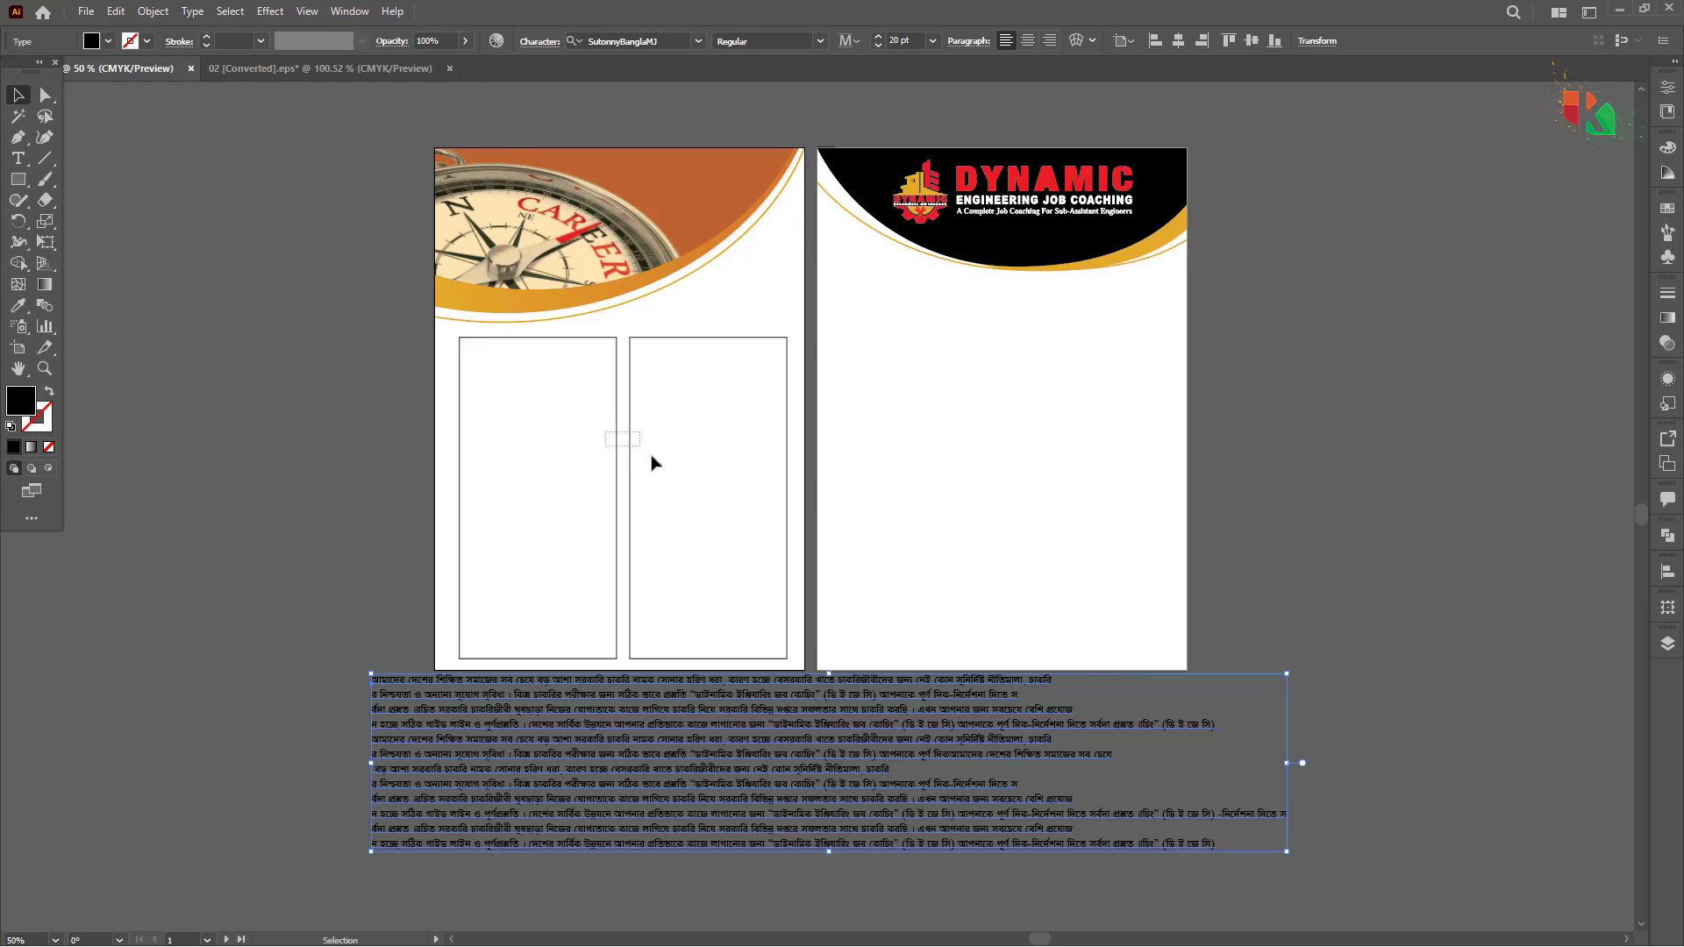
click(631, 439)
drag(631, 429, 1010, 424)
key(ctrl+z)
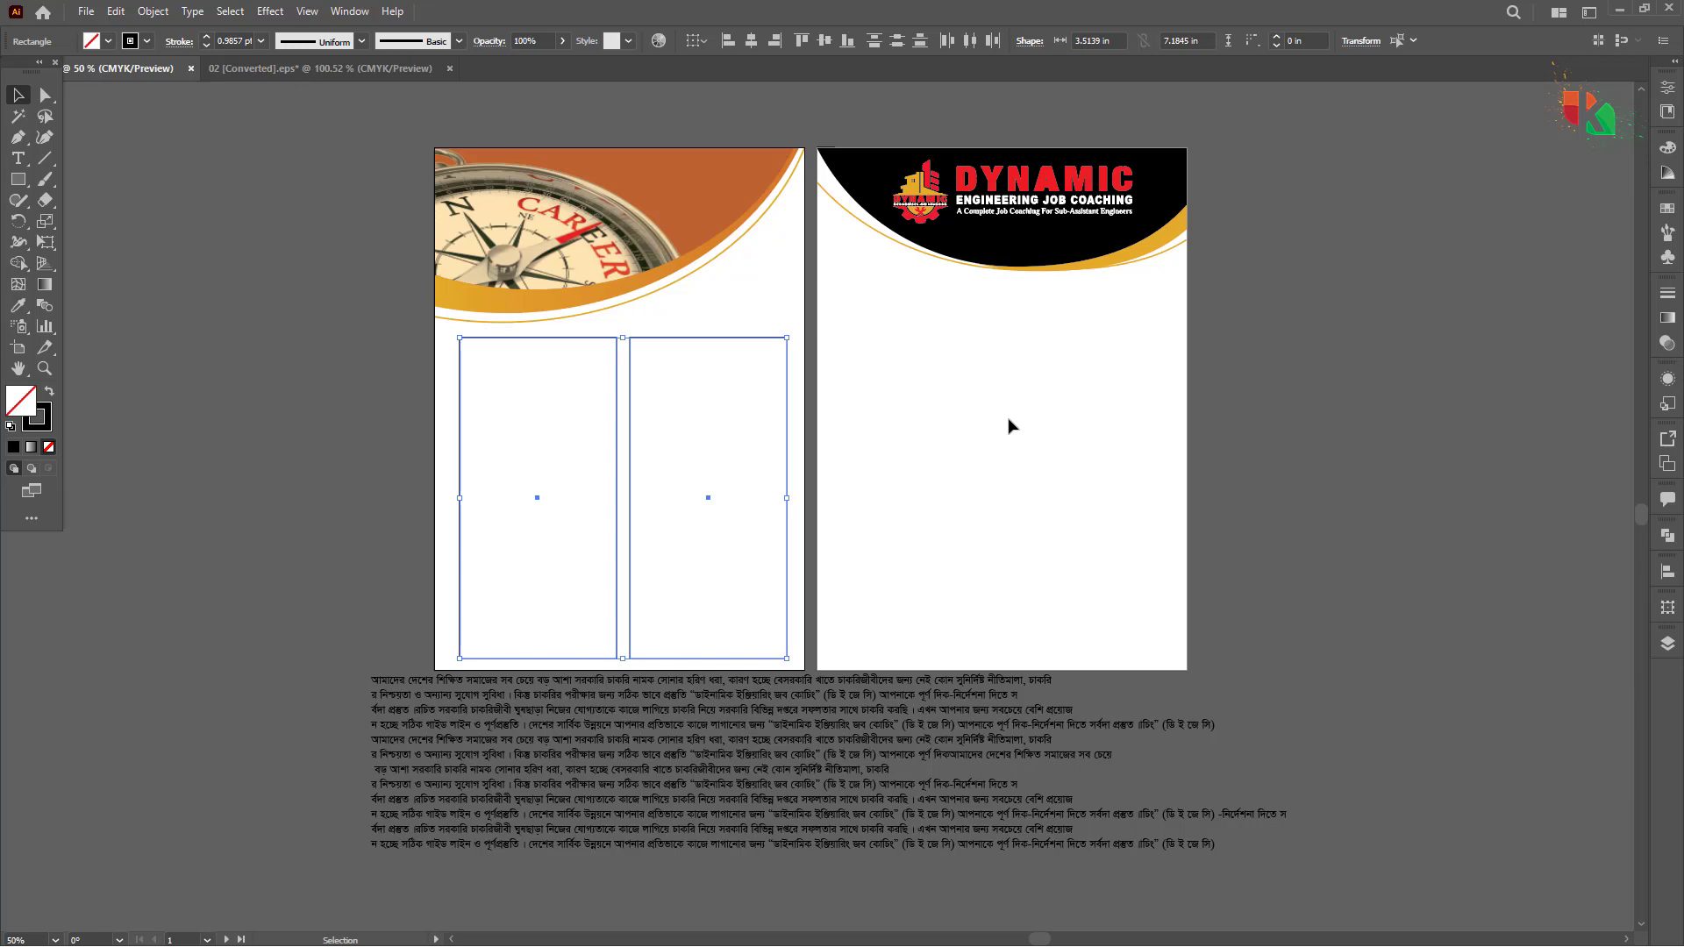
click(1387, 447)
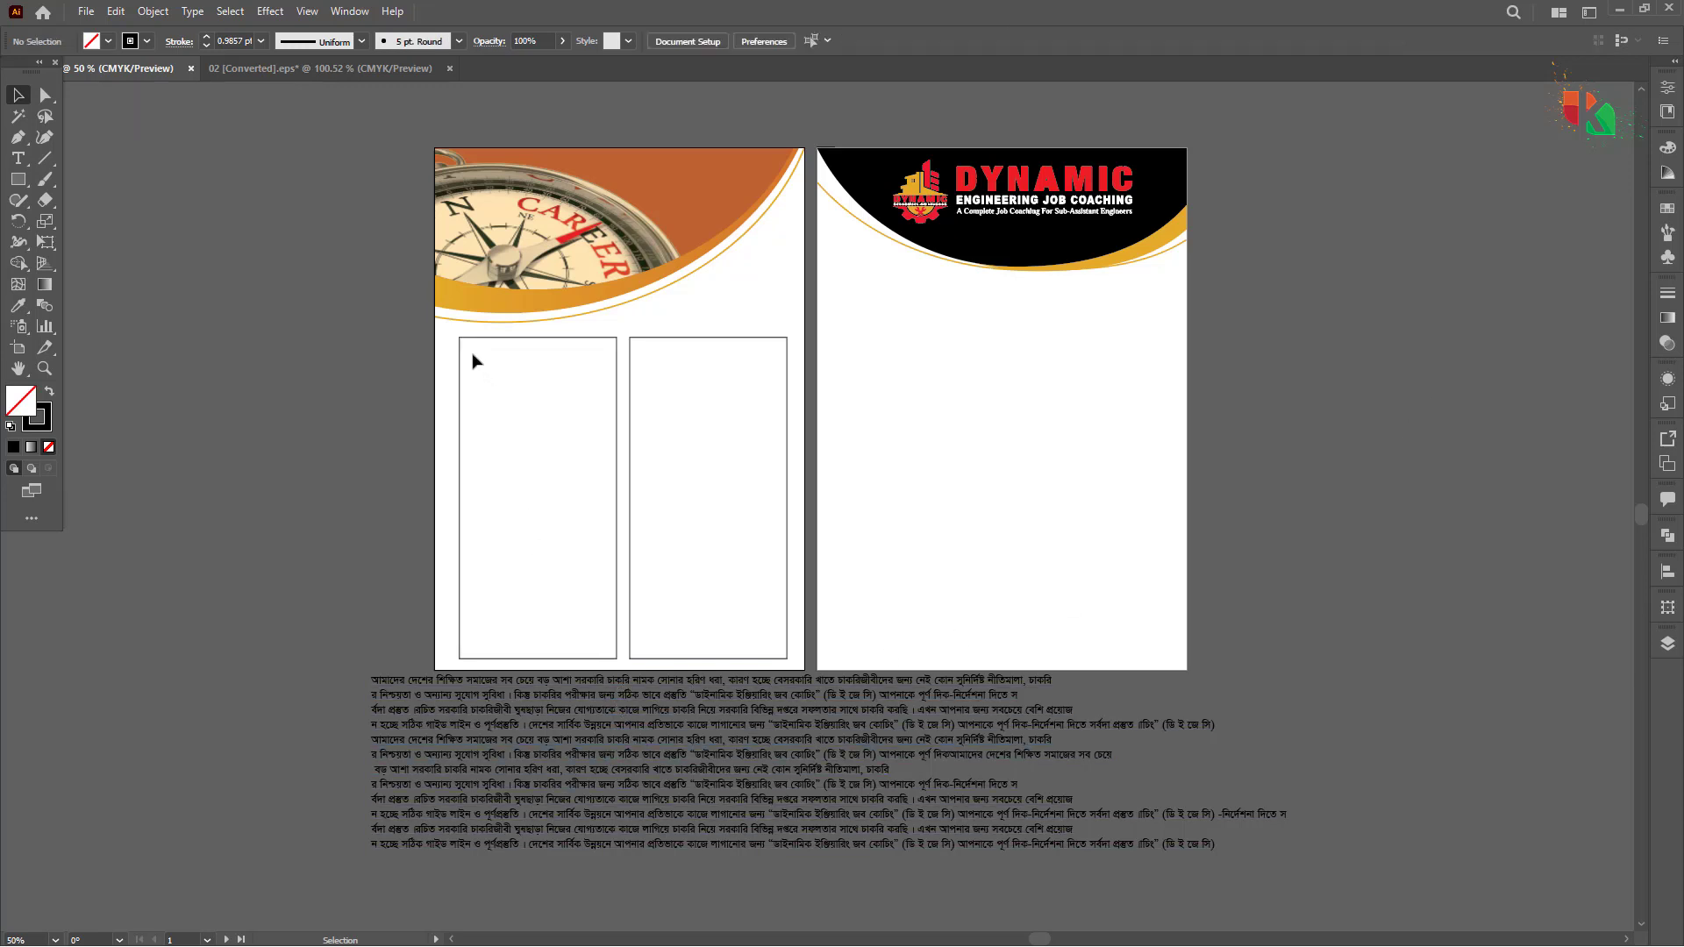
Step: Turn the left rectangle on the first page into an area-type frame and enter a line of placeholder Bangla letters
click(18, 158)
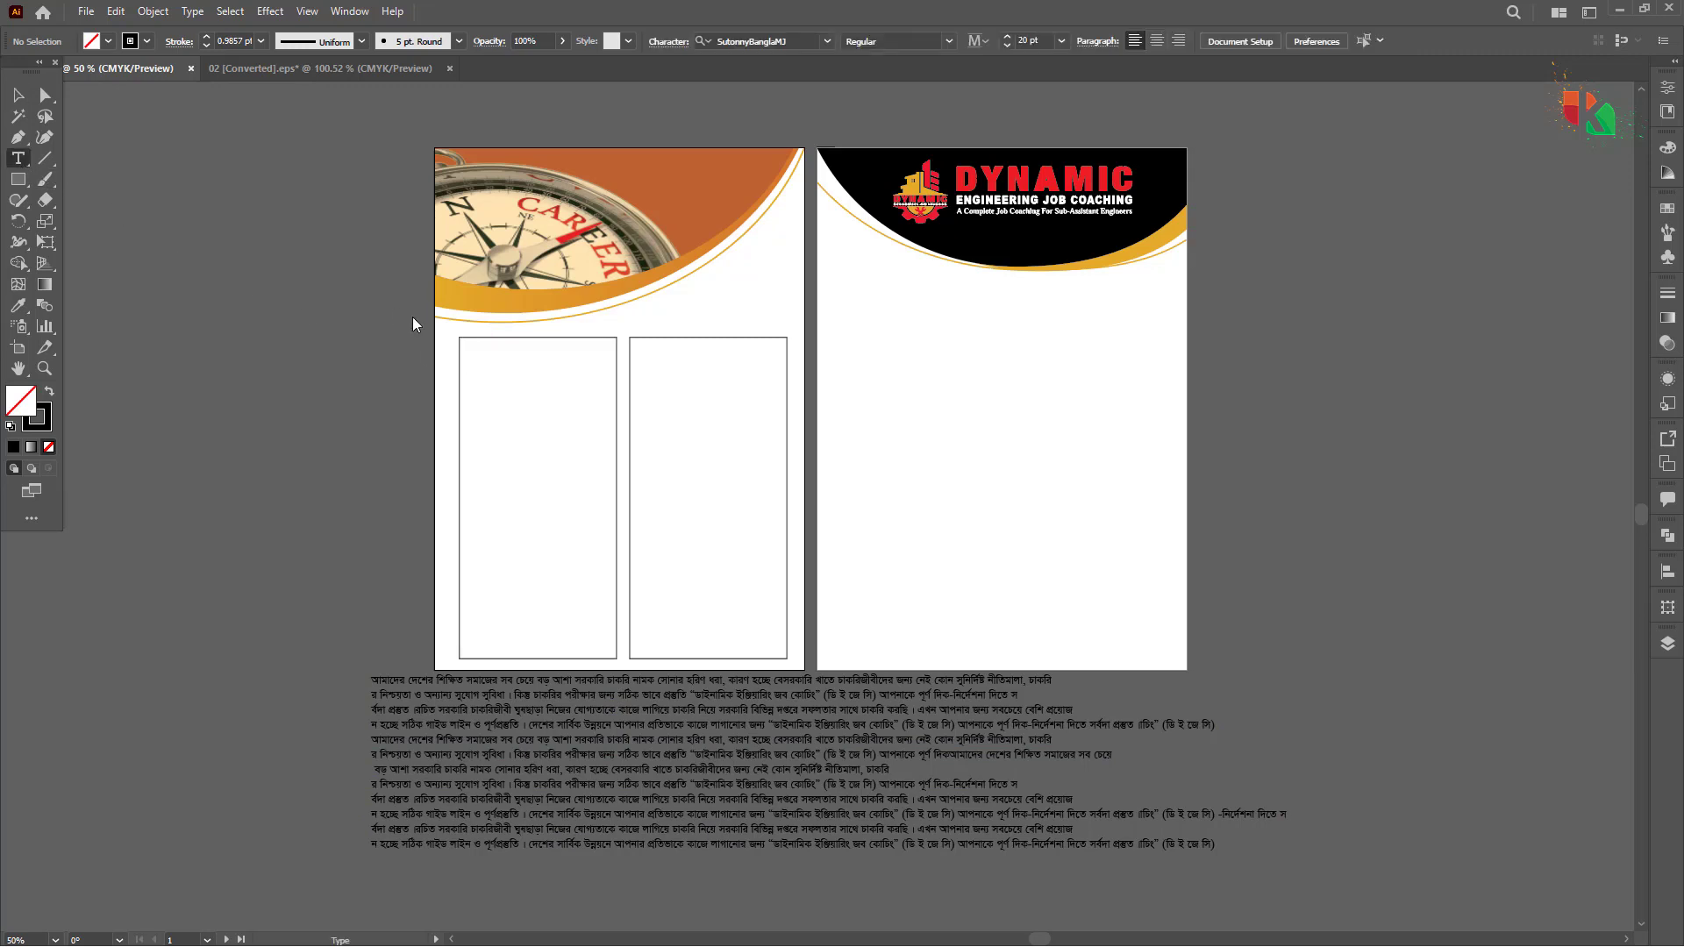
click(463, 343)
text(ক্ষ)
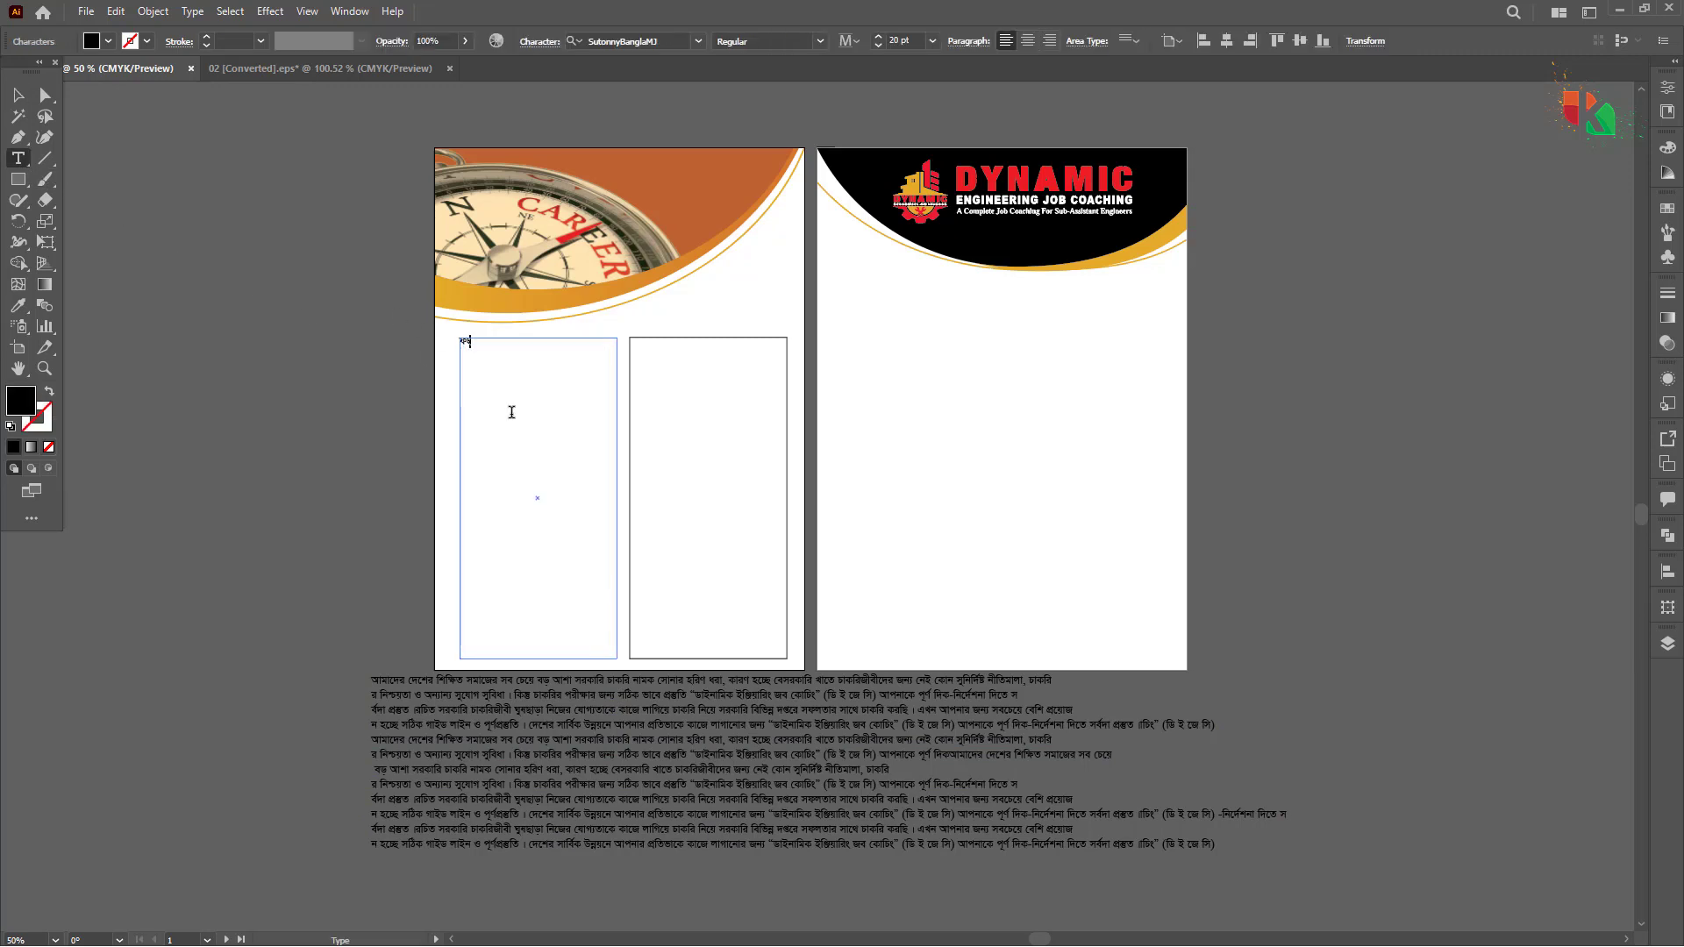
text(ংফংংসনশফলফশলফশলফলনশংলফশ)
key(Escape)
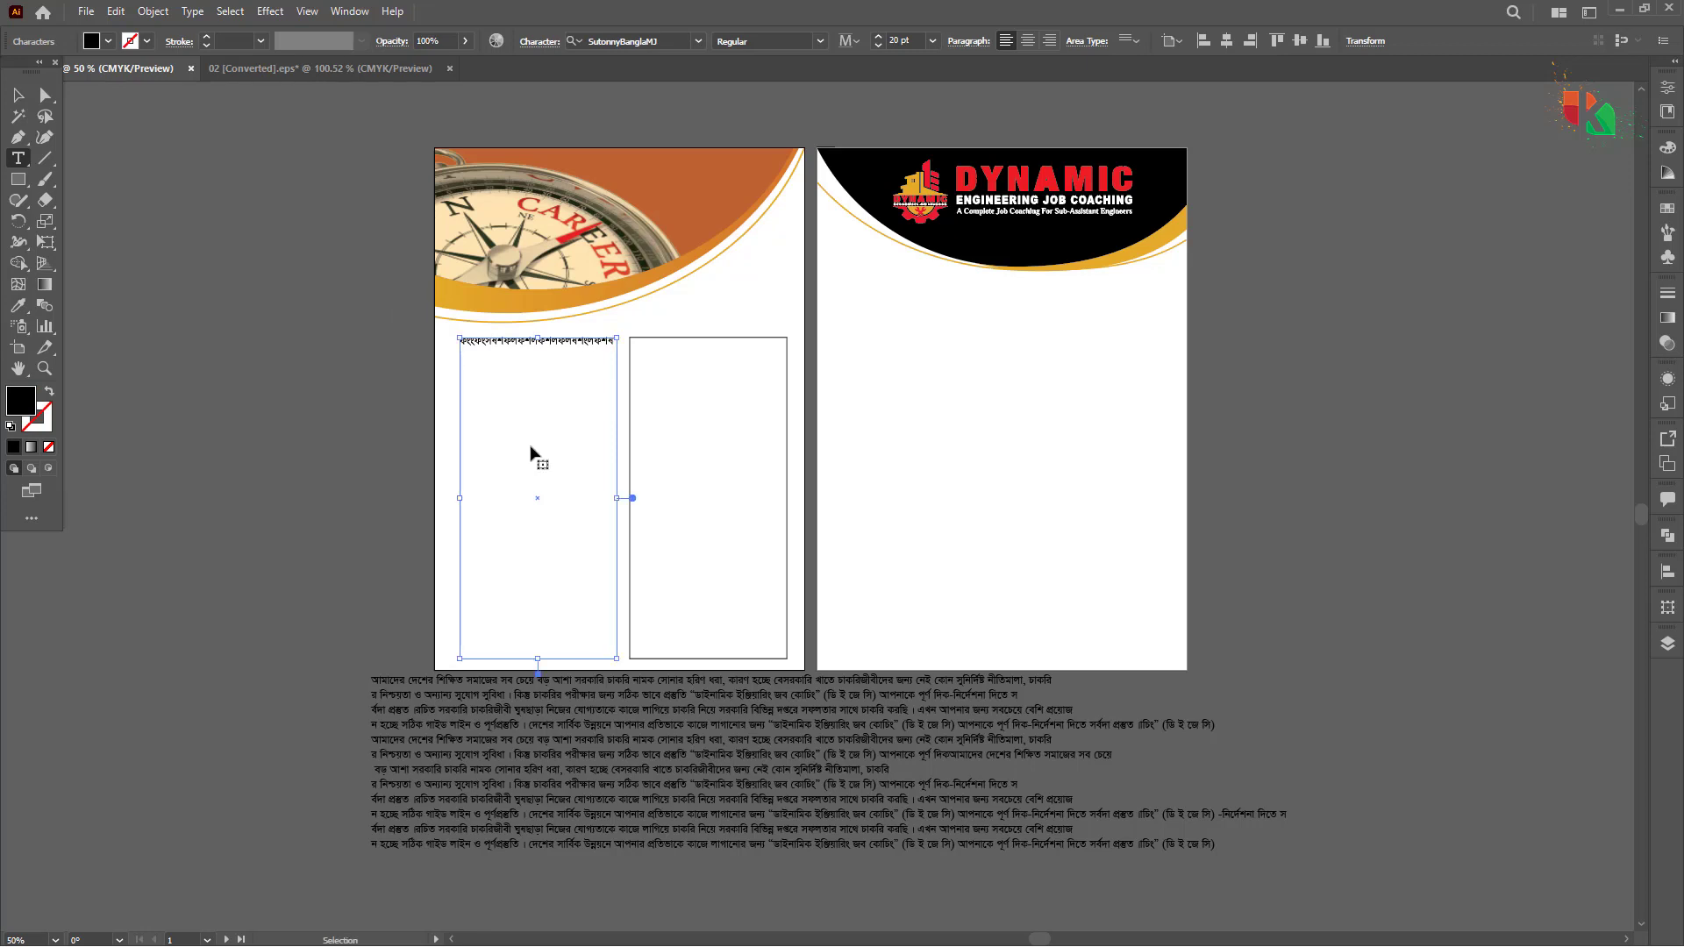
Step: Paste the copied Bangla passage after the placeholder line in the left column and join the broken lines around “চাকরি”
click(573, 494)
key(ctrl+v)
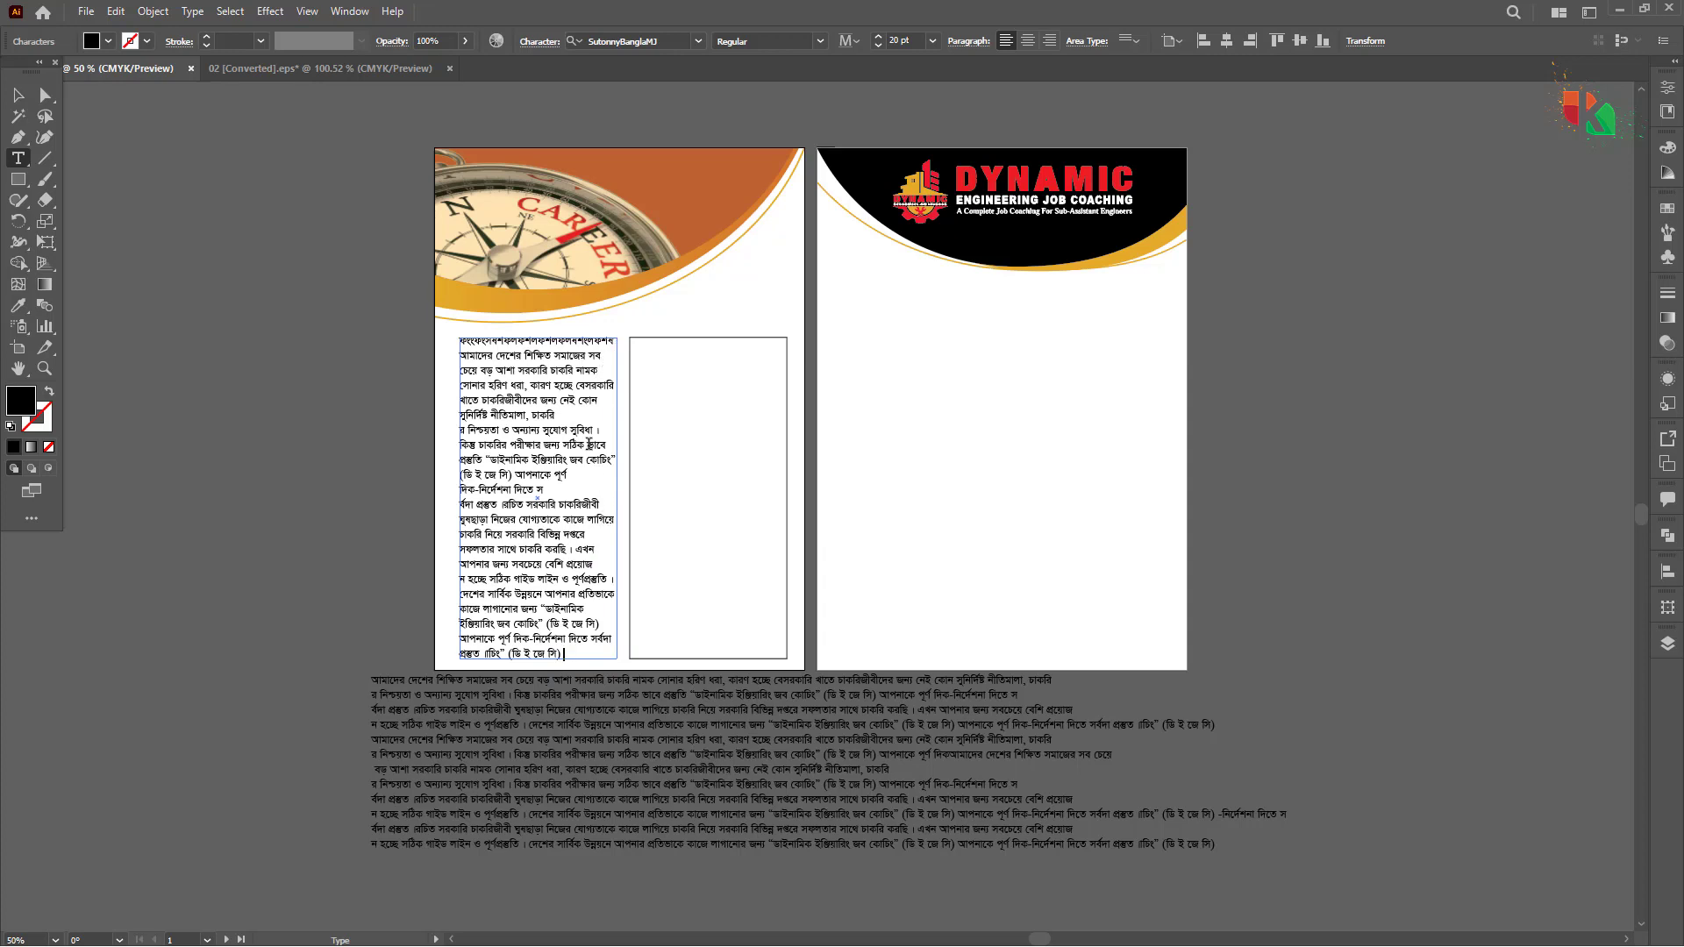
key(Delete)
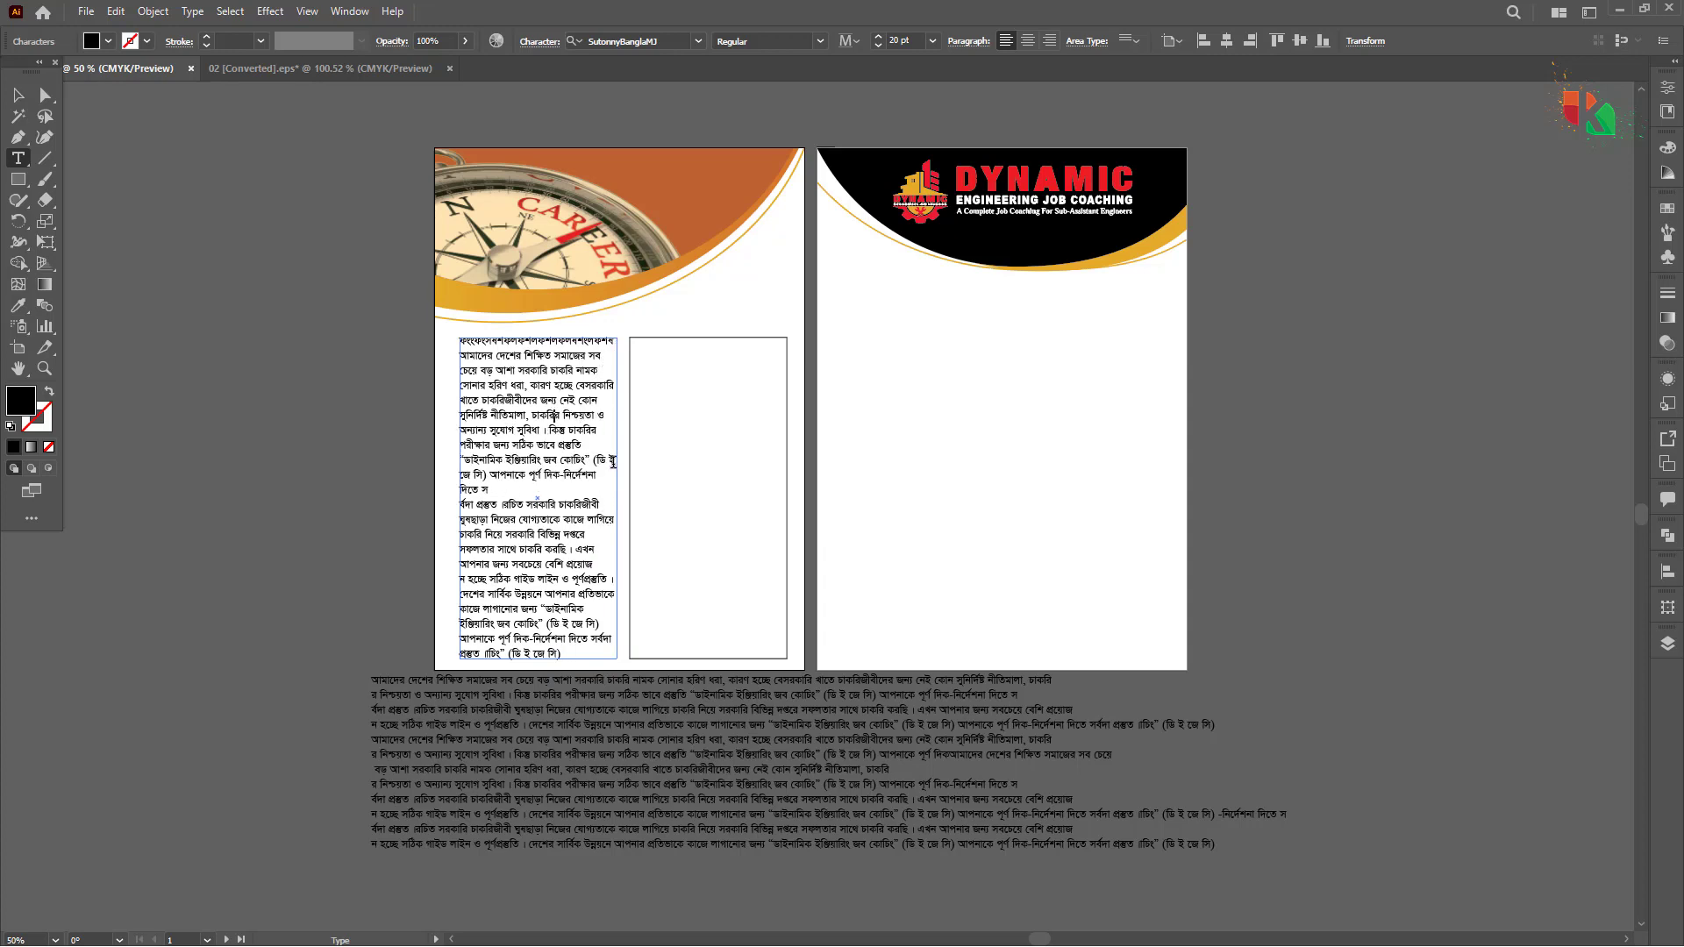
click(610, 414)
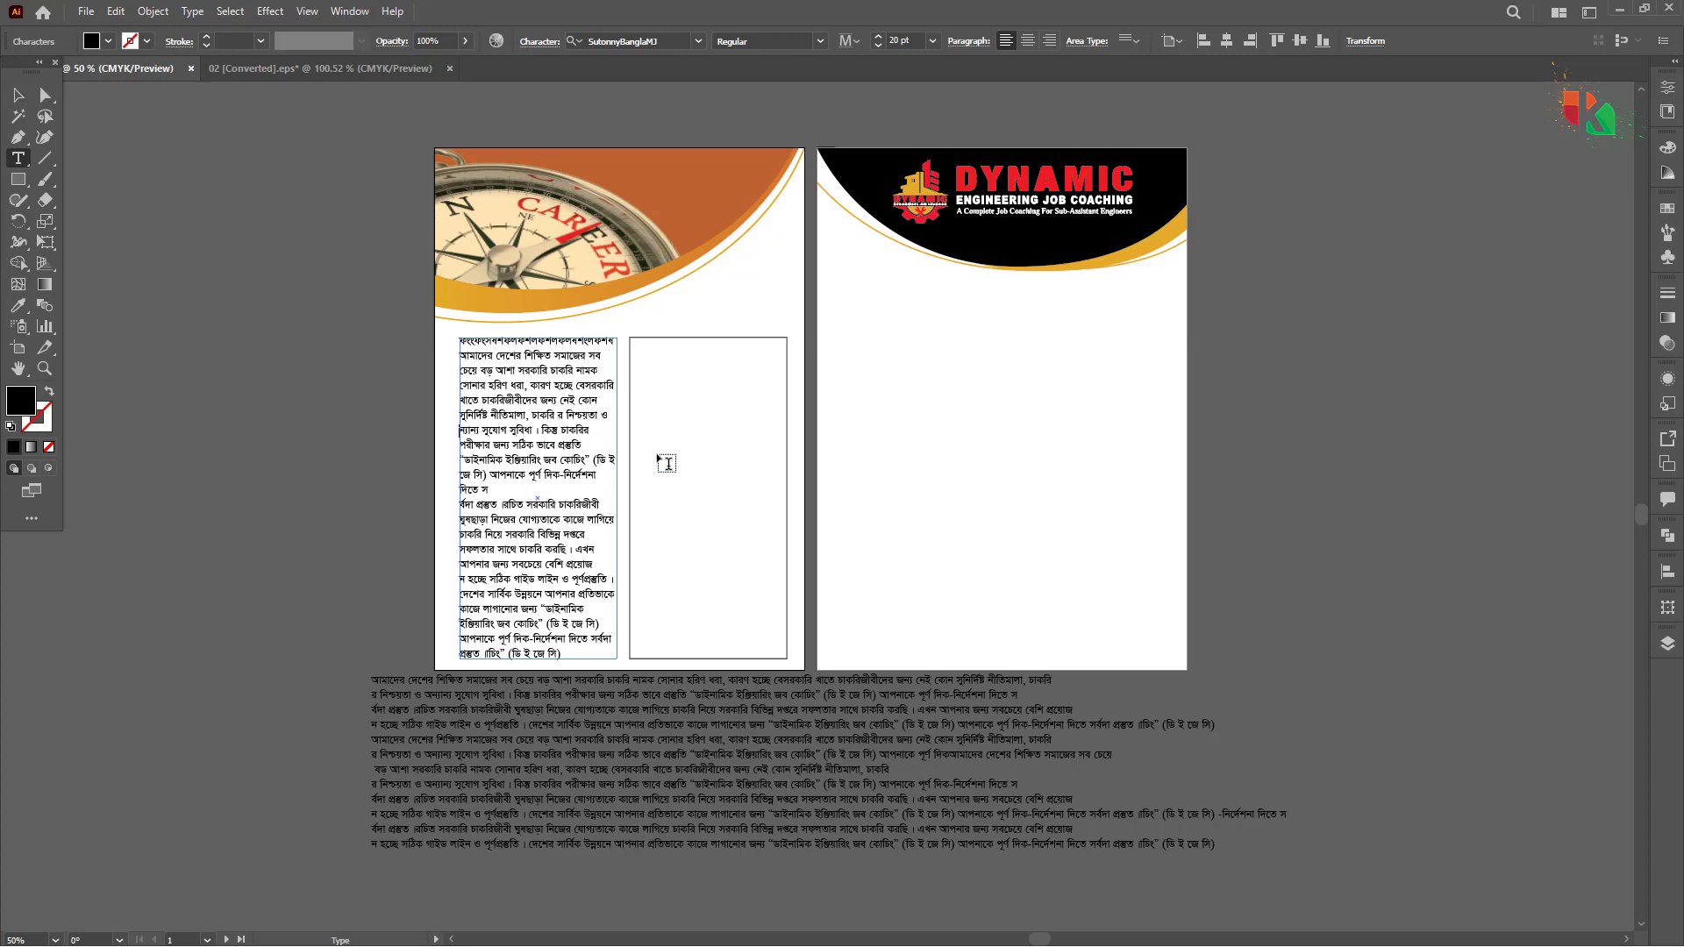
key(Delete)
key(Escape)
double_click(542, 472)
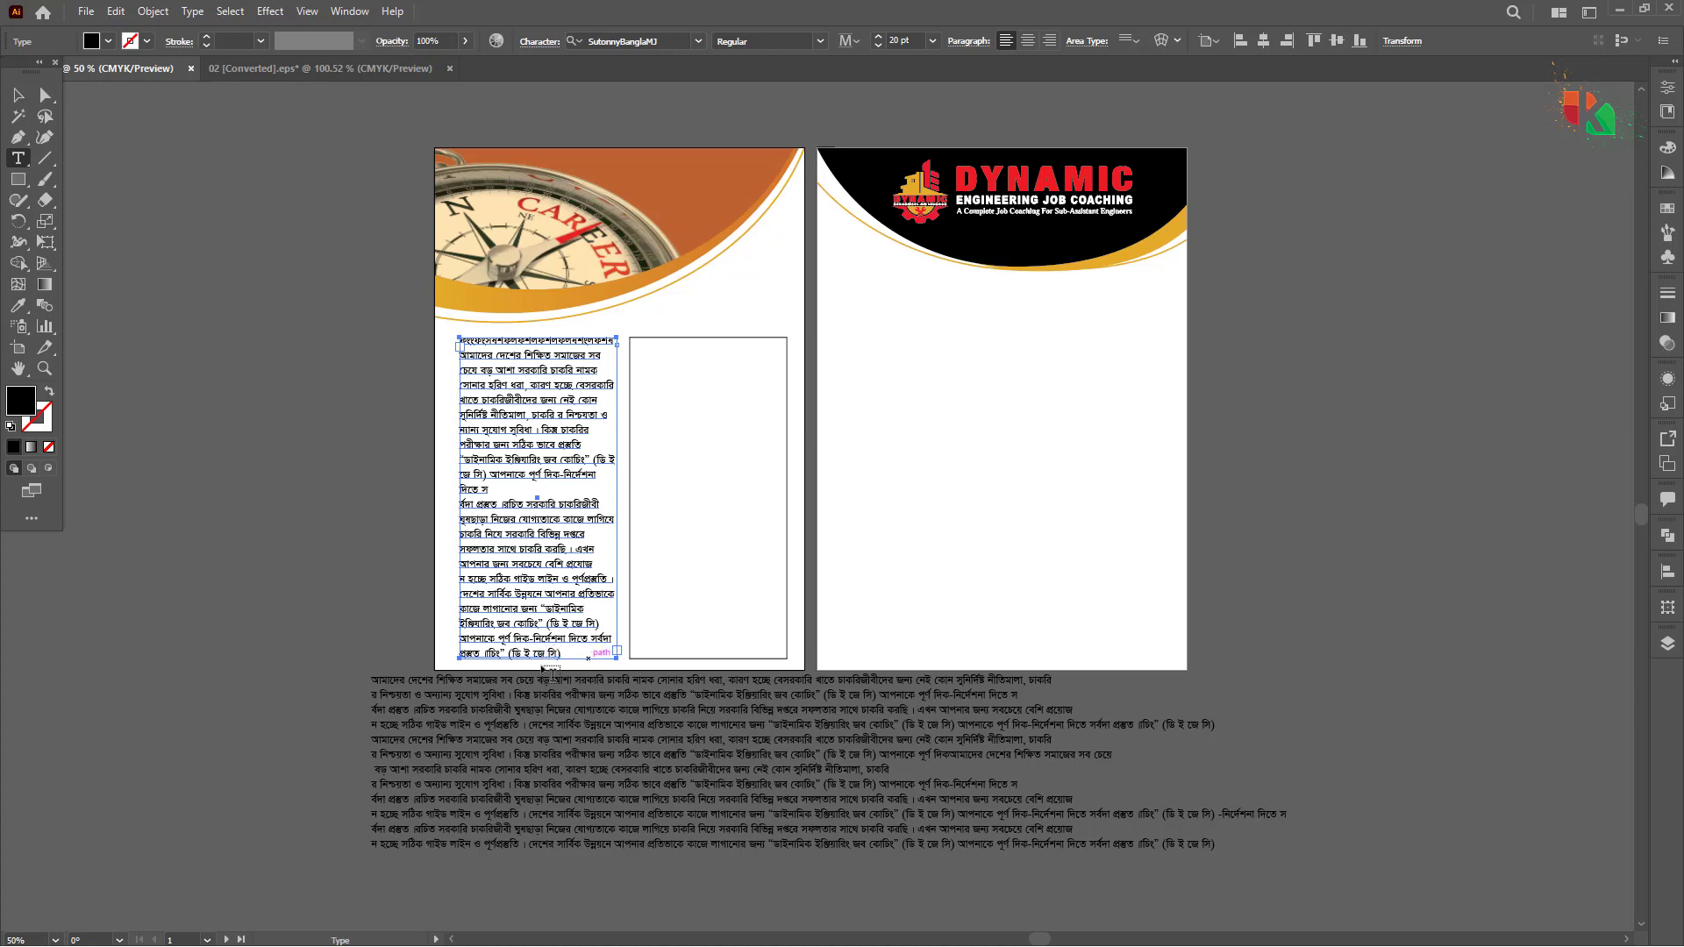
key(Escape)
Step: Lengthen the left column's text frame well below the page and move the loose Bangla text block beneath the second page
drag(538, 659, 538, 884)
key(ctrl+z)
drag(538, 659, 538, 864)
drag(452, 734, 947, 746)
Step: Paste the Bangla passage again at the end of the left column and lengthen its frame until all the text fits
click(536, 653)
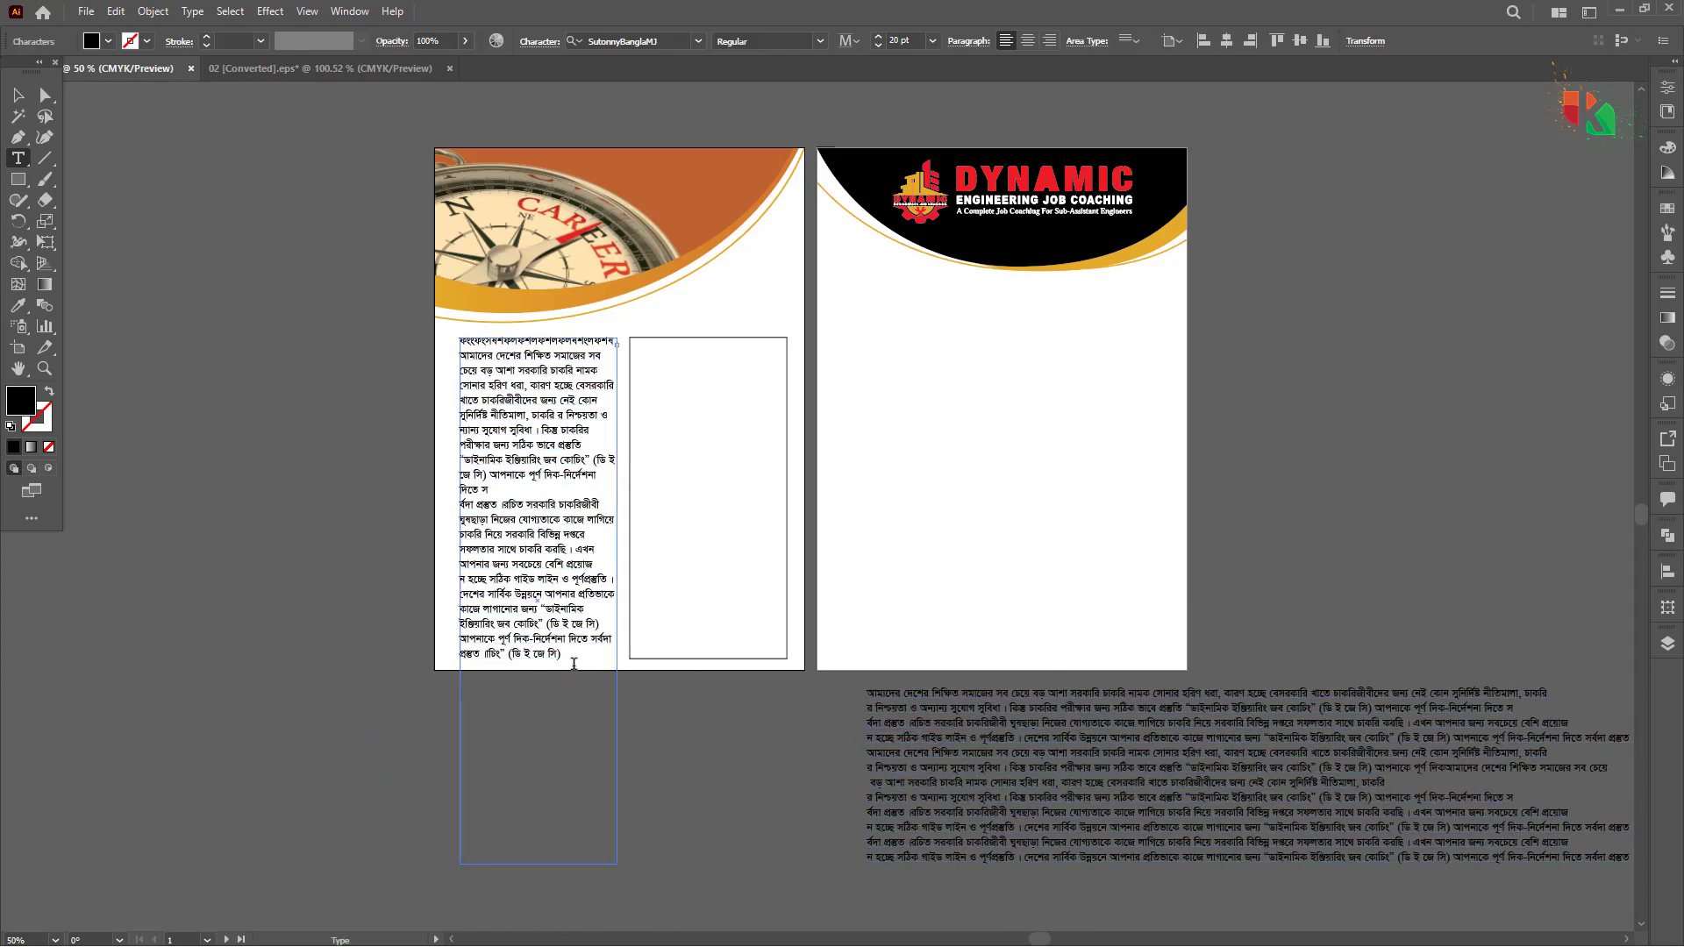
click(569, 657)
key(ctrl+v)
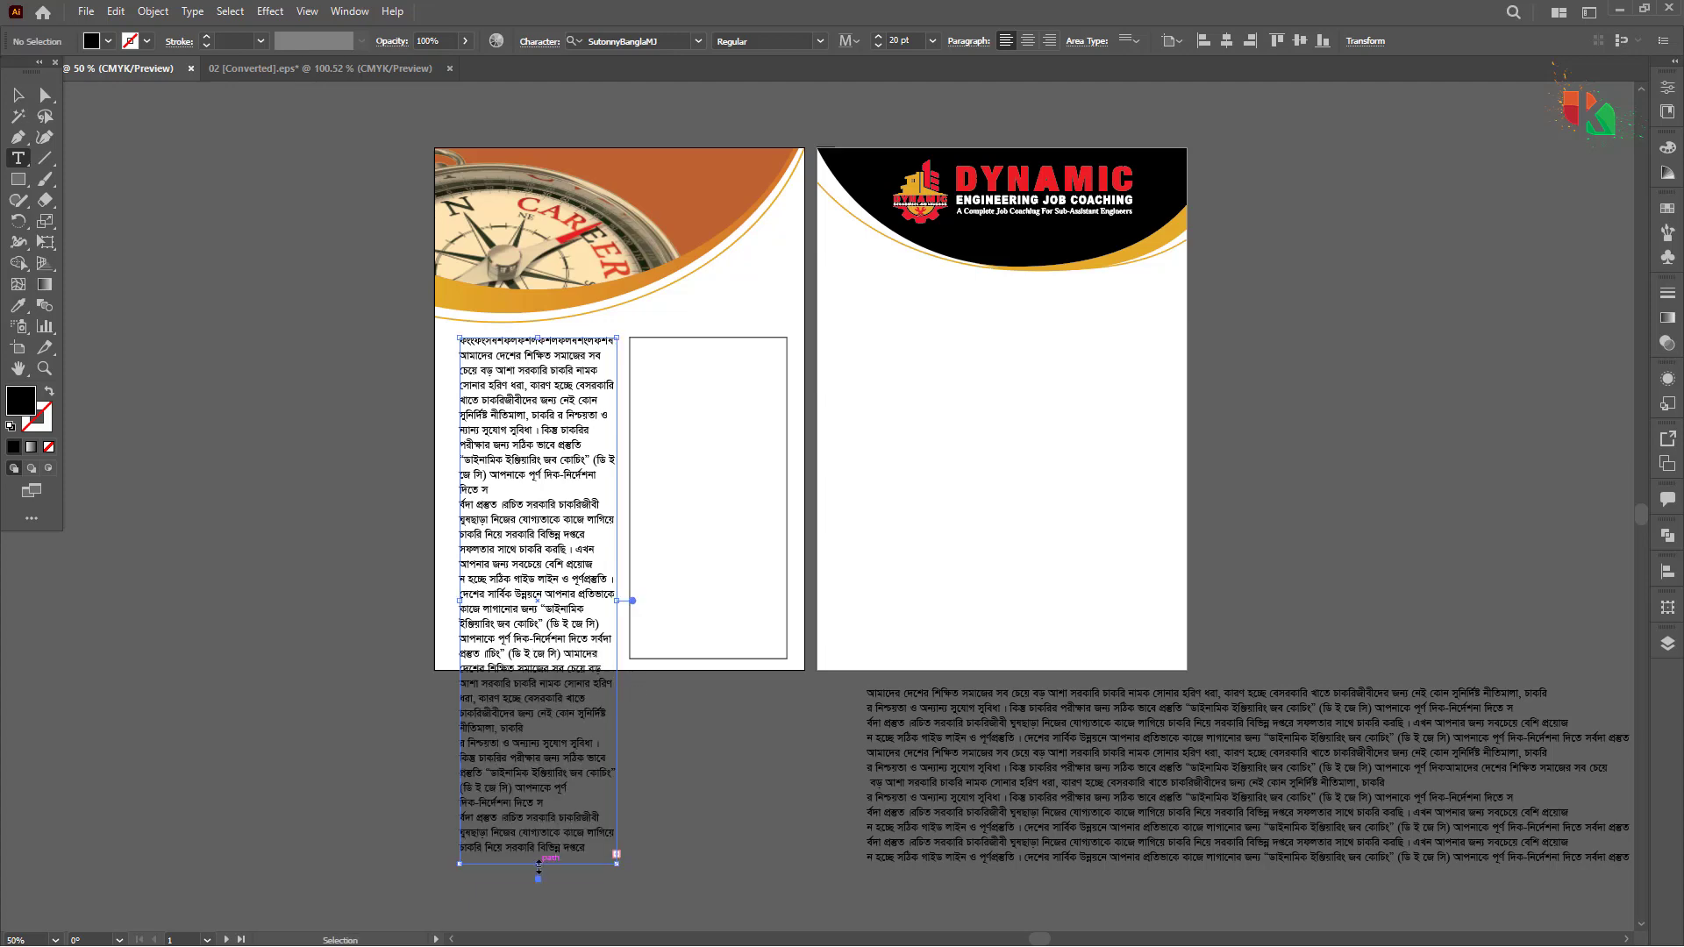
ctrl+click(562, 719)
scroll(549, 670, down, 3)
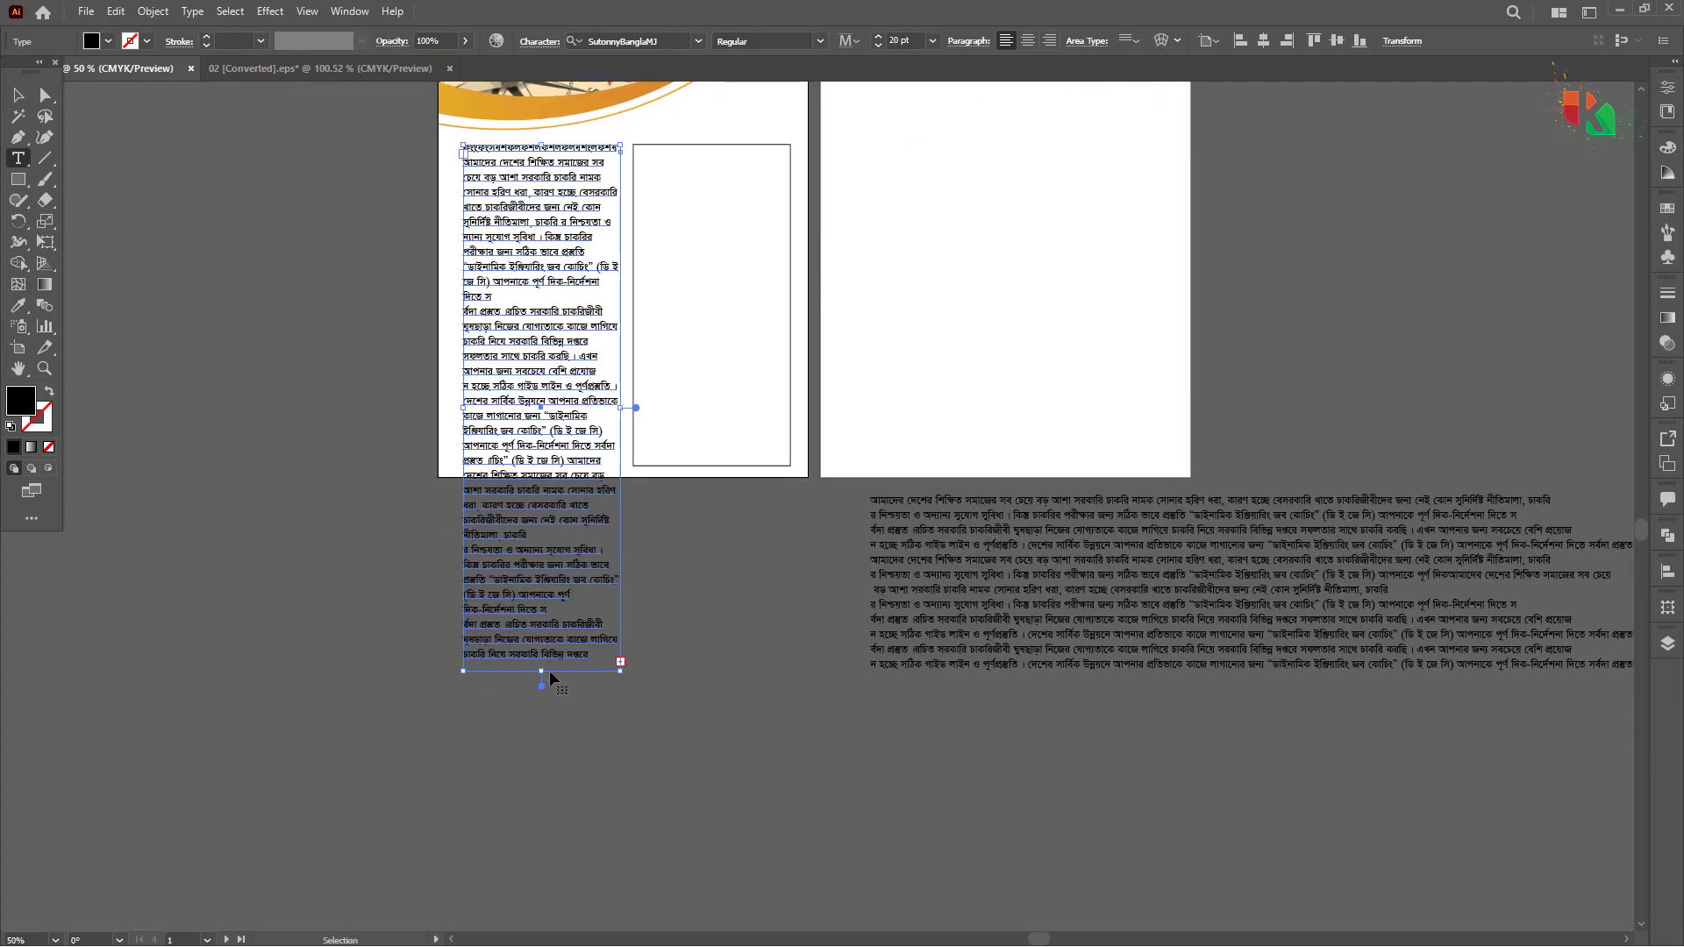
drag(543, 672, 543, 860)
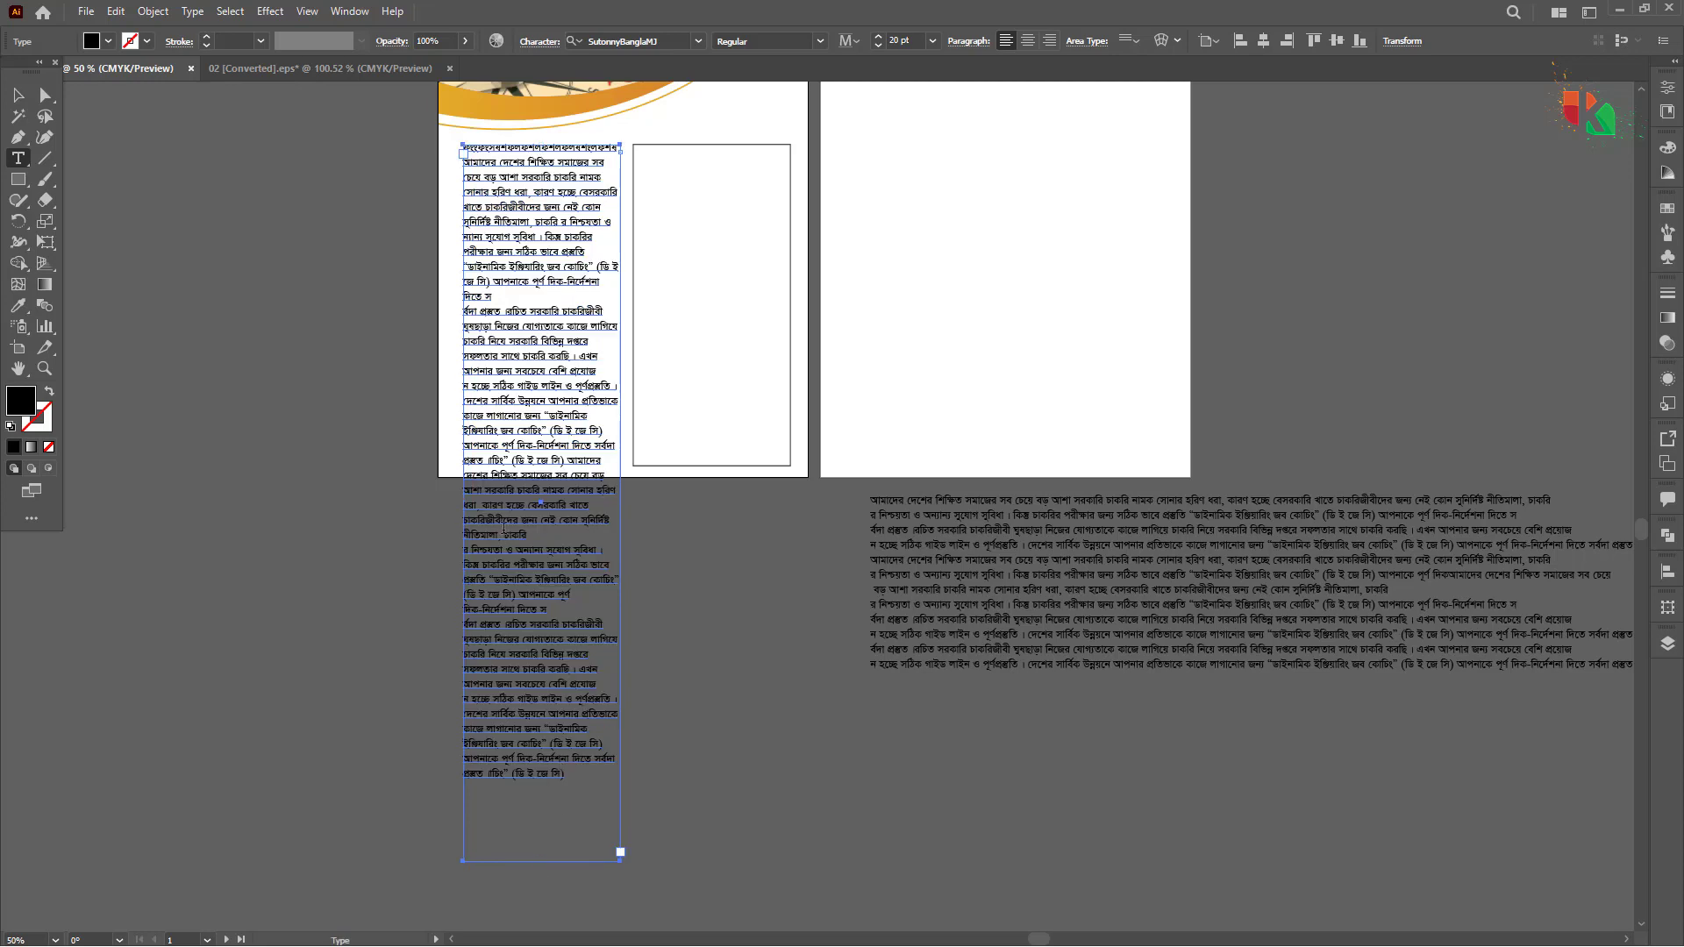
Step: Cut the left column's text that runs past the page bottom and paste it into the empty right rectangle as area type
click(487, 479)
drag(465, 474, 715, 796)
key(ctrl+x)
ctrl+click(699, 713)
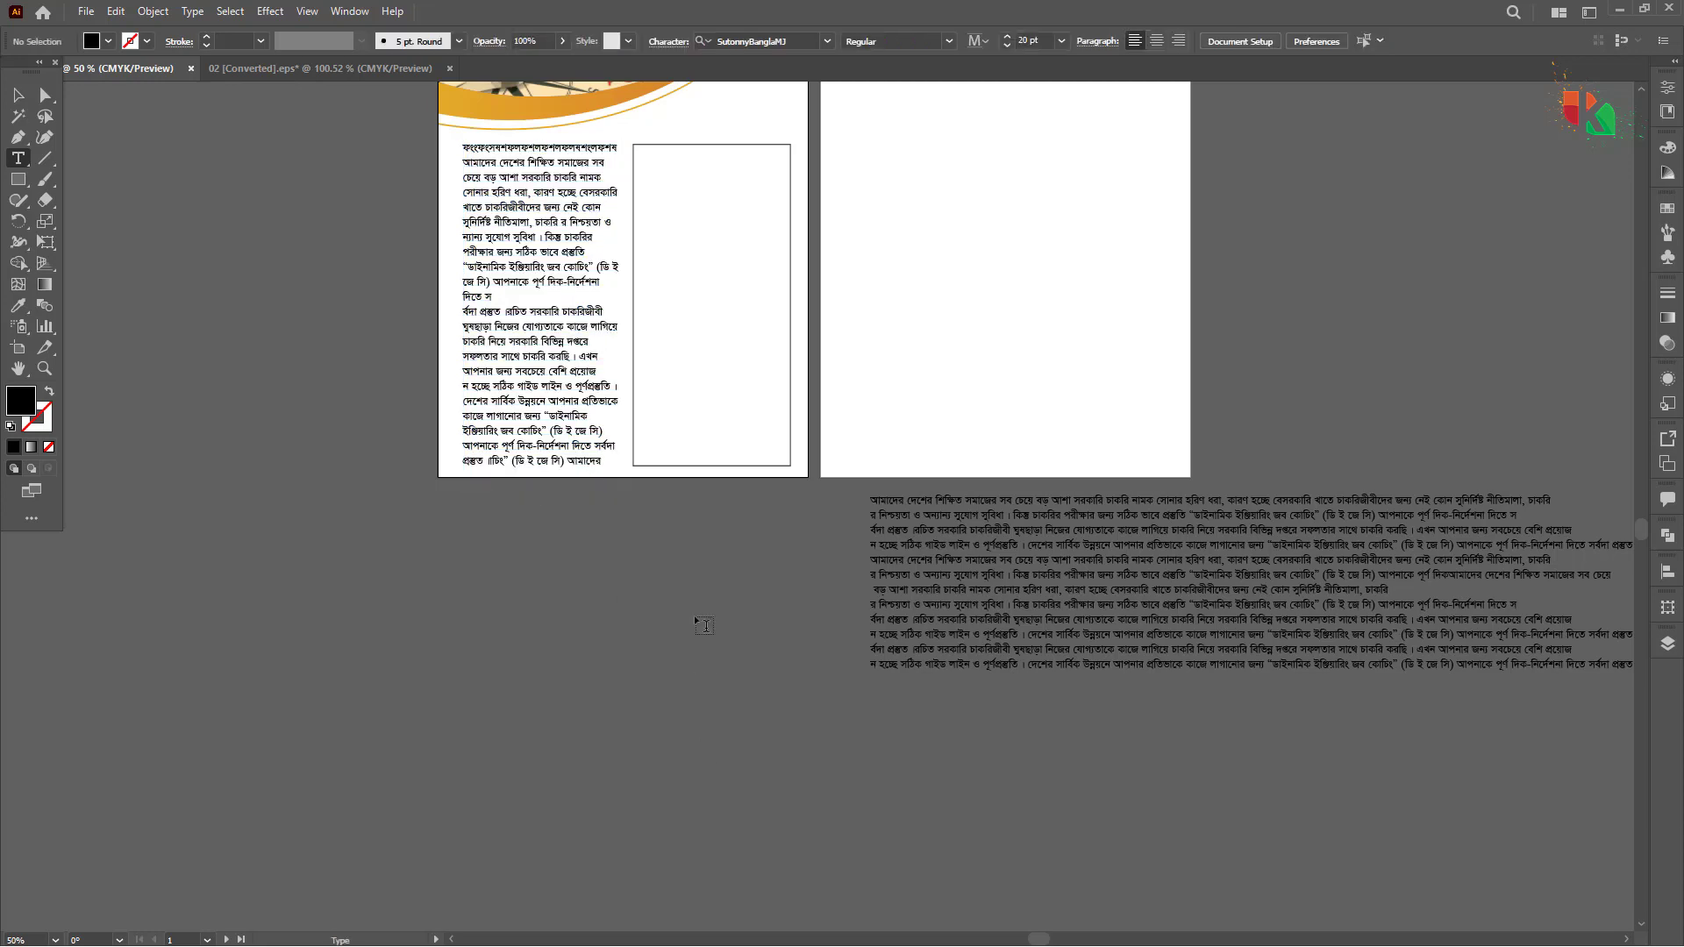
drag(686, 519, 658, 716)
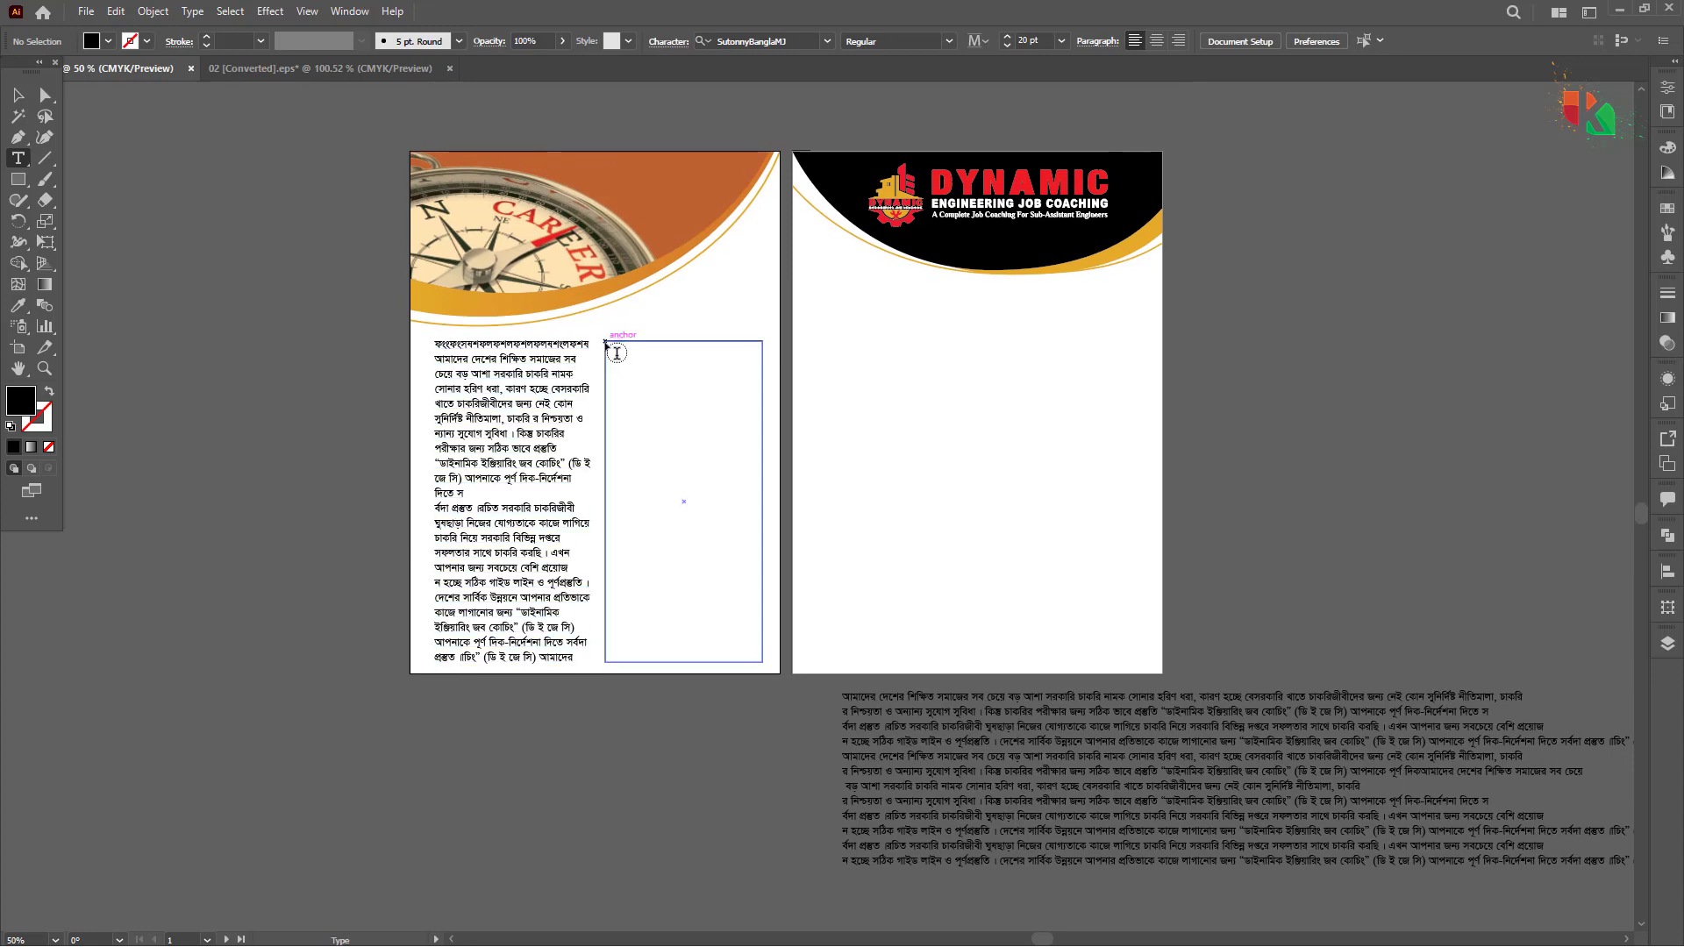
click(607, 351)
key(ctrl+v)
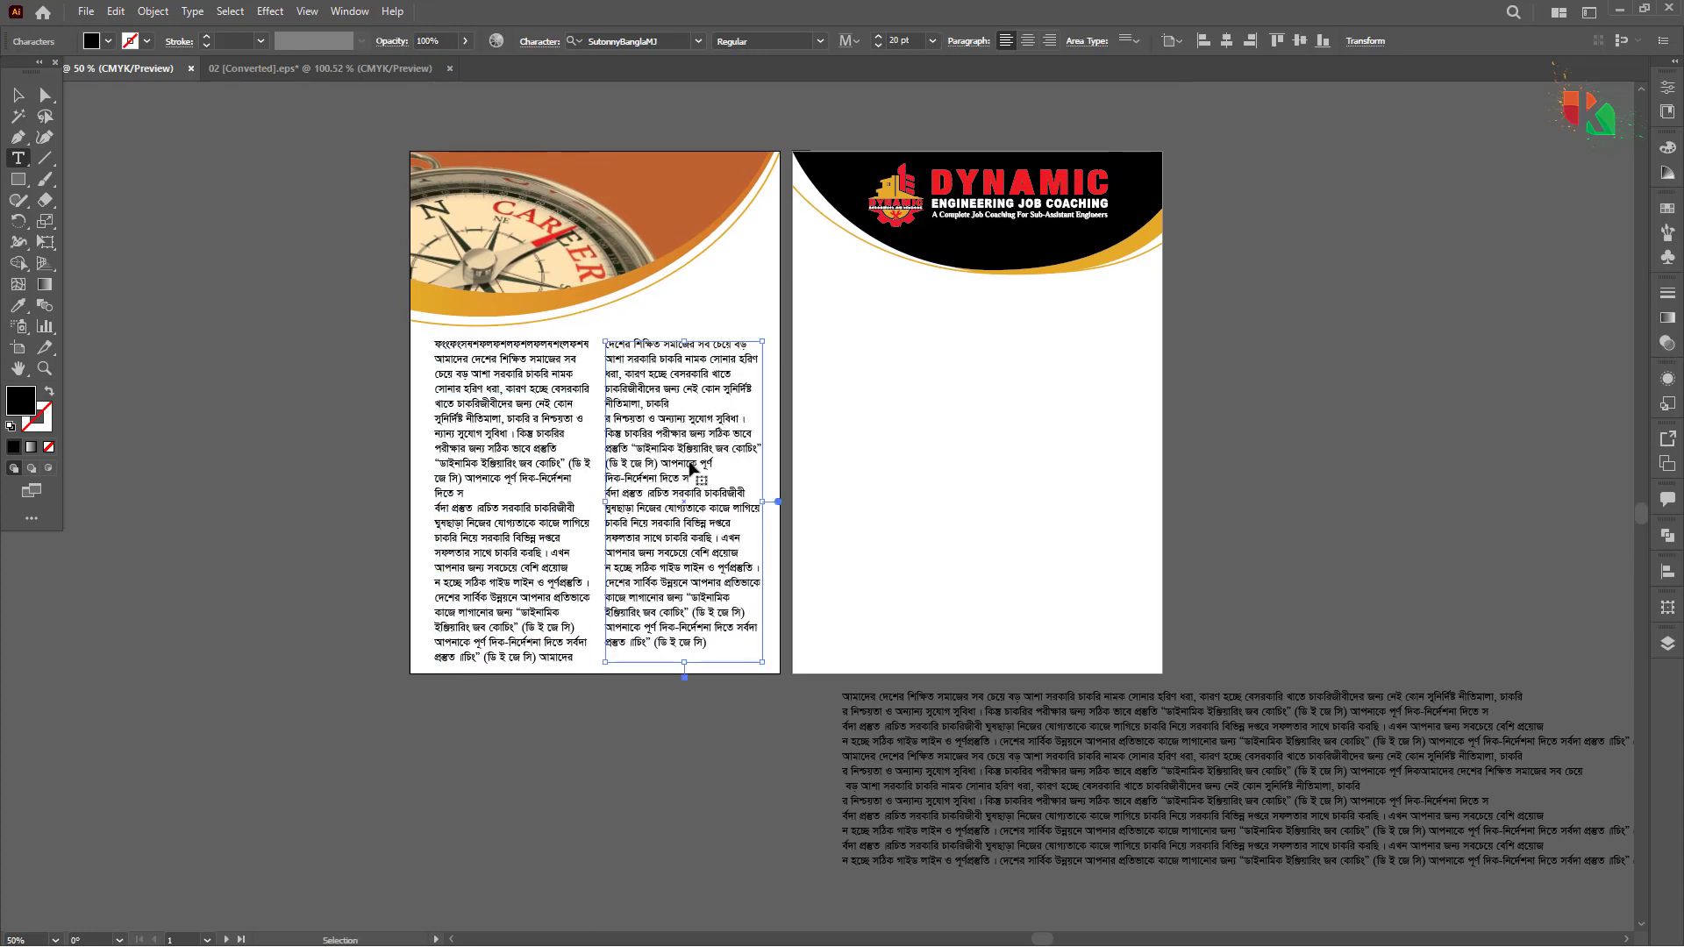
key(Escape)
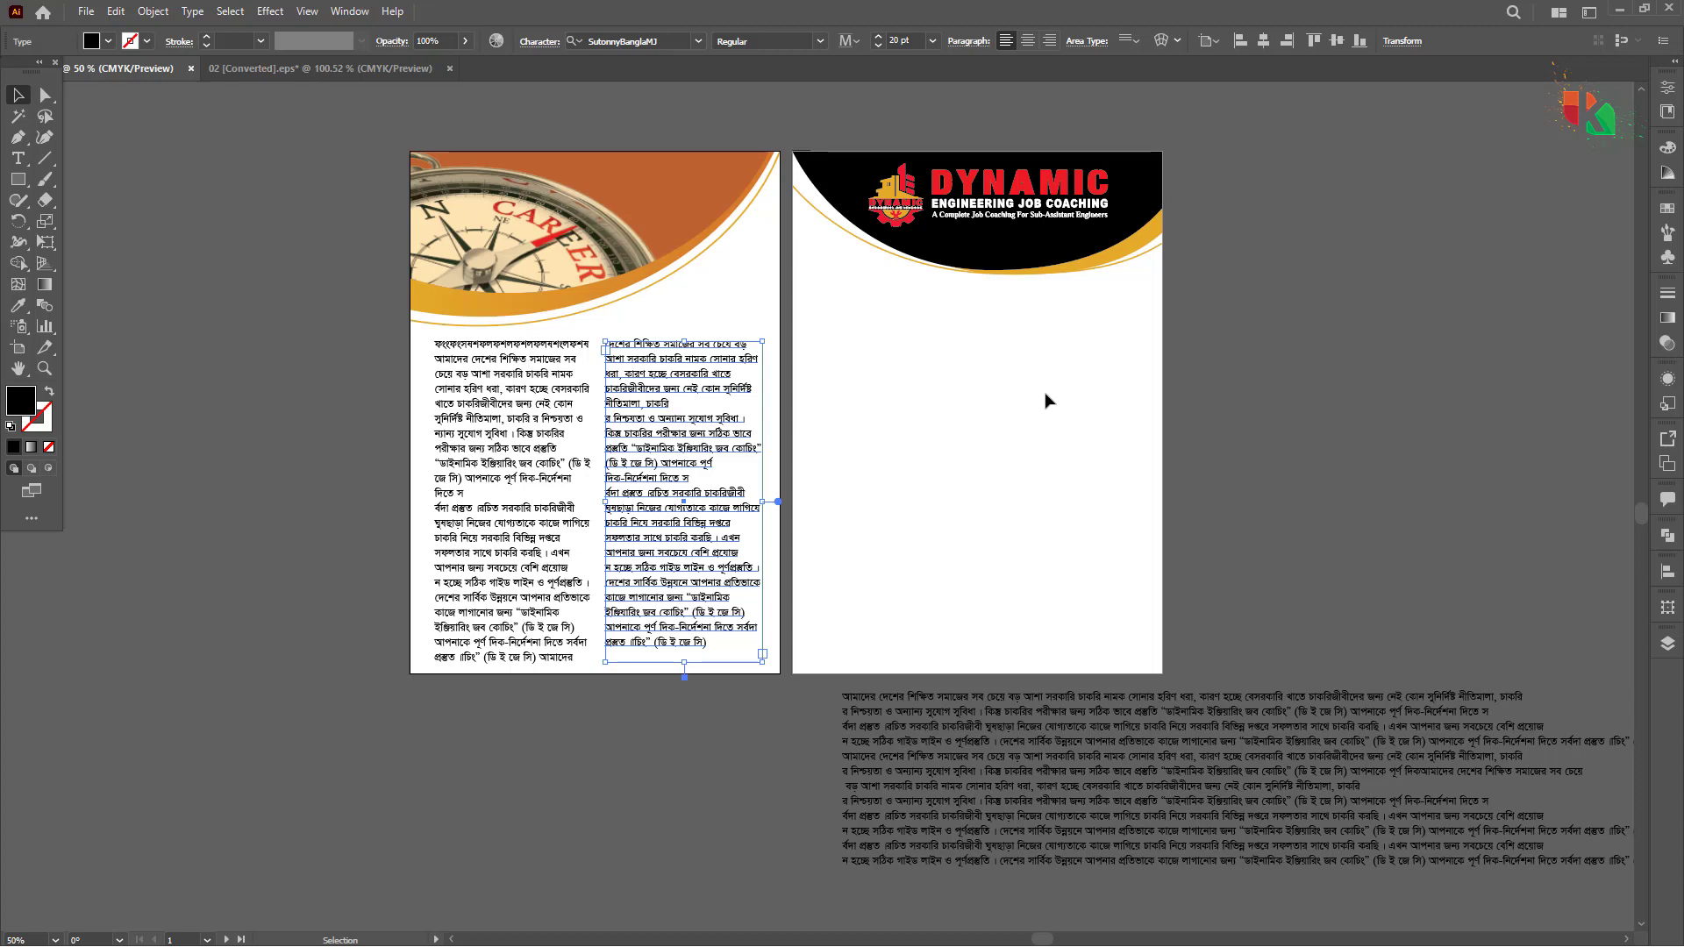
Step: Shorten the first page's left text frame to the right column's height and duplicate both columns onto the second page
click(496, 355)
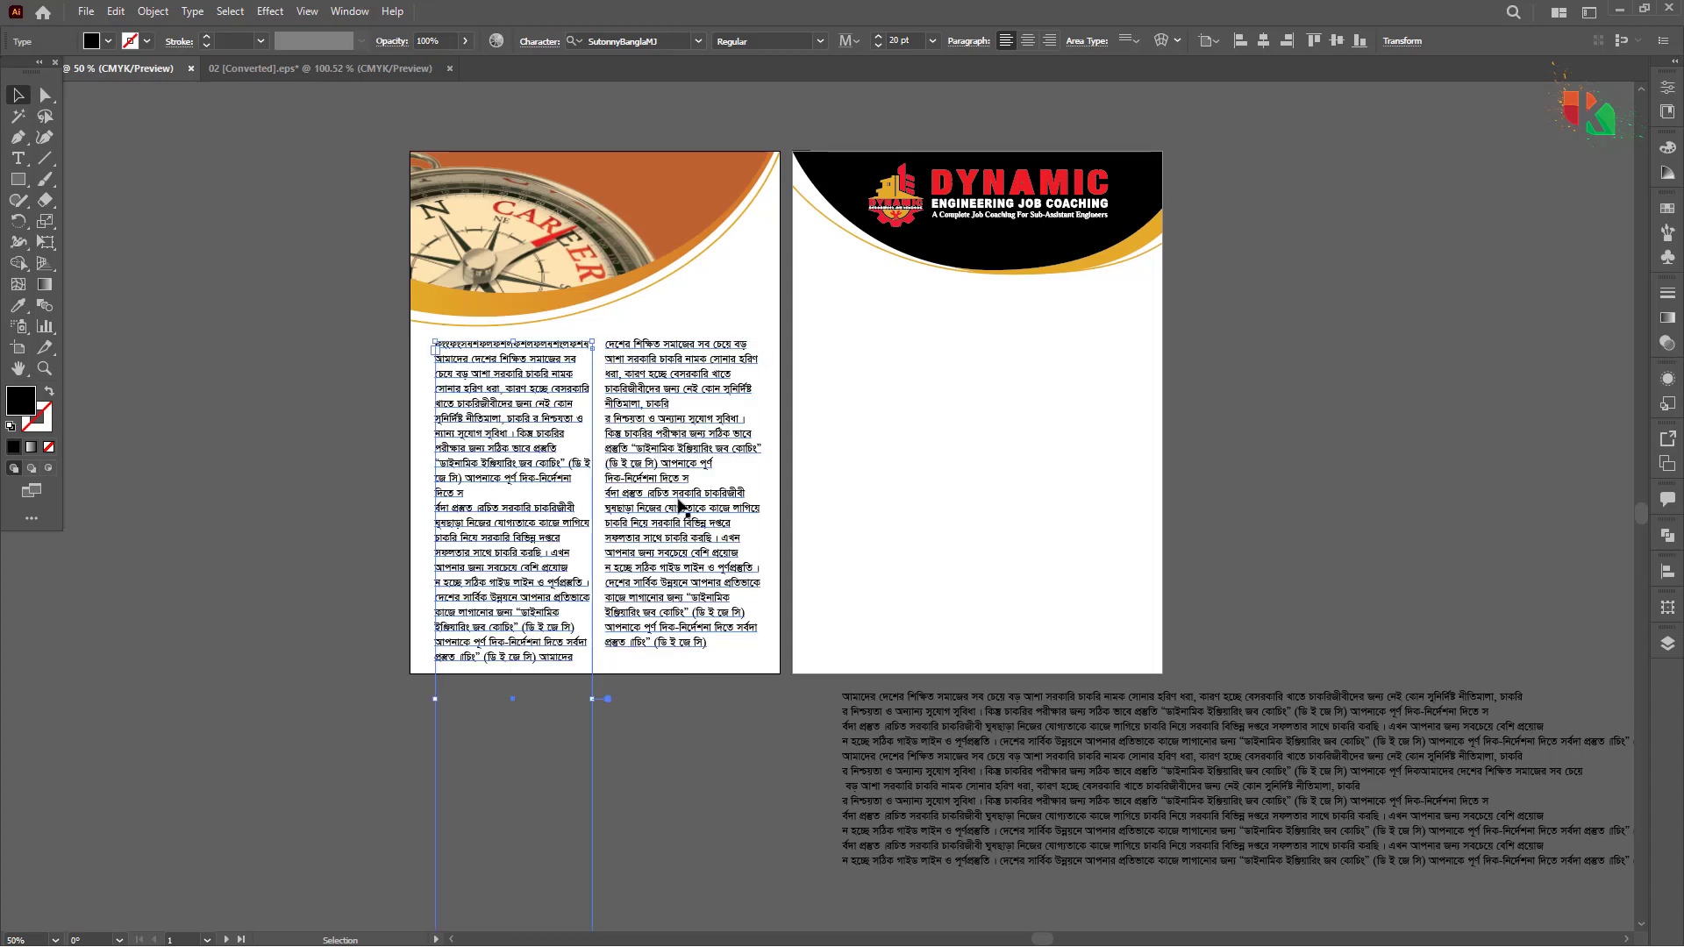
shift+click(680, 507)
scroll(626, 604, down, 3)
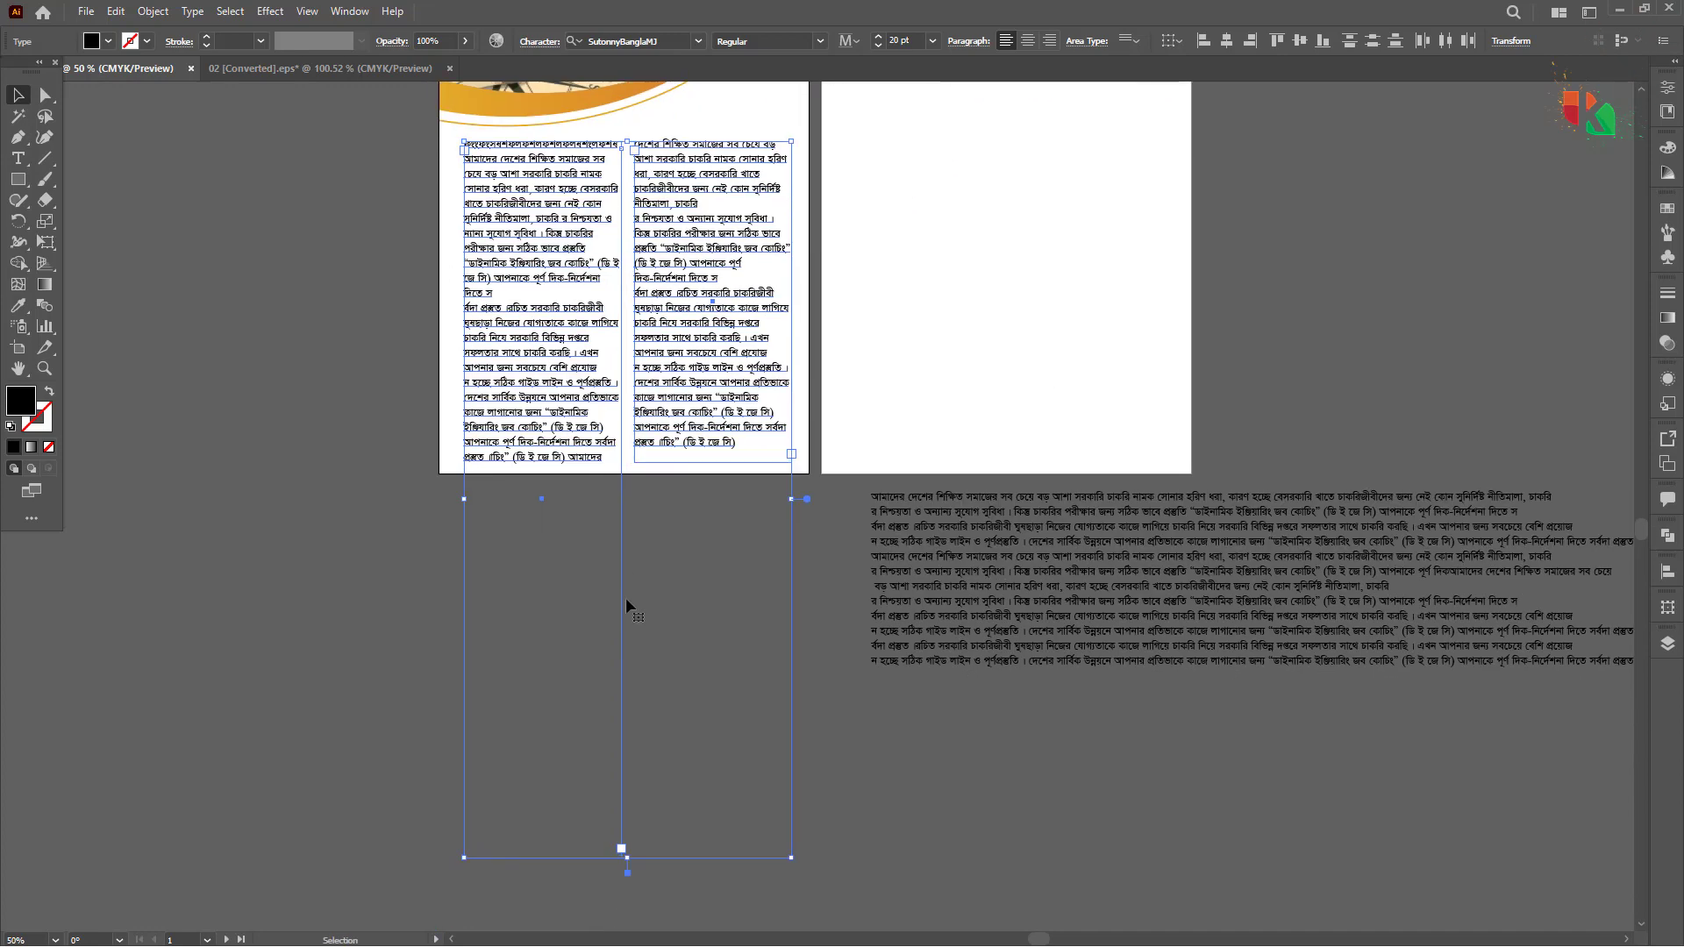
click(574, 707)
drag(543, 858, 655, 461)
shift+click(666, 399)
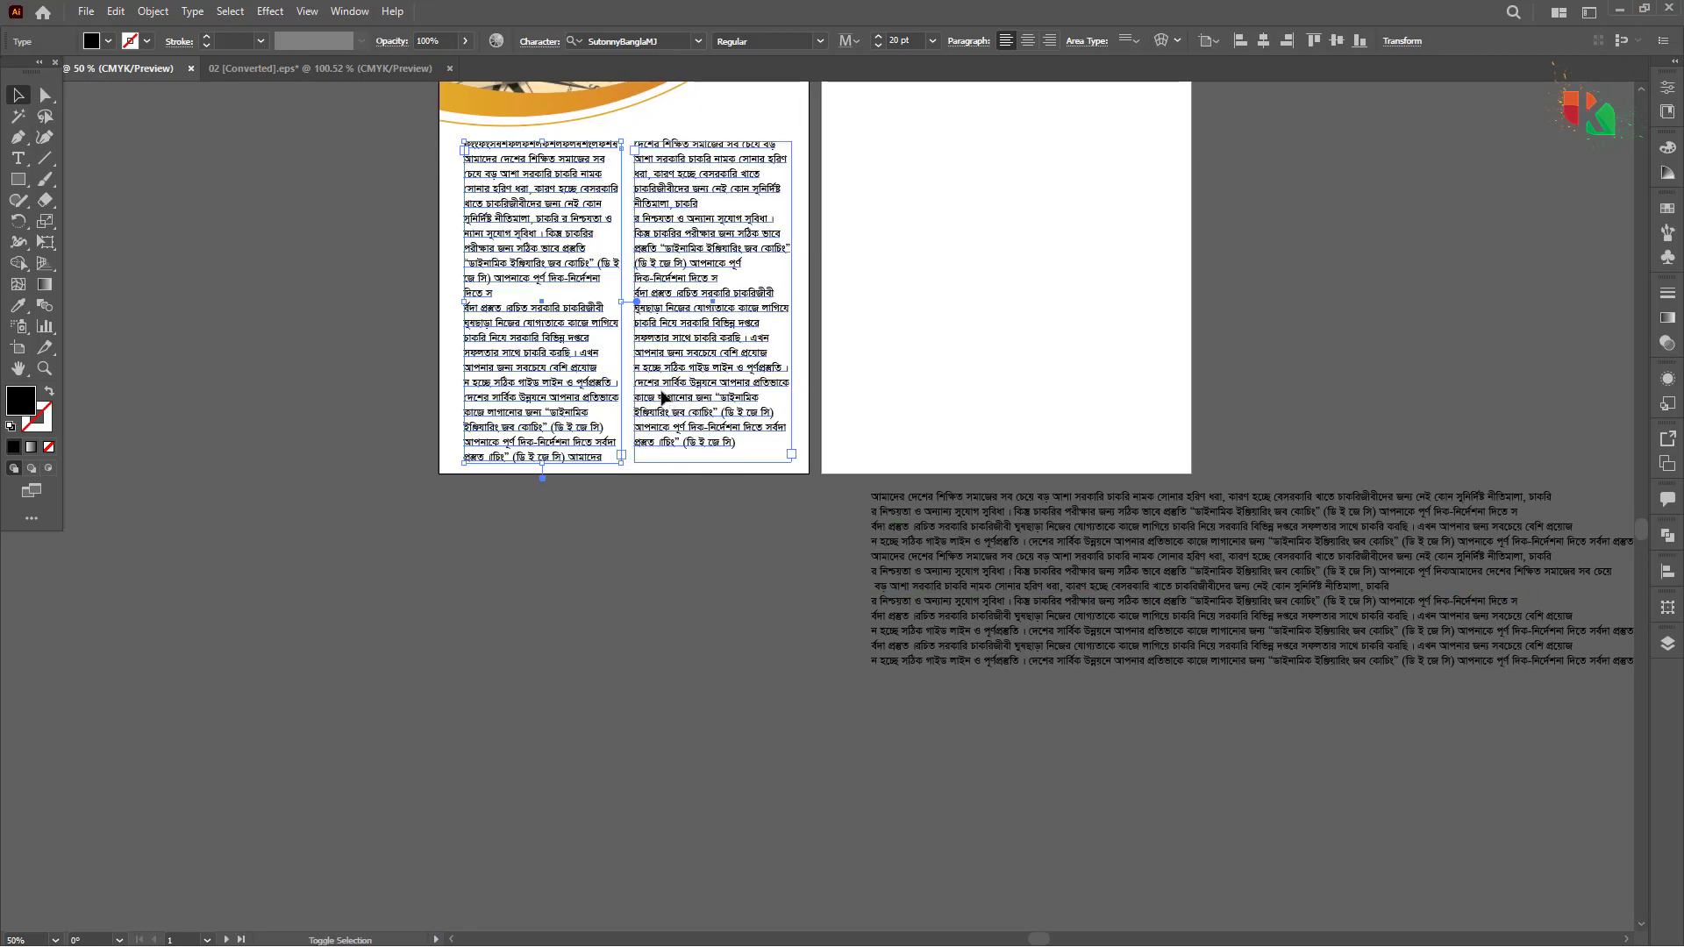
drag(689, 367, 1037, 367)
Step: Lengthen the first page's right text frame below the page and paste the copied passage at the end of its text
click(712, 421)
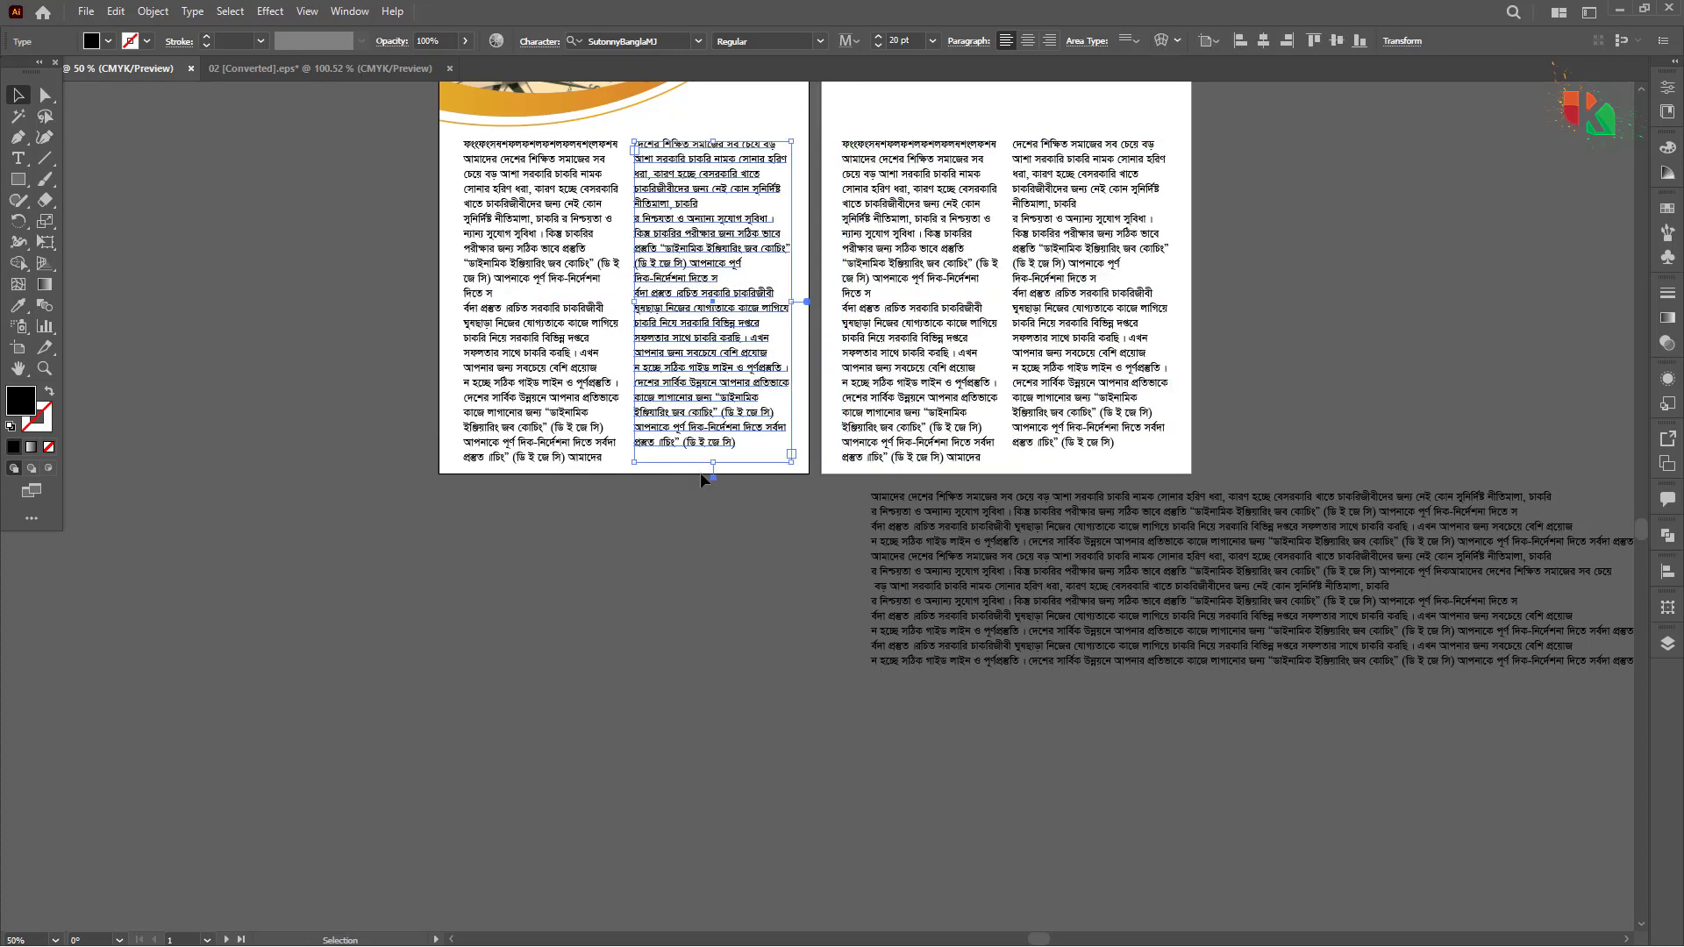
drag(712, 463, 712, 772)
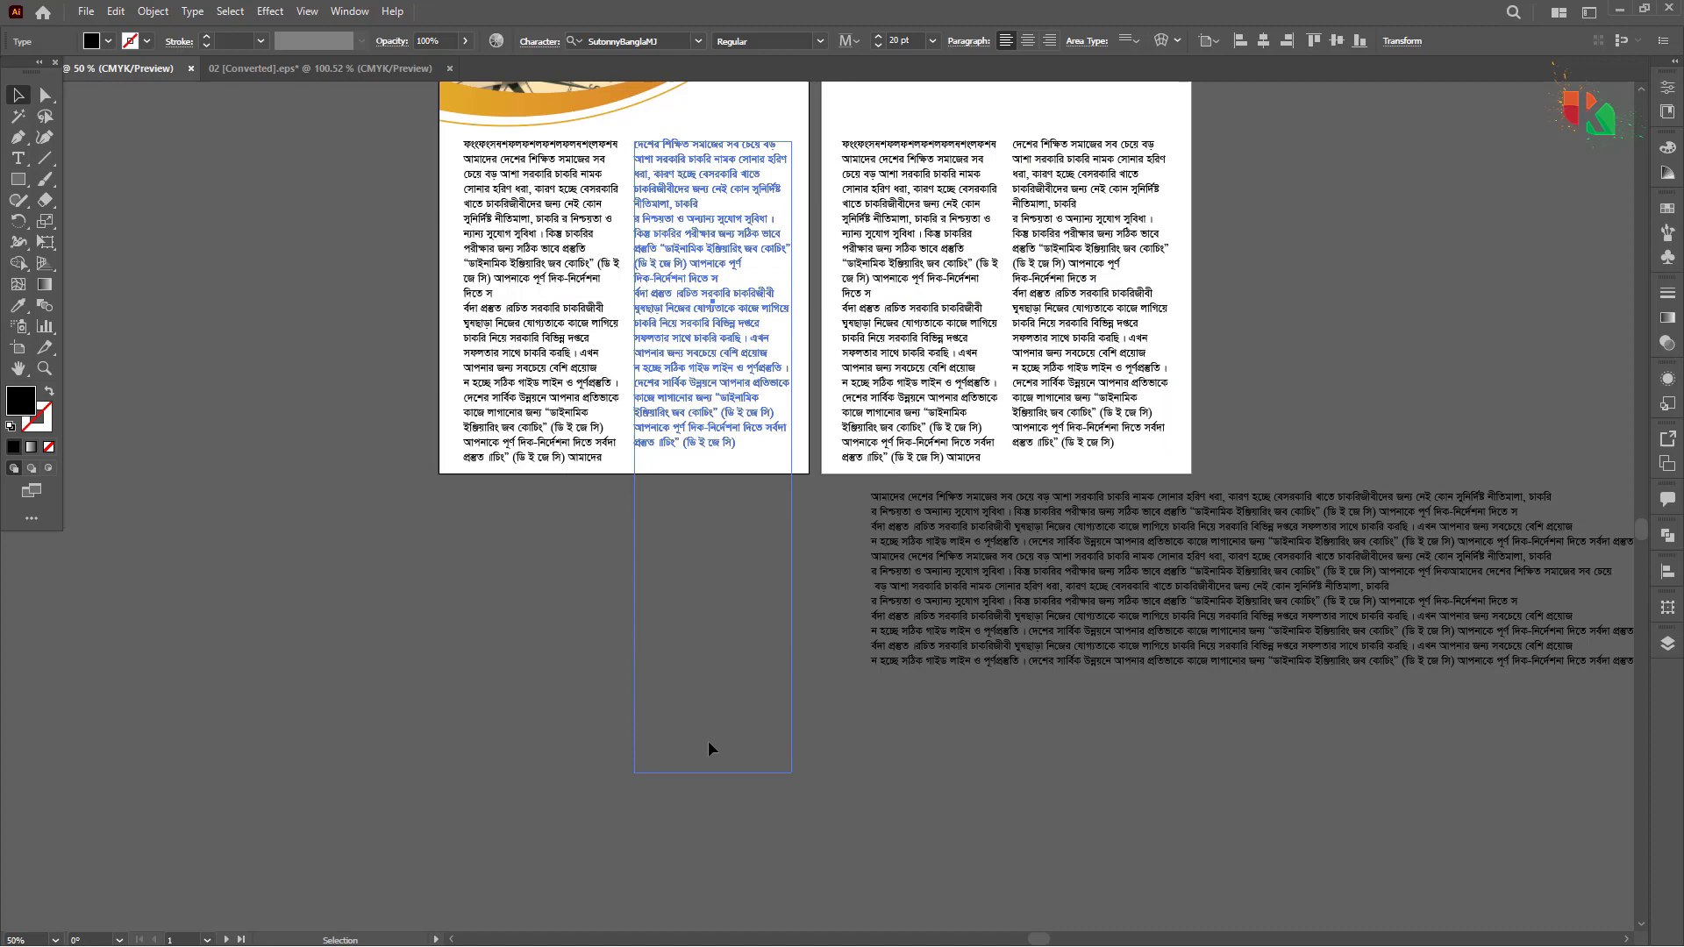
double_click(693, 450)
key(ctrl+v)
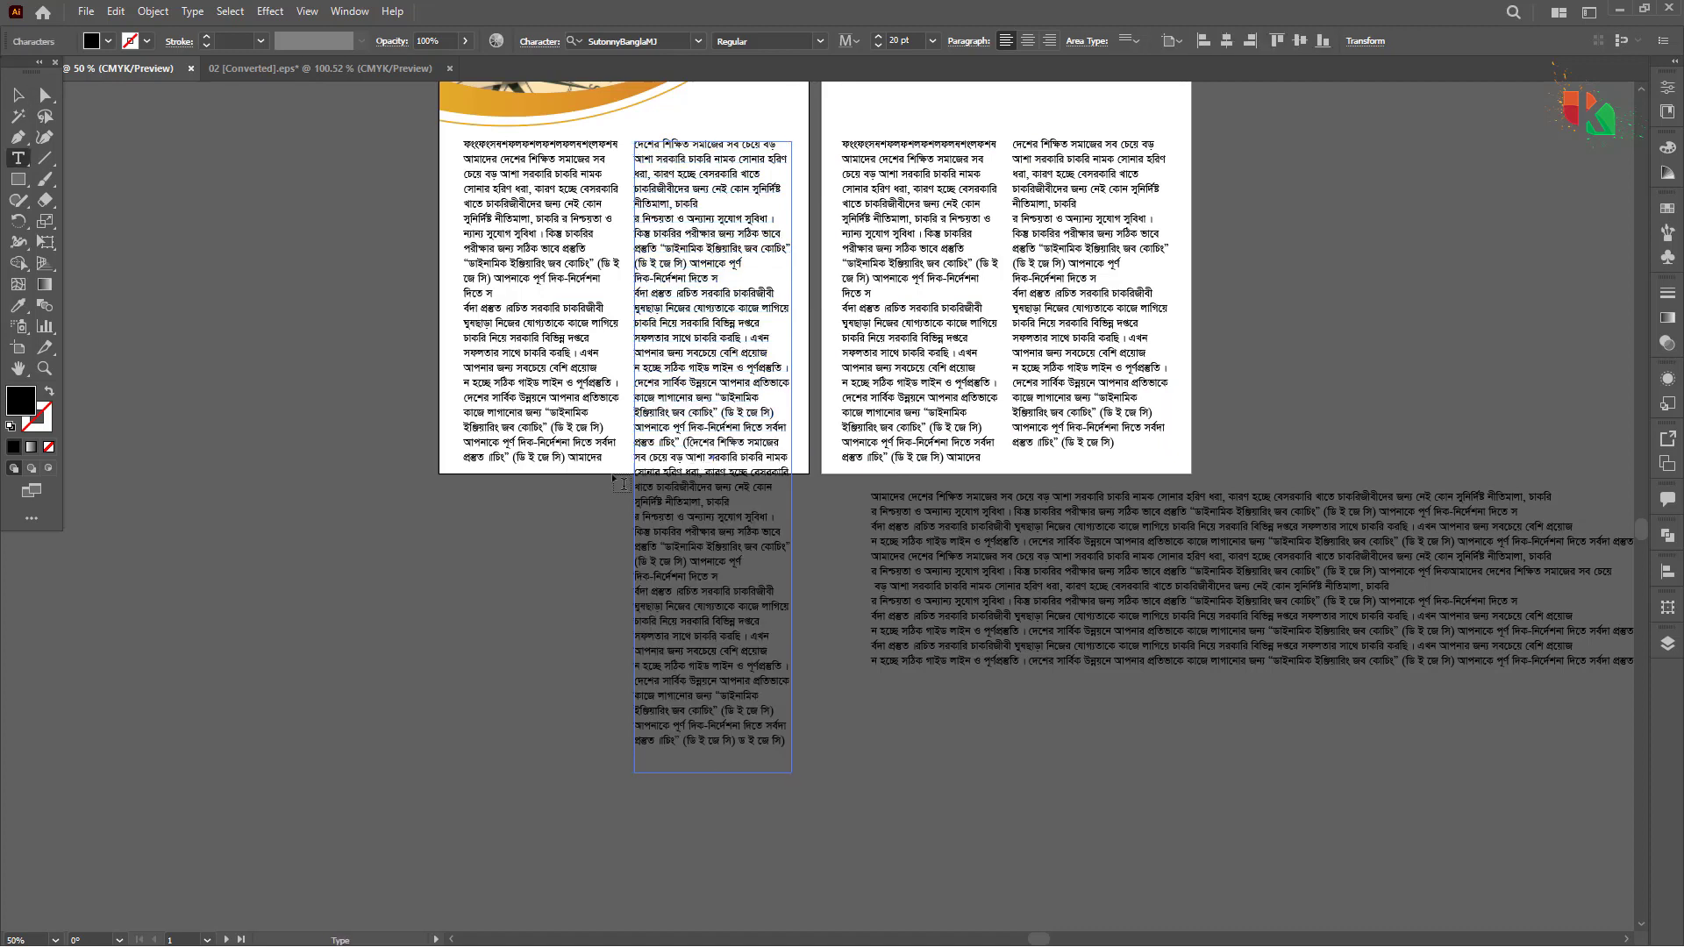
Step: Cut the overflow text from the first page's right column and replace the second page's left column text with it
drag(637, 457, 851, 770)
key(BackSpace)
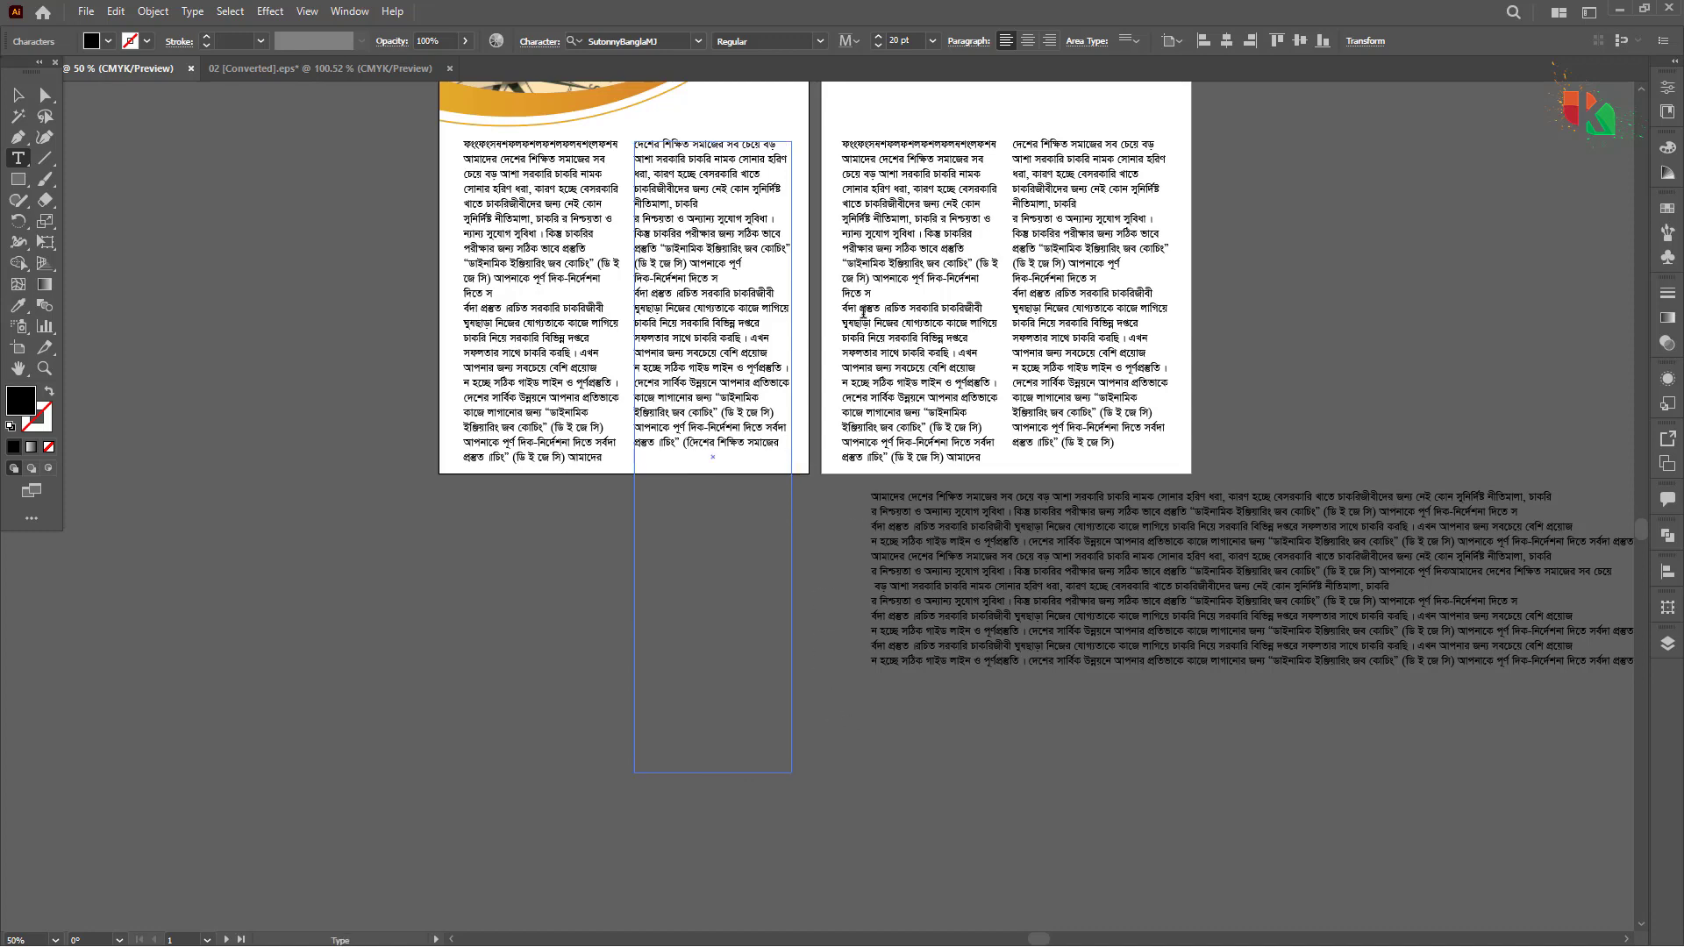
click(880, 275)
key(ctrl+a)
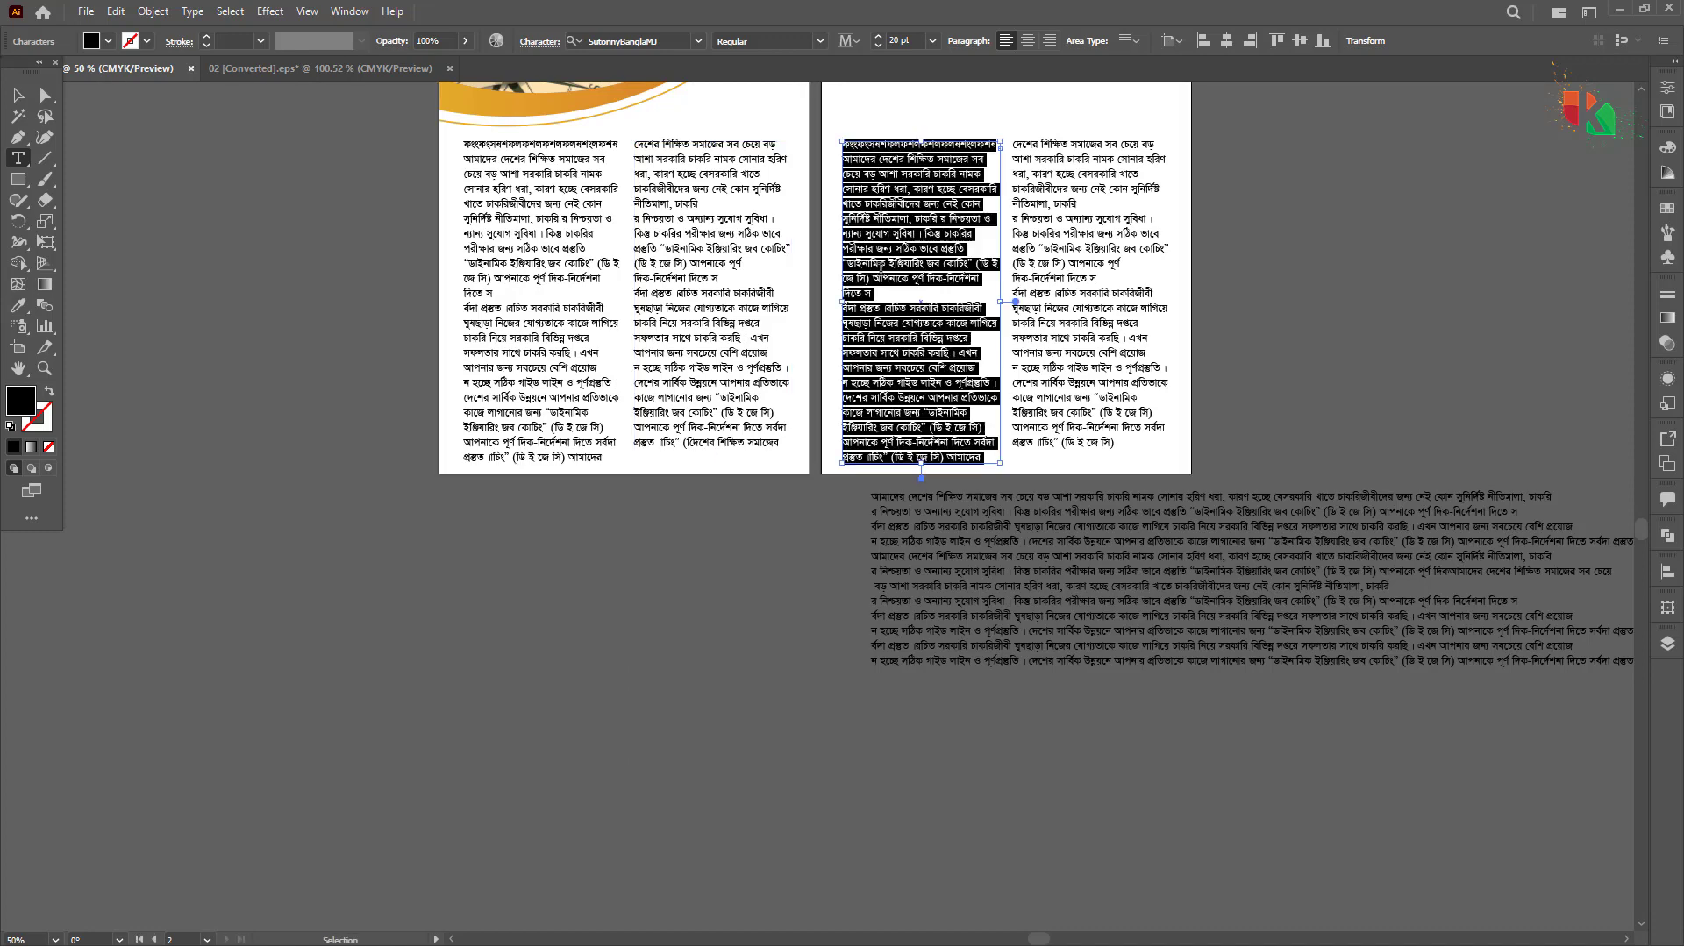
key(ctrl+v)
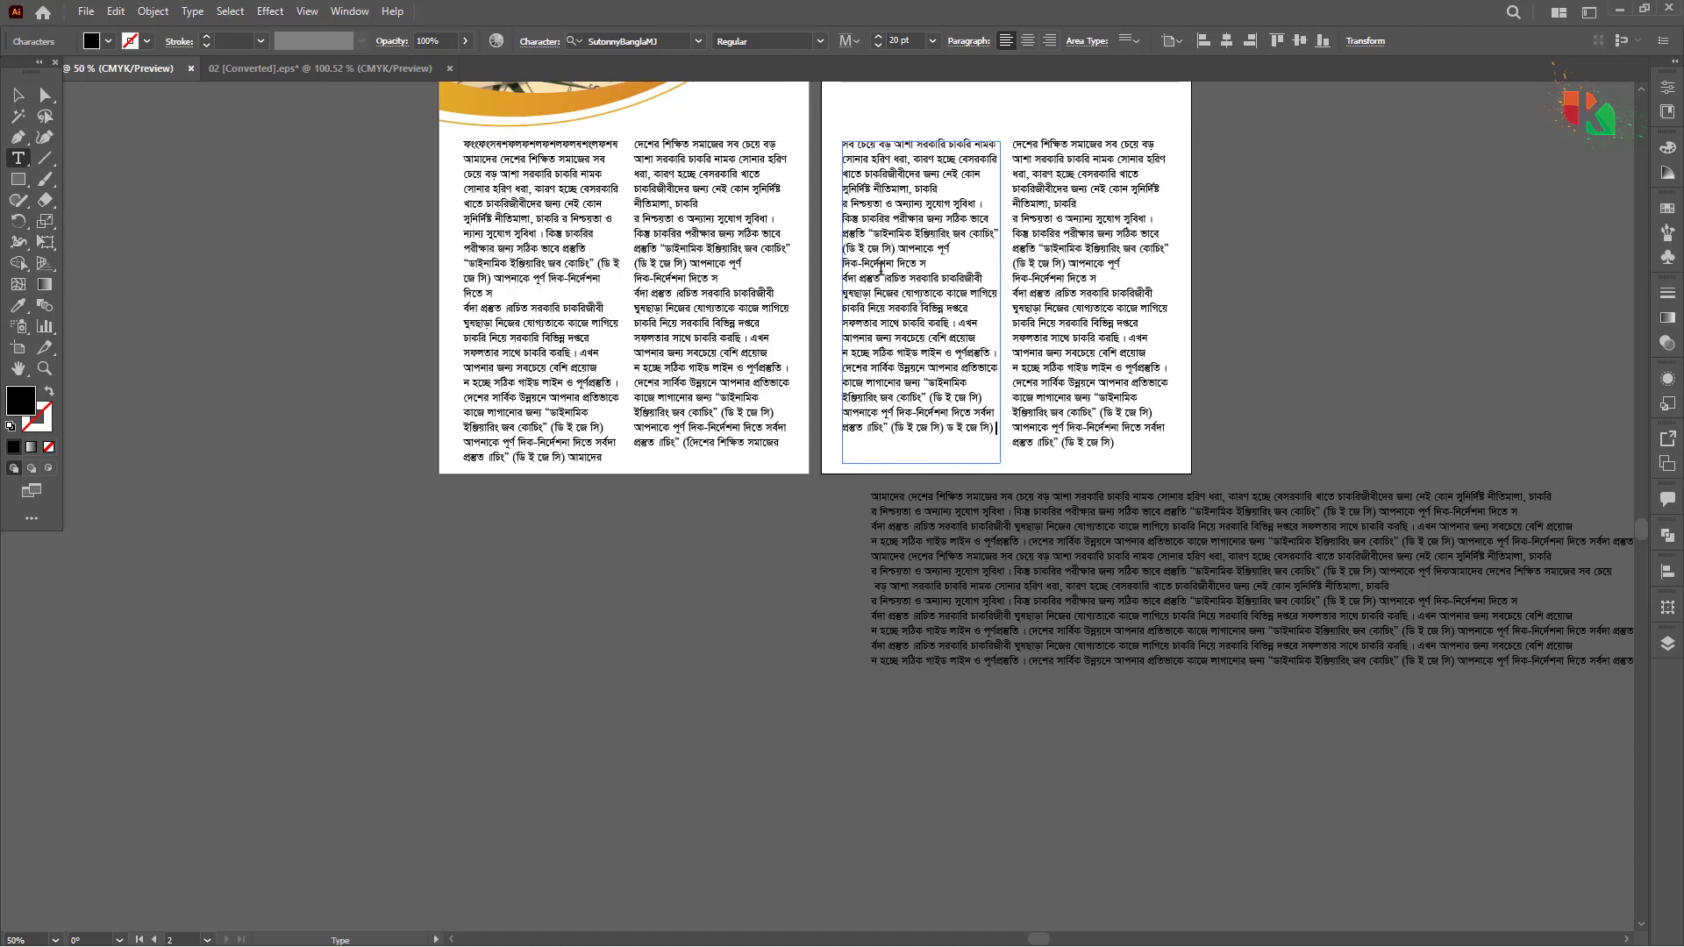
key(Escape)
Step: Remove the line break after “দিতে স” in the first page's left column so the split word joins
click(566, 335)
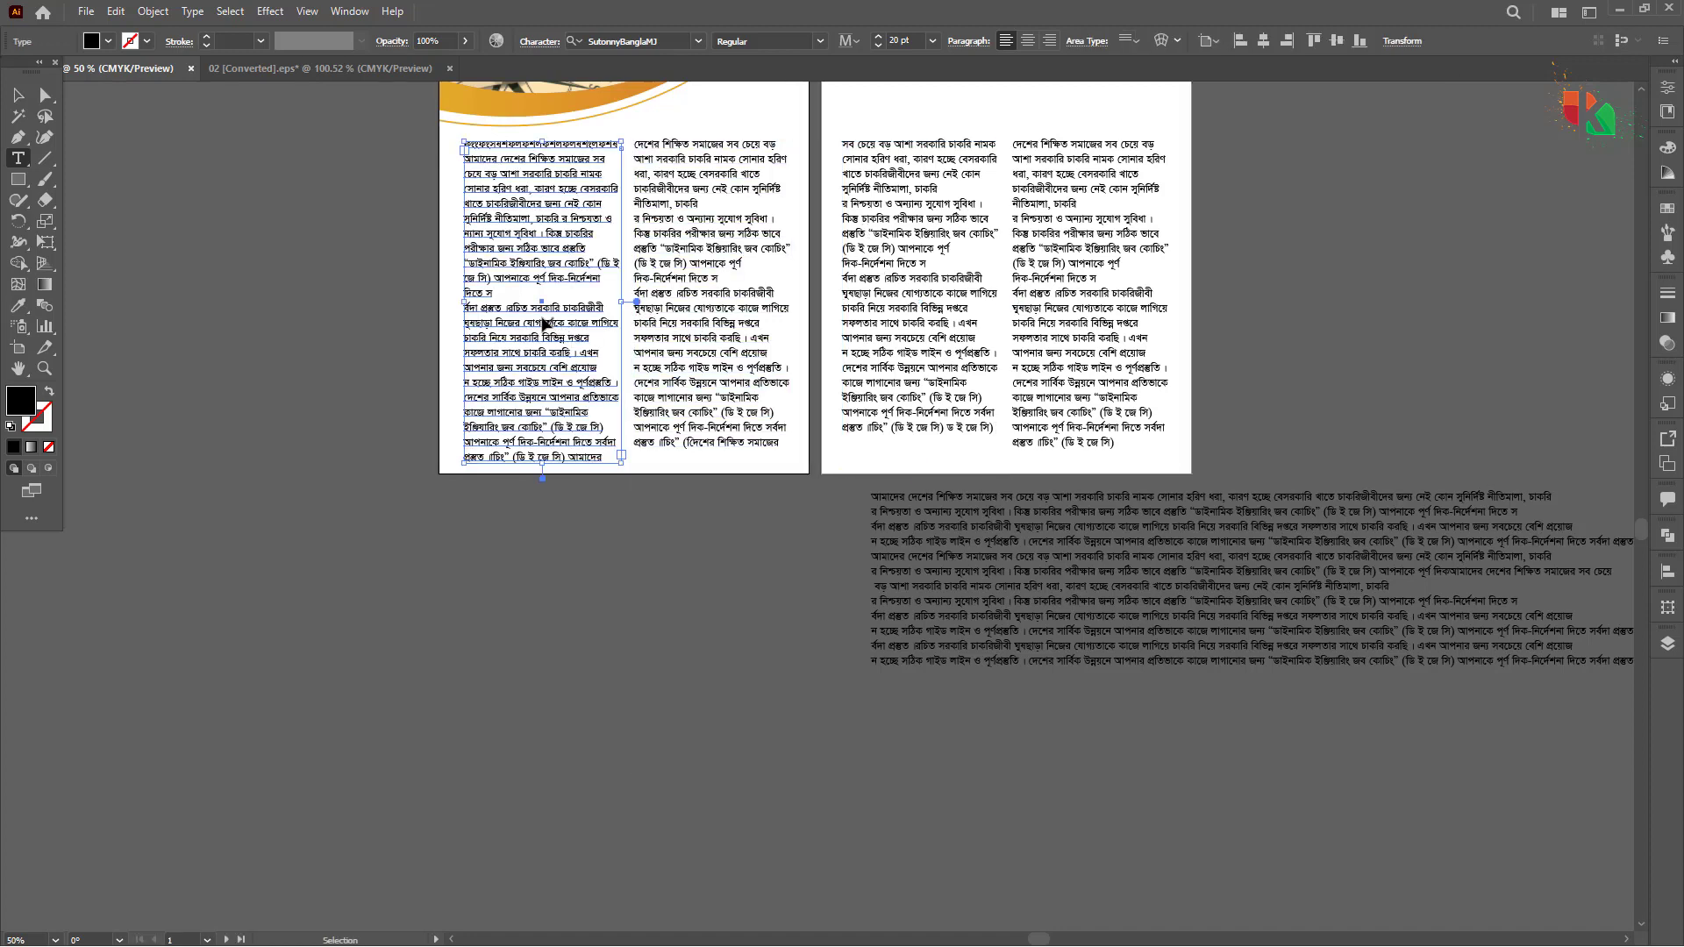
click(499, 290)
key(Delete)
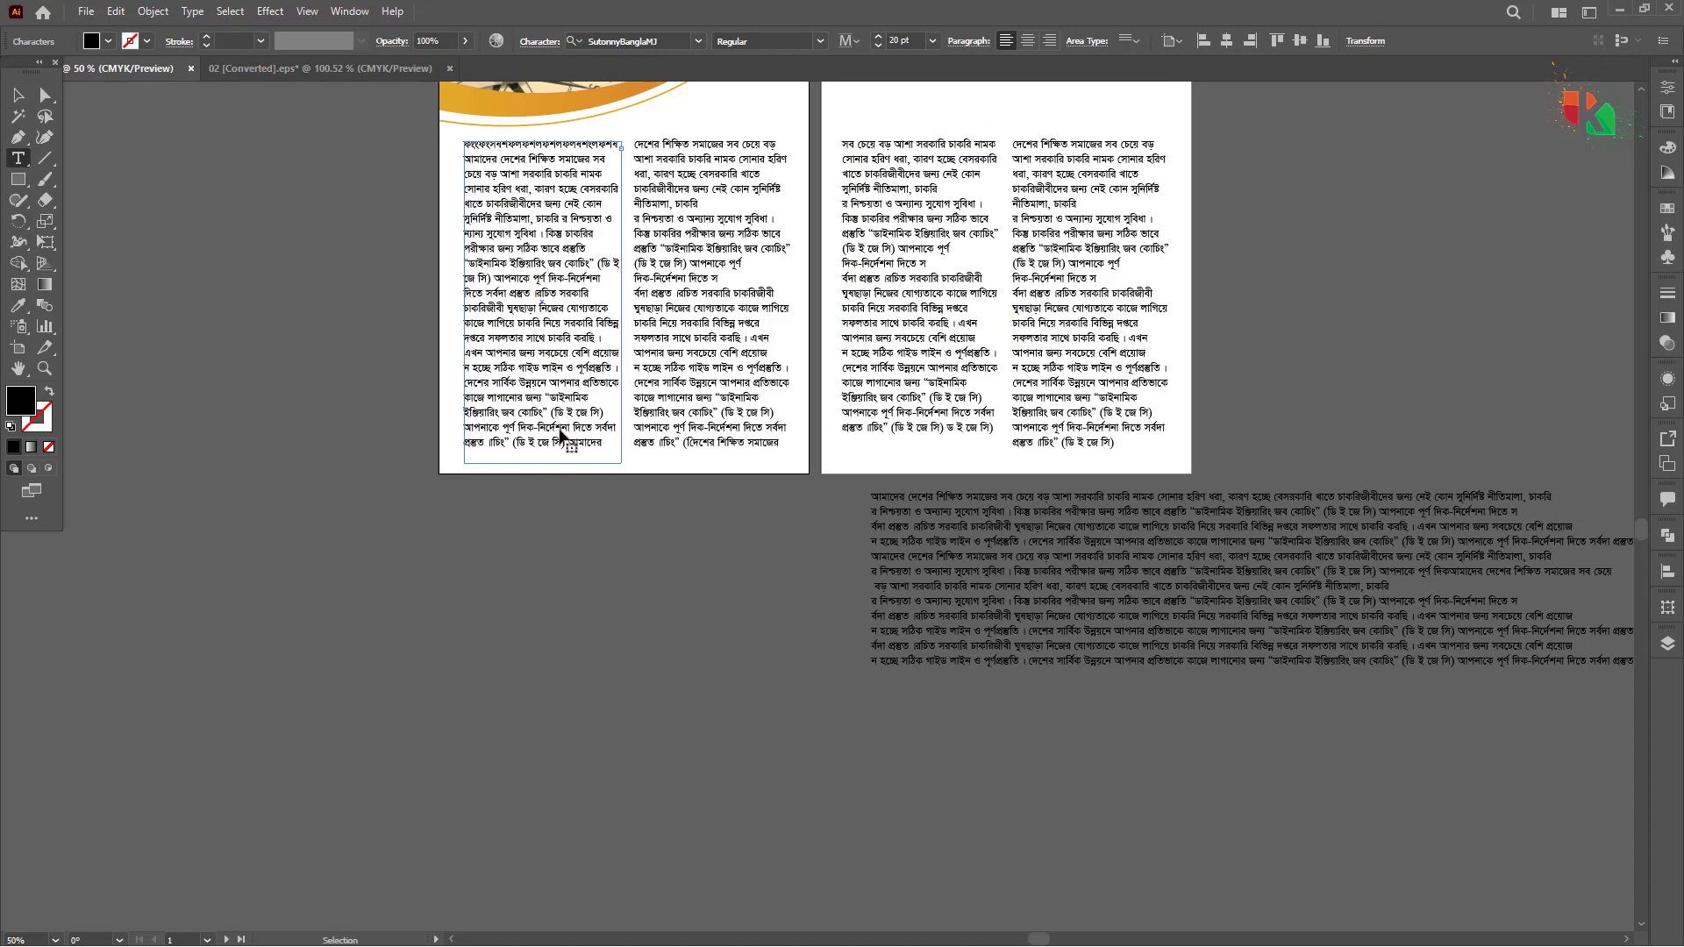
key(Escape)
Step: Delete the three lines starting with “দপ্তরে সফলতার সাথে” from the first page's left column
key(ctrl+space)
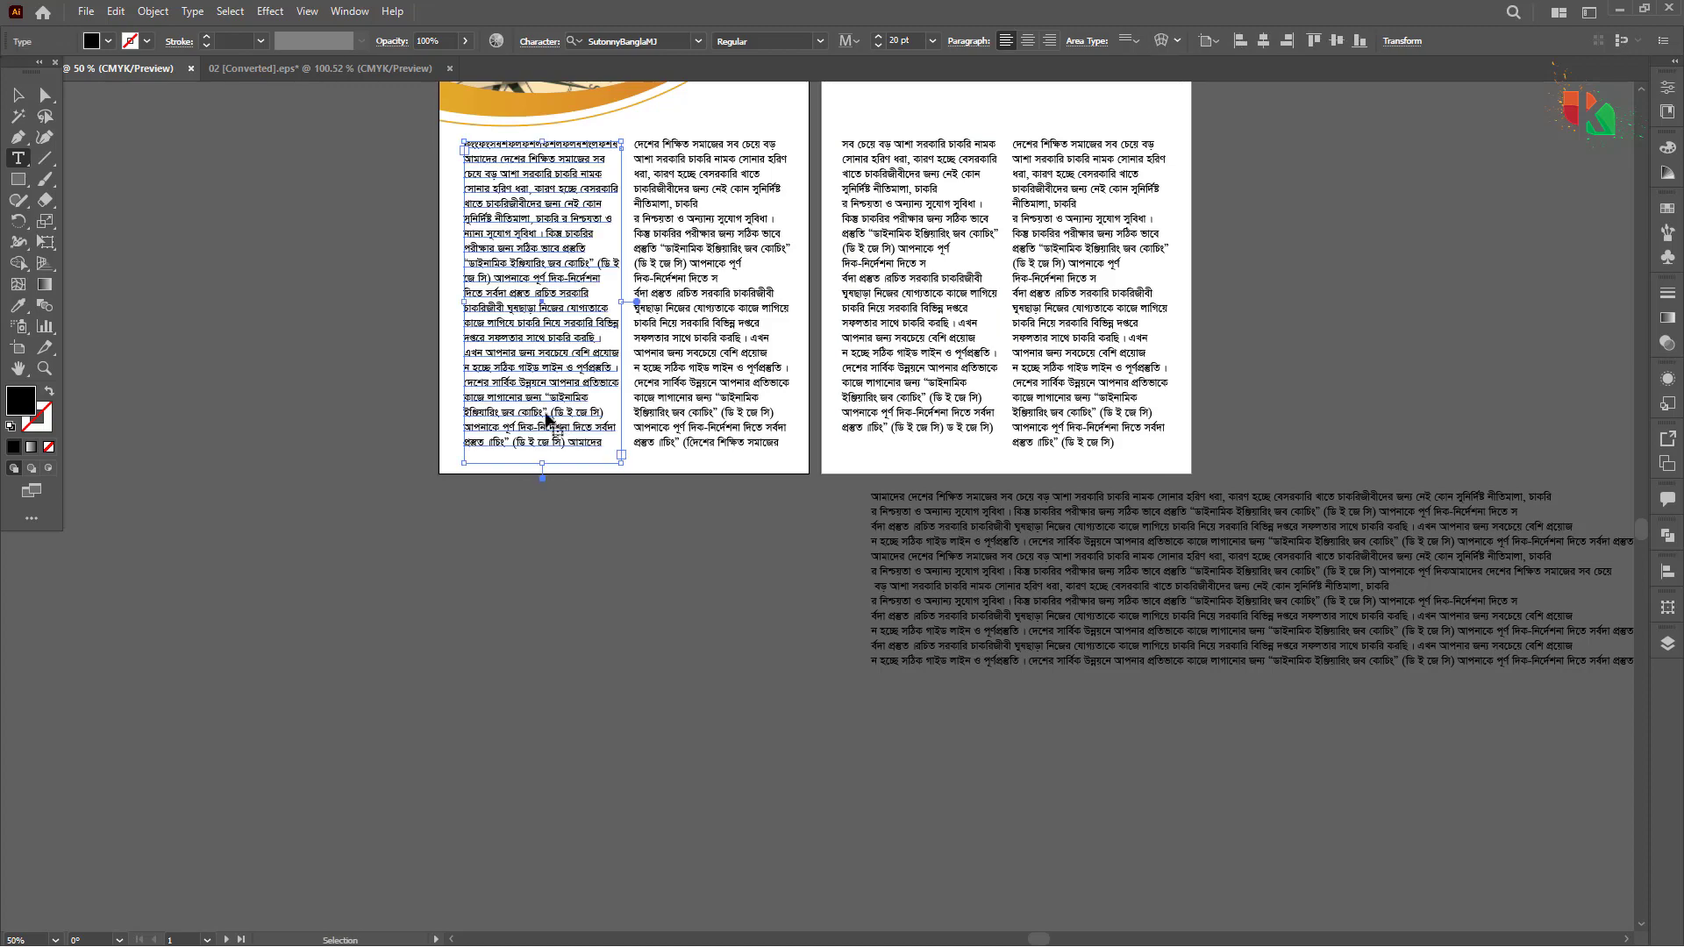
drag(542, 380, 658, 471)
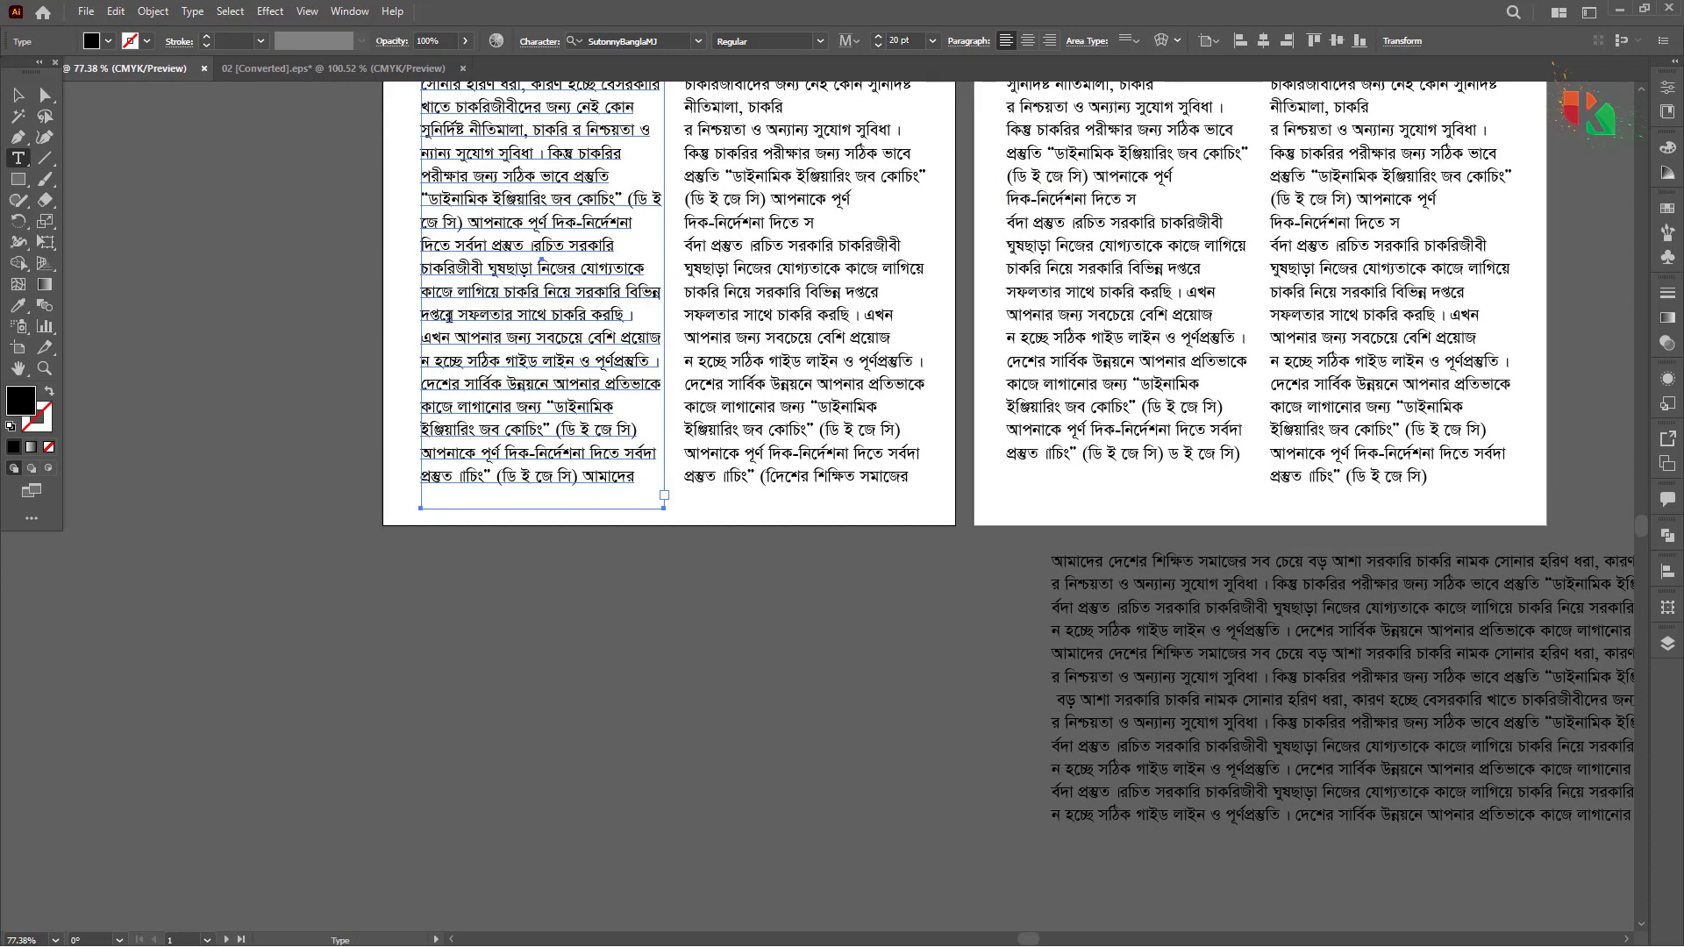
click(446, 316)
drag(423, 314, 685, 357)
key(BackSpace)
key(Escape)
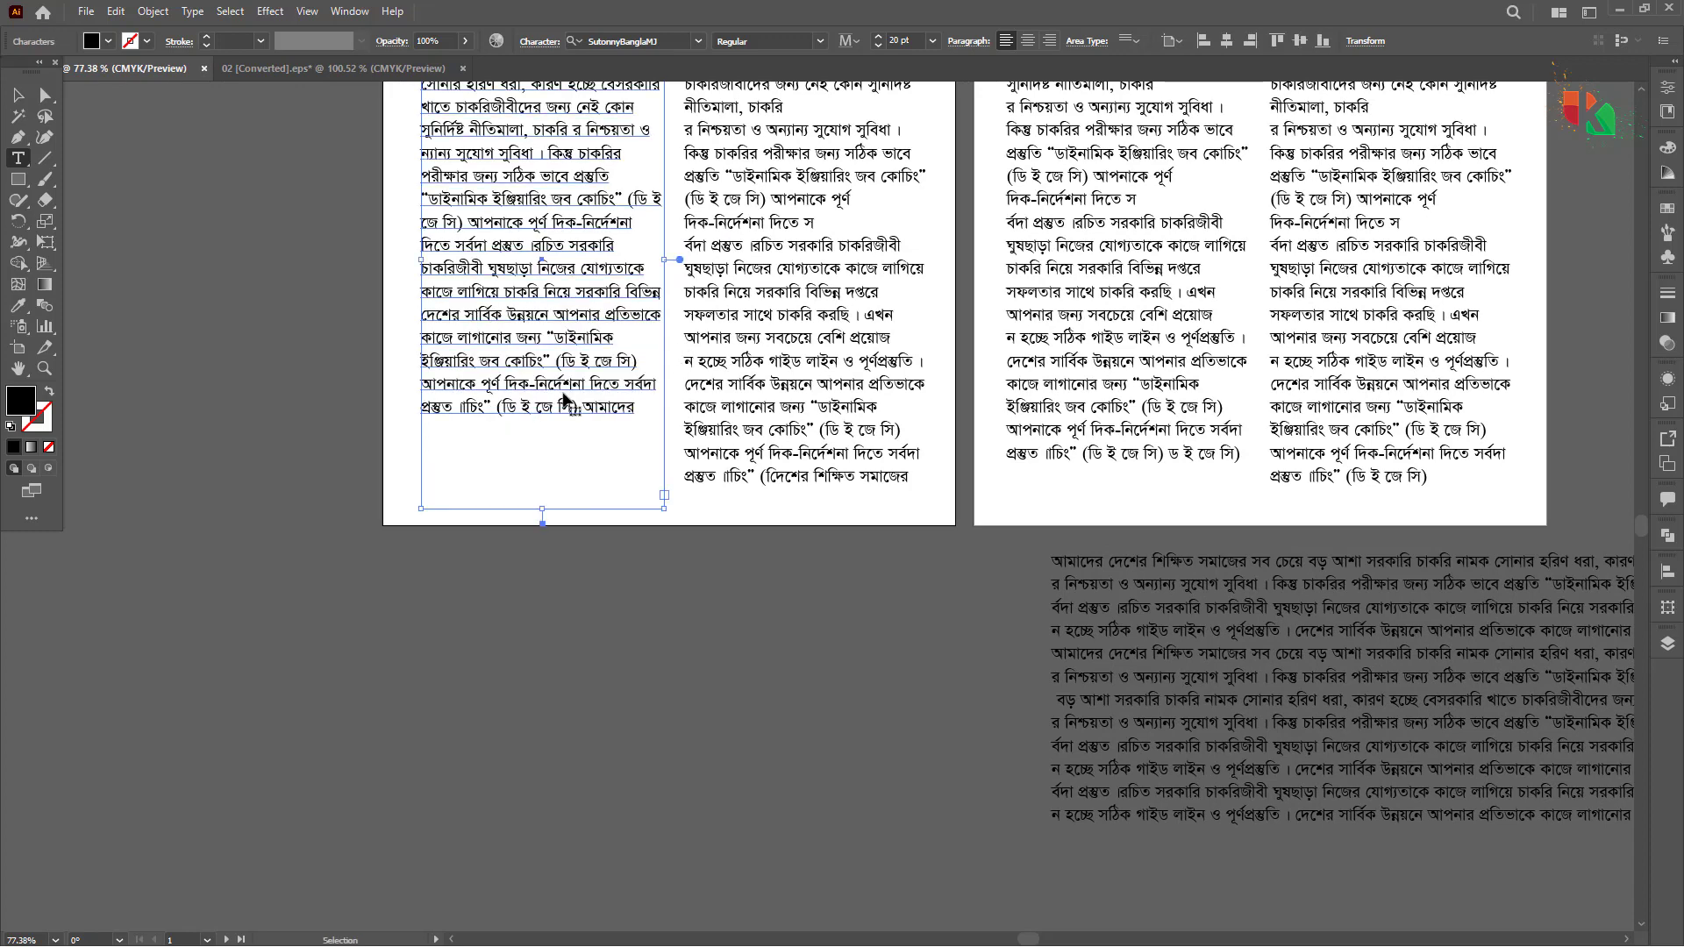
Step: Move the opening paragraph of the first page's right column to the end of the left column's text
key(ctrl+minus)
key(ctrl+minus)
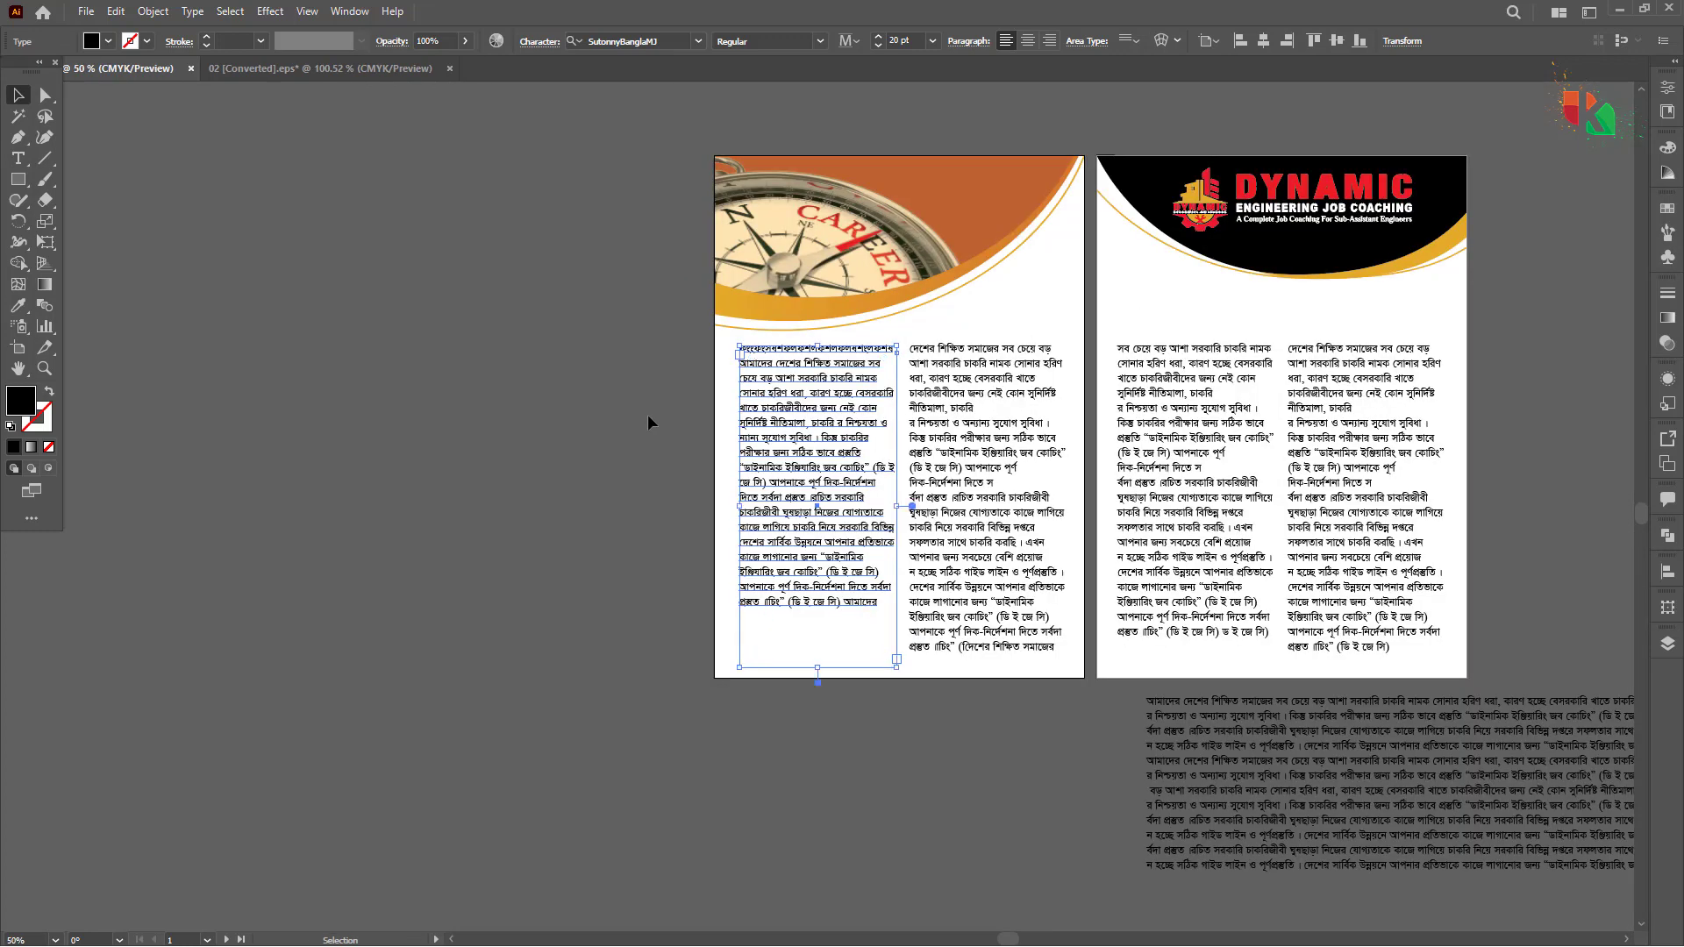
drag(838, 364, 885, 437)
double_click(734, 377)
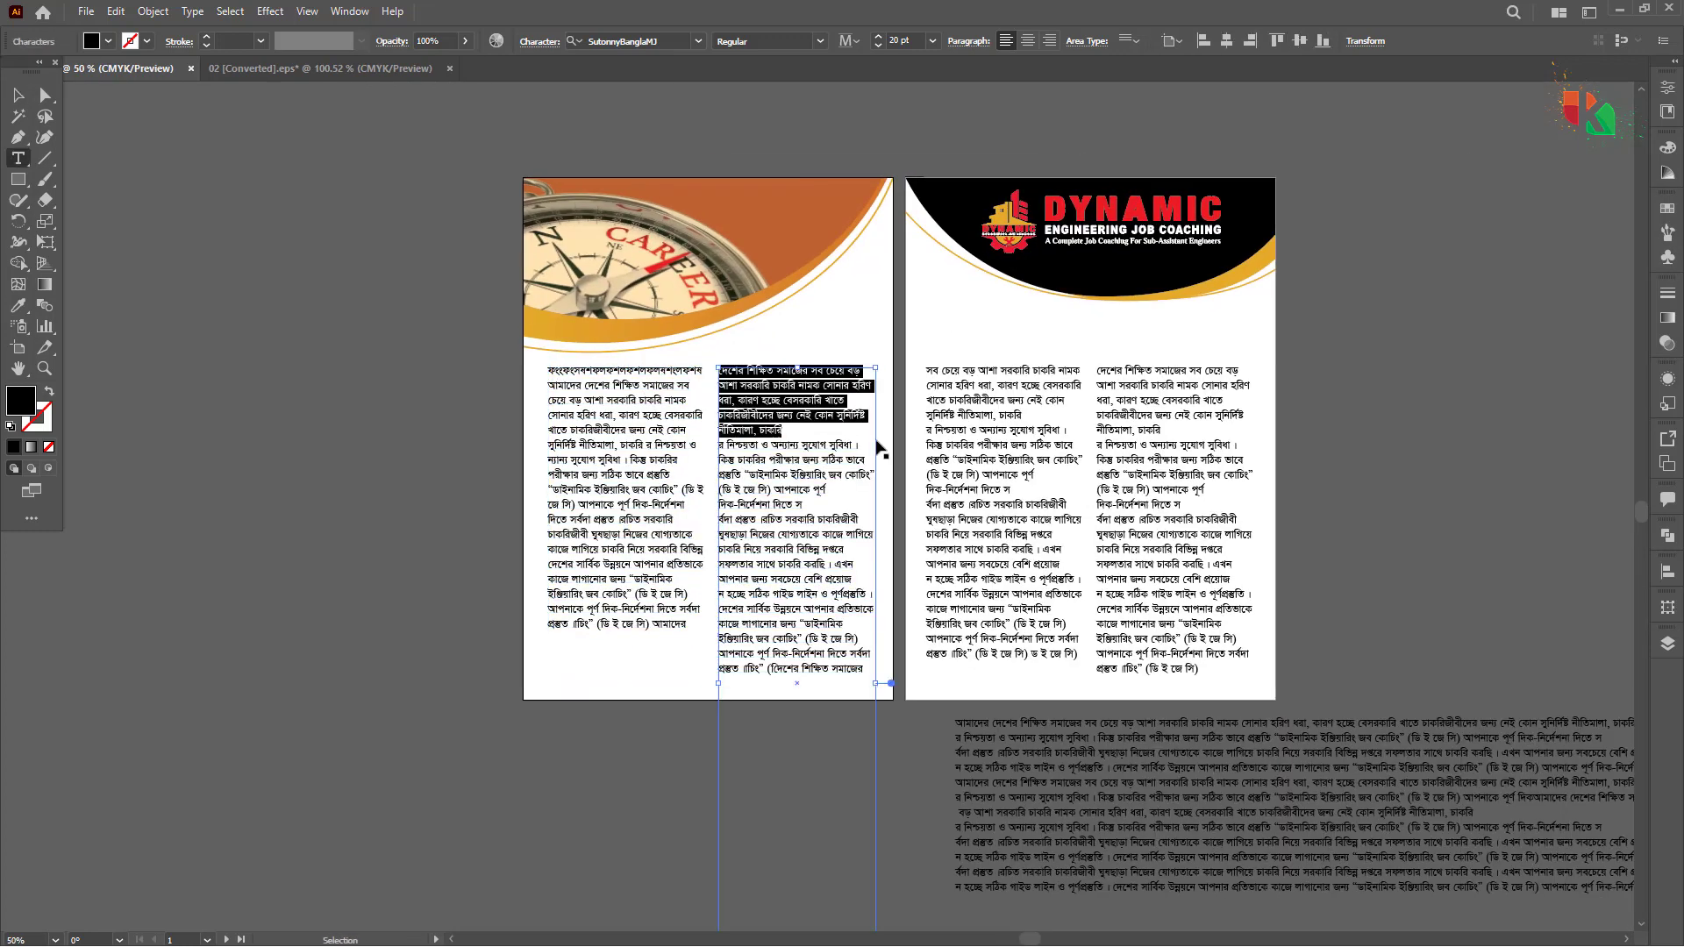
key(ctrl+x)
click(580, 625)
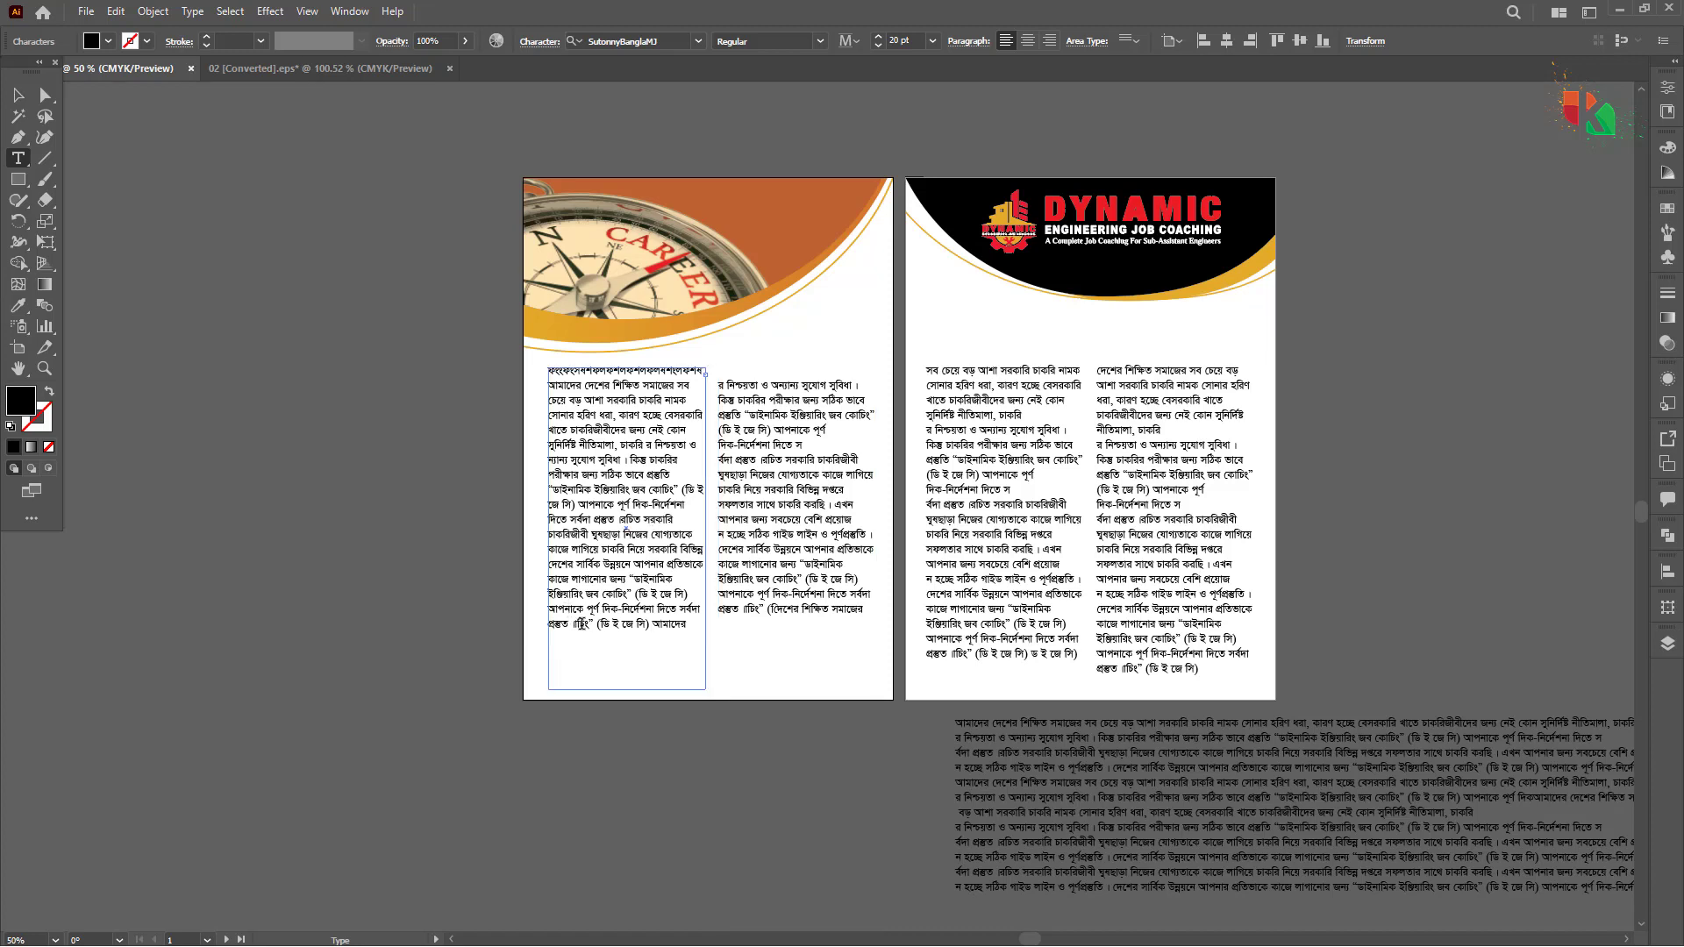
key(ctrl+v)
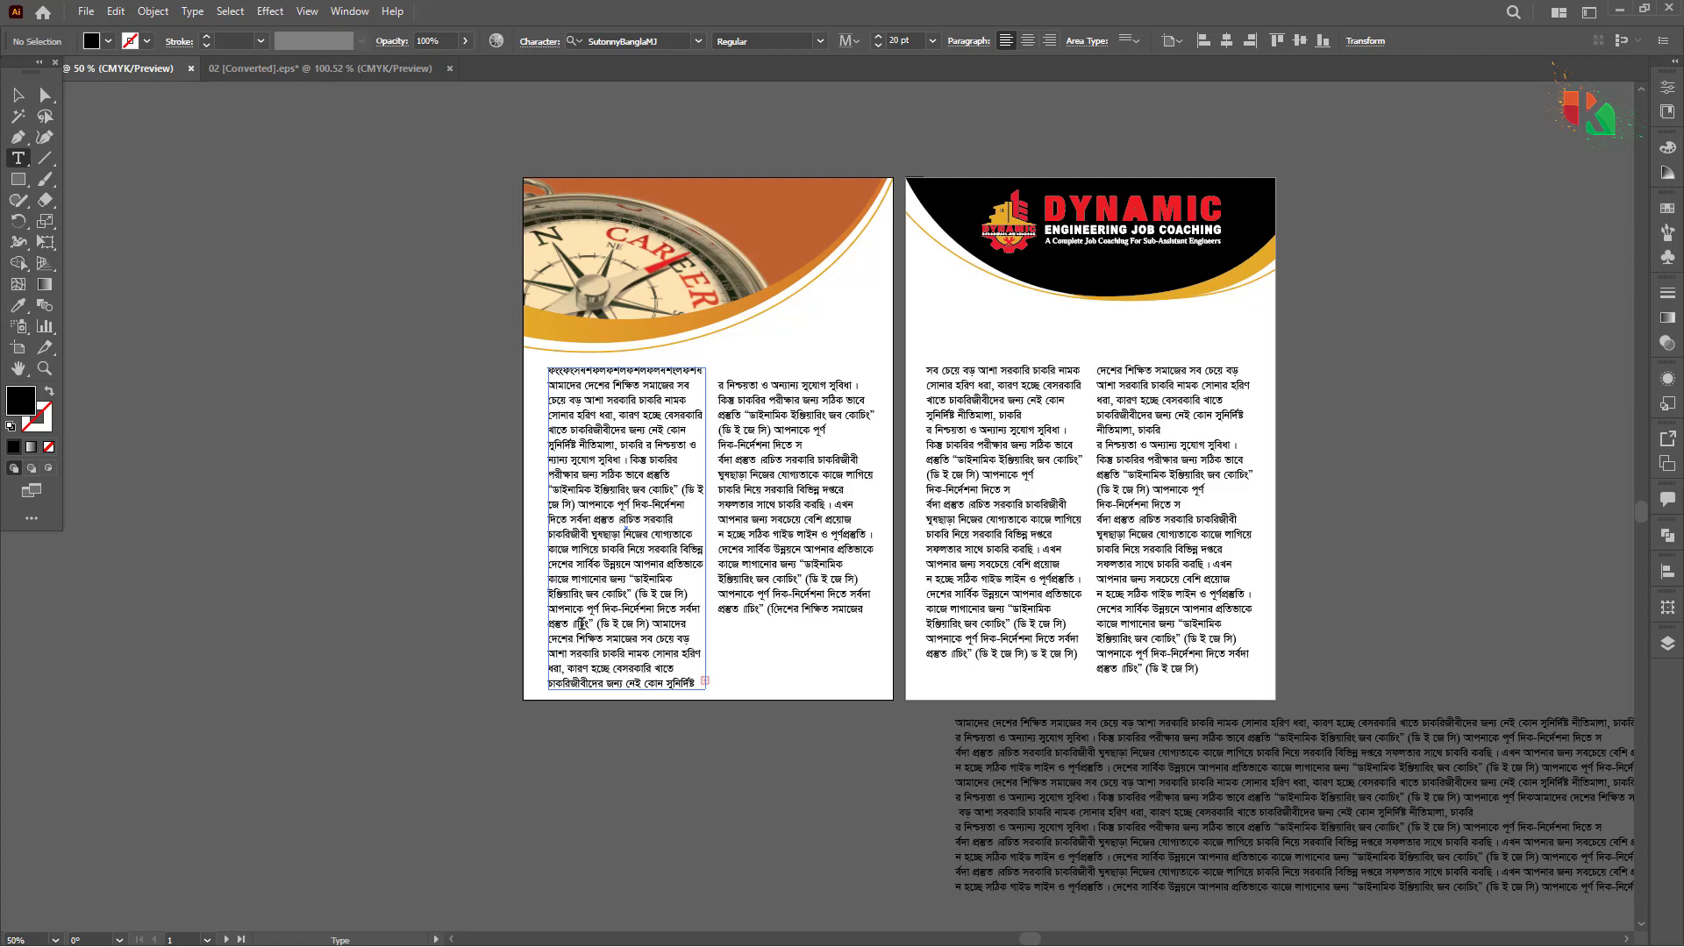
Step: Try font sizes of 21 pt, 22 pt and 19 pt on the four body text columns across both pages
ctrl+click(585, 625)
key(v)
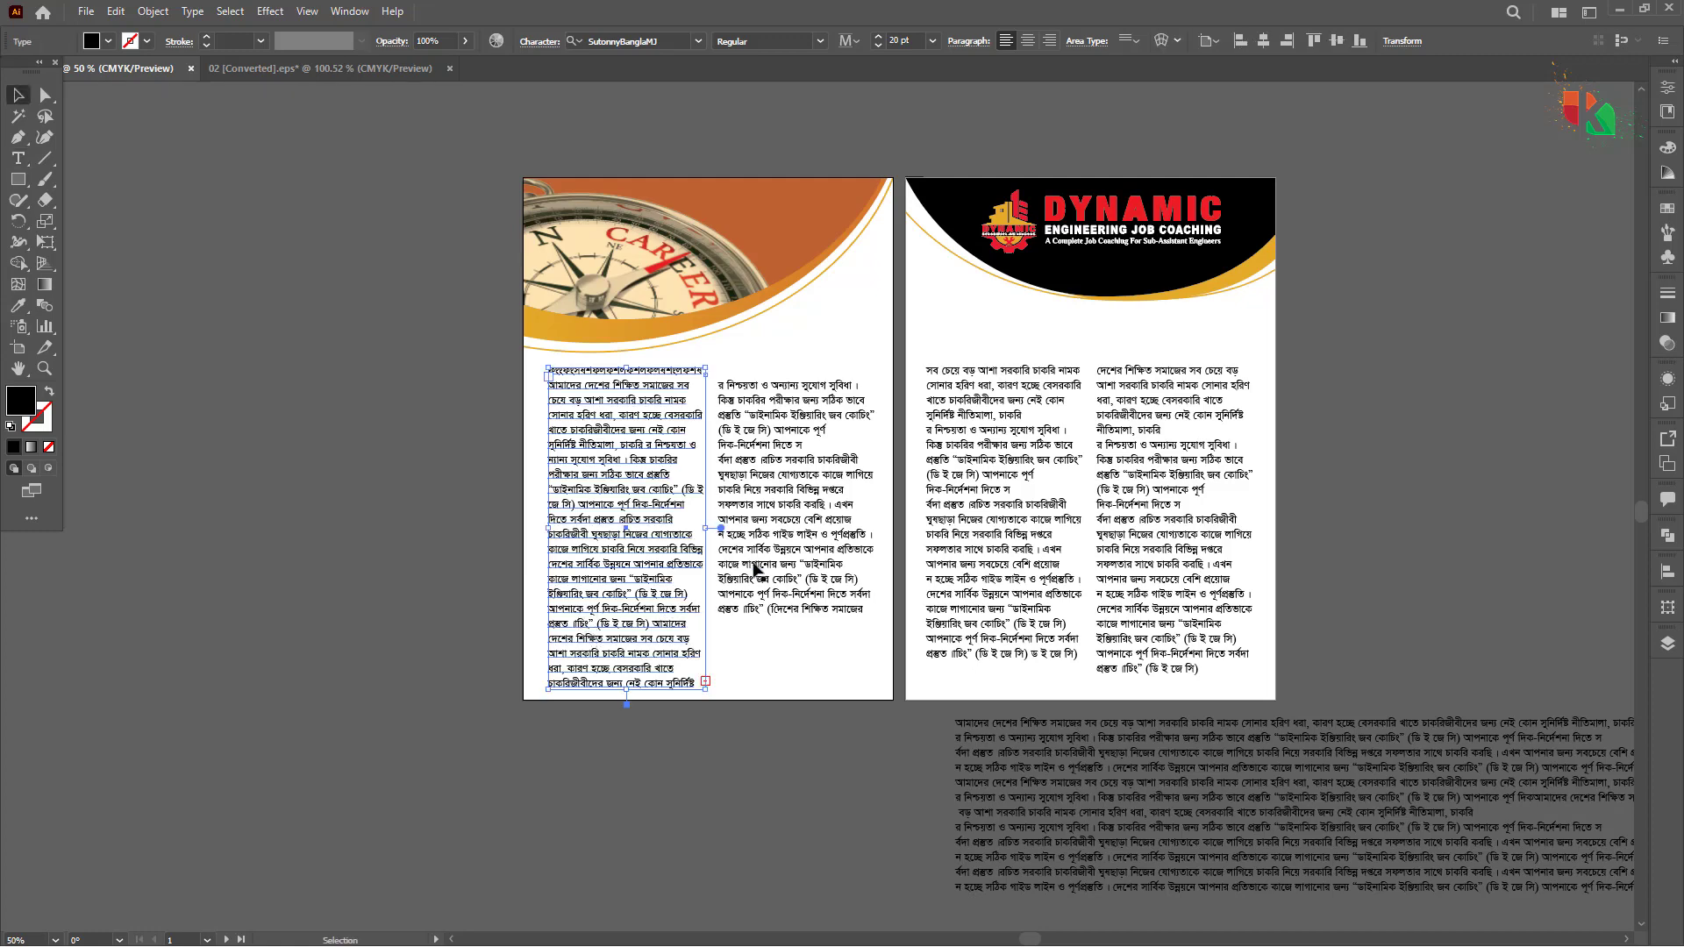
shift+click(792, 545)
shift+click(961, 548)
shift+click(1131, 550)
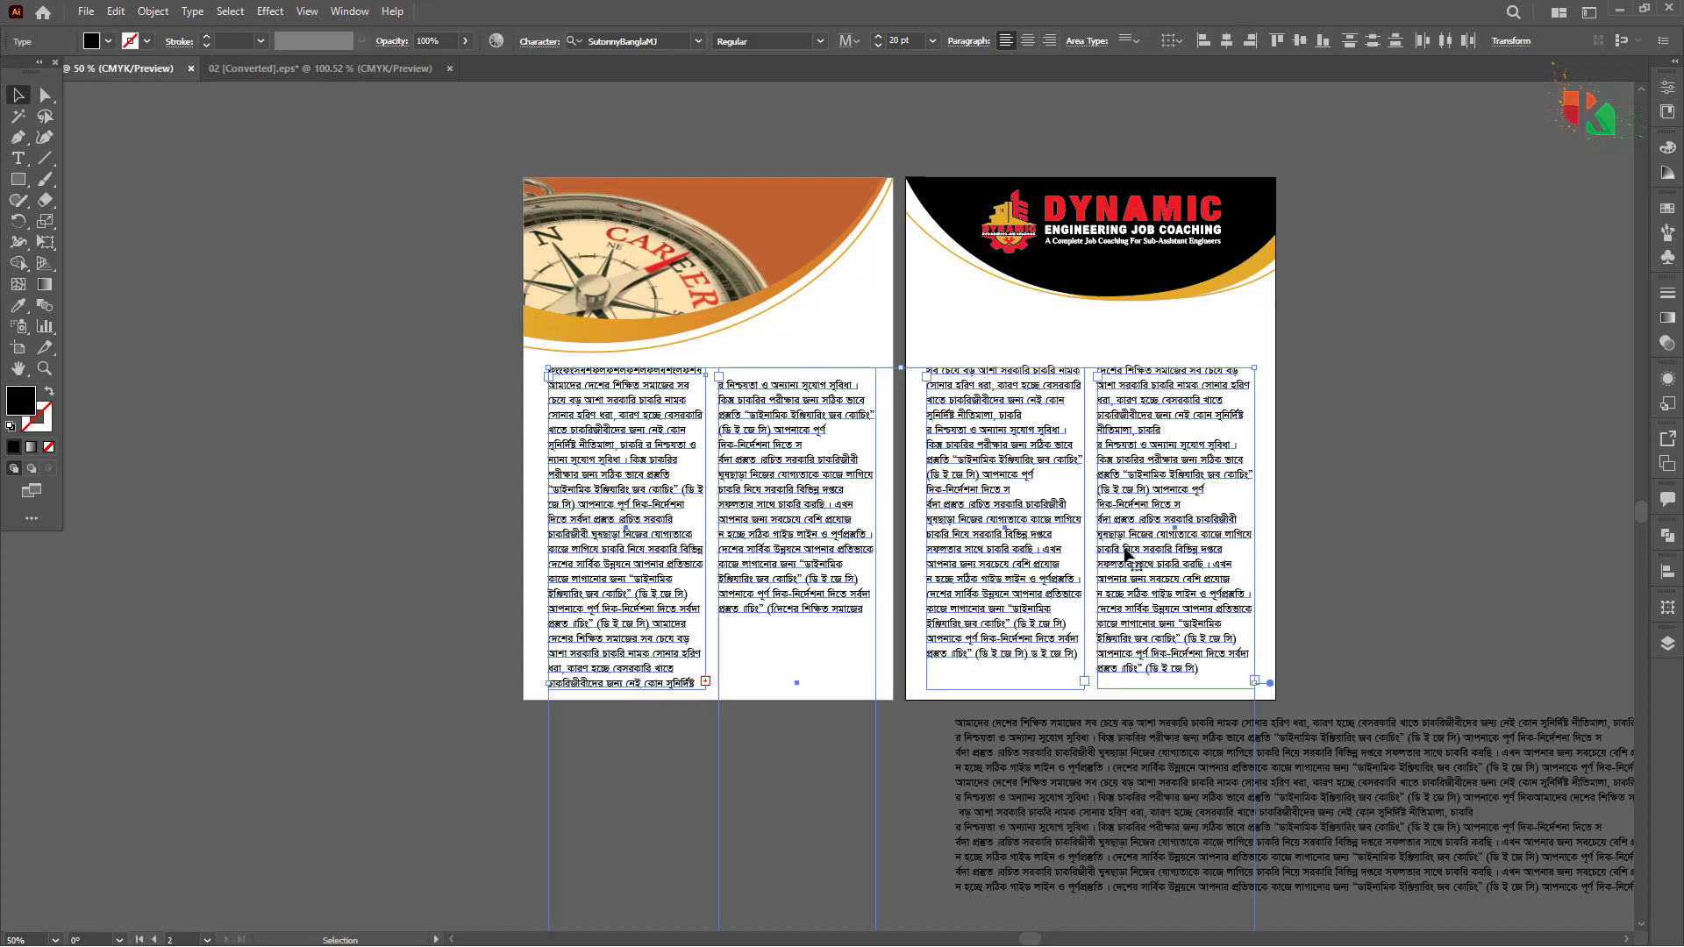
key(ctrl+t)
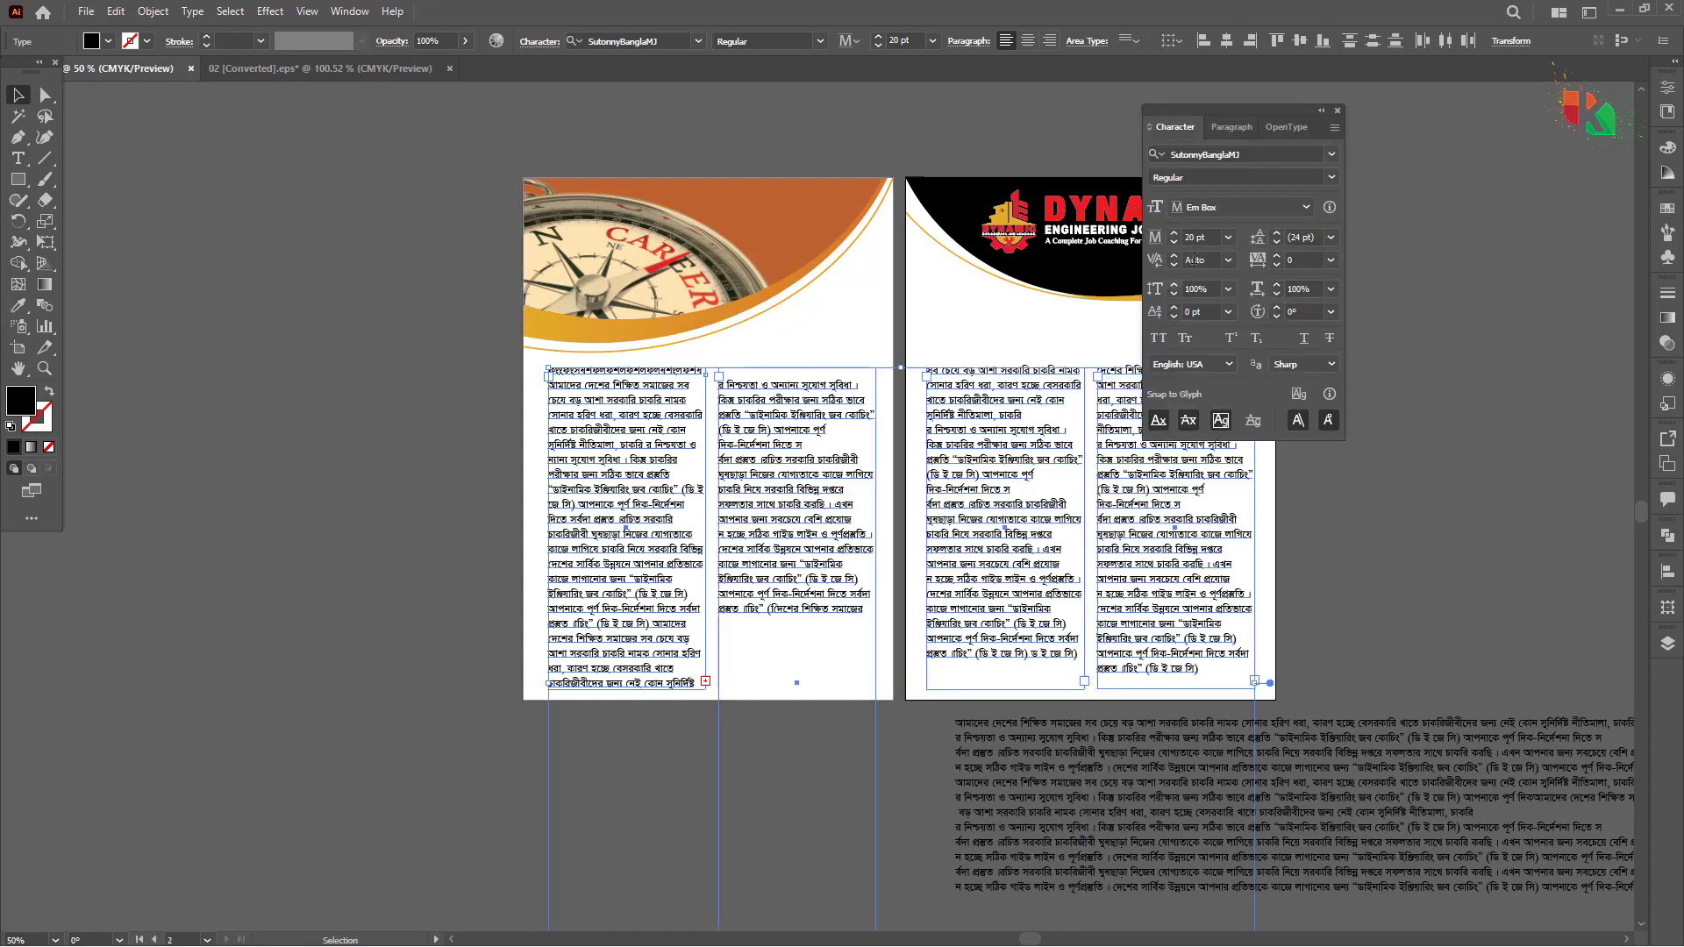
click(1174, 233)
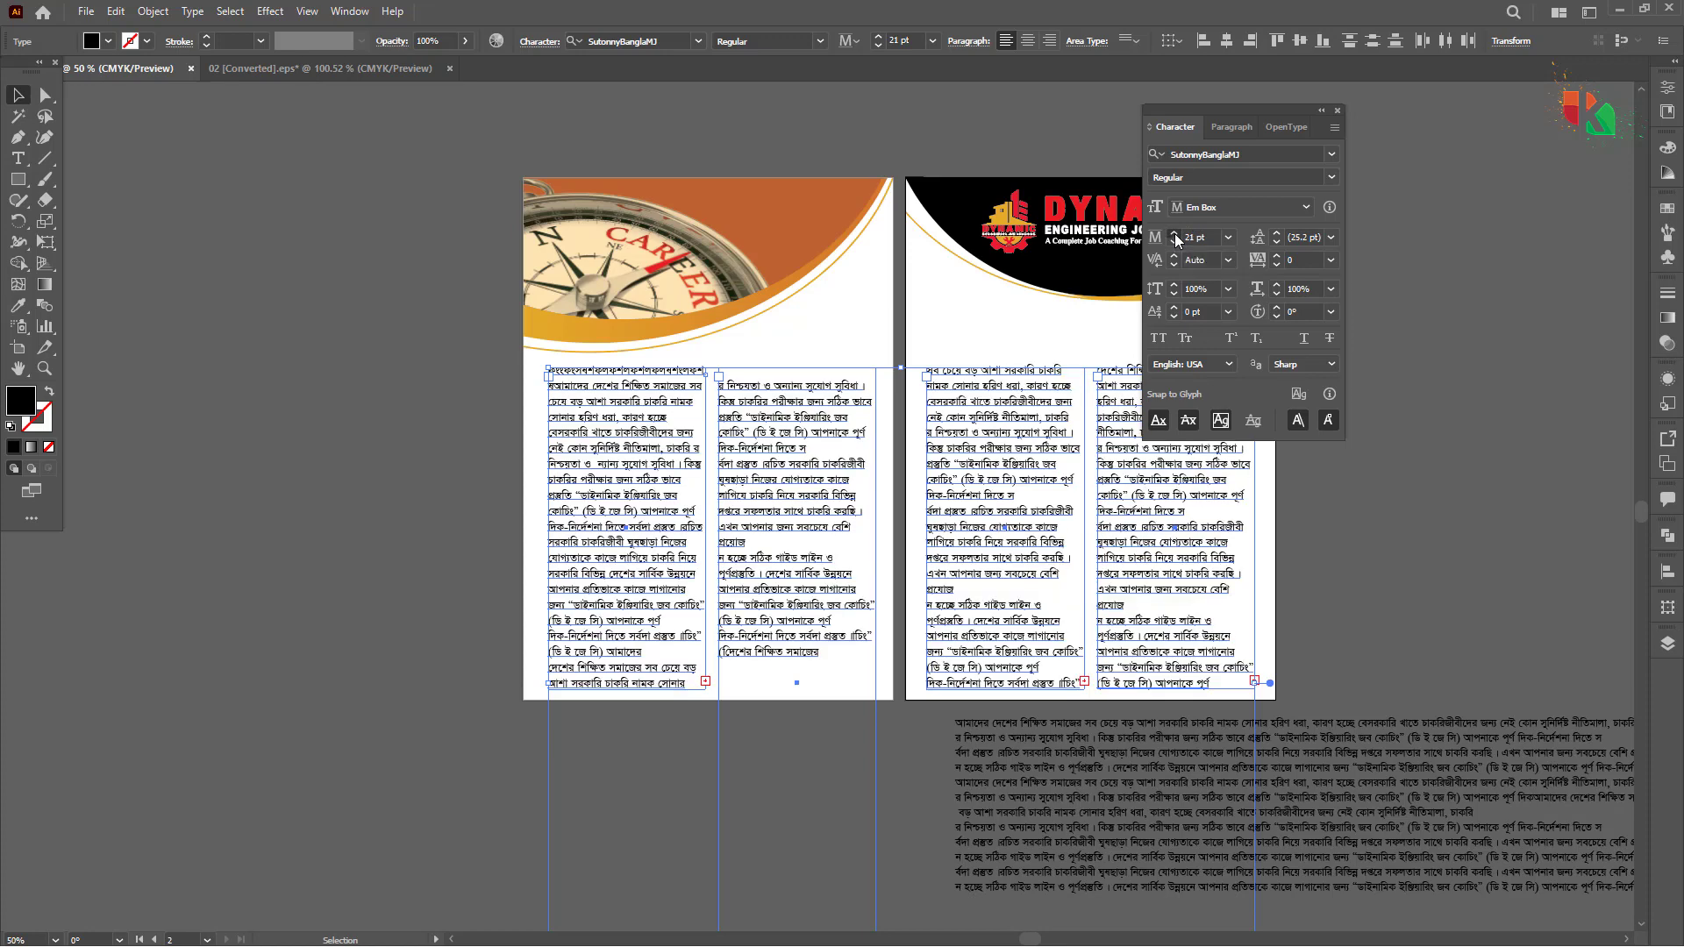
click(1174, 234)
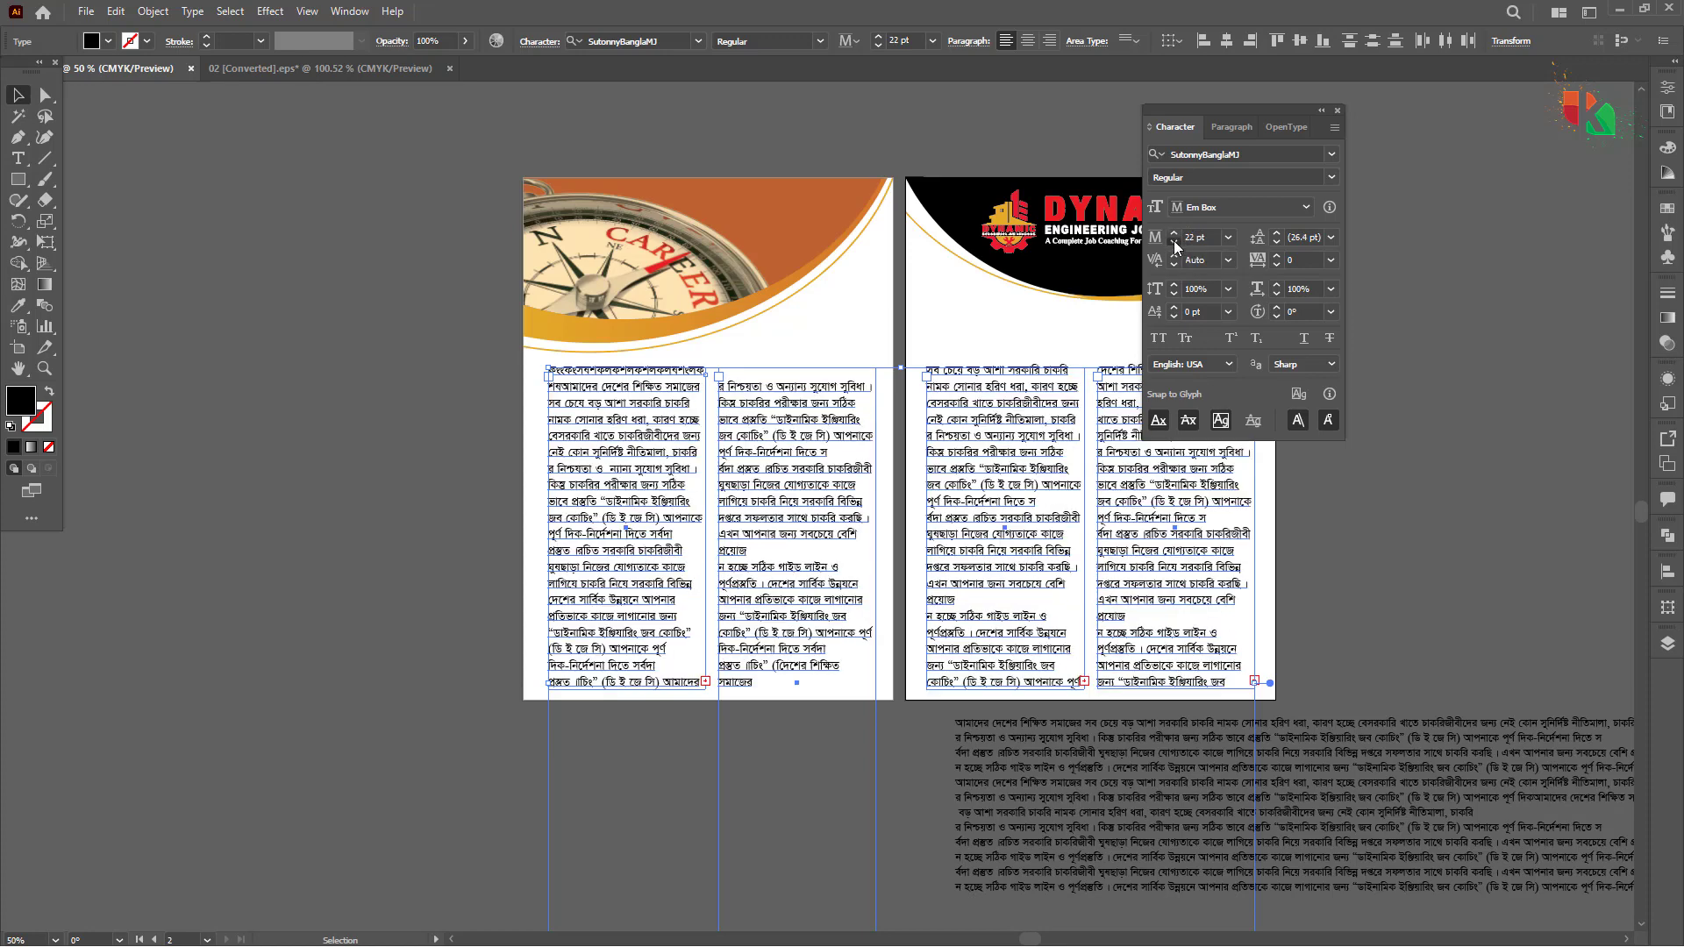
click(1174, 242)
click(1174, 242)
click(1174, 242)
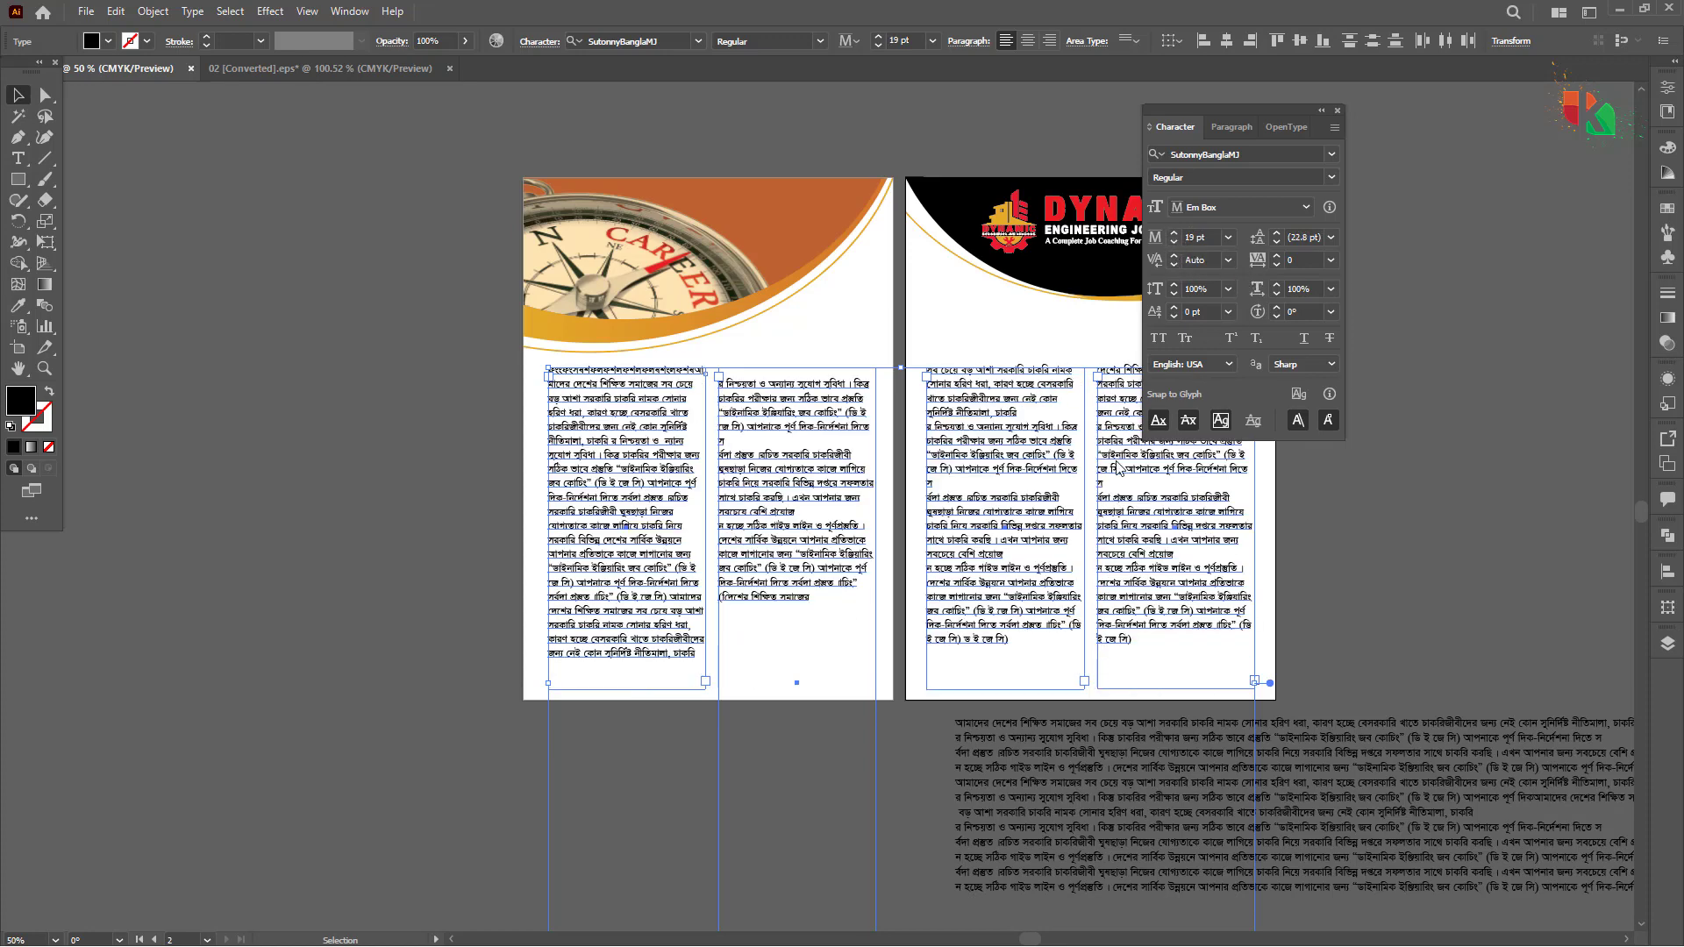
click(471, 572)
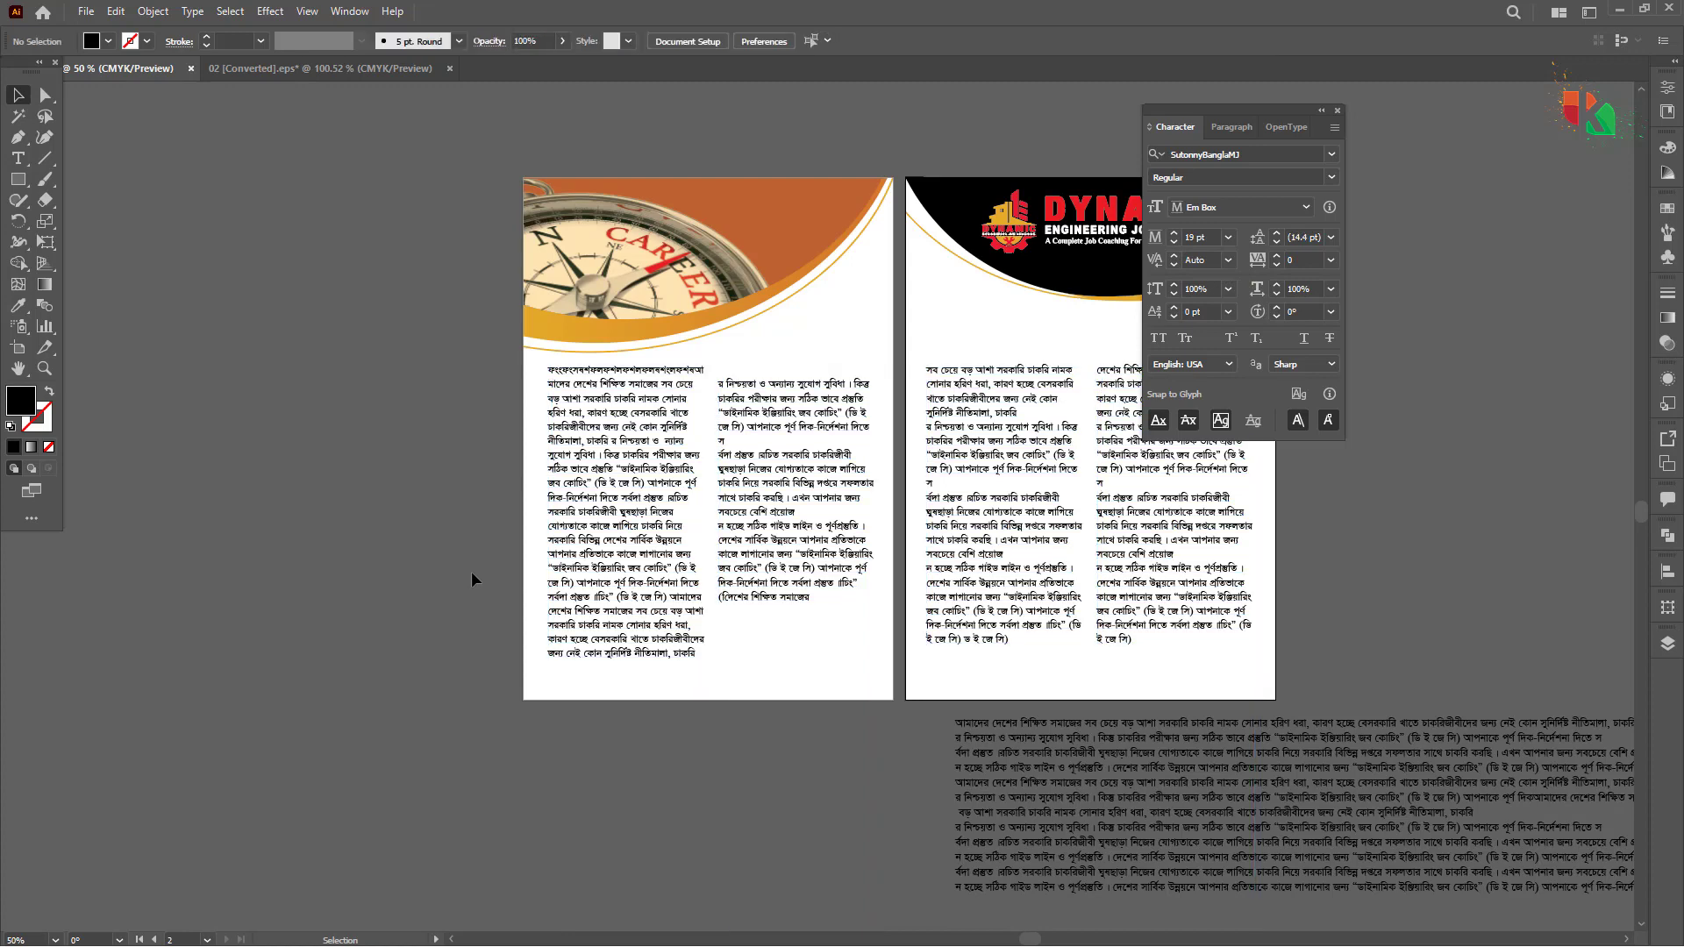
click(611, 595)
Step: Undo the font size changes and the earlier text edits back to the two empty column frames on the first page
key(ctrl+z)
key(ctrl+z)
key(ctrl+z)
key(ctrl+z)
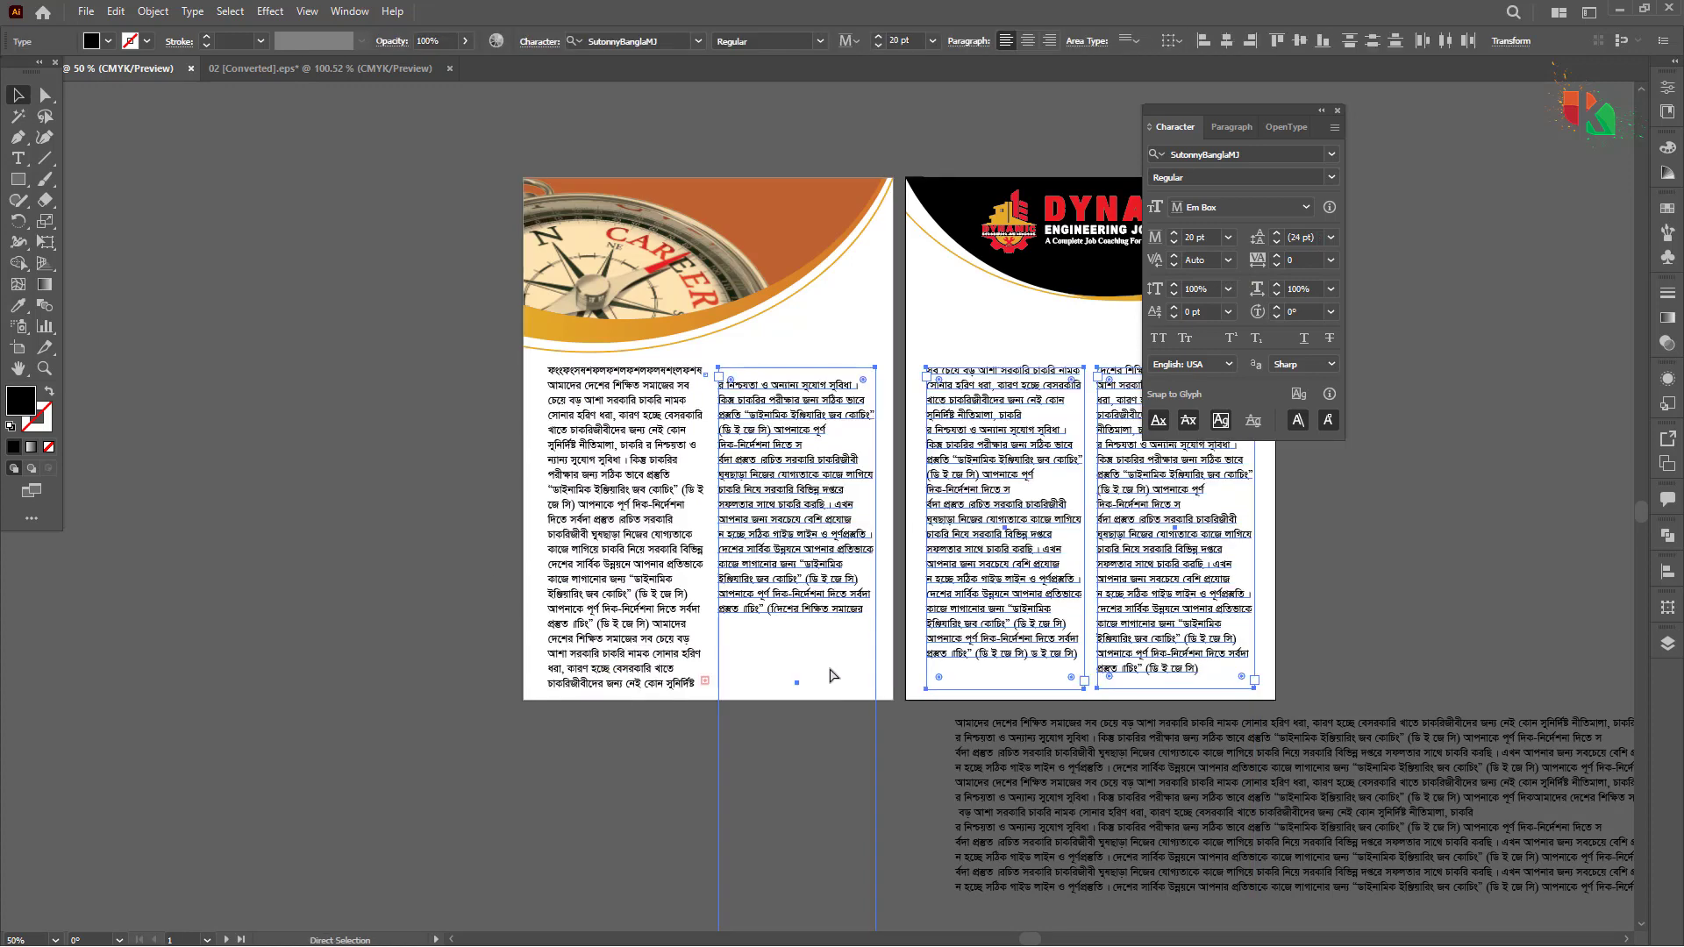
key(ctrl+z)
key(ctrl+z)
key(ctrl+z)
key(ctrl+z)
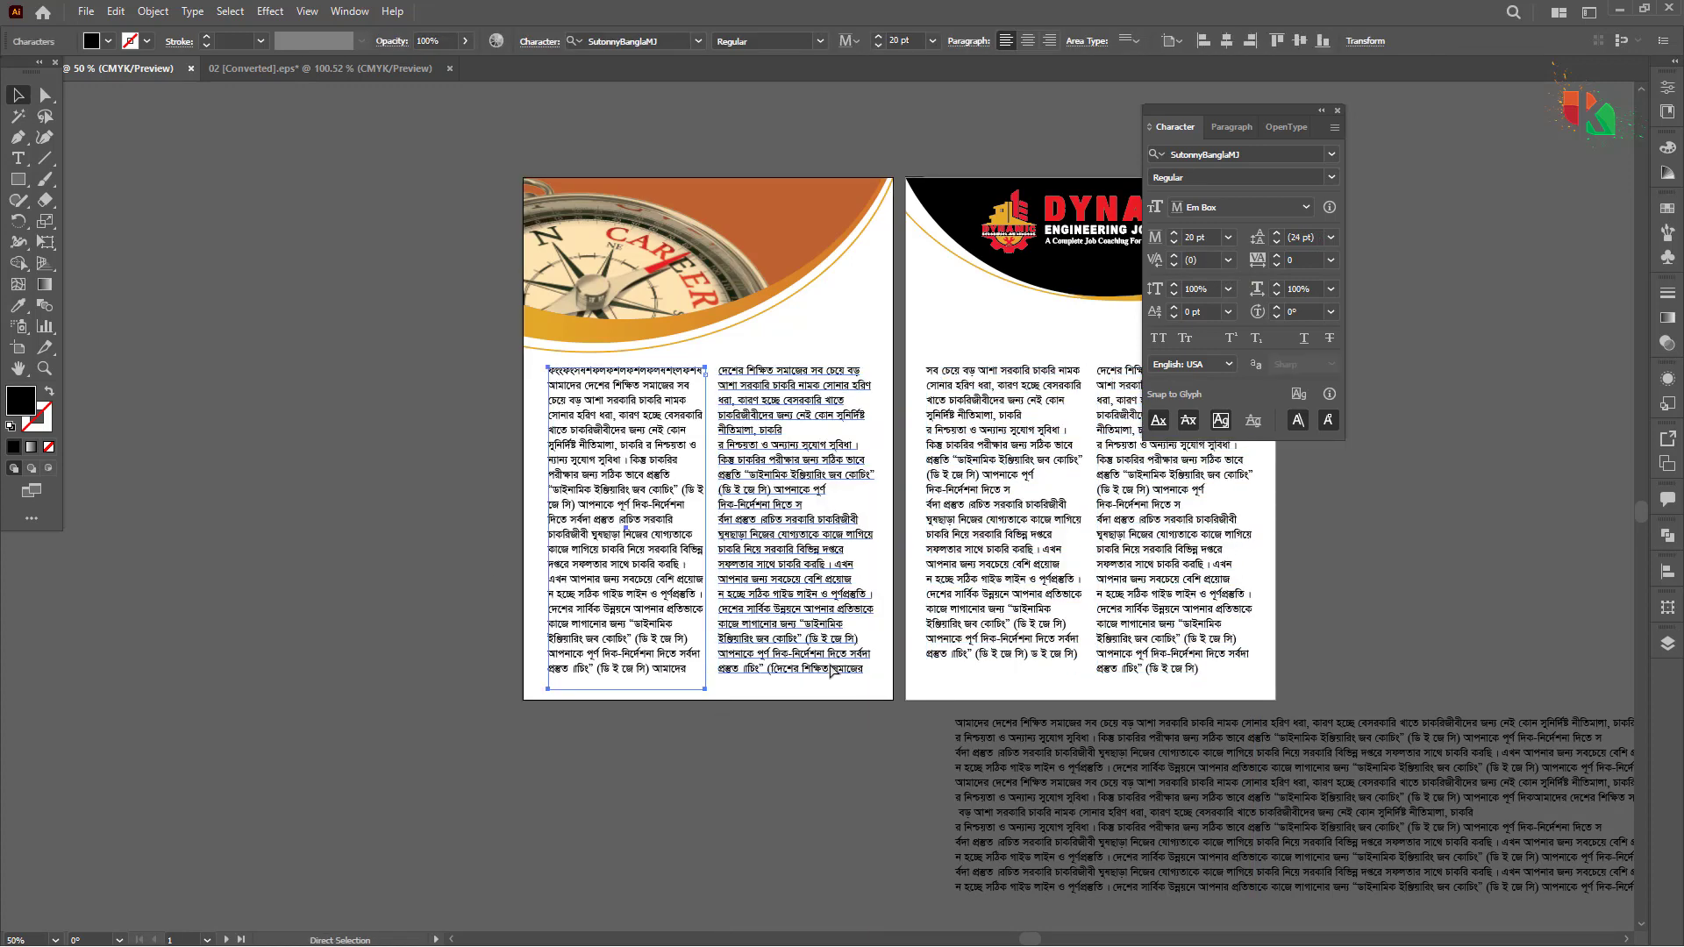
key(ctrl+z)
key(ctrl+z)
key(ctrl+z)
key(ctrl+z)
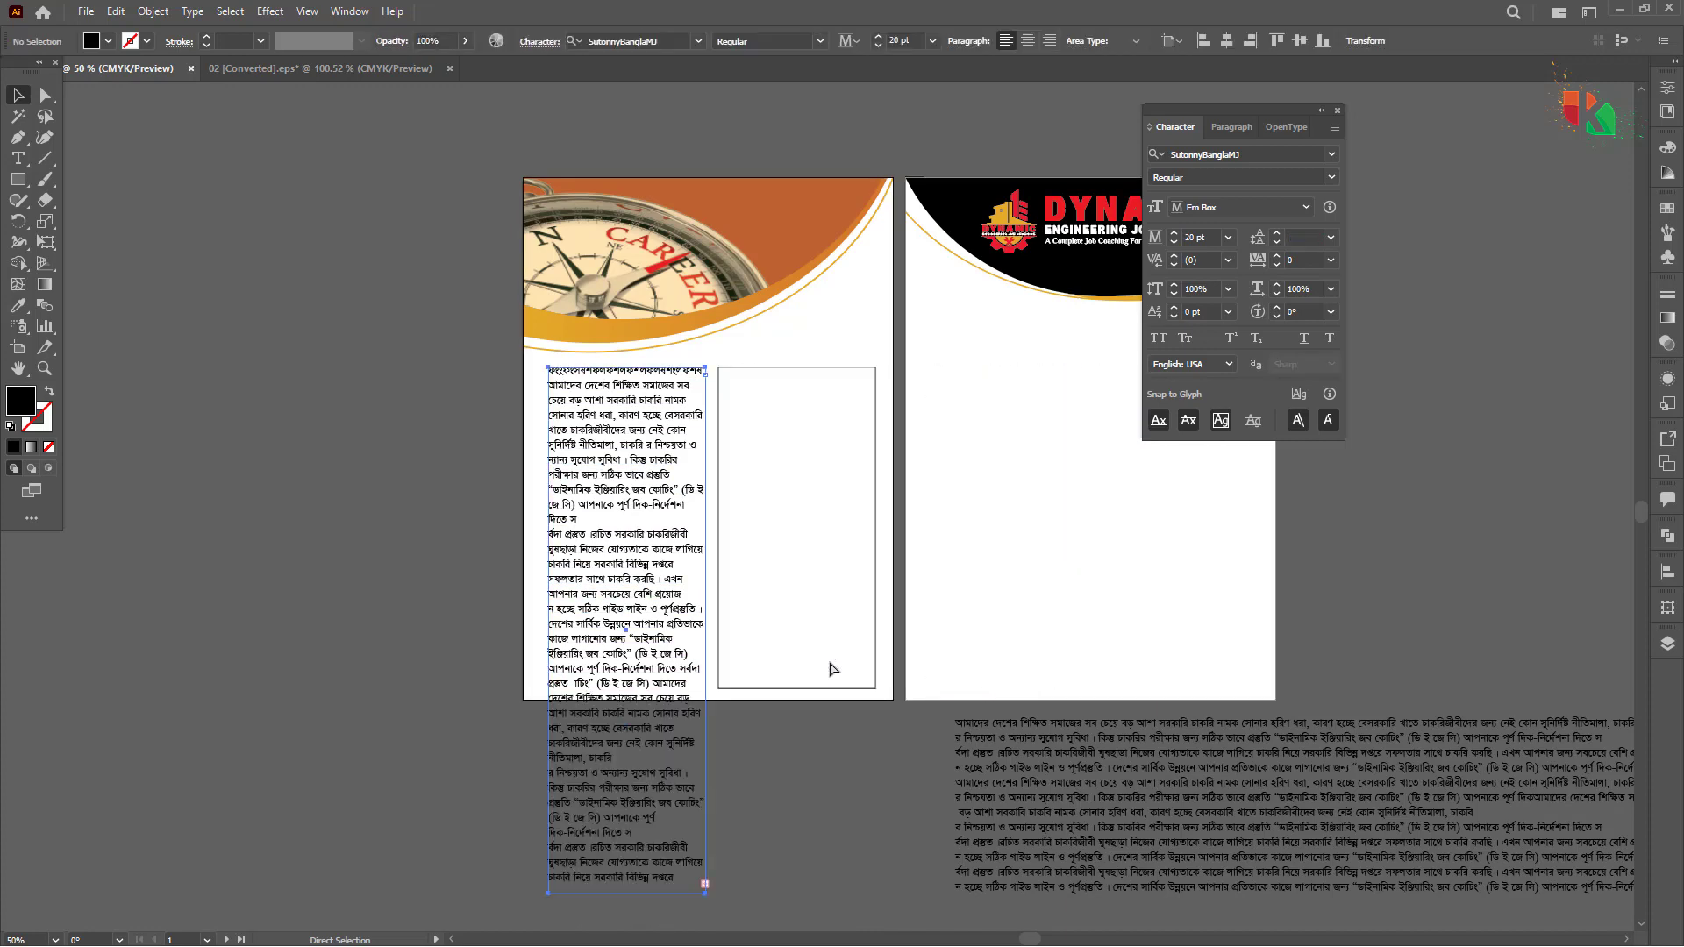
key(ctrl+z)
key(ctrl+z)
key(ctrl+z)
key(ctrl+z)
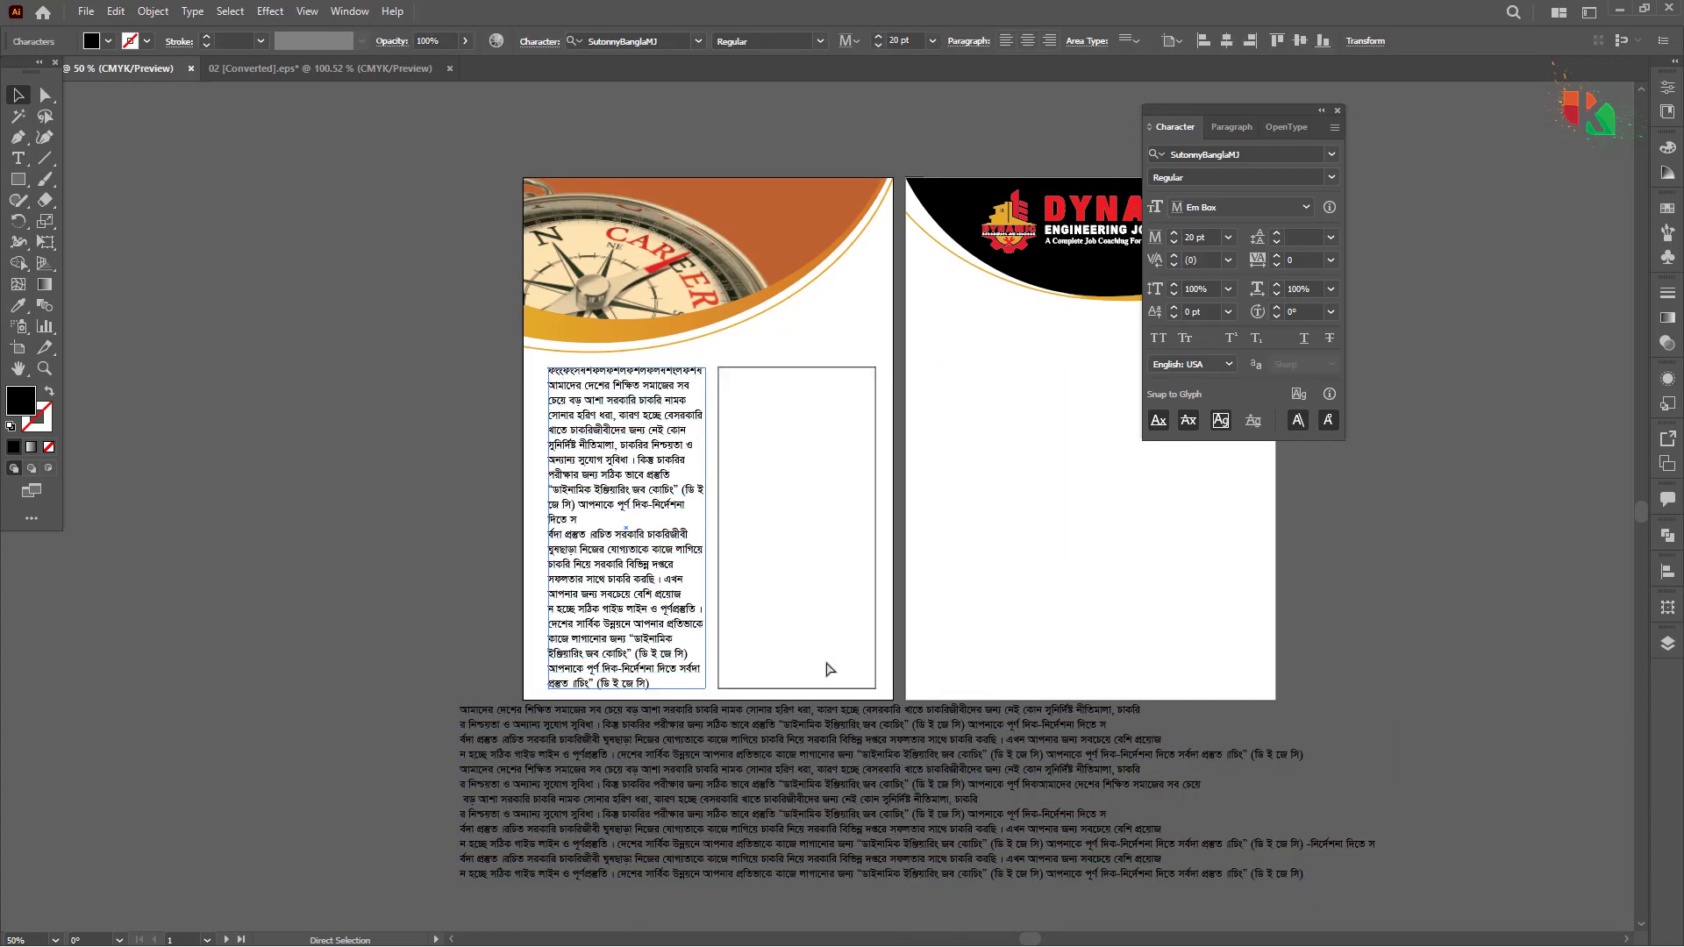
key(ctrl+z)
key(ctrl+z)
key(ctrl+z)
key(ctrl+z)
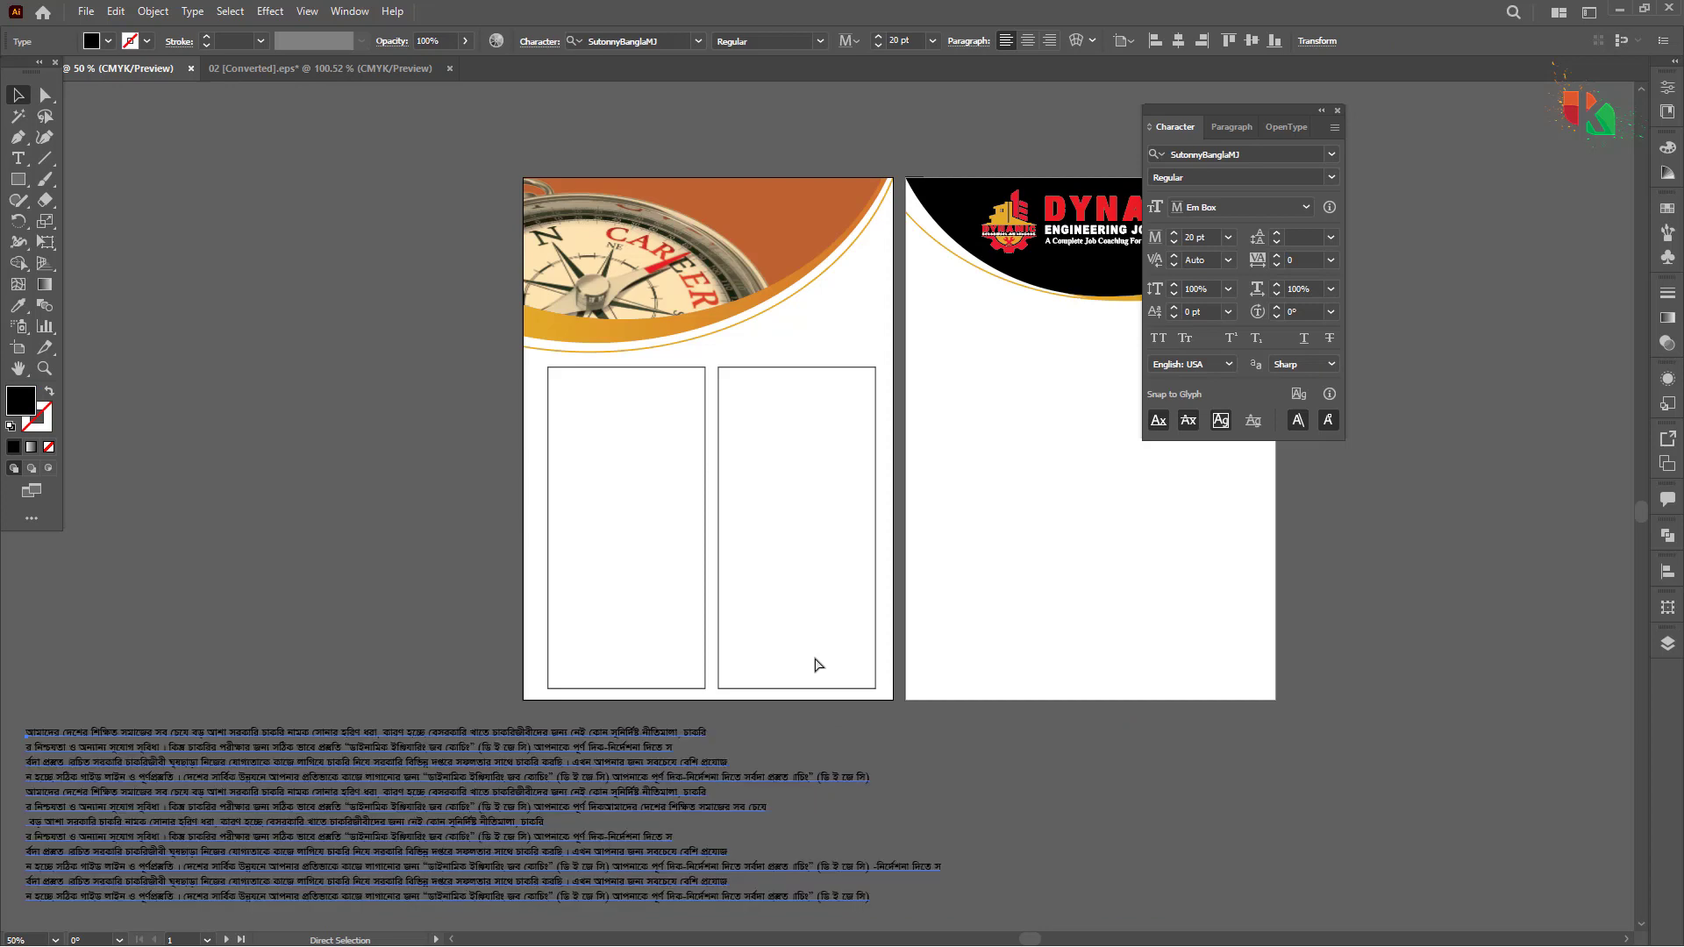
key(ctrl+z)
key(ctrl+z)
key(ctrl+z)
key(ctrl+z)
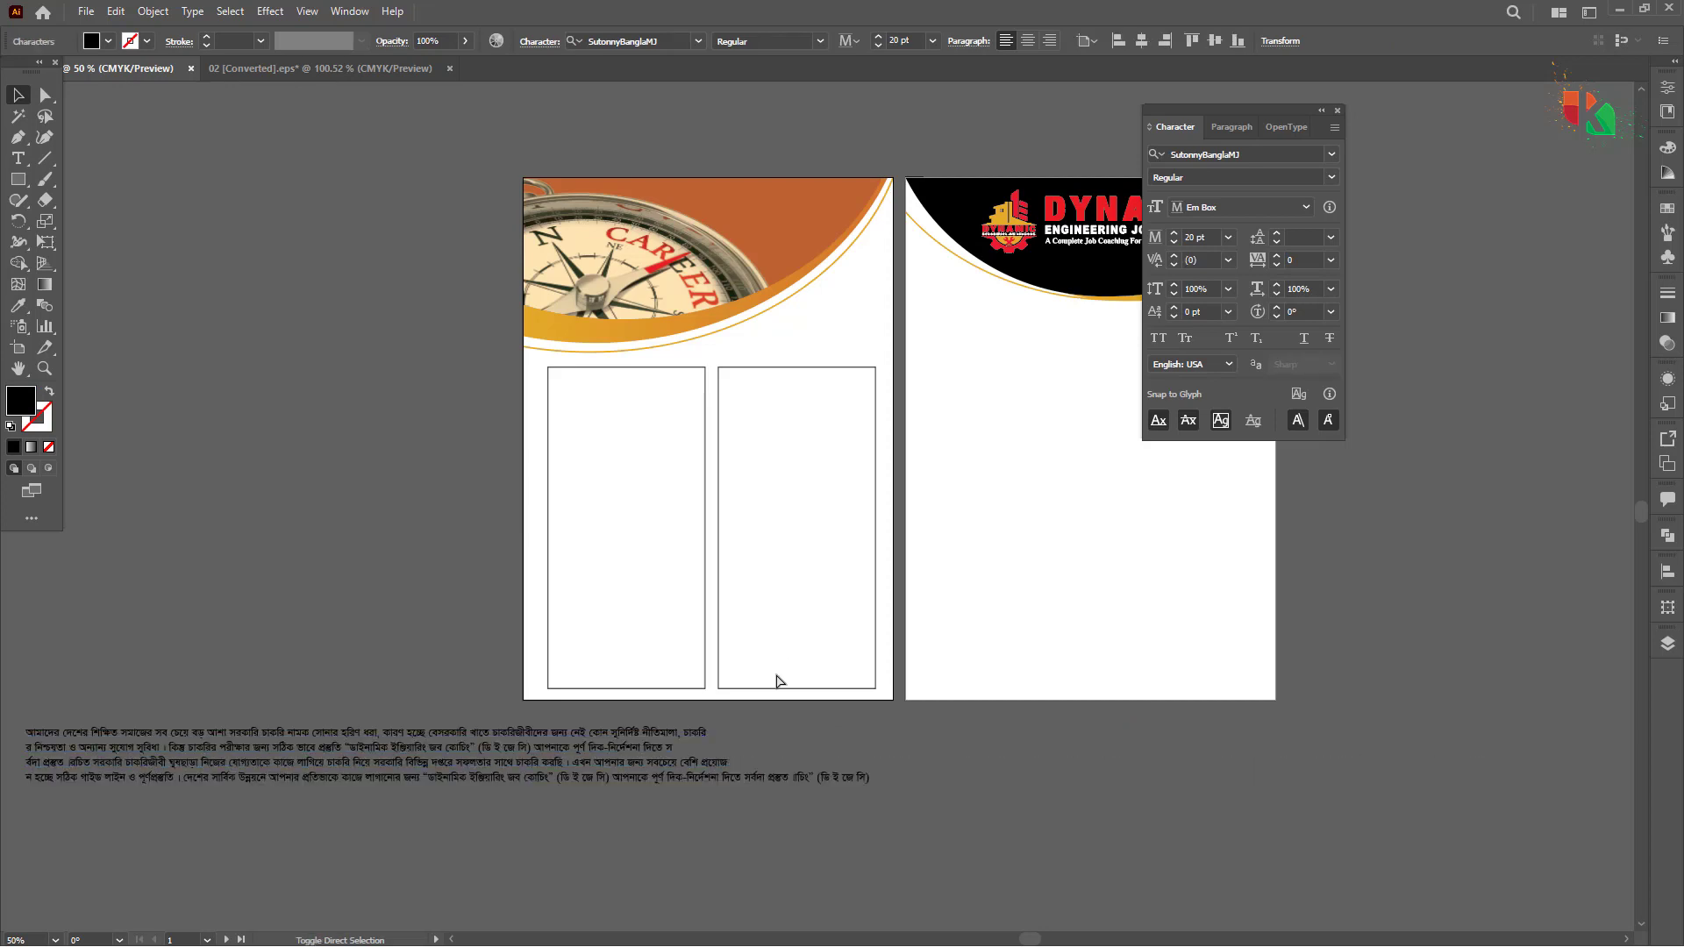
Step: Delete both empty column frames from the first page
ctrl+click(666, 611)
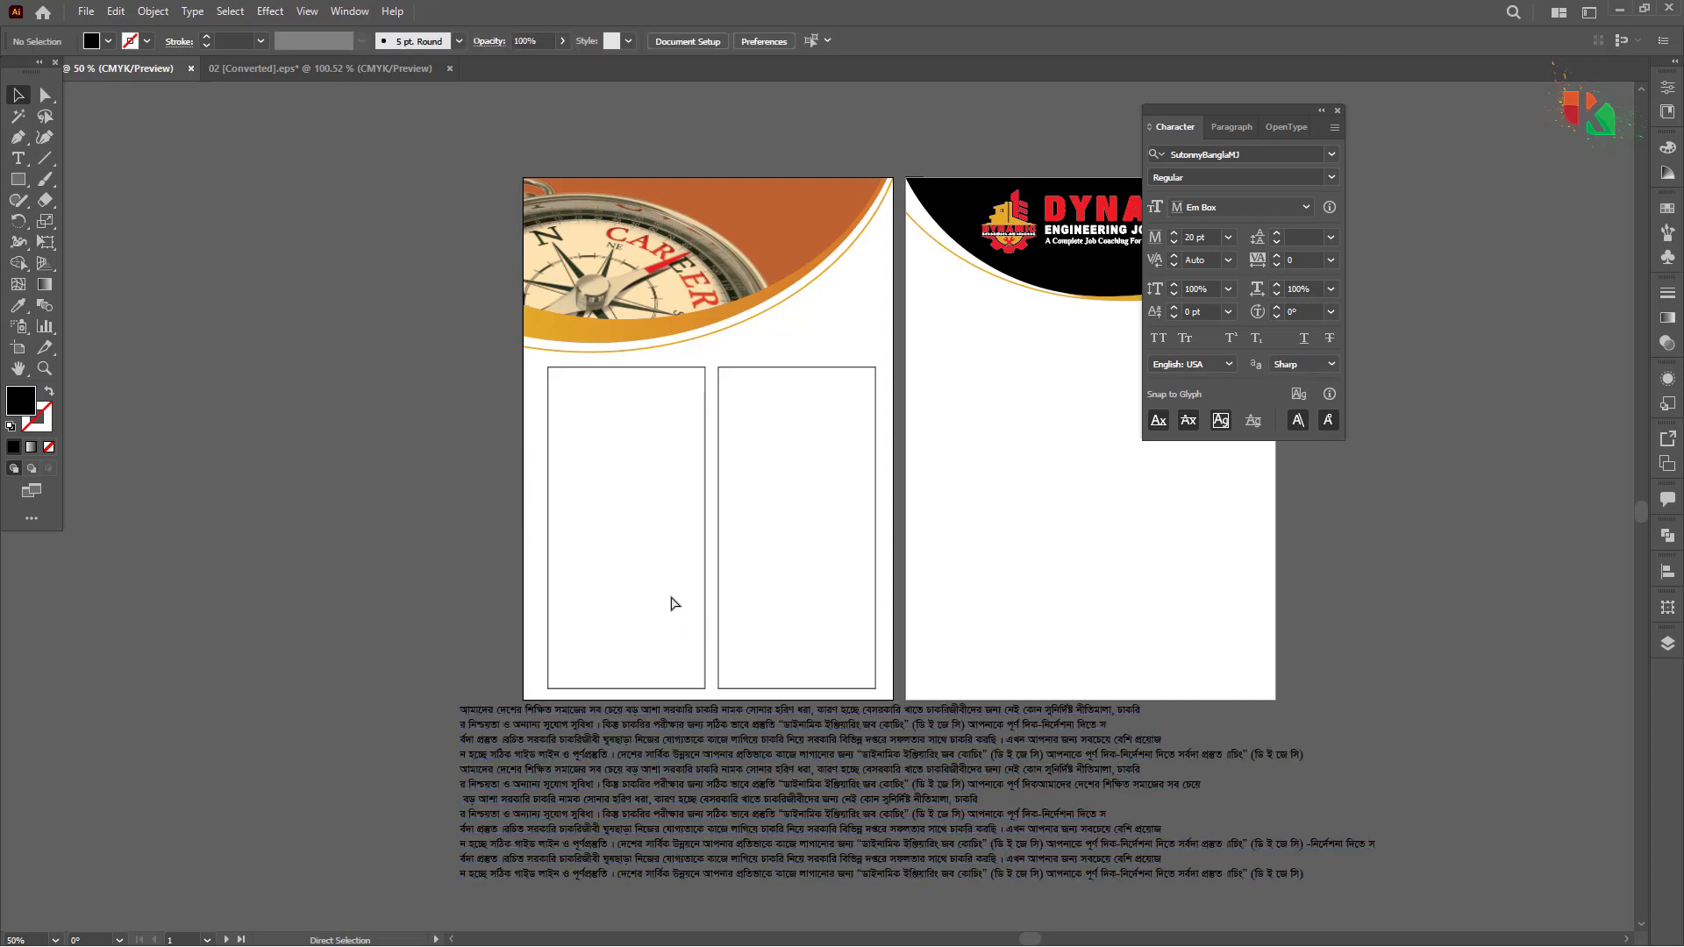
drag(668, 595, 761, 618)
key(Delete)
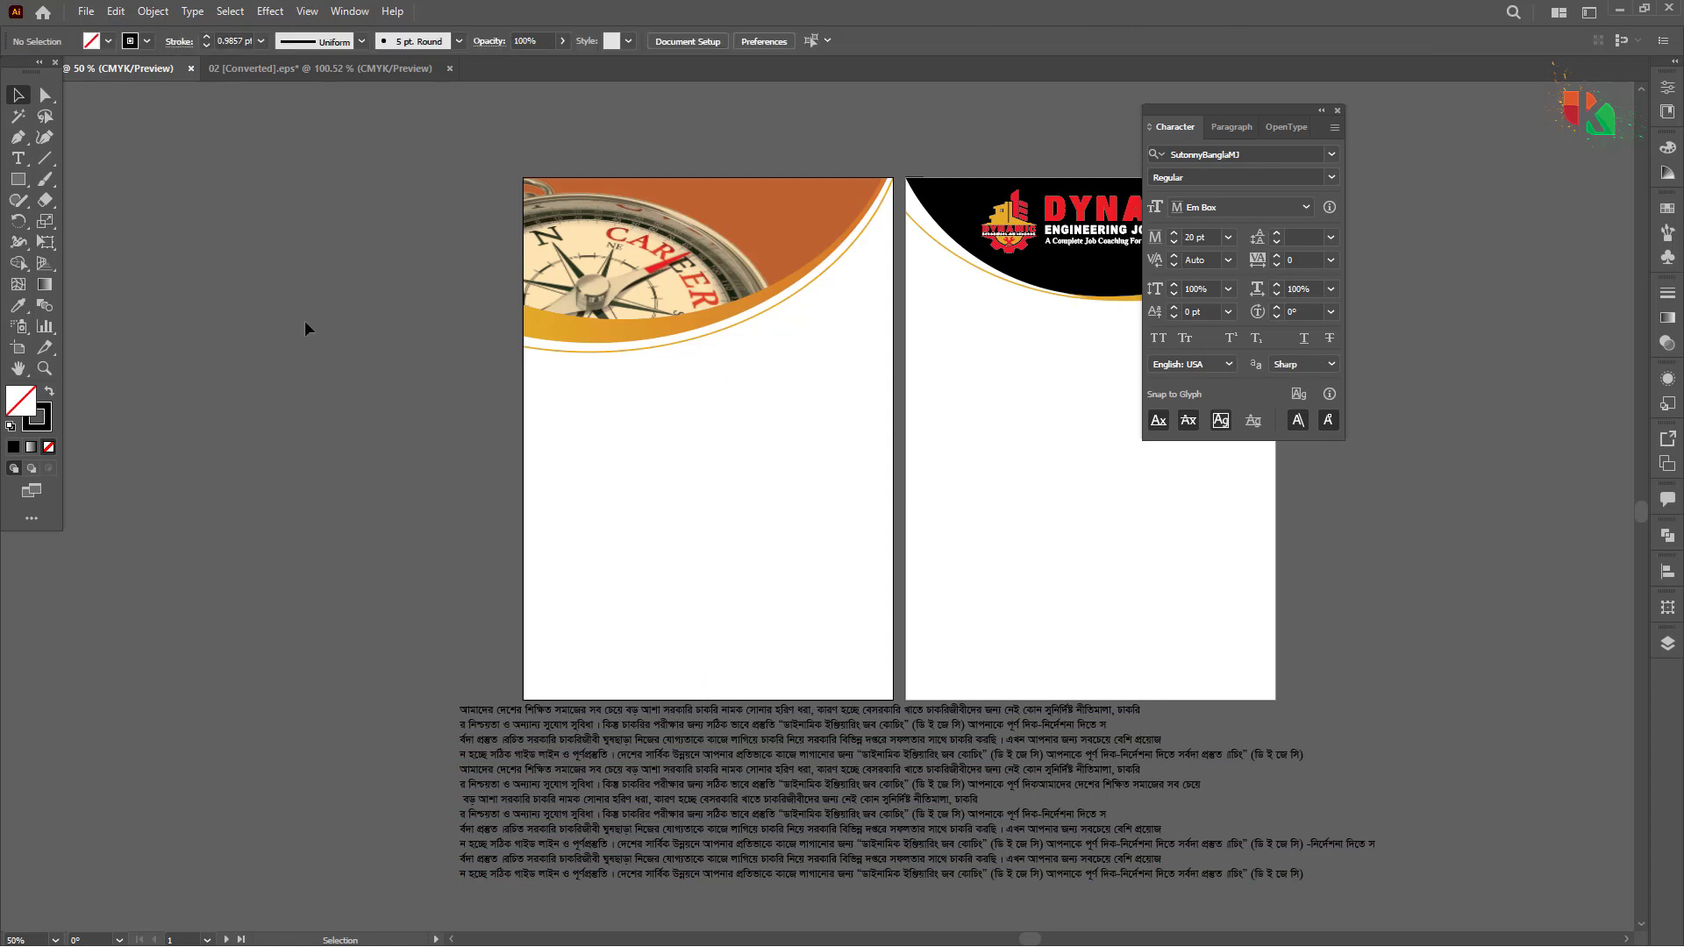
Step: Draw a column frame about 3.52 by 7.08 in on the right half of the first page and duplicate it to its left
click(17, 179)
drag(708, 368, 865, 684)
key(v)
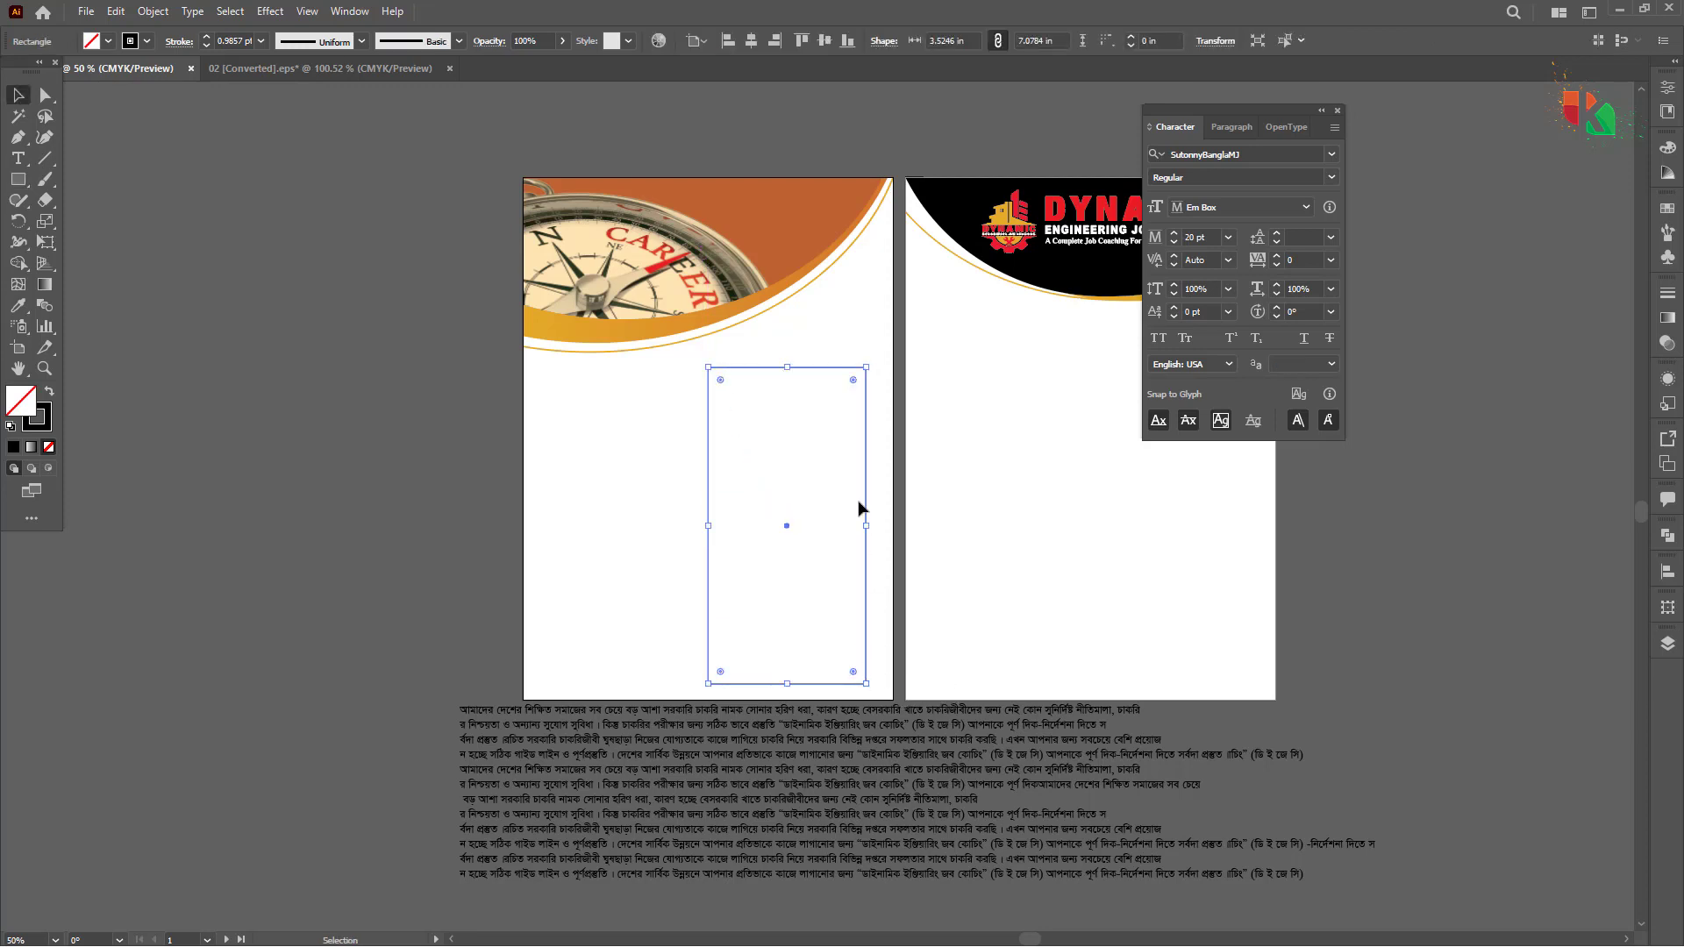
drag(866, 506, 686, 492)
Step: Nudge both column frames together to the right to even out the first page's side margins
shift+click(708, 450)
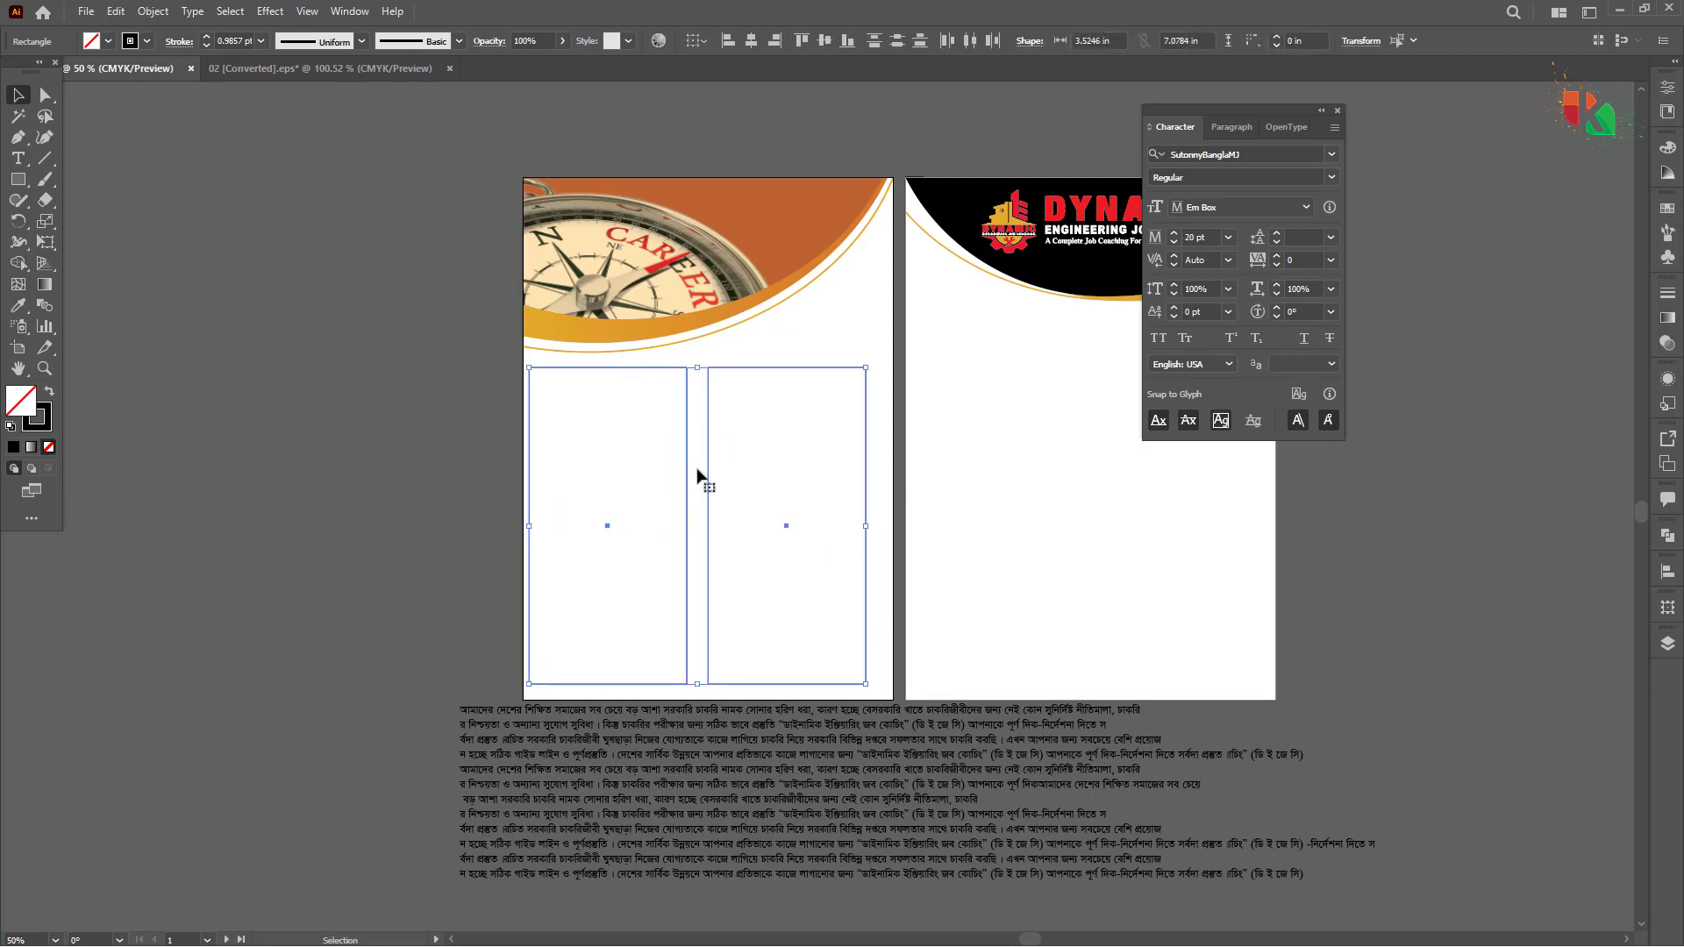
key(Right)
key(Right)
key(Right)
key(Right)
key(Right)
key(Right)
key(Right)
key(Right)
key(Right)
key(Right)
key(Right)
key(Right)
key(Right)
key(Right)
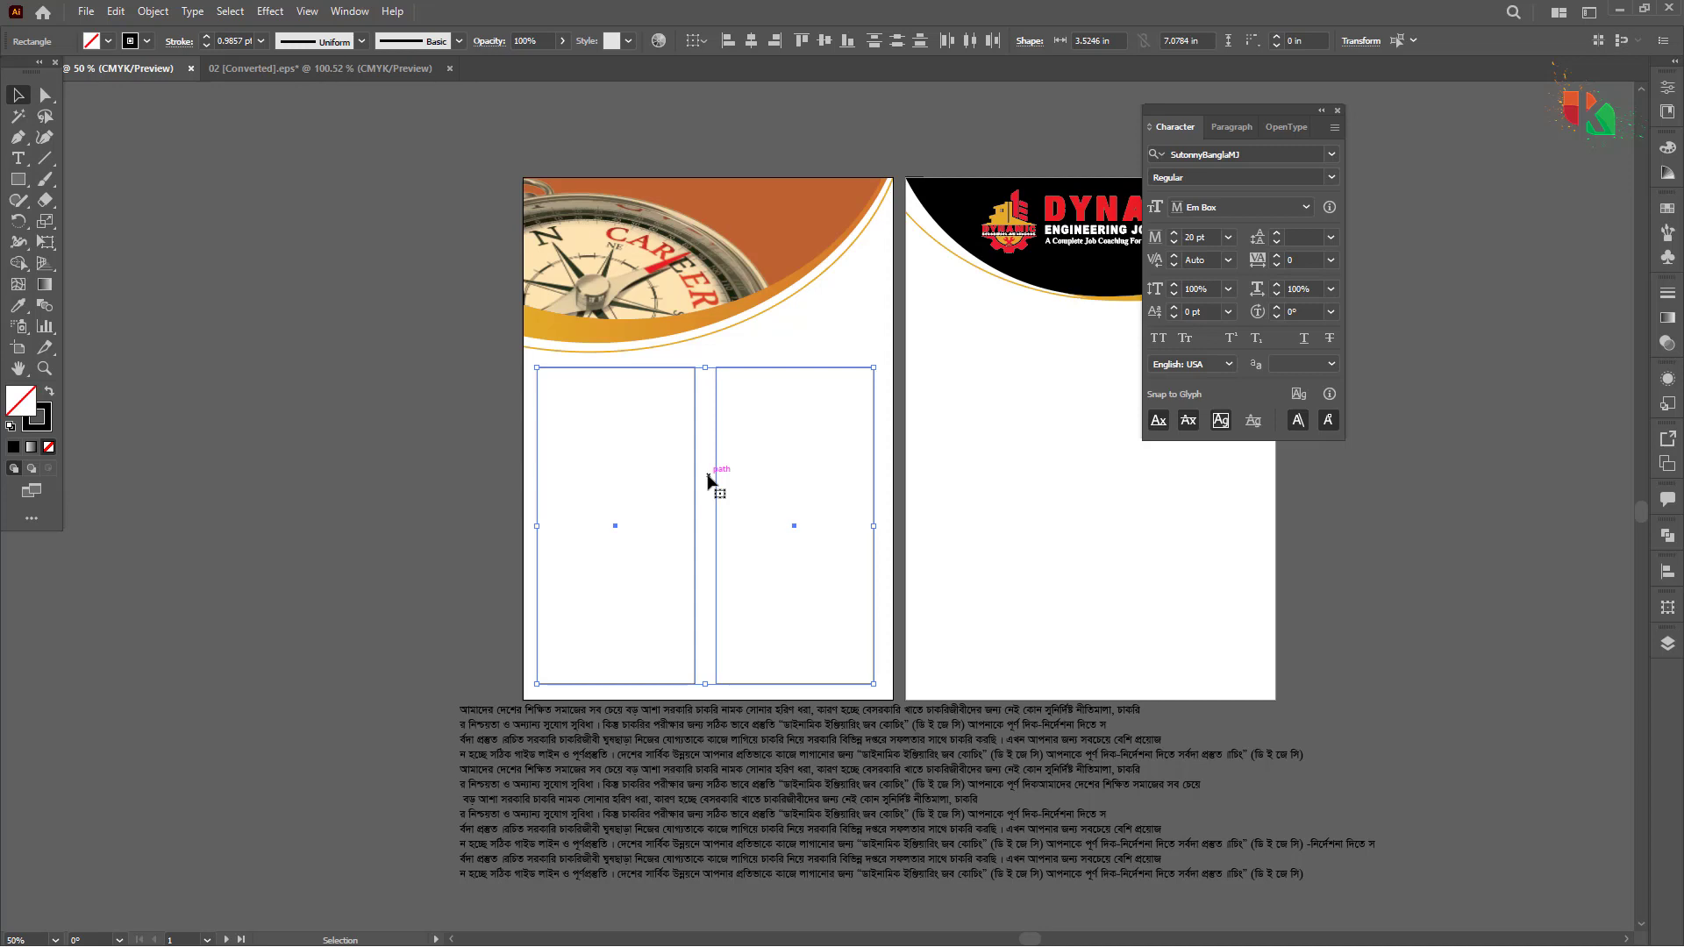
key(Right)
key(Right)
key(Right)
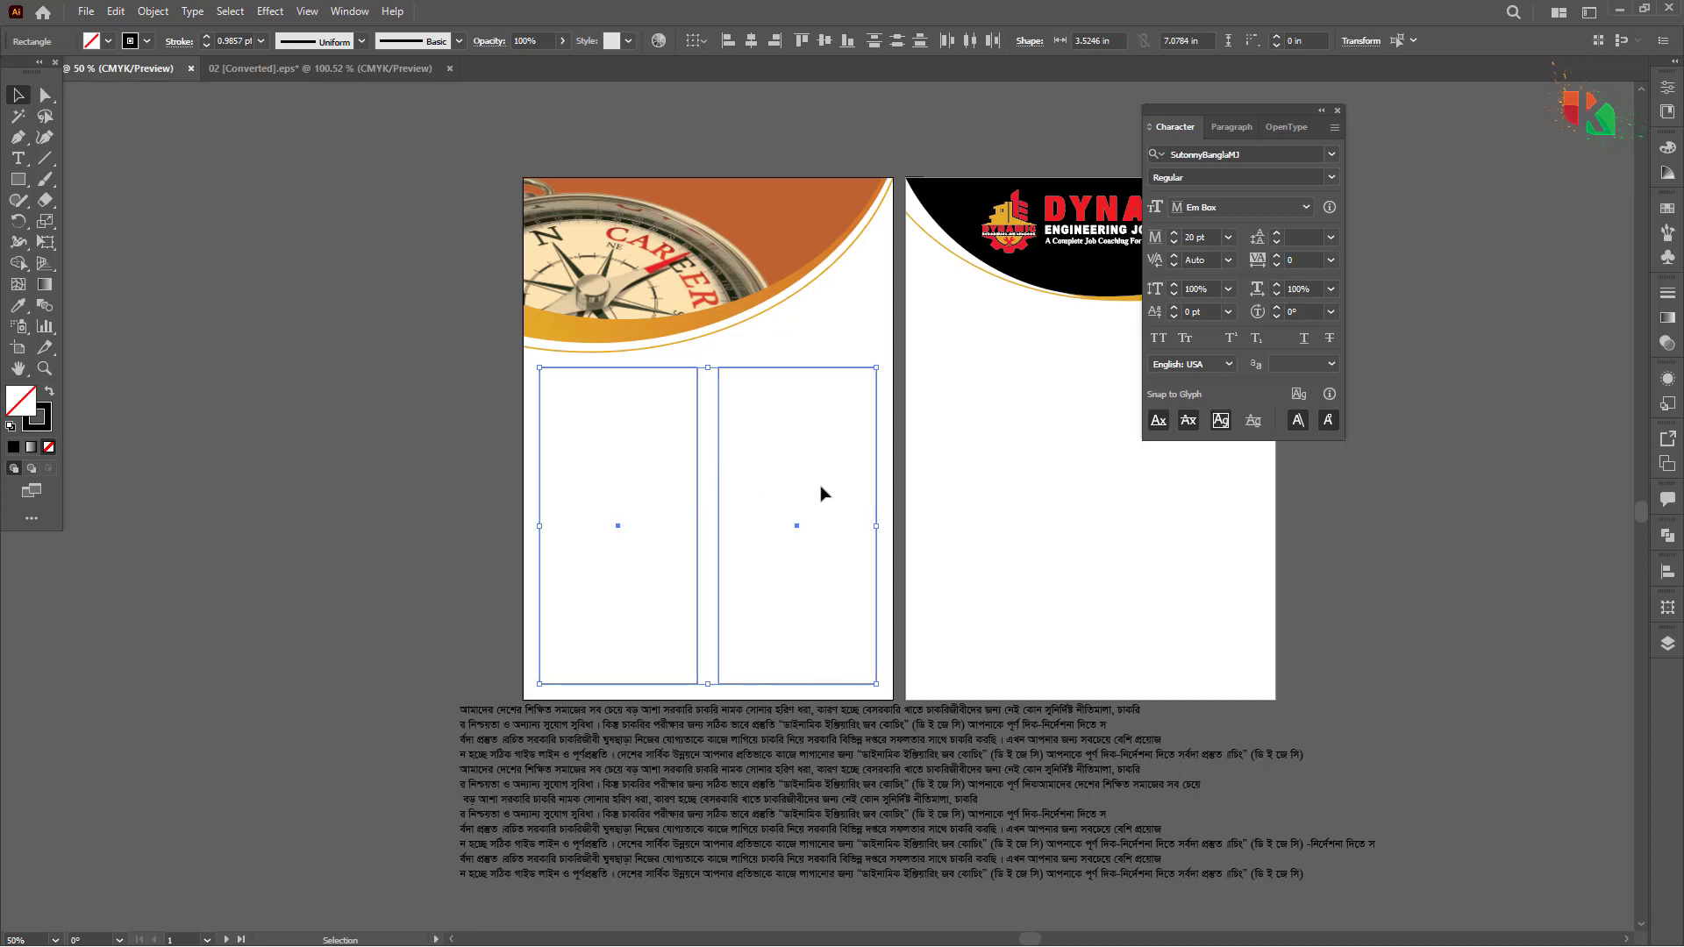
Step: Remove the loose Bangla text block from the area below the pages
click(682, 707)
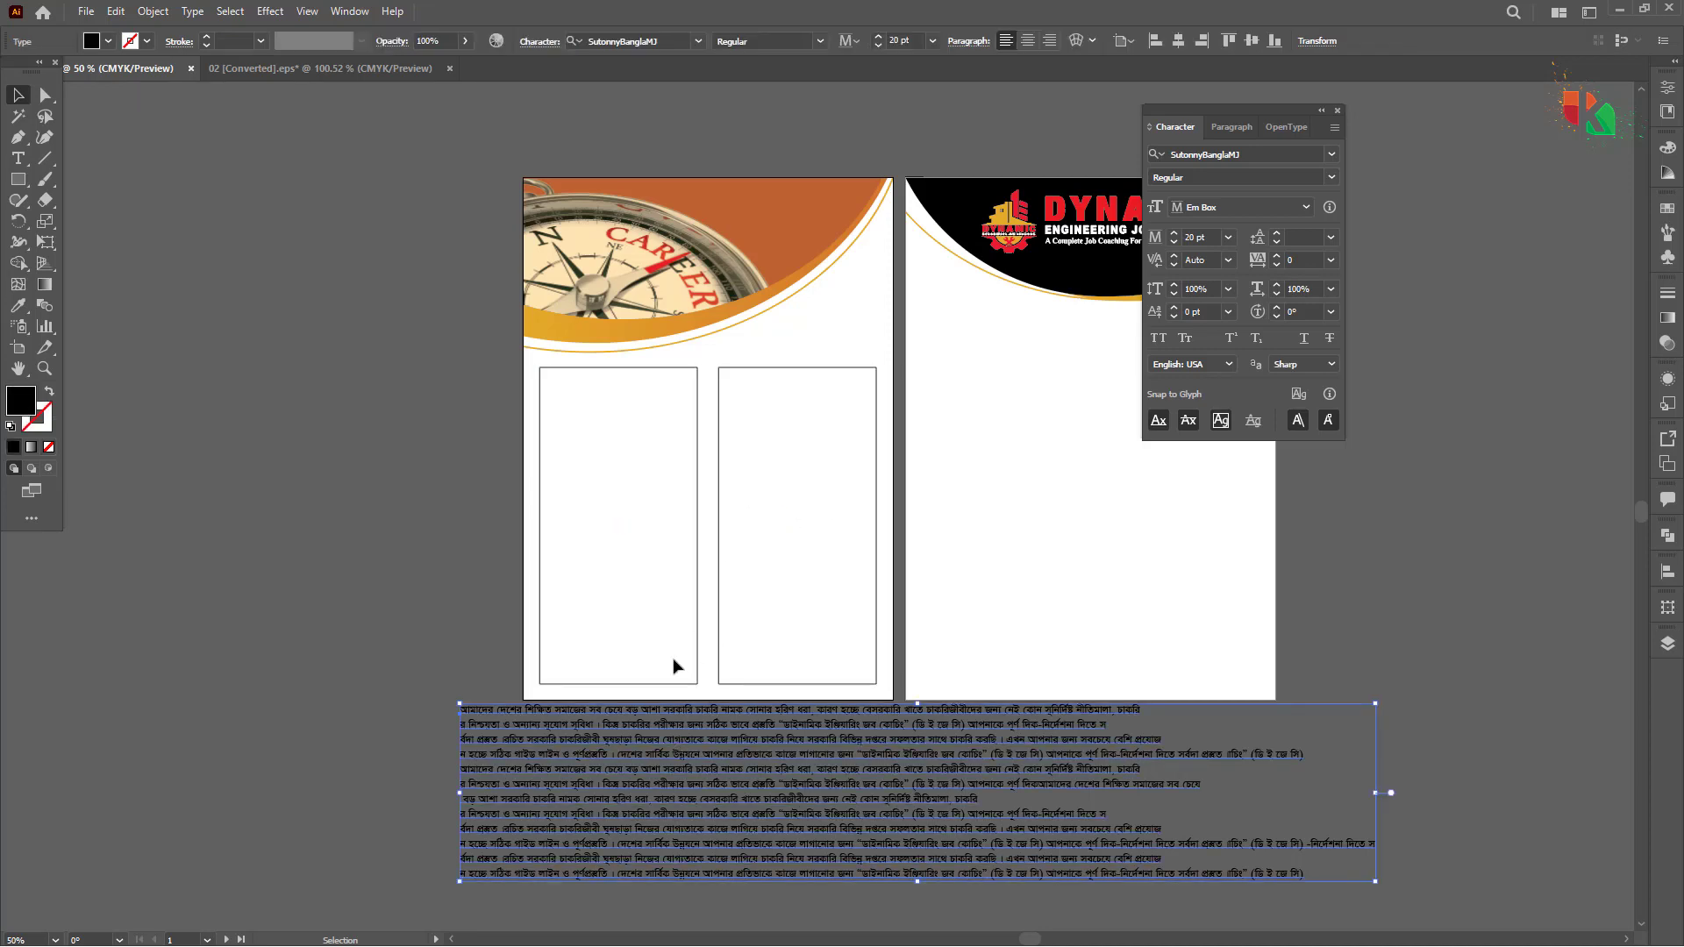
key(a)
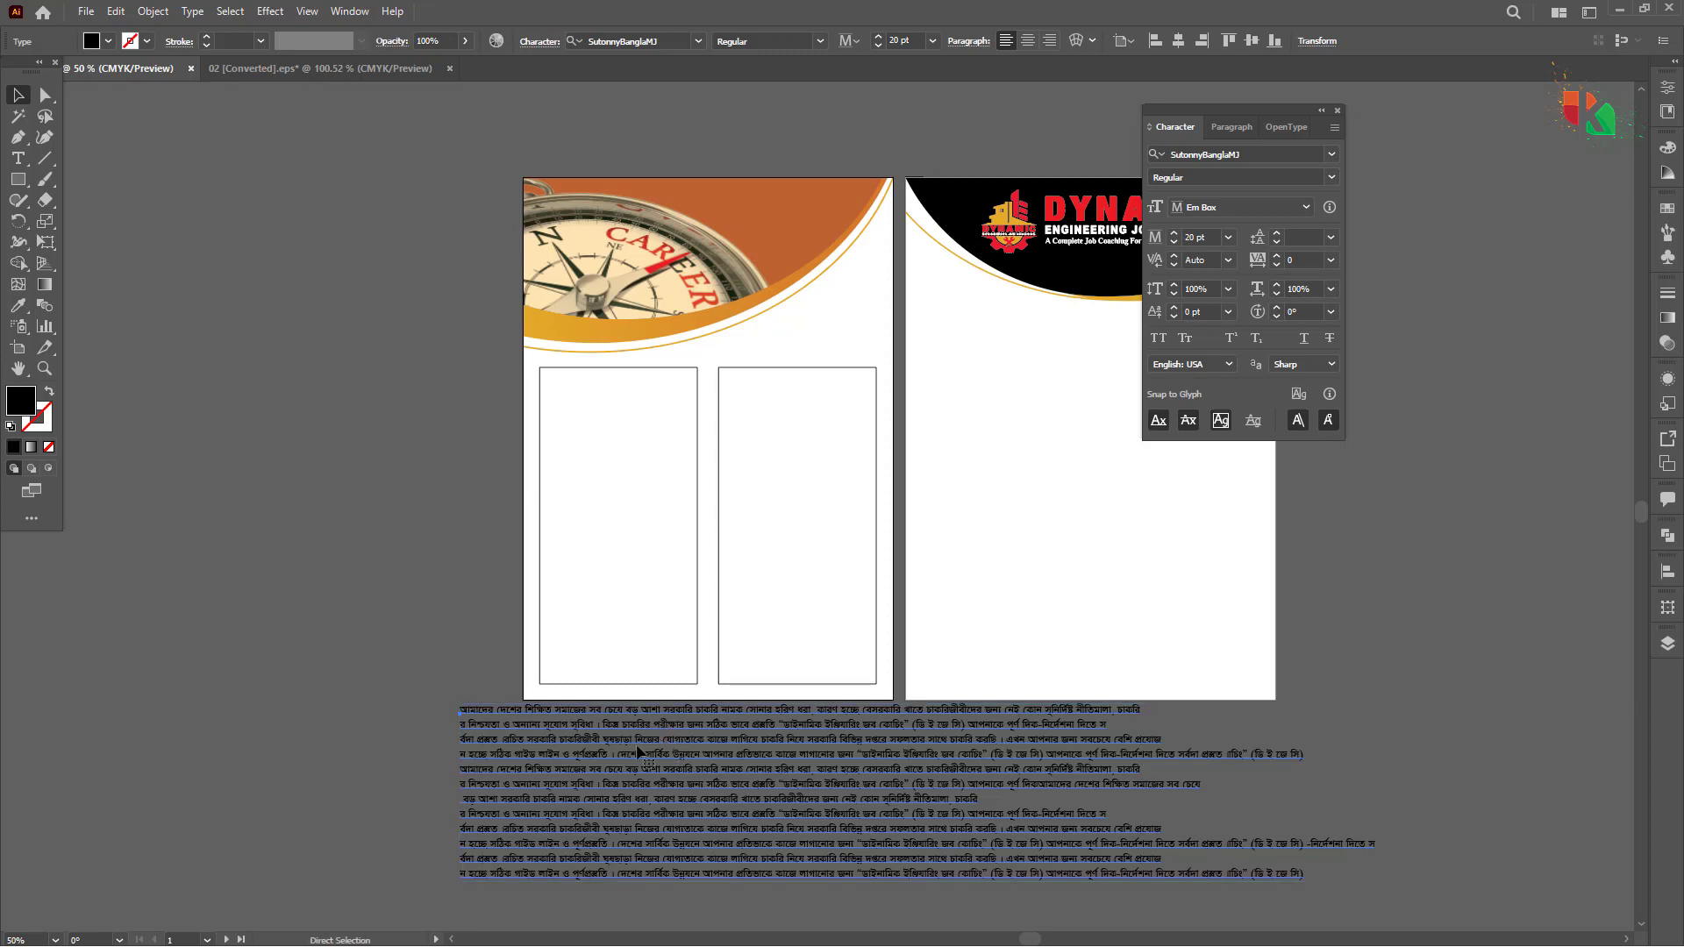
drag(778, 796, 808, 792)
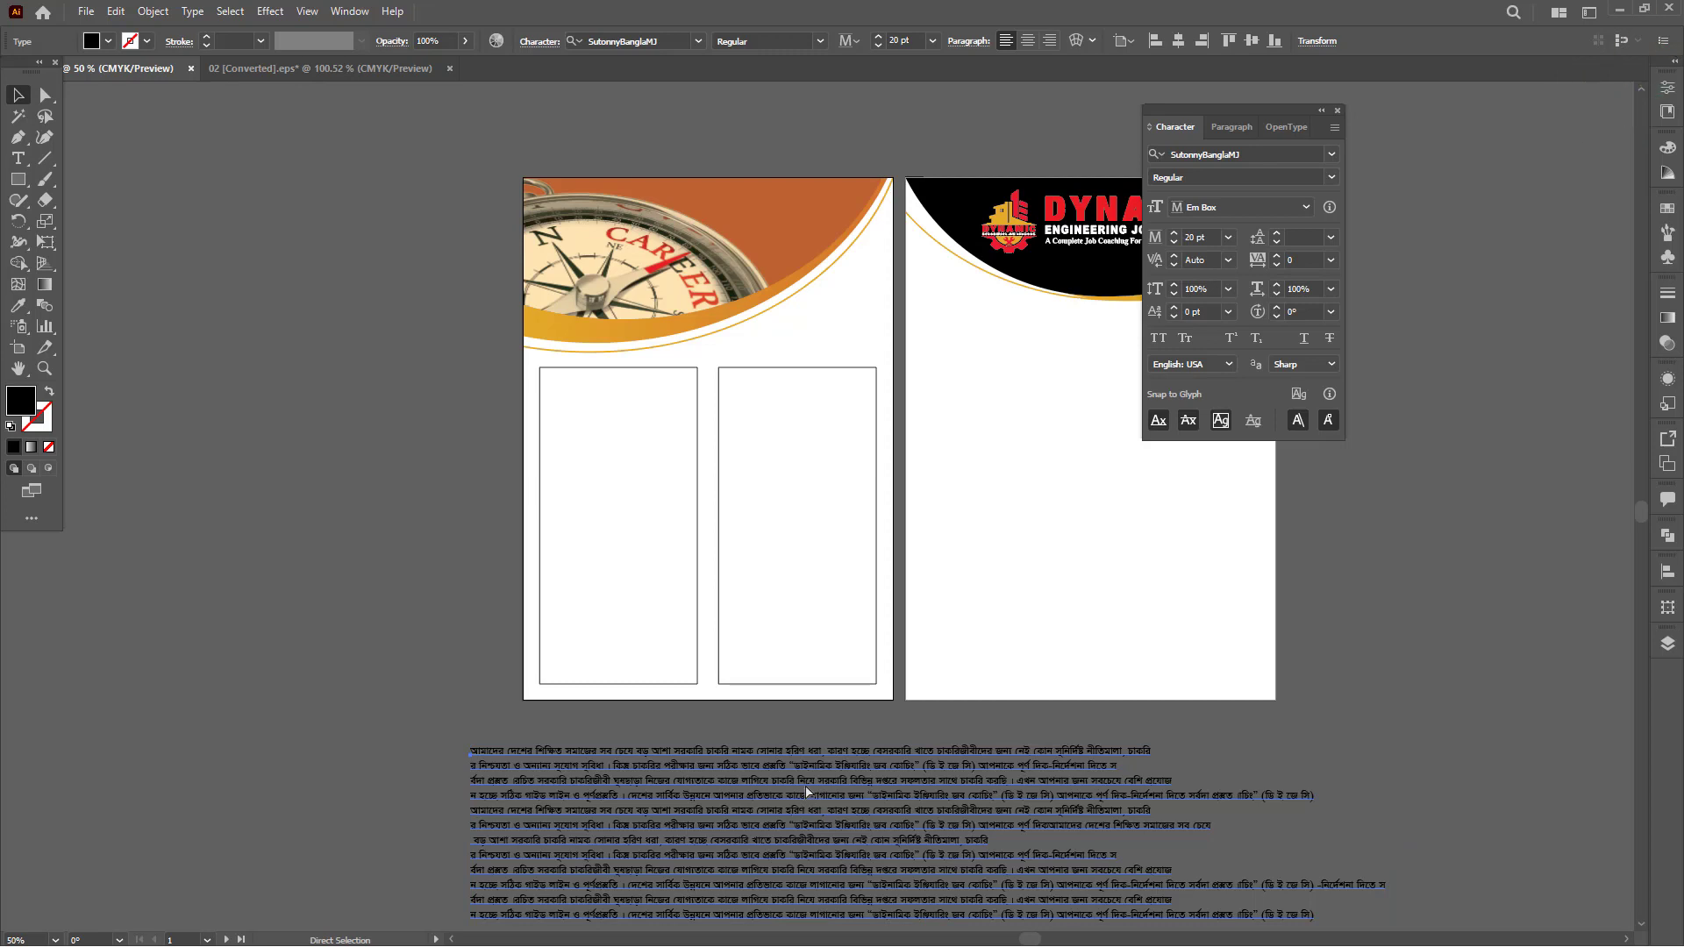
key(Delete)
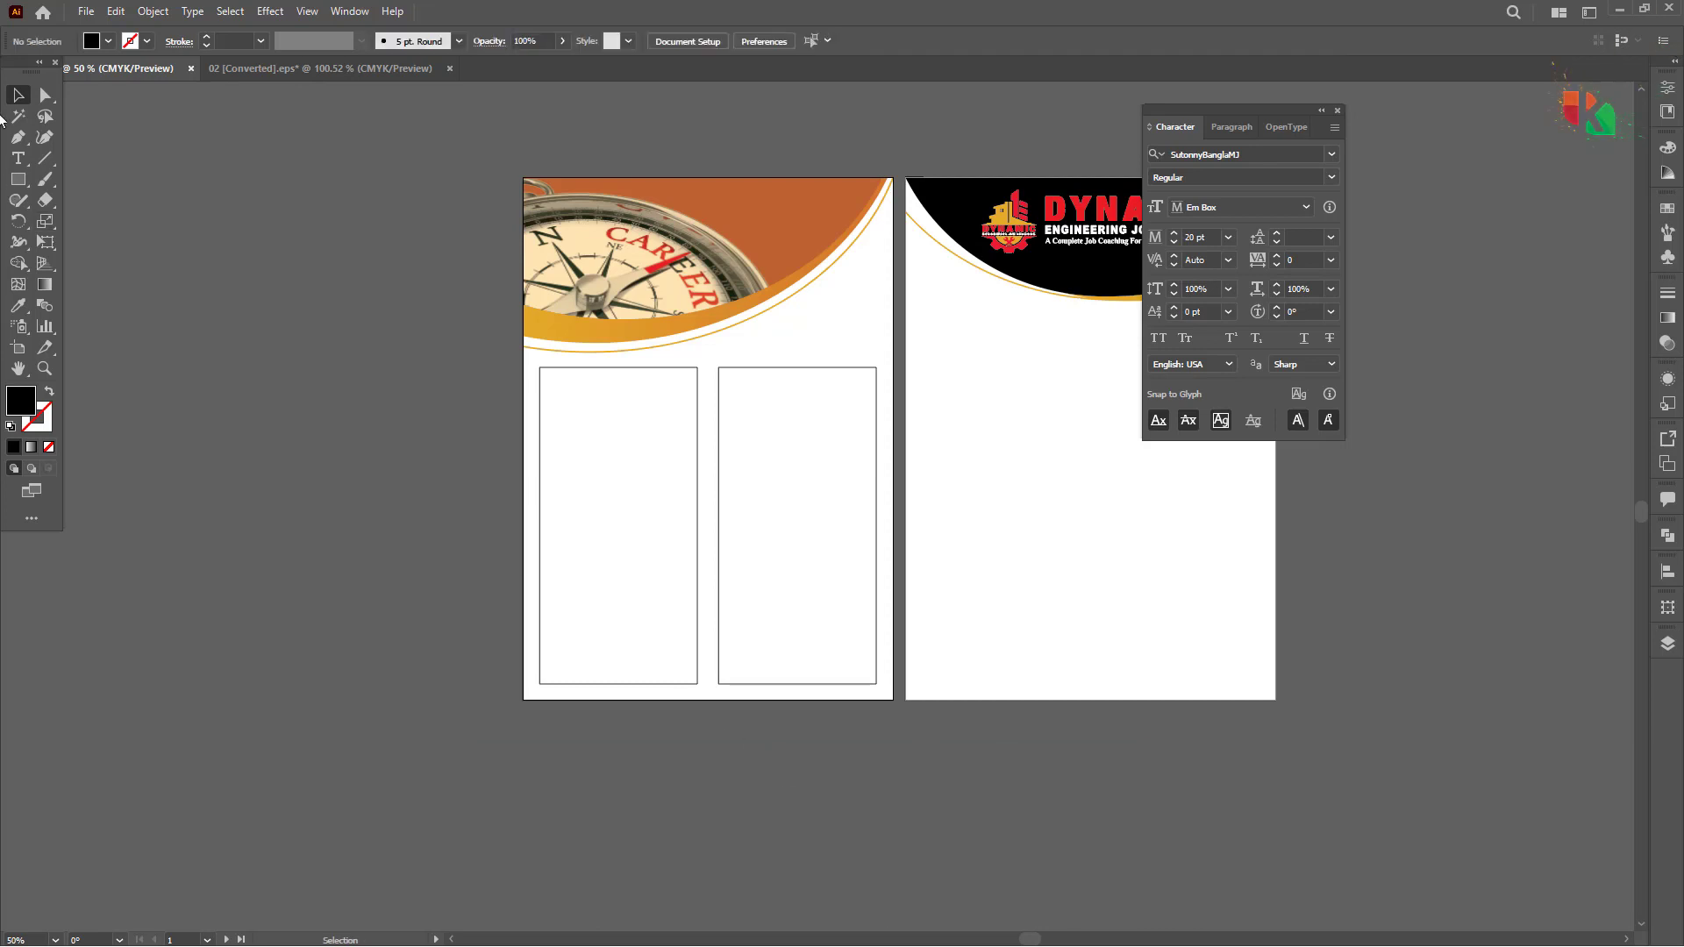
Step: Turn the first page's left frame into a text area and paste the Bangla body text into it
click(17, 158)
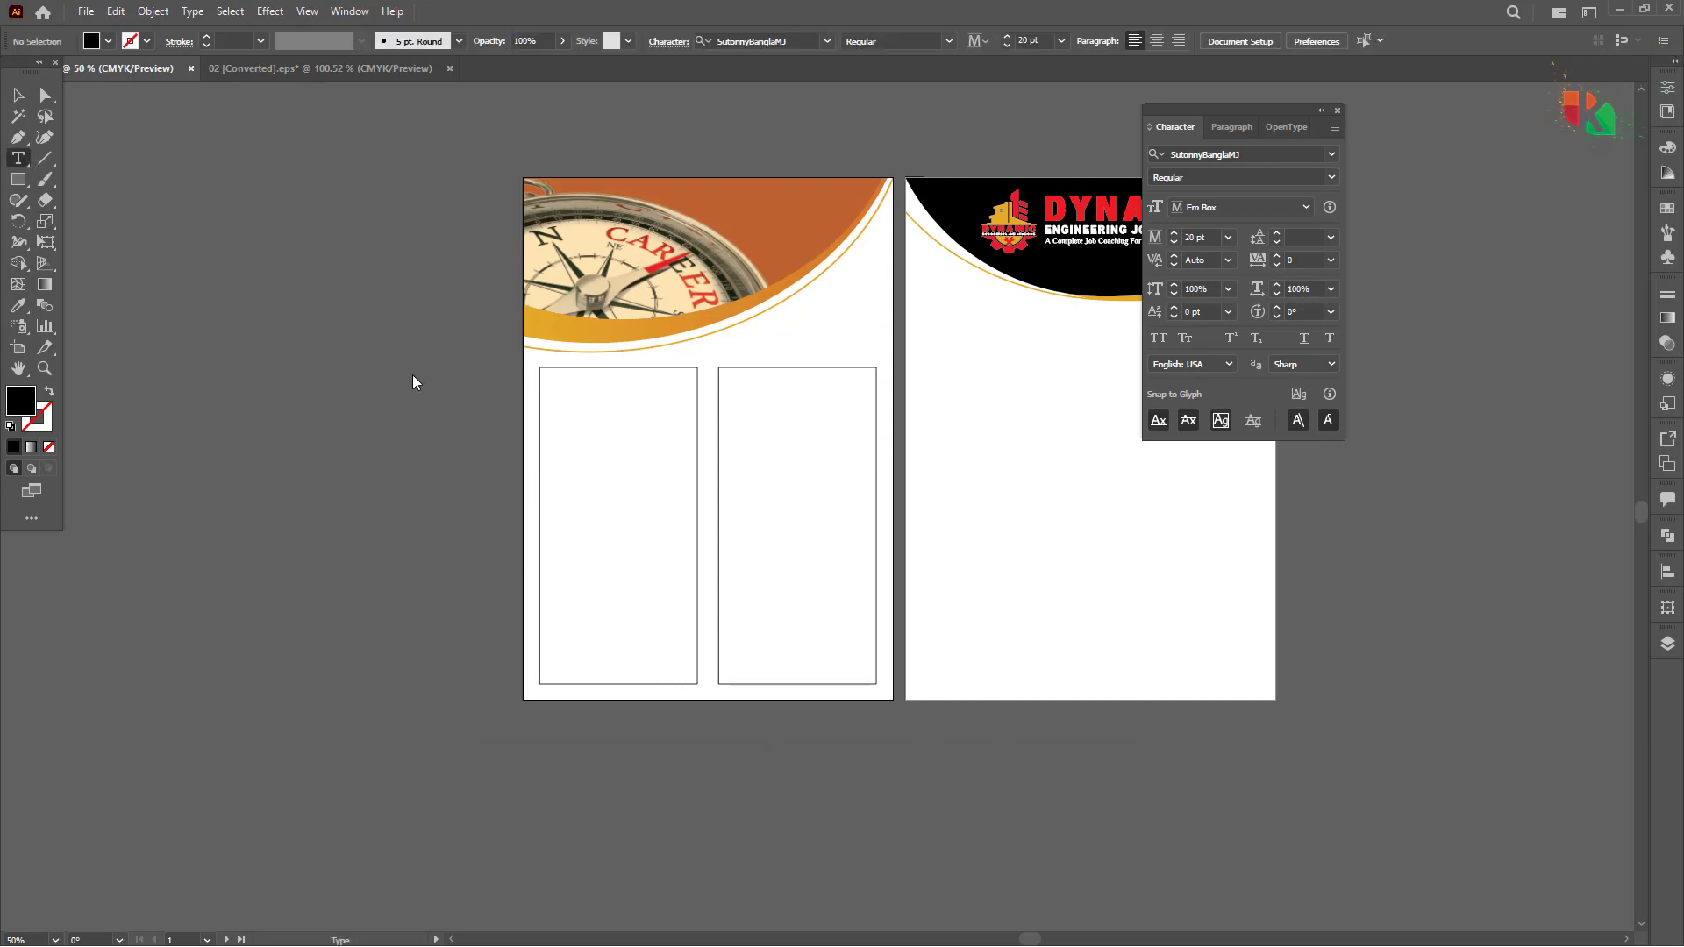
click(549, 380)
key(ctrl+v)
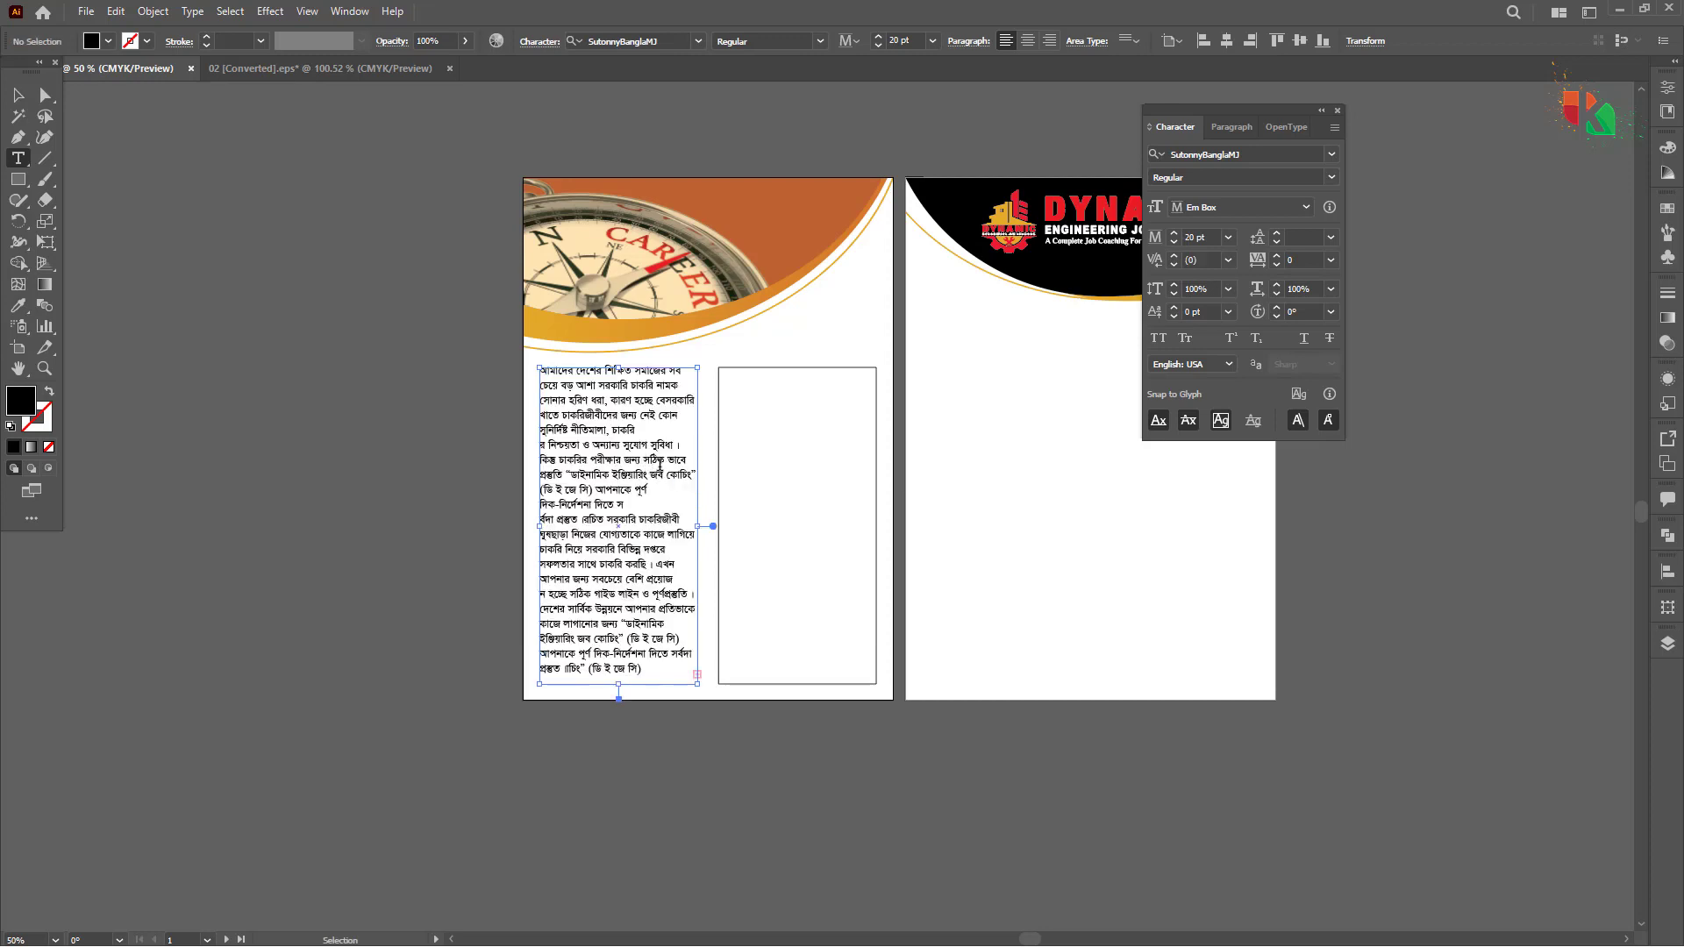
key(Escape)
key(v)
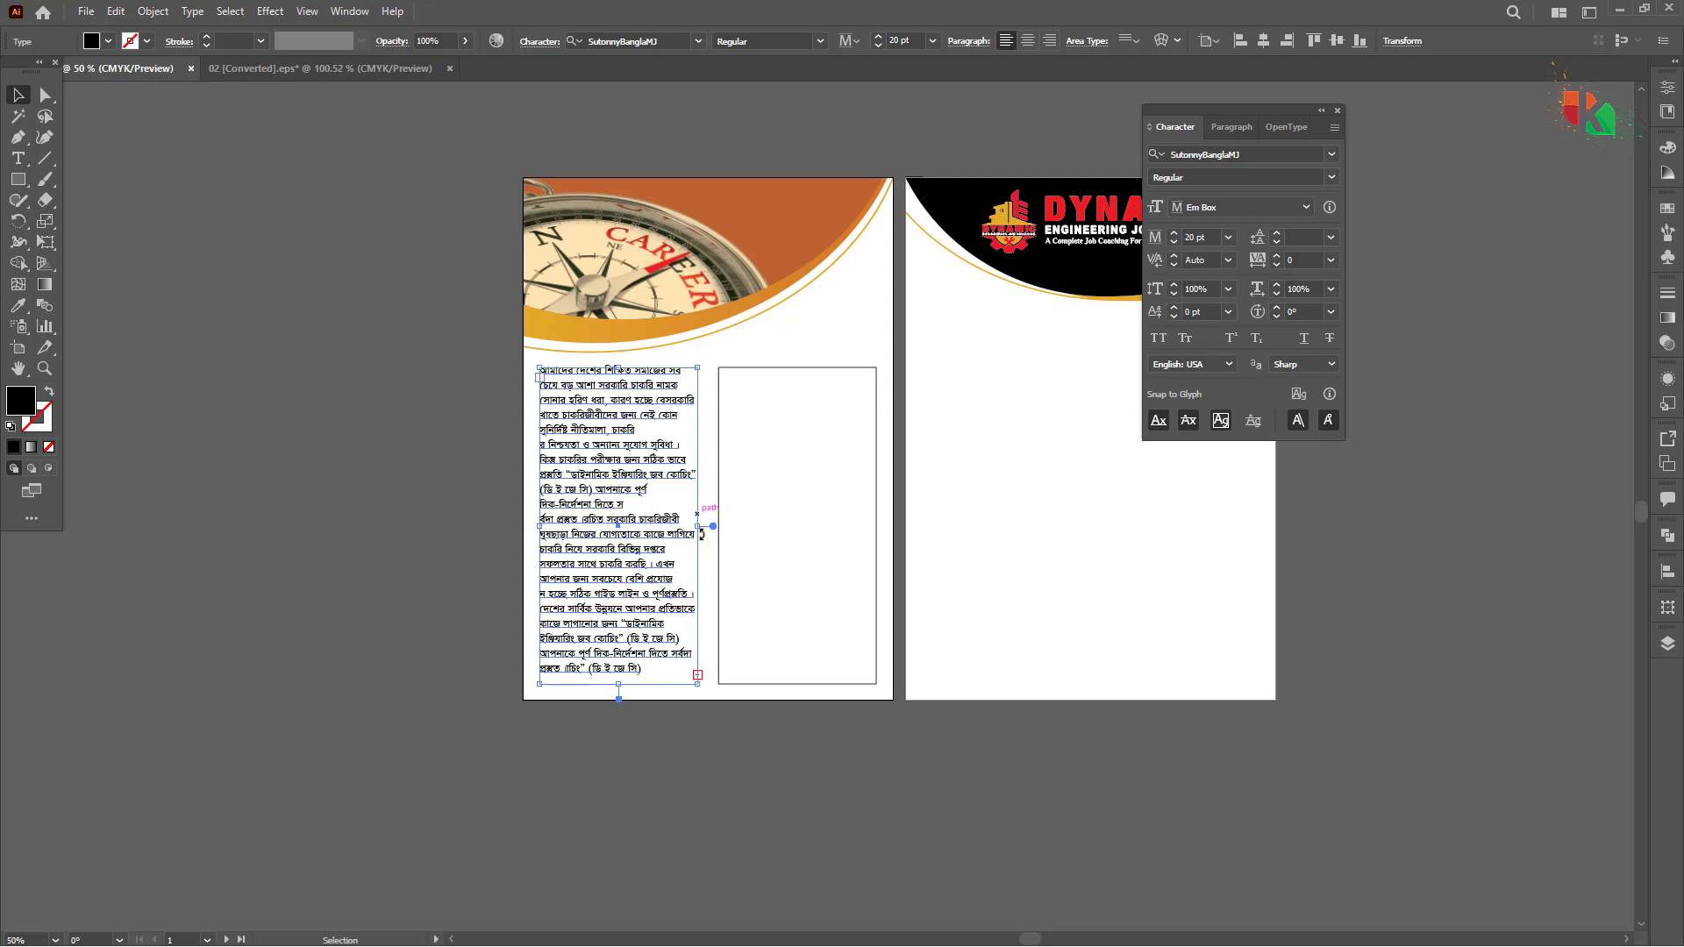
Step: Justify the left column's text with the last line aligned left
drag(679, 475, 780, 493)
key(ctrl+z)
drag(622, 488, 728, 538)
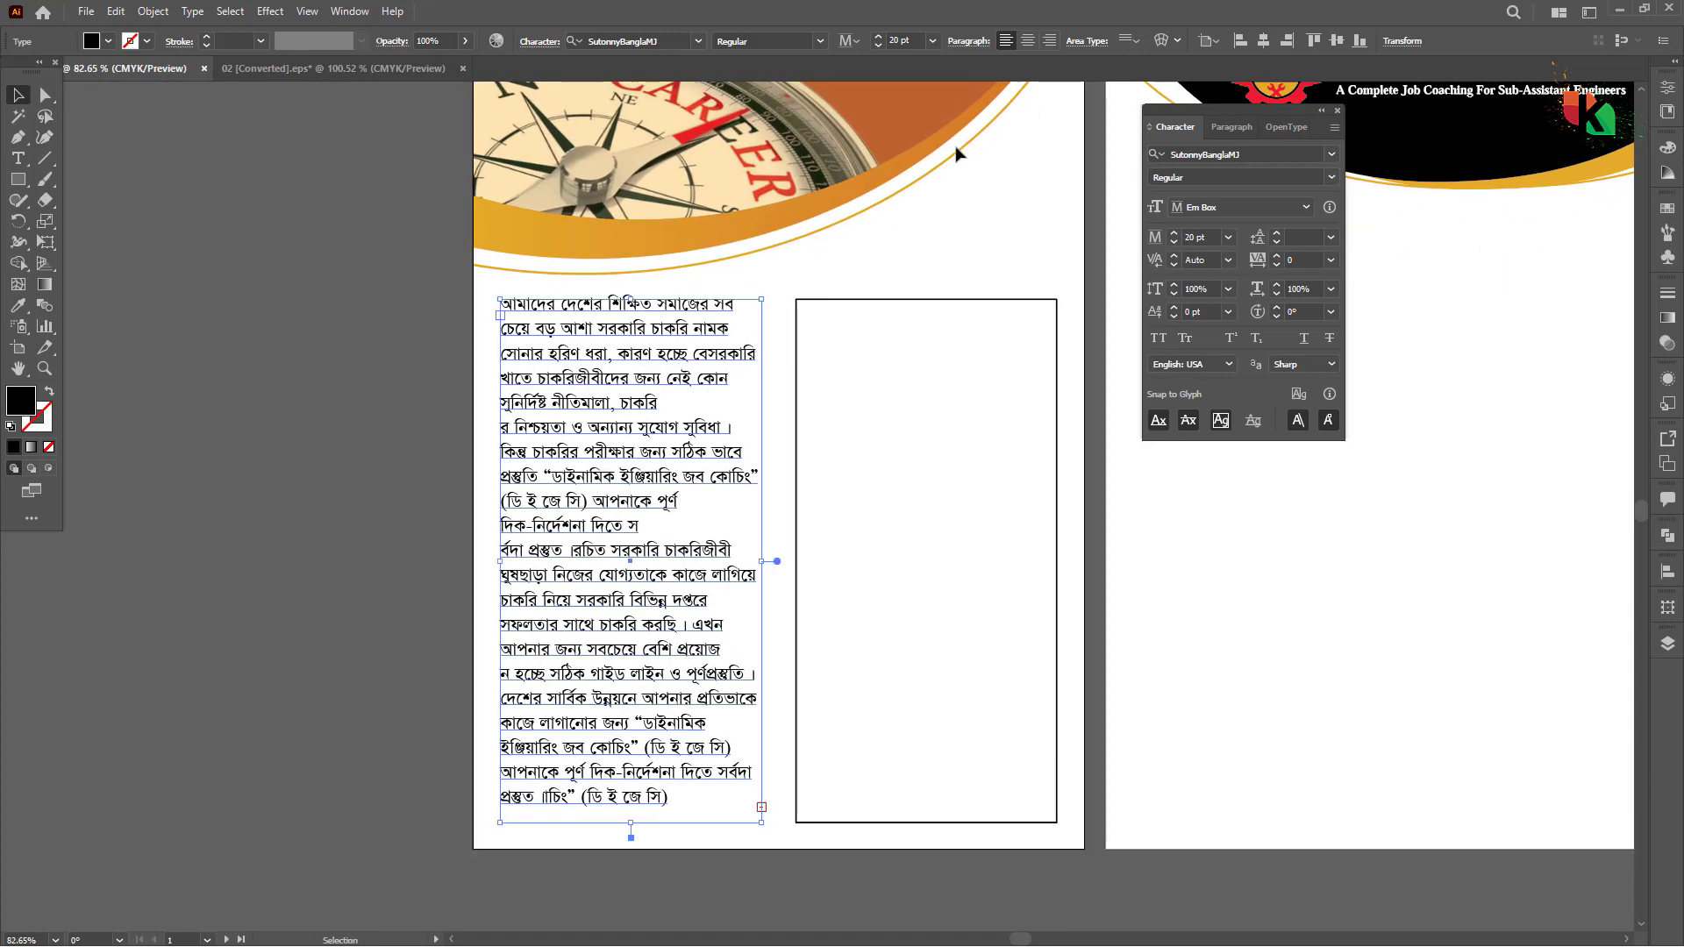
click(960, 48)
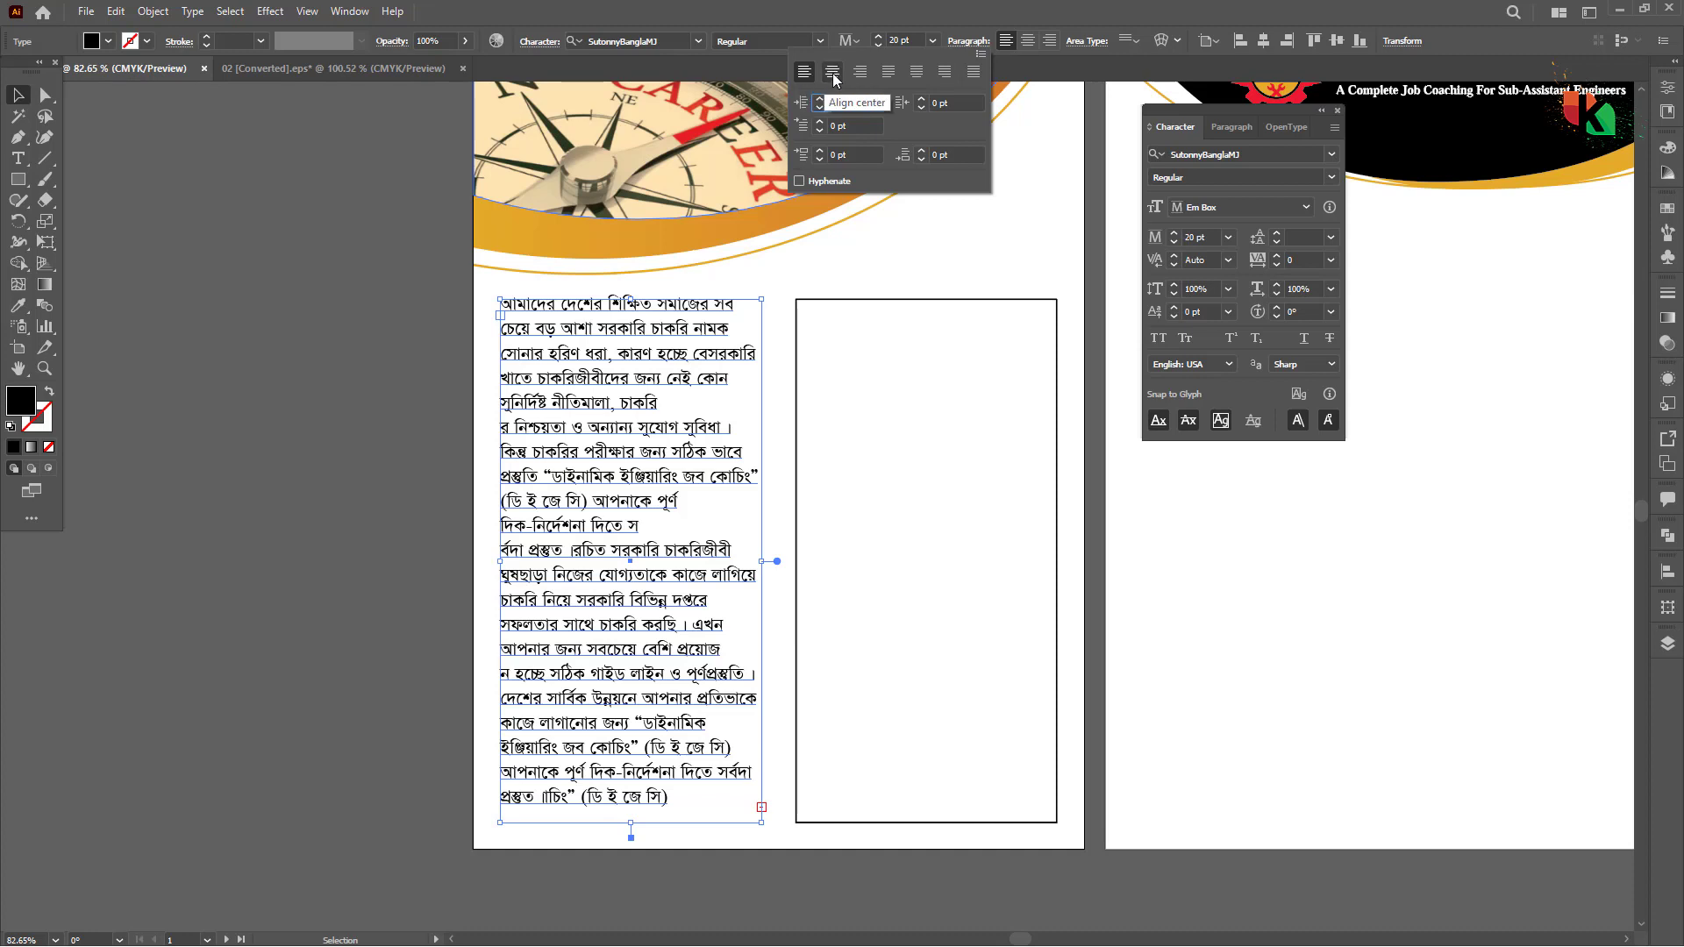
click(888, 74)
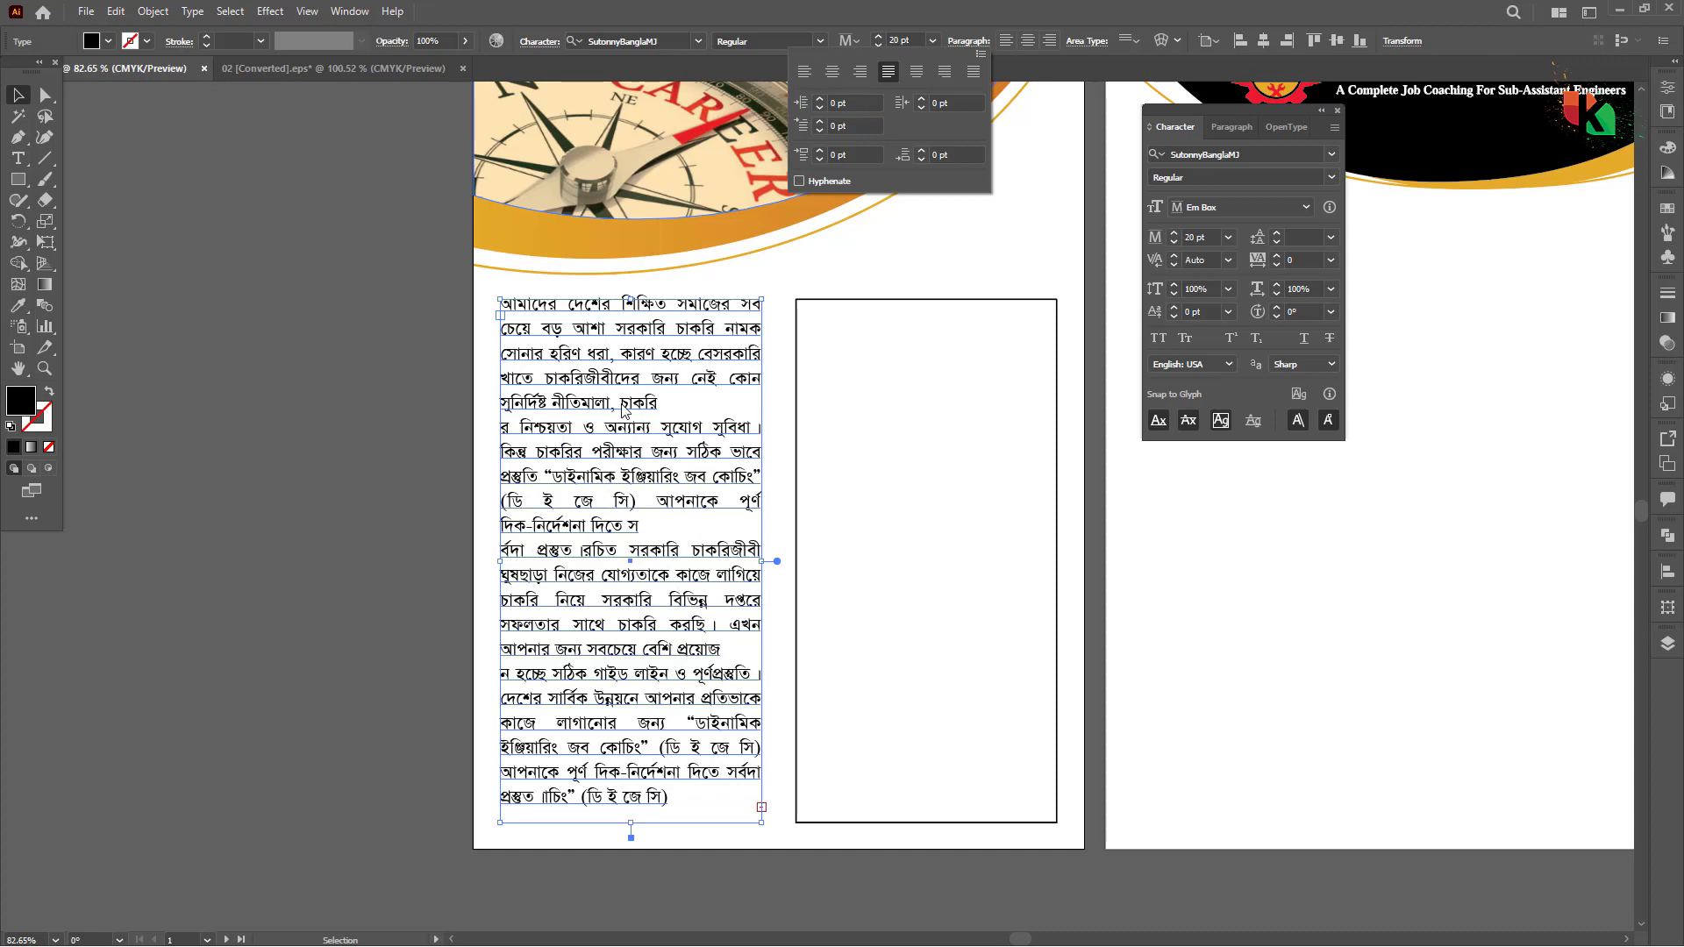
Step: Remove the line breaks after “চাকরি” and “দিতে স” in the left column so the split words join
double_click(658, 412)
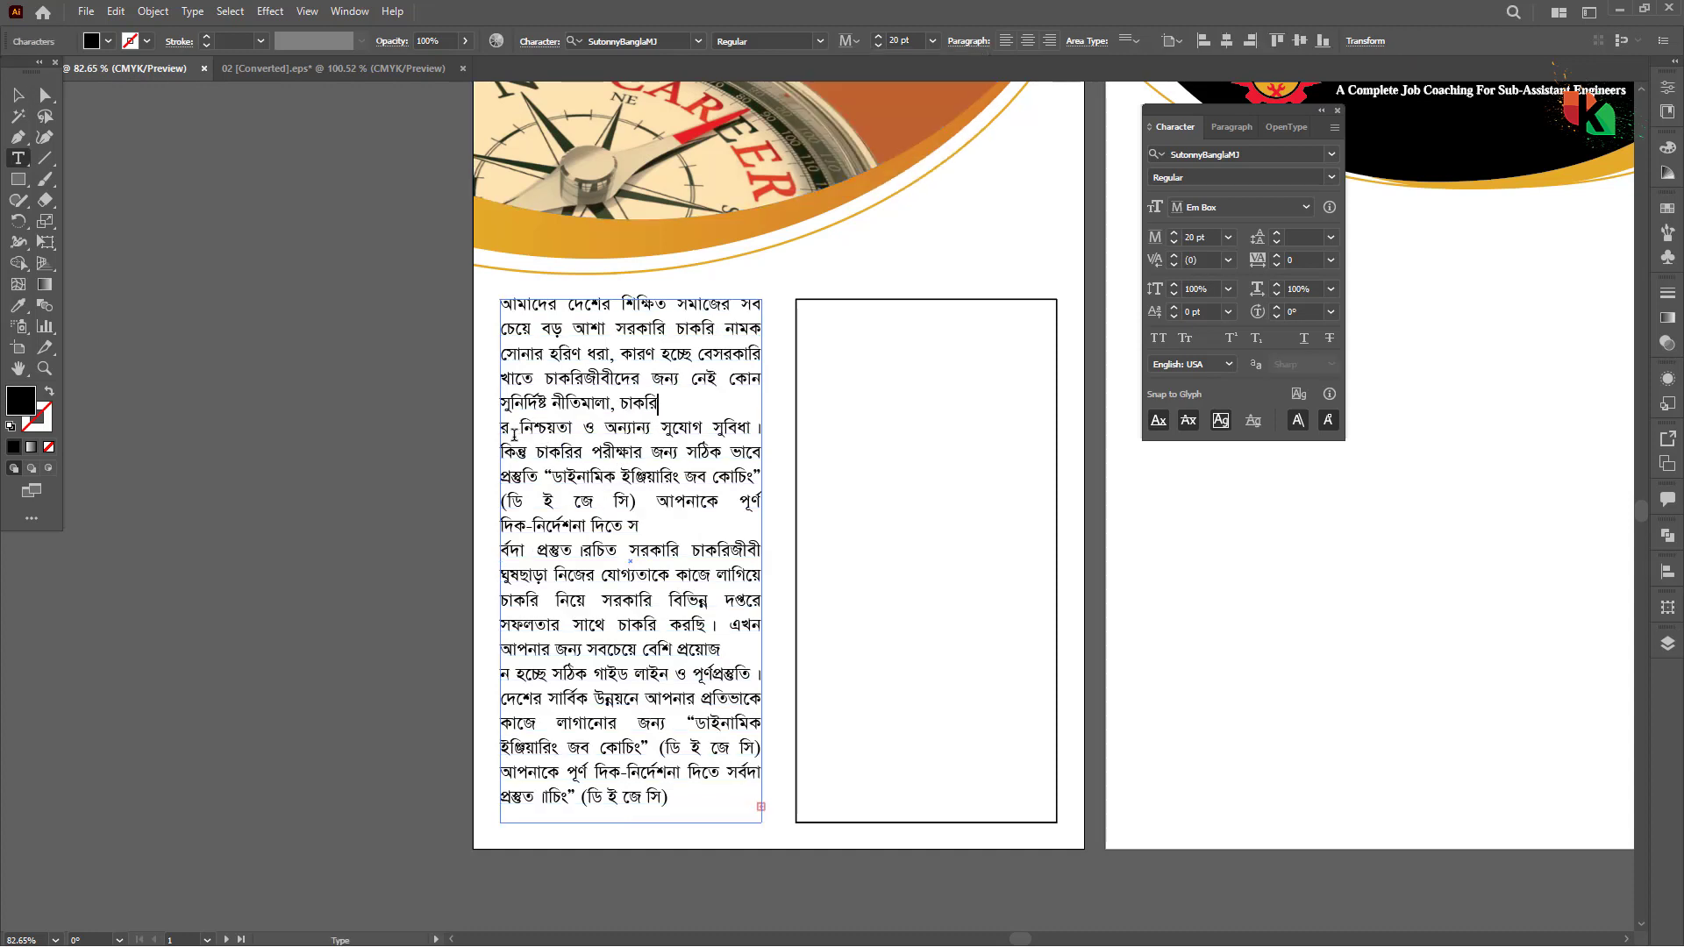
key(Delete)
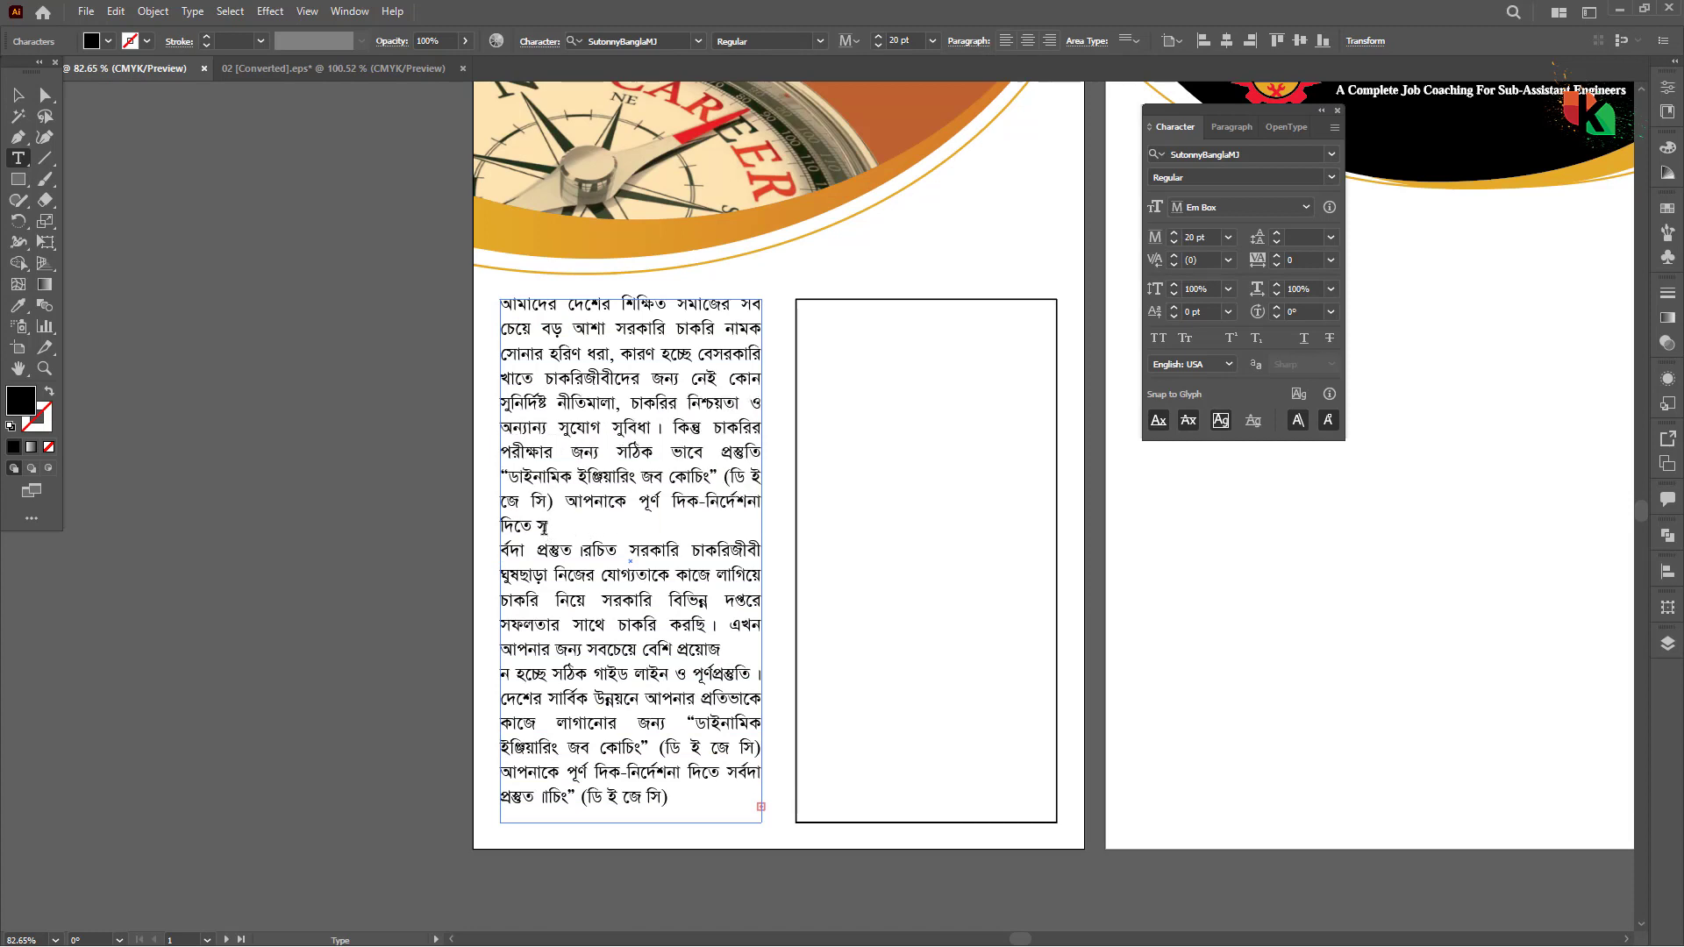
drag(521, 524, 555, 528)
click(572, 531)
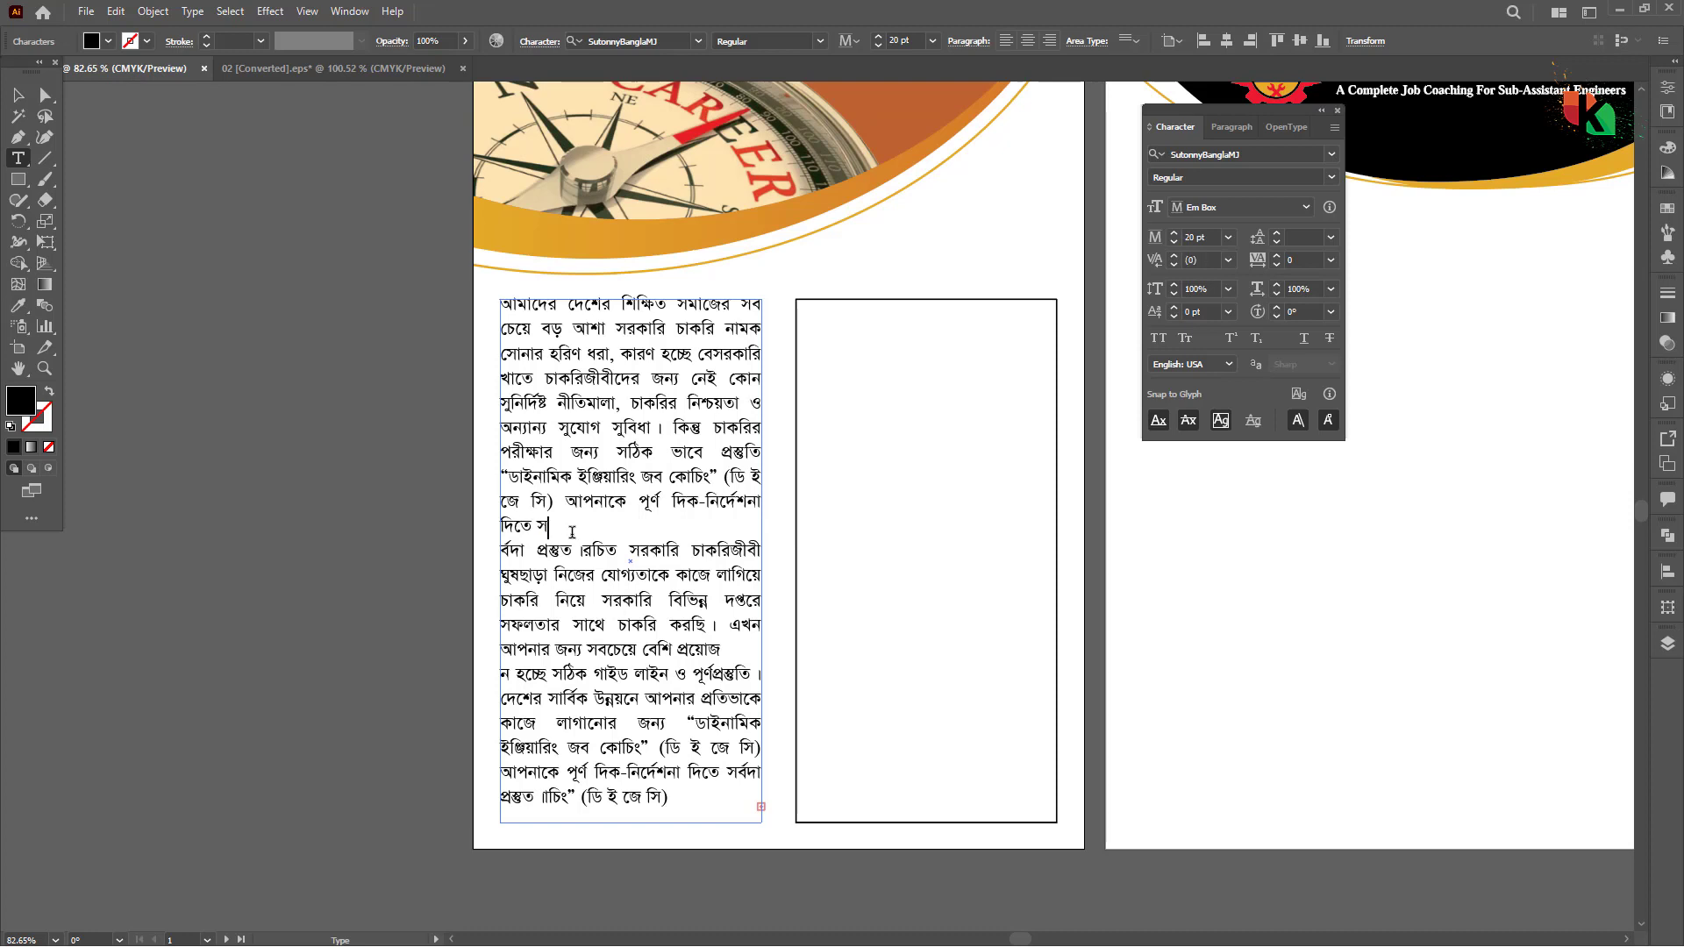
key(Delete)
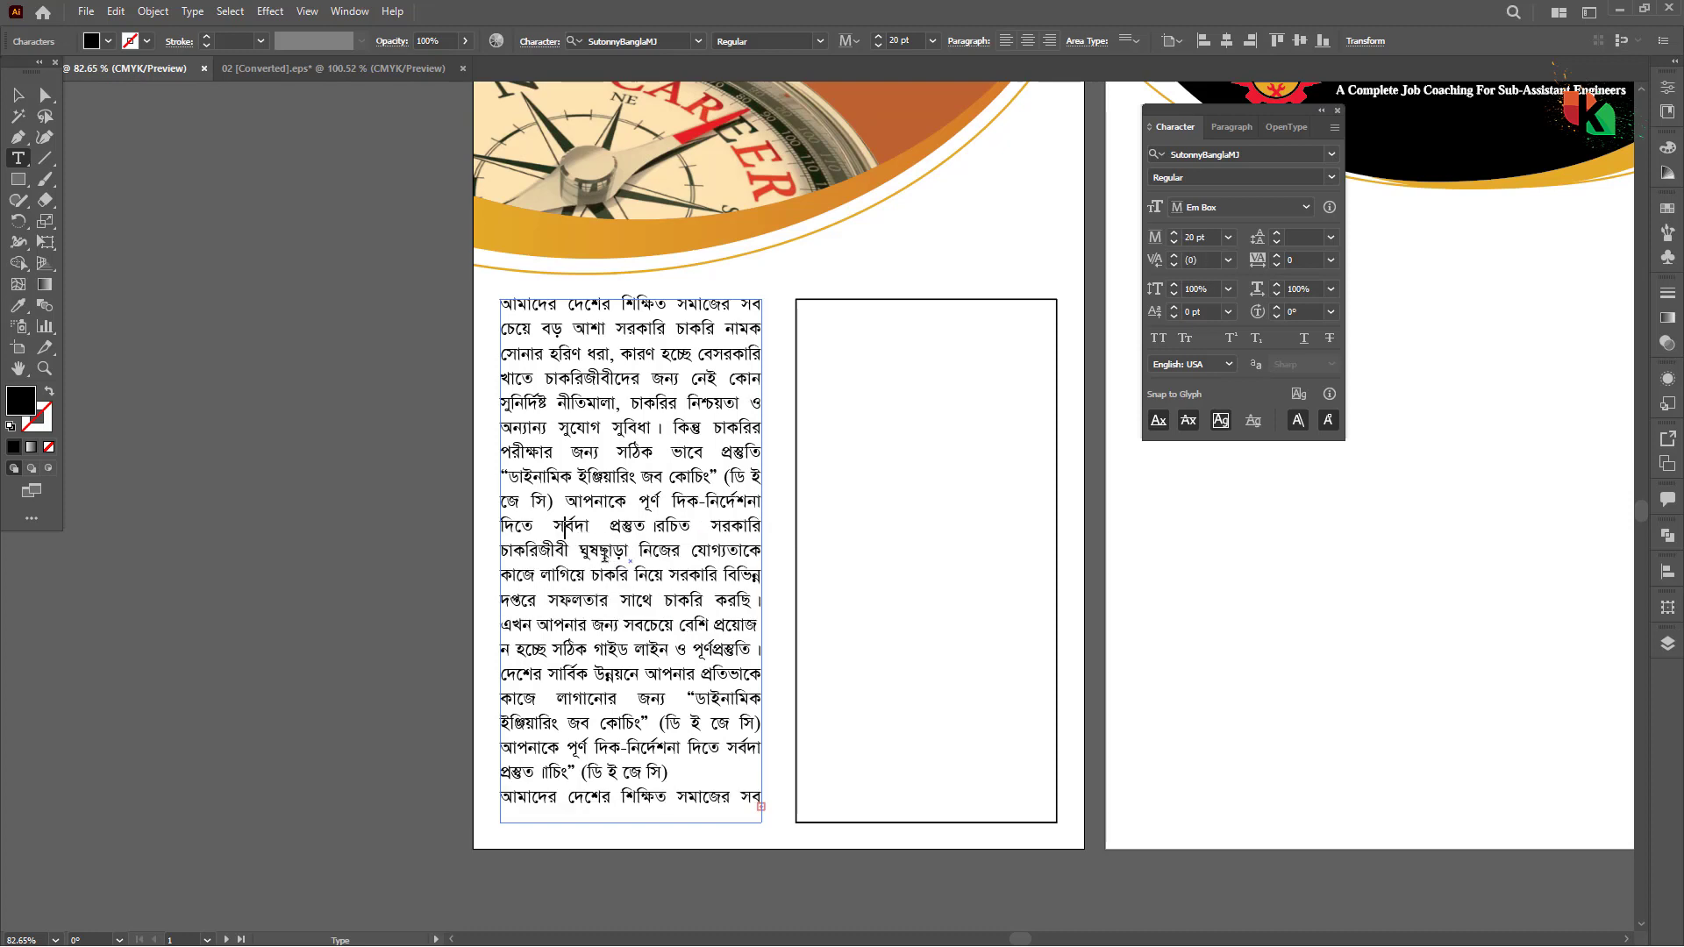
key(Escape)
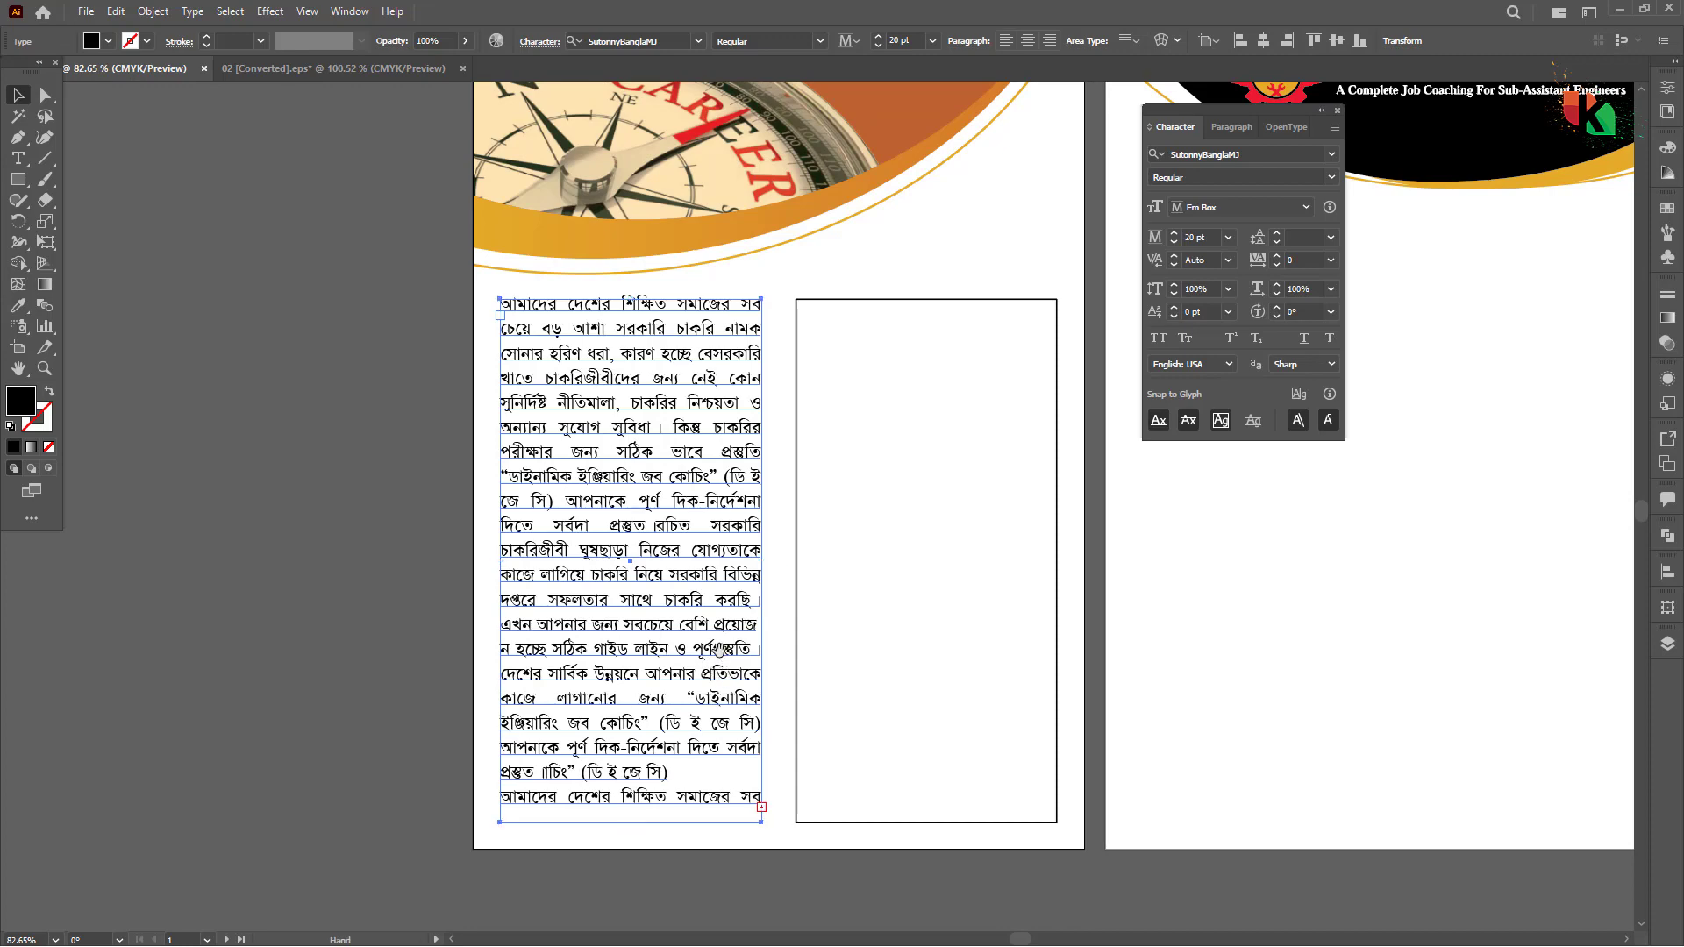
drag(719, 650, 630, 413)
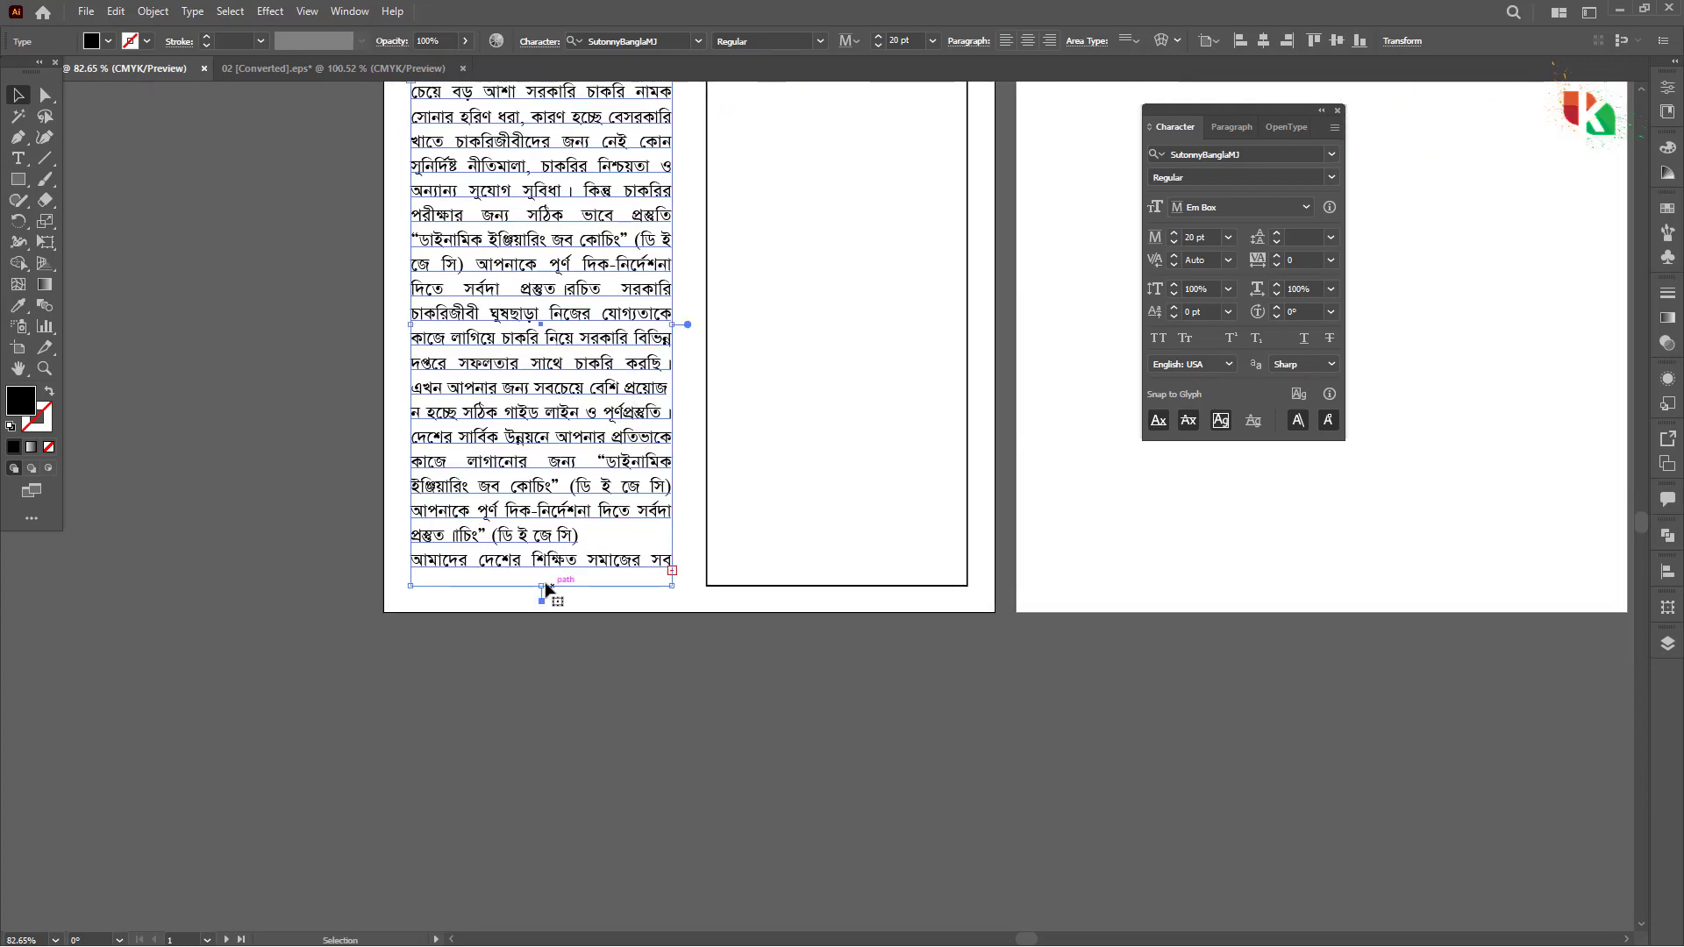
Step: Try extending the left text frame downward past the first page's lower edge to fit its overflow text
drag(545, 590, 669, 927)
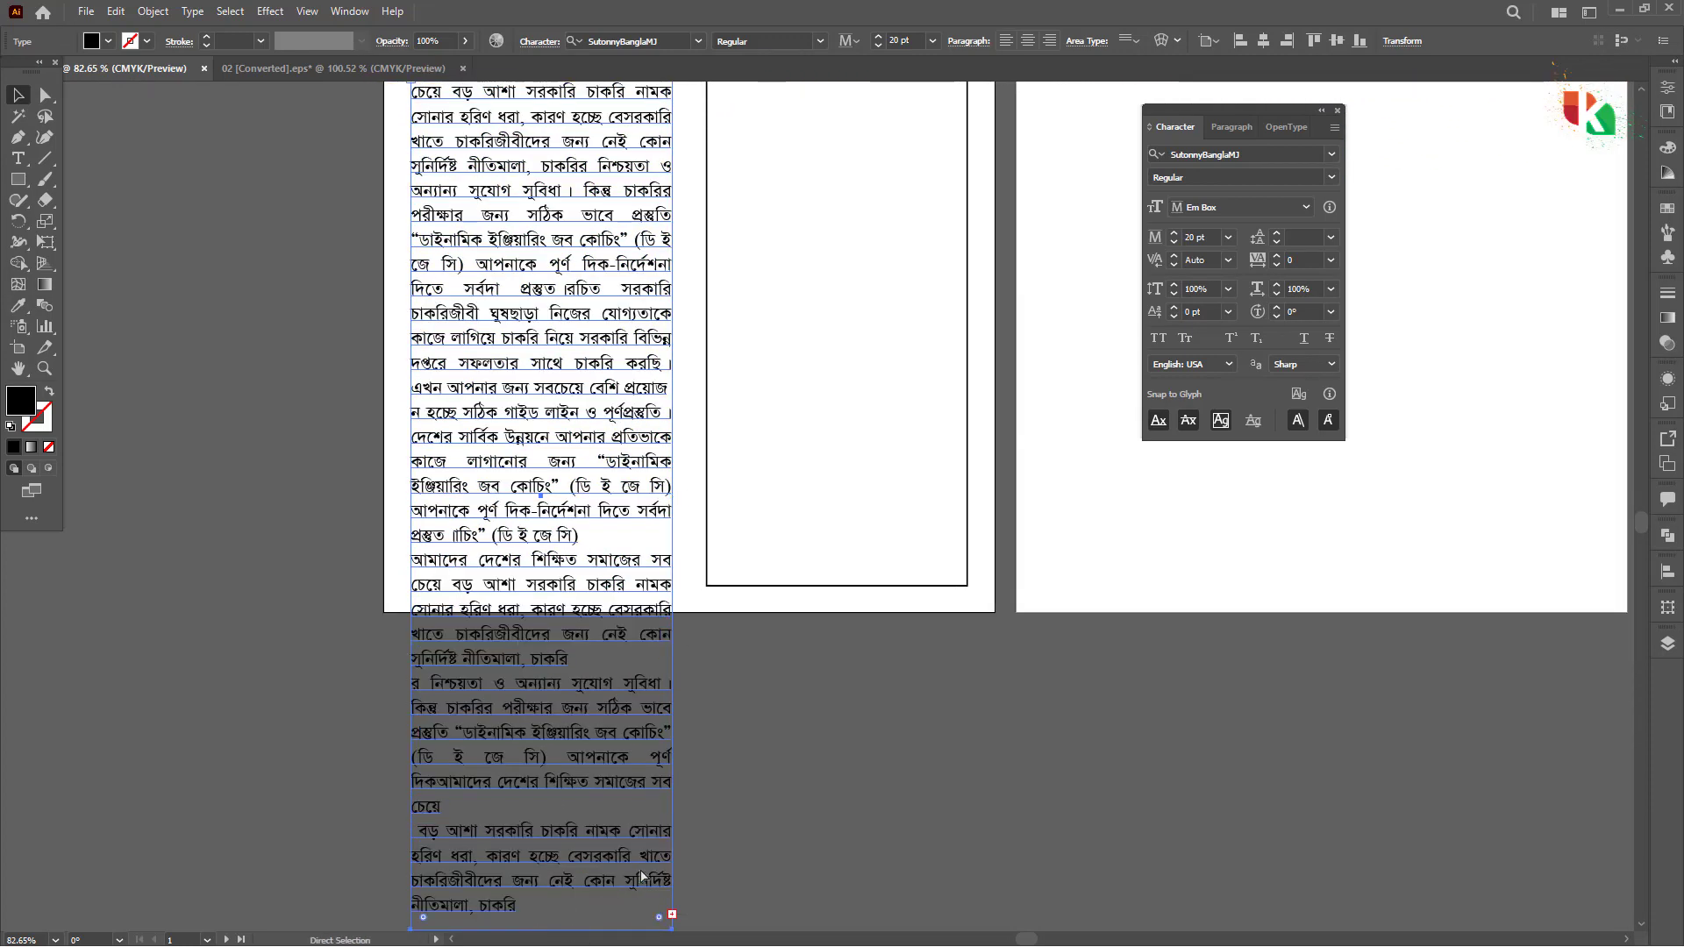
key(ctrl+z)
scroll(745, 640, up, 5)
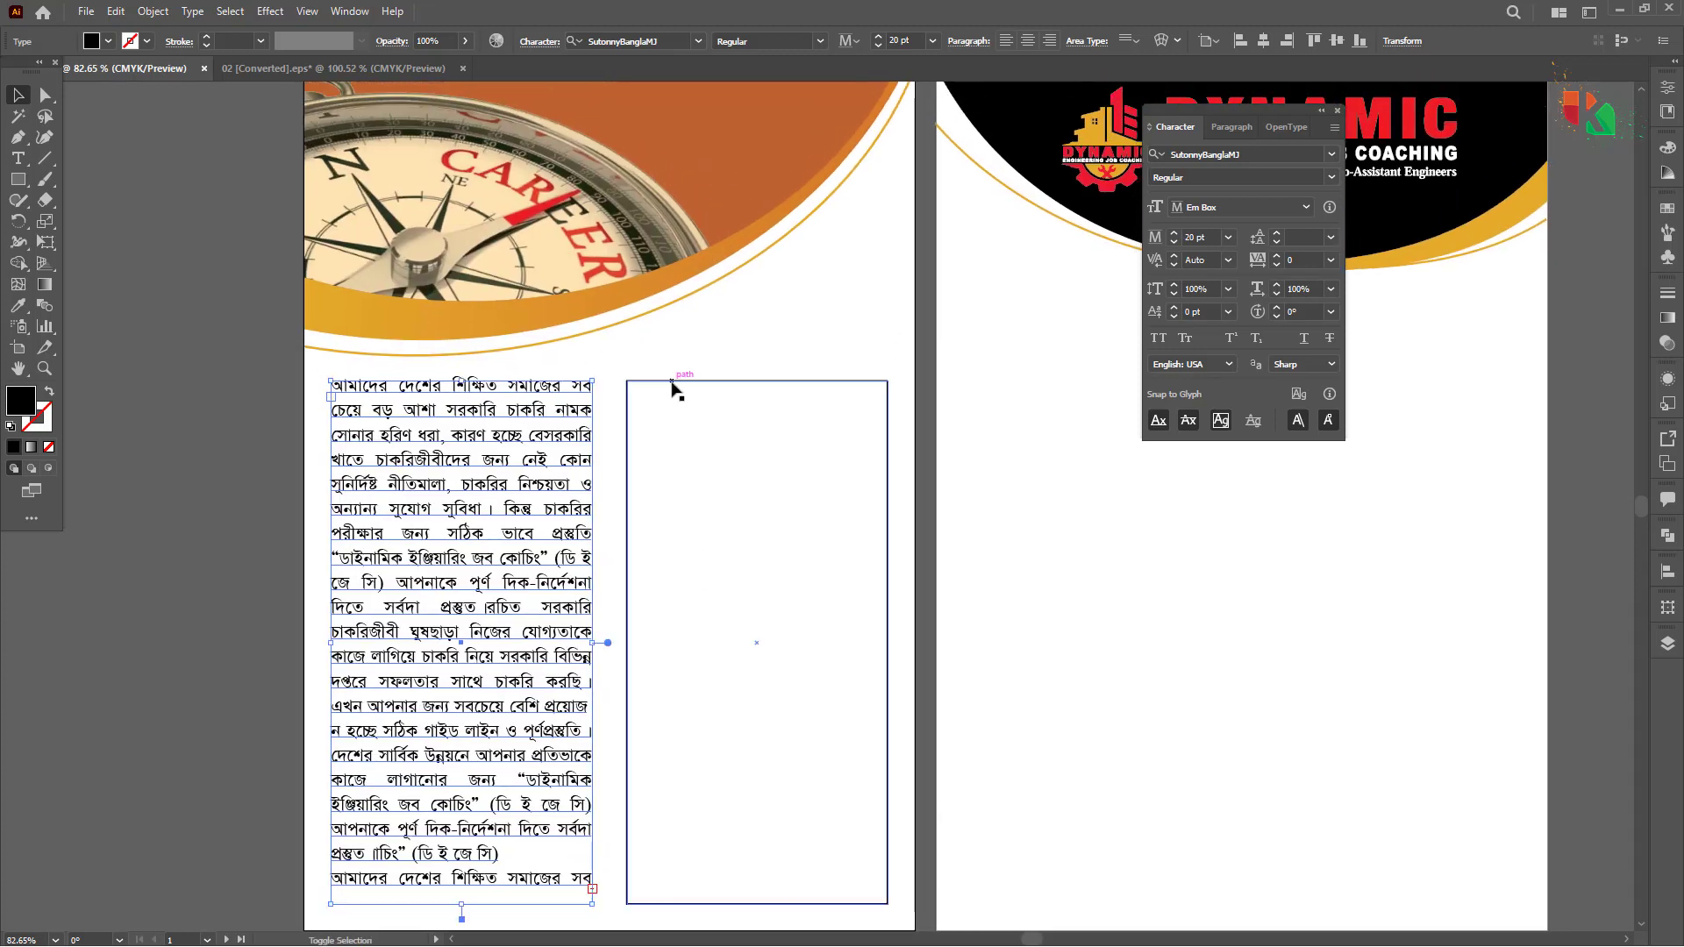
Step: Thread the left column's text frame with the empty right frame using Threaded Text Create
shift+click(676, 382)
drag(697, 467, 740, 413)
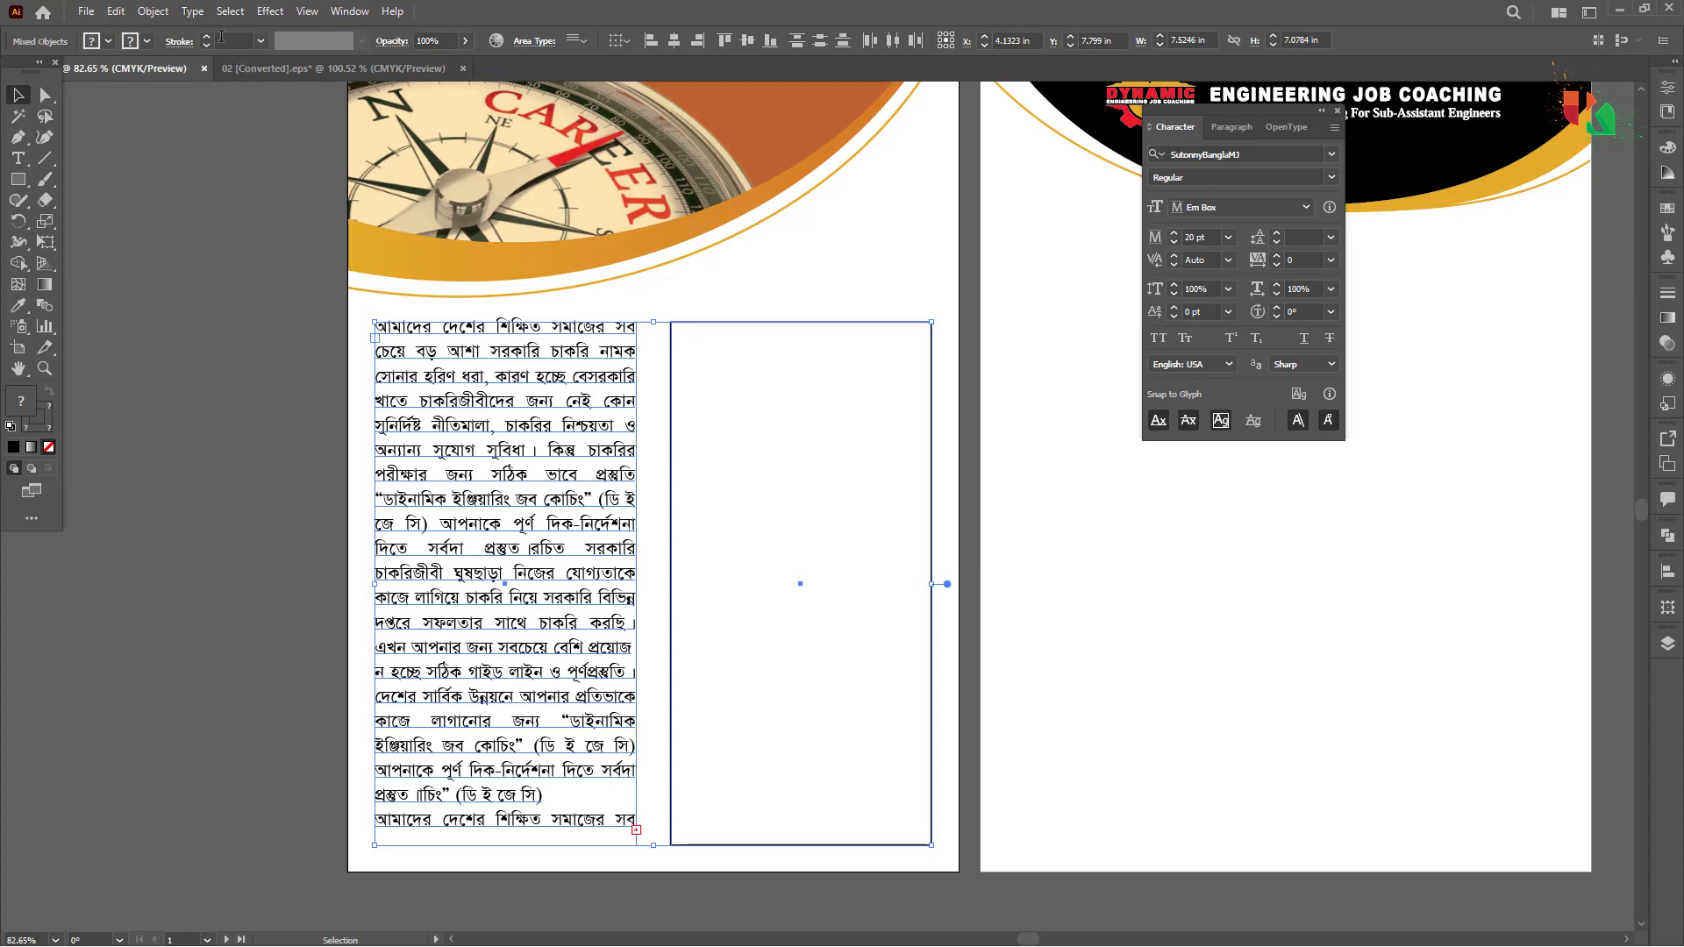
click(194, 12)
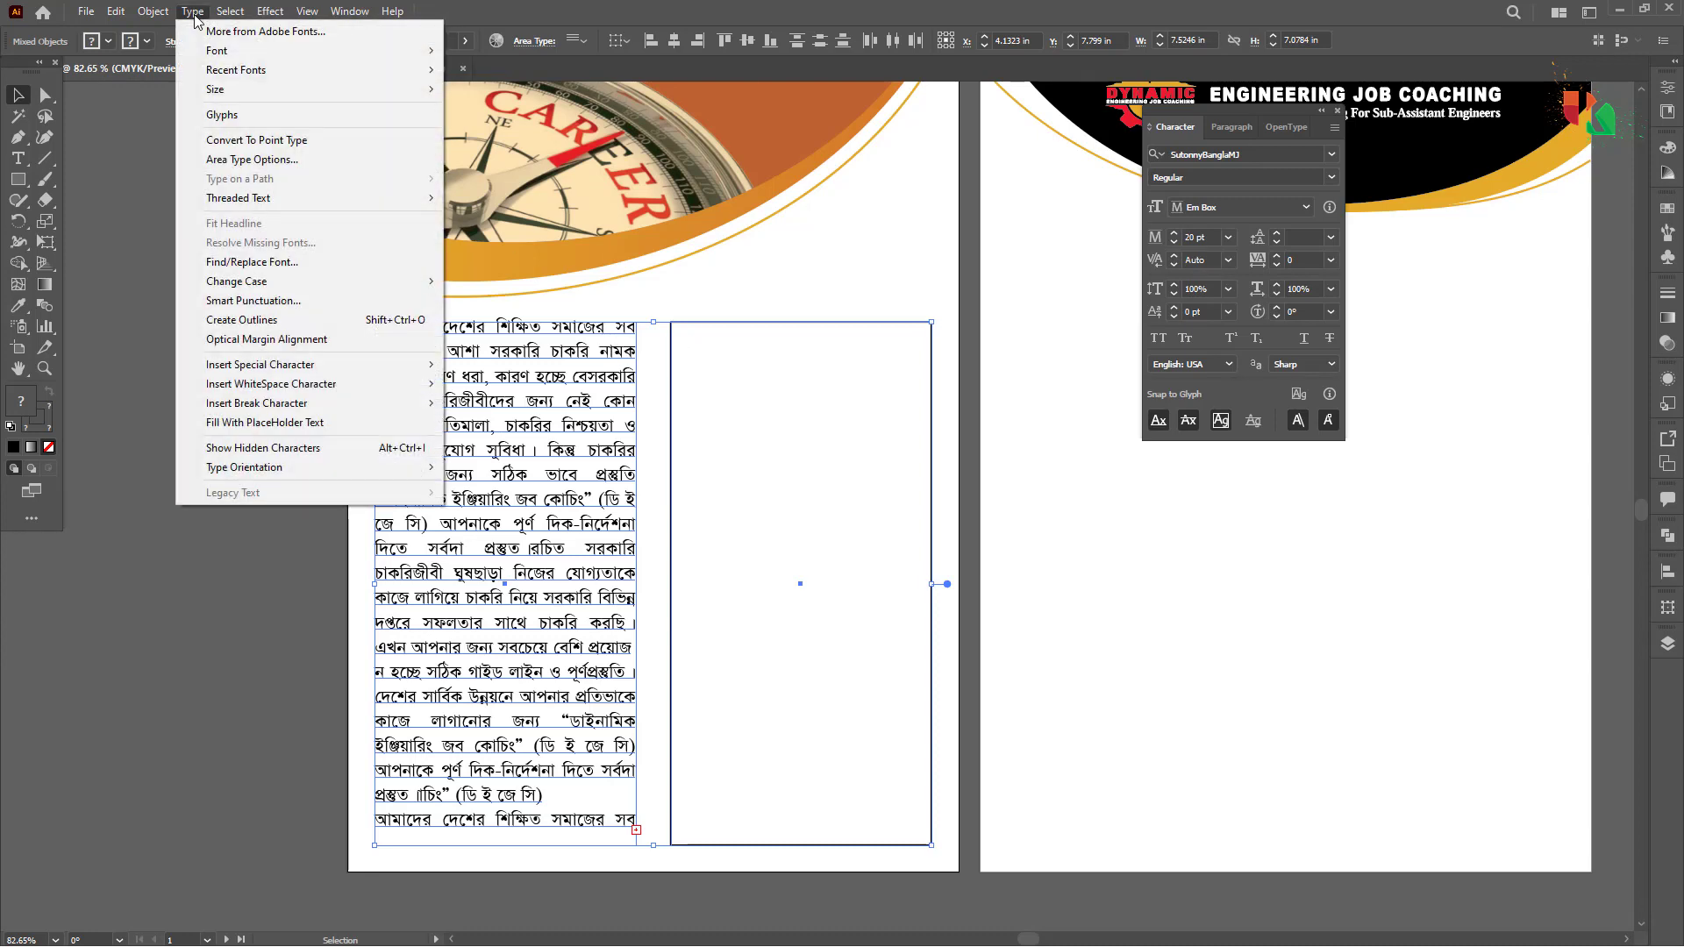
mouse_move(229, 205)
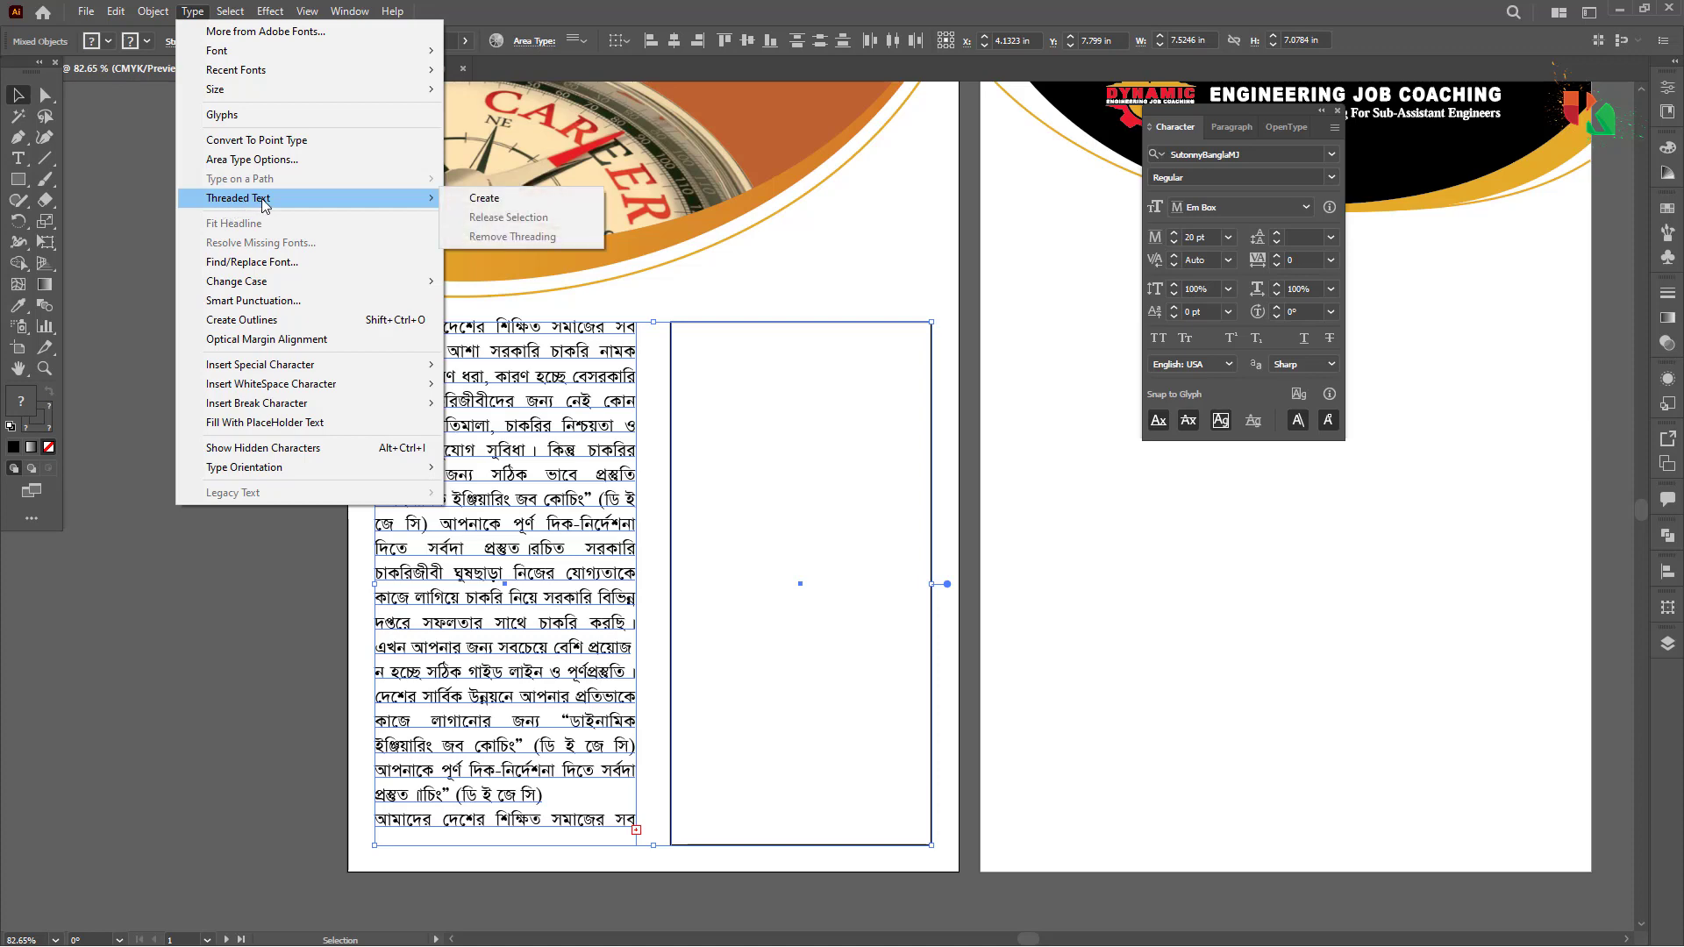
click(499, 203)
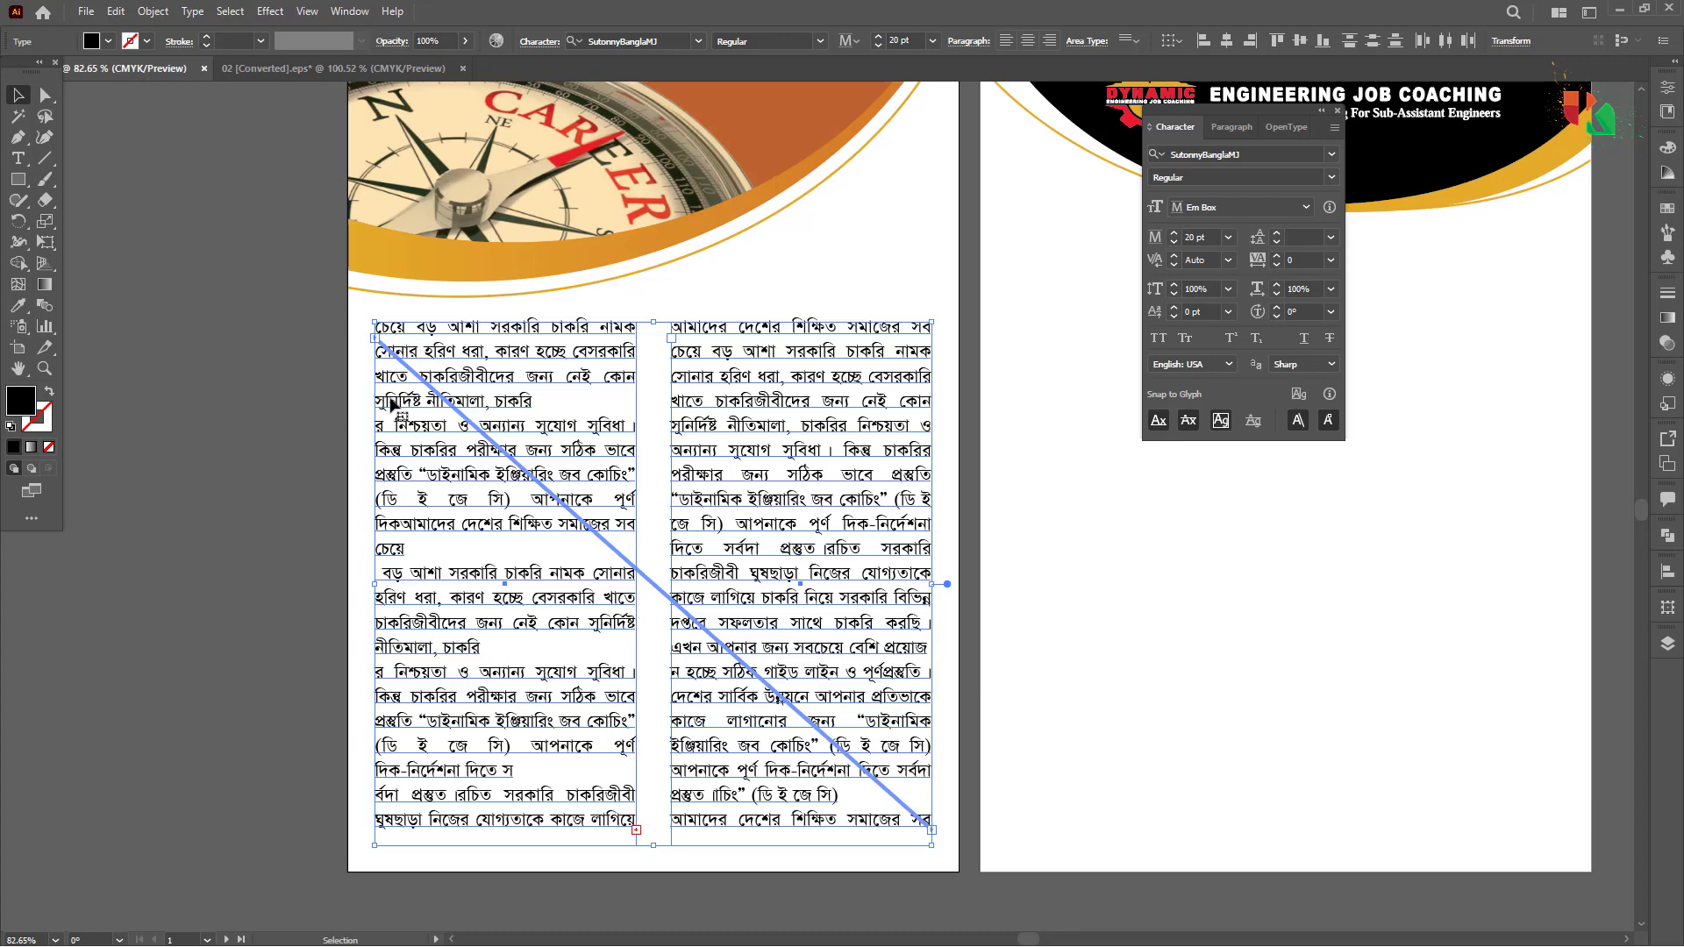
click(321, 425)
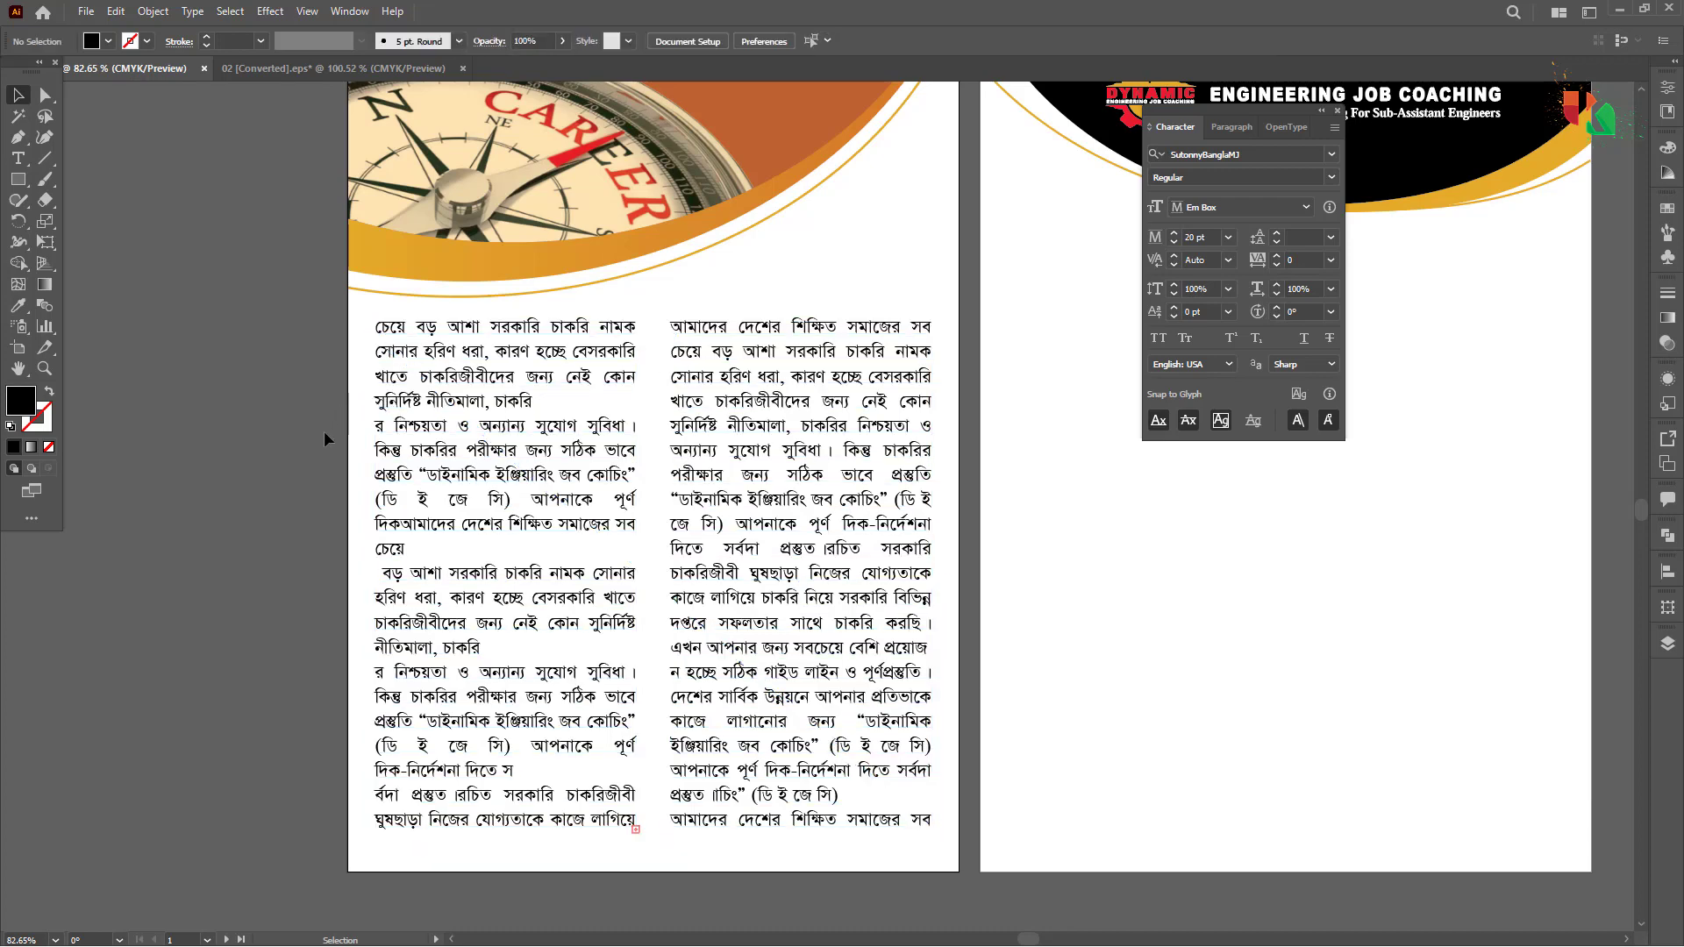
Step: Delete the visible block of Bangla text from the left column of the threaded frames
double_click(462, 492)
triple_click(476, 481)
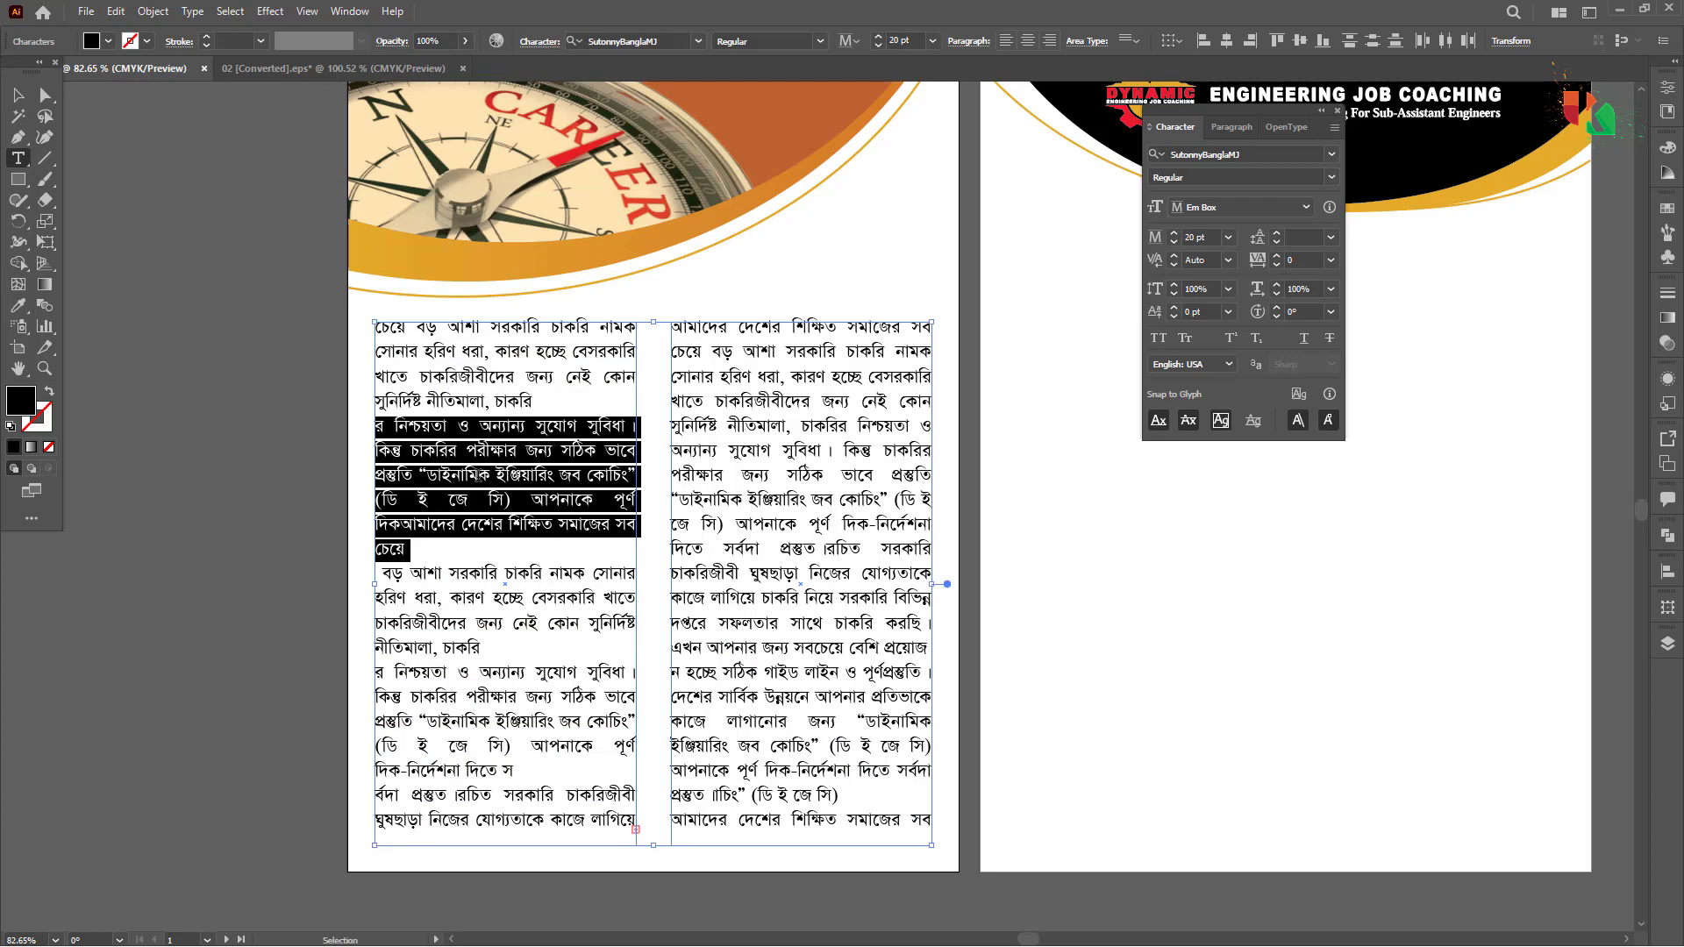
key(ctrl+a)
click(521, 623)
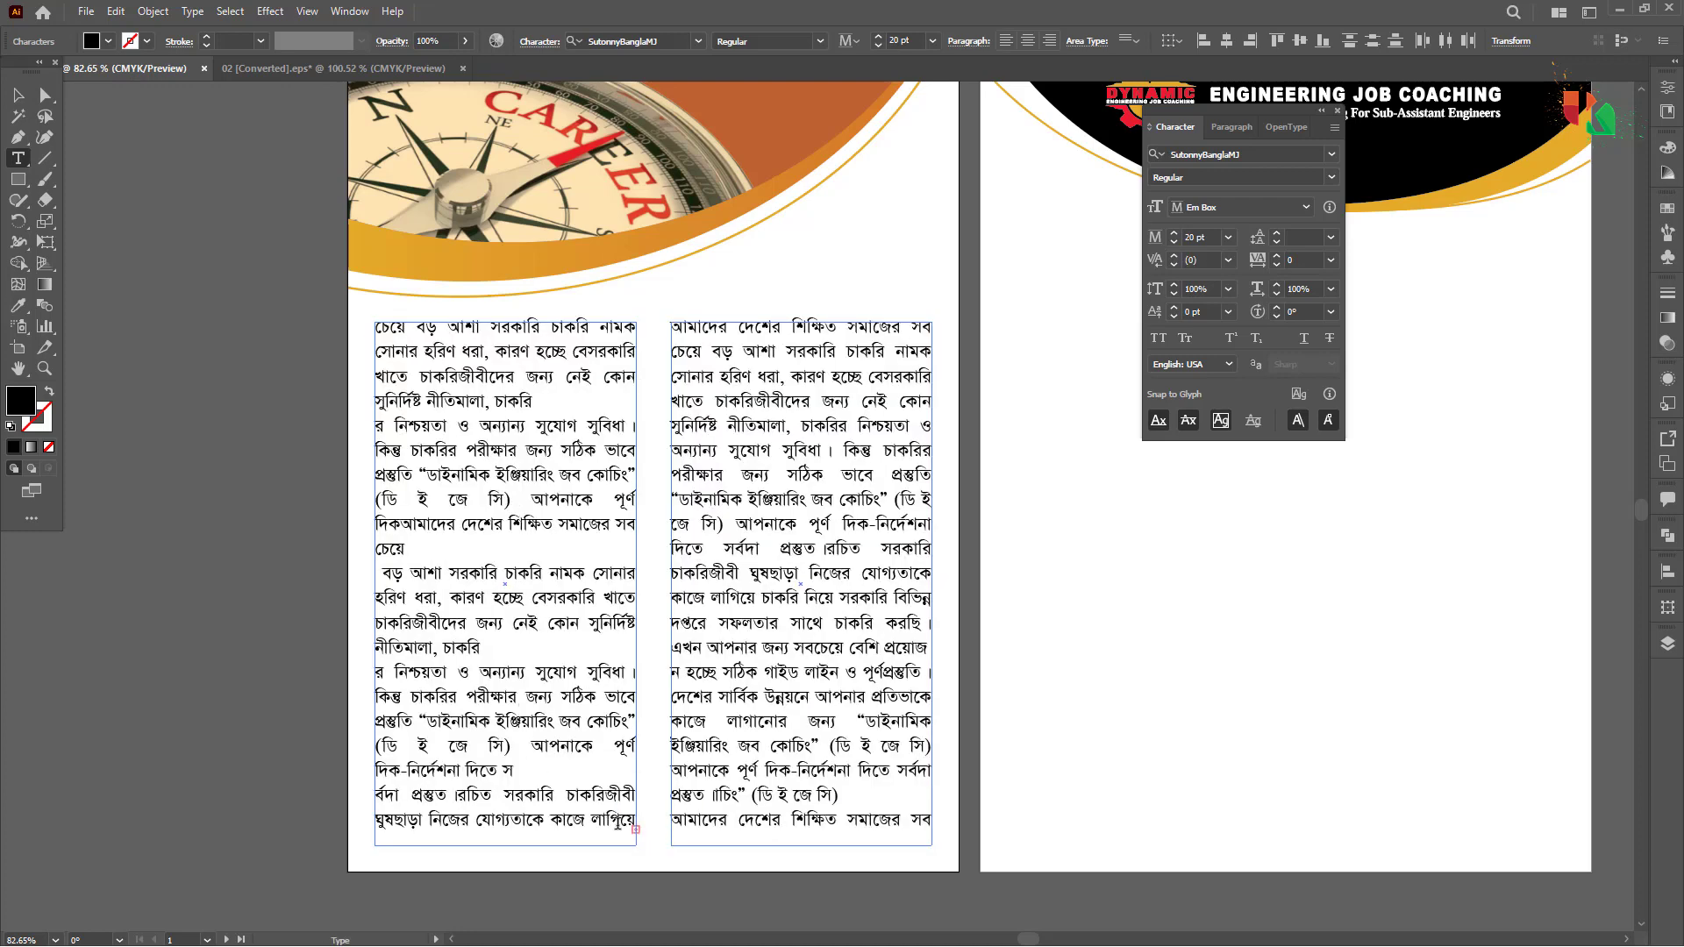
drag(599, 818, 322, 305)
key(BackSpace)
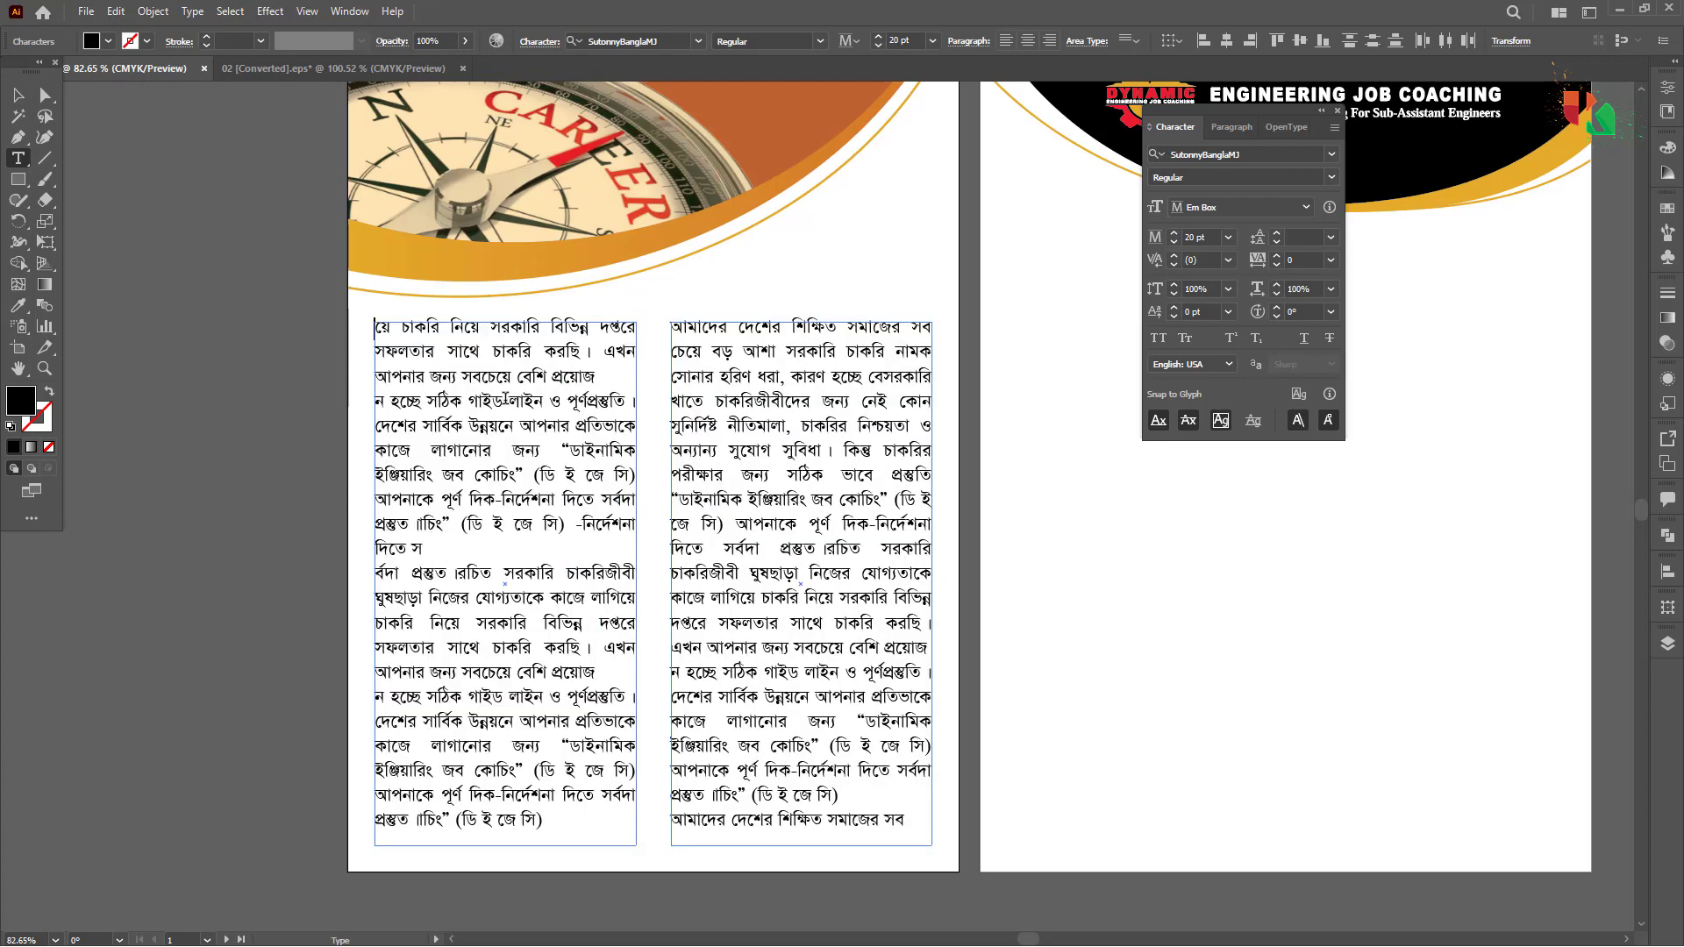
Step: Add a blank line at the start of the left column and try deleting all the text below it
key(Return)
drag(605, 823, 377, 337)
key(BackSpace)
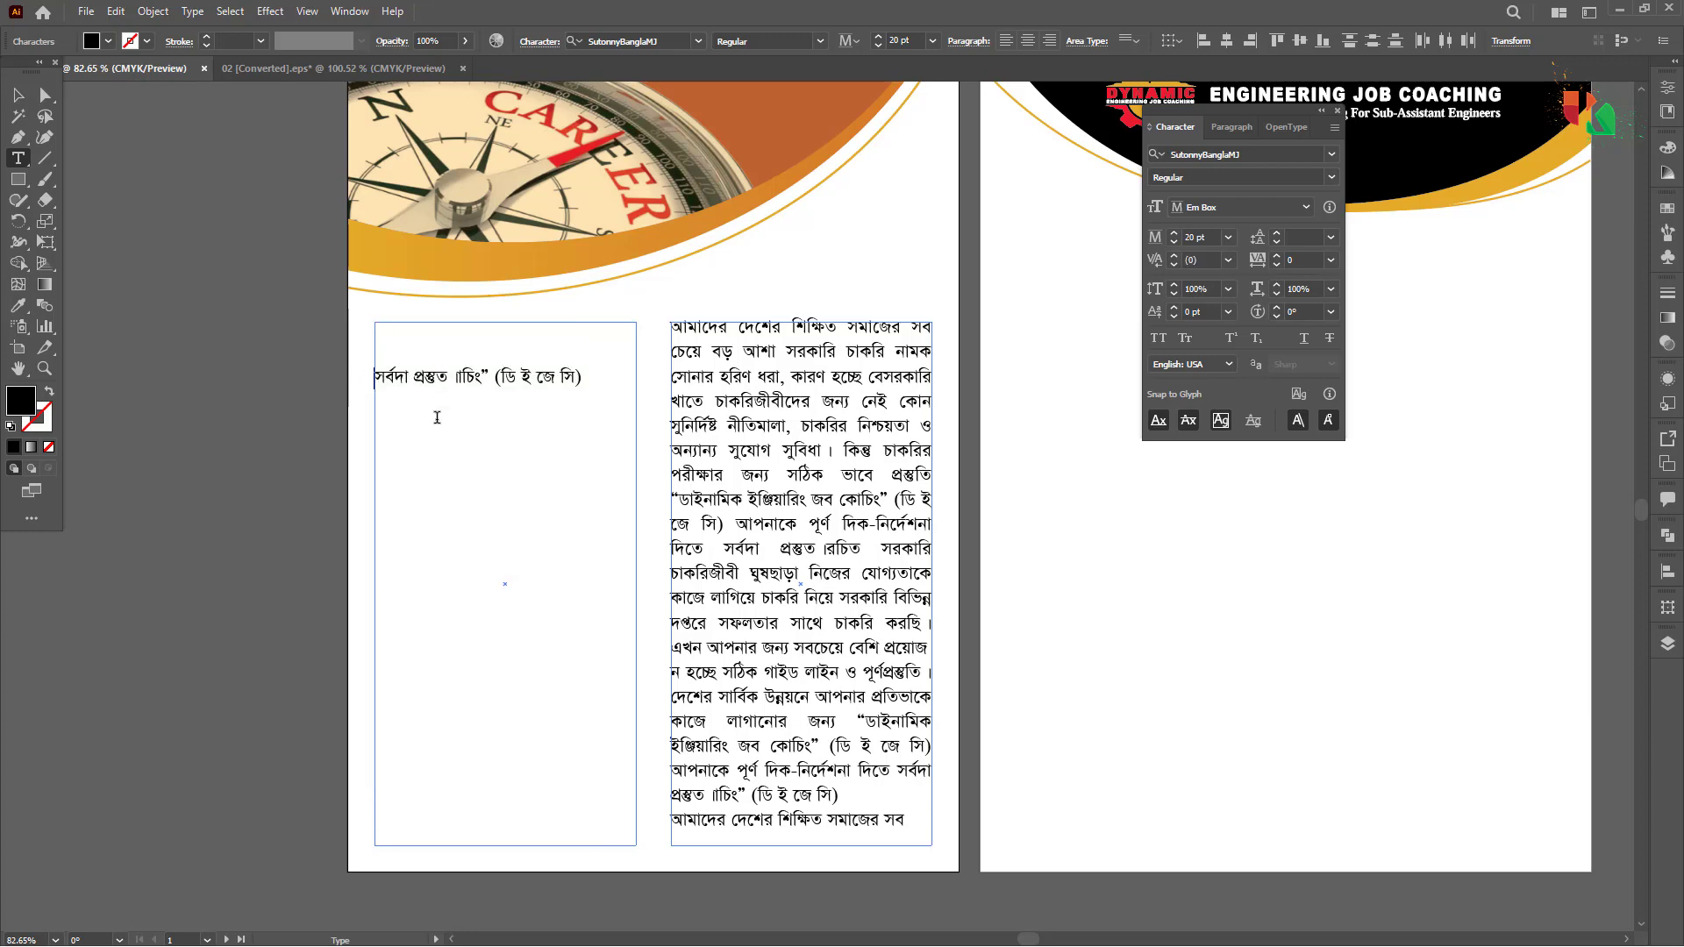
drag(592, 384, 241, 326)
key(BackSpace)
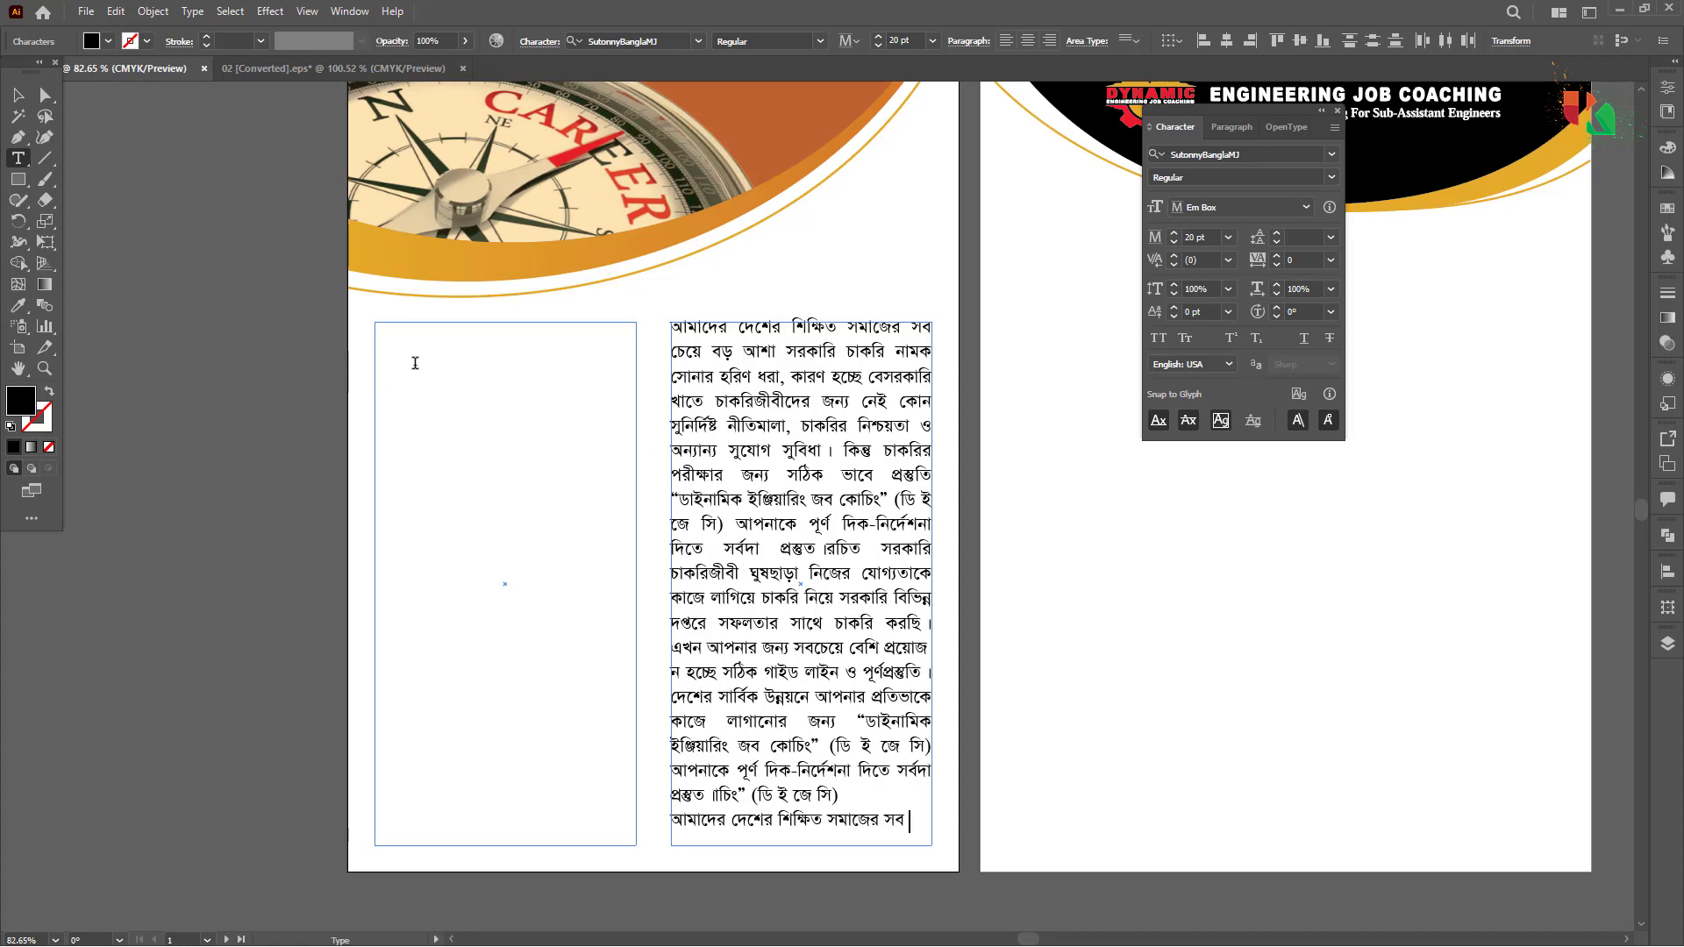
key(ctrl+z)
key(ctrl+z)
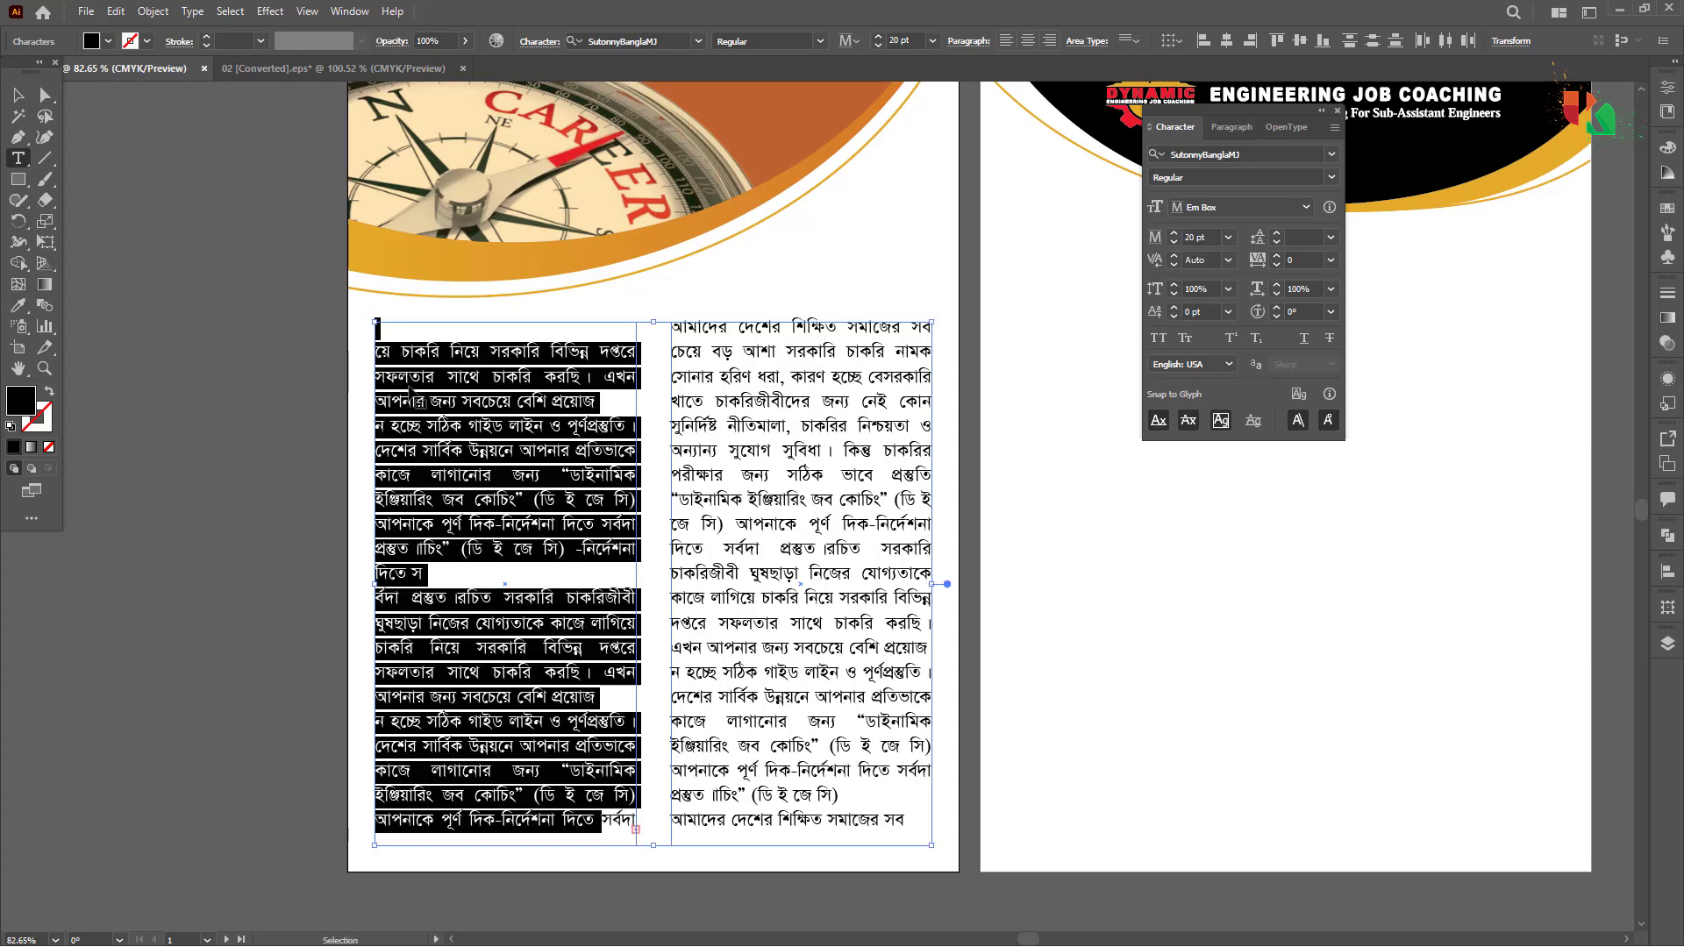
Step: Try deleting the left column's paragraph that starts with “ন হচ্ছে সঠিক গাইড লাইন”
triple_click(426, 413)
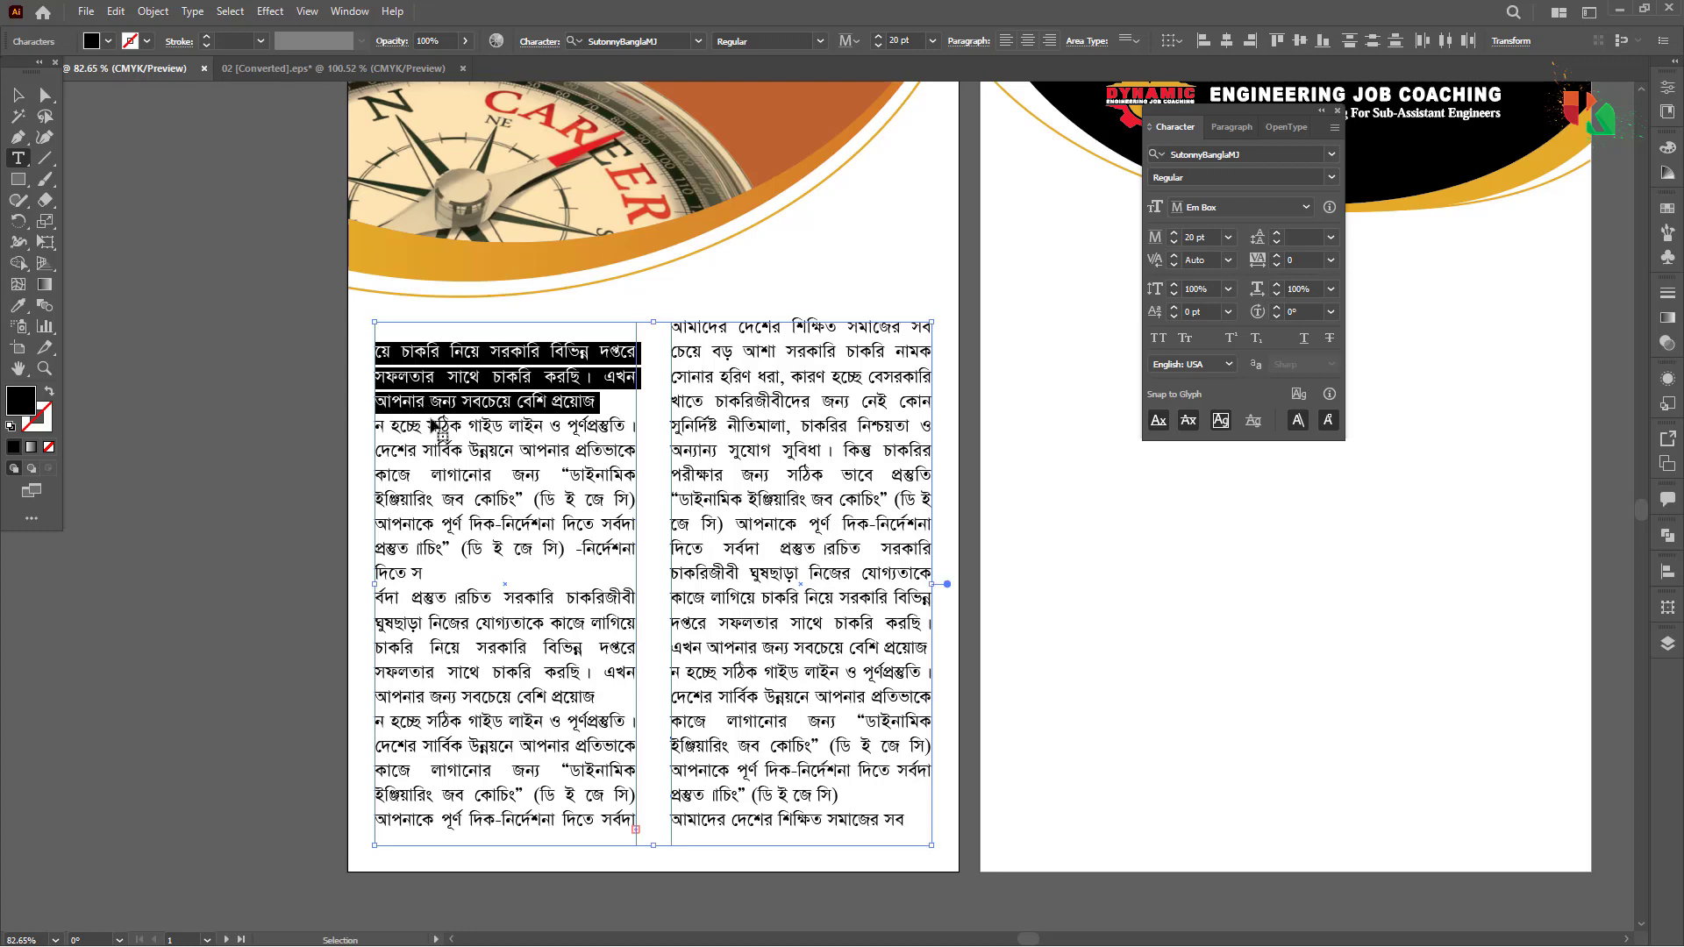
double_click(474, 446)
triple_click(474, 445)
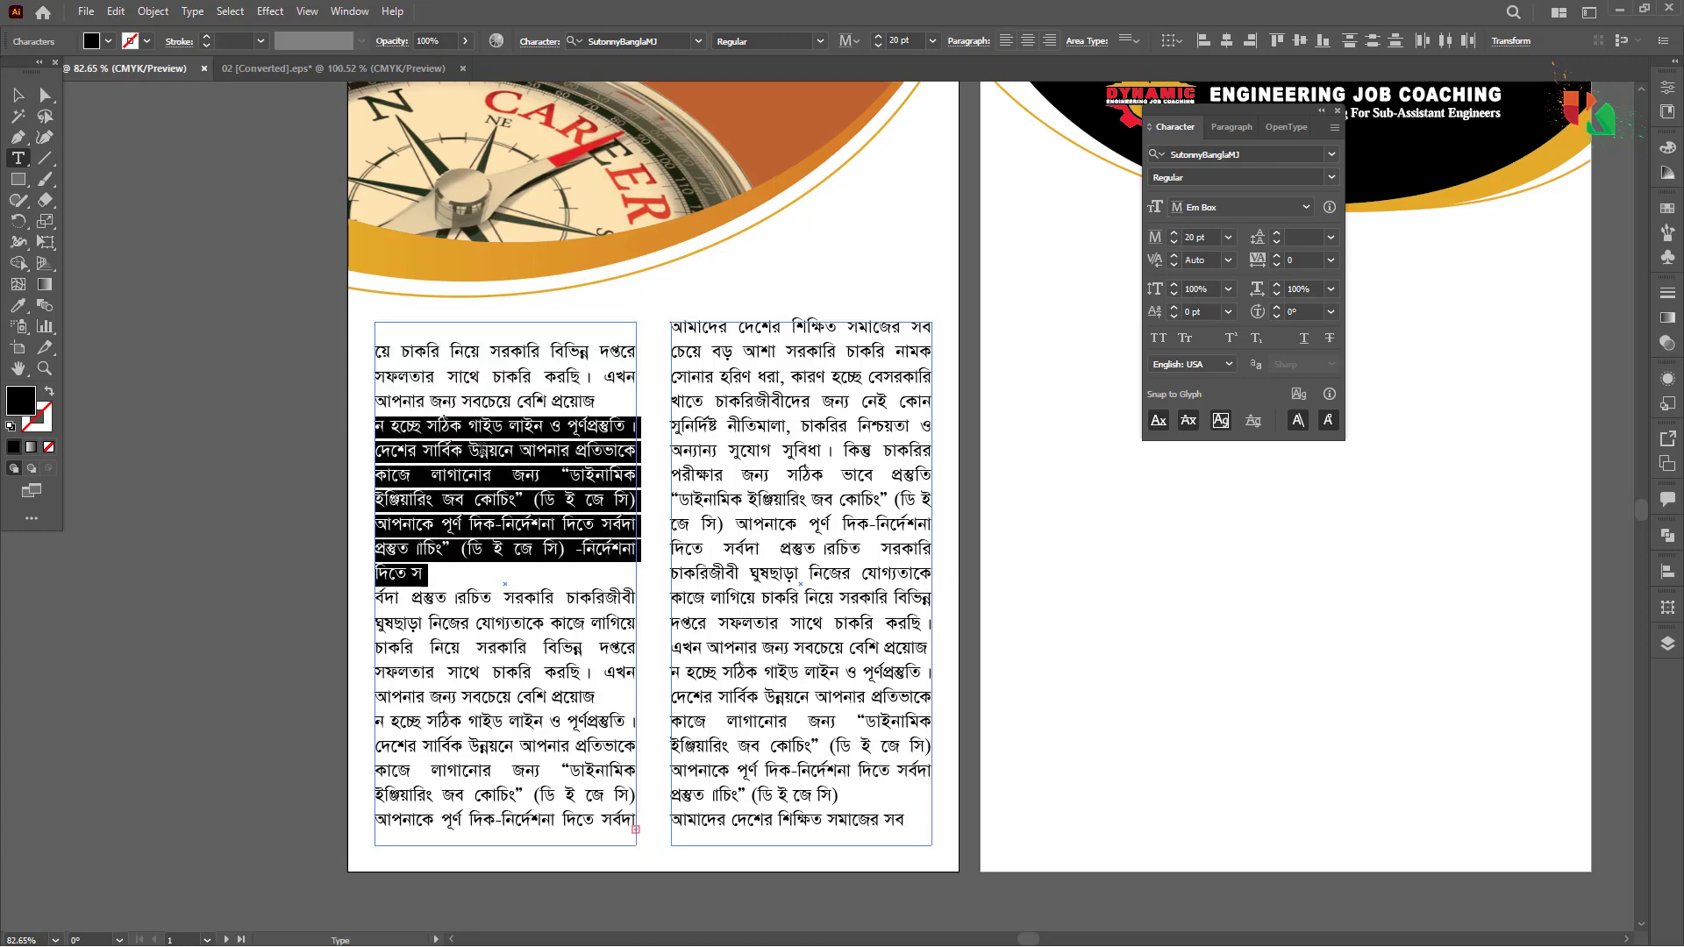
key(BackSpace)
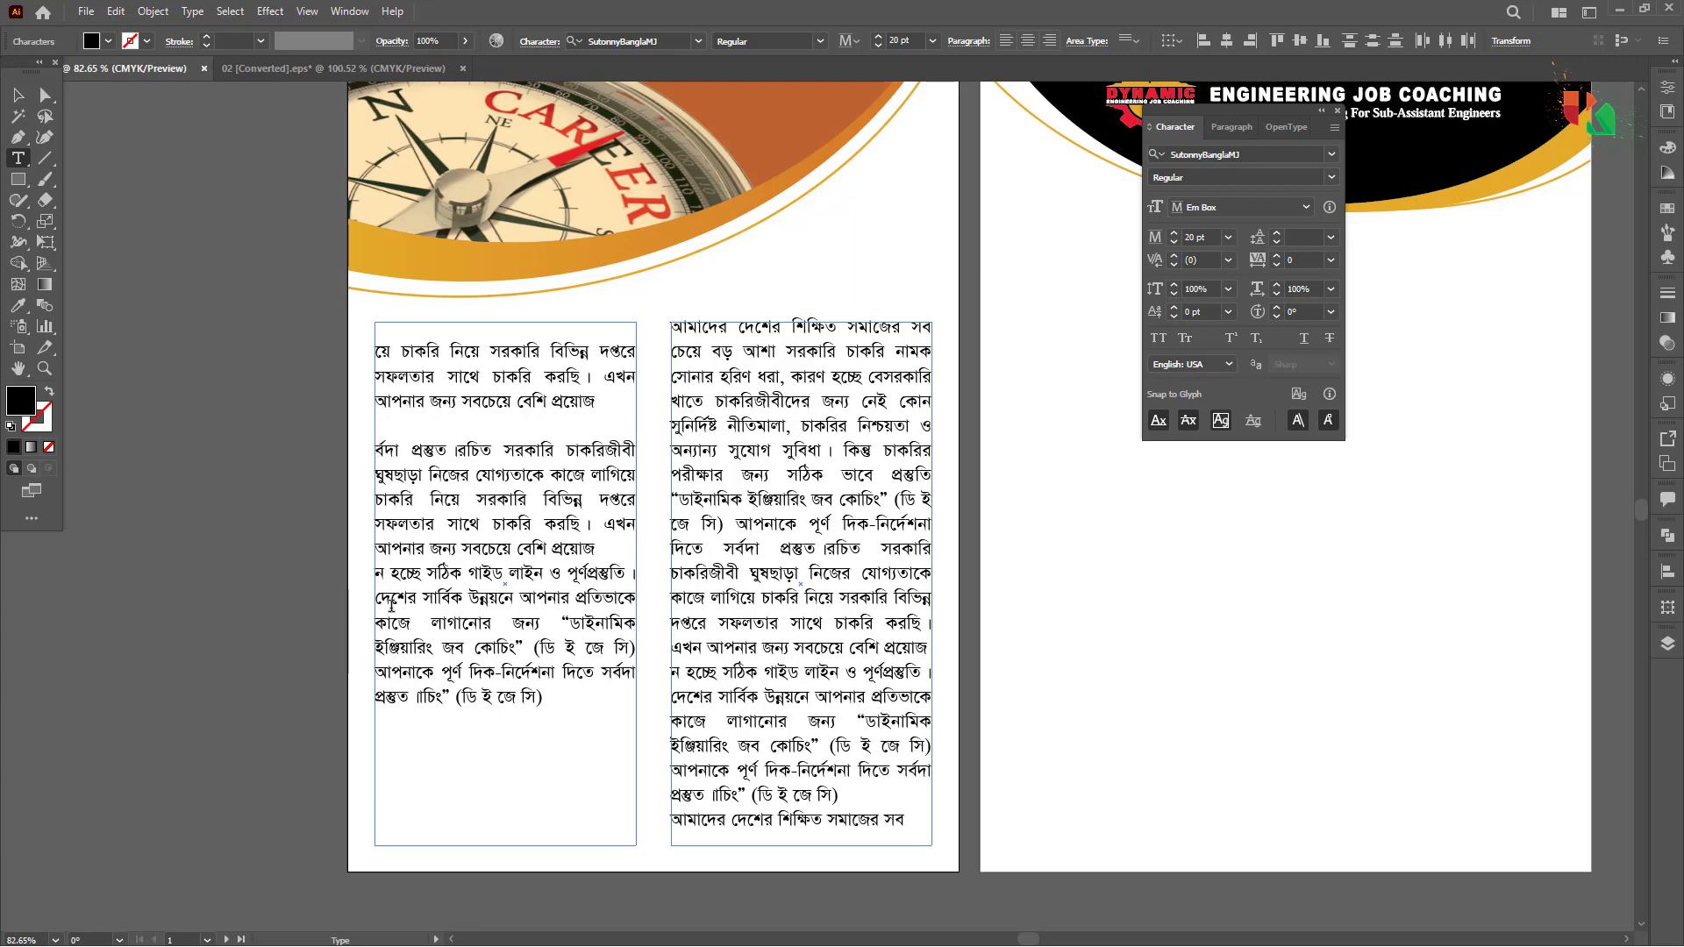
triple_click(801, 612)
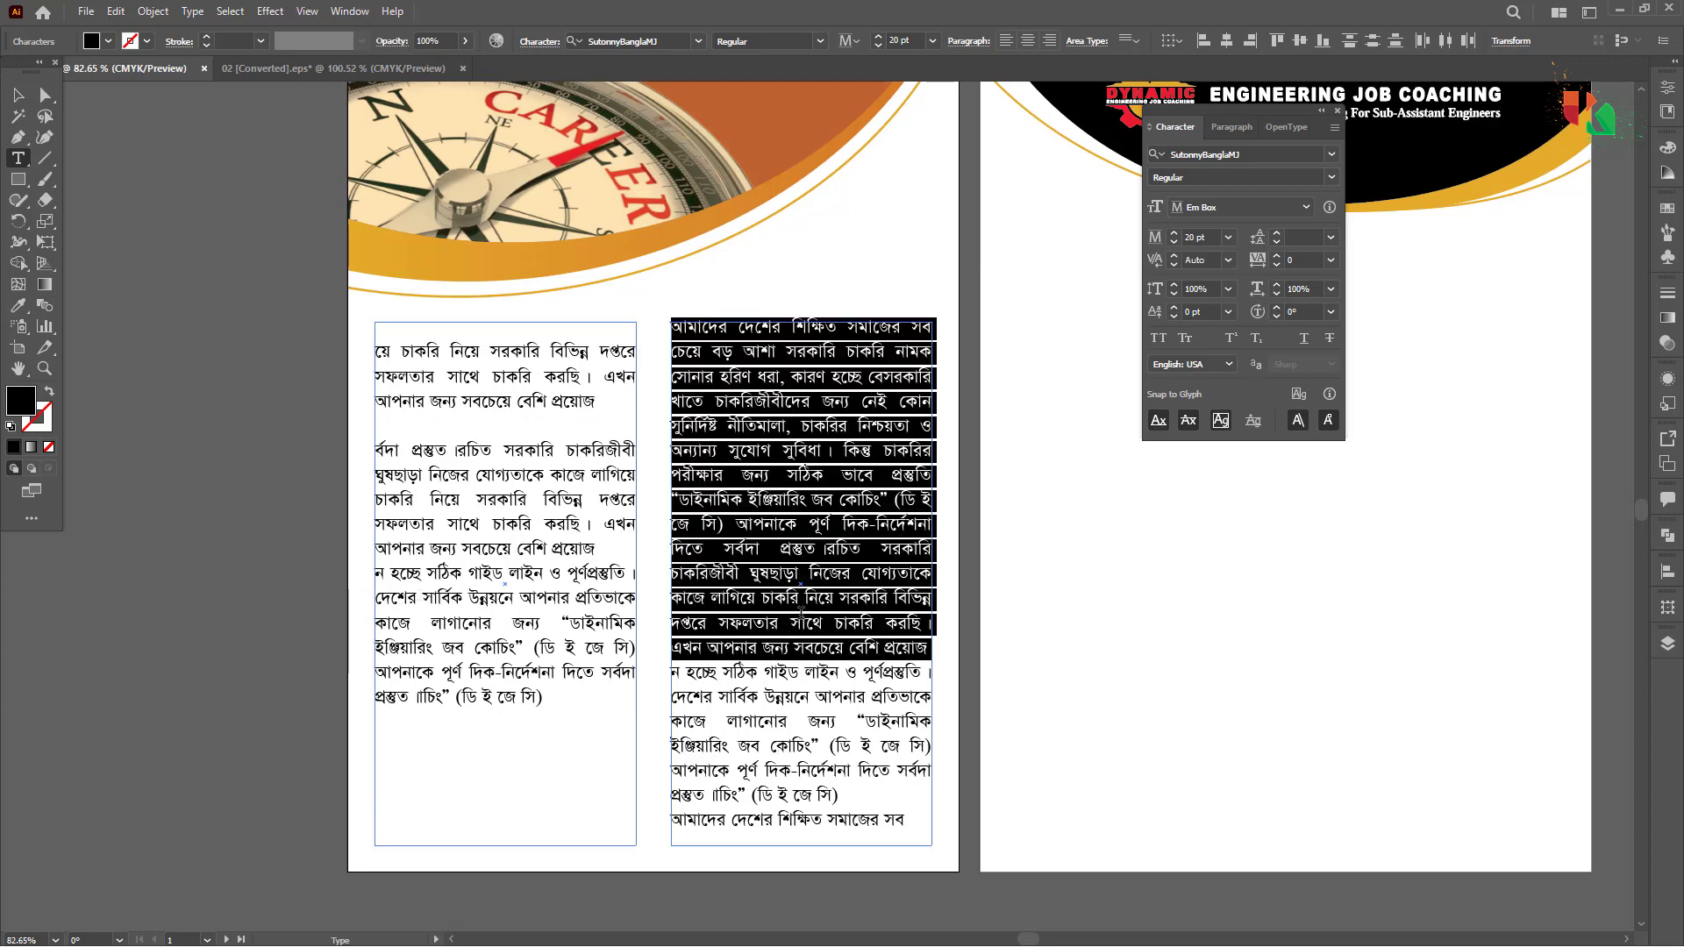
key(ctrl+z)
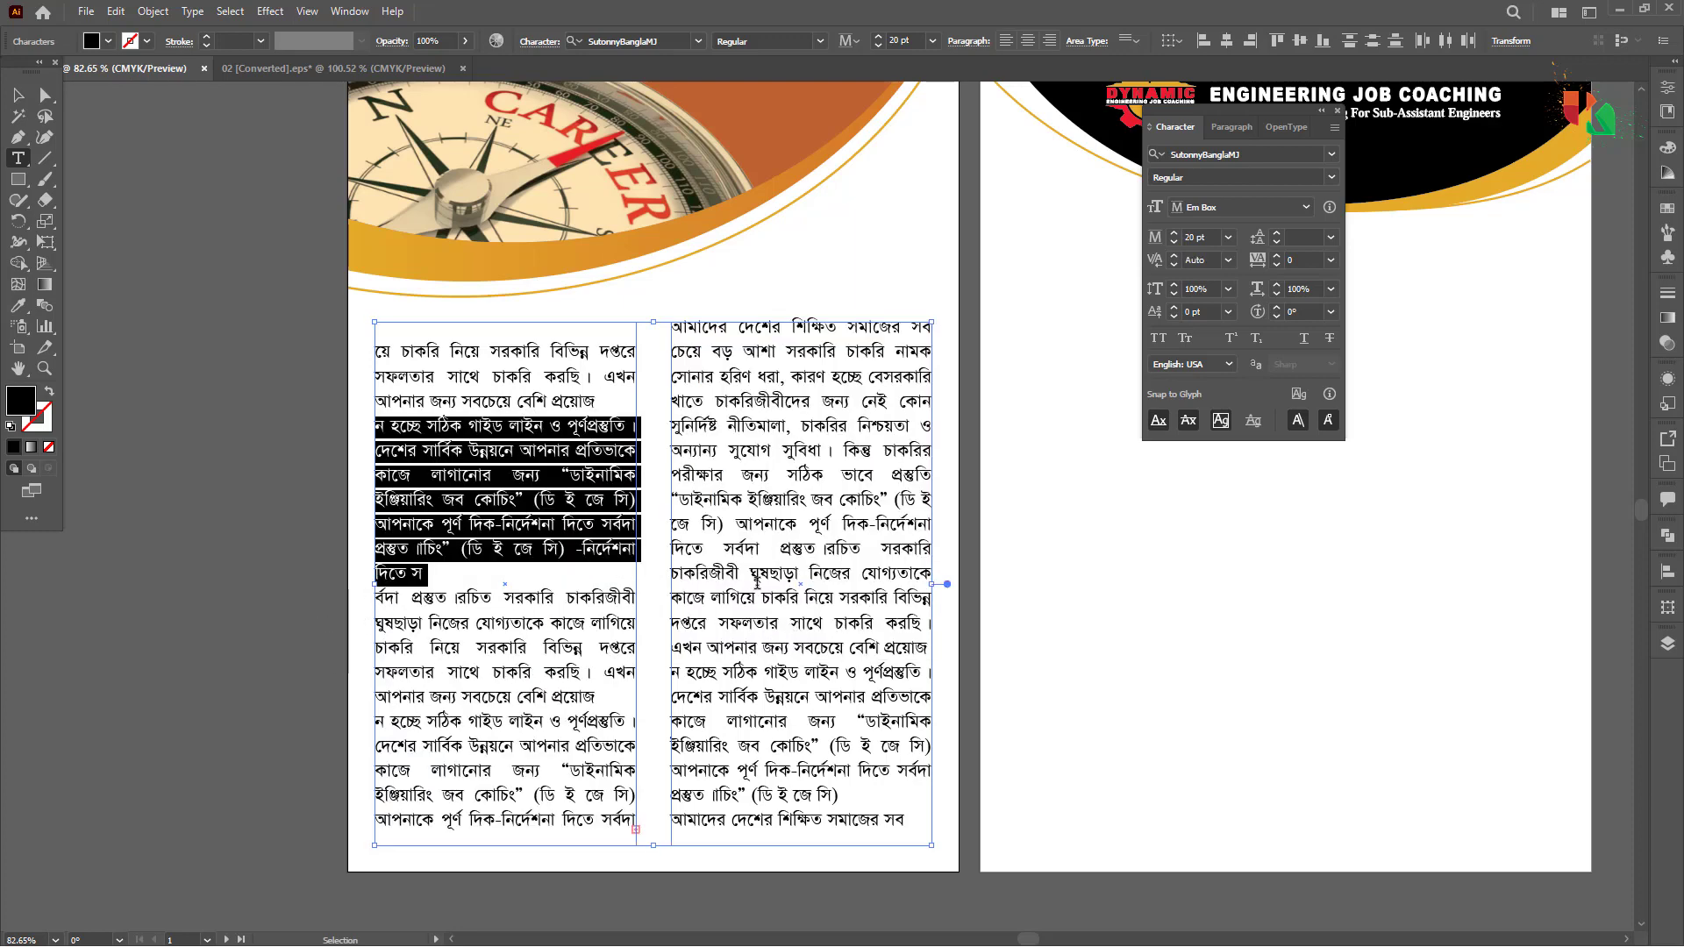
Step: Delete the right column's first paragraph and insert random Bangla filler characters at two places in the left column
triple_click(769, 518)
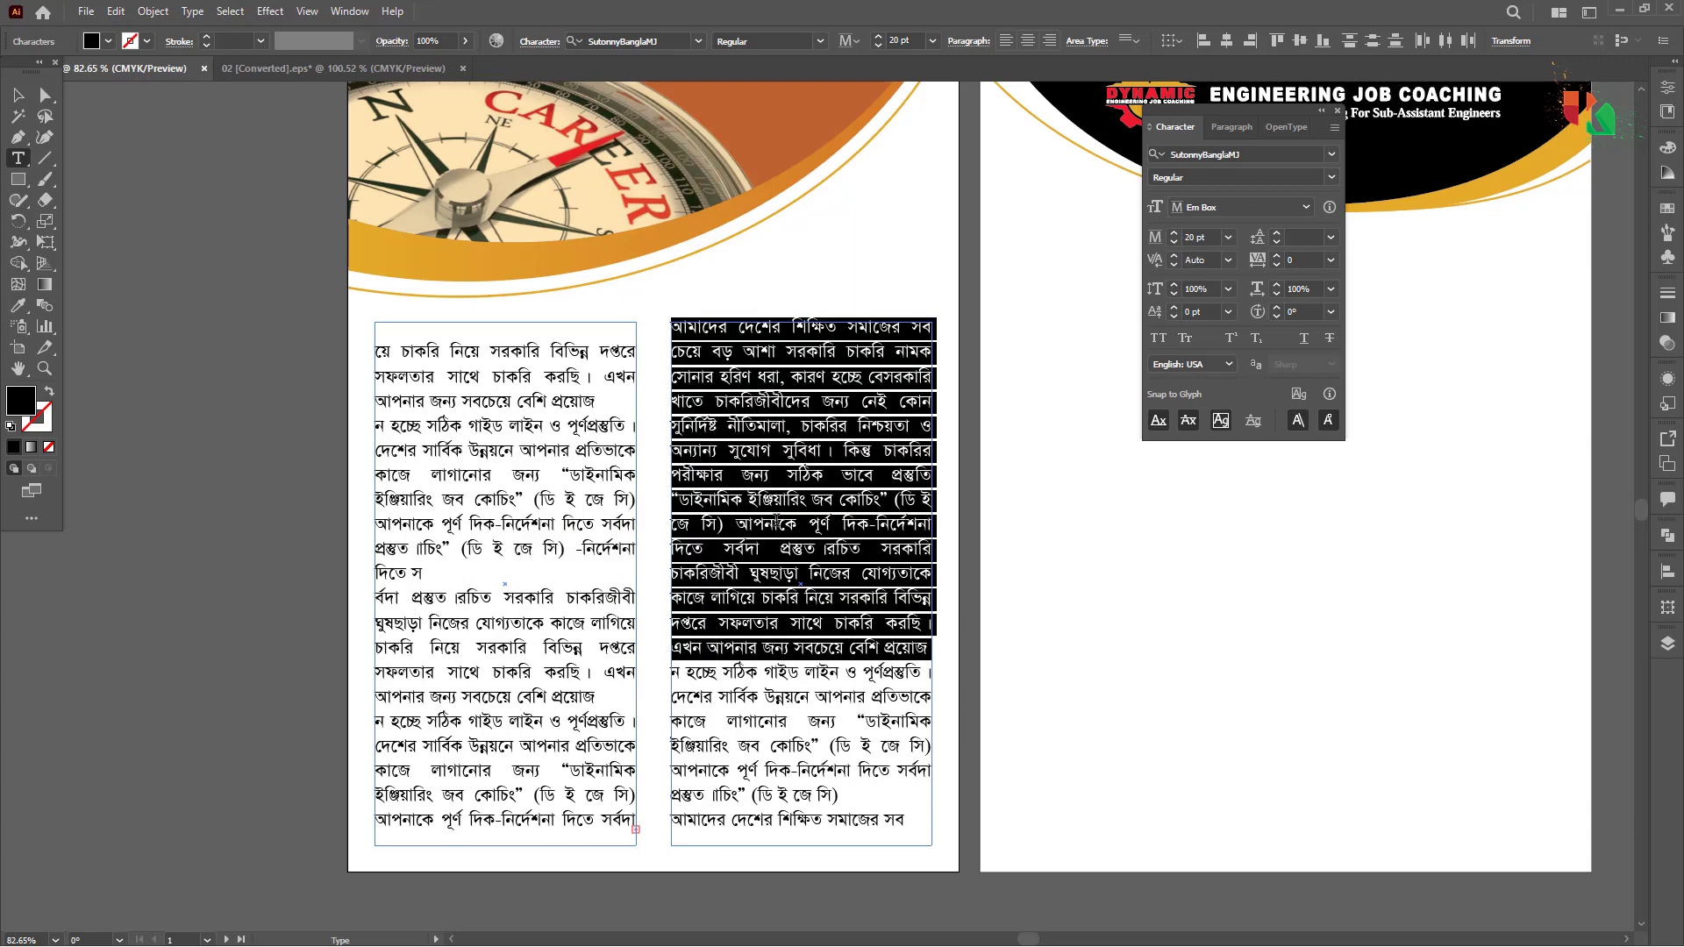
key(BackSpace)
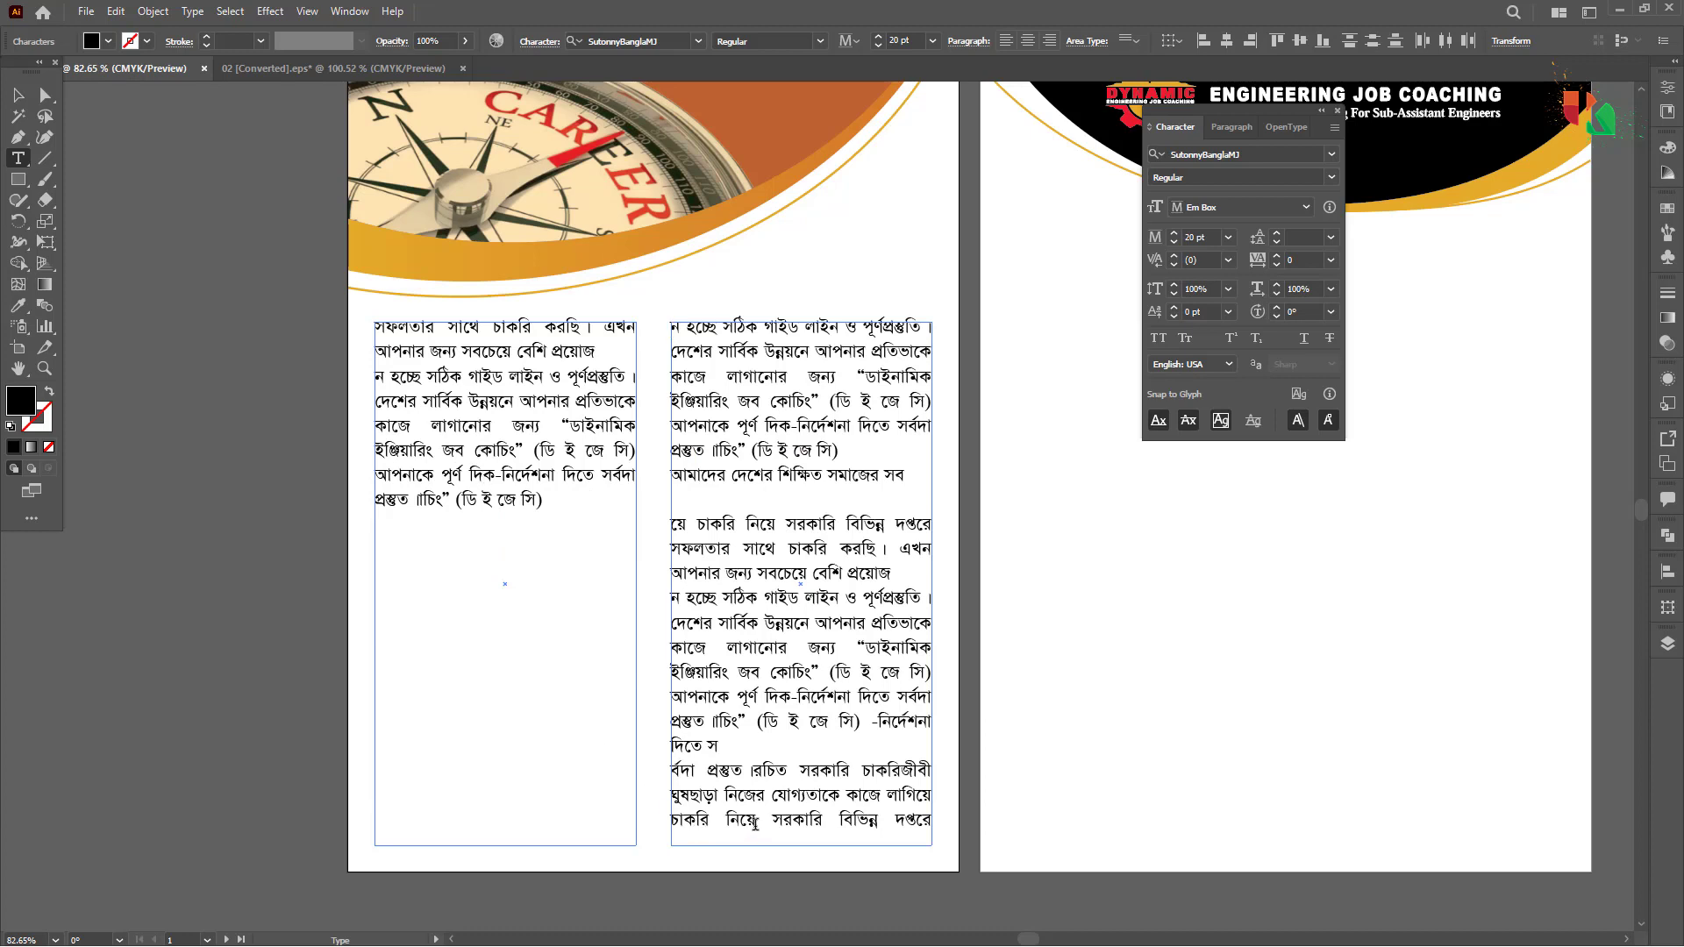
text(ফষশলভশষফলভফষশভলফষশভলফশভলফশভলফশষভল)
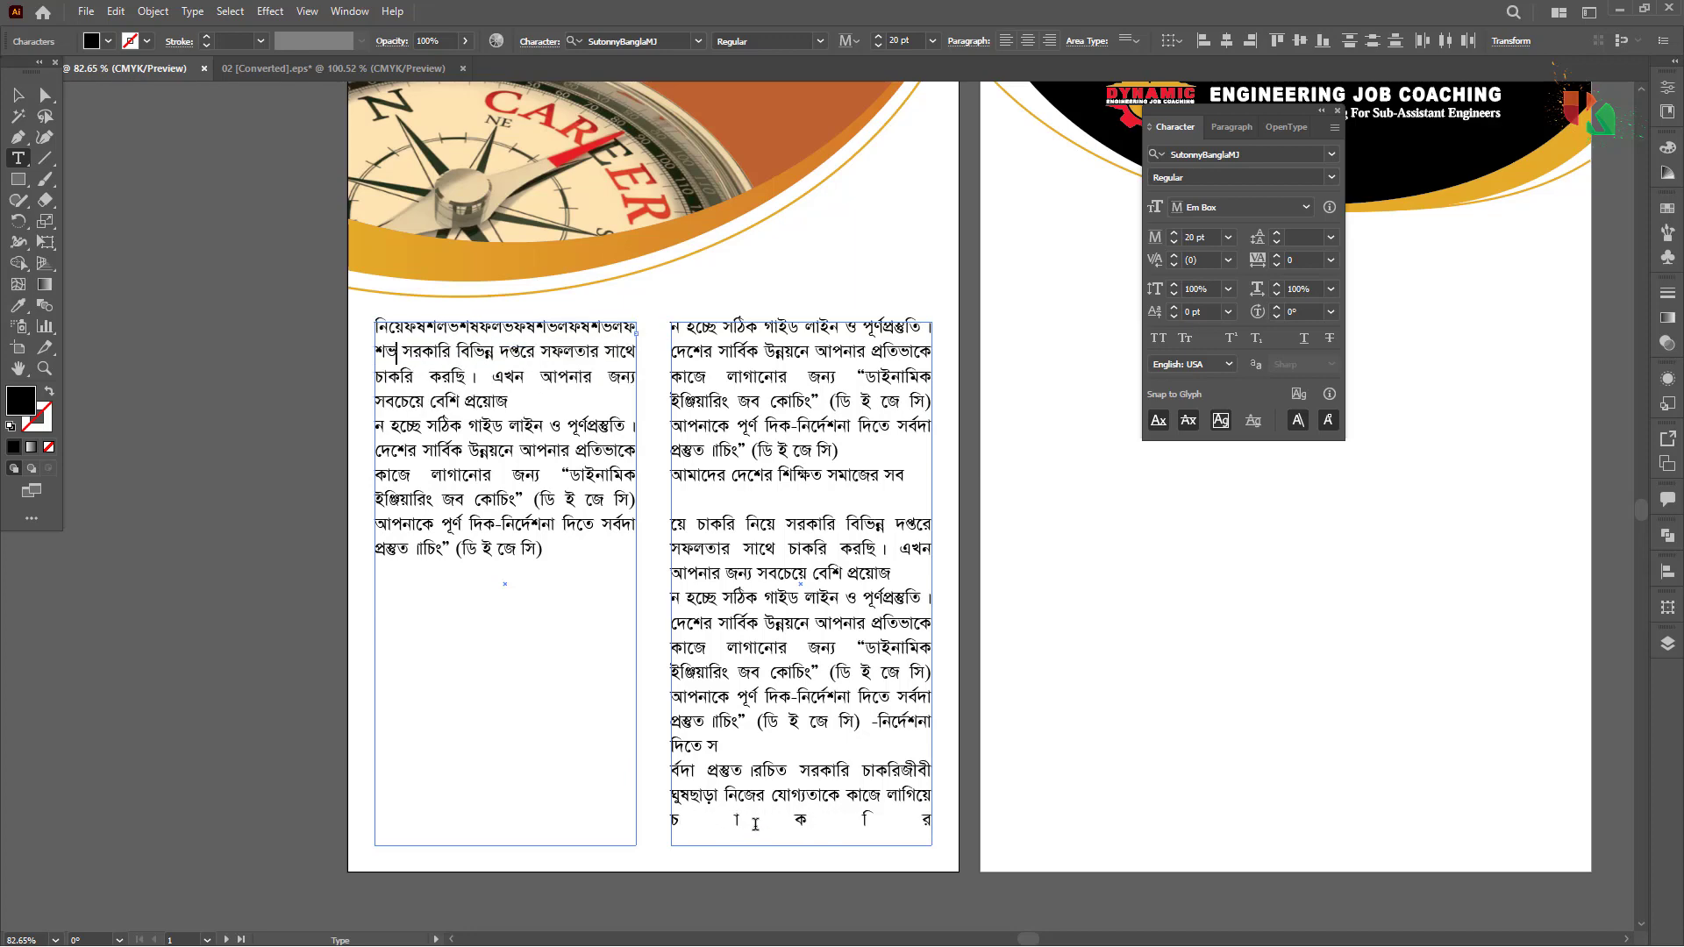
text(ফশষভলফশষভলফশভলফভষশলভষশভফল)
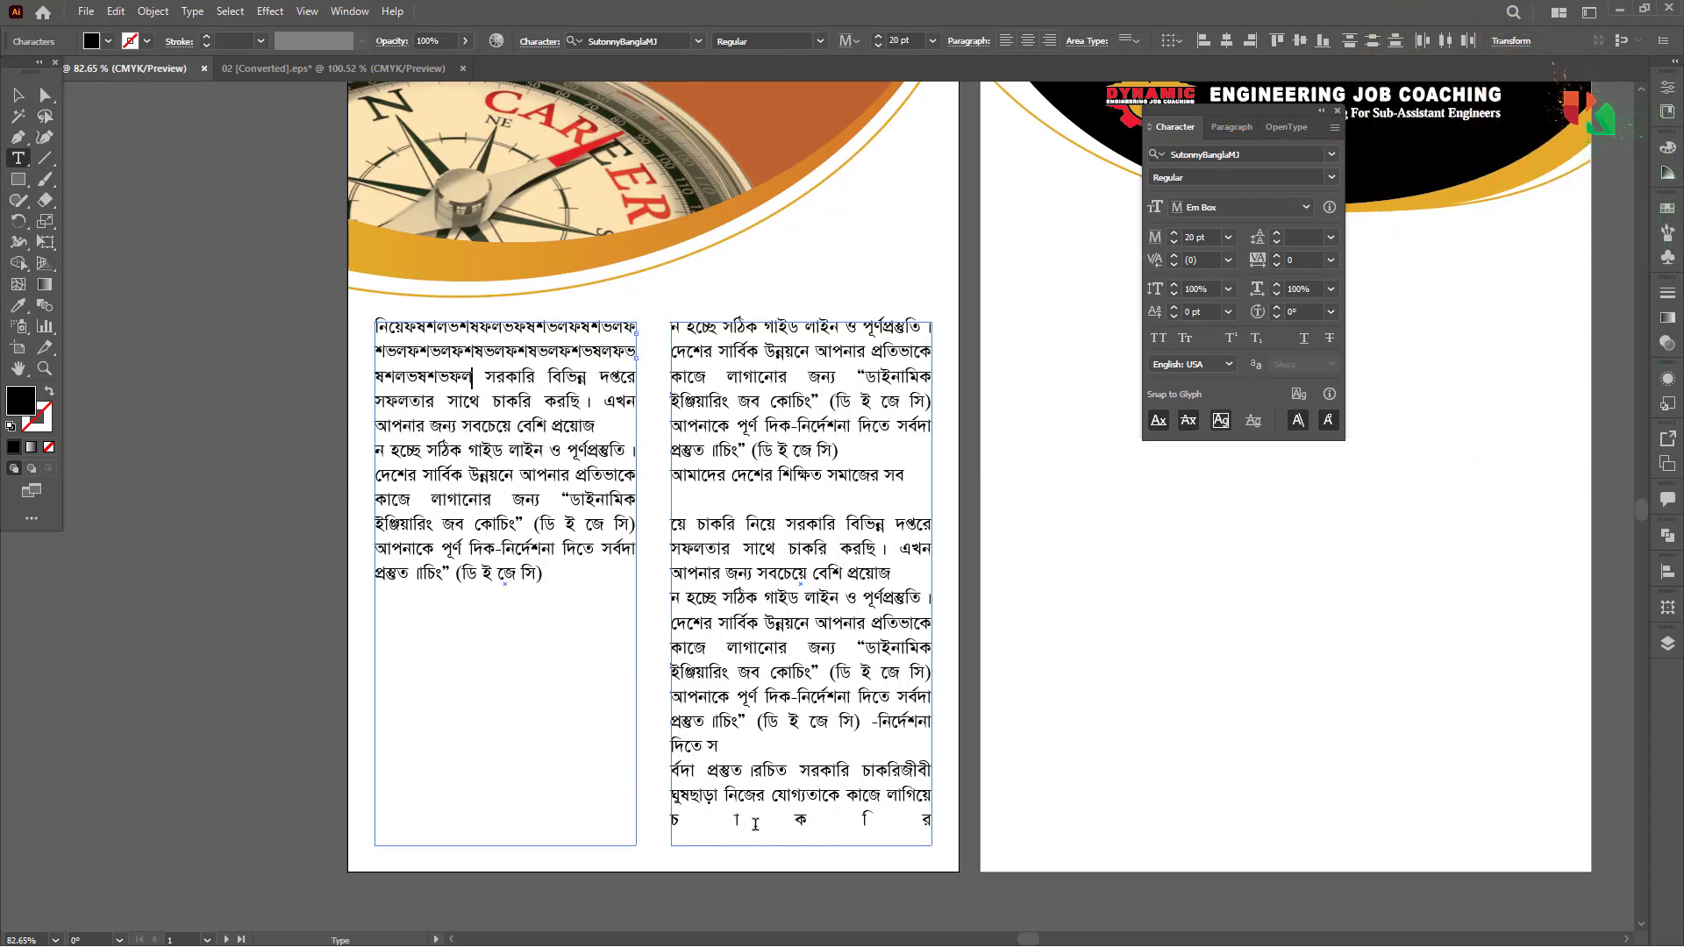
click(518, 541)
text(ংলহফষশলফংষশফলংফলংশষফলংষশফলংষফশলংফষশ)
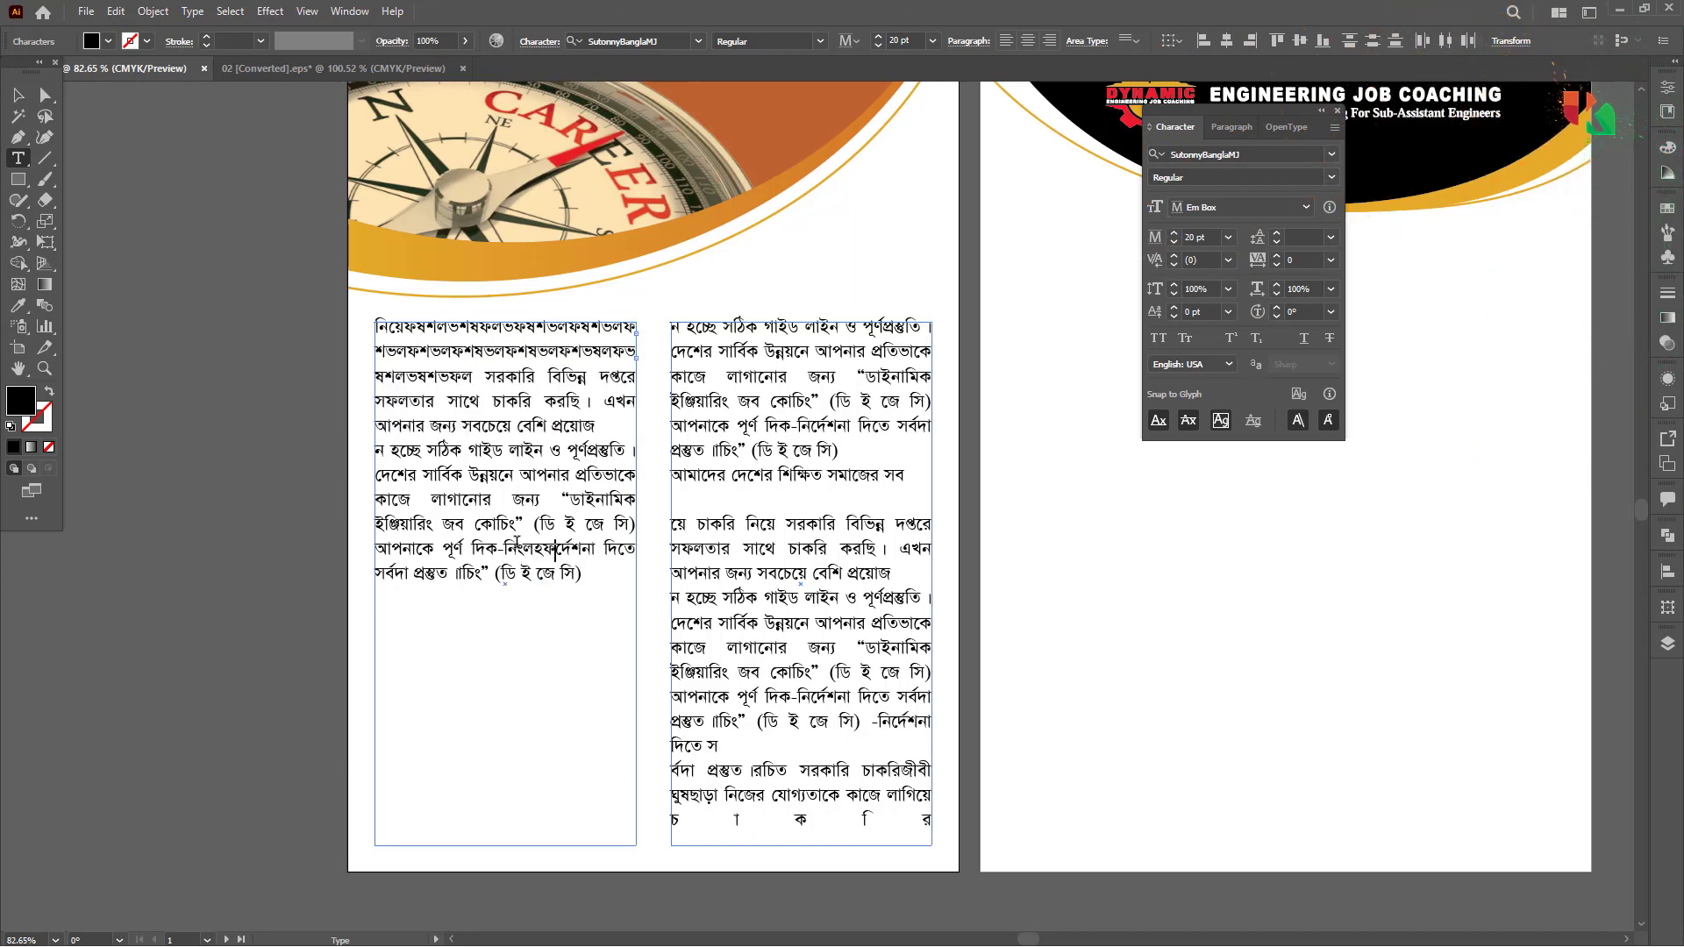
text(ংলফষংশফলর্দেশনা)
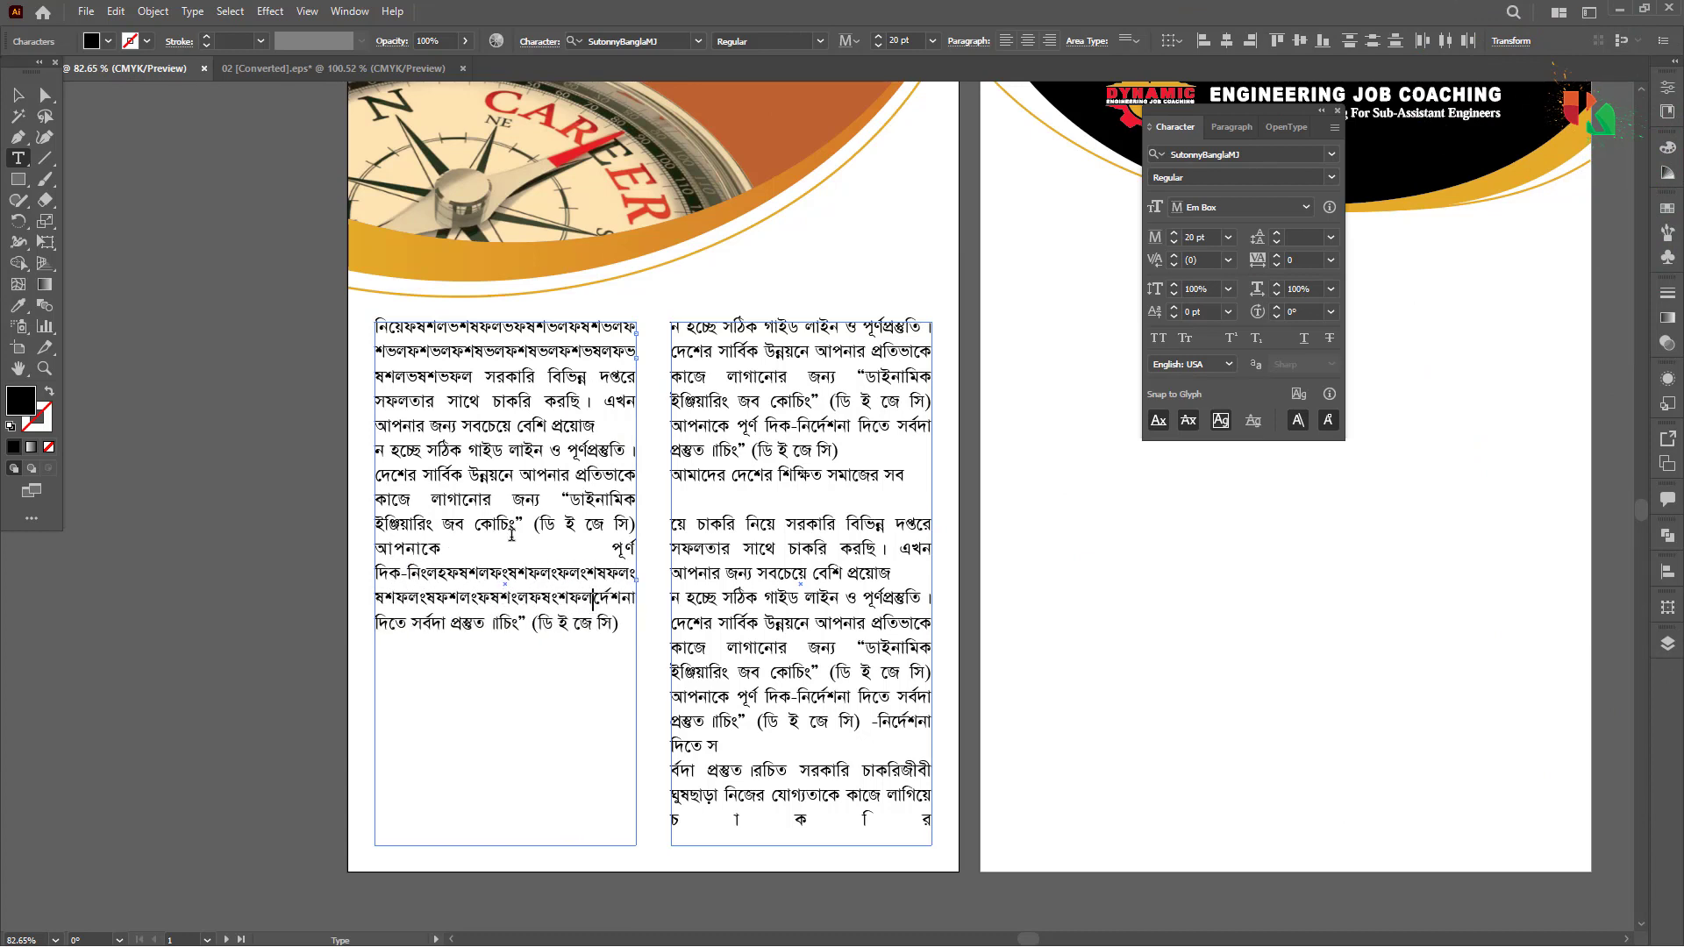
Step: Undo the filler text, the paragraph deletions, the frame threading and the latest line-break removal
key(ctrl+z)
key(ctrl+z)
key(ctrl+z)
key(ctrl+z)
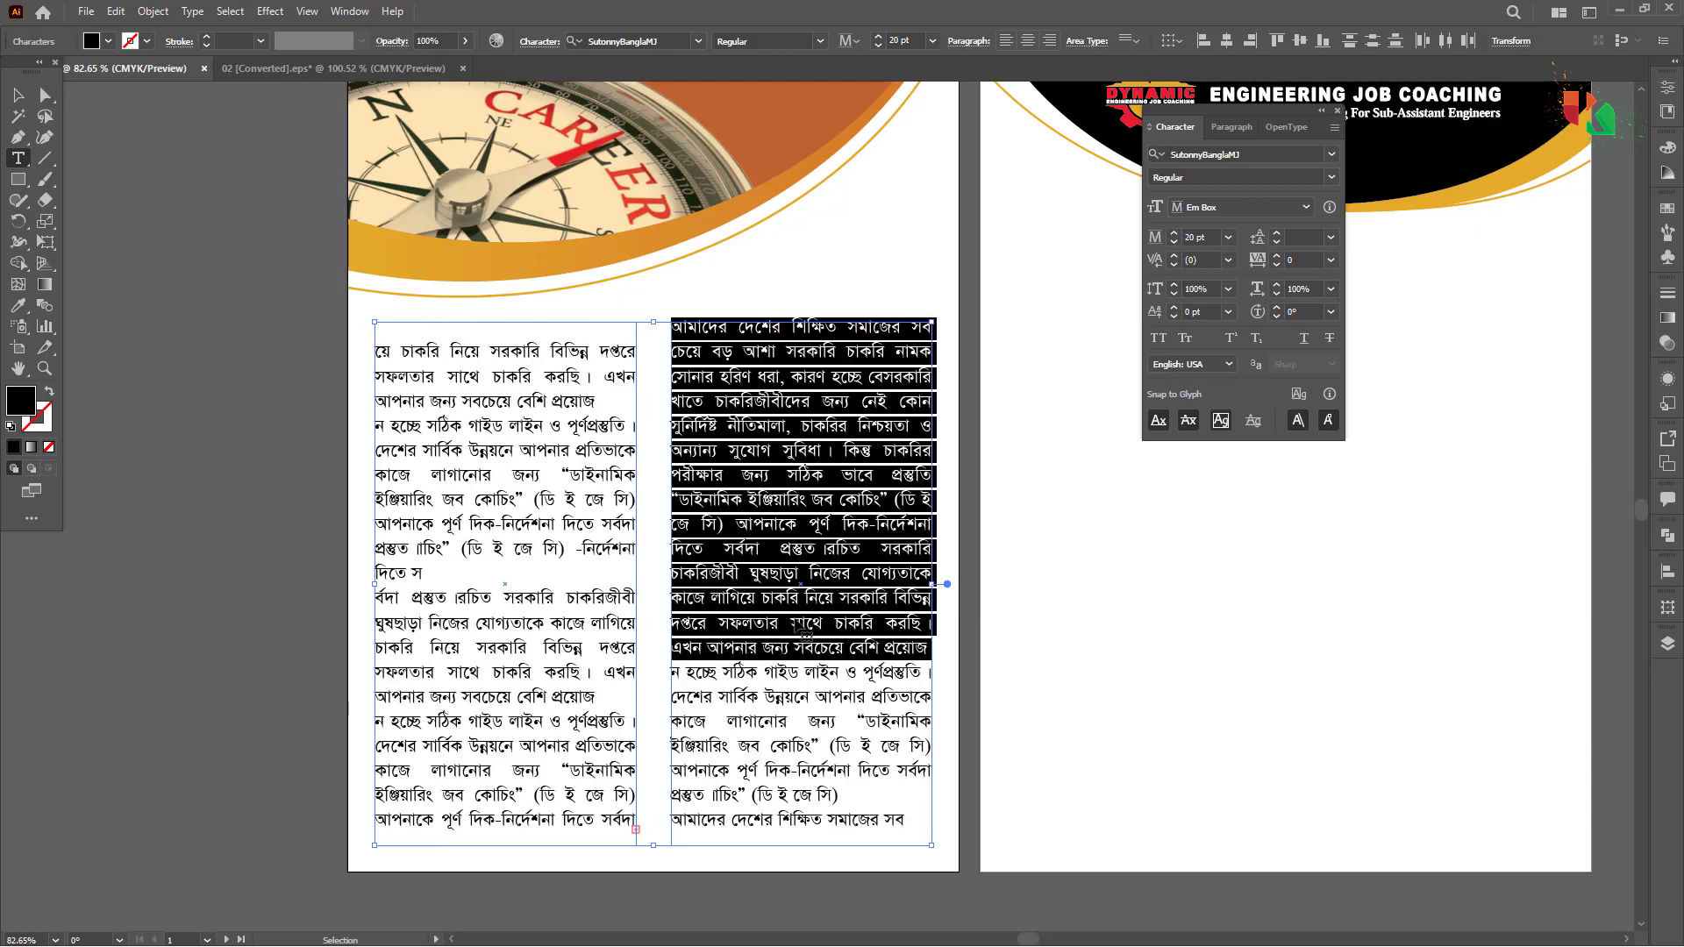
key(ctrl+z)
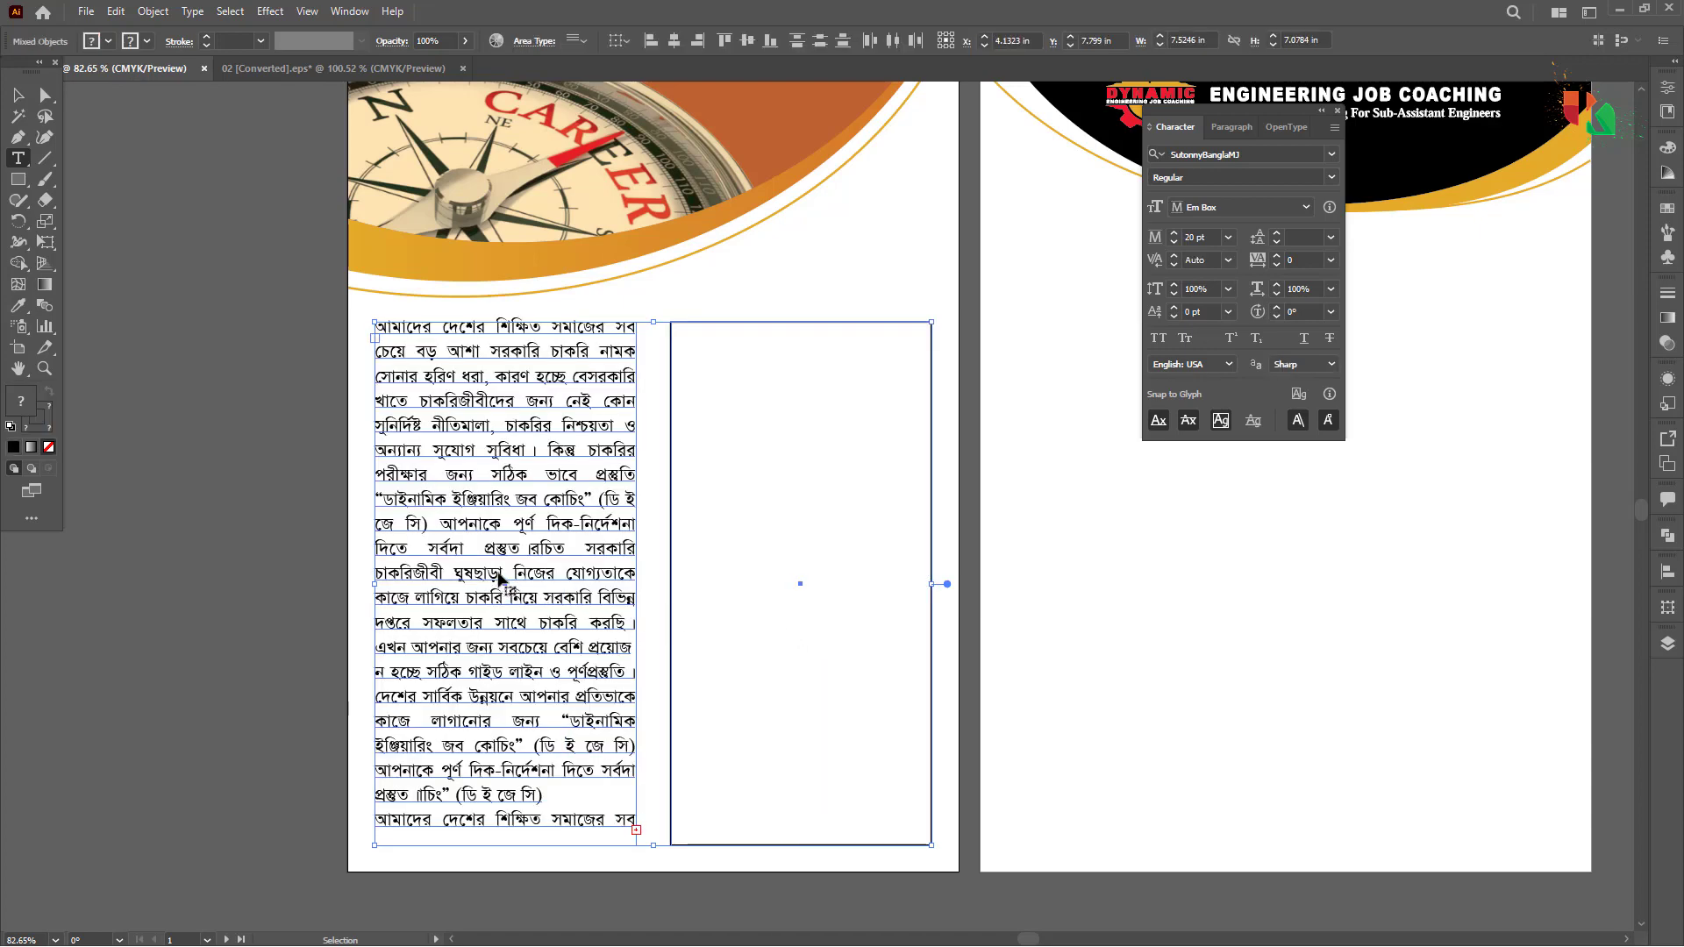
key(ctrl+z)
key(ctrl+z)
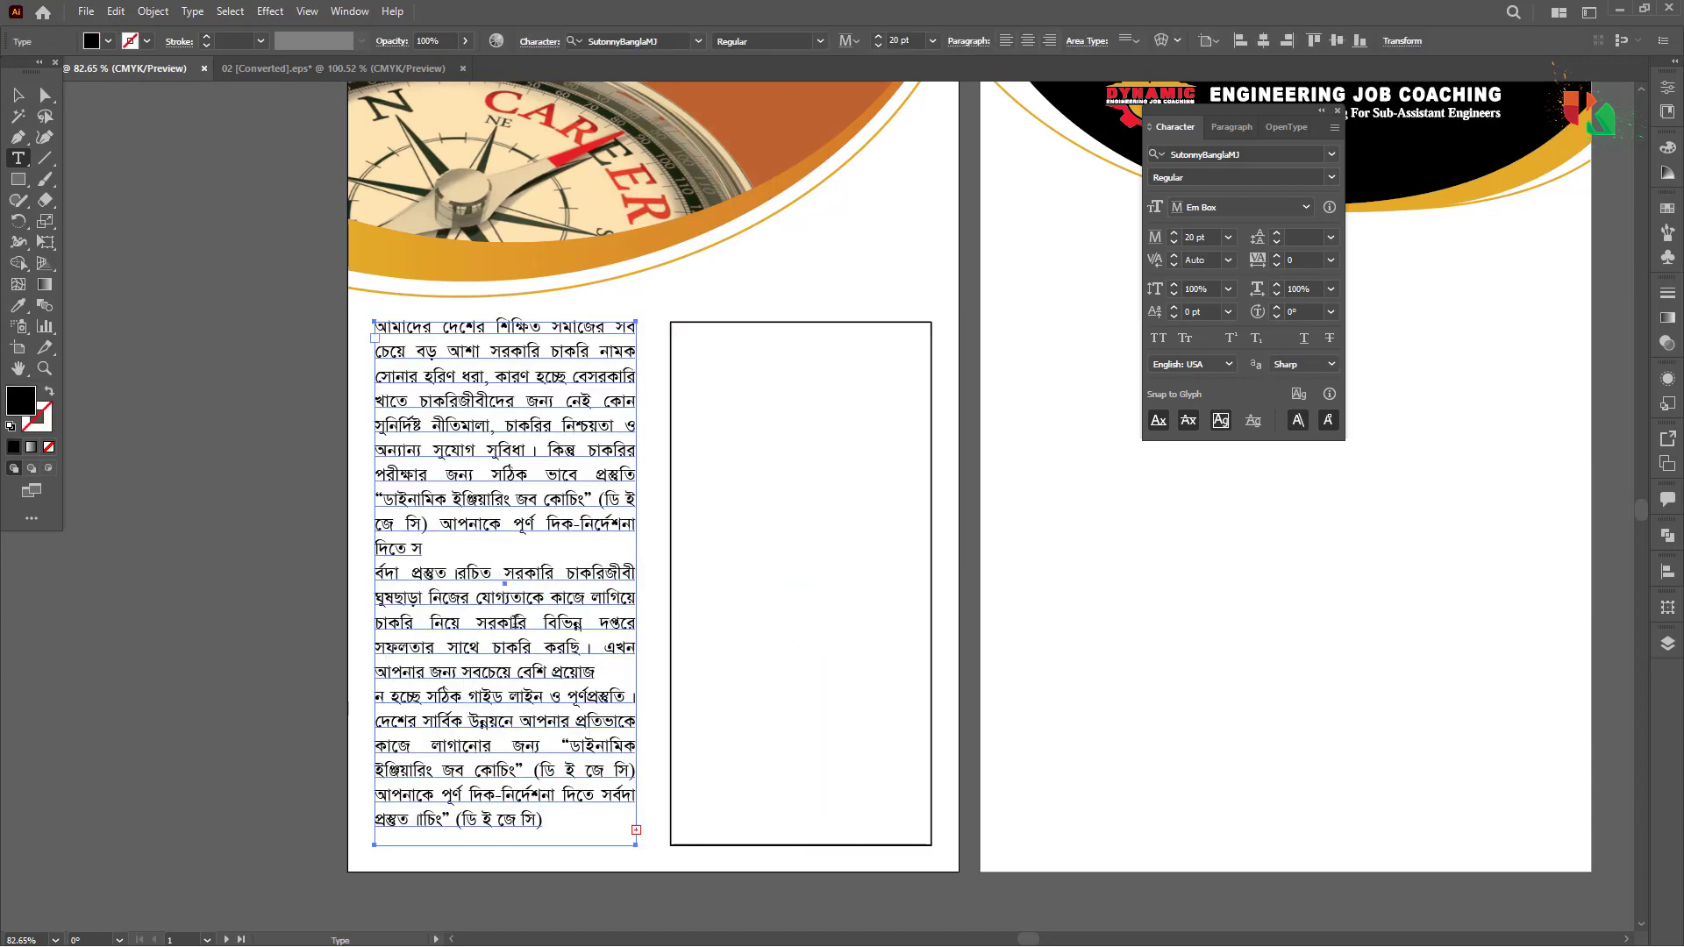
Step: Remove the left text frame from the first page, keeping the empty right rectangle in place
key(v)
click(671, 509)
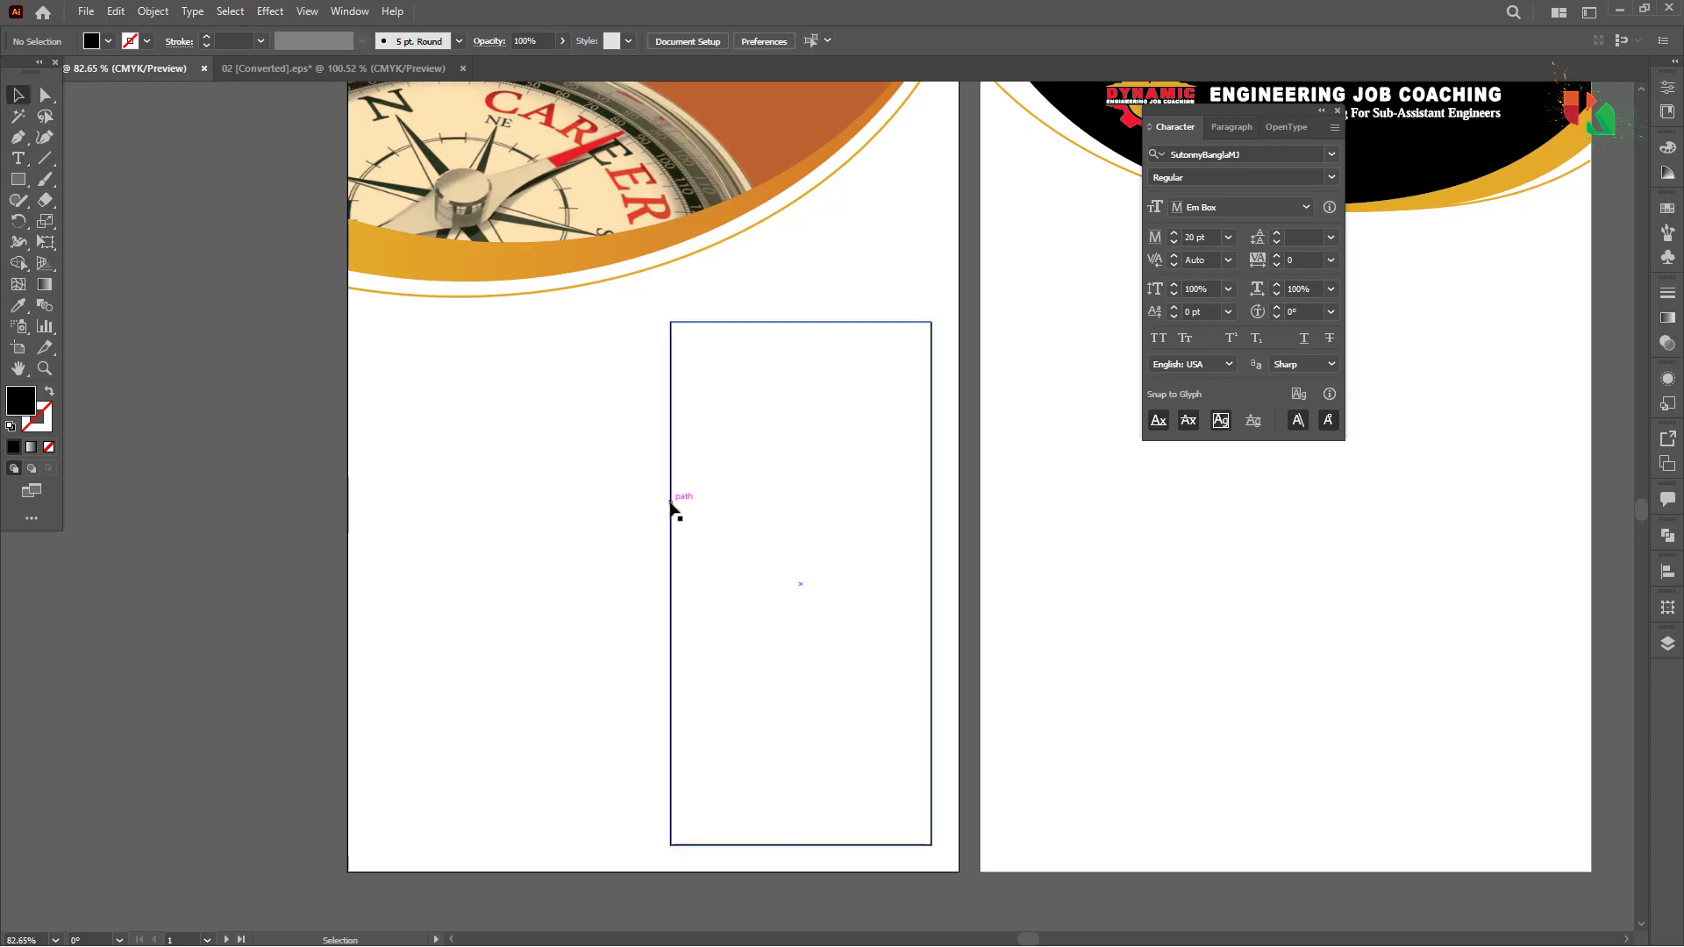
drag(671, 503, 671, 450)
key(ctrl+z)
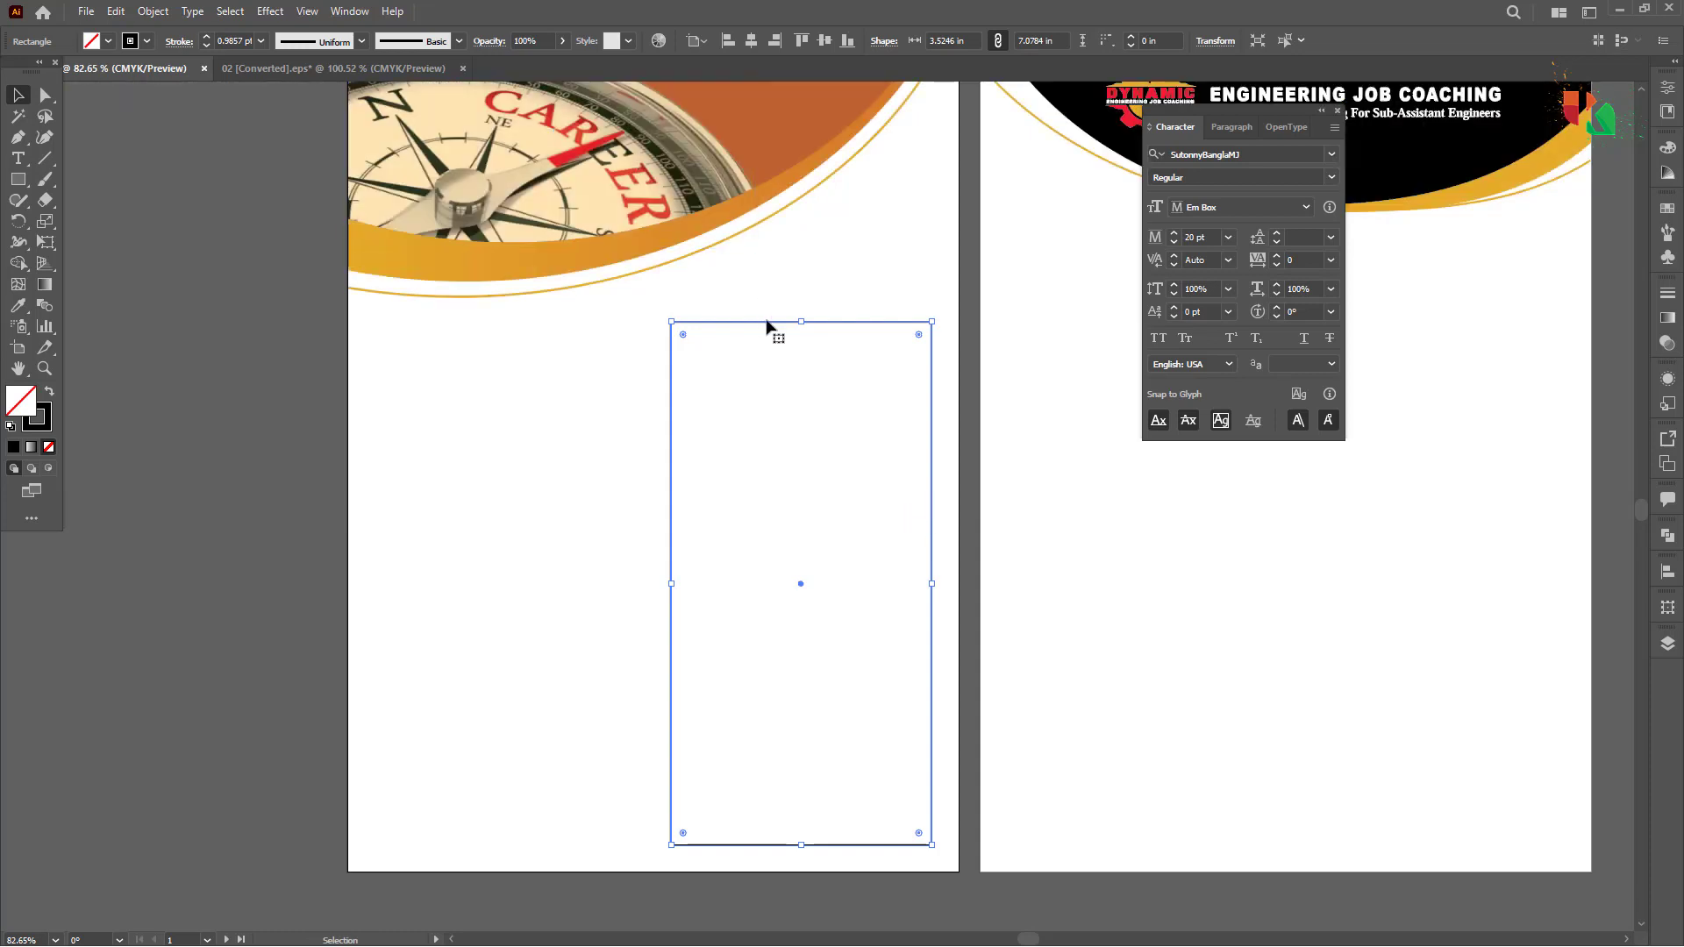
Step: Place a copy of the right rectangle in the left column position, level with the original
drag(729, 330, 494, 347)
drag(465, 346, 477, 345)
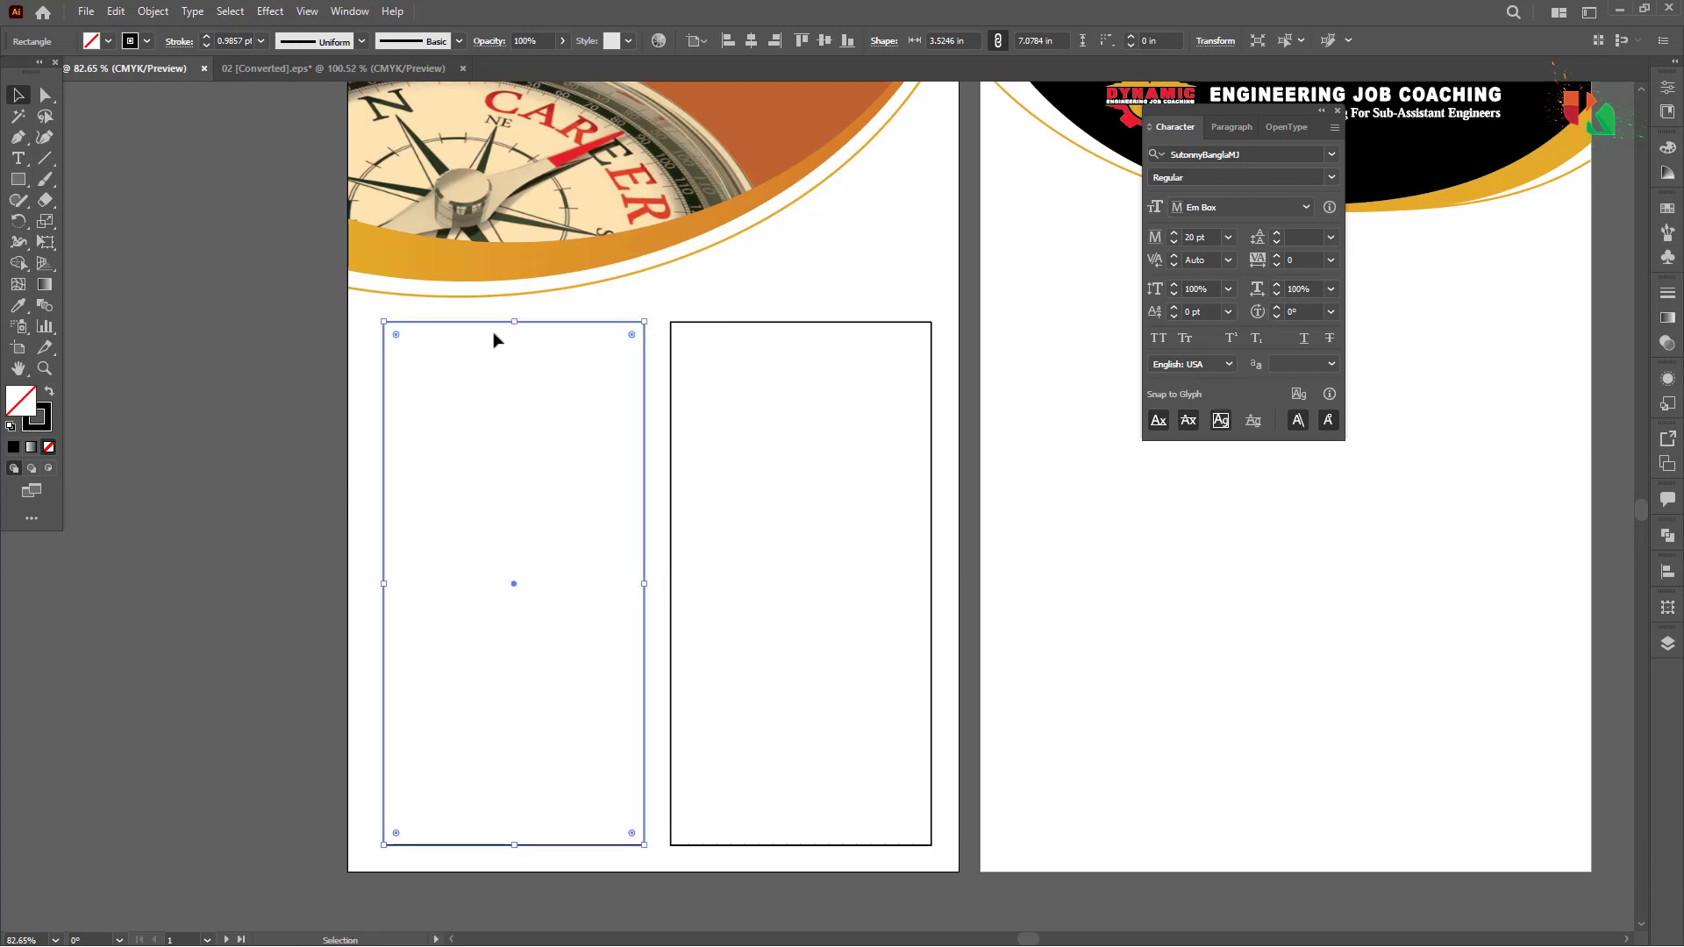
Step: Delete both column rectangles and draw a new left column rectangle about 3.54 in wide and 7.13 in high
drag(589, 383, 735, 451)
key(Delete)
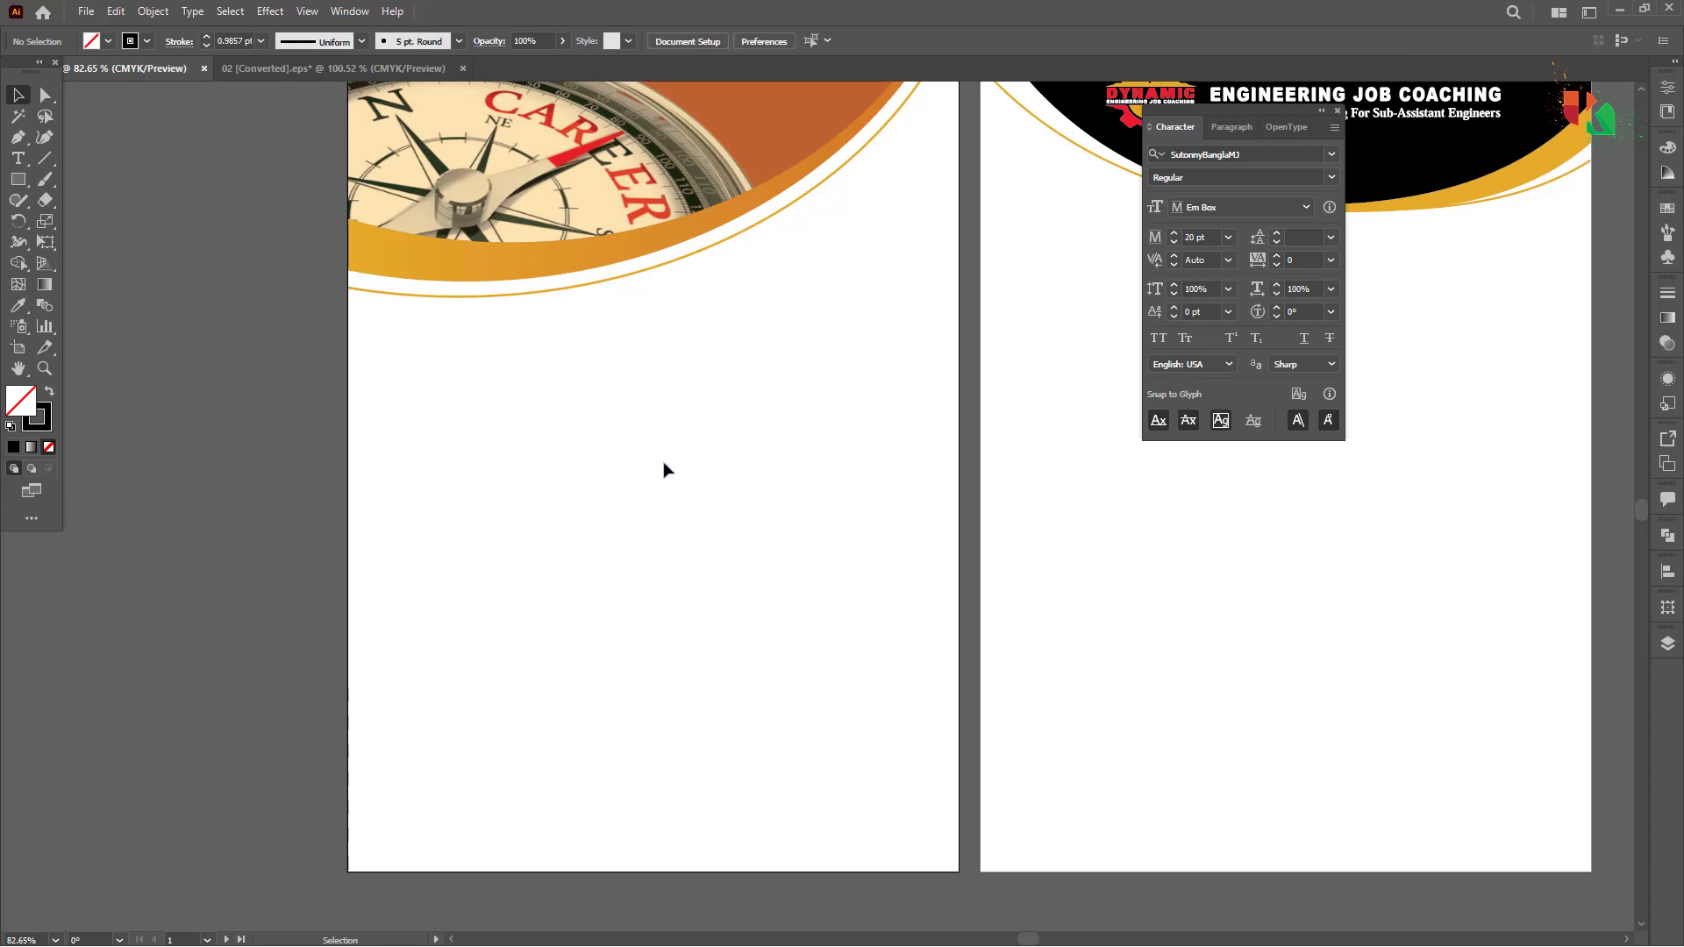
click(18, 179)
drag(382, 322, 645, 848)
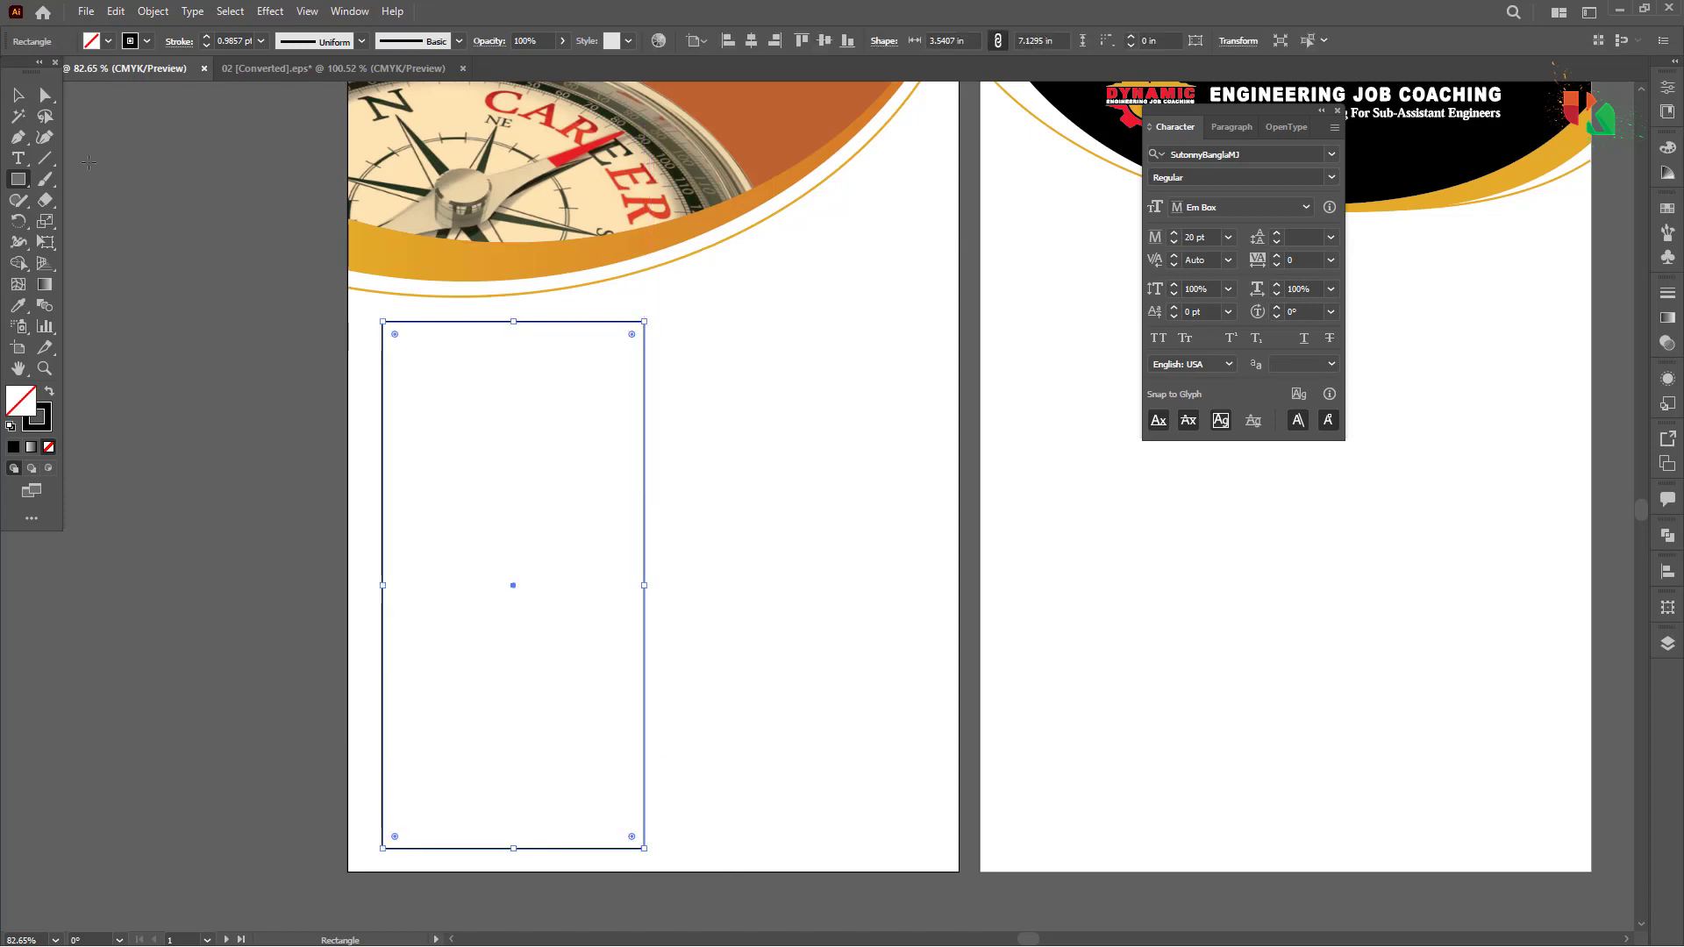
click(17, 106)
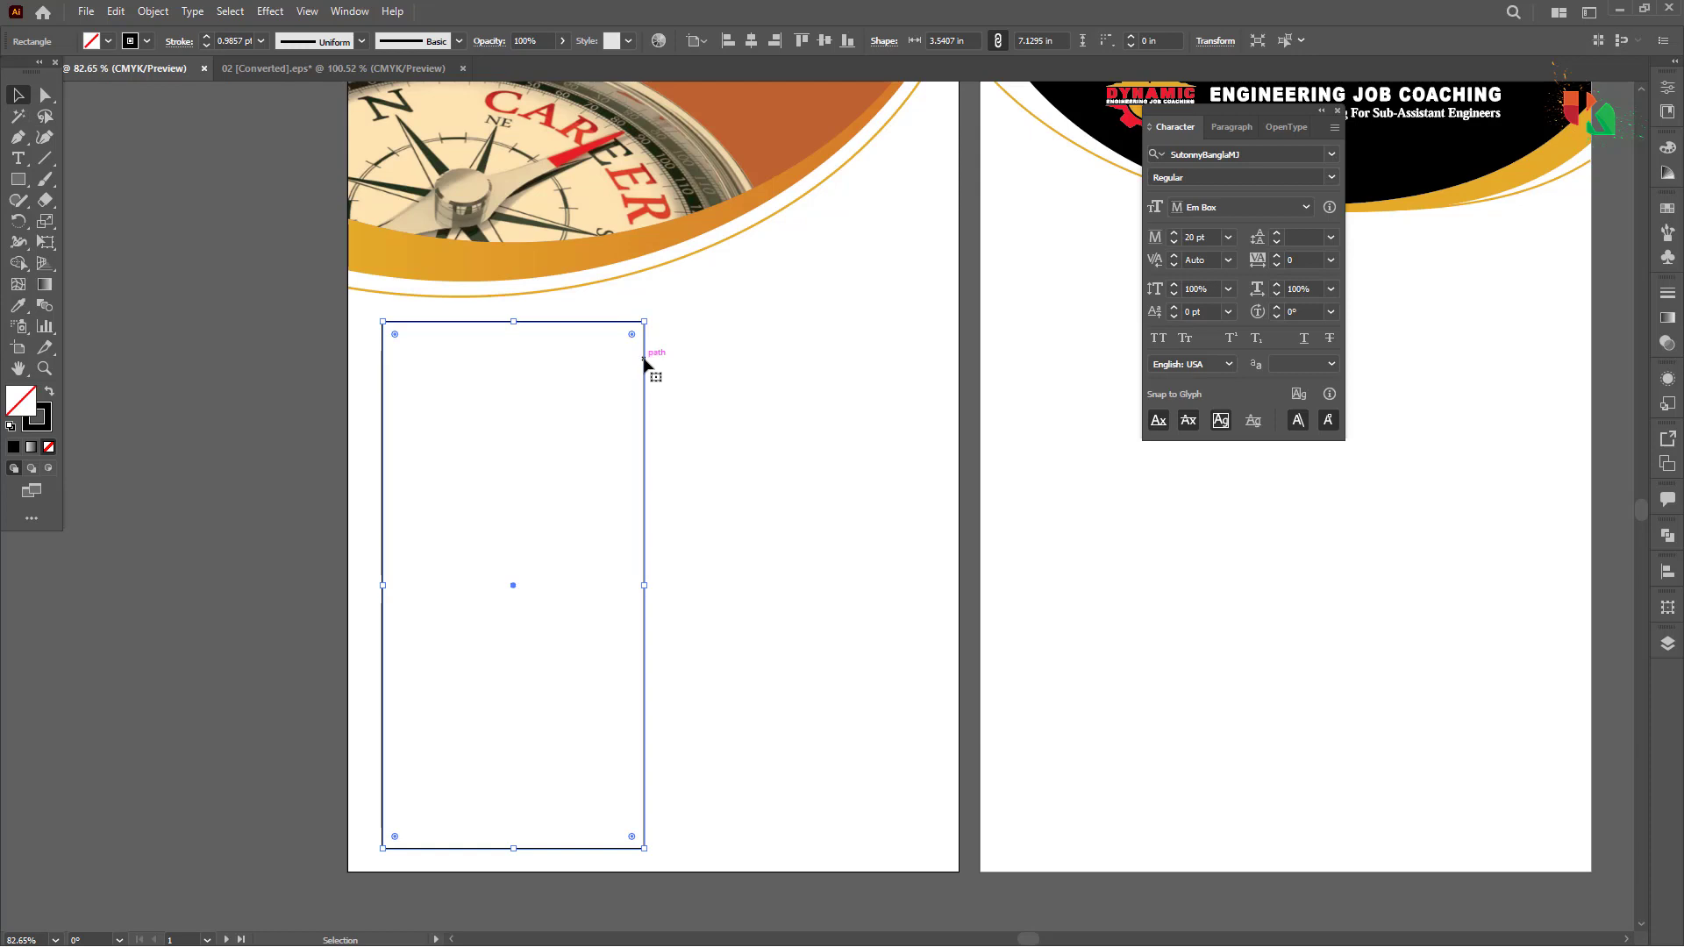
Step: Duplicate the new rectangle horizontally to form the right column frame, leaving a narrow gap between the two
drag(646, 365, 937, 400)
drag(704, 388, 586, 427)
click(476, 382)
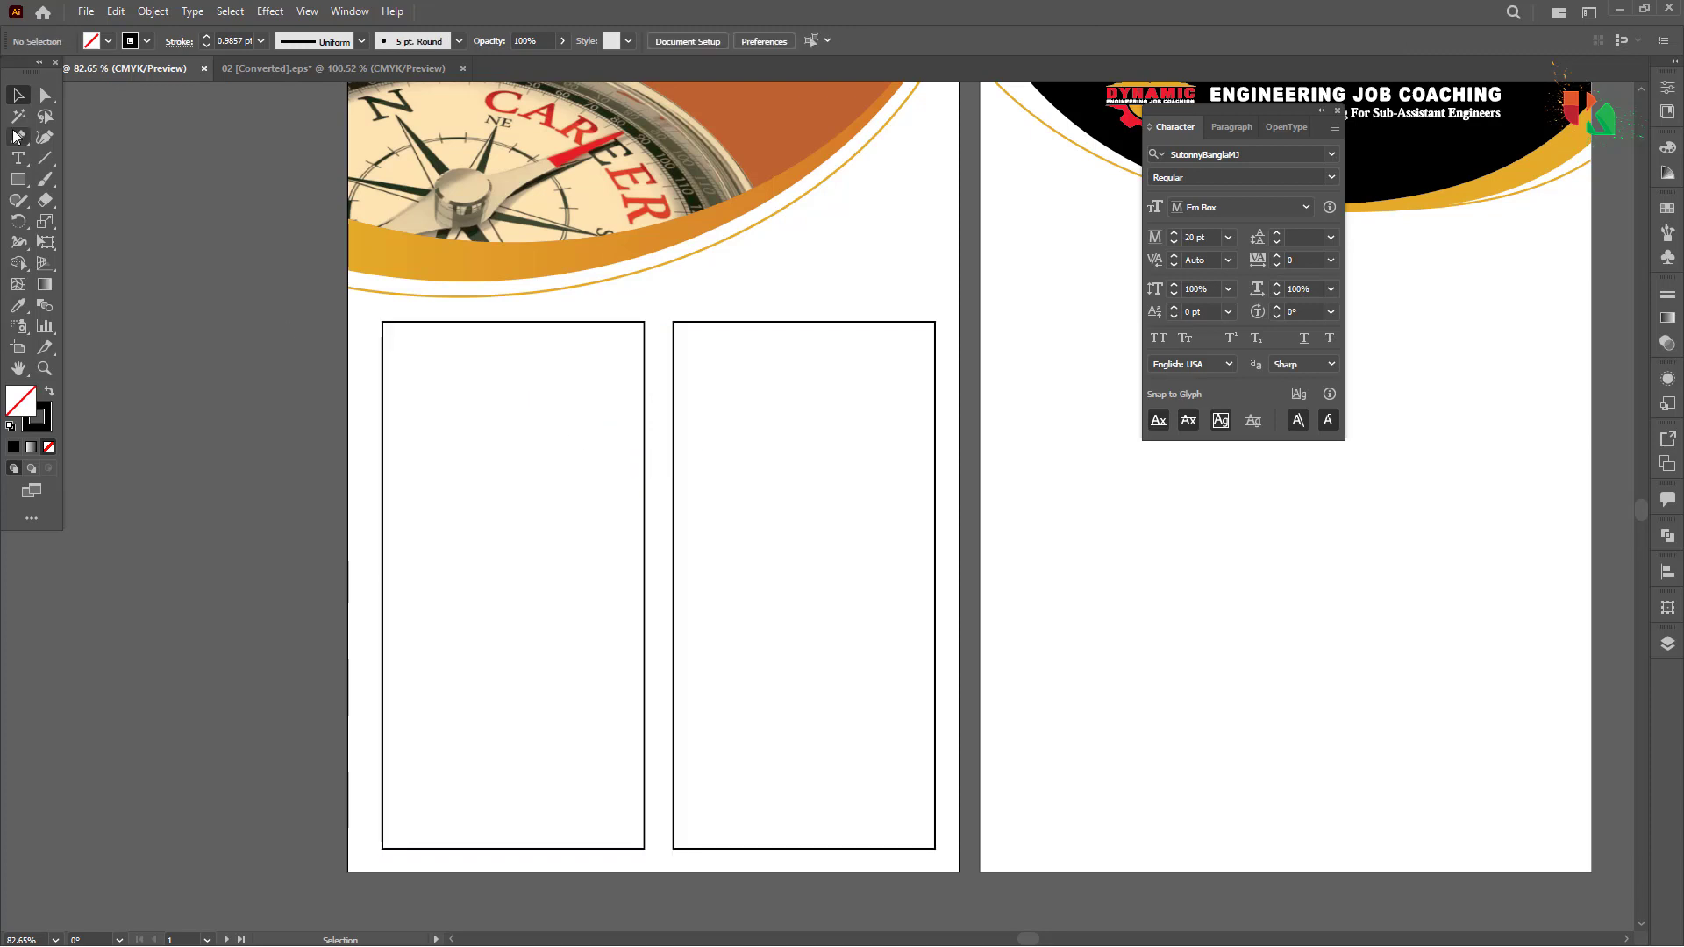
Step: Fill the left column rectangle with the copied Bangla body text and justify it with the last line aligned left
click(18, 158)
click(389, 338)
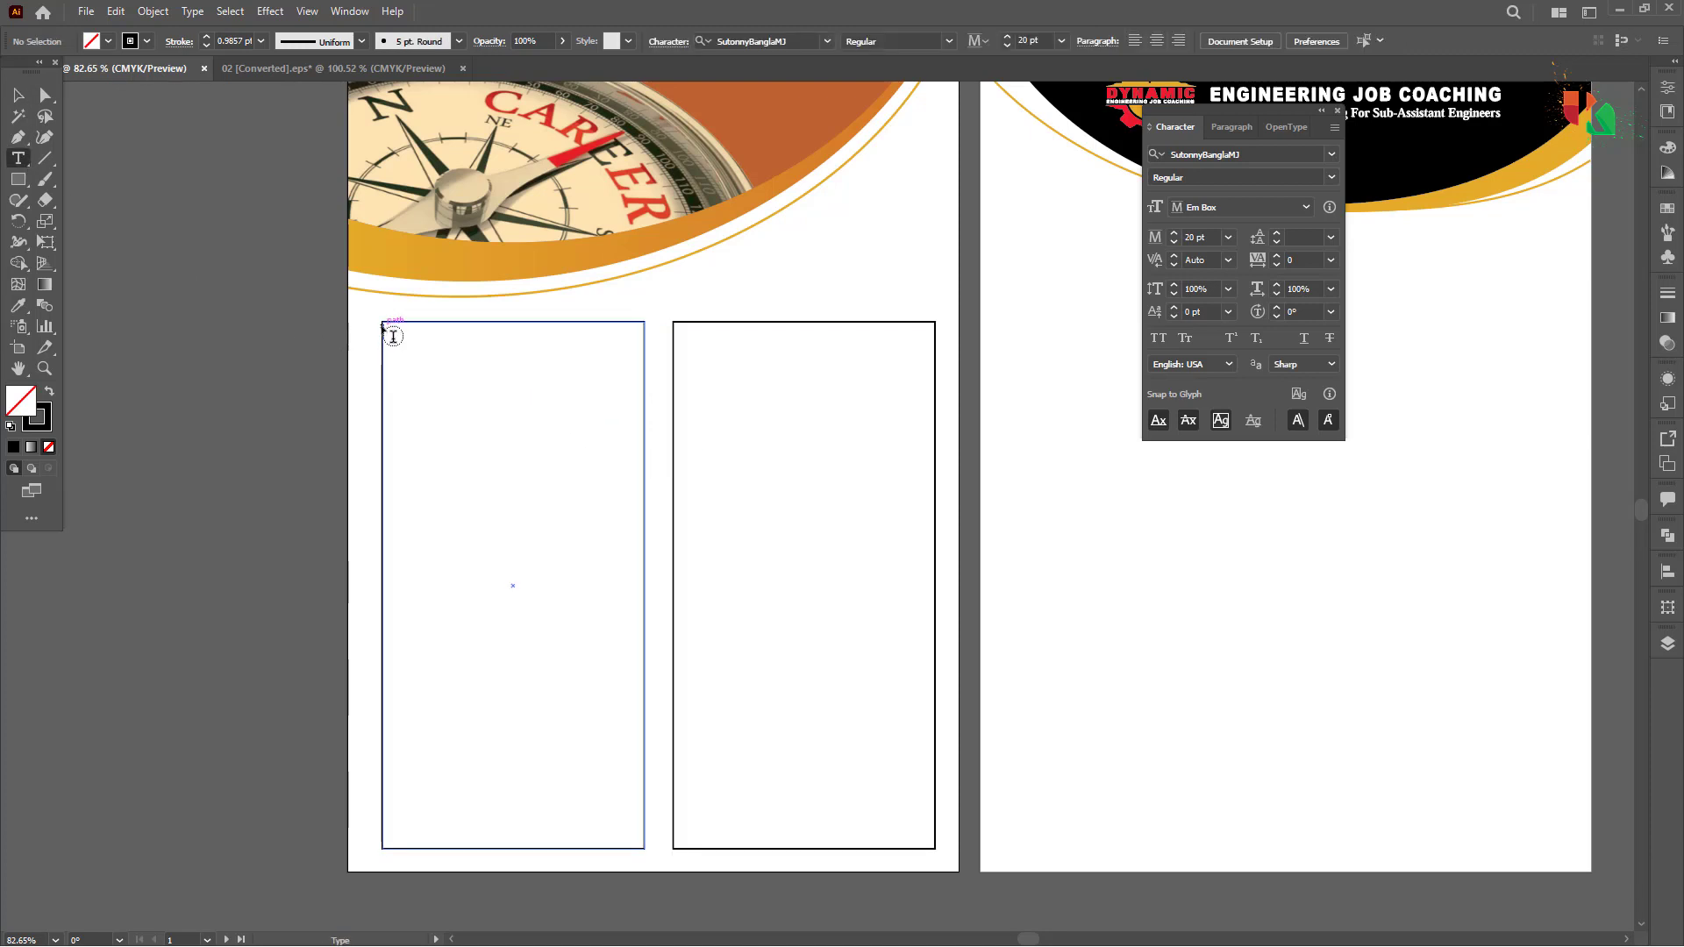
key(ctrl+v)
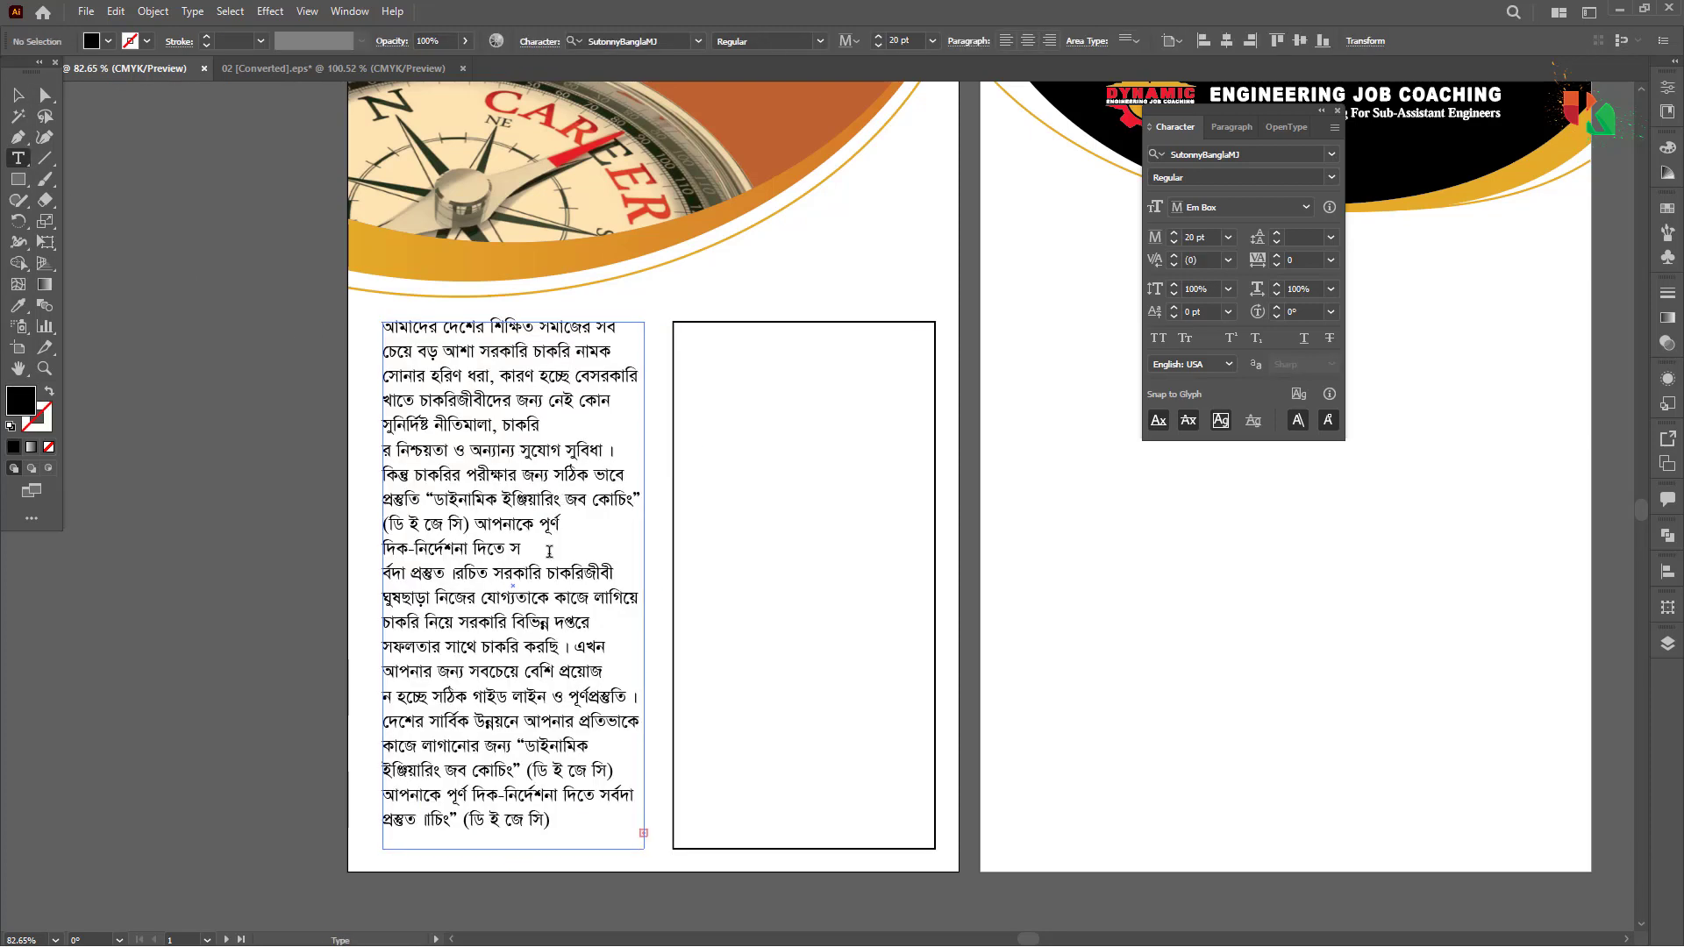
key(Escape)
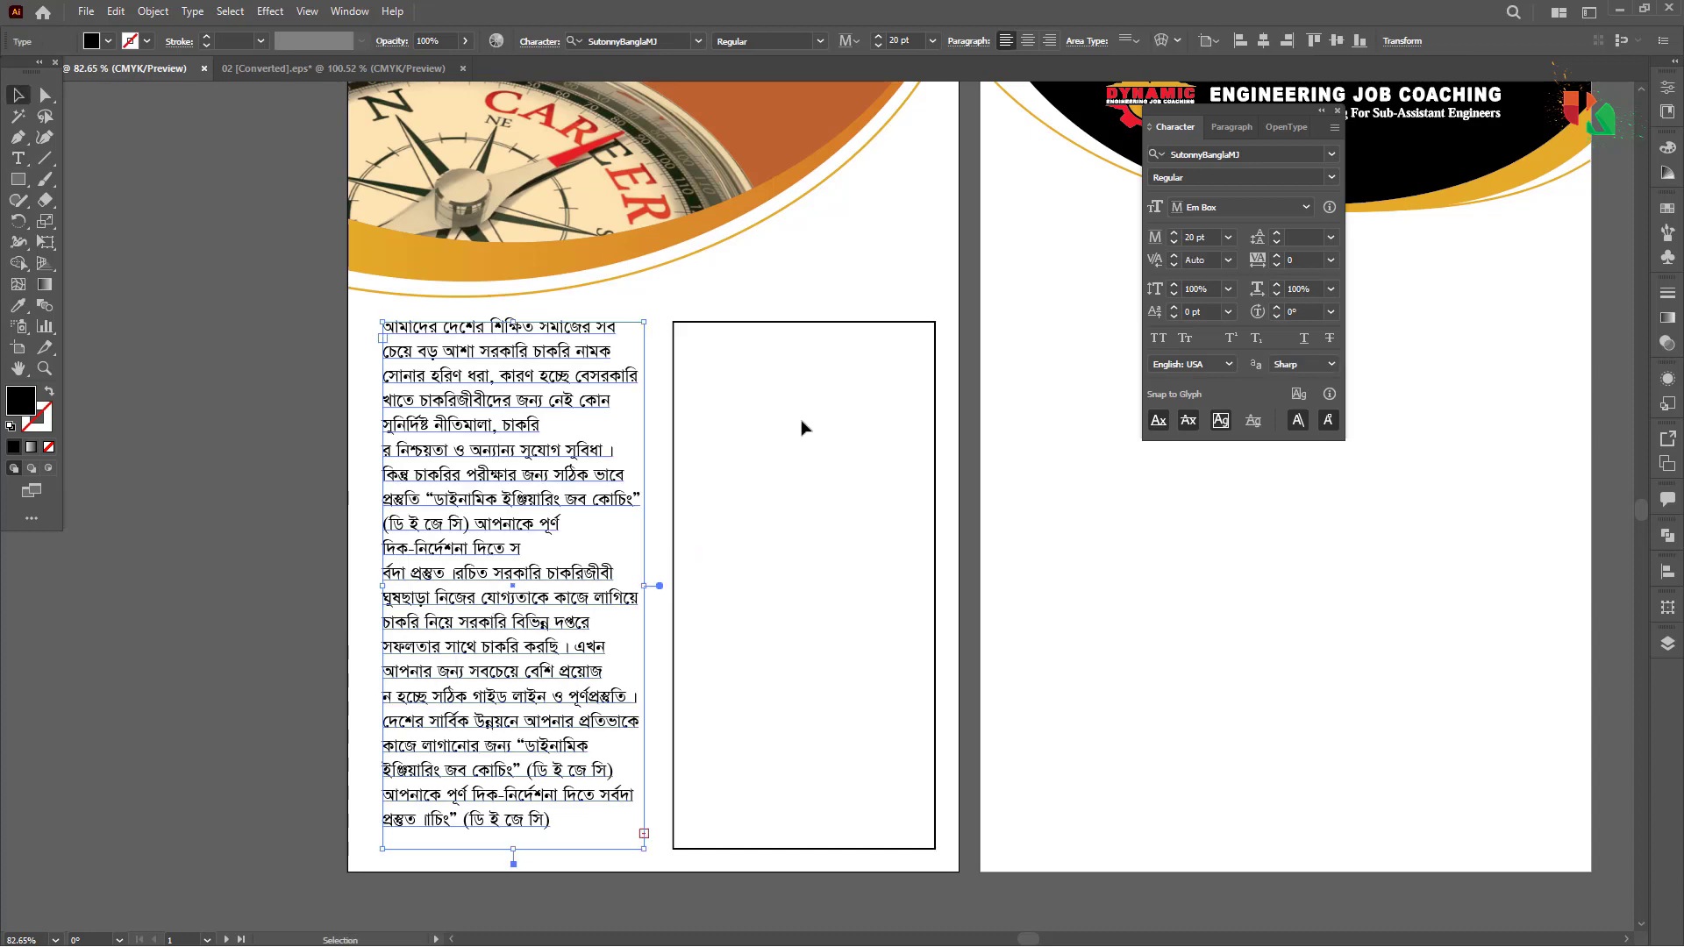
click(1230, 127)
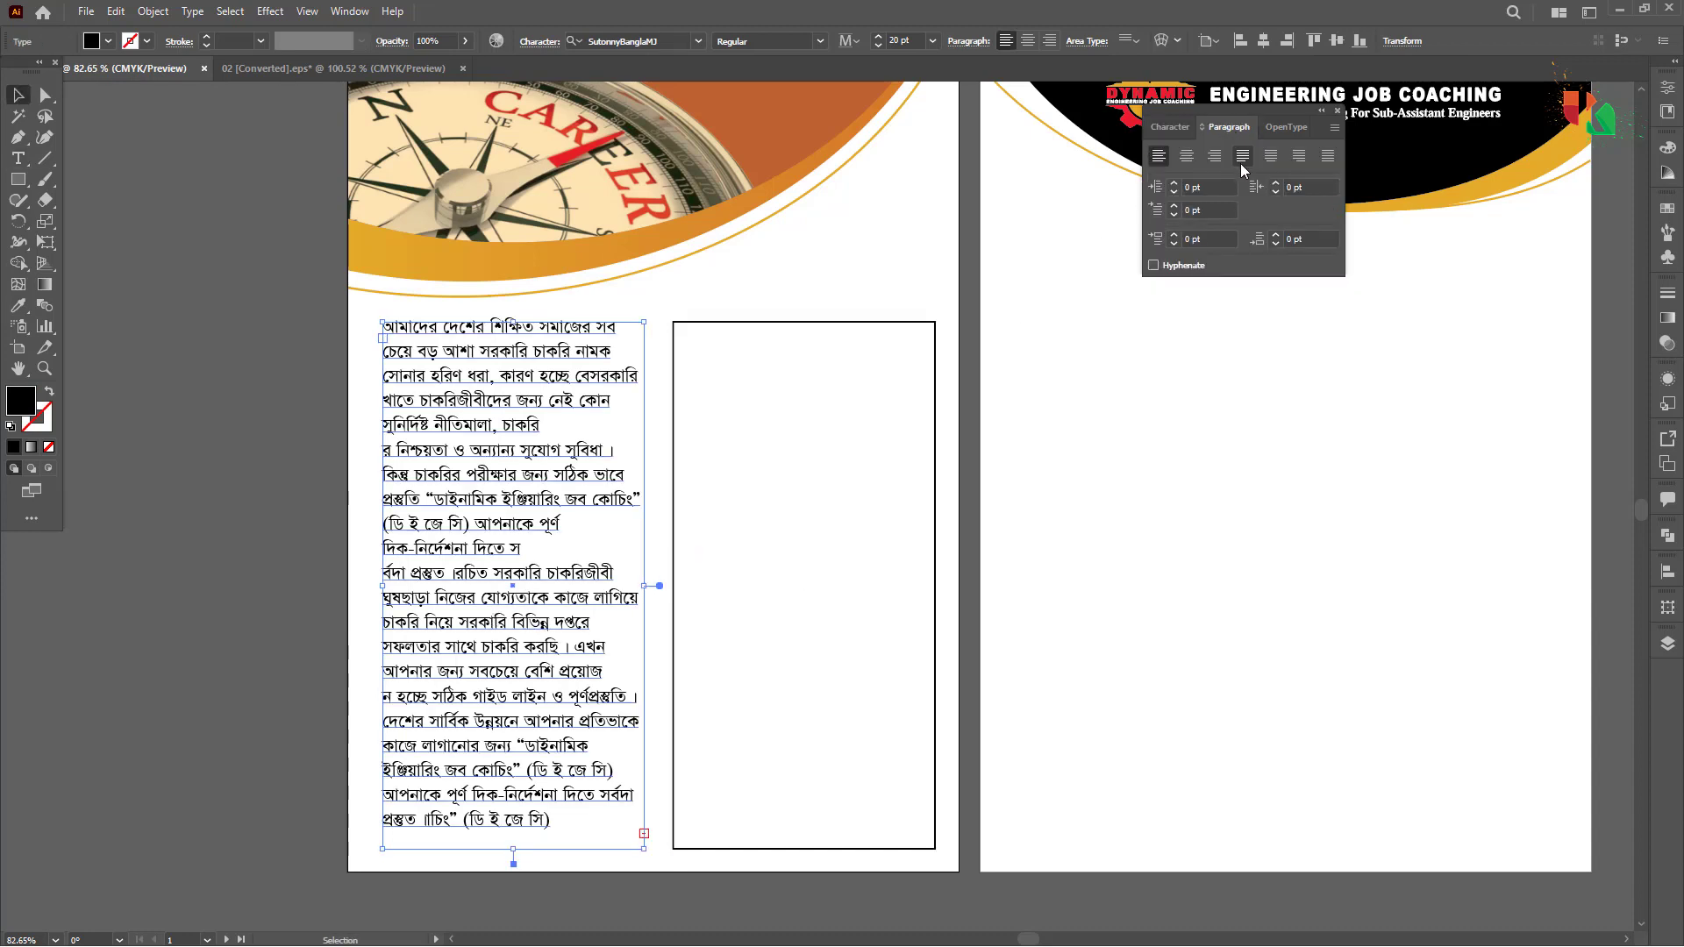
click(1242, 158)
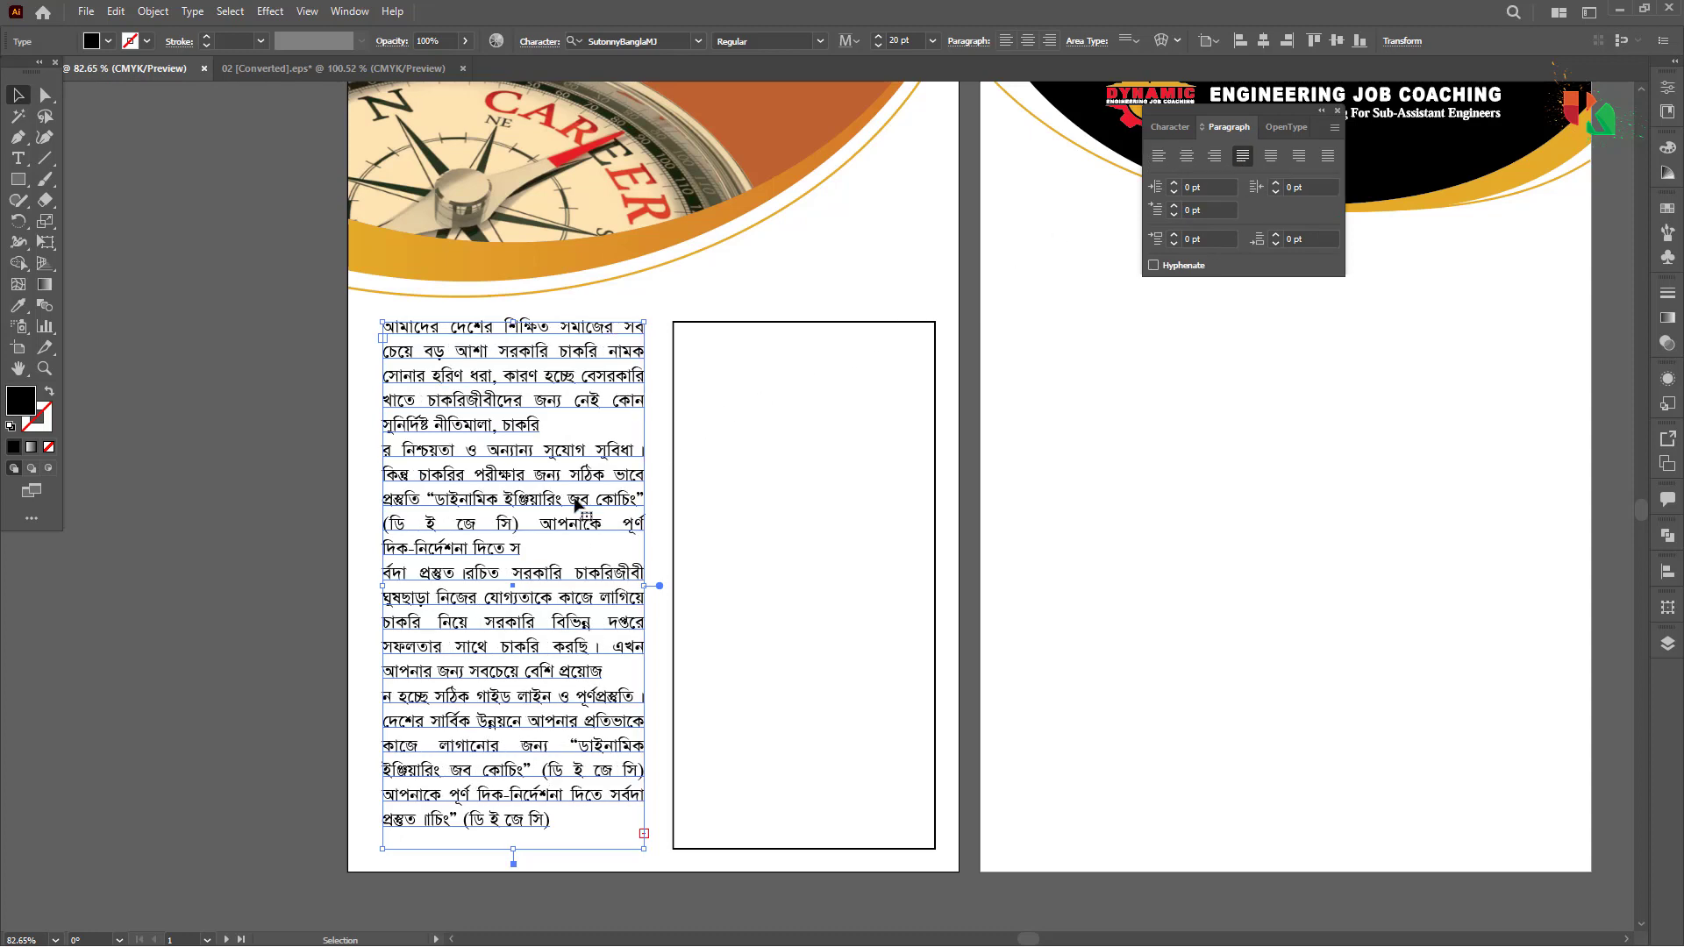
Step: Paste another copy of the Bangla text into the lower part of the left column's text
double_click(538, 736)
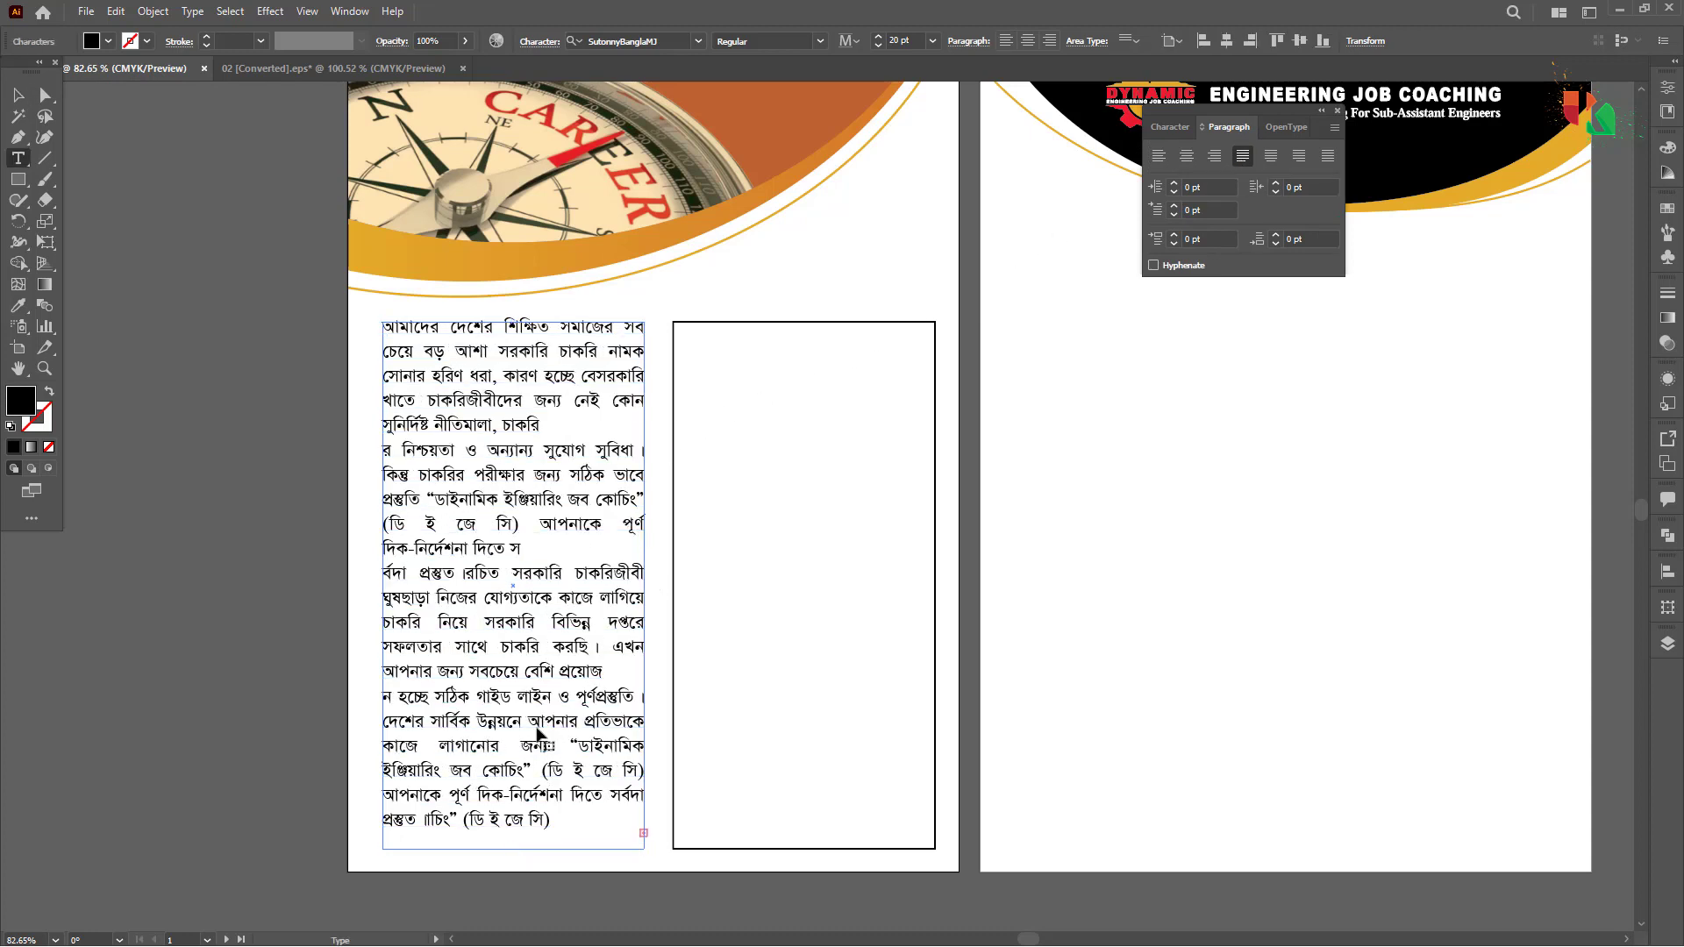
key(ctrl+v)
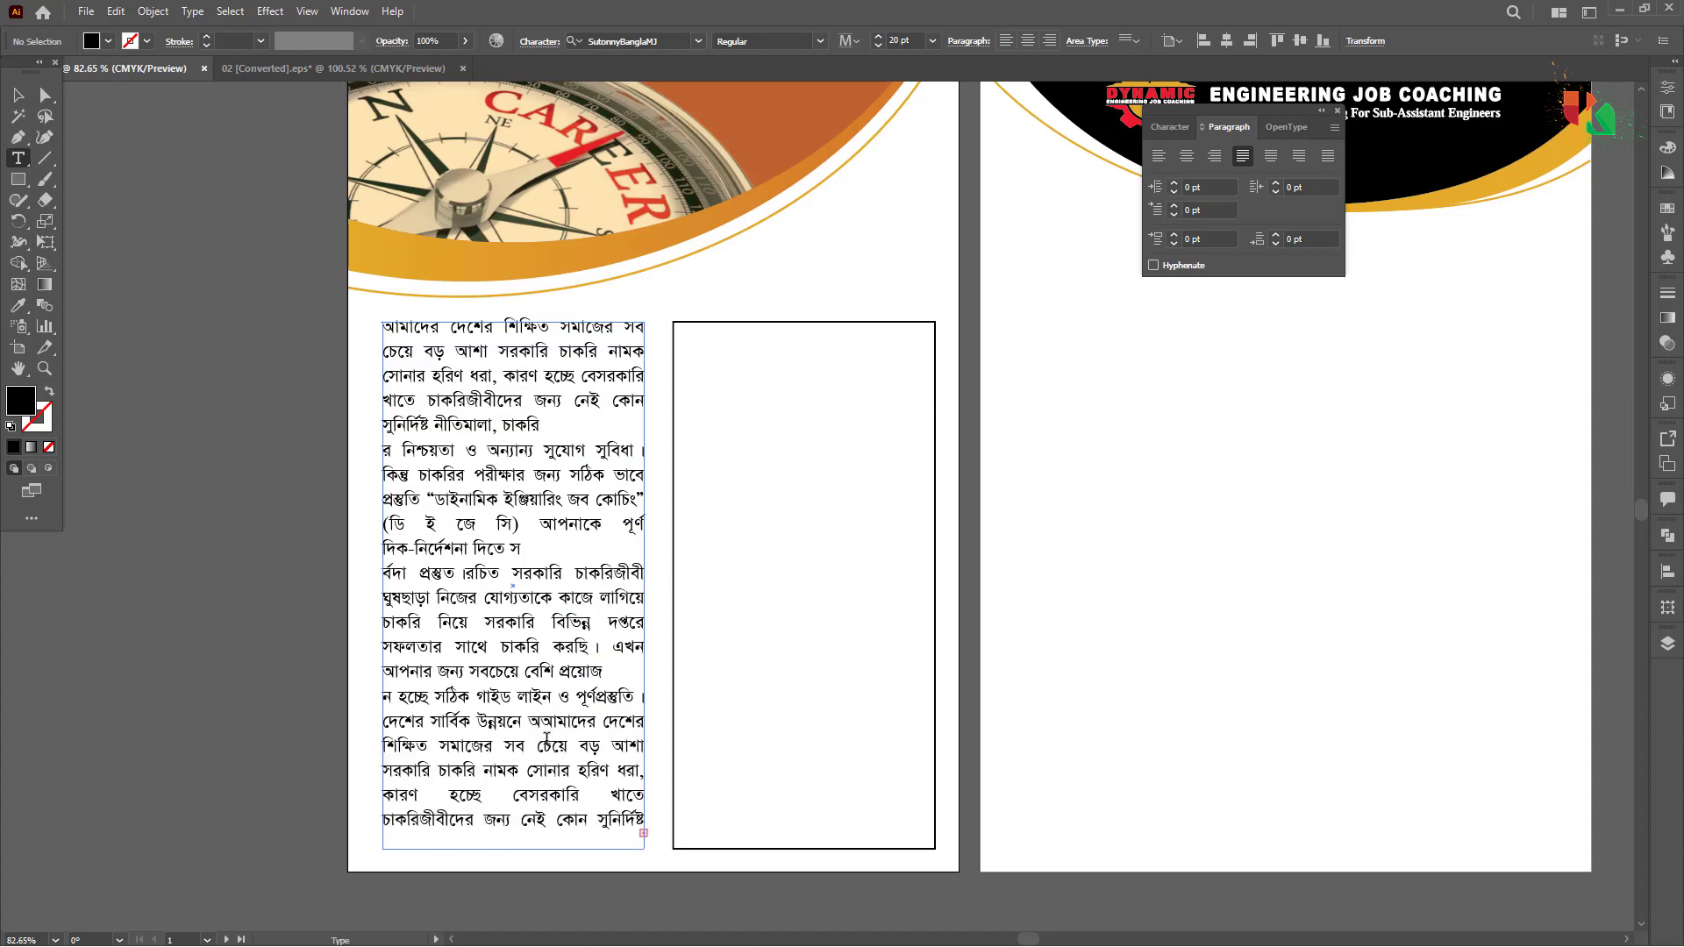
key(Escape)
Step: Try to extend the left text frame downward past the lower edge of the first page
scroll(547, 435, down, 5)
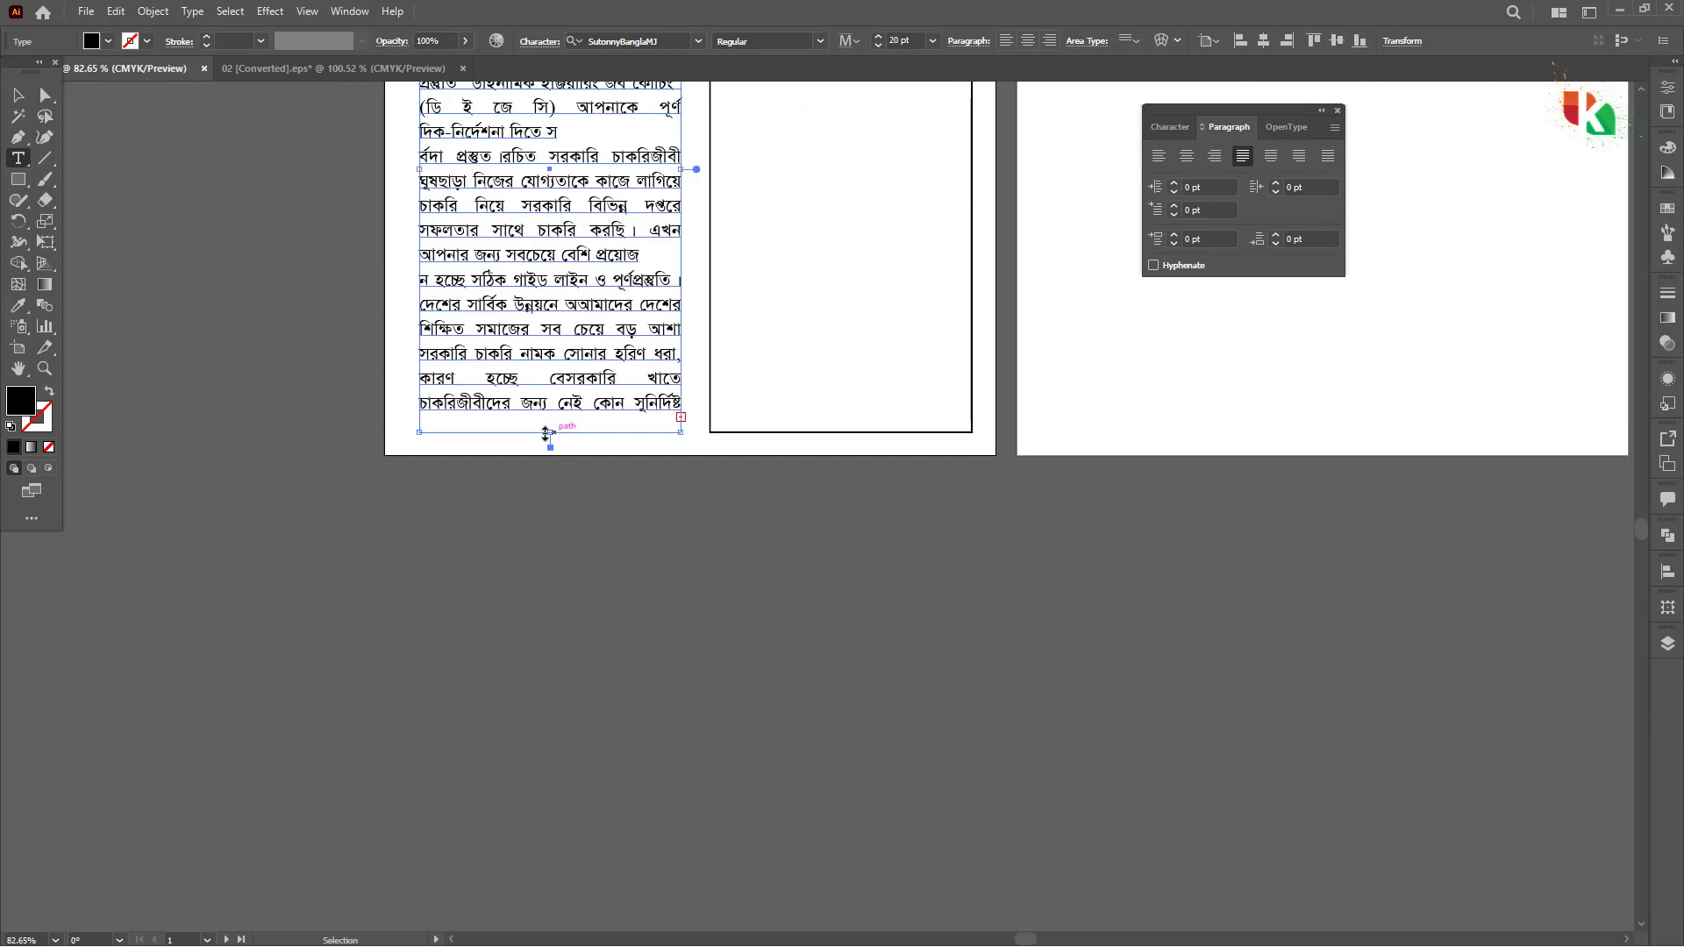
drag(551, 433, 578, 869)
key(ctrl+z)
Step: Thread the left column's text frame into the empty right column rectangle so the overflowing text continues there
drag(780, 566, 721, 863)
key(v)
drag(729, 508, 723, 650)
shift+click(696, 316)
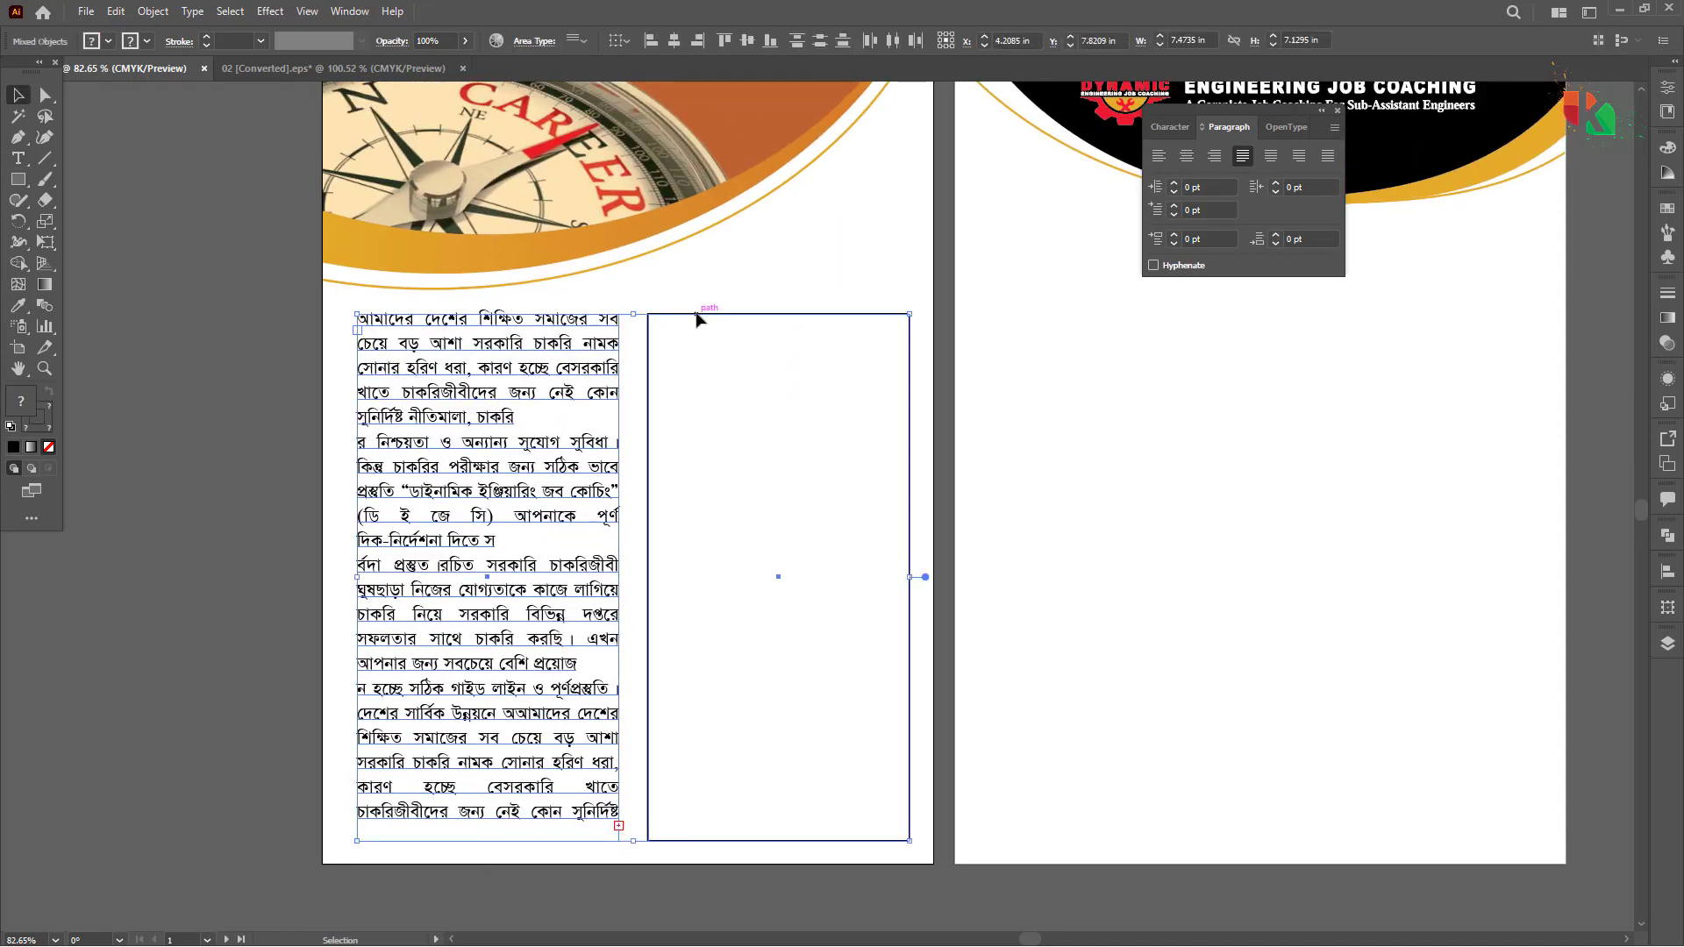
click(282, 396)
click(412, 370)
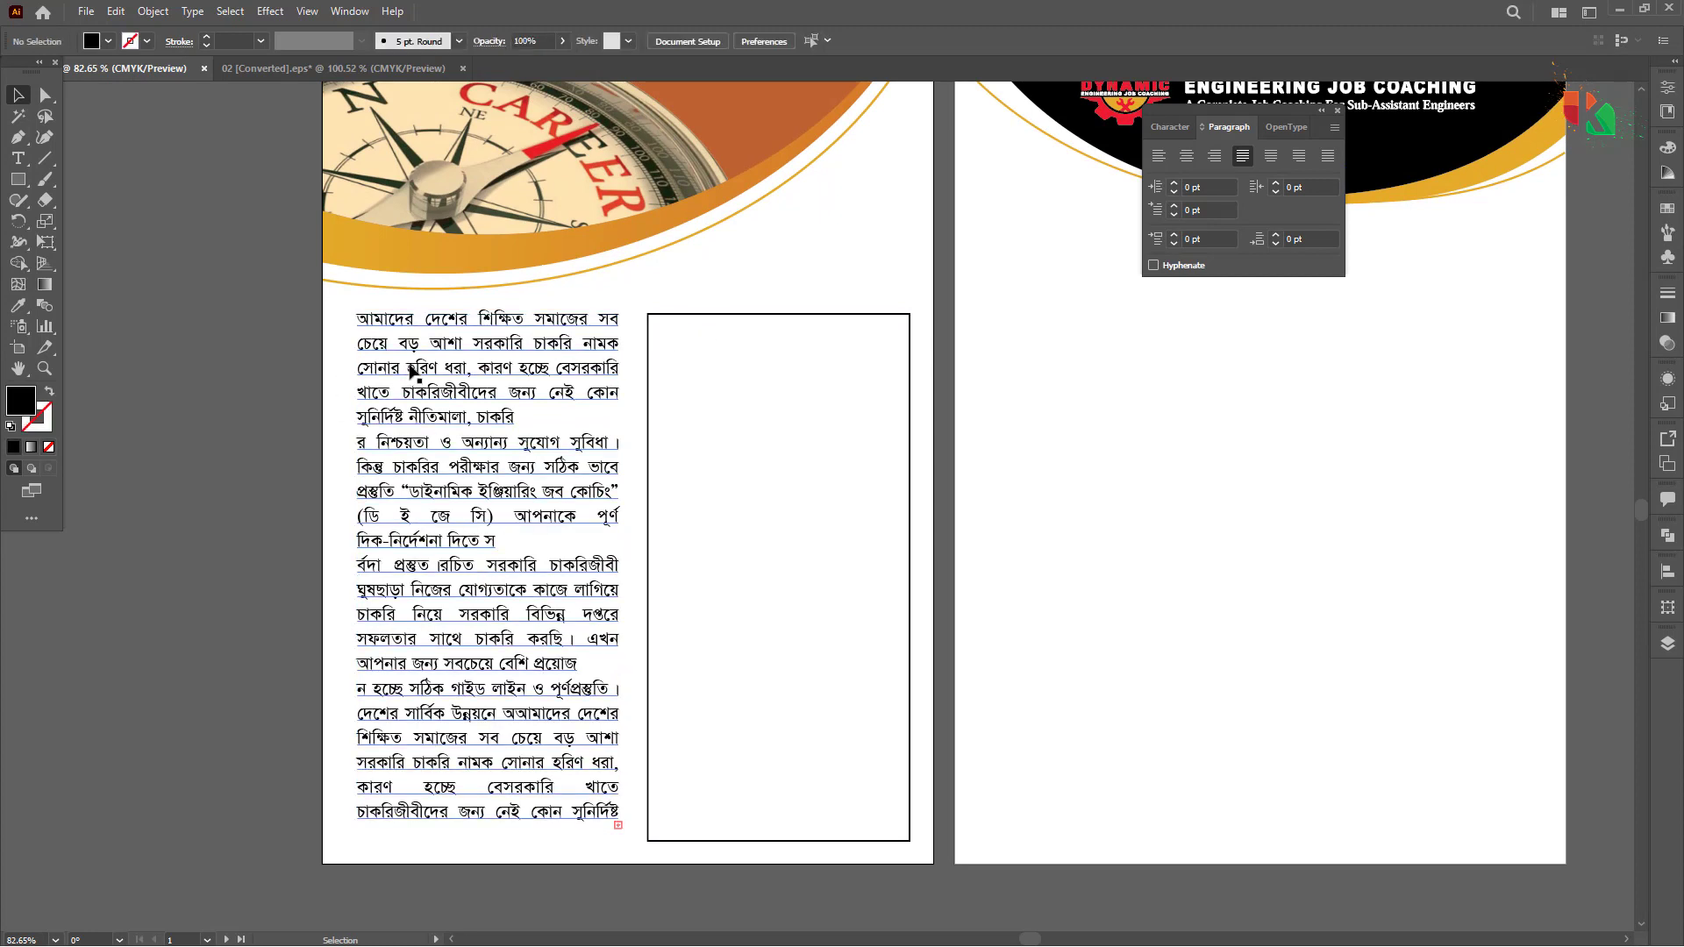
shift+click(665, 318)
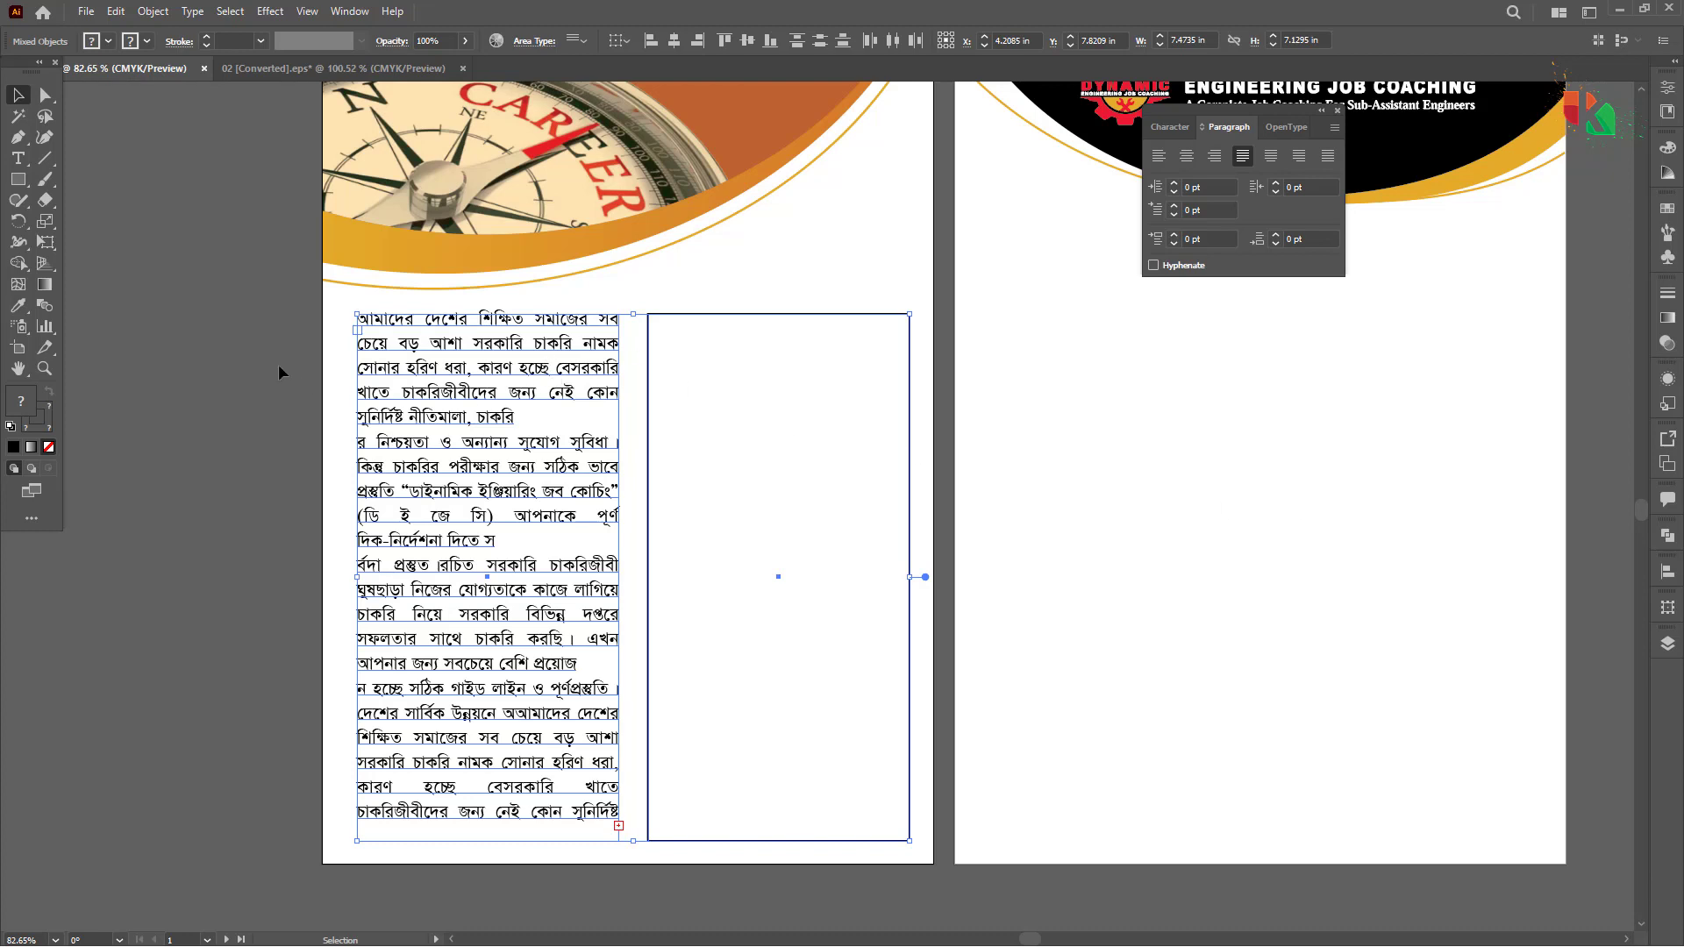
click(302, 384)
click(430, 351)
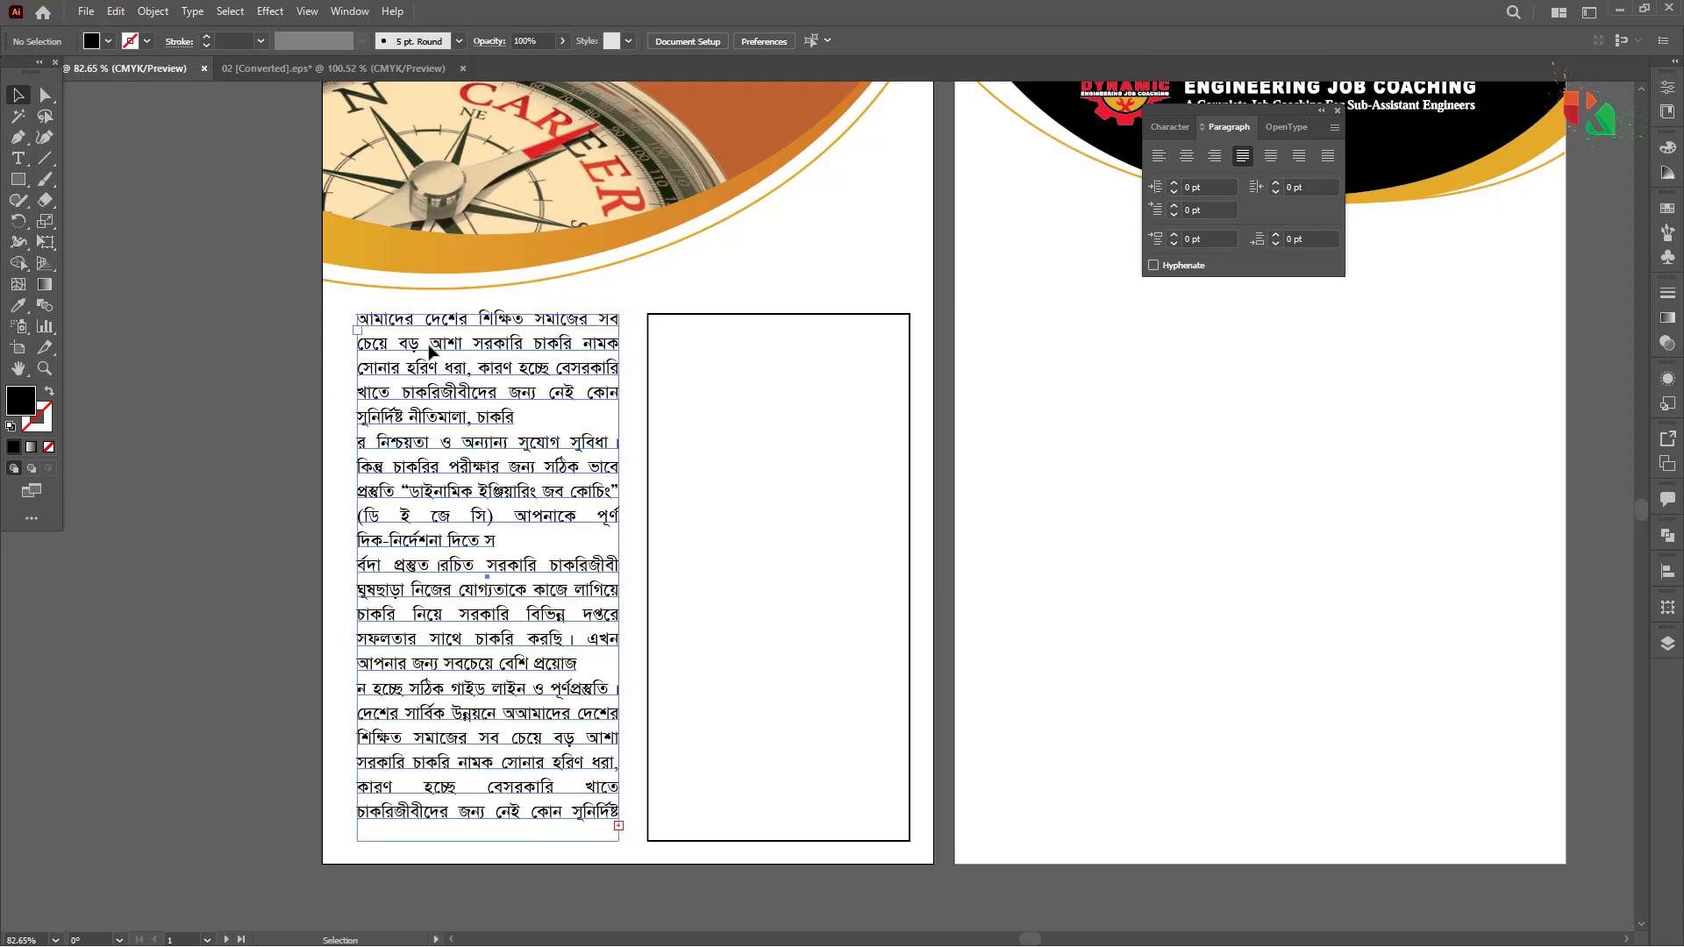
shift+click(649, 317)
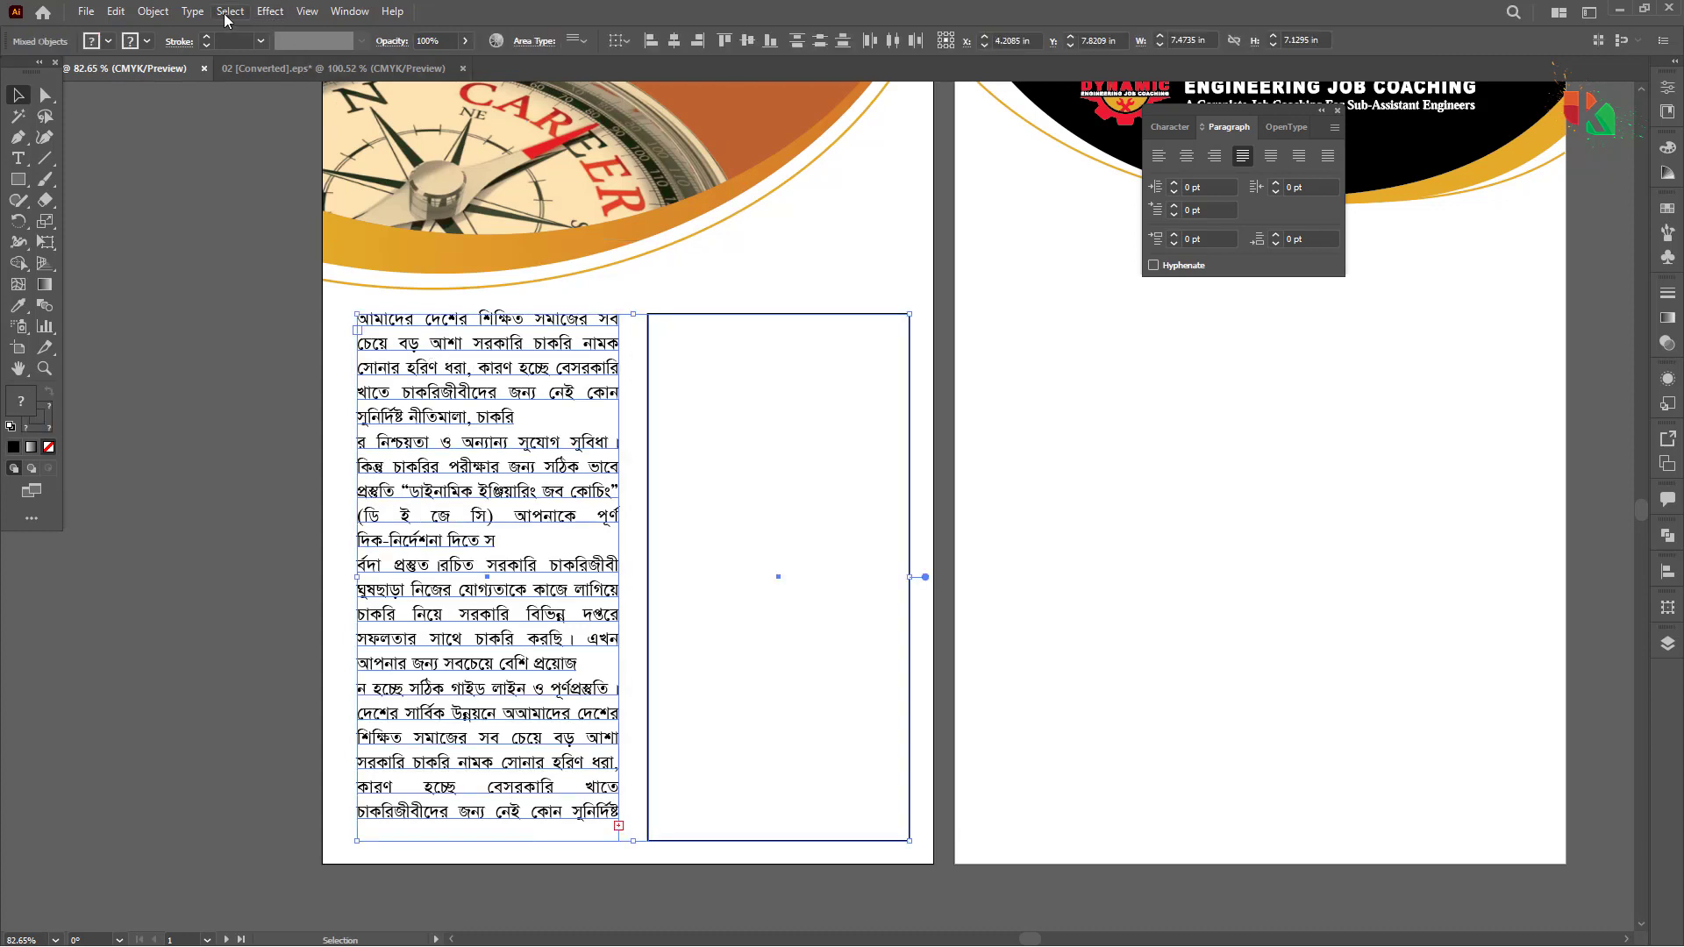
click(192, 12)
mouse_move(258, 202)
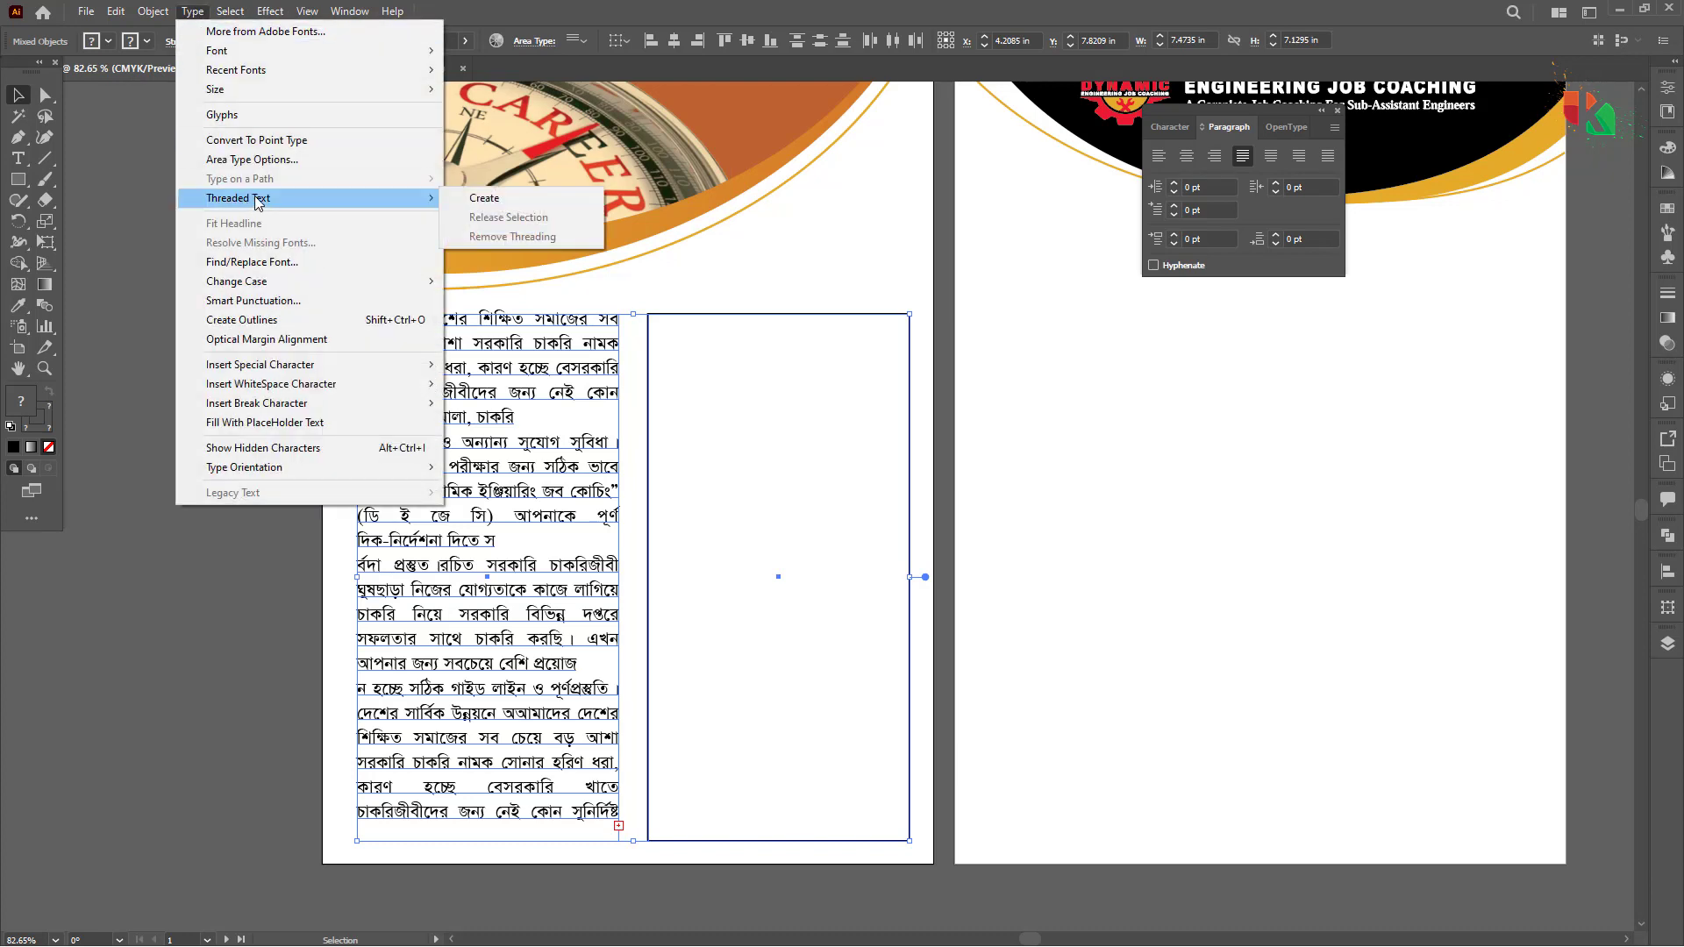
click(506, 207)
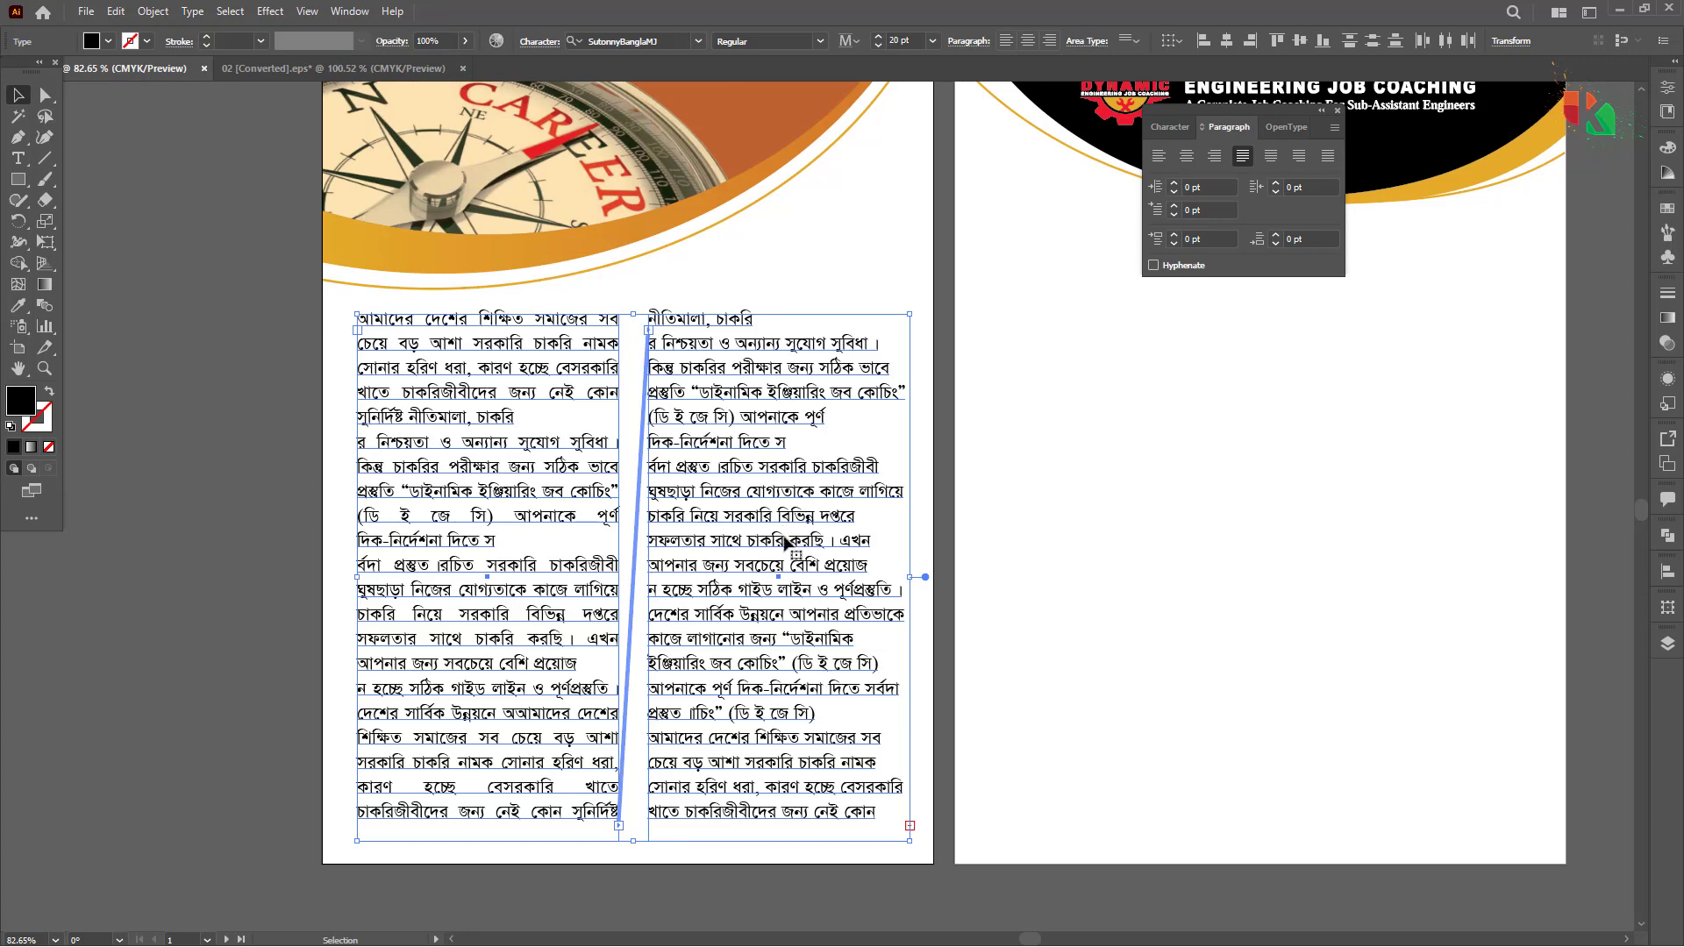
Step: Try deleting the passage from “(ডি ই জে সি)” to “দিতে স” in the left column
double_click(491, 572)
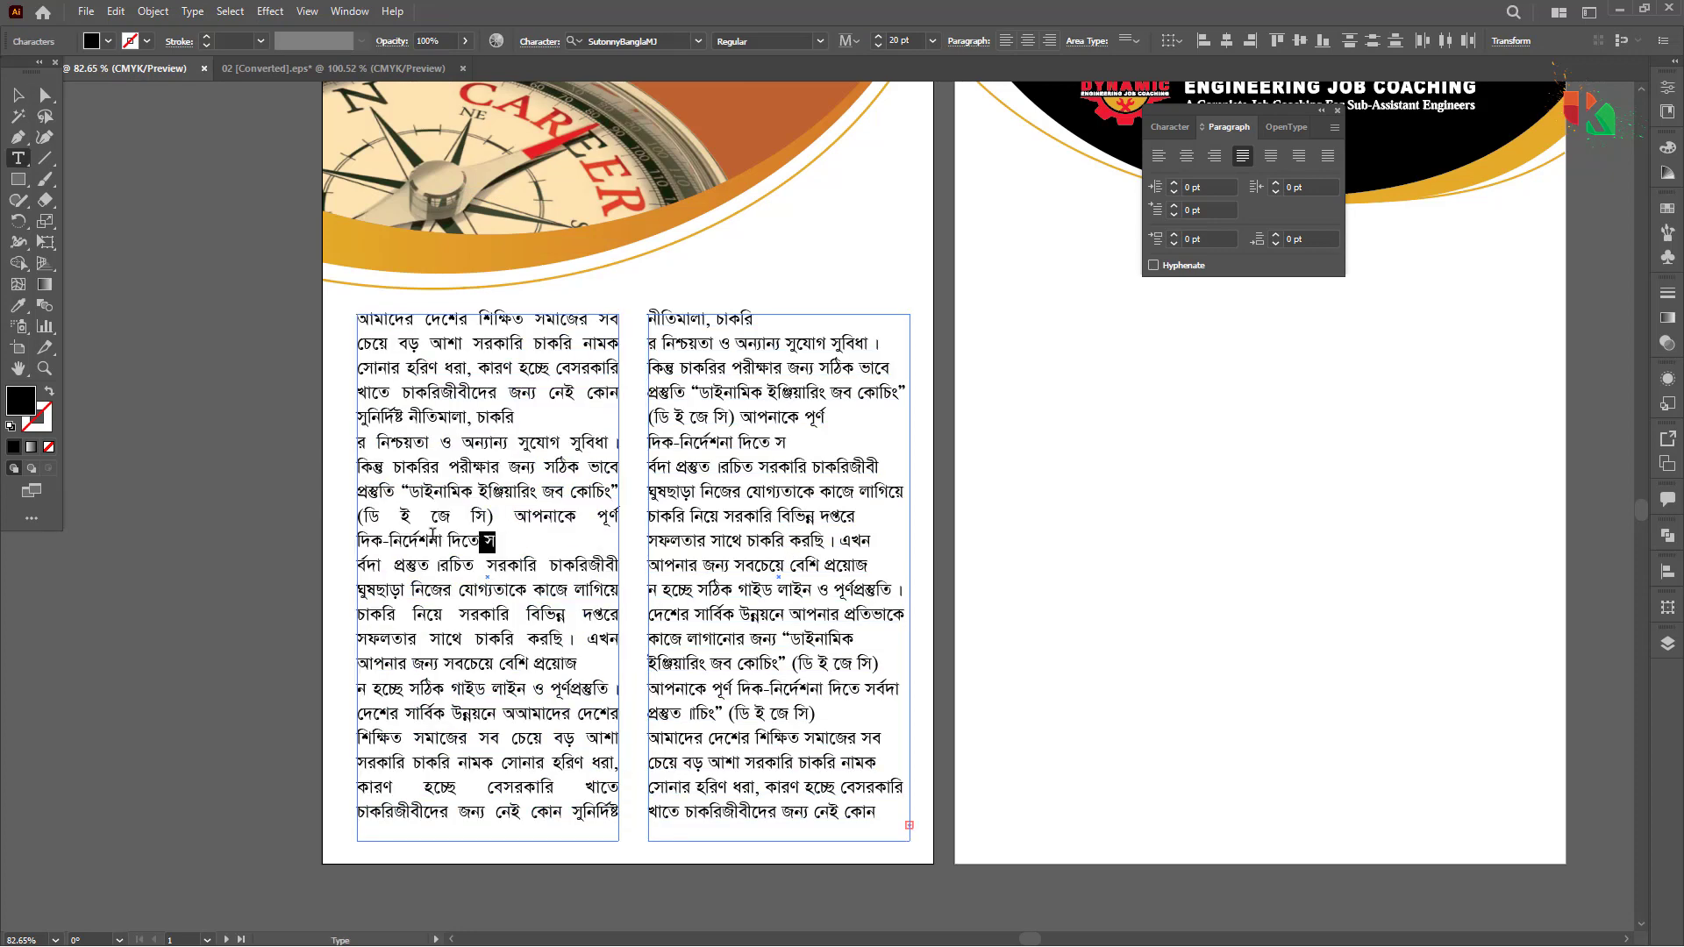
drag(493, 542, 349, 517)
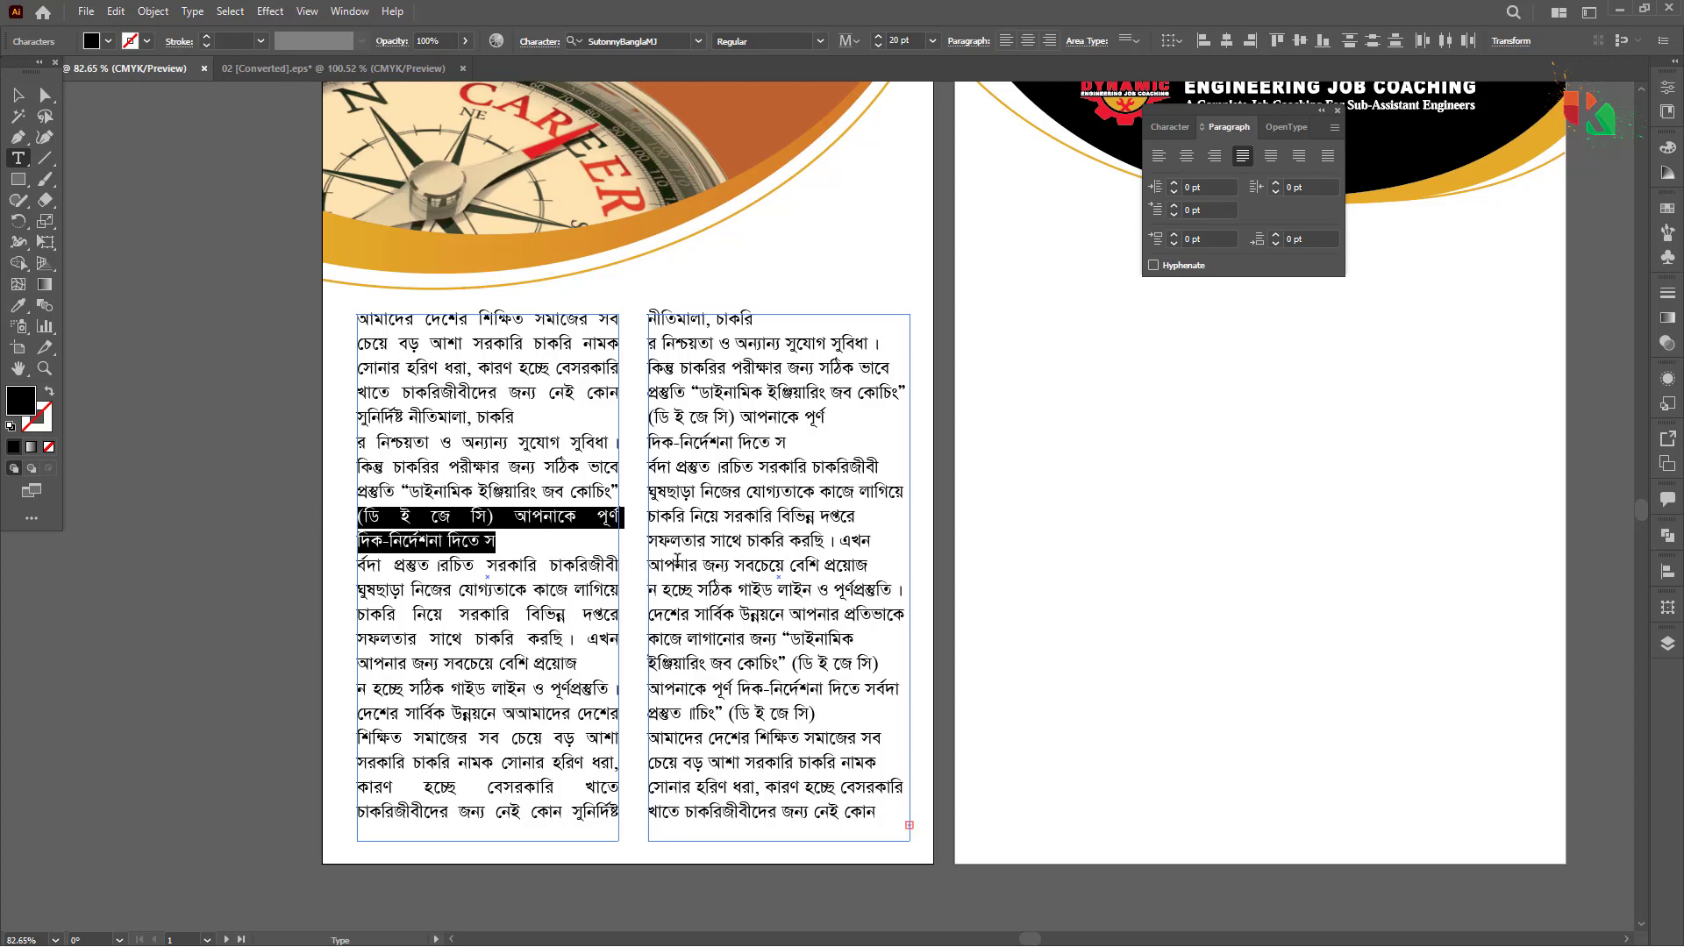
key(BackSpace)
key(ctrl+z)
key(ctrl+z)
key(ctrl+z)
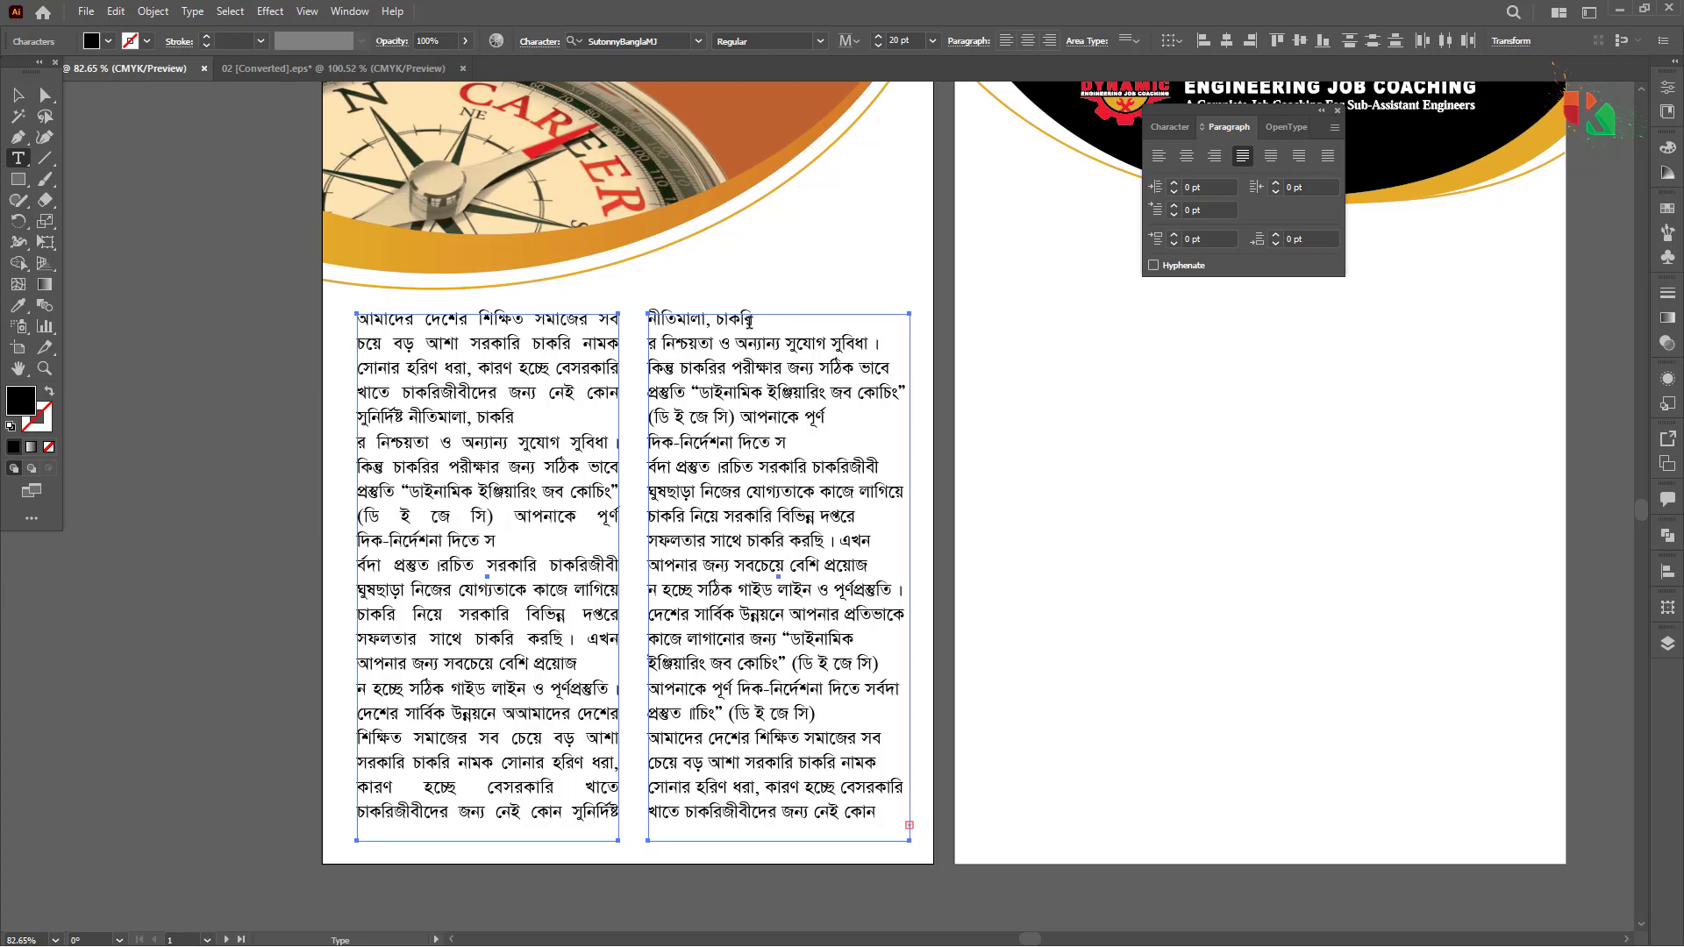
Step: Remove the line break after “চাকরি” atop the right column and delete the line “দিক-নির্দেশনা দিতে স” from the left column
key(Delete)
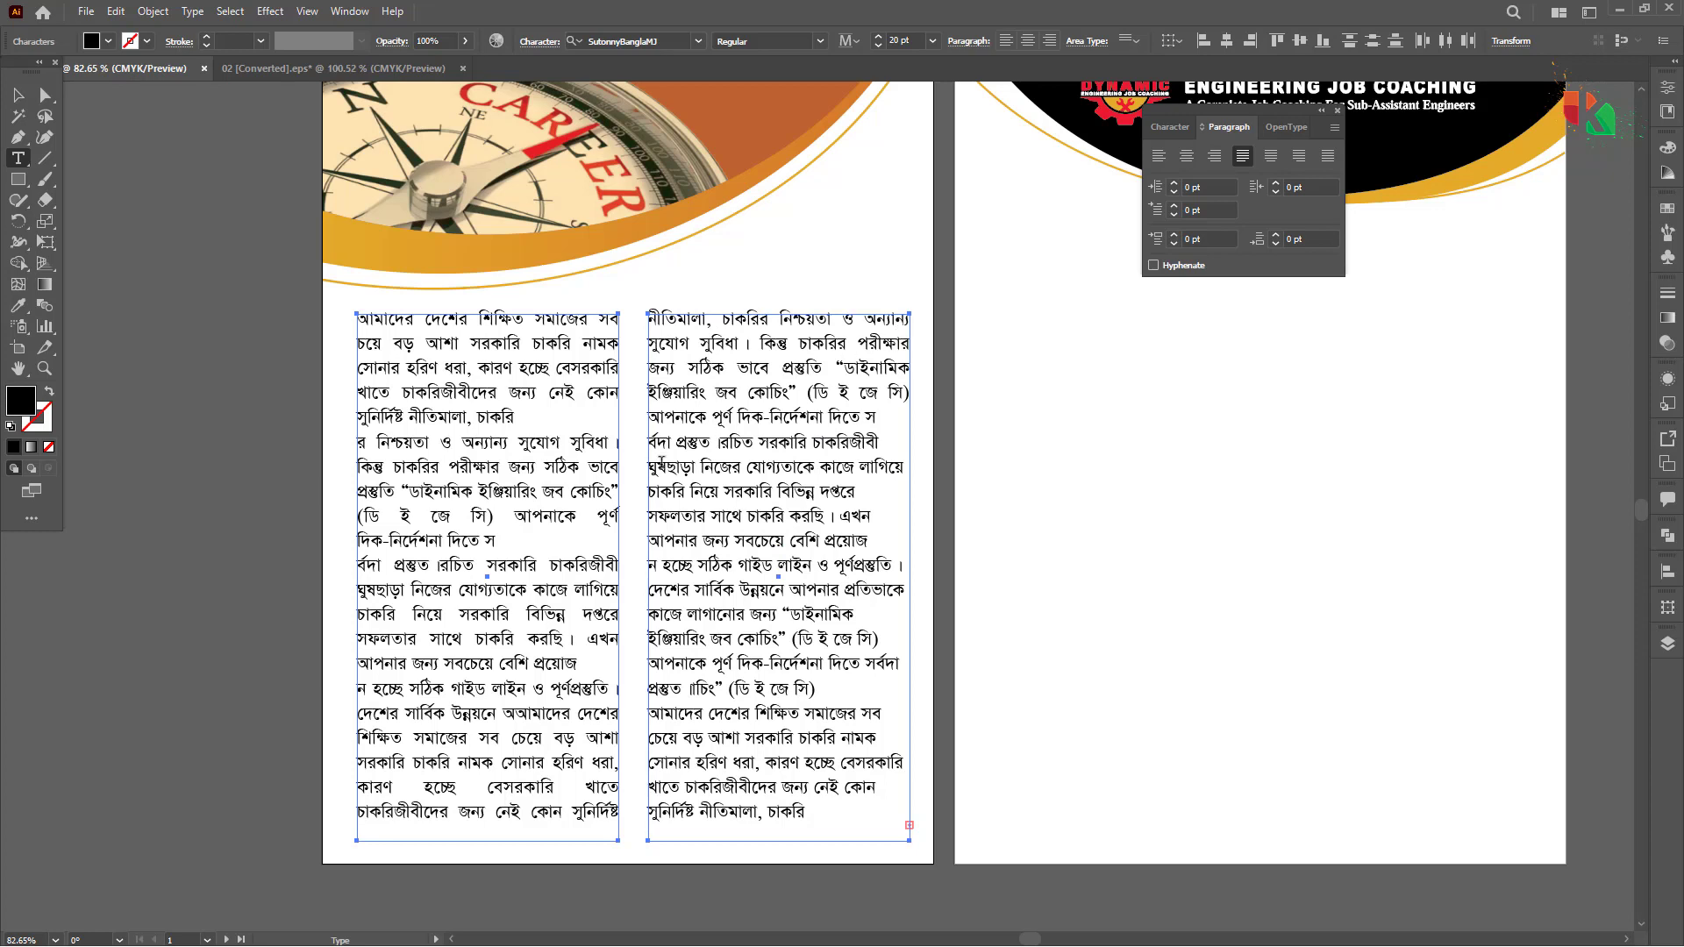
click(457, 520)
drag(487, 541, 329, 537)
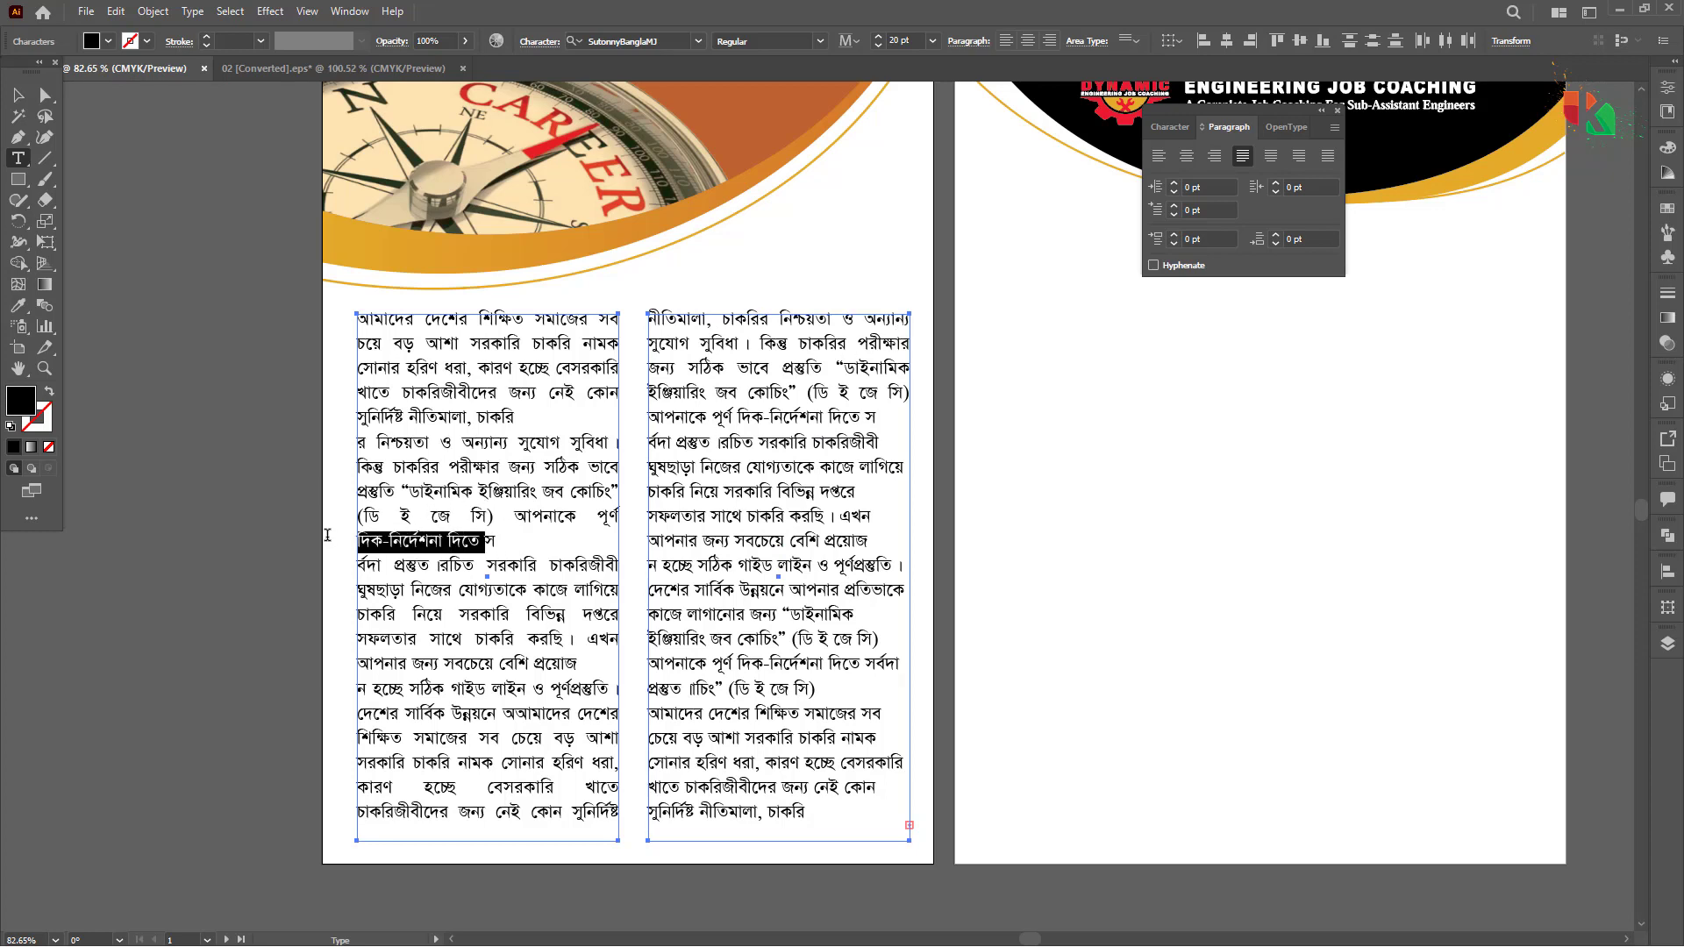
drag(497, 541, 327, 544)
key(BackSpace)
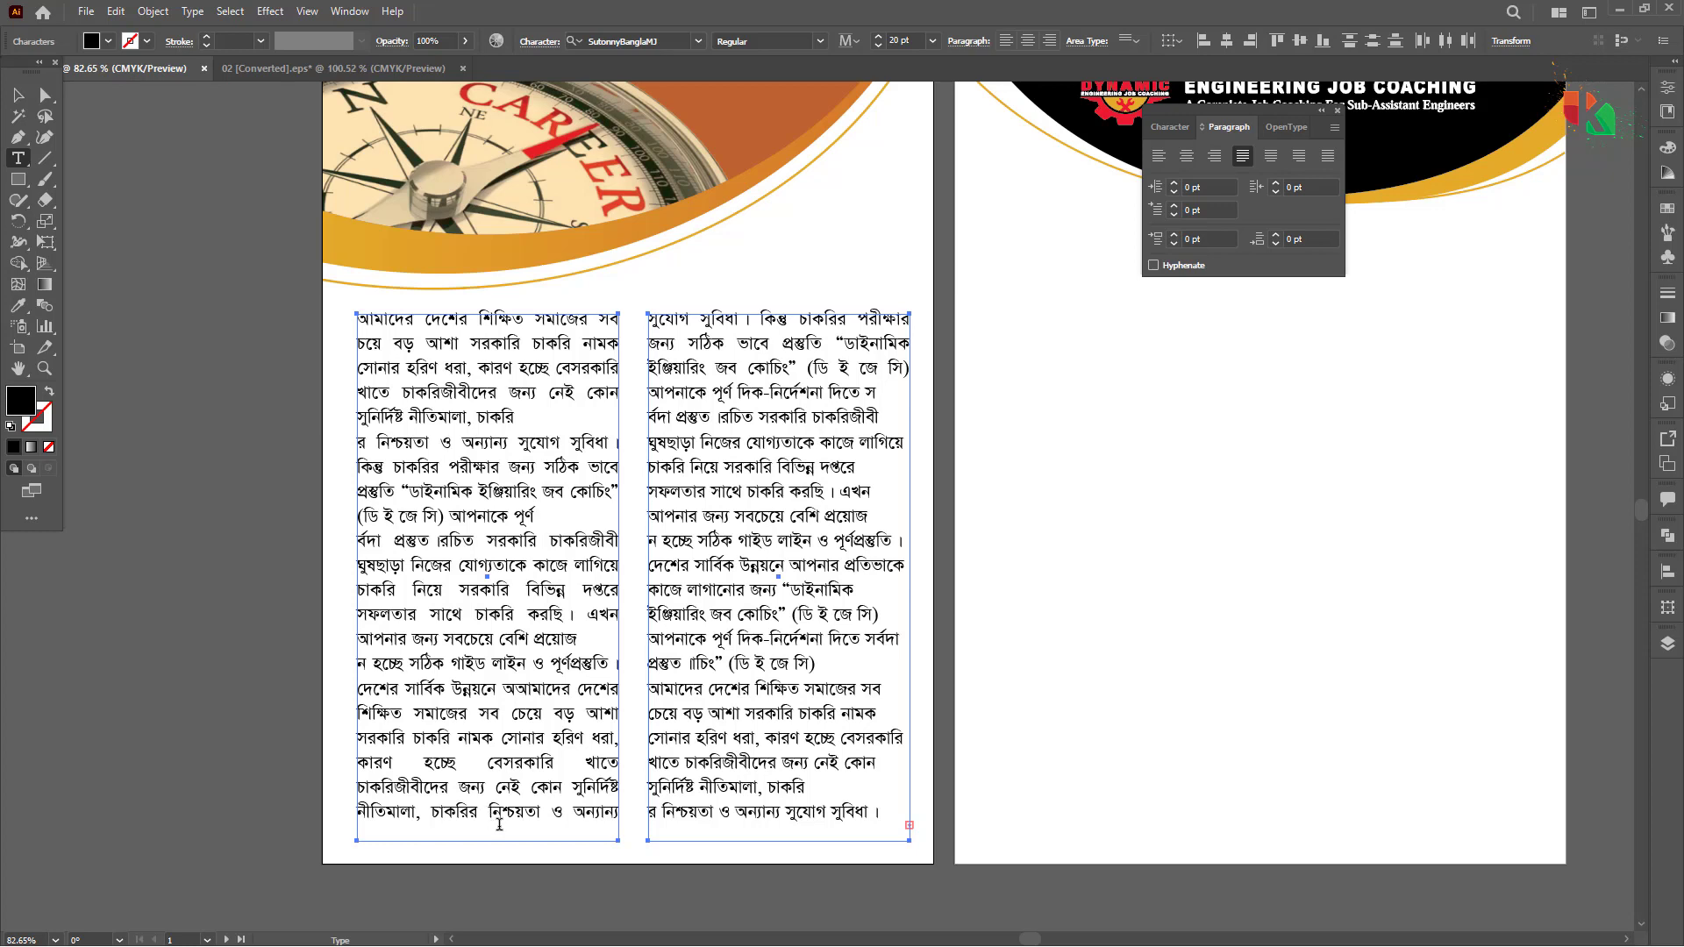
Step: Insert the filler text “লভশষফলভষশফভলষফশভলষফভলষফশভলফষশভলফষশ” before “নিশ্চয়তা” at the end of the left column's text
text(লভশষফলভষশফভলষফশভলষফভলষফশভলফষশভলফষশ)
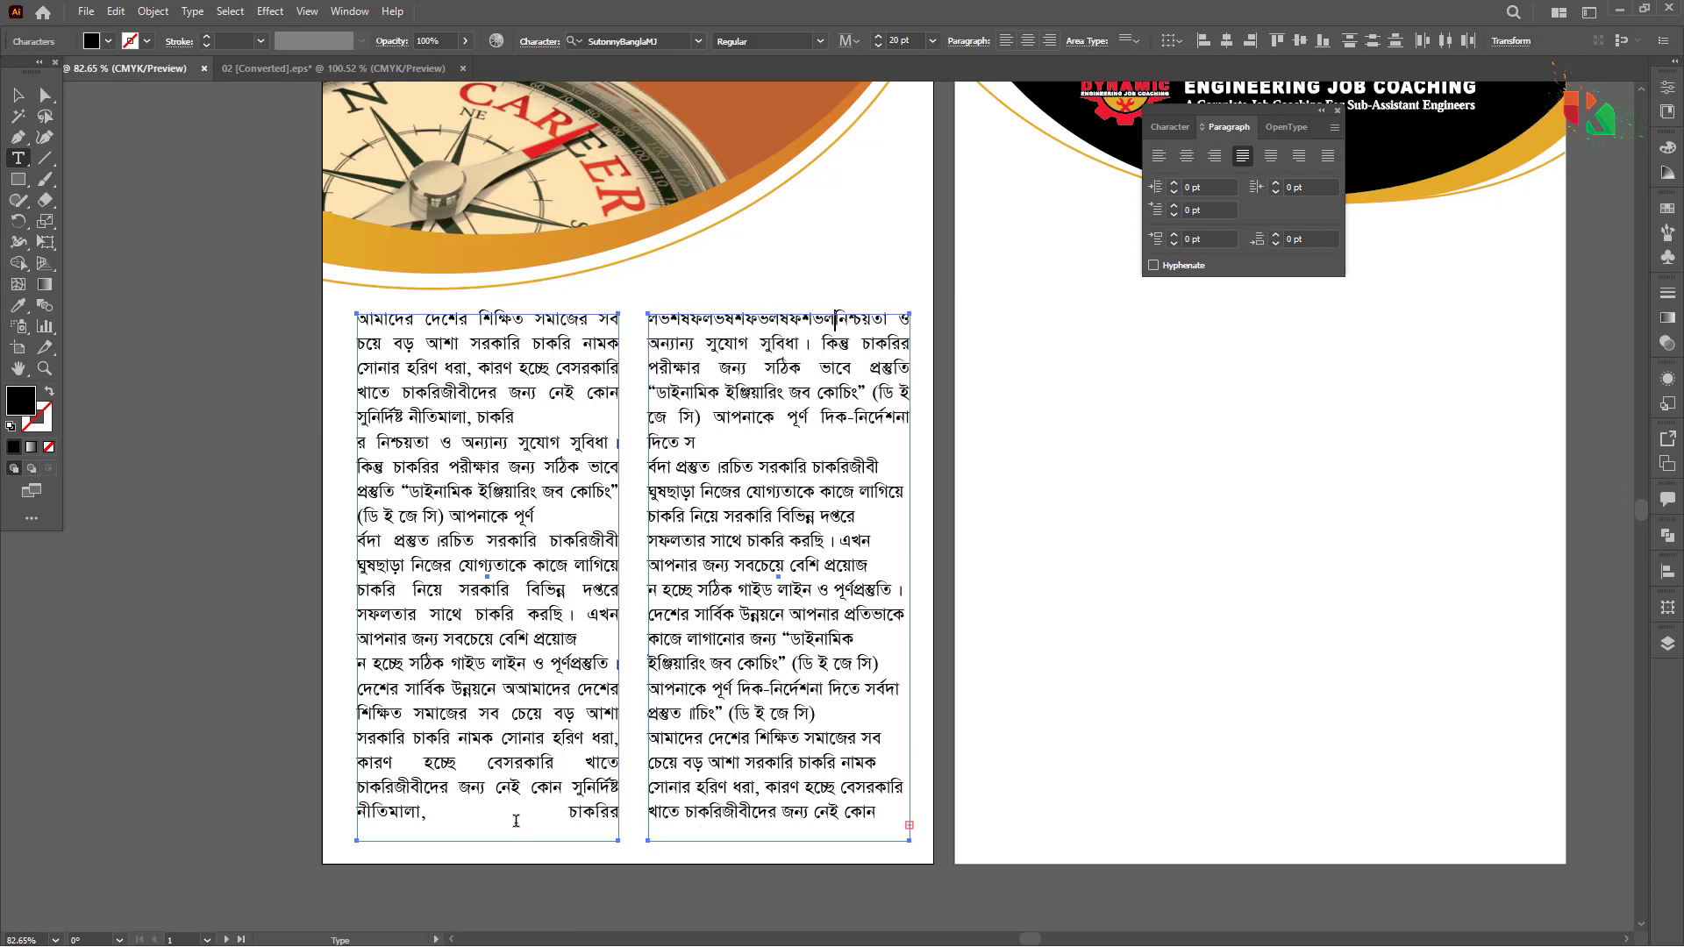
ctrl+click(792, 518)
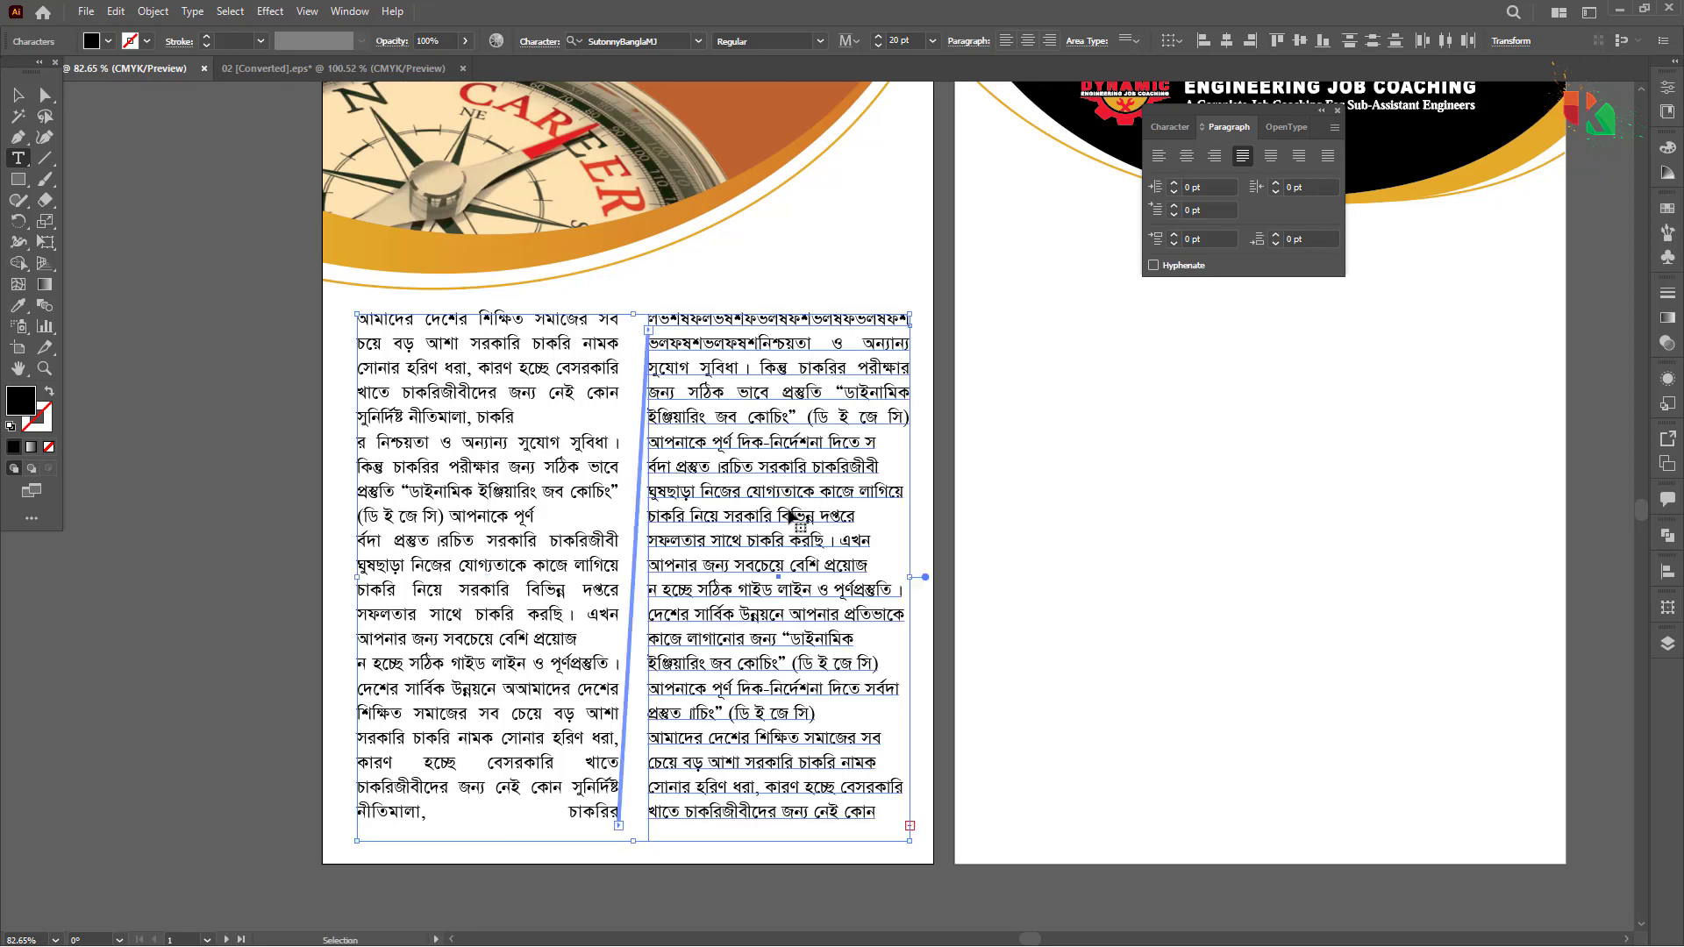
key(v)
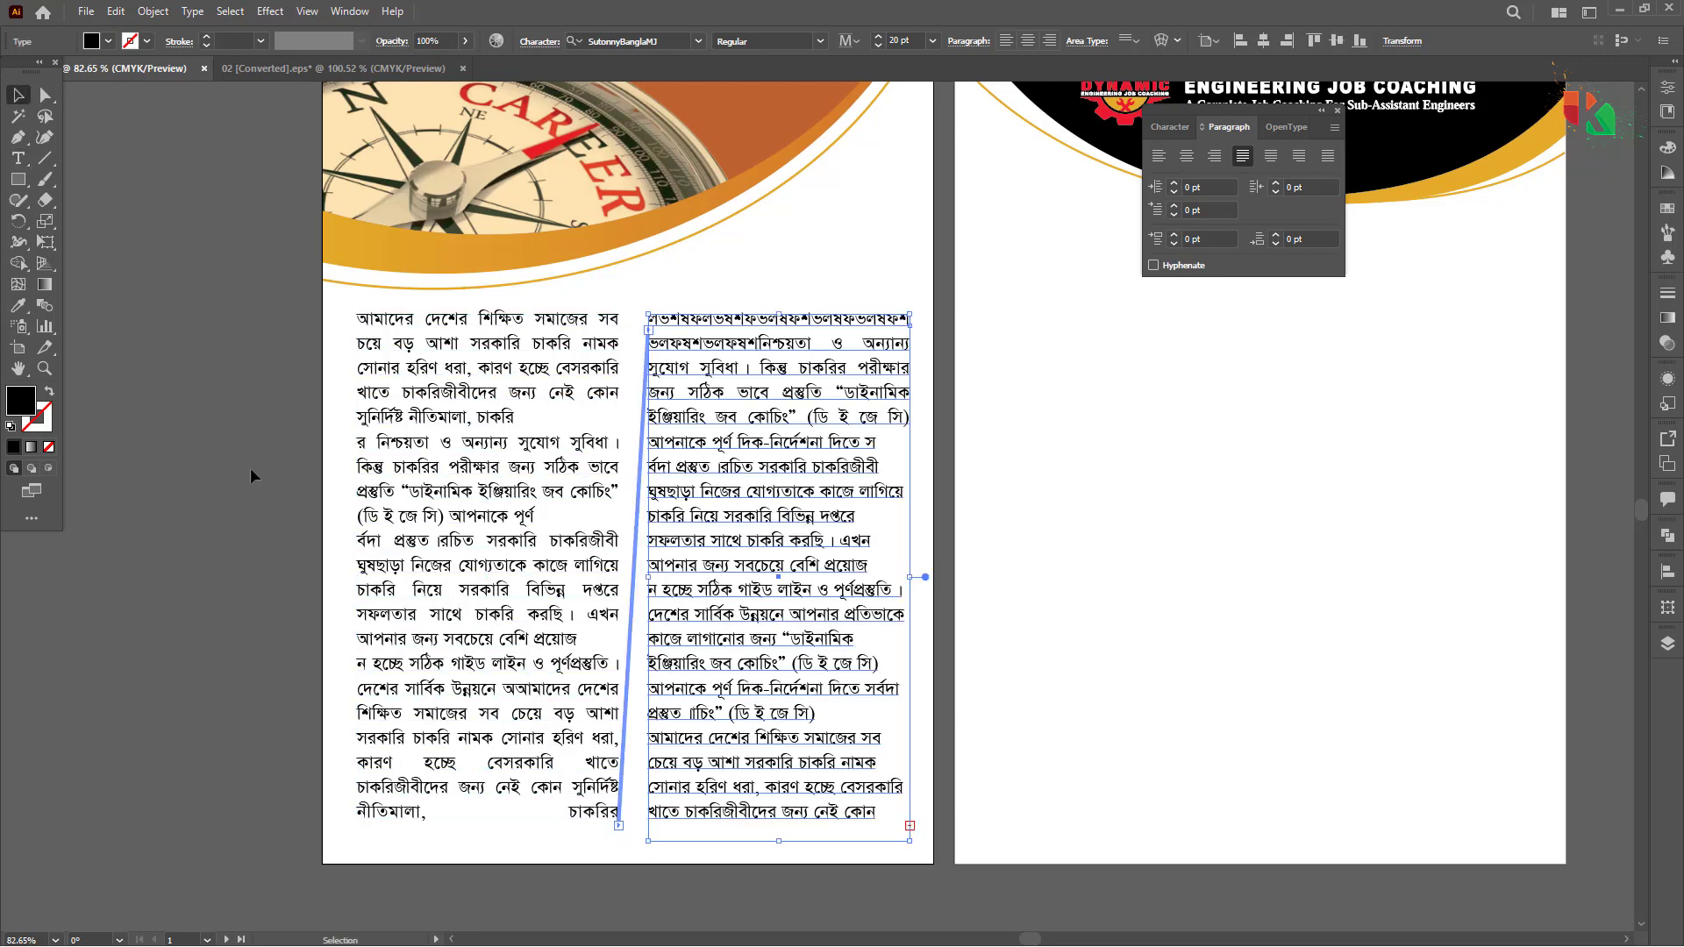
click(322, 483)
Step: Try moving the threaded right text frame onto the second page
click(720, 471)
drag(717, 474, 1056, 619)
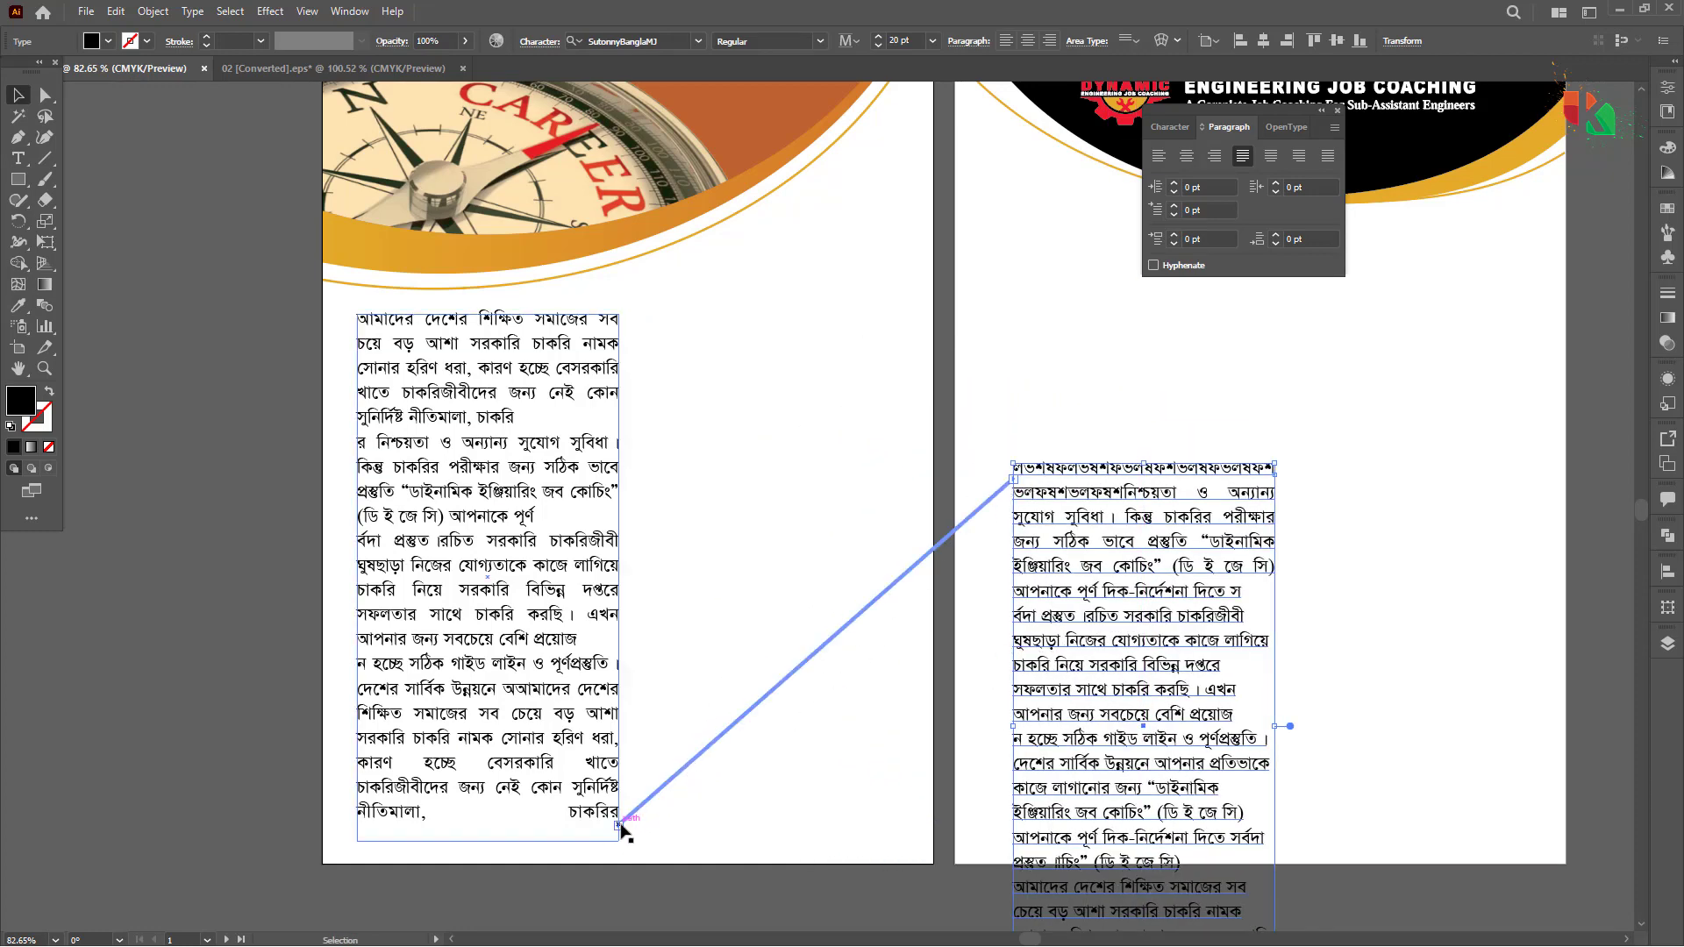
drag(1031, 496, 917, 244)
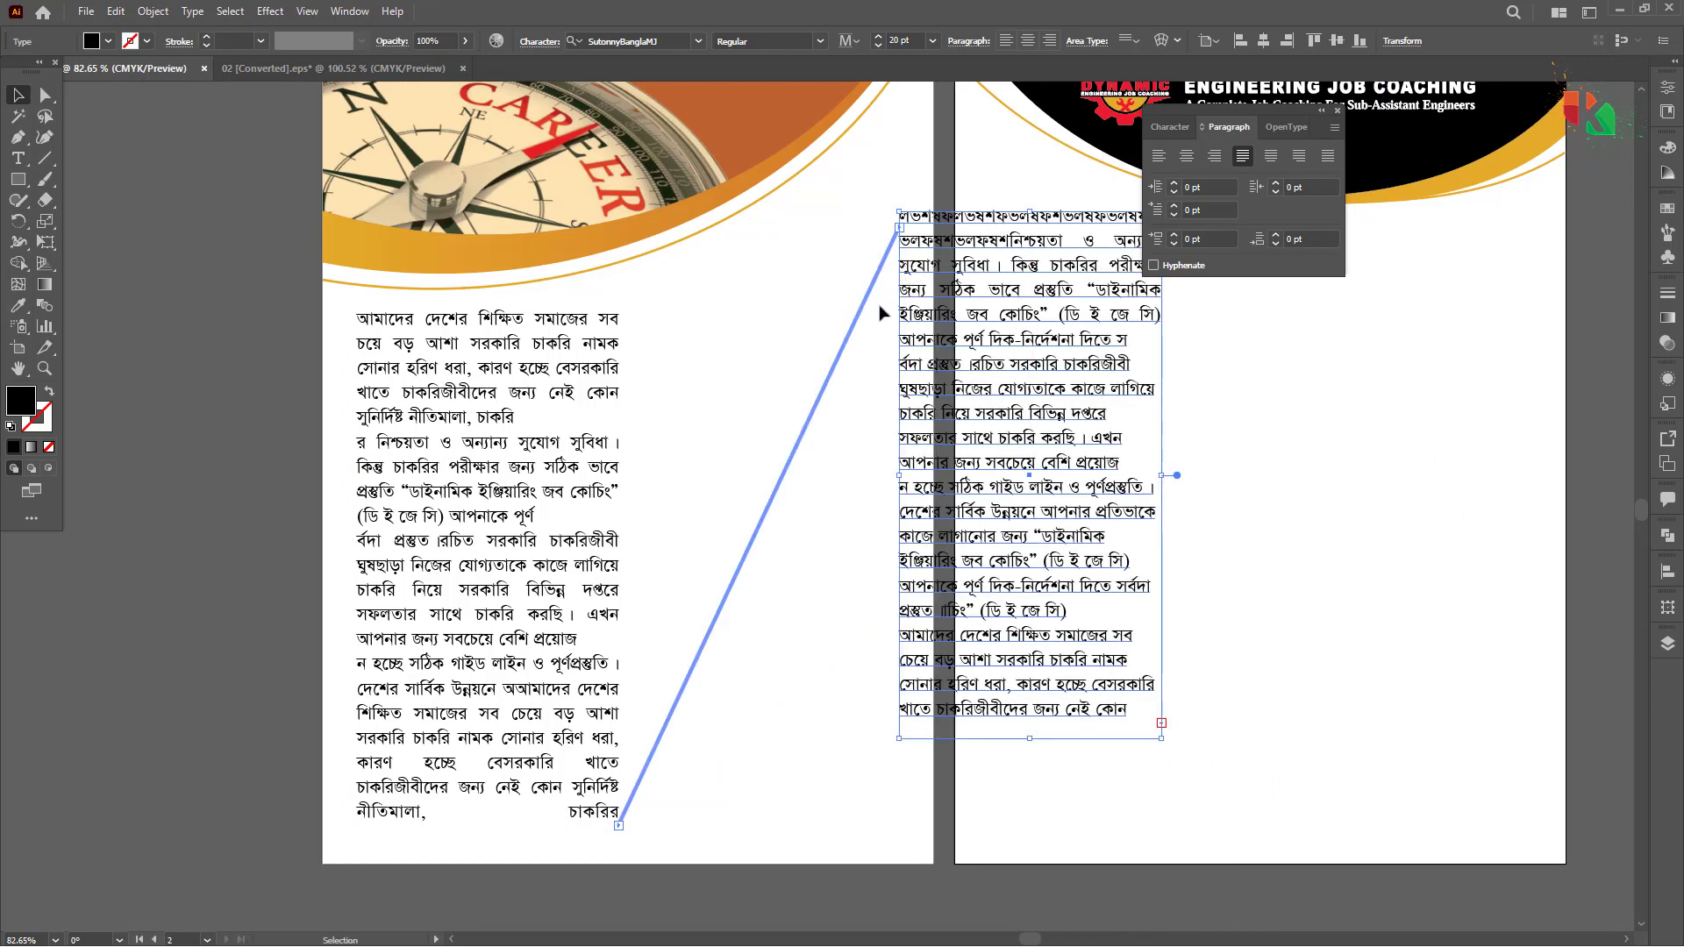
key(ctrl+z)
key(ctrl+z)
key(ctrl+z)
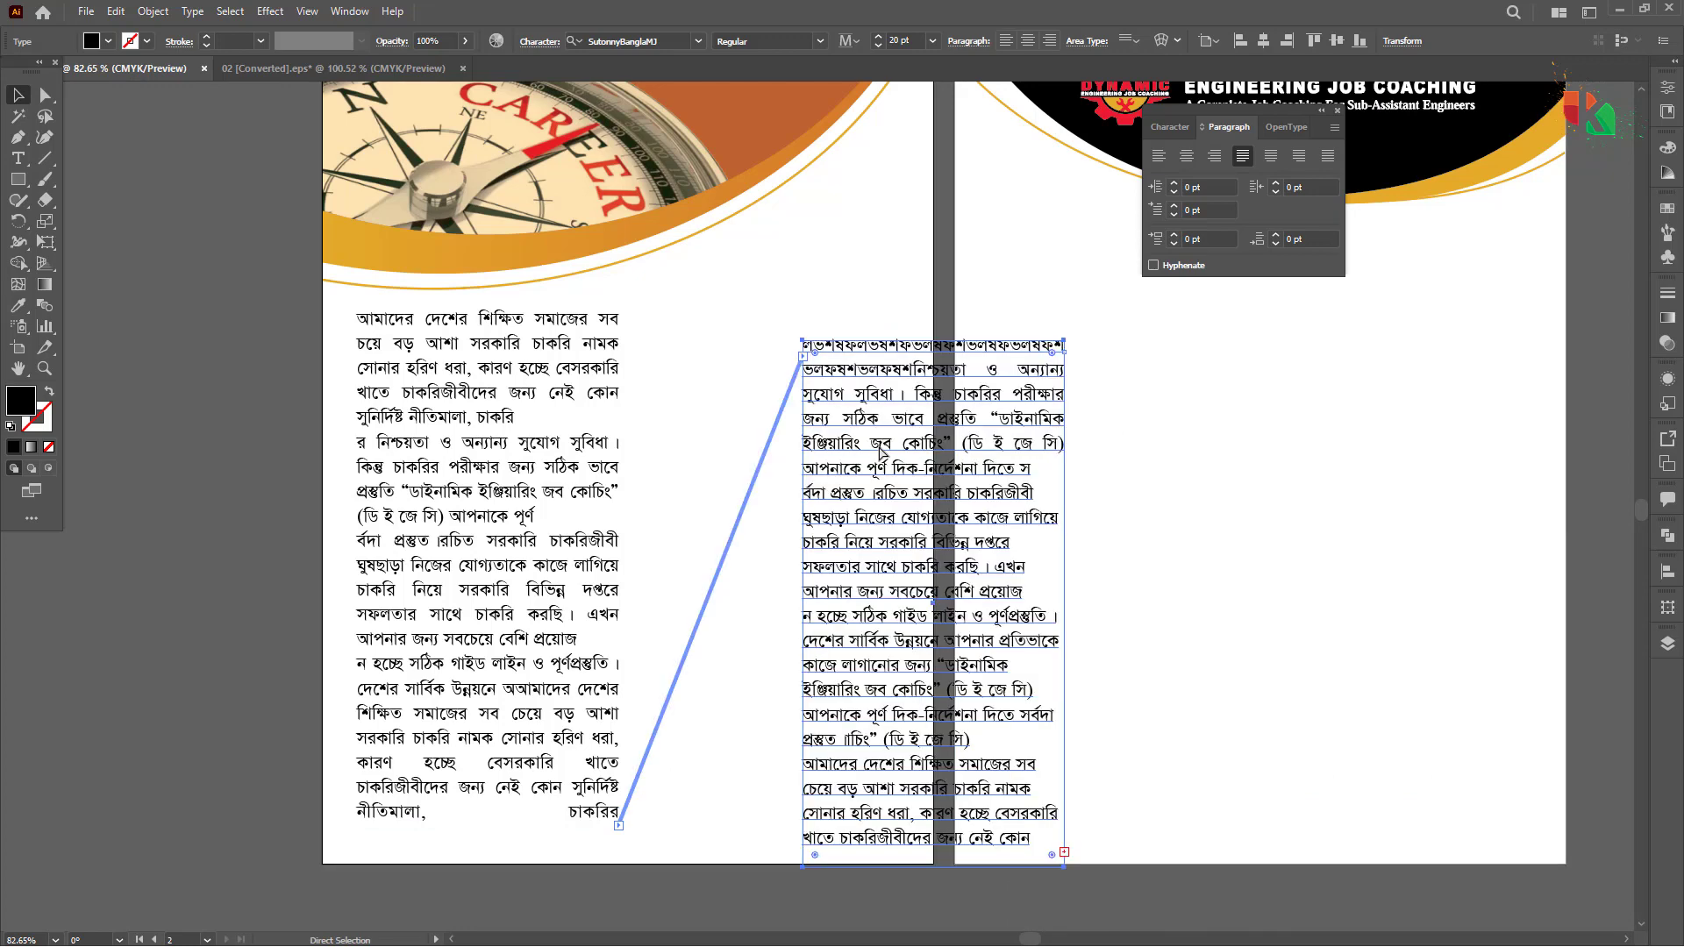
click(1044, 456)
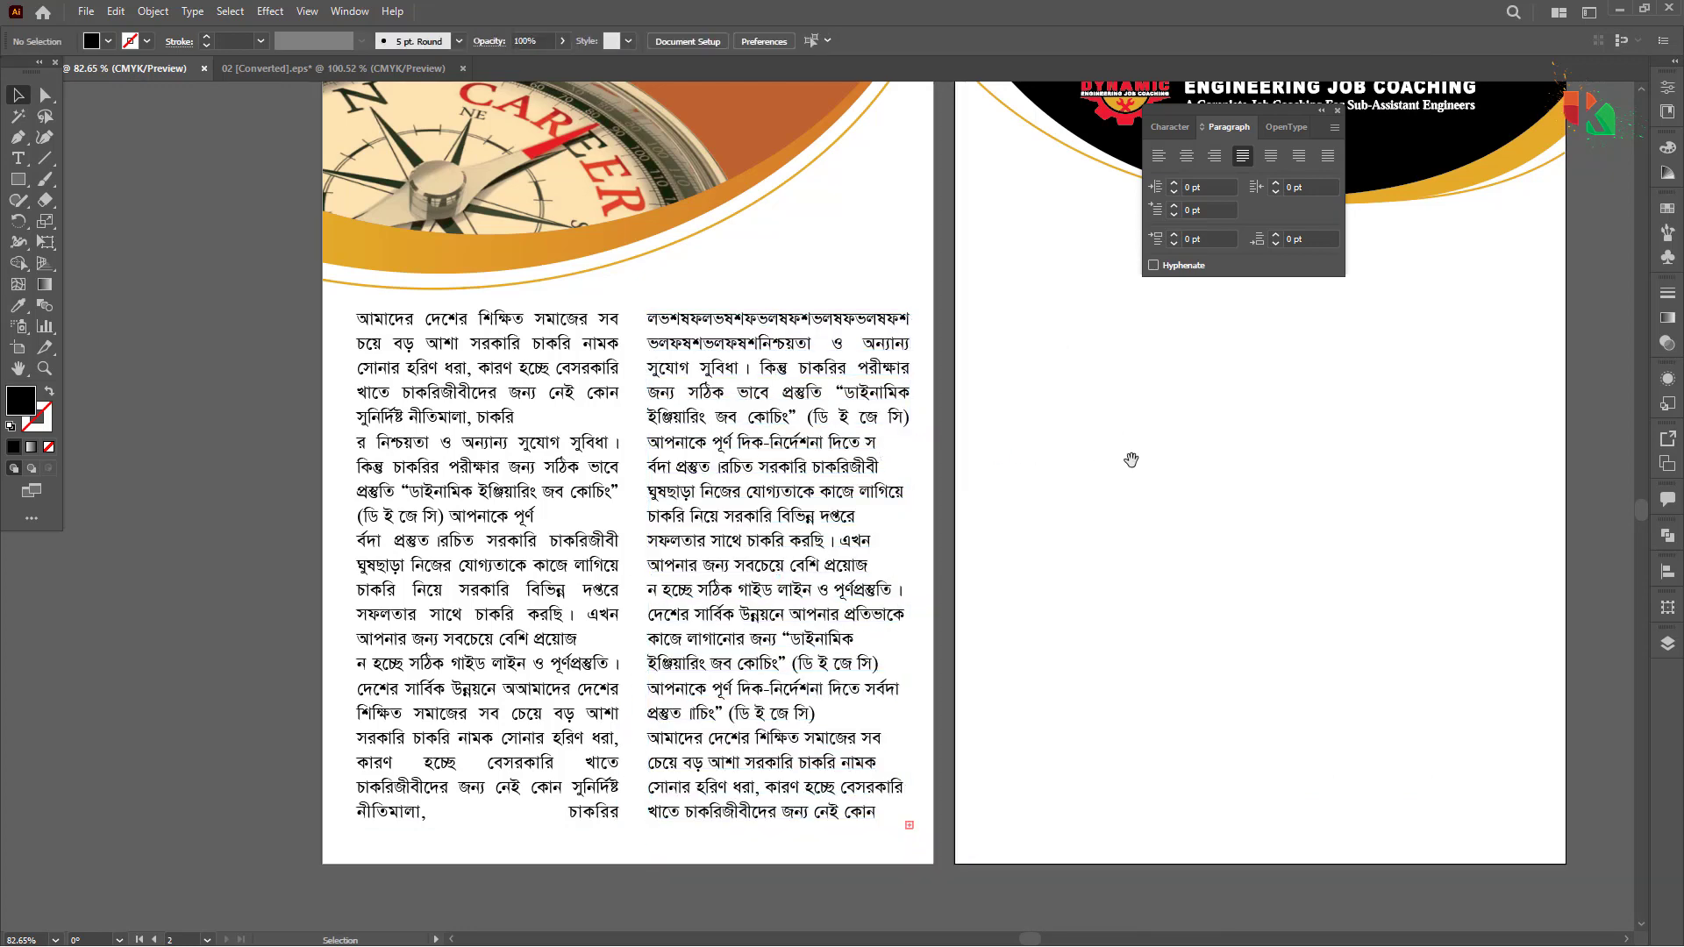
Step: Draw a black rectangle about 3.72 in wide and 8.46 in high as the second page's left column, below the header
drag(1004, 460, 795, 461)
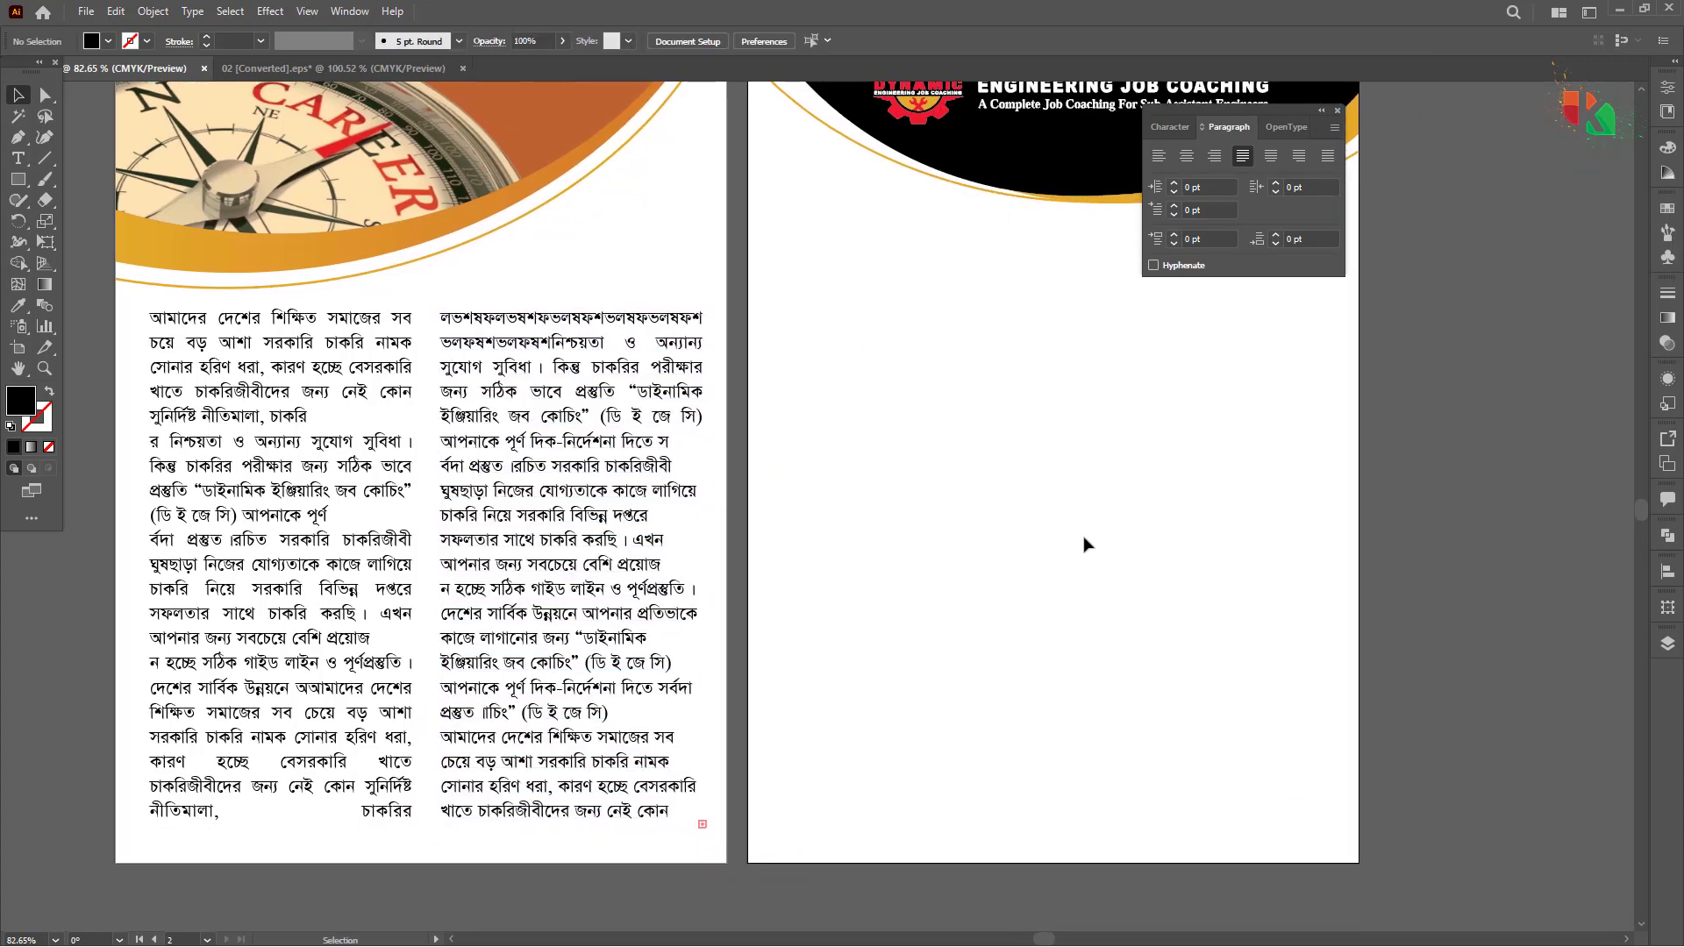
click(18, 179)
drag(800, 219, 1076, 844)
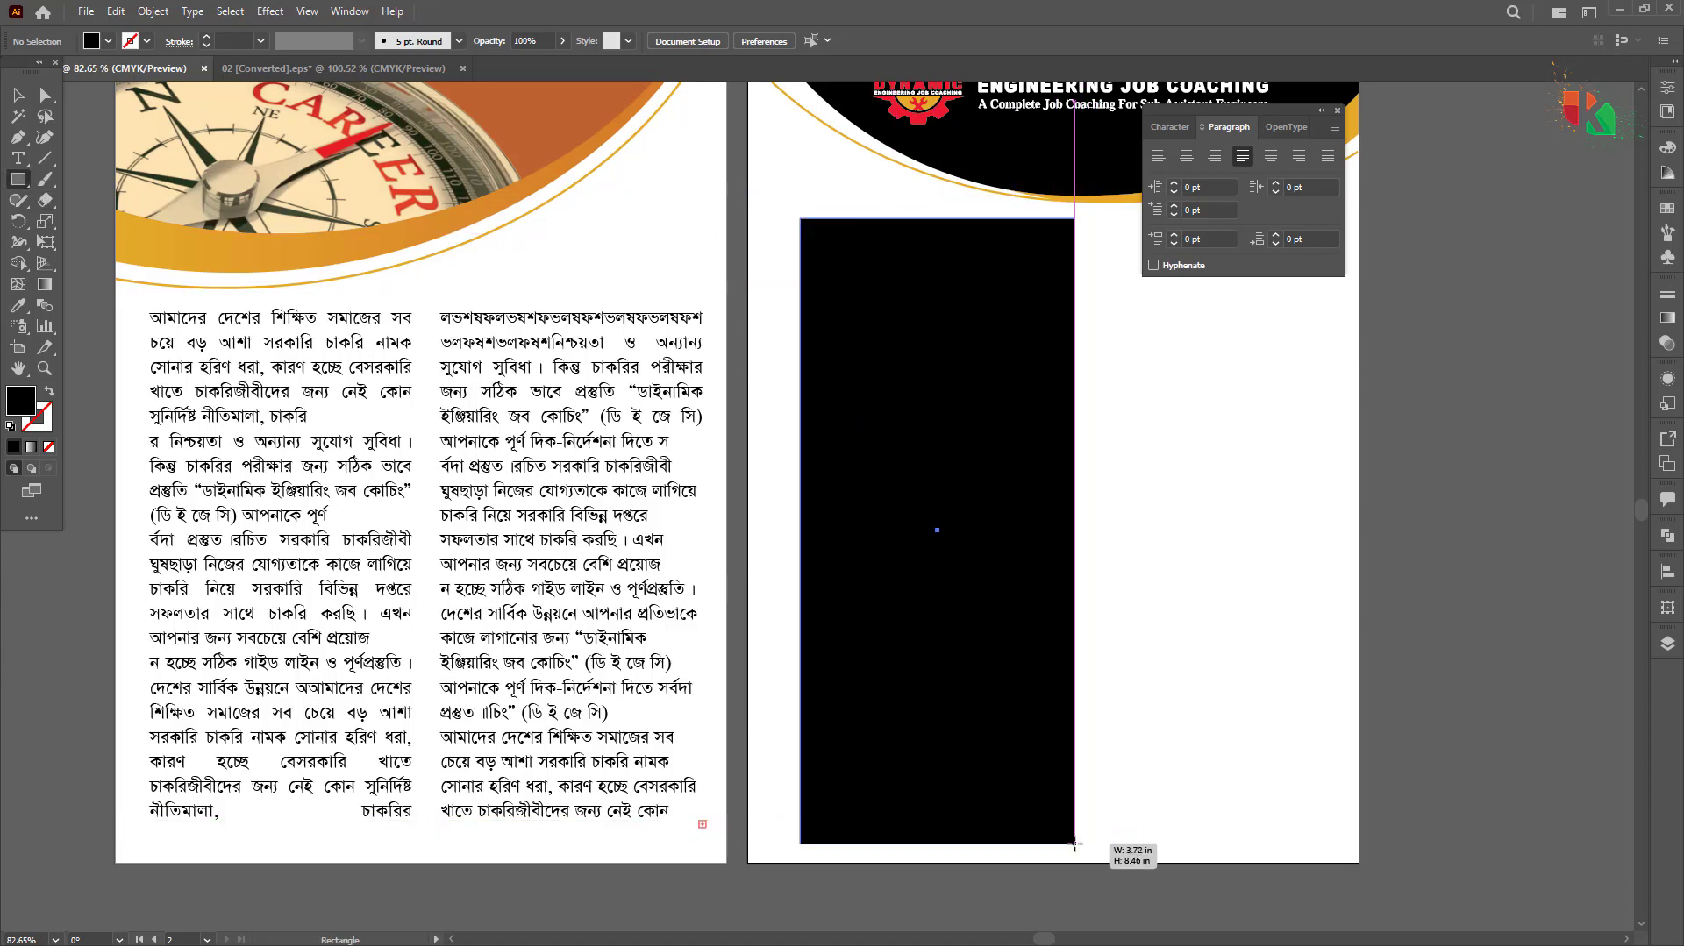
key(v)
Step: Duplicate the black rectangle as the second page's right column with a narrow gap, and shift the pair slightly left
click(662, 605)
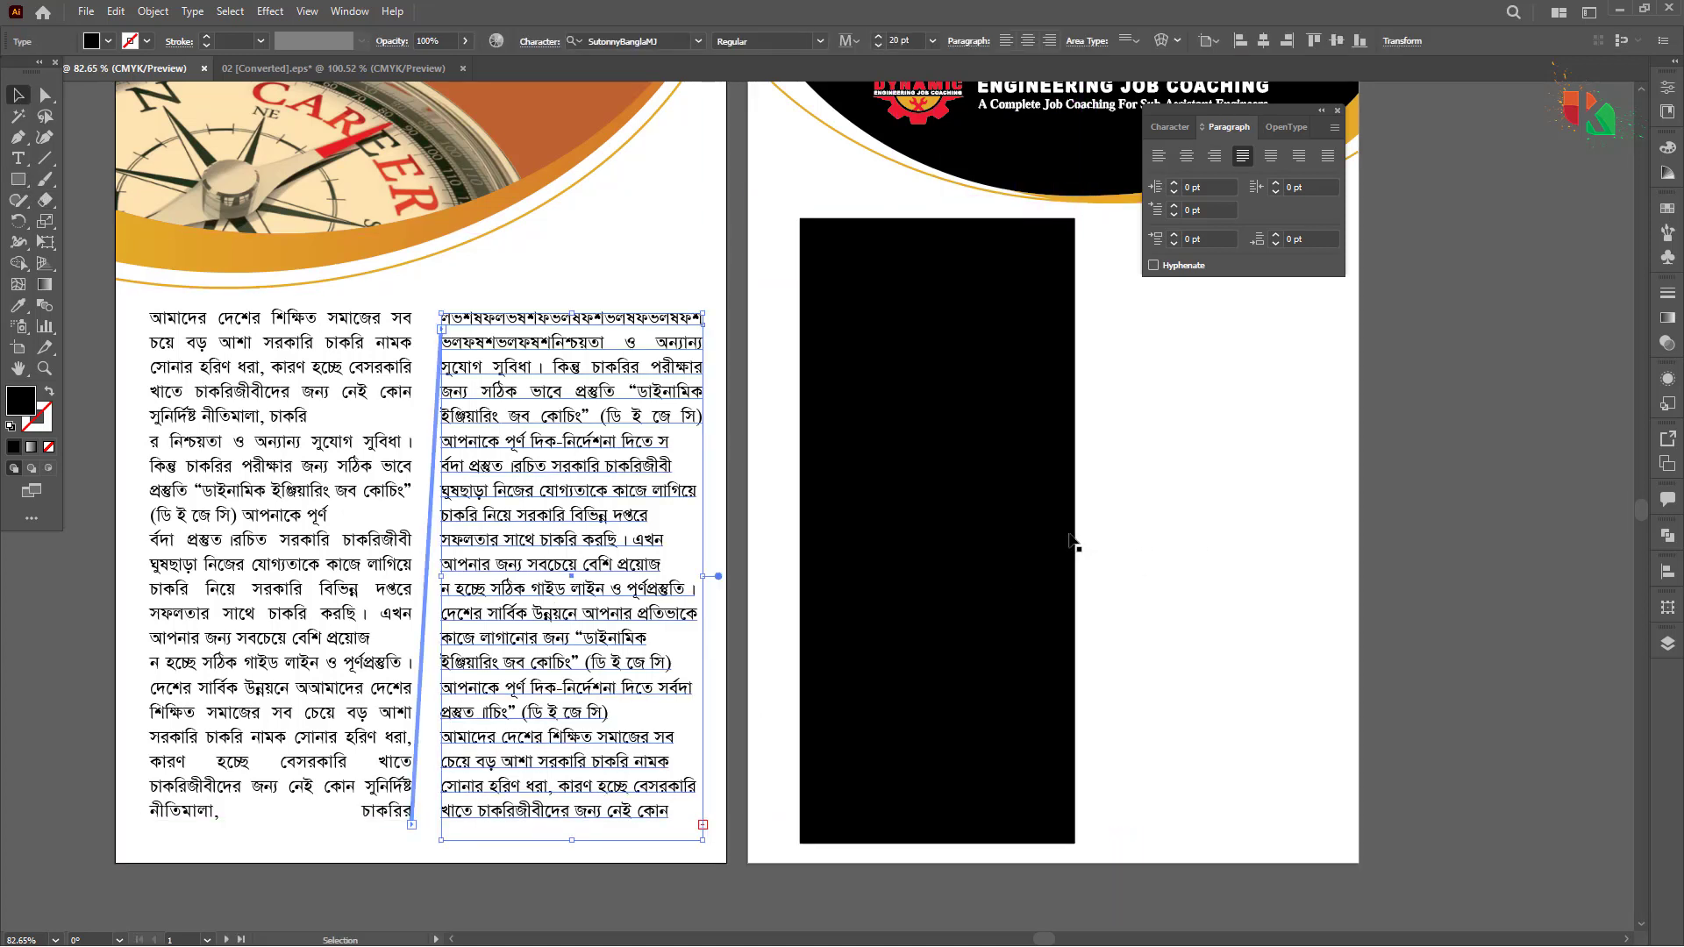
click(1053, 491)
mouse_move(1022, 497)
mouse_down()
mouse_move(750, 500)
mouse_move(1071, 492)
mouse_move(1031, 492)
mouse_up()
shift+click(737, 430)
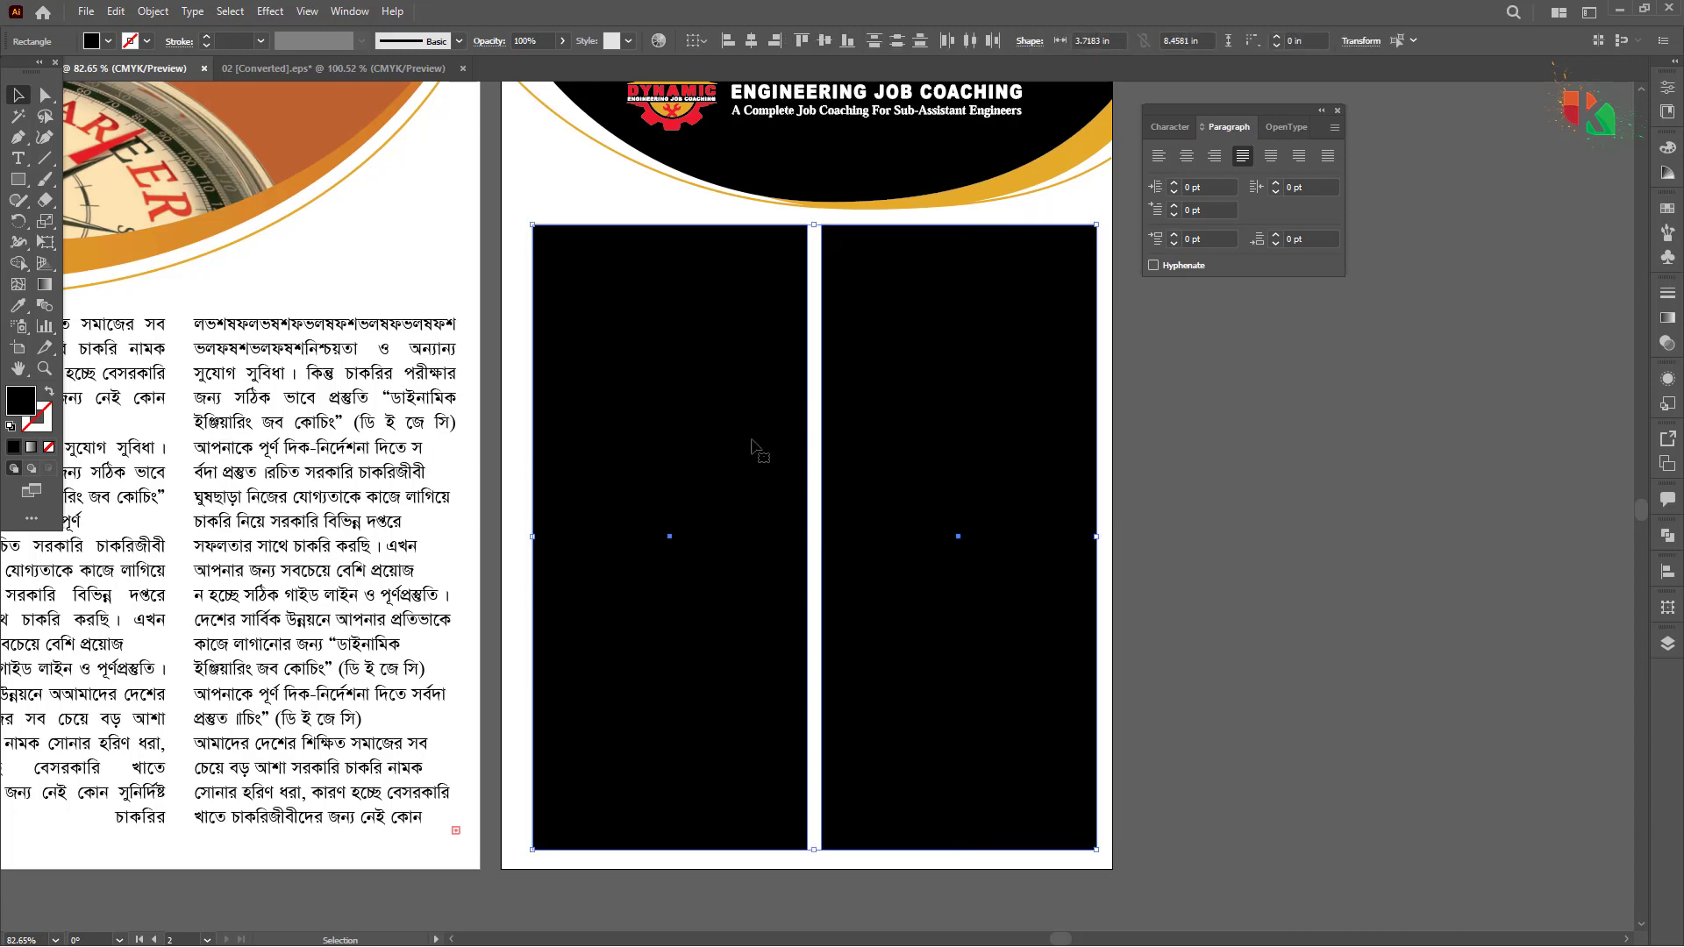
drag(752, 442, 747, 441)
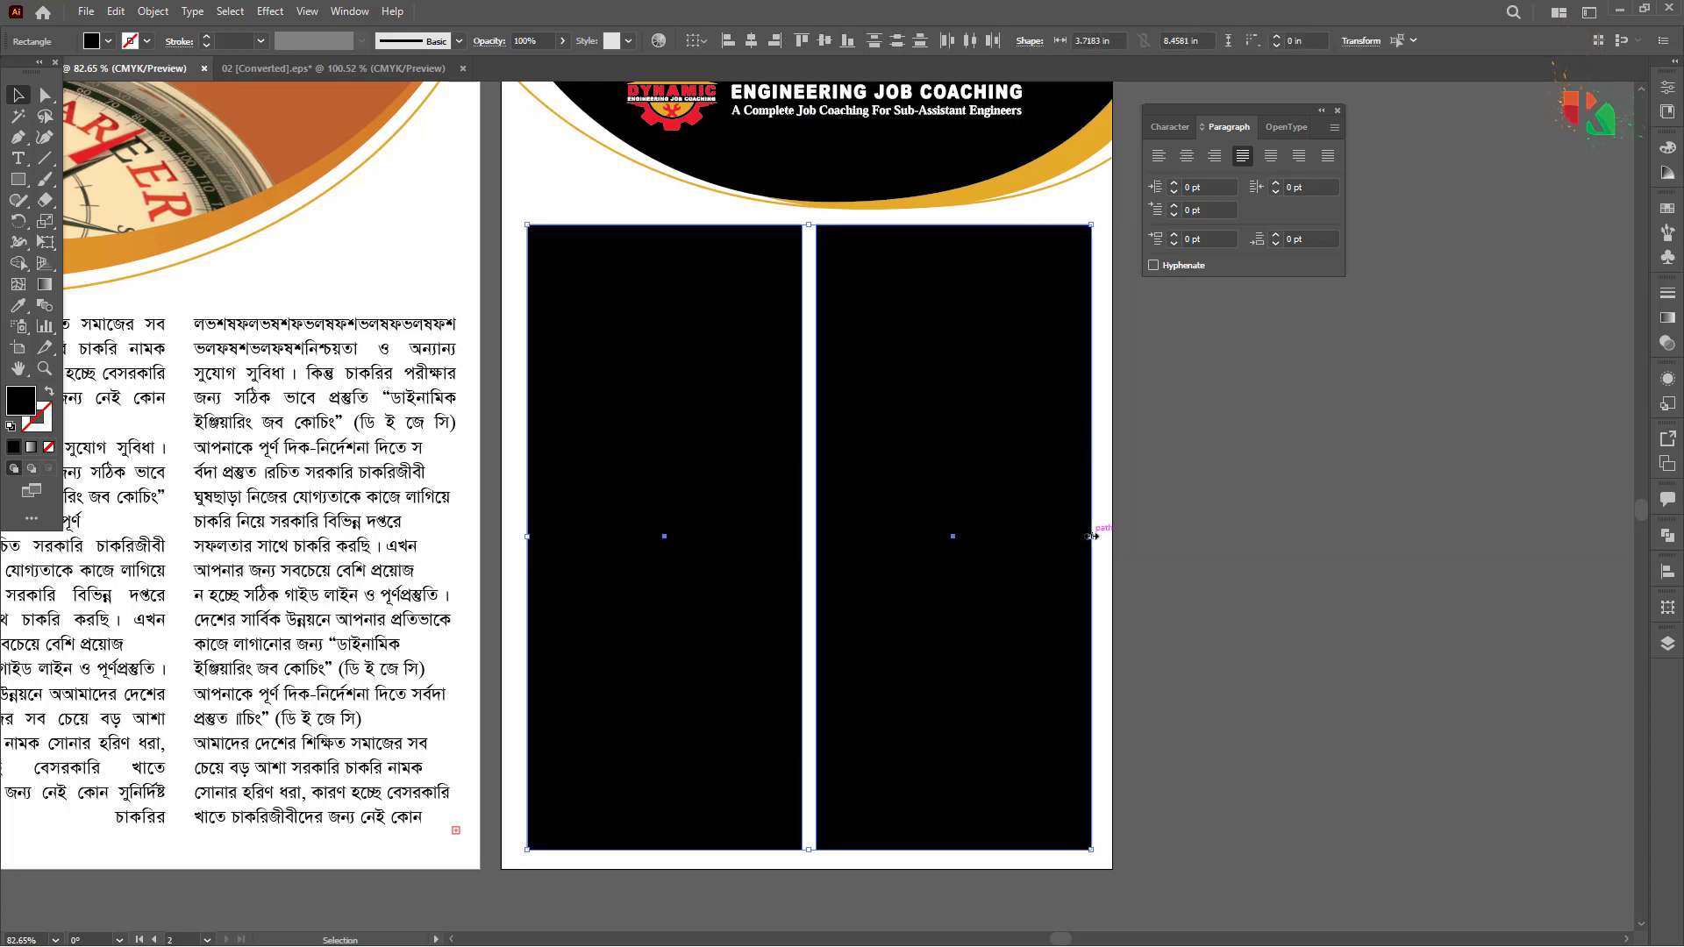
Step: Hide the toolbars and panels and bring both flyer pages fully into view
key(a)
key(ctrl+plus)
scroll(1088, 536, down, 1)
key(ctrl+minus)
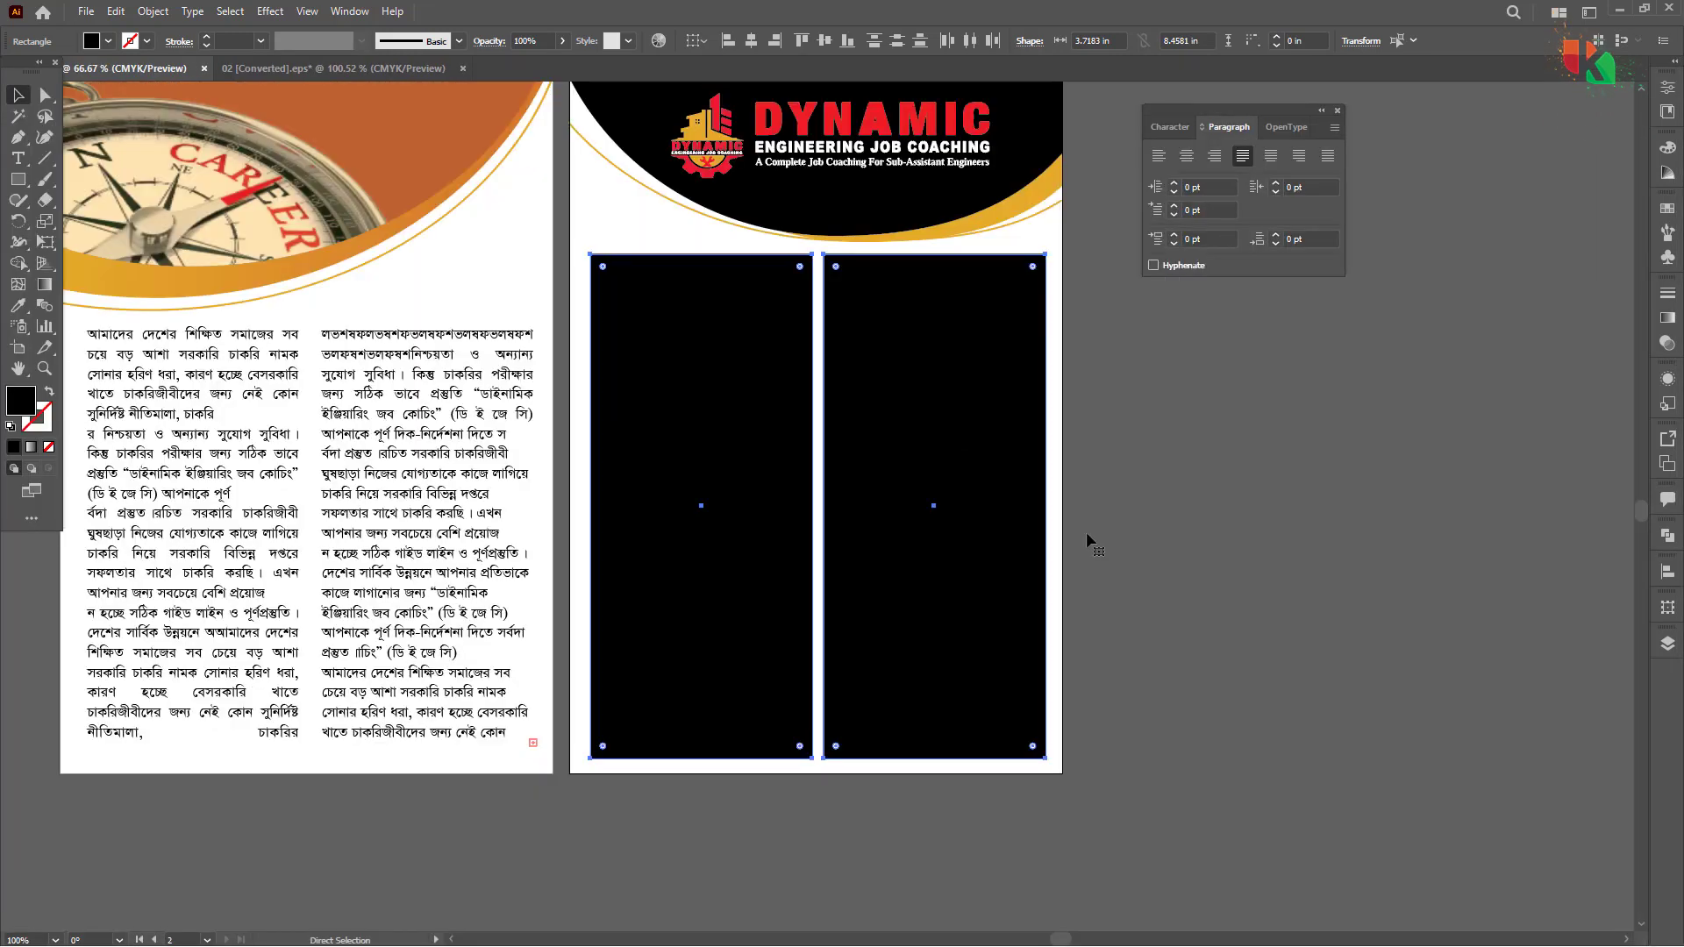
key(Tab)
drag(951, 550, 942, 636)
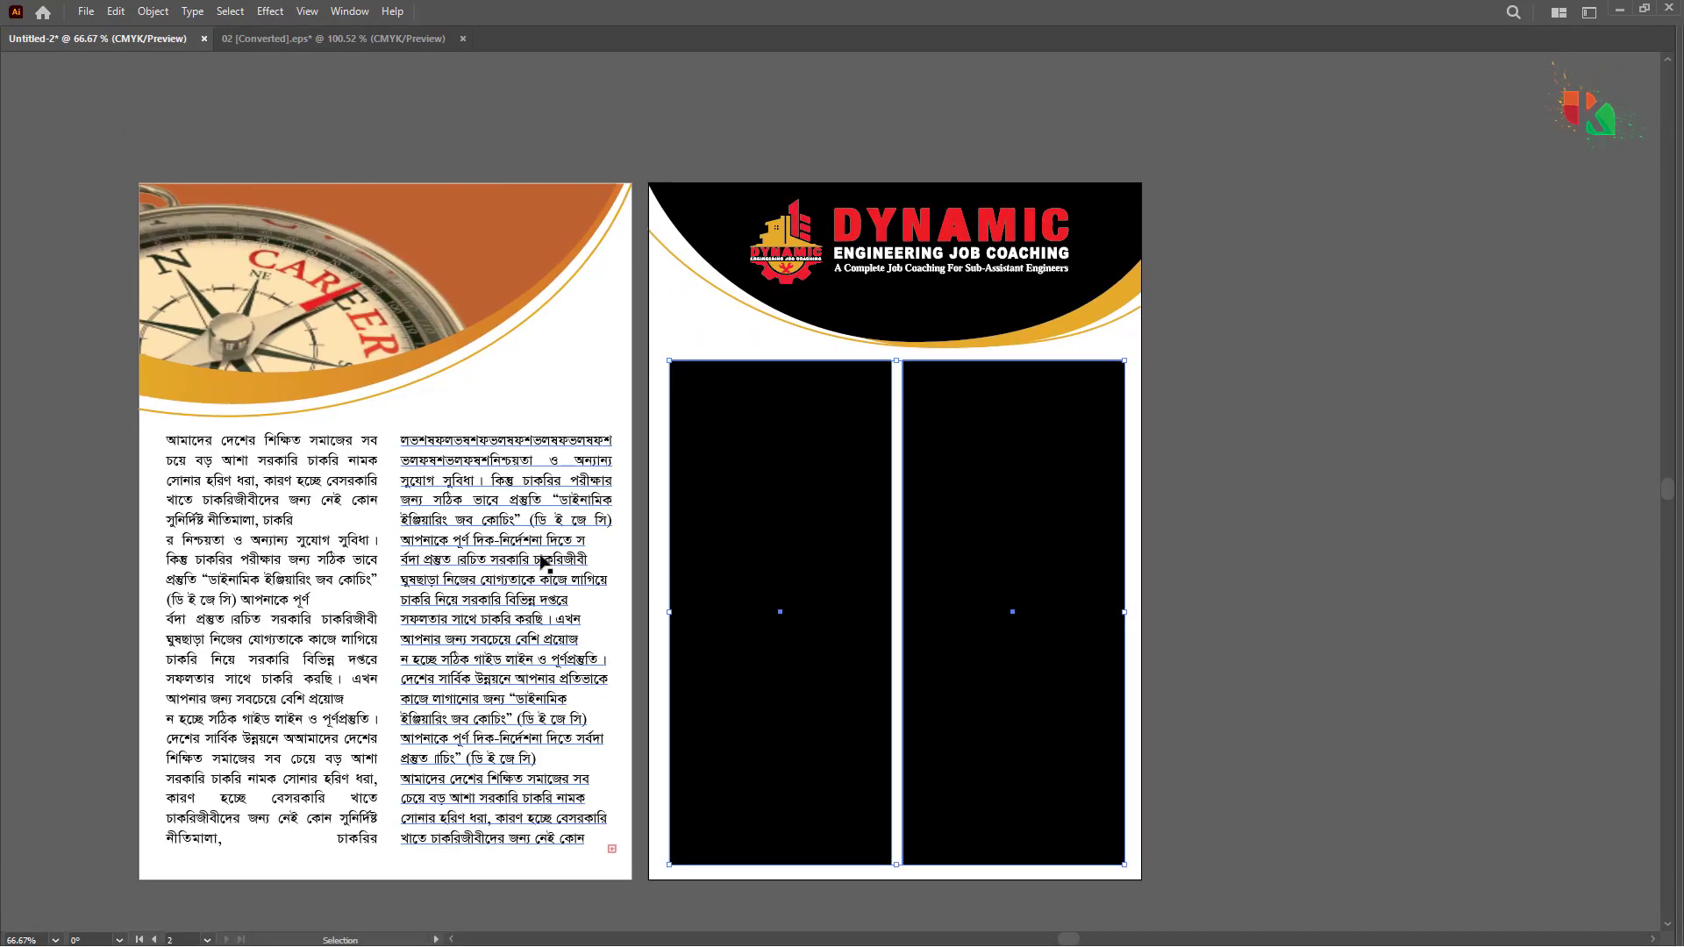
Step: Remove the fill from both column rectangles on the second page and give them a black outline
click(1216, 487)
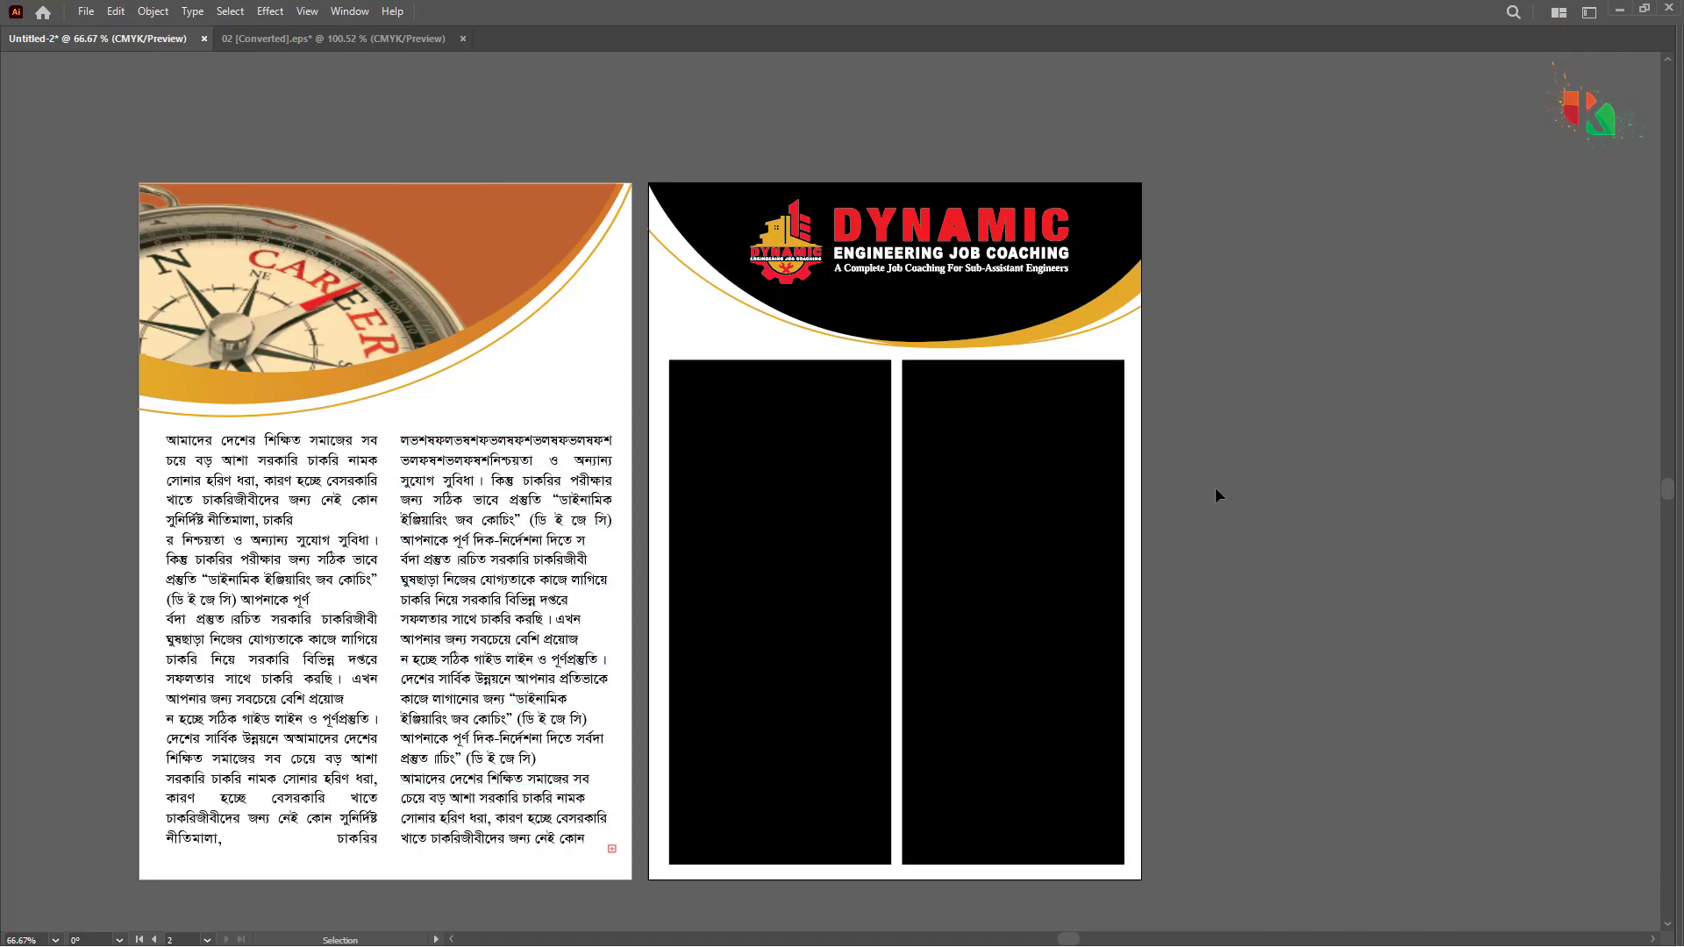
click(558, 534)
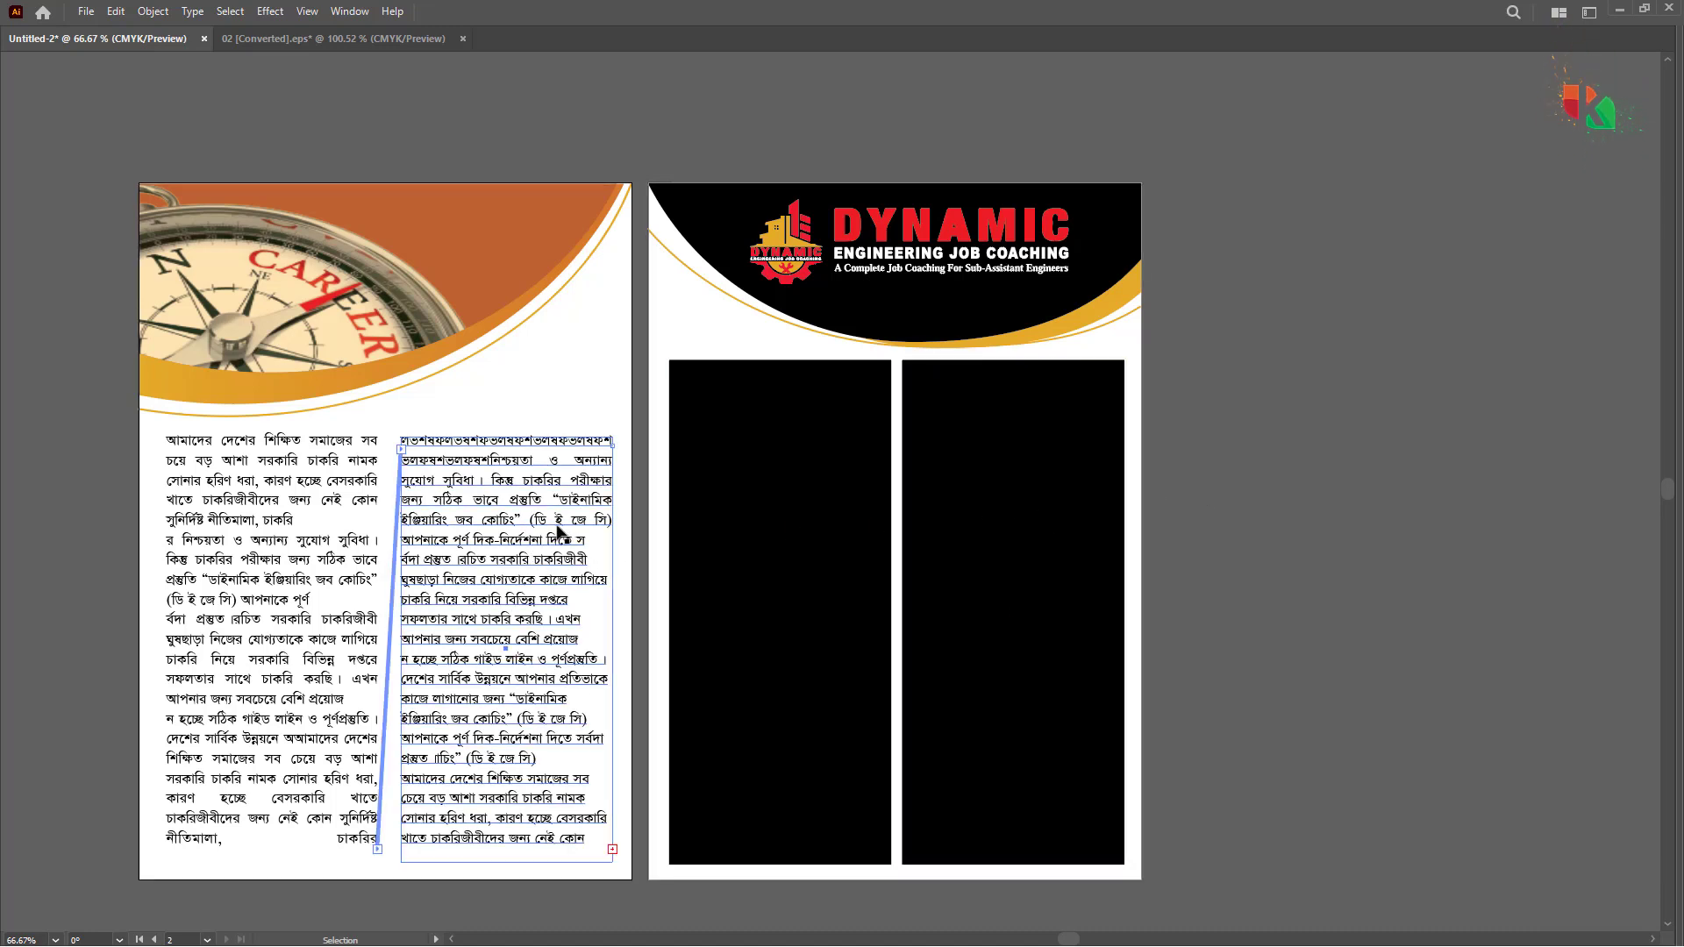
click(793, 500)
shift+click(960, 492)
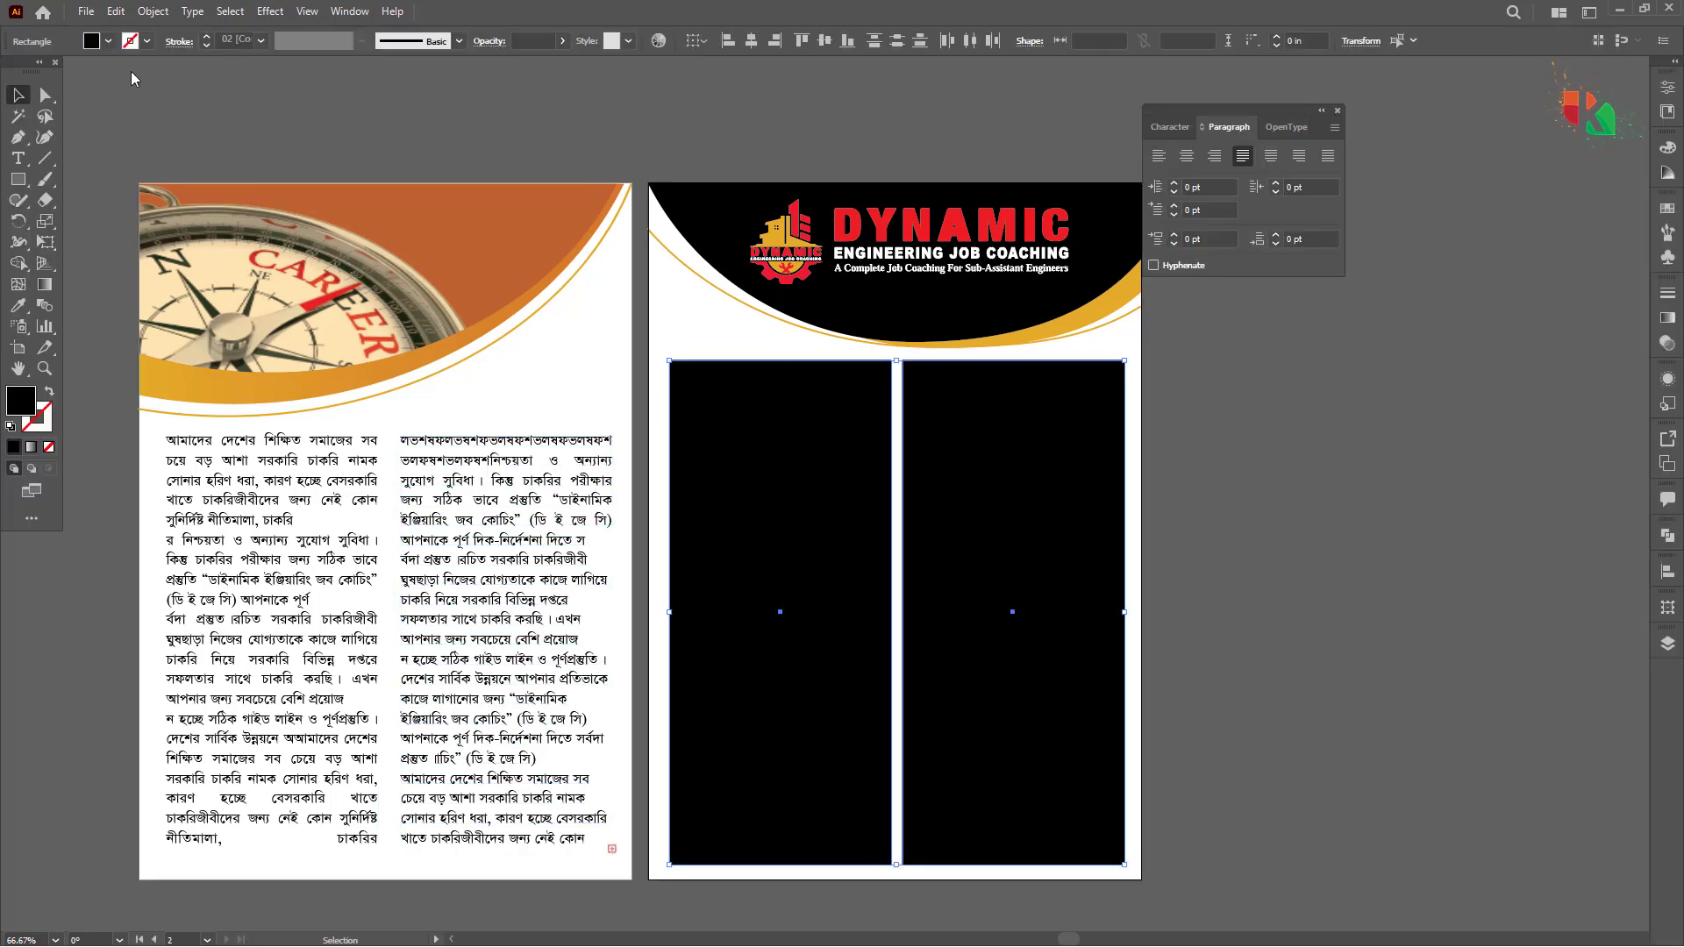
key(Tab)
click(108, 42)
click(12, 68)
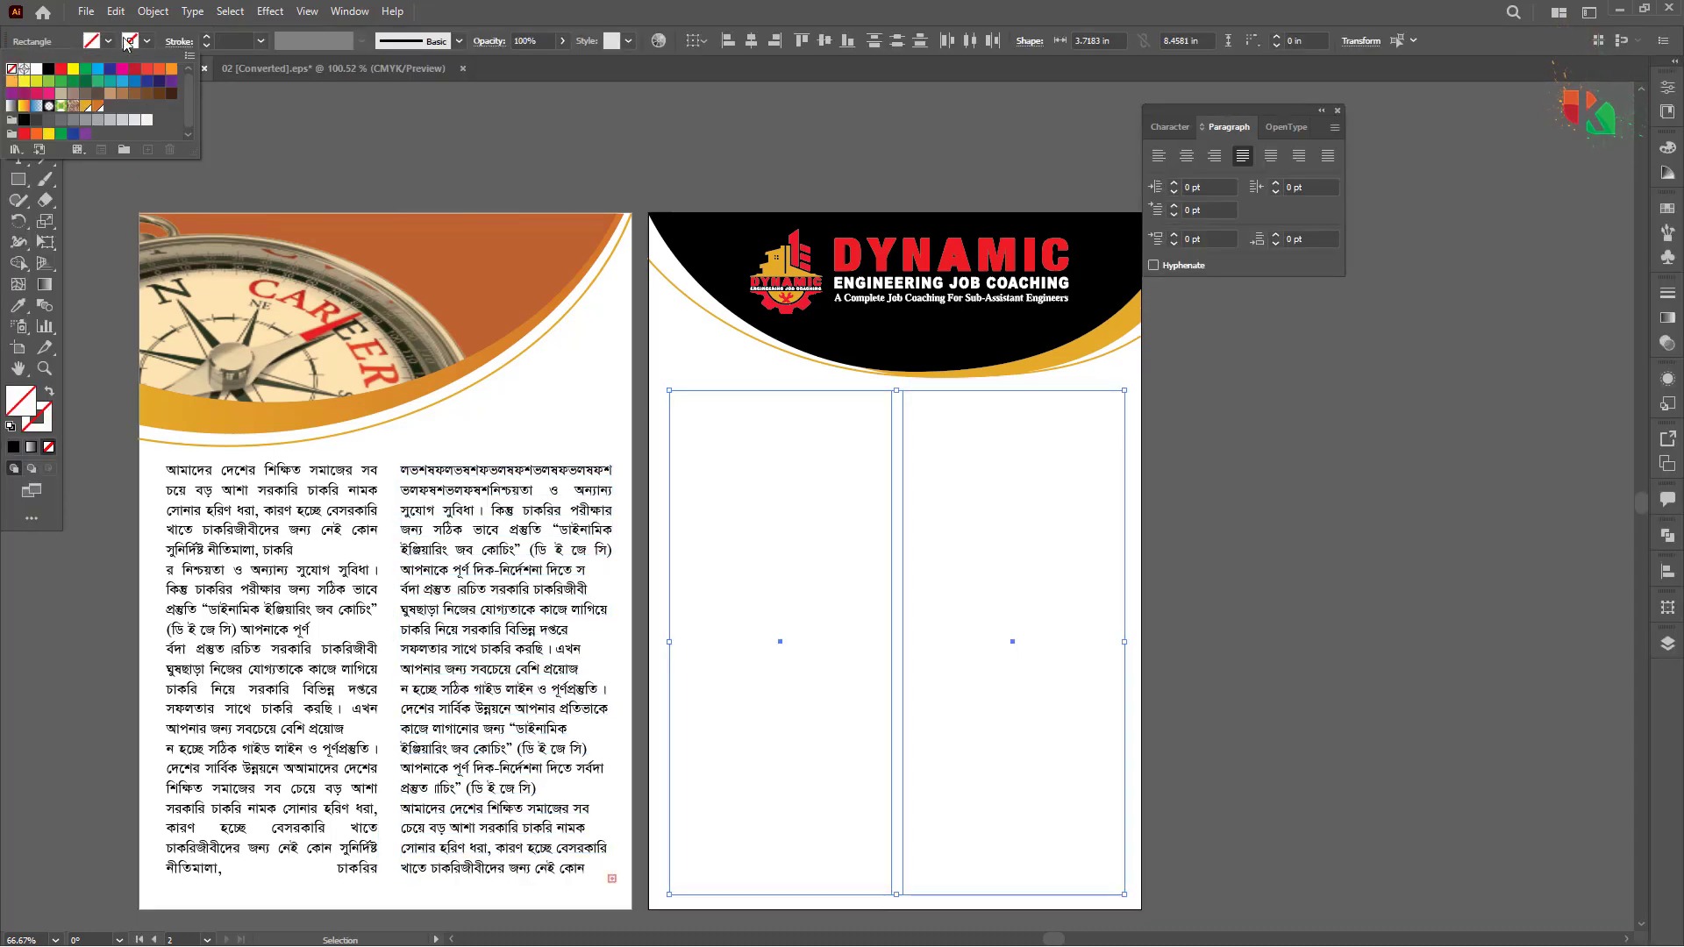
click(129, 41)
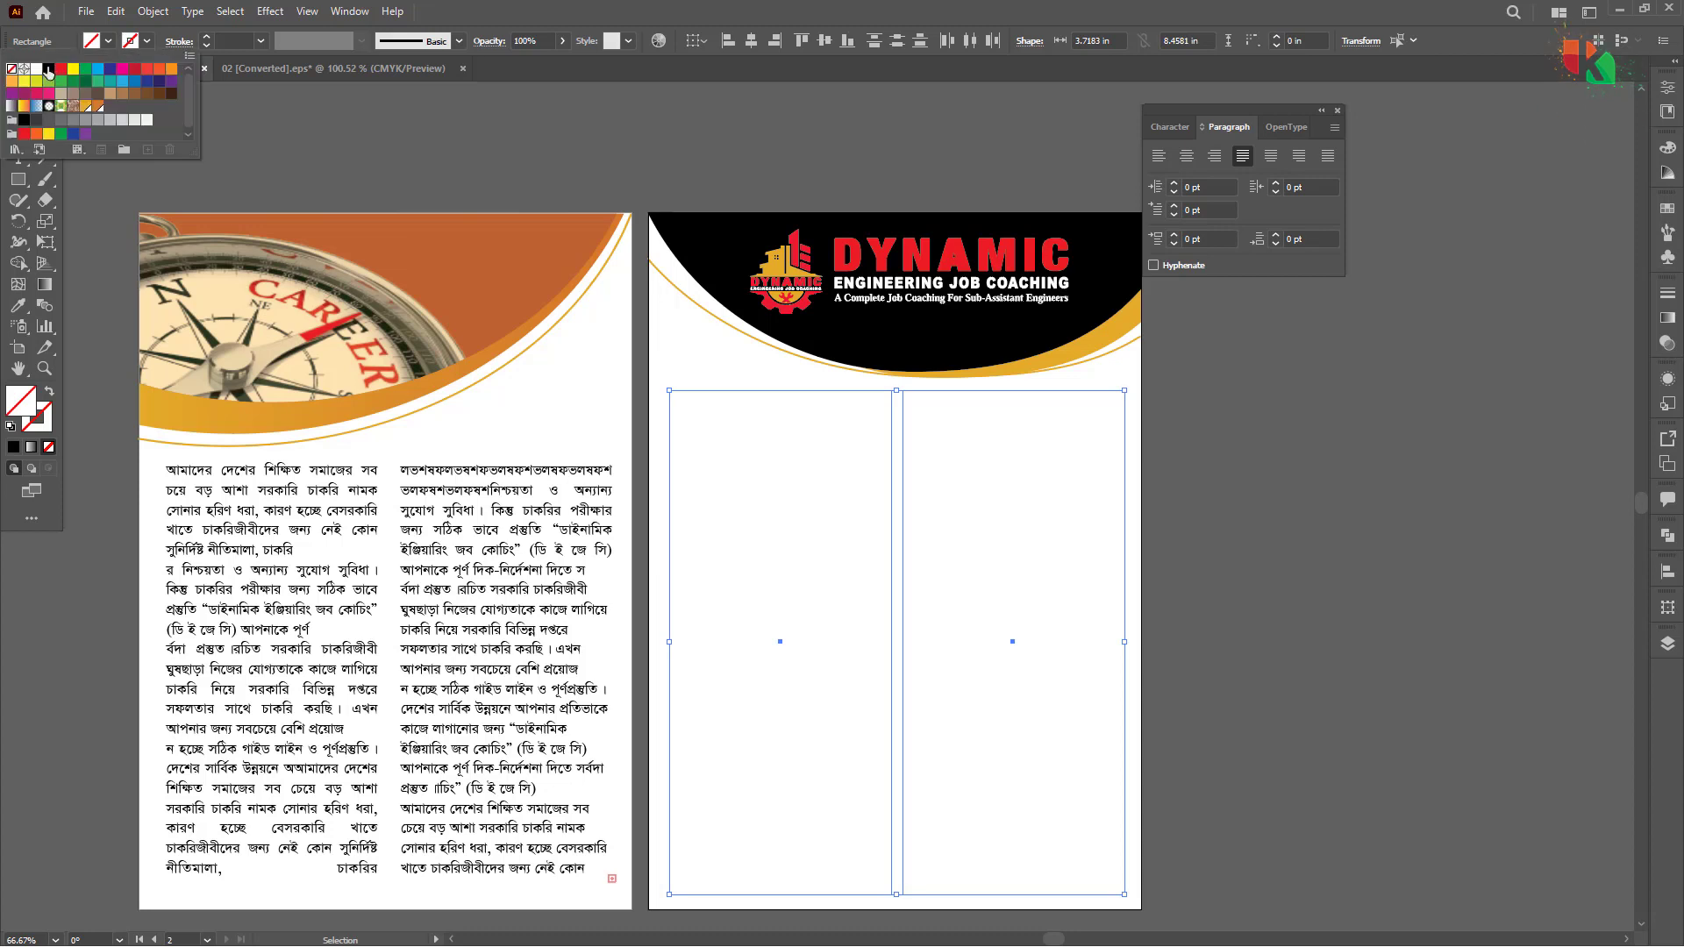
click(54, 70)
click(680, 303)
key(Tab)
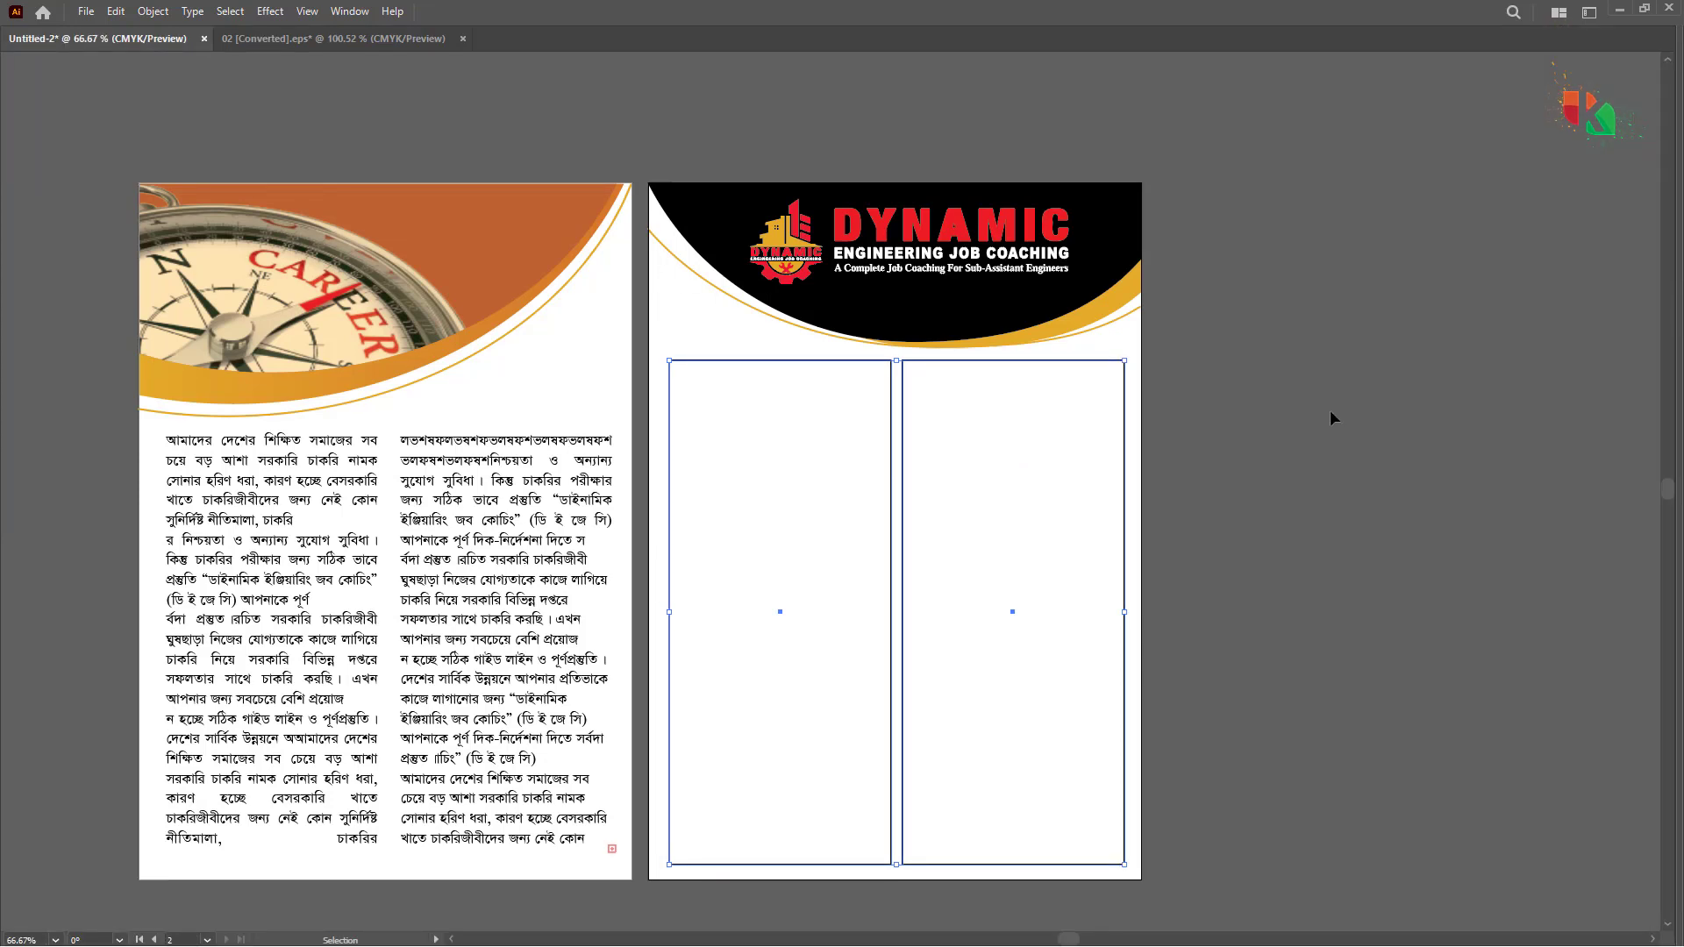
click(1332, 418)
Step: Paste another copy of the Bangla text near the end of the first page's right text column
click(808, 361)
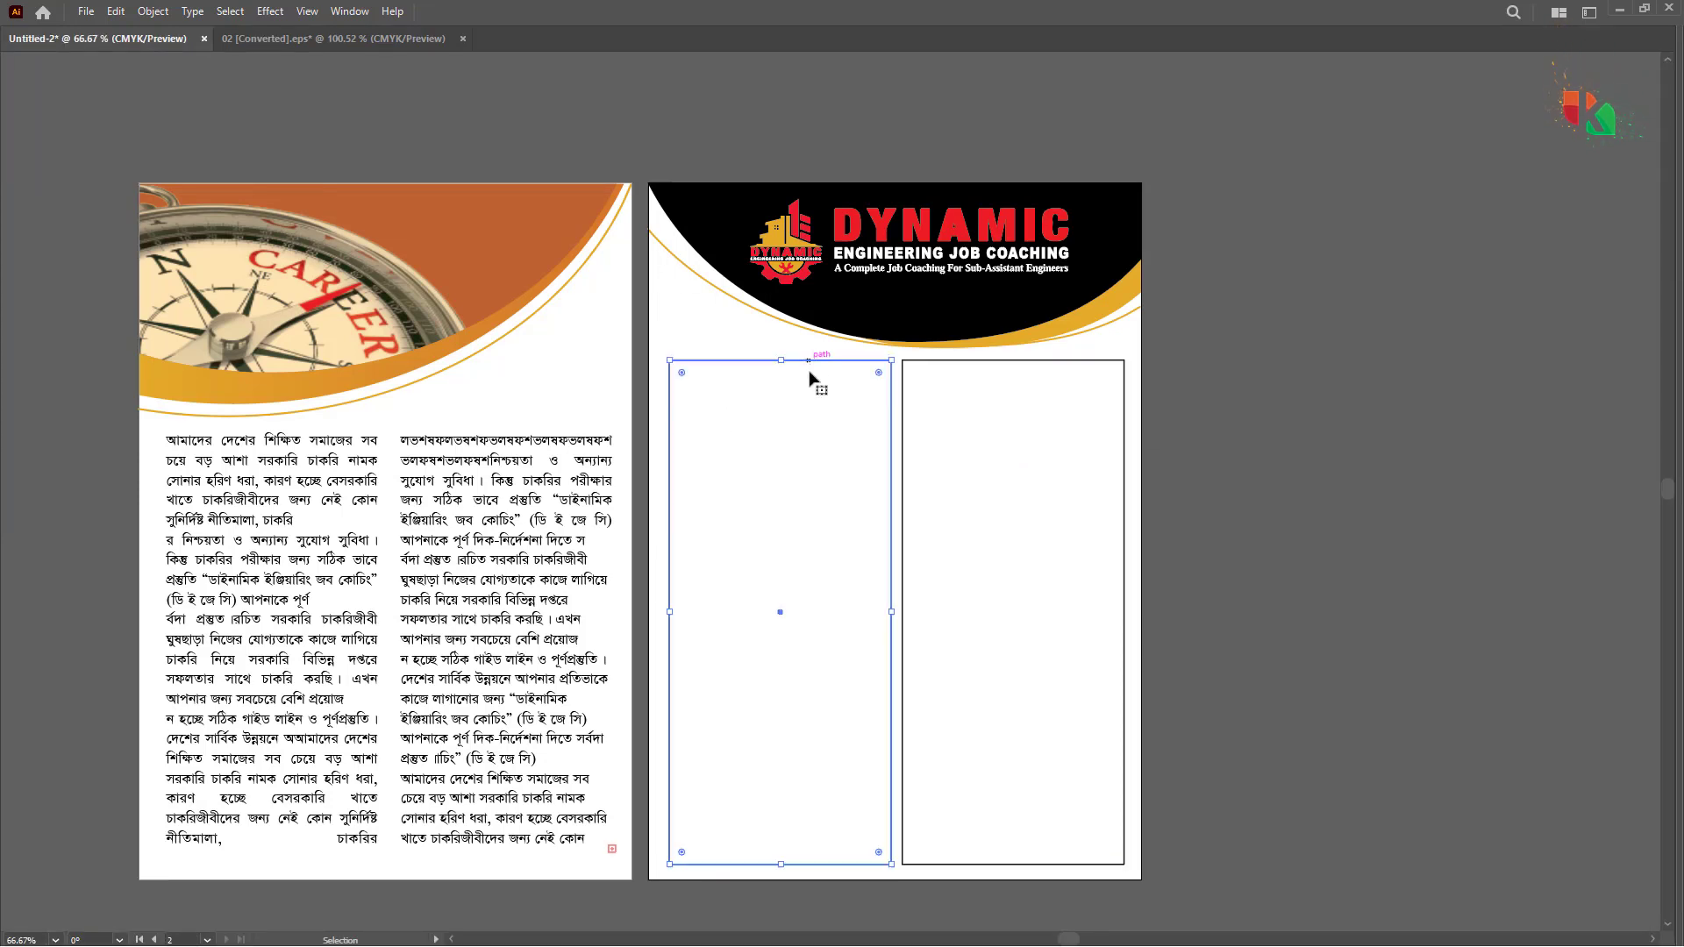
click(456, 529)
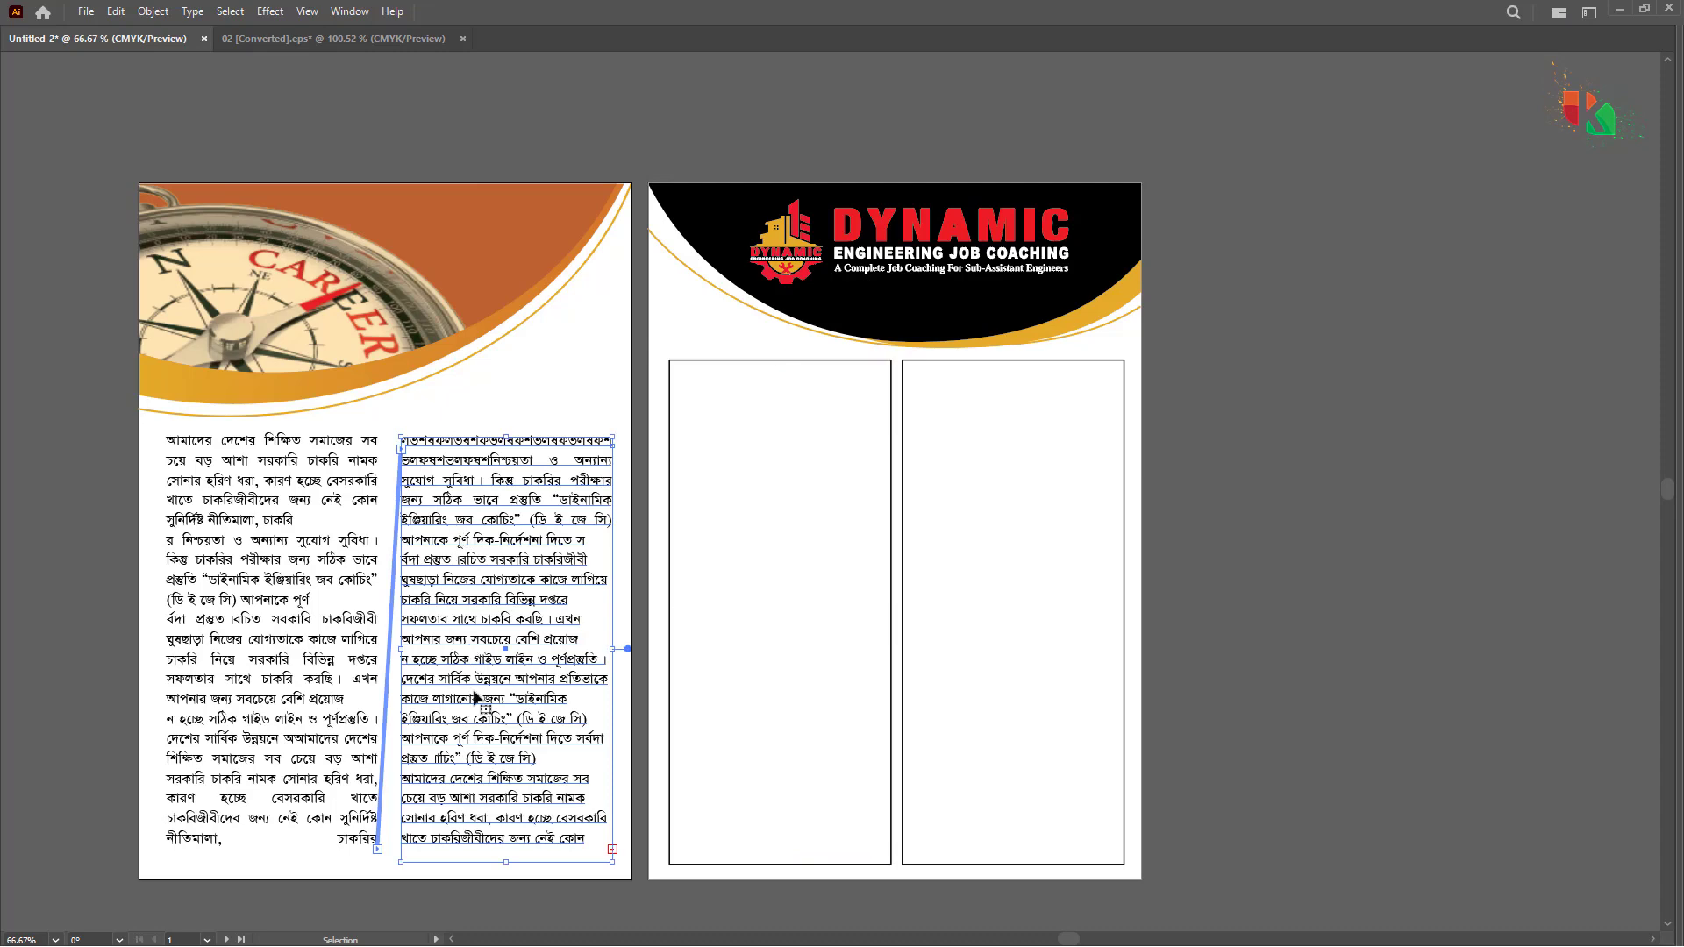
double_click(513, 807)
scroll(518, 802, down, 5)
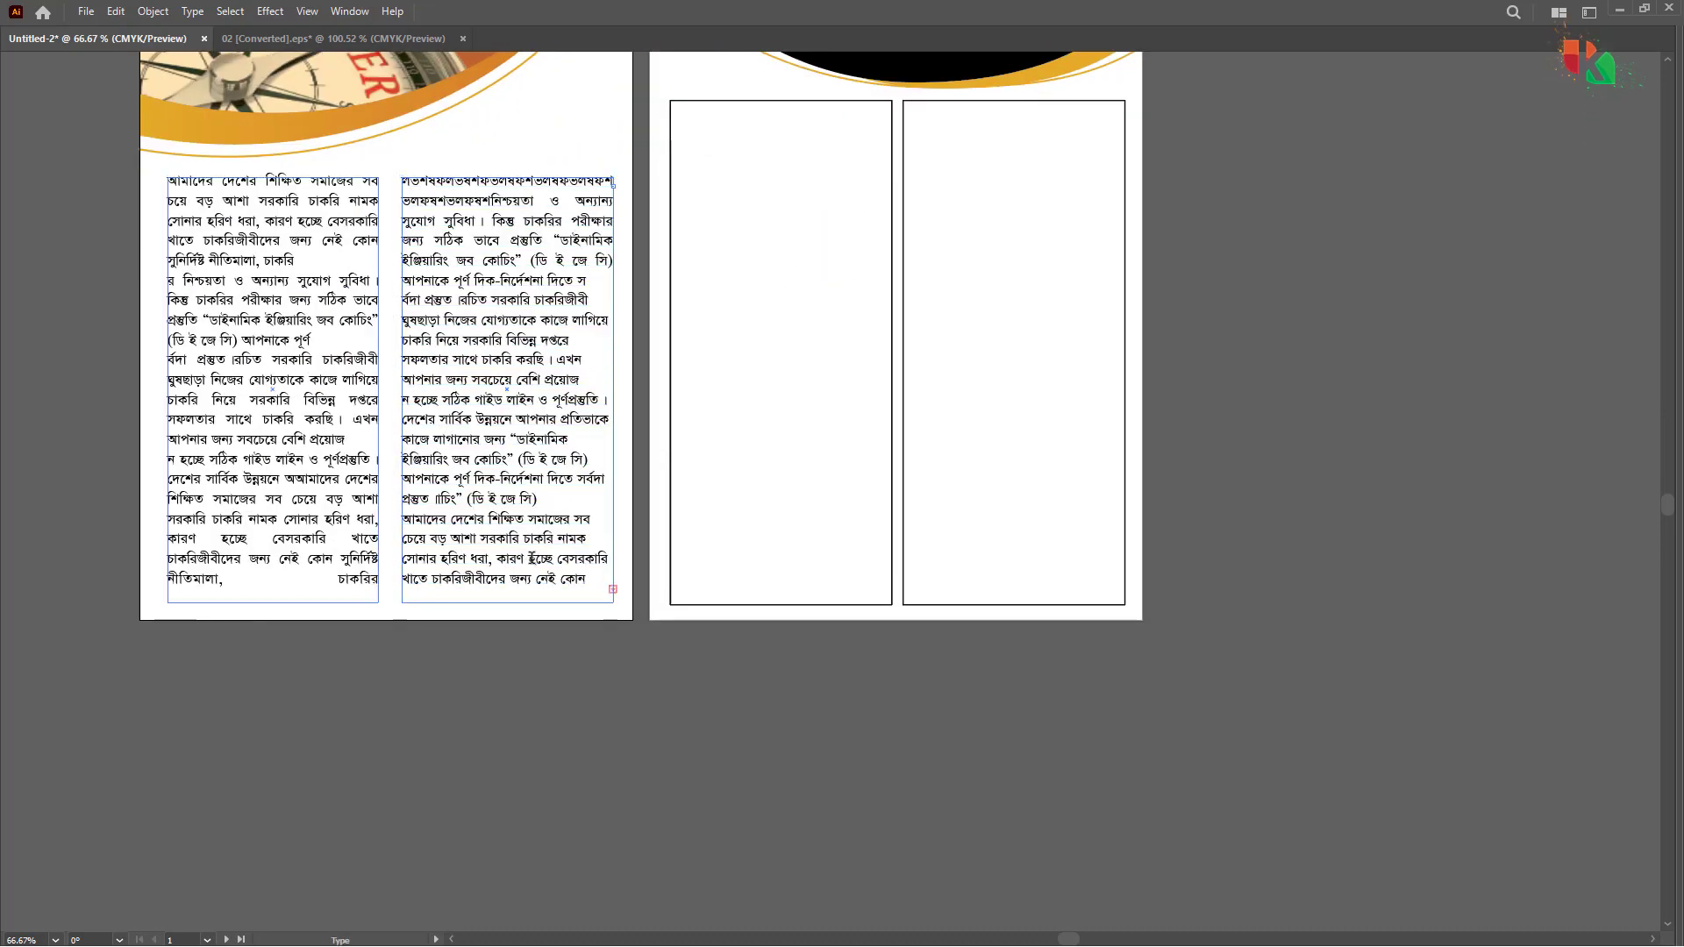
click(531, 559)
key(ctrl+v)
key(Escape)
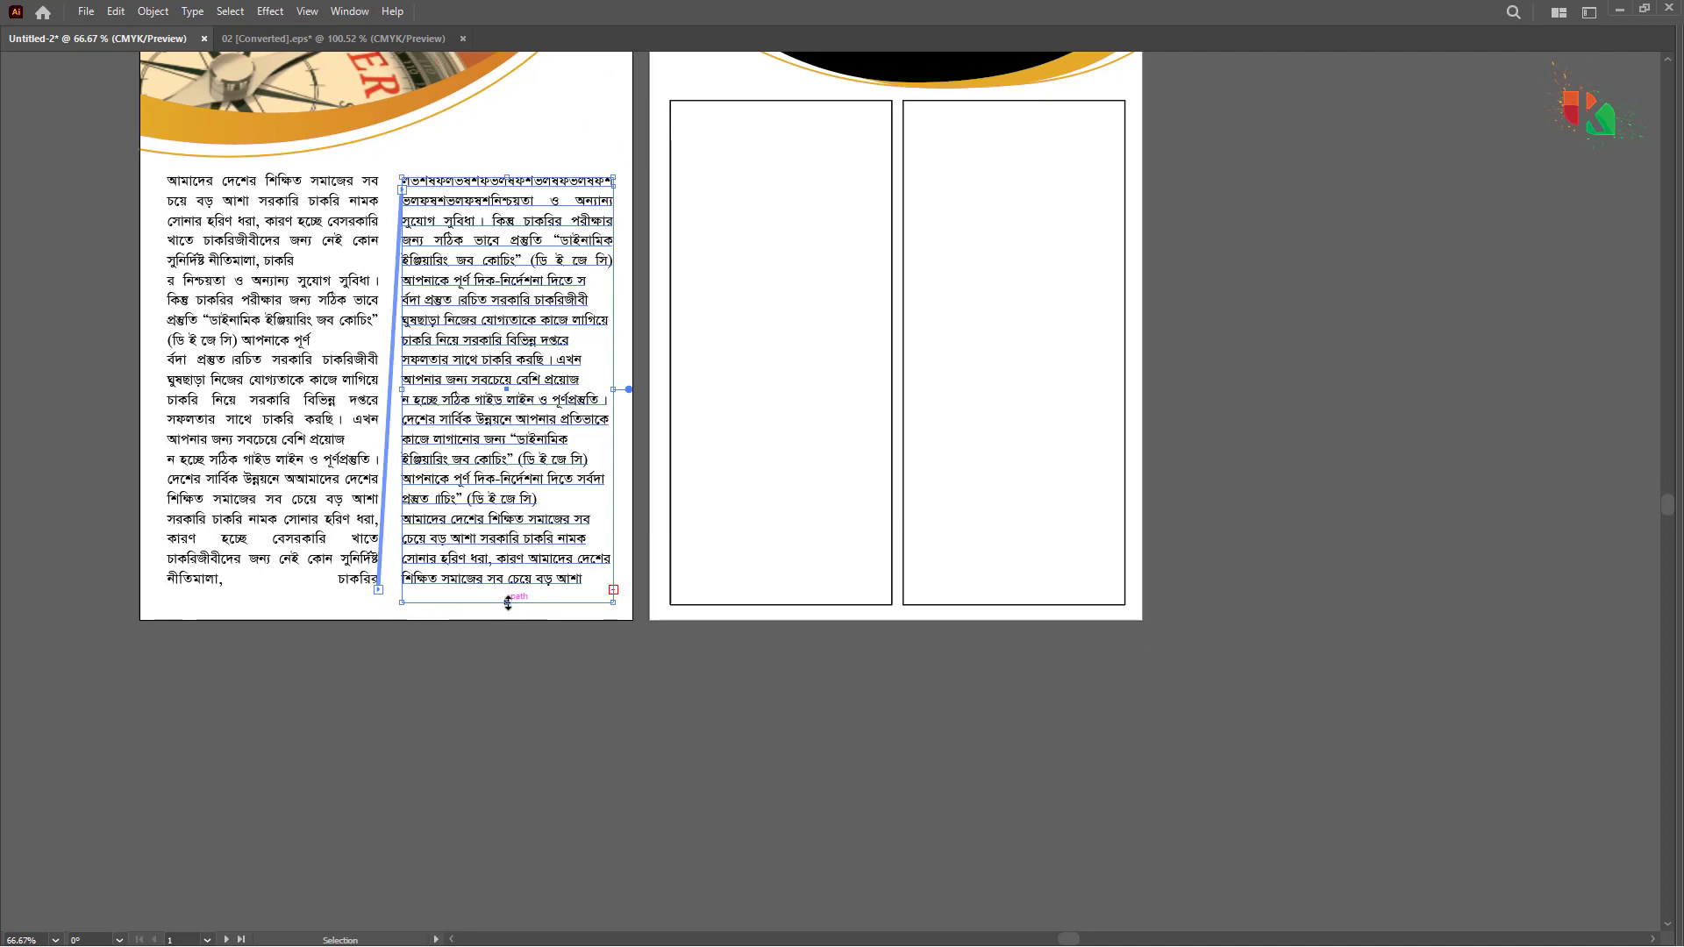
Step: Try stretching the first page's right text frame far below the page to reveal its overflow text
drag(508, 602, 509, 901)
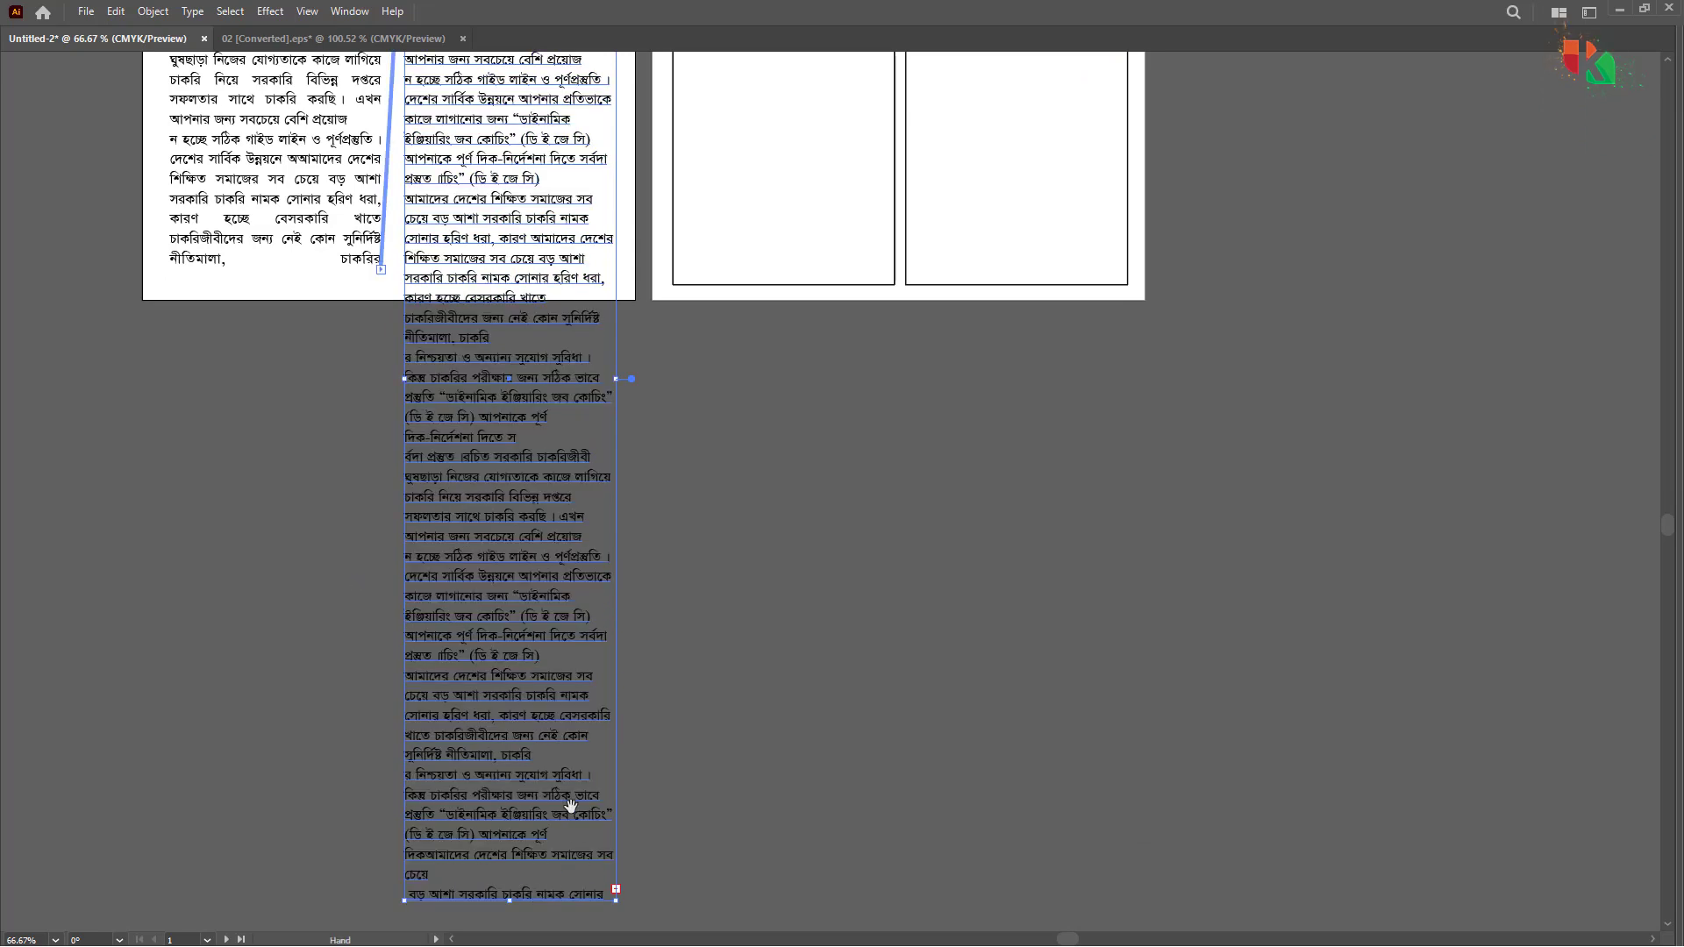
drag(571, 806, 556, 470)
scroll(524, 843, up, 2)
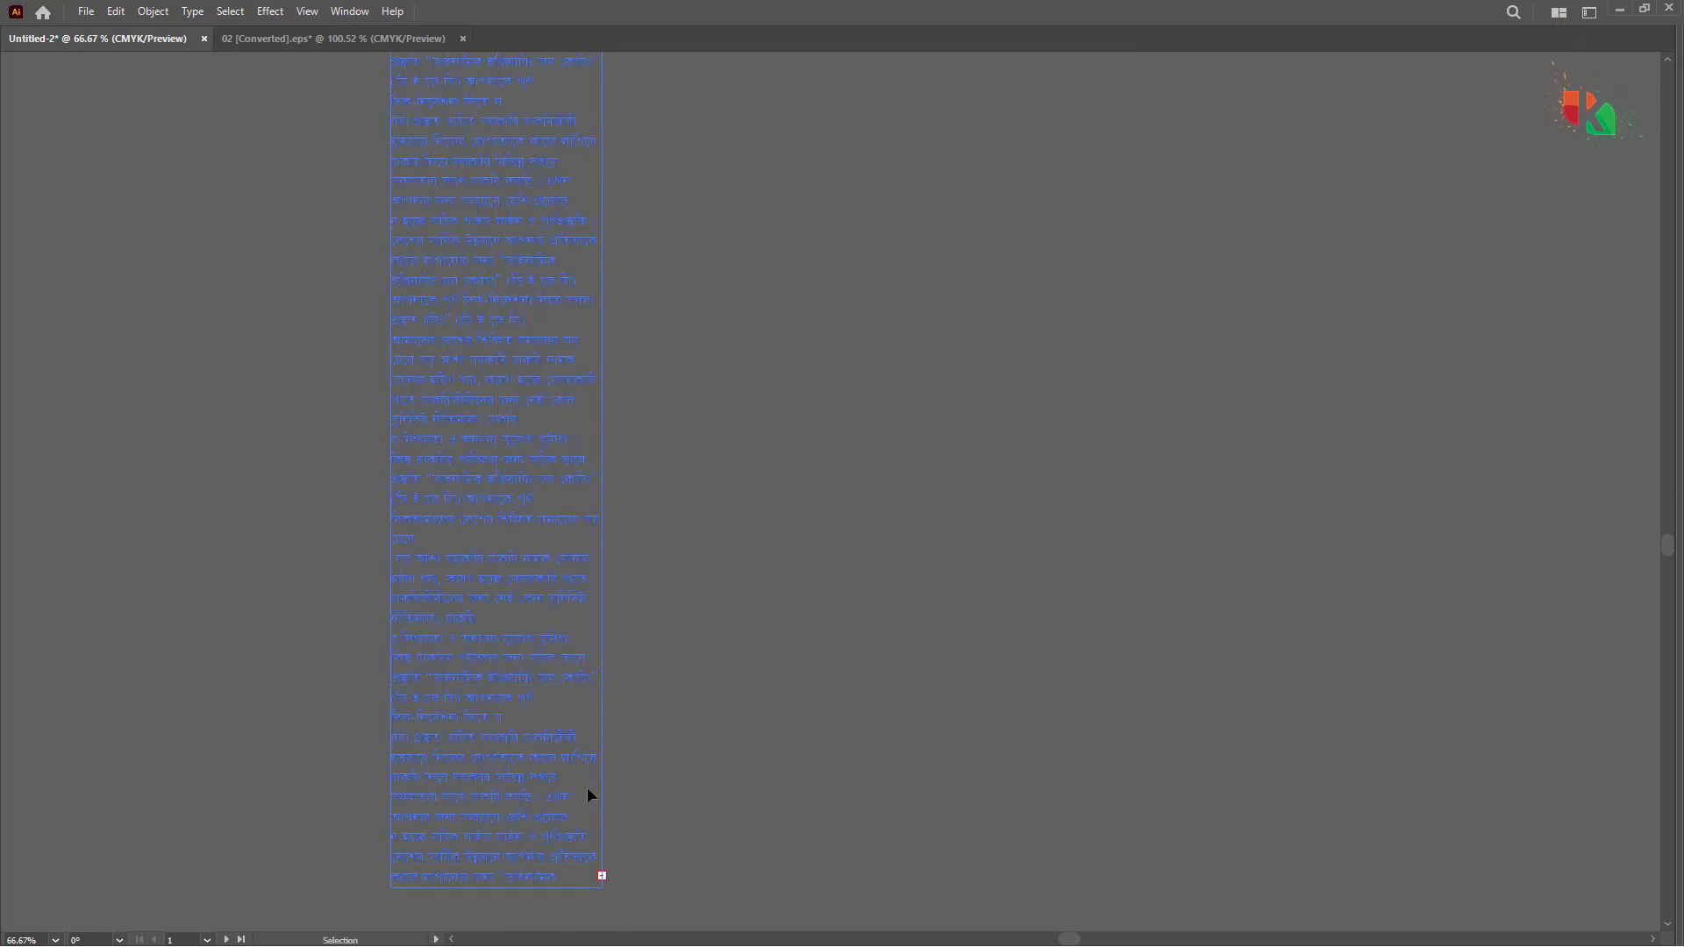
scroll(587, 787, down, 8)
scroll(715, 286, up, 8)
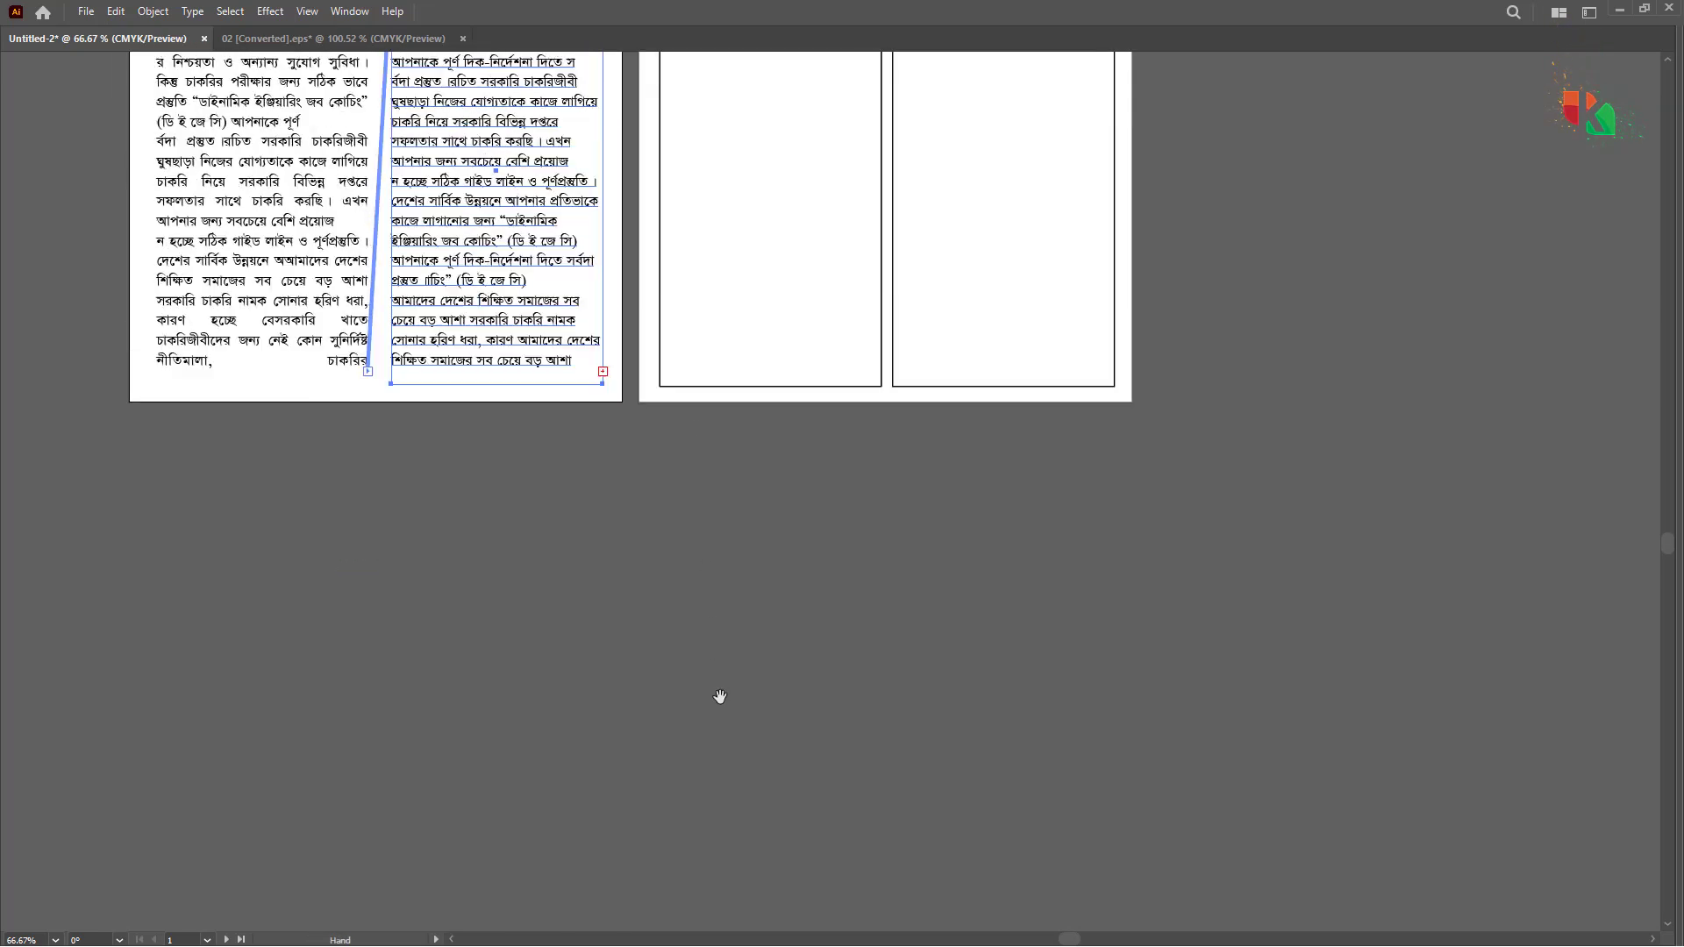
Step: Try to create threaded text across the first page's two text columns and the second page's two outlined rectangles
click(717, 178)
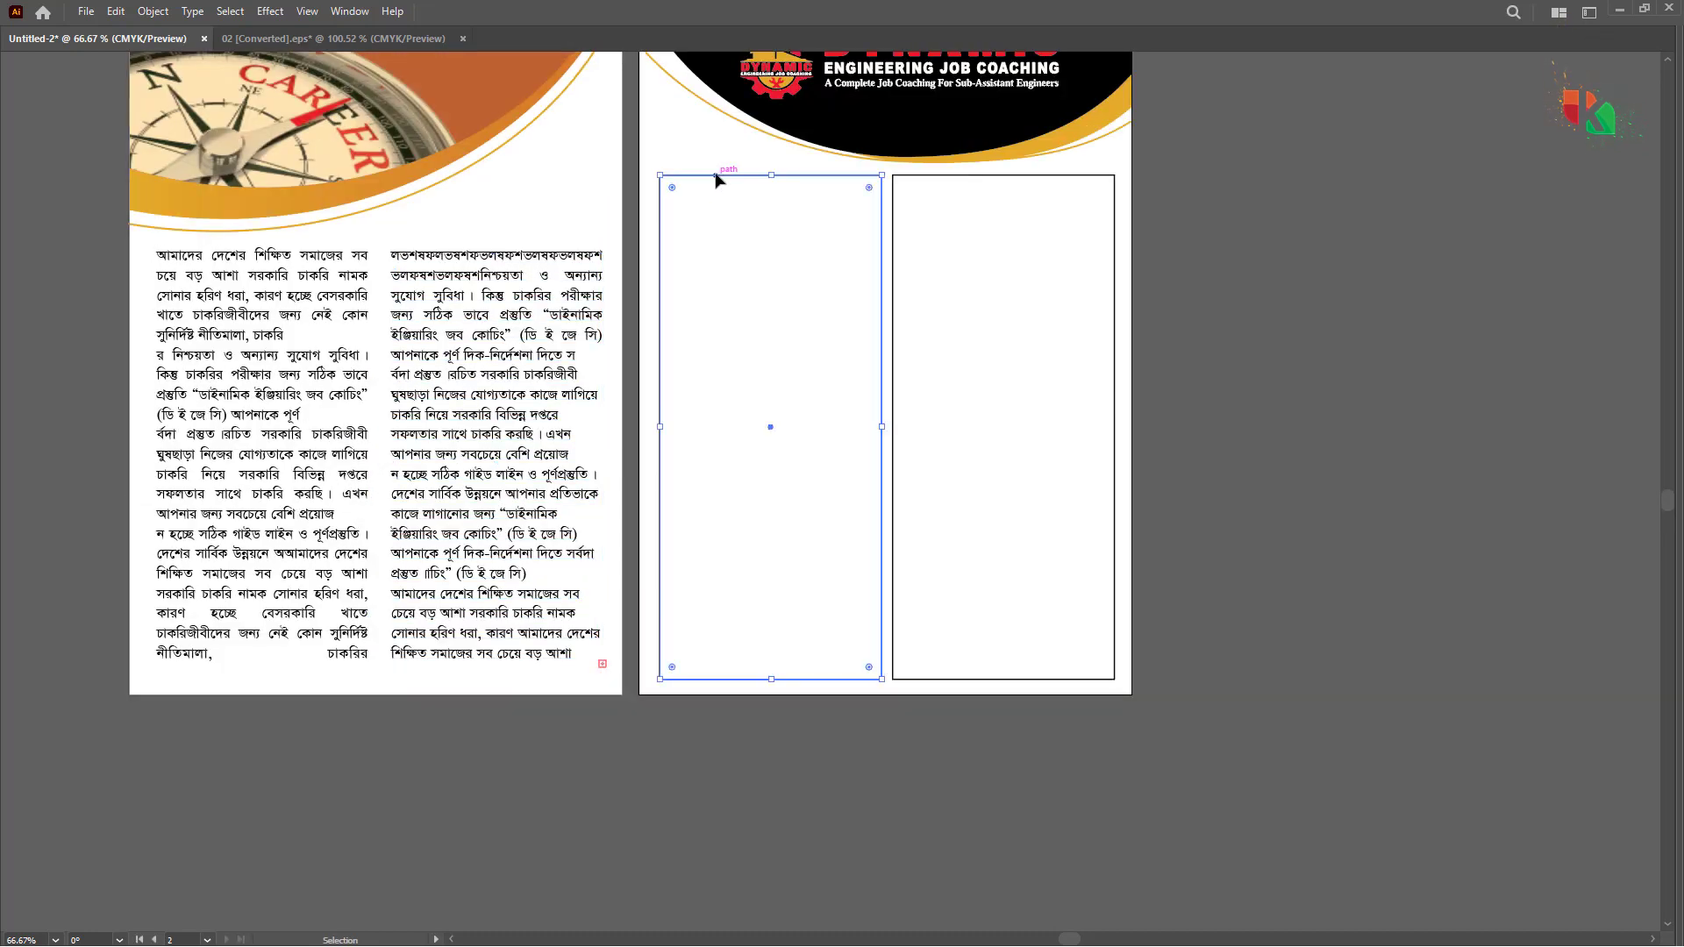
scroll(790, 211, right, 2)
scroll(789, 211, up, 1)
shift+click(749, 224)
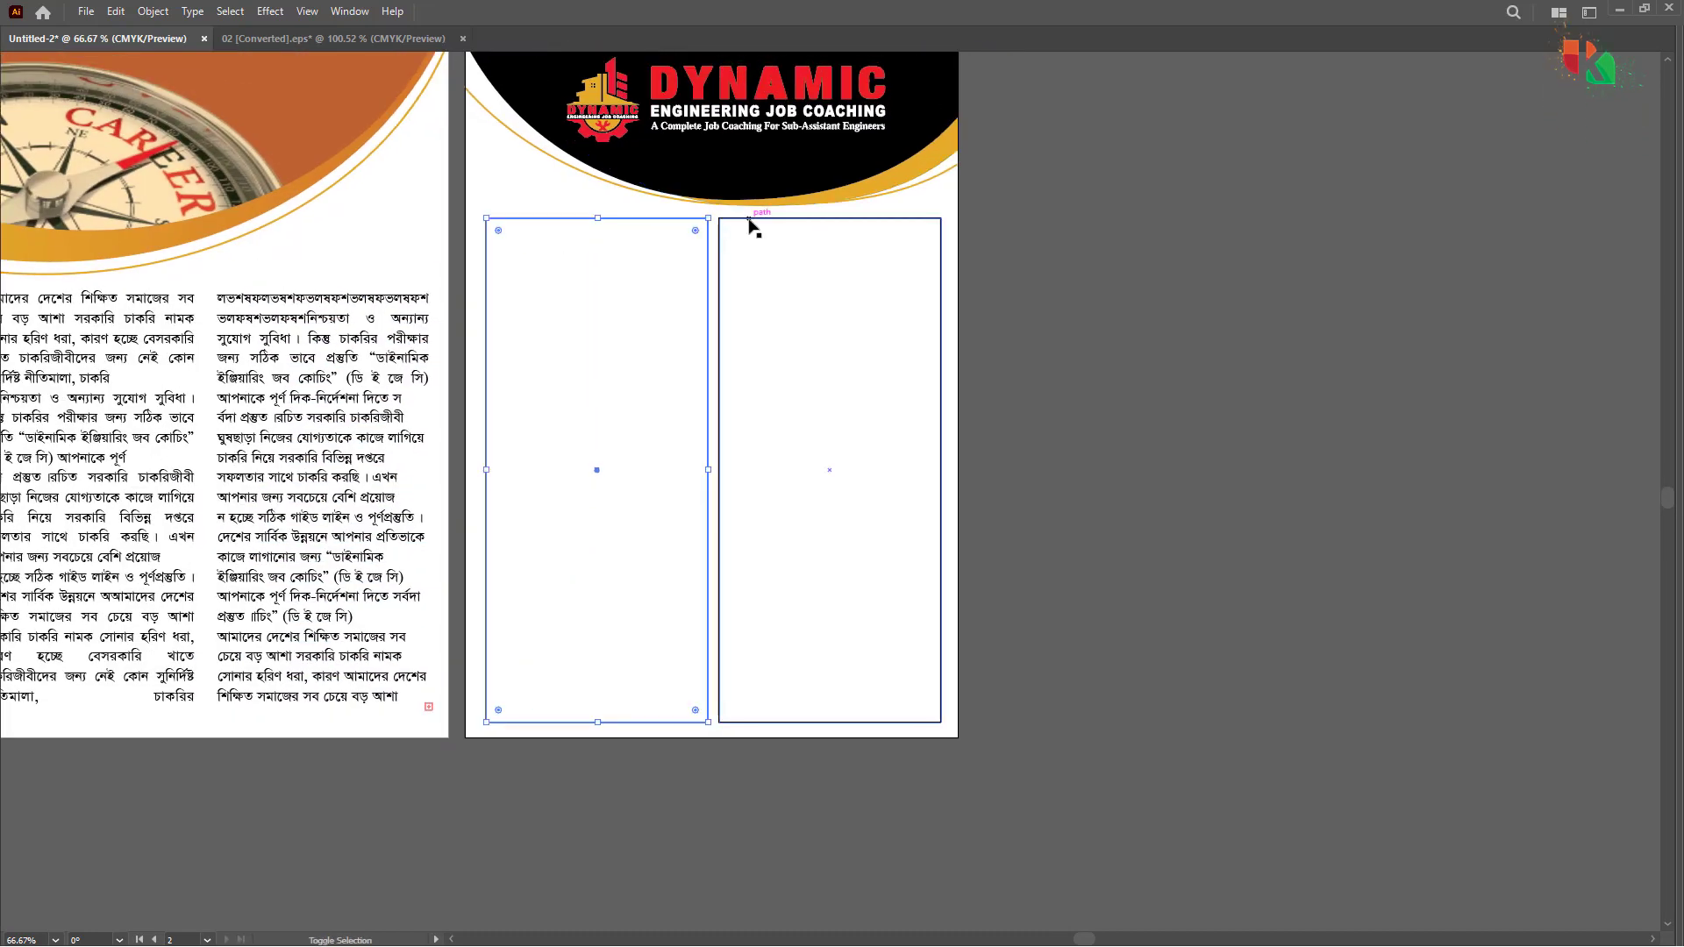
scroll(763, 252, left, 2)
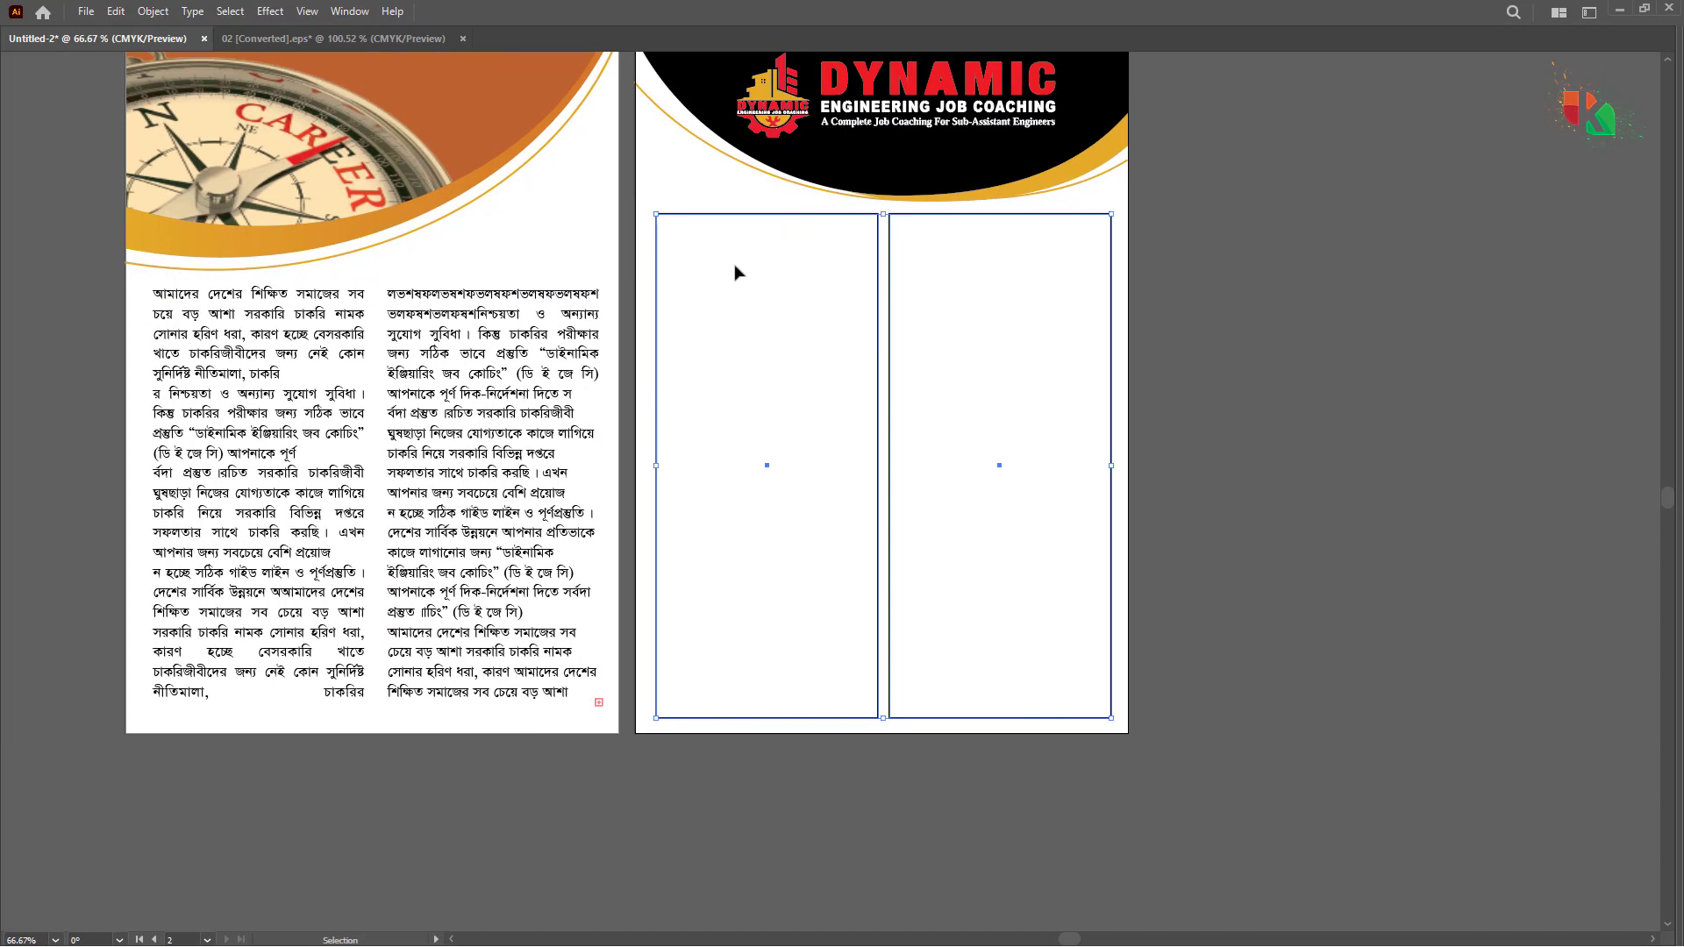
shift+click(580, 338)
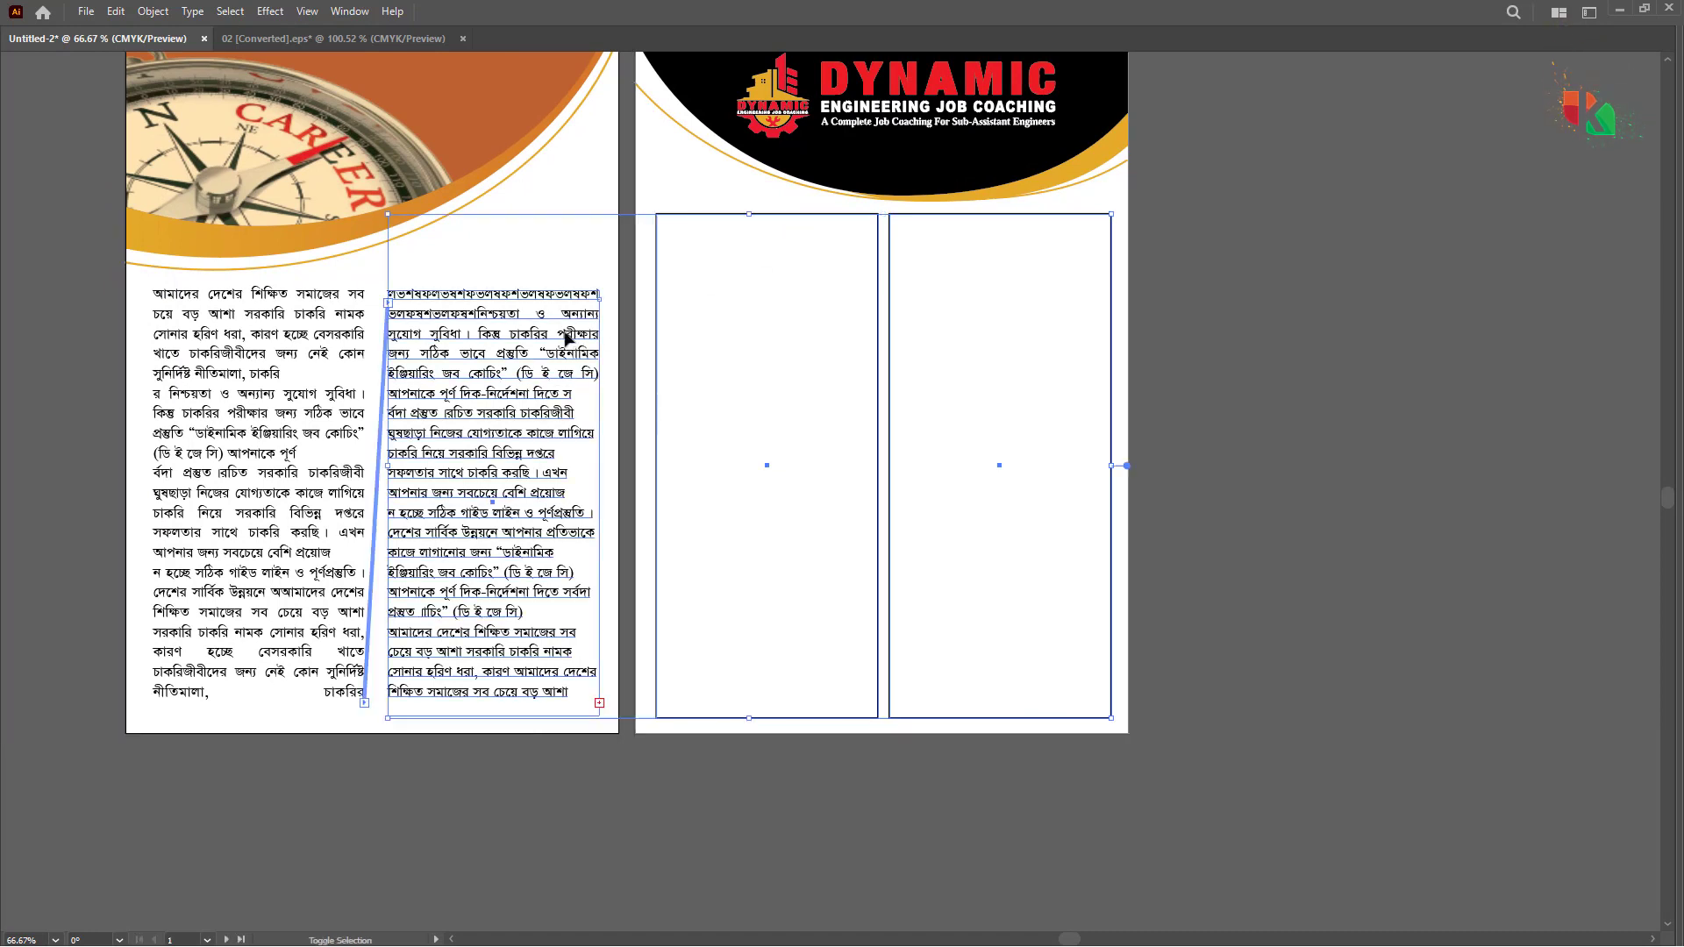
shift+click(270, 344)
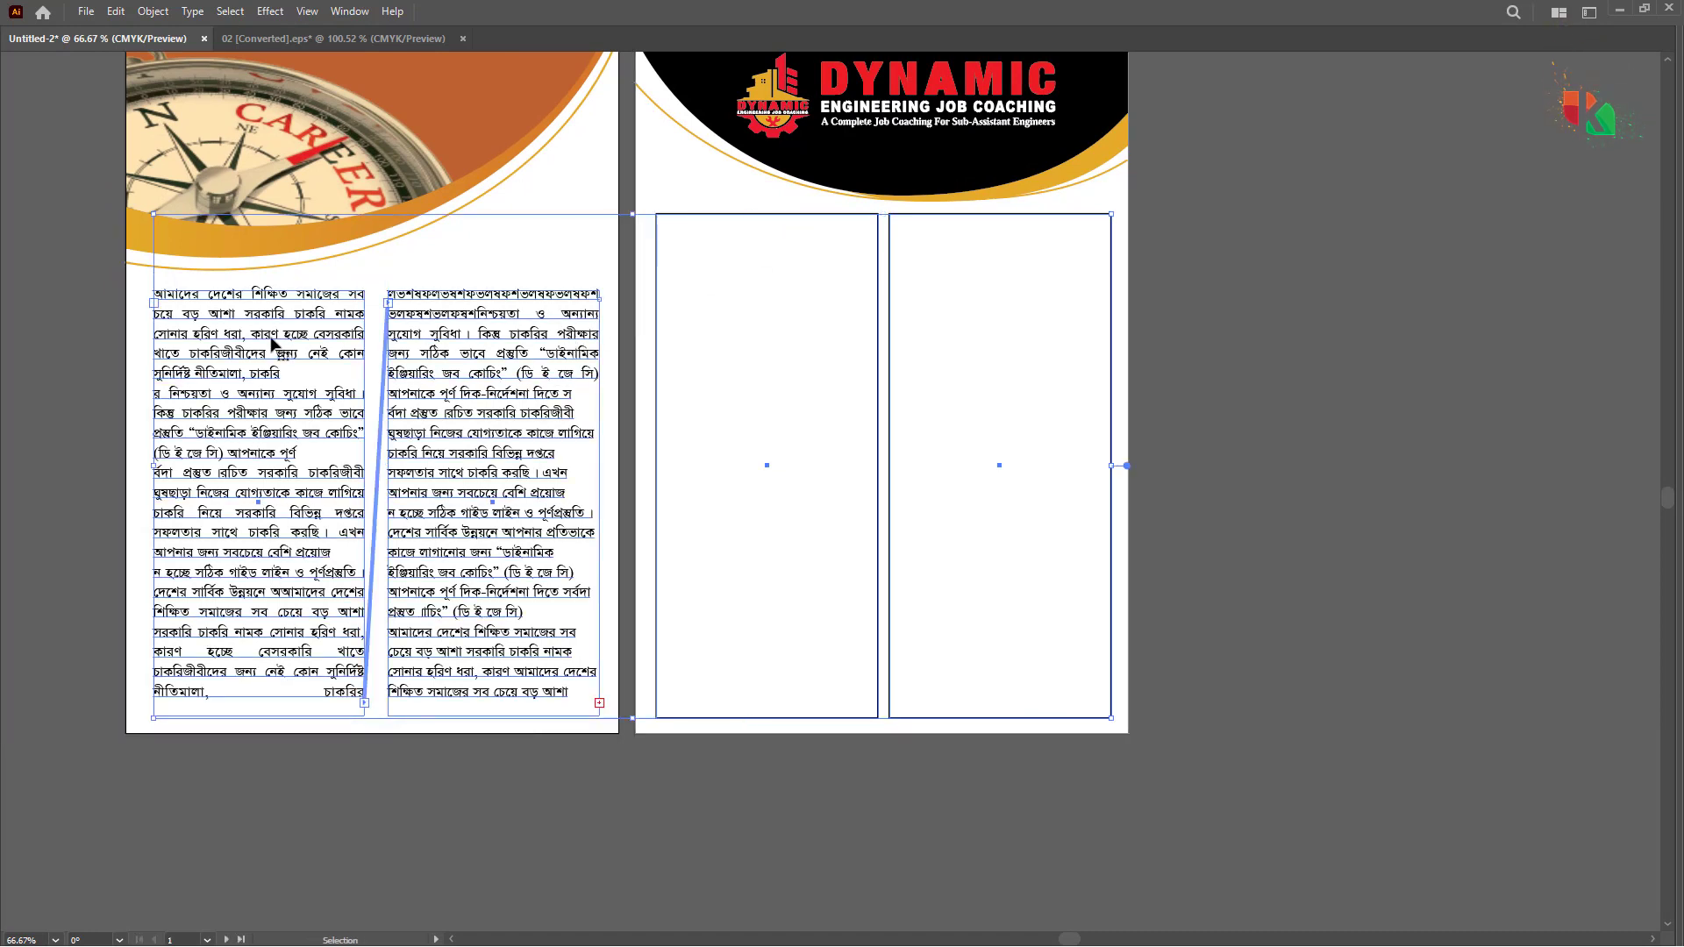
click(192, 12)
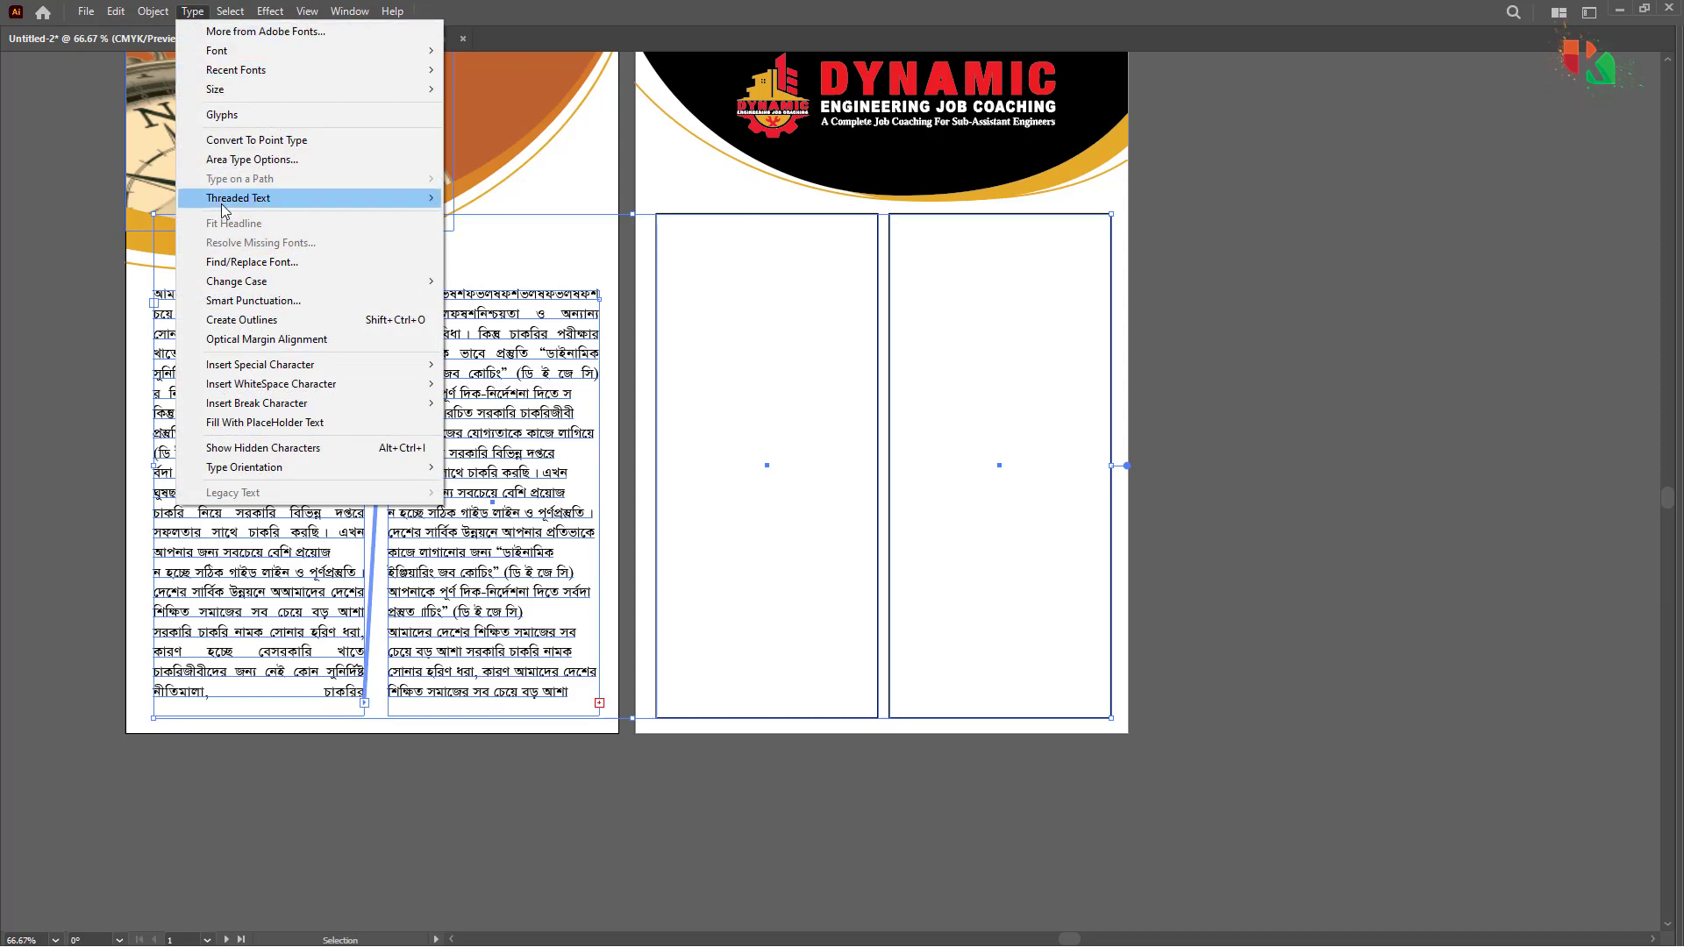
mouse_move(233, 201)
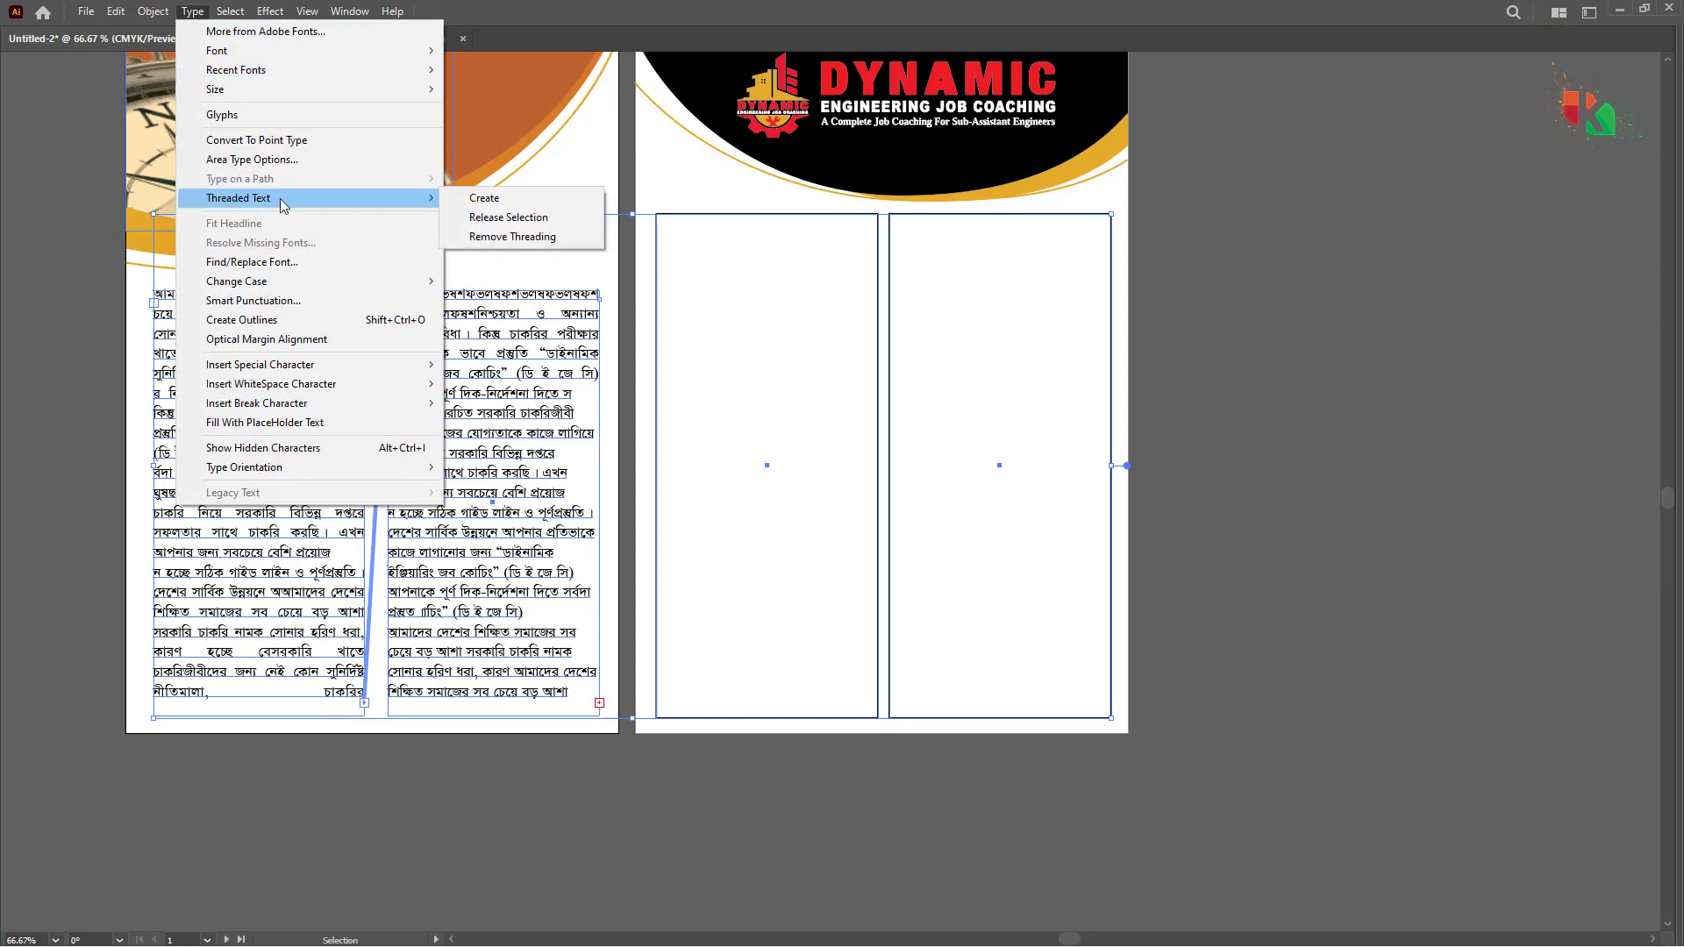
click(487, 198)
click(1007, 511)
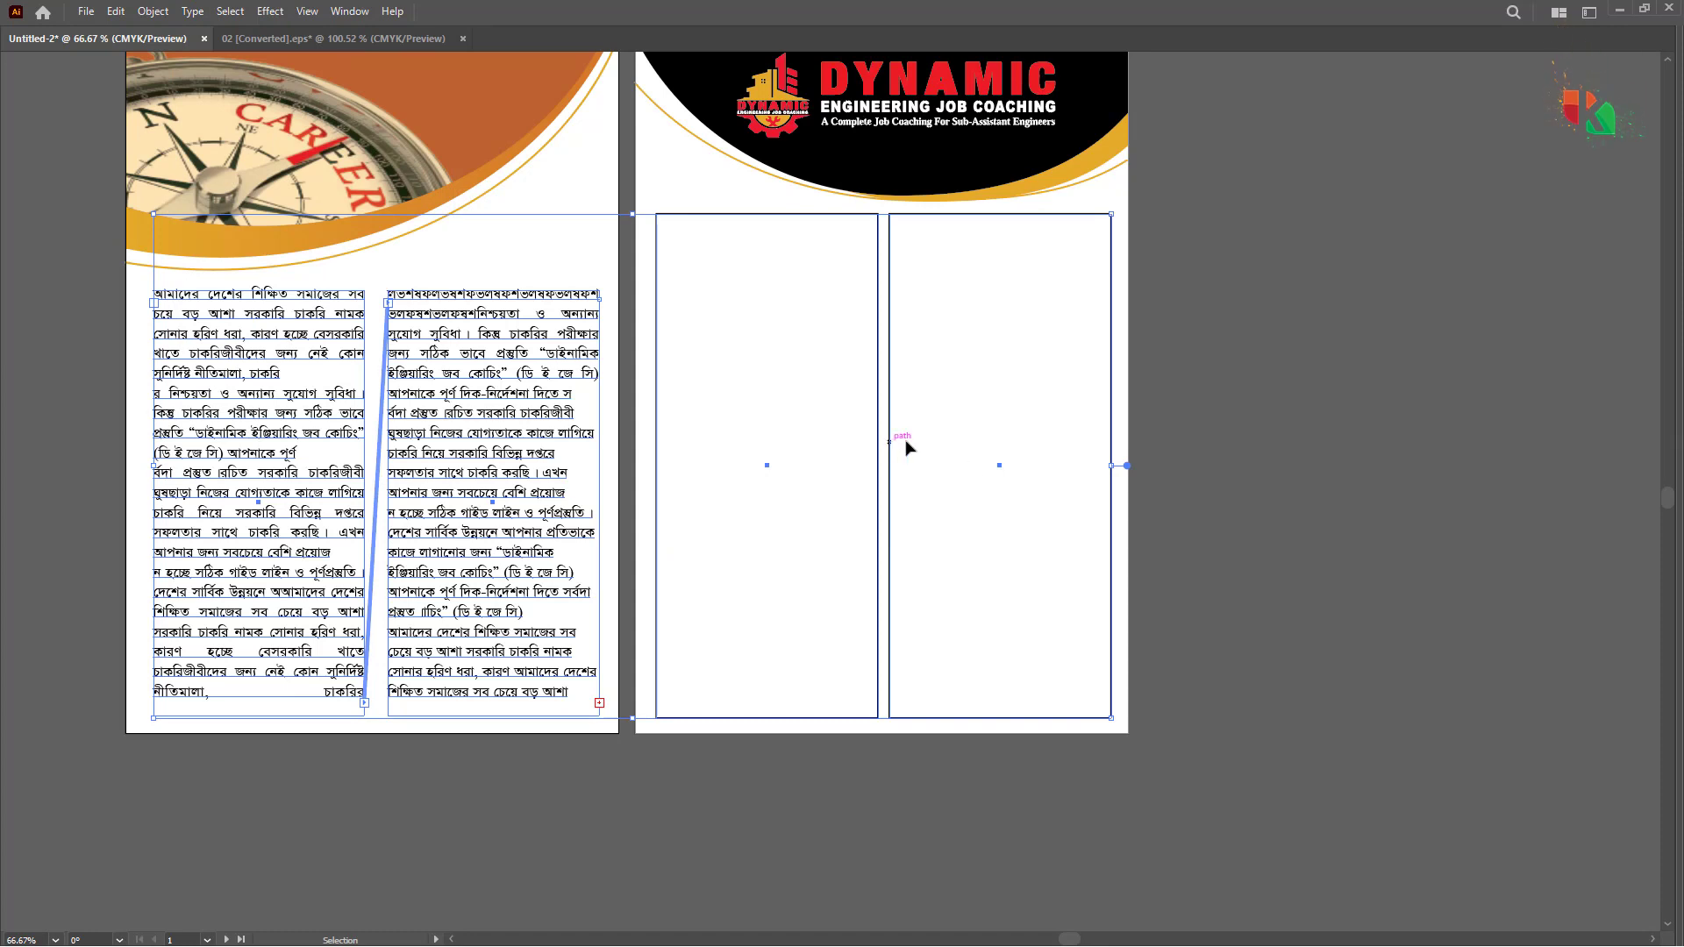
click(1196, 428)
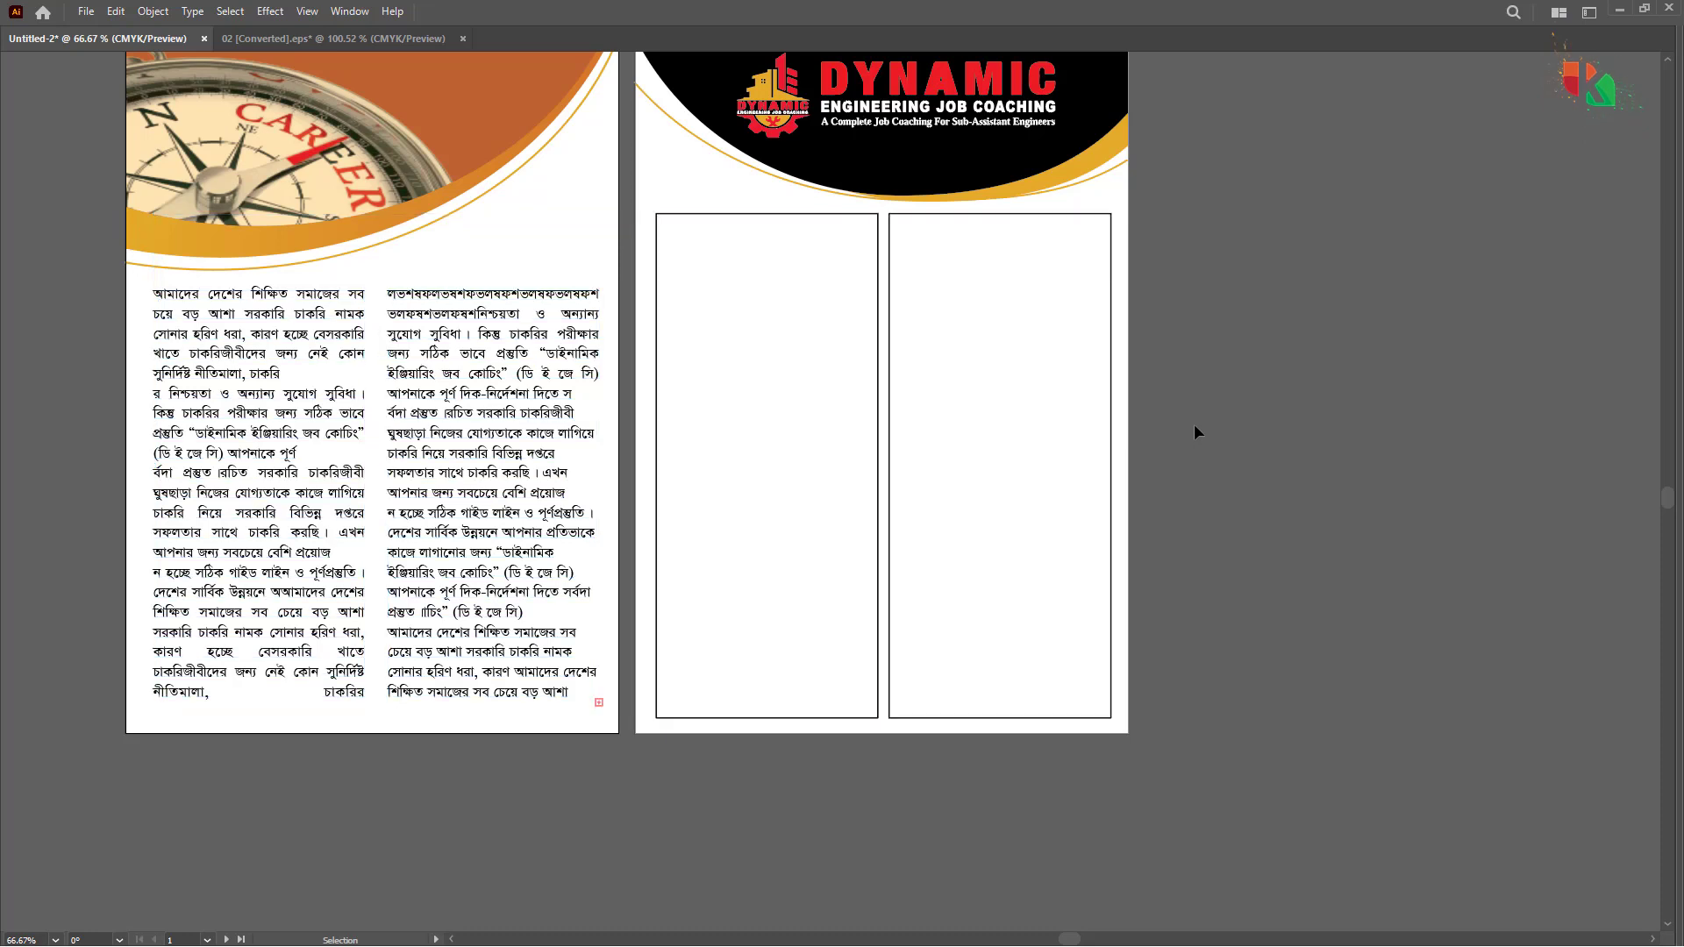
Step: Release the thread linking the first page's two text columns with Release Selection, and try moving the right column
click(488, 417)
shift+click(307, 425)
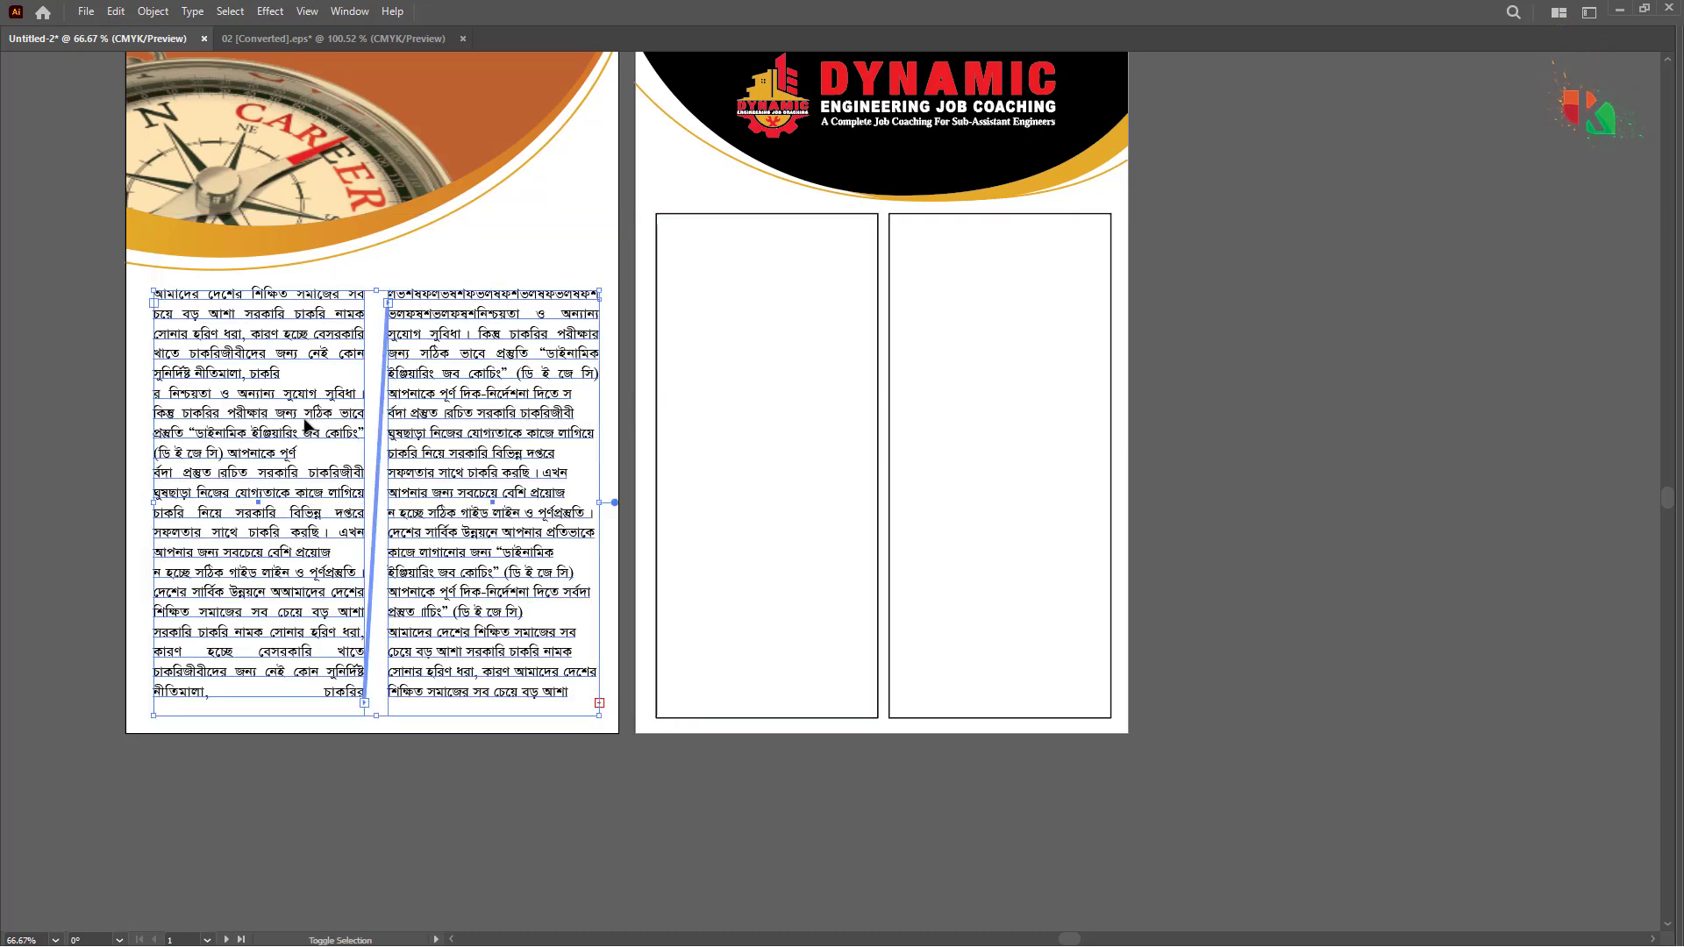
click(192, 12)
mouse_move(250, 201)
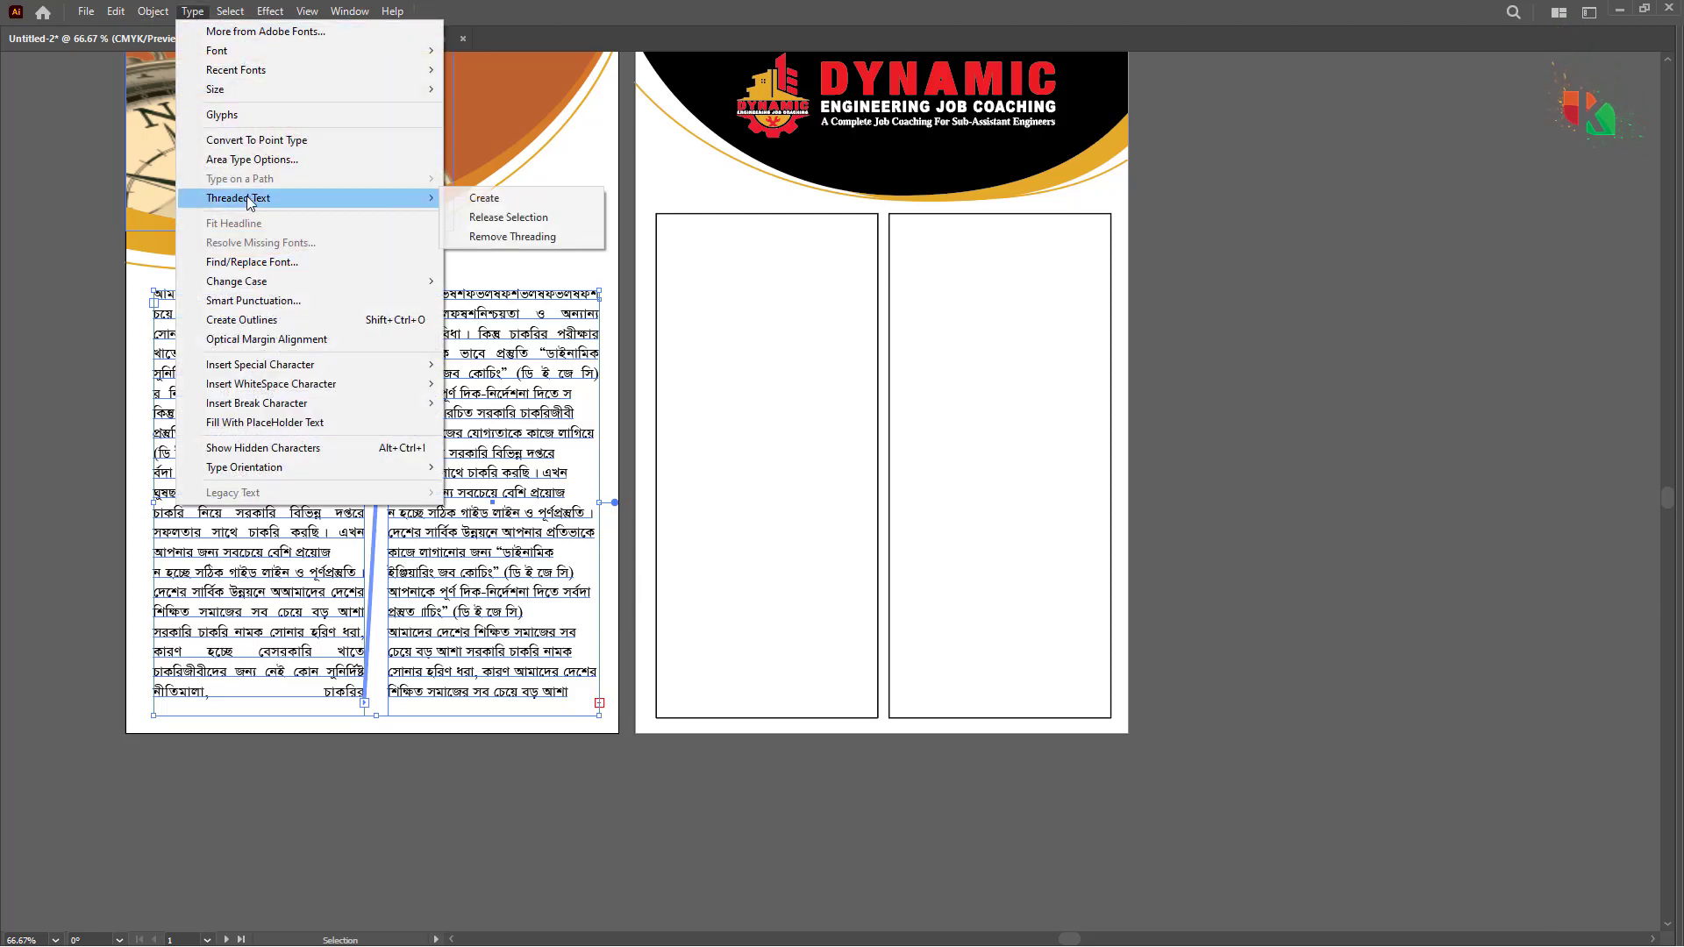
click(523, 220)
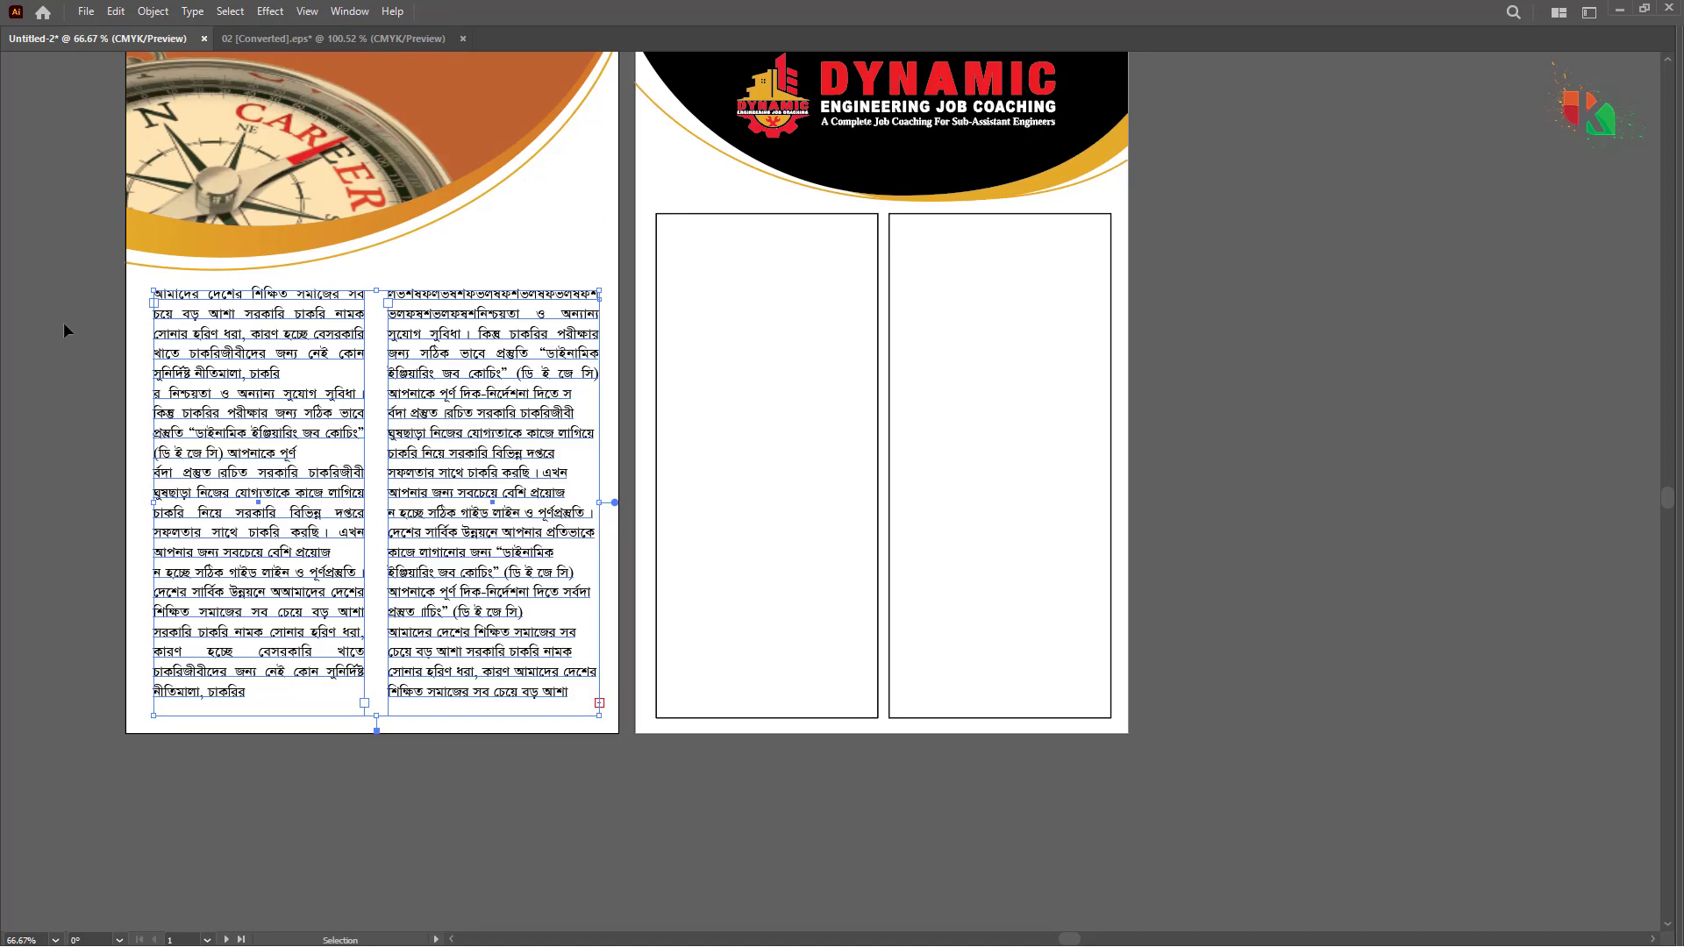
drag(526, 423, 219, 423)
key(ctrl+z)
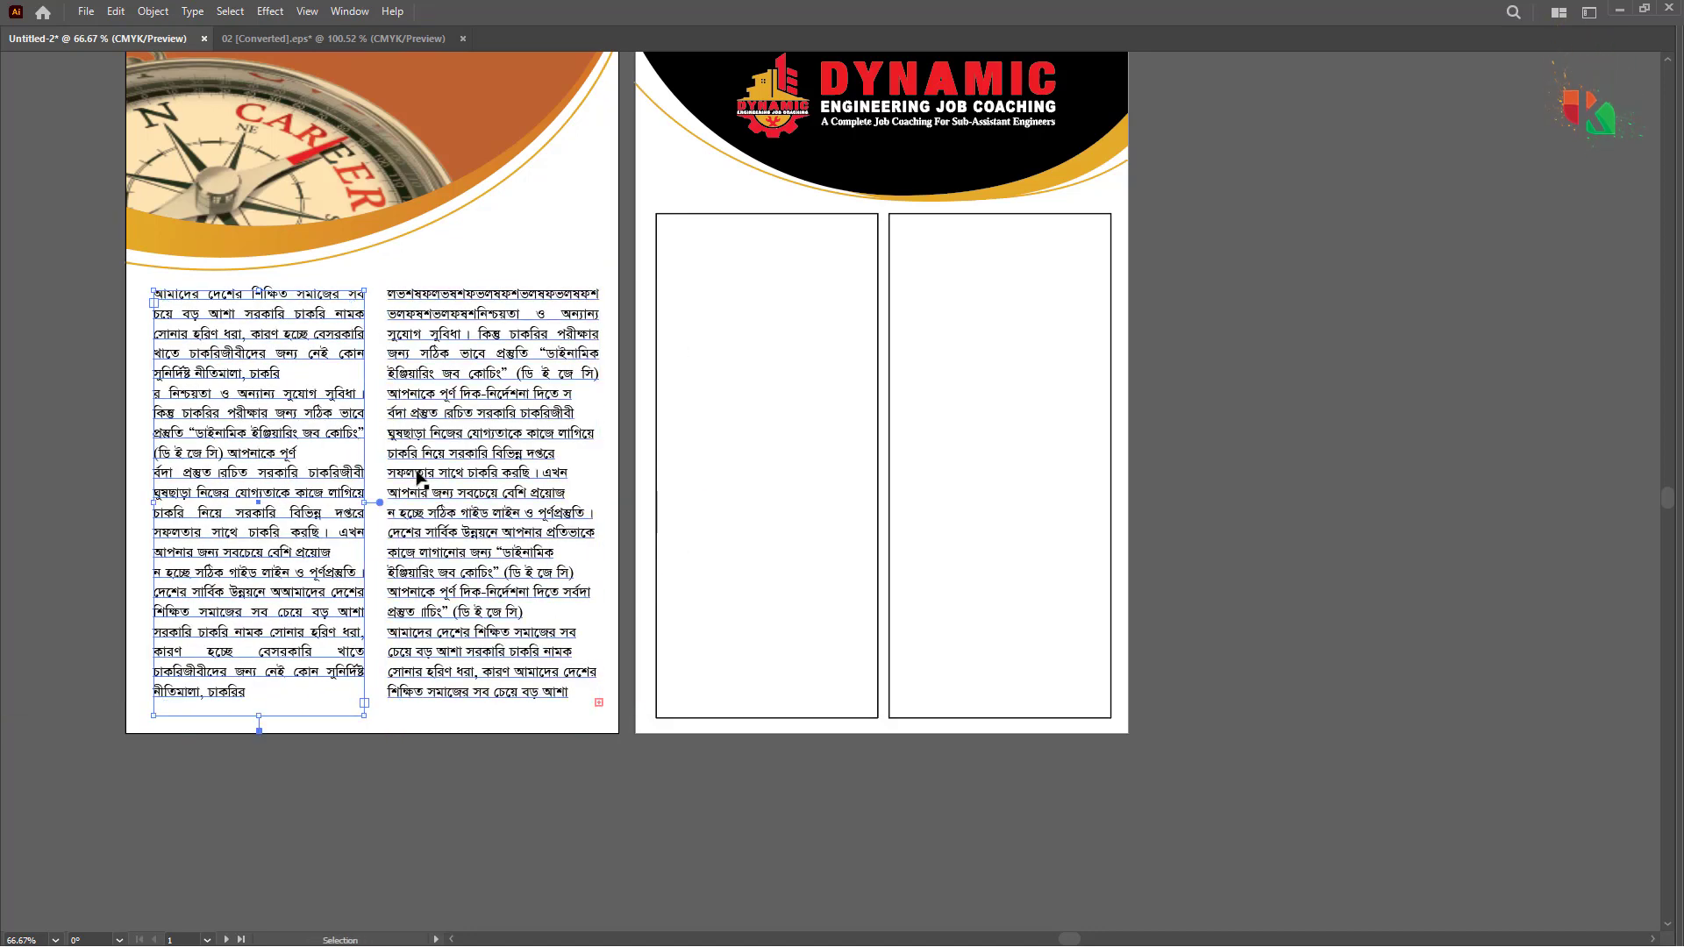
Step: Undo the thread release between the first page's text columns, and try moving the still-threaded right column
click(428, 436)
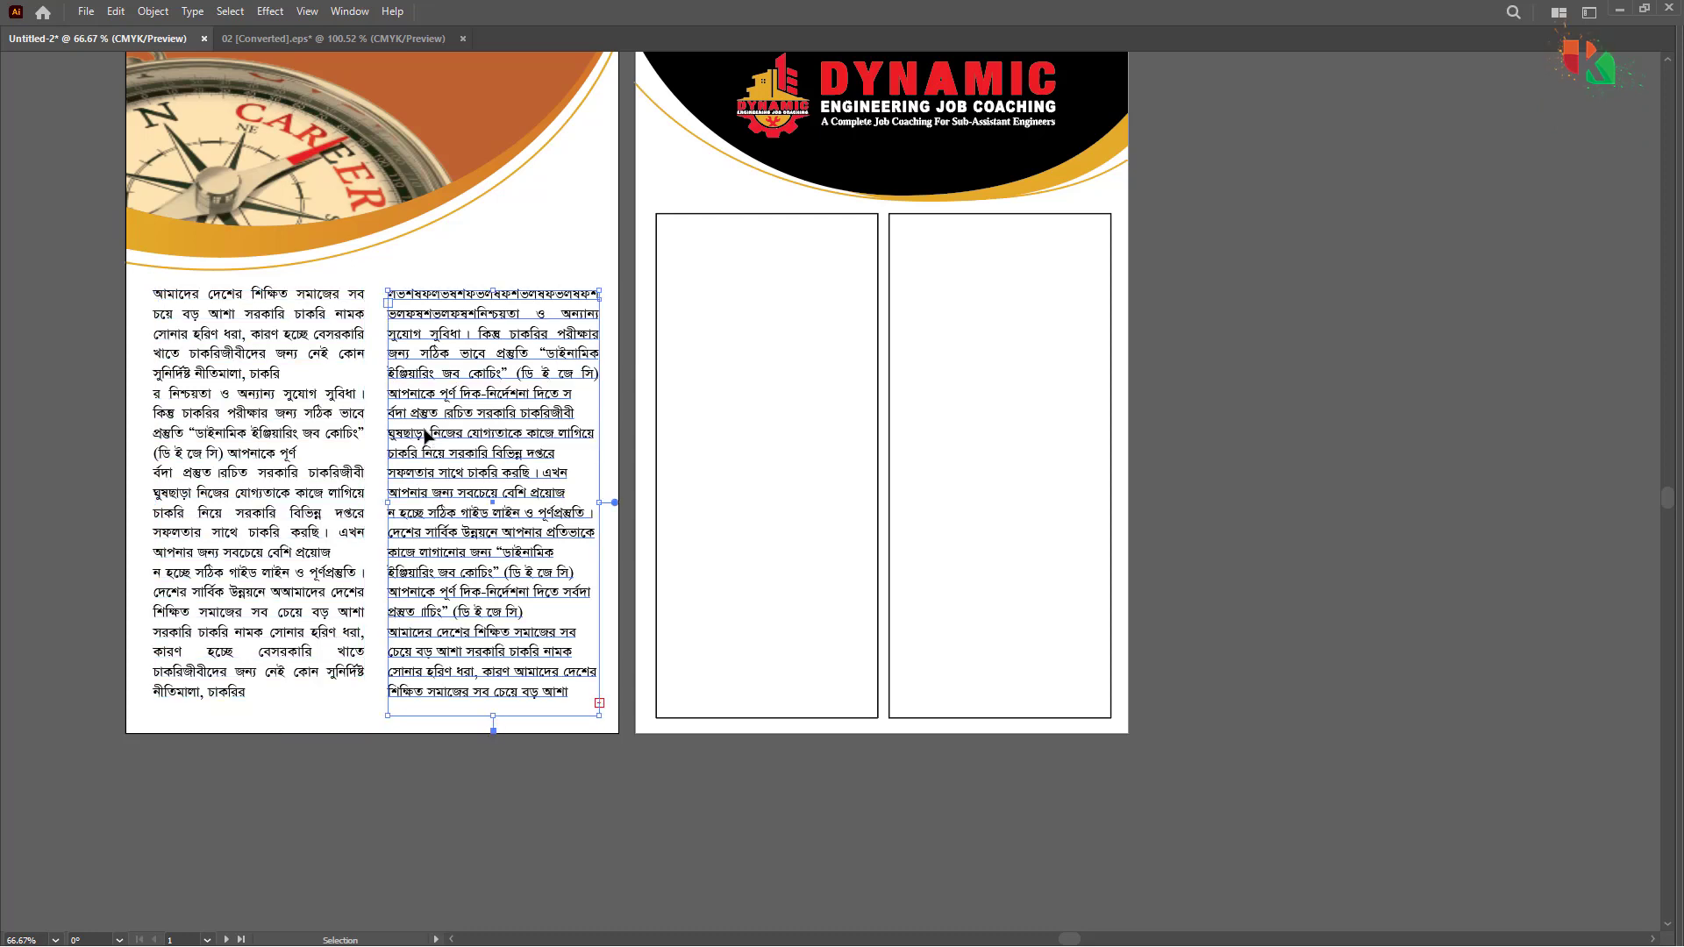
shift+click(334, 441)
shift+click(658, 219)
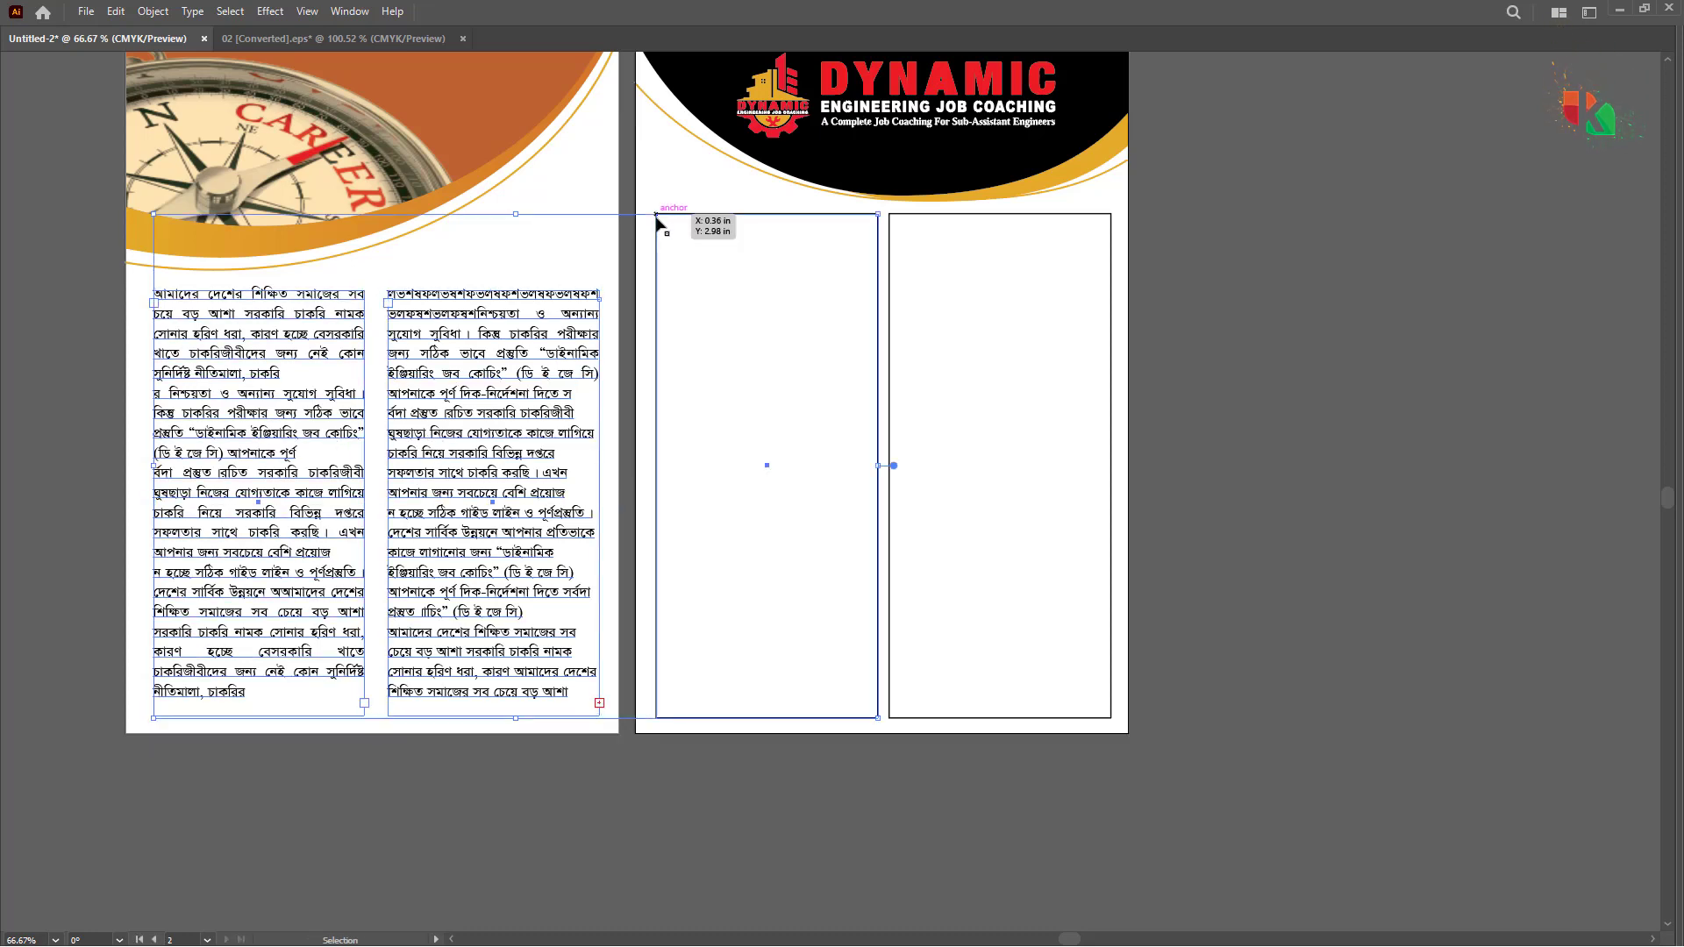
click(625, 342)
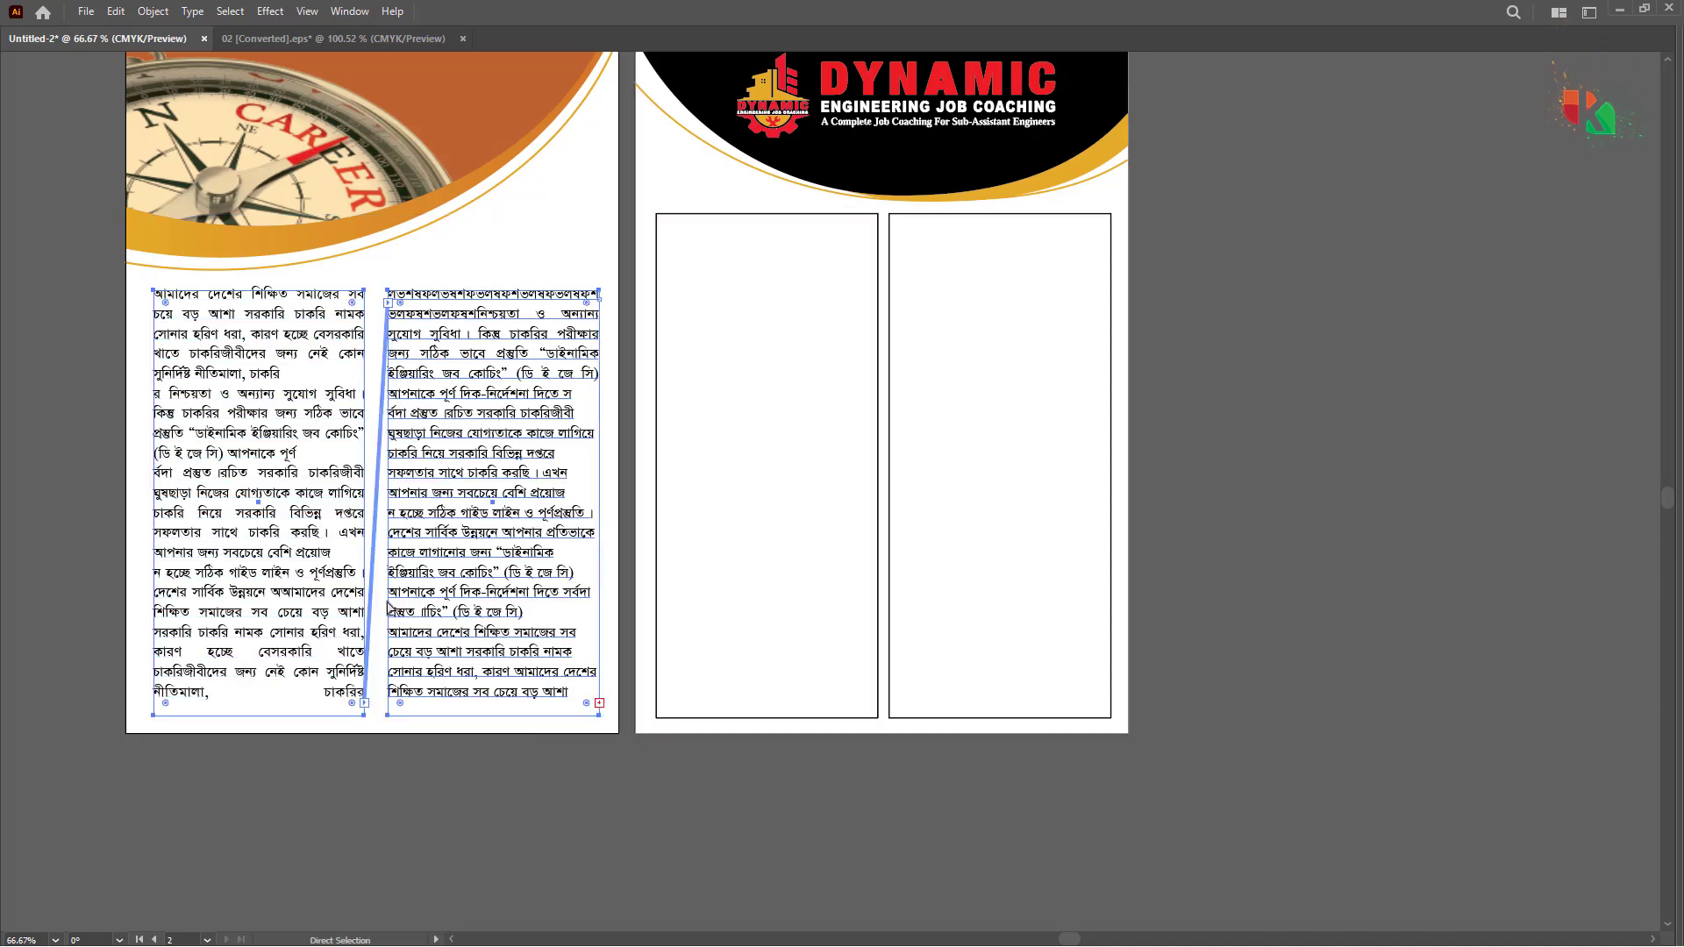
click(439, 647)
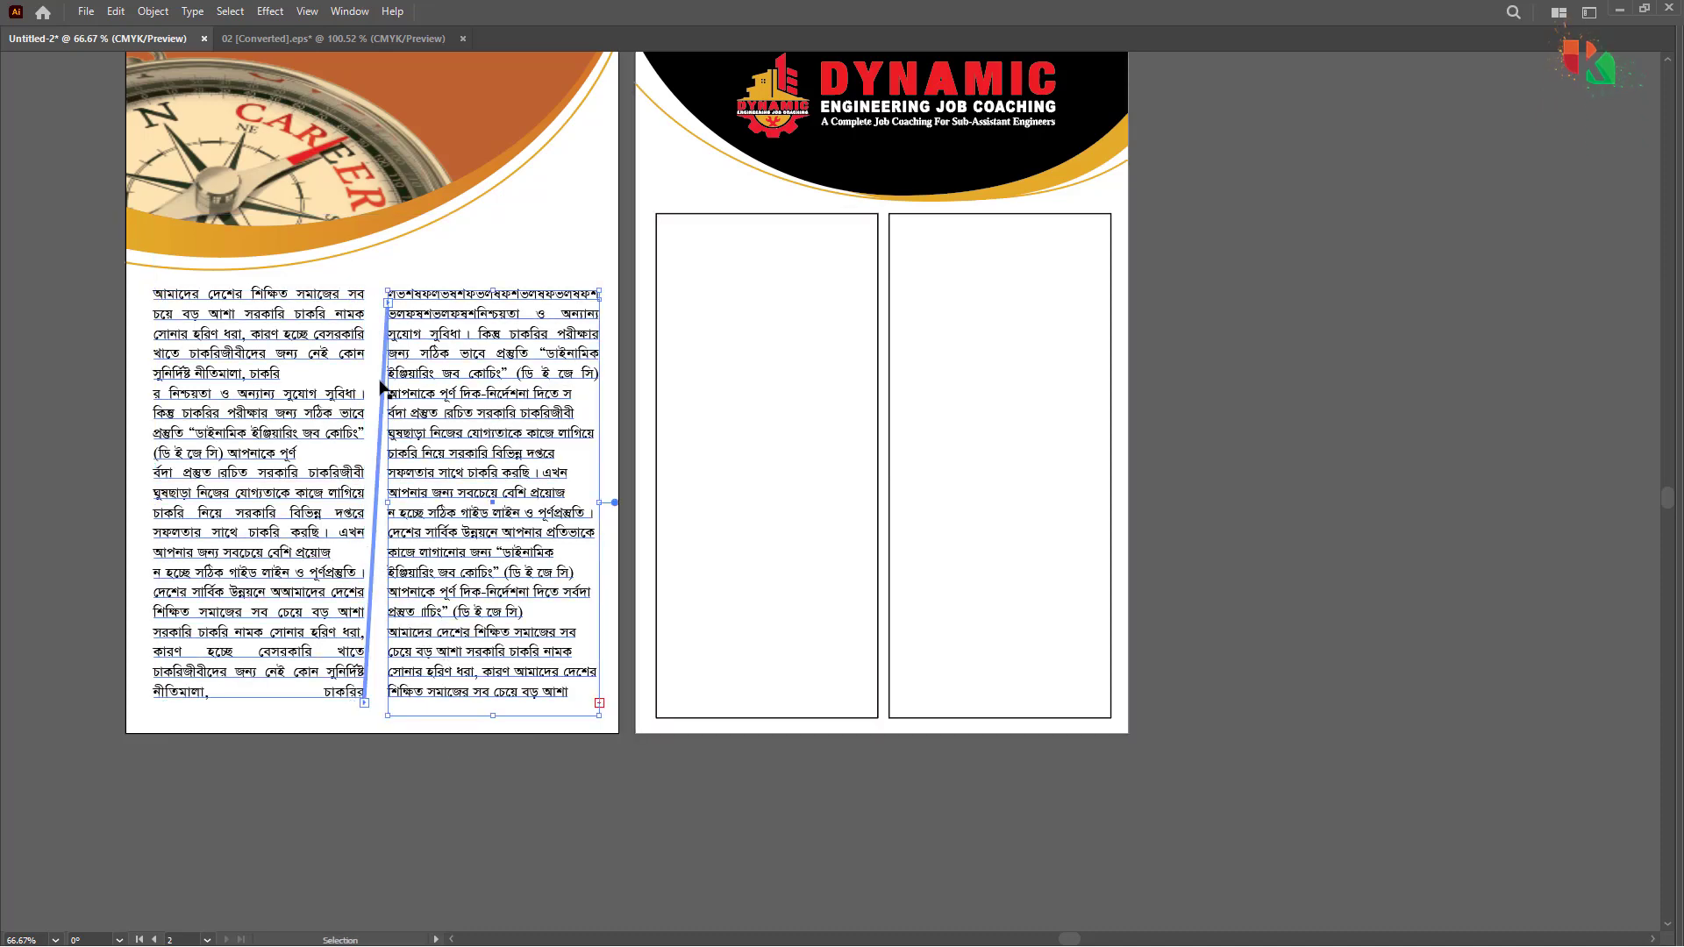
drag(461, 352, 578, 458)
key(ctrl+z)
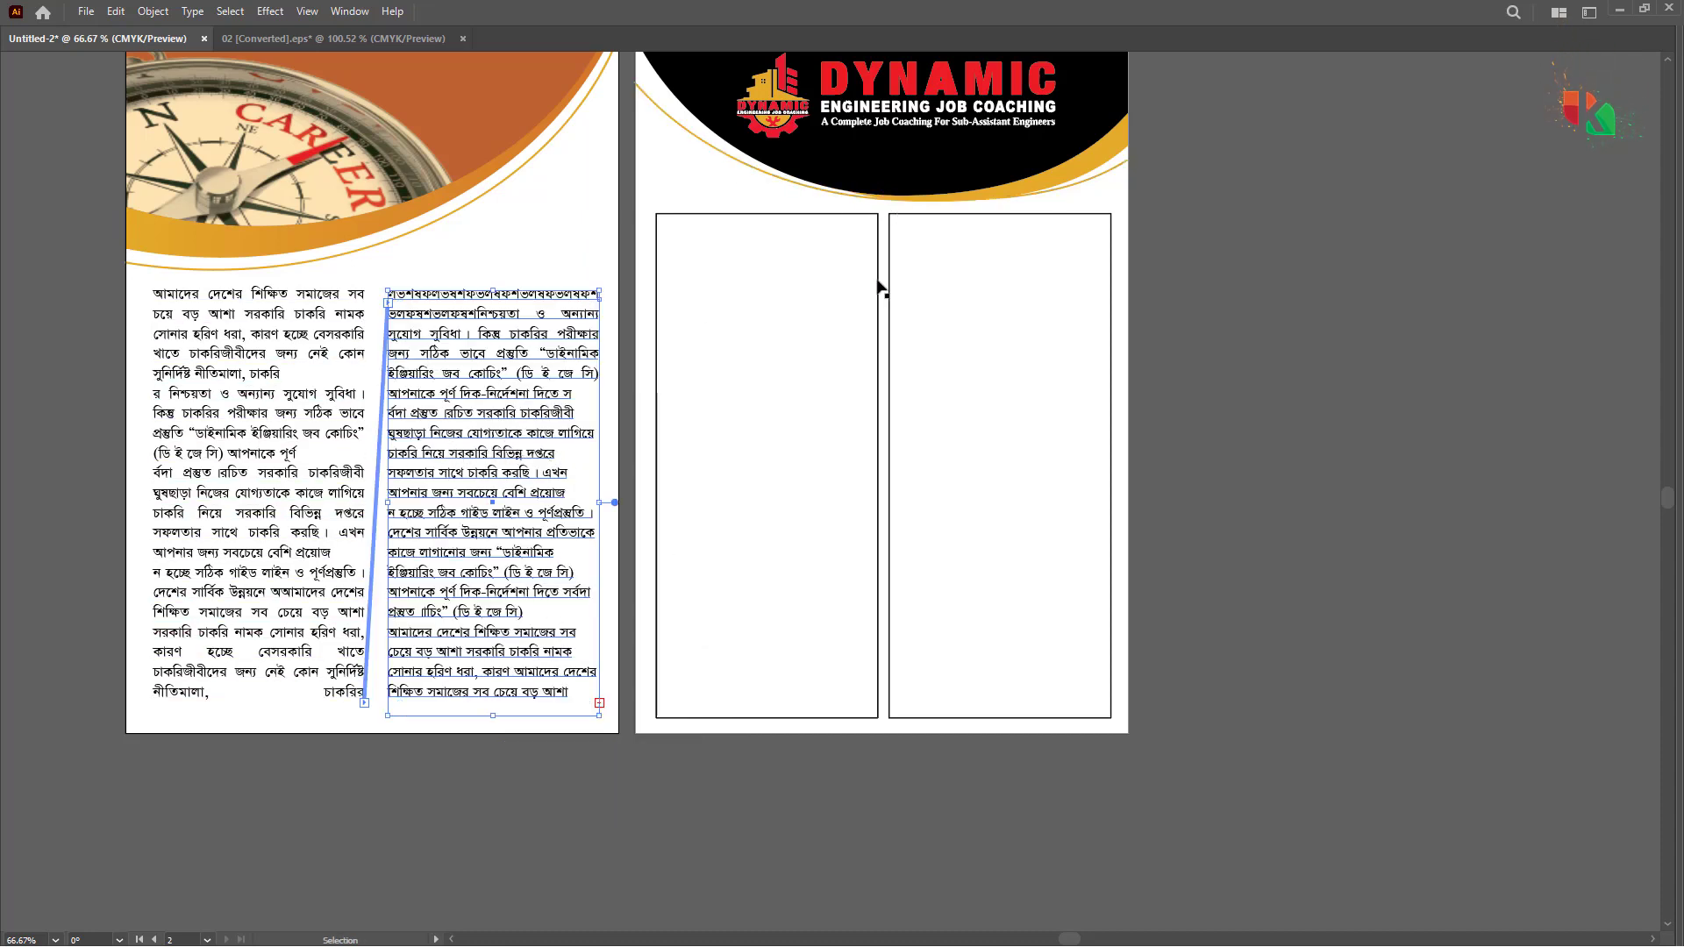
Step: Apply Release Selection to the first page's two threaded text columns and select both frames
shift+click(327, 417)
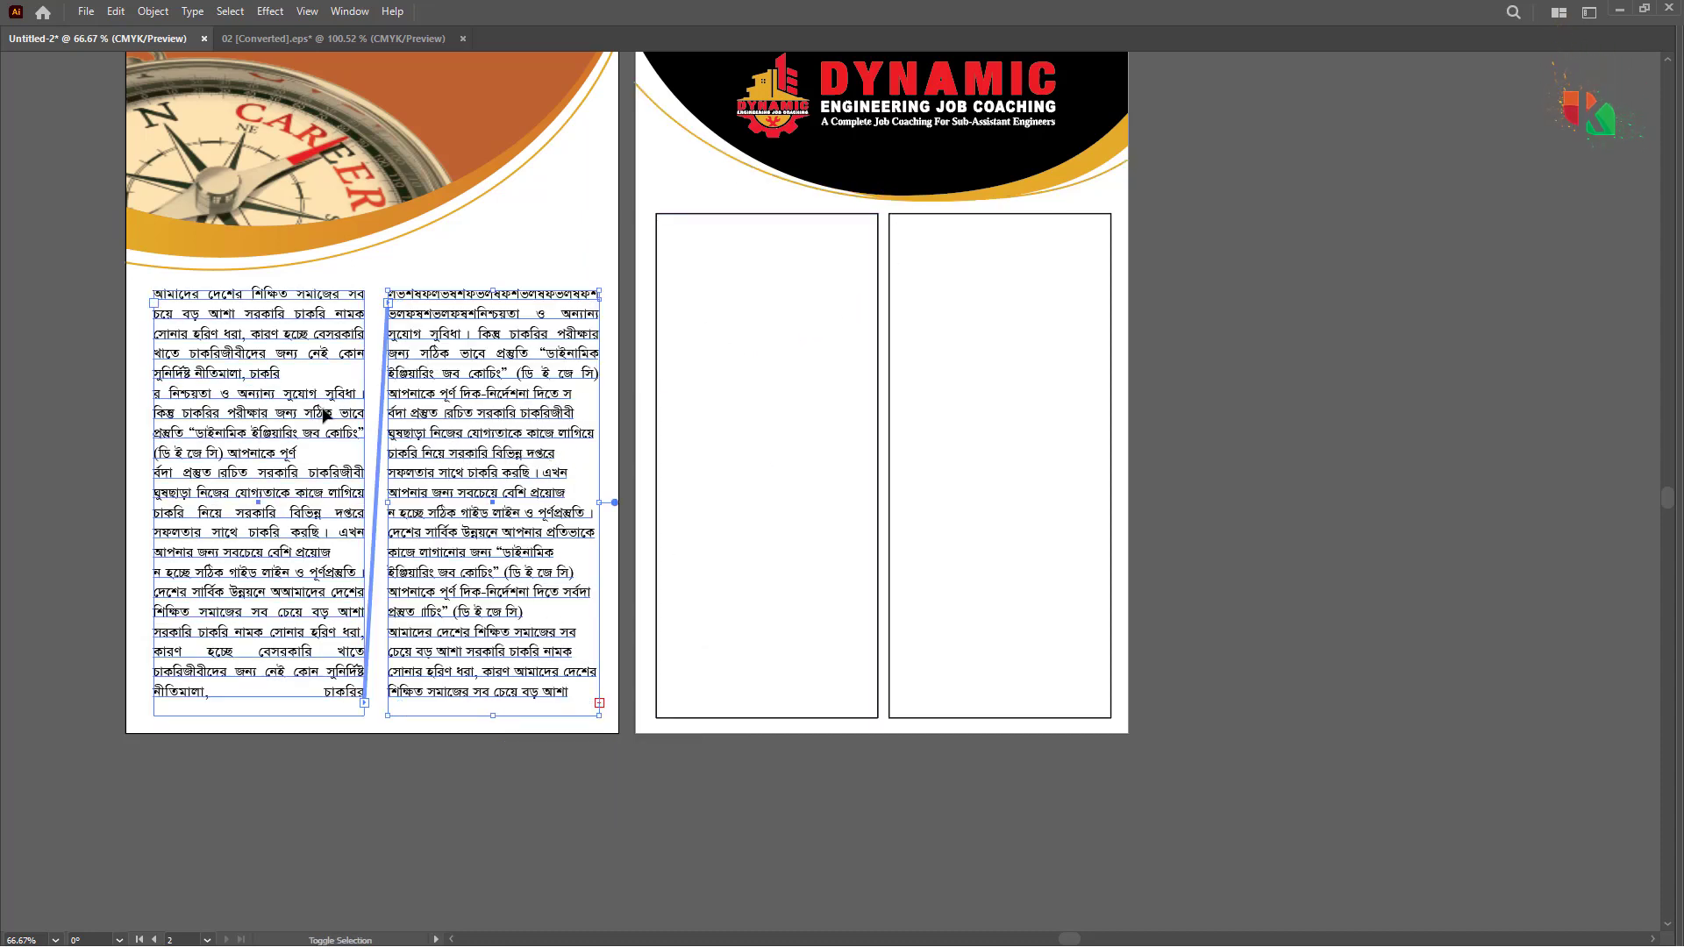
click(192, 11)
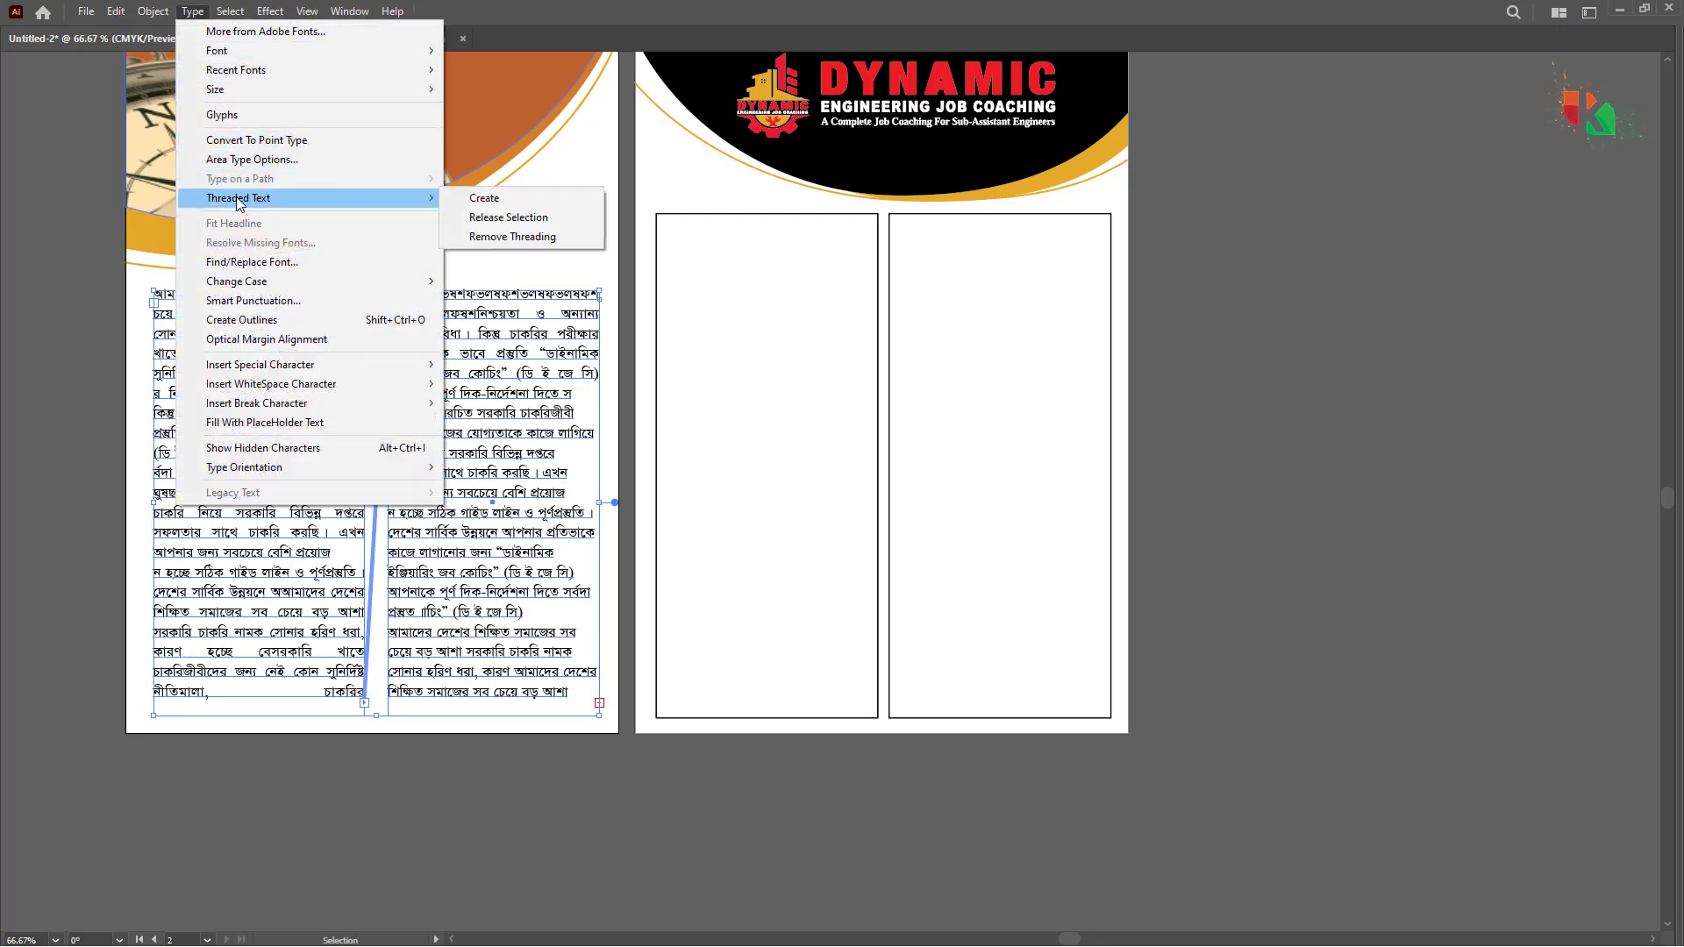
click(509, 218)
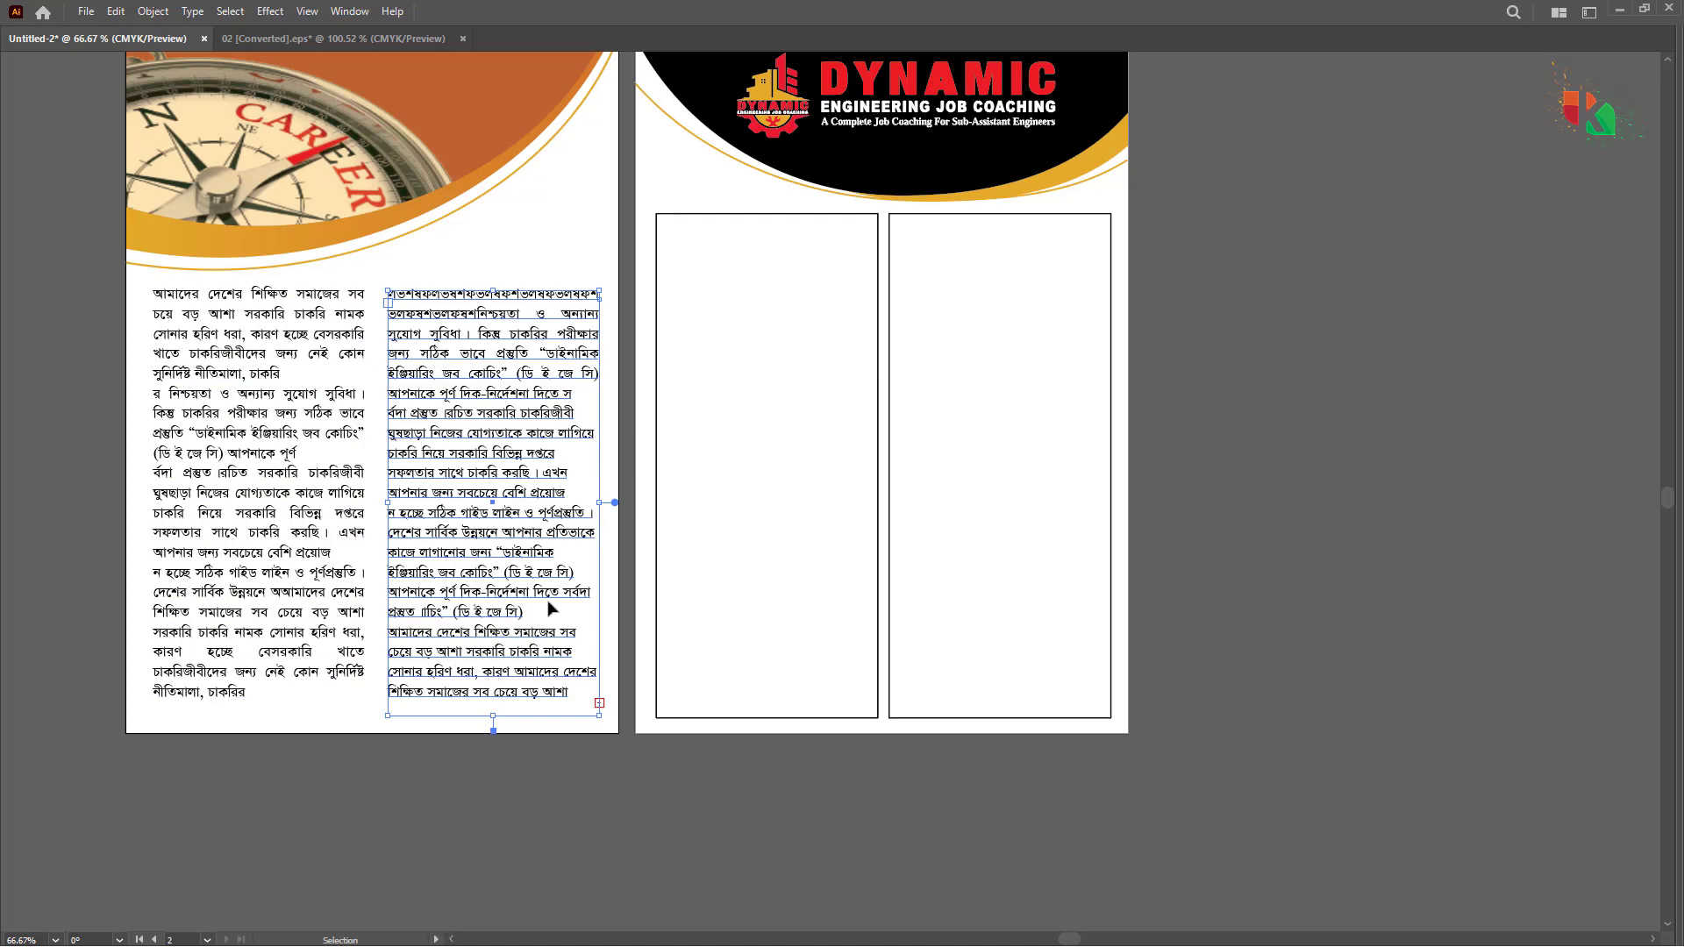
shift+click(313, 361)
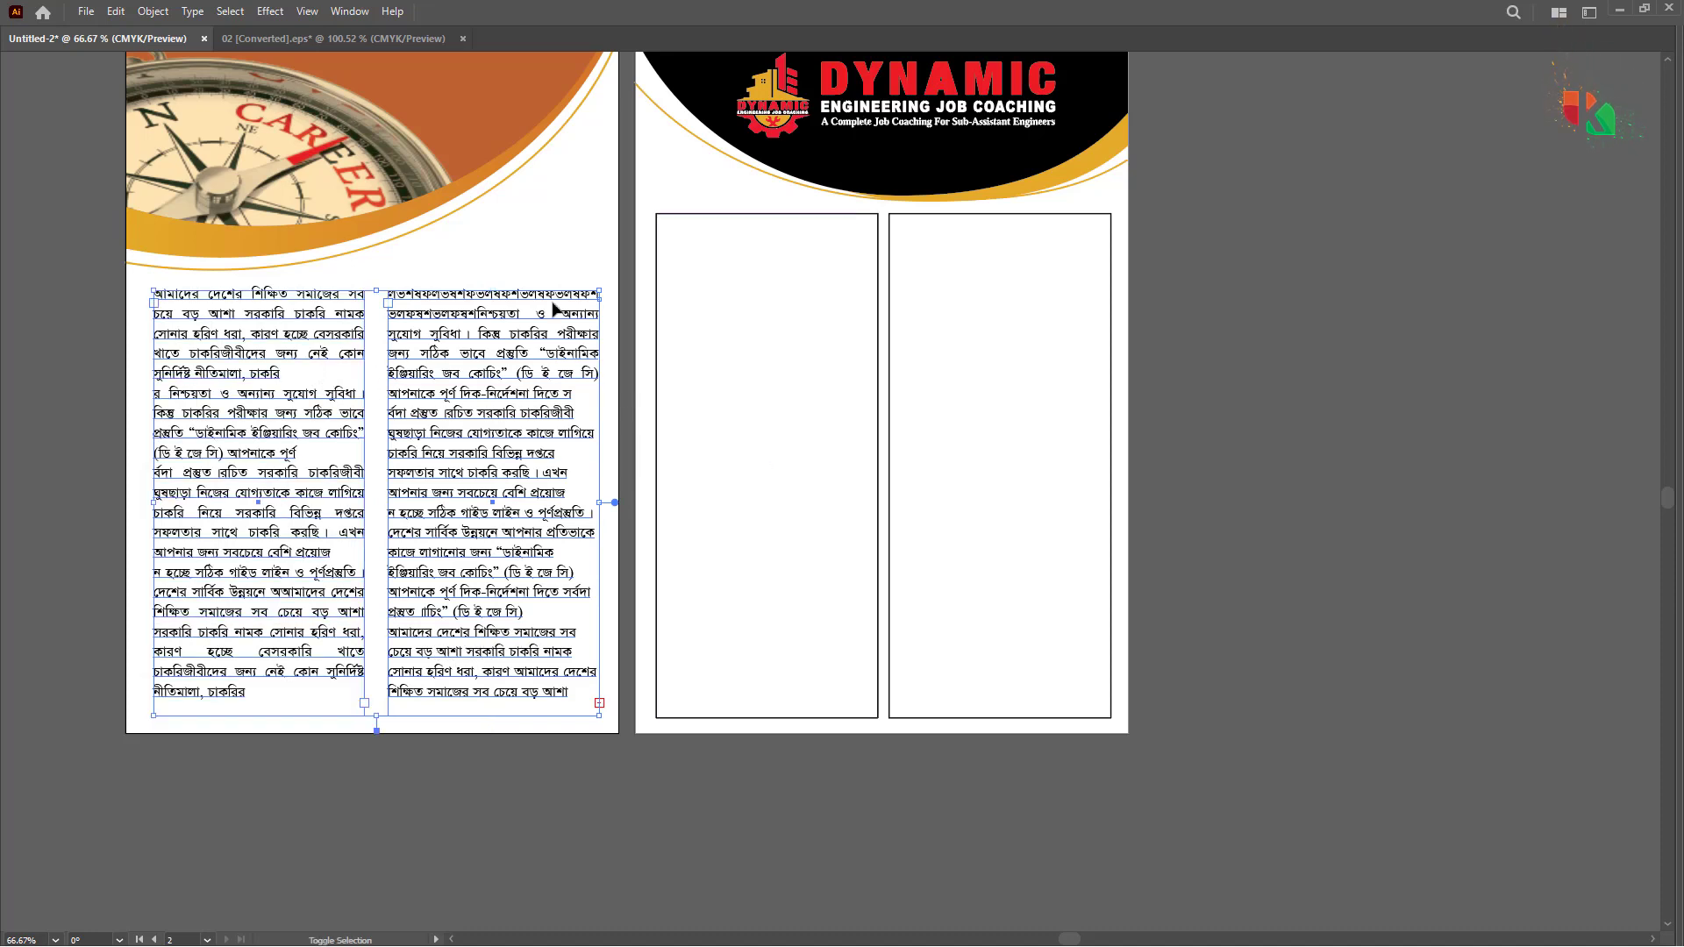
Step: Create threaded text linking the first page's two text columns with the second page's two outlined rectangles
shift+click(664, 214)
shift+click(910, 218)
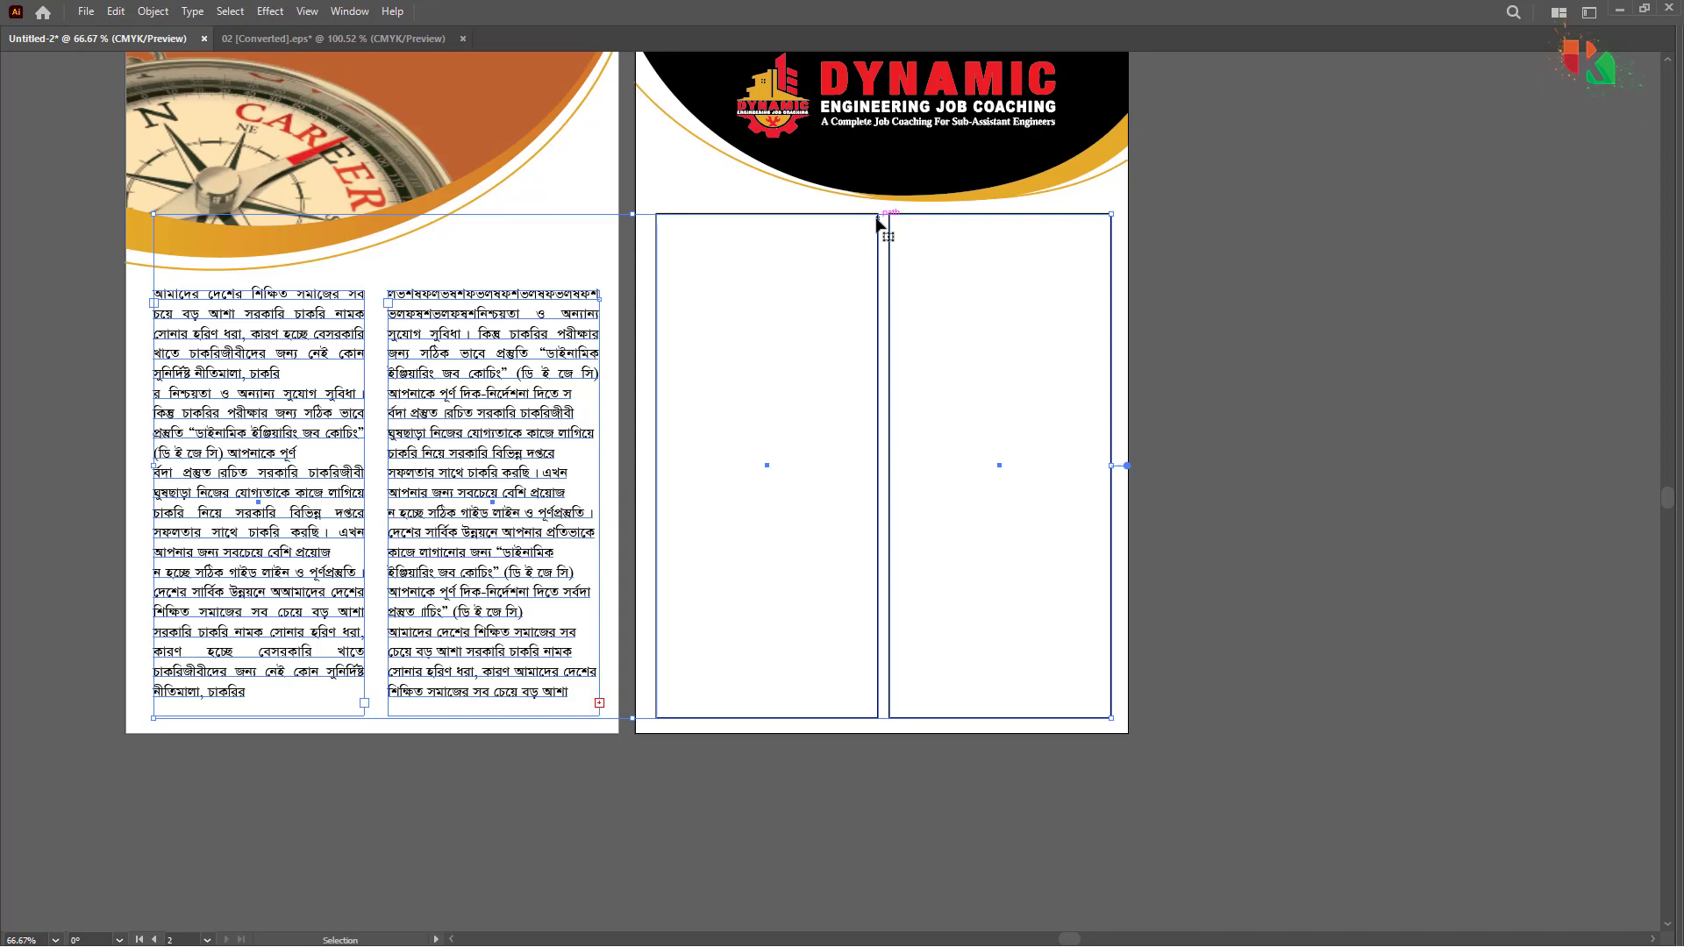
click(186, 13)
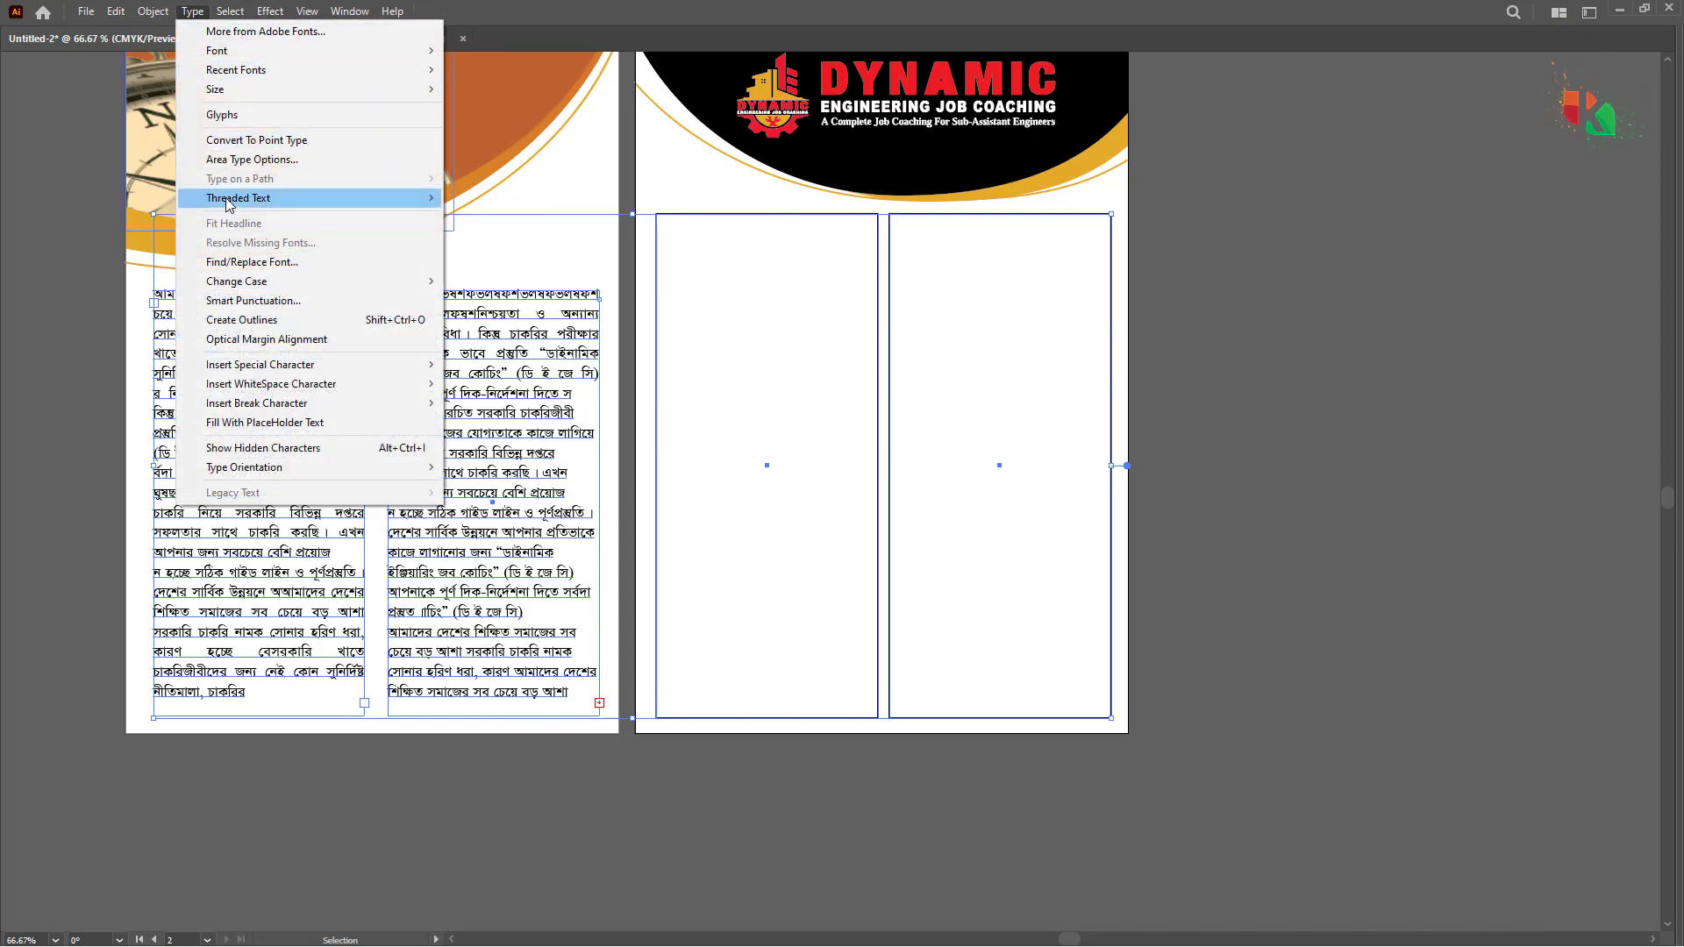
mouse_move(227, 198)
click(512, 200)
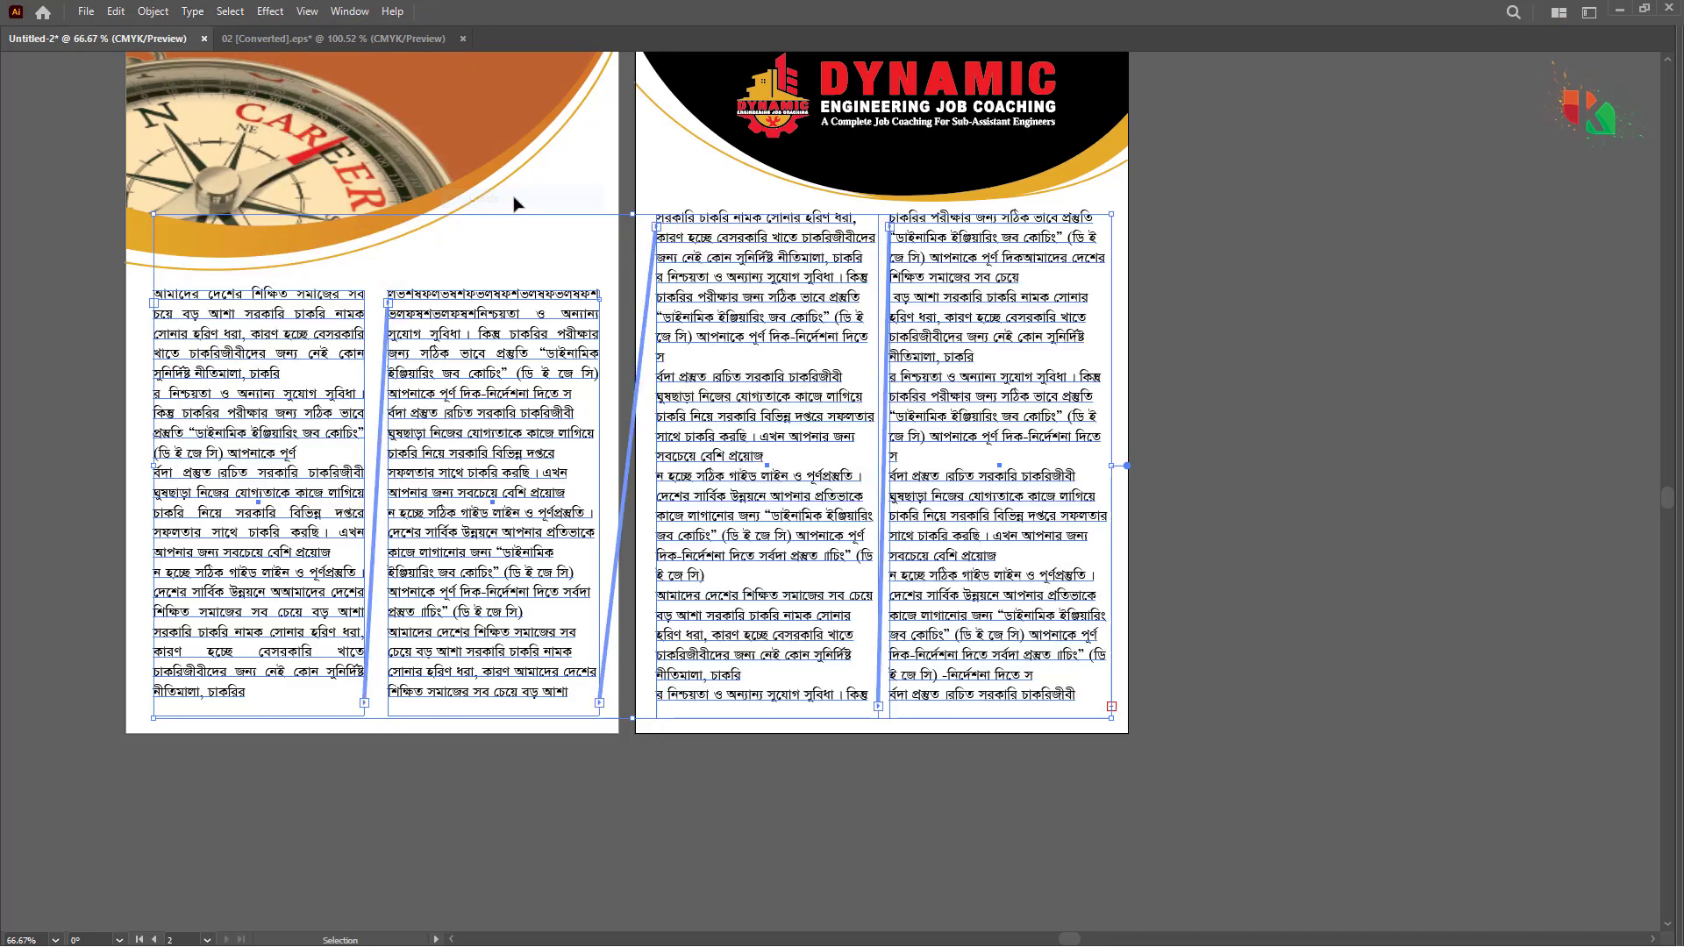
click(1267, 465)
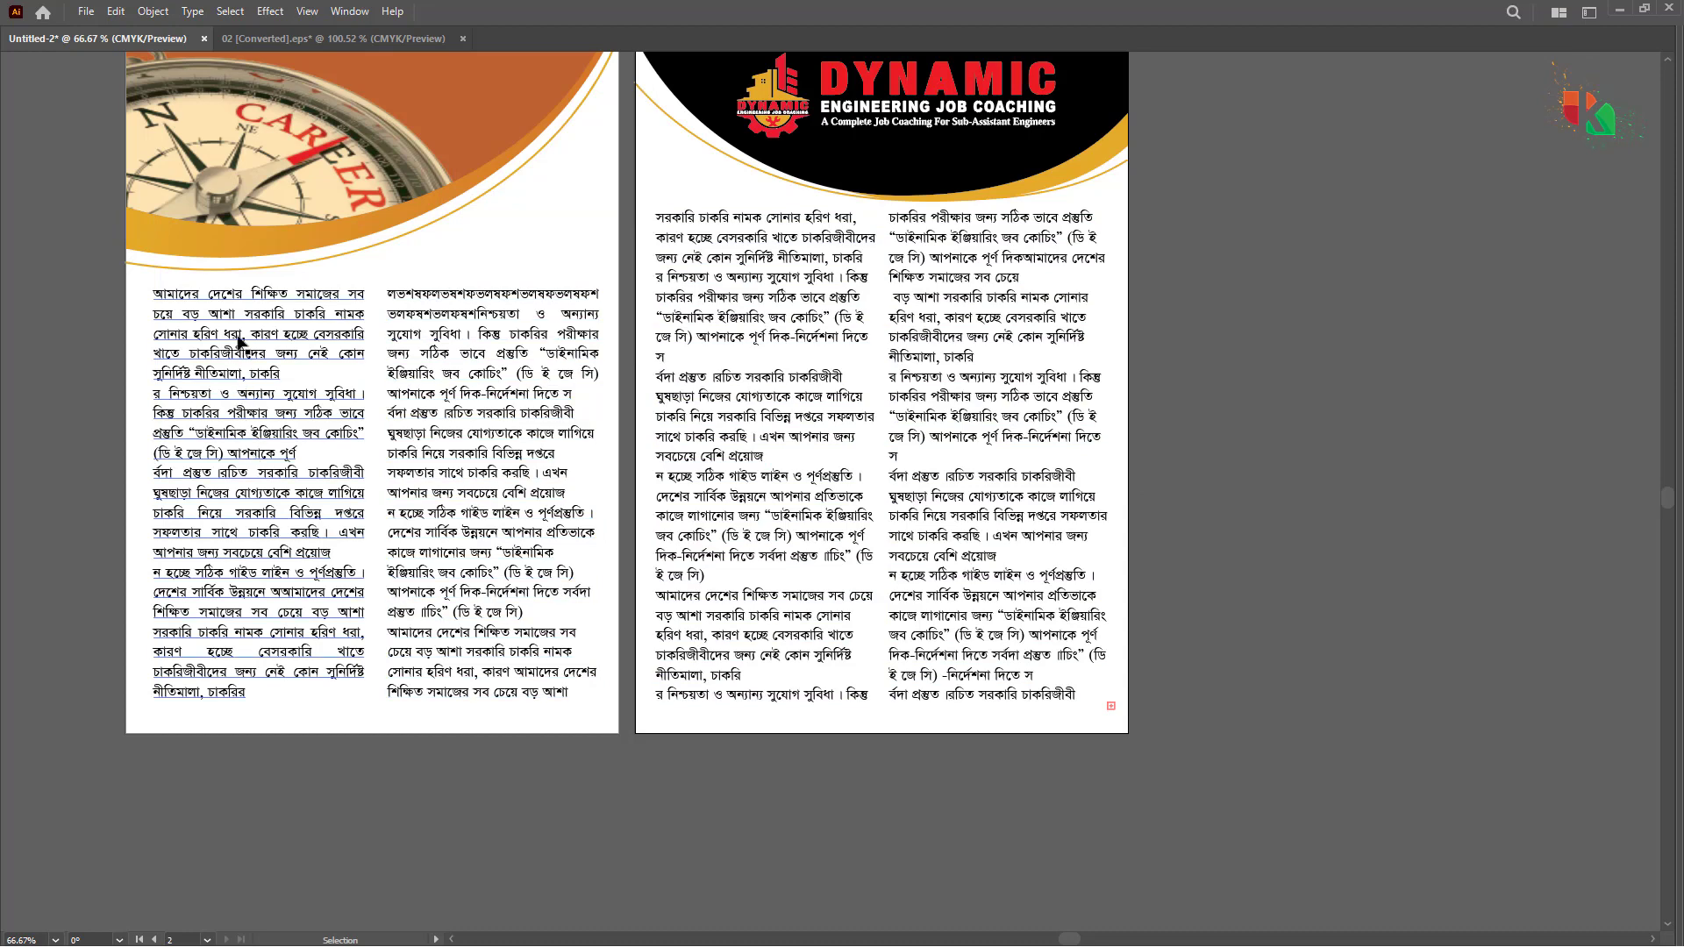
Step: Cut the opening paragraph from the first page's left column and delete the following paragraph up to "আপনাকে পূর্ণ"
double_click(263, 346)
triple_click(327, 359)
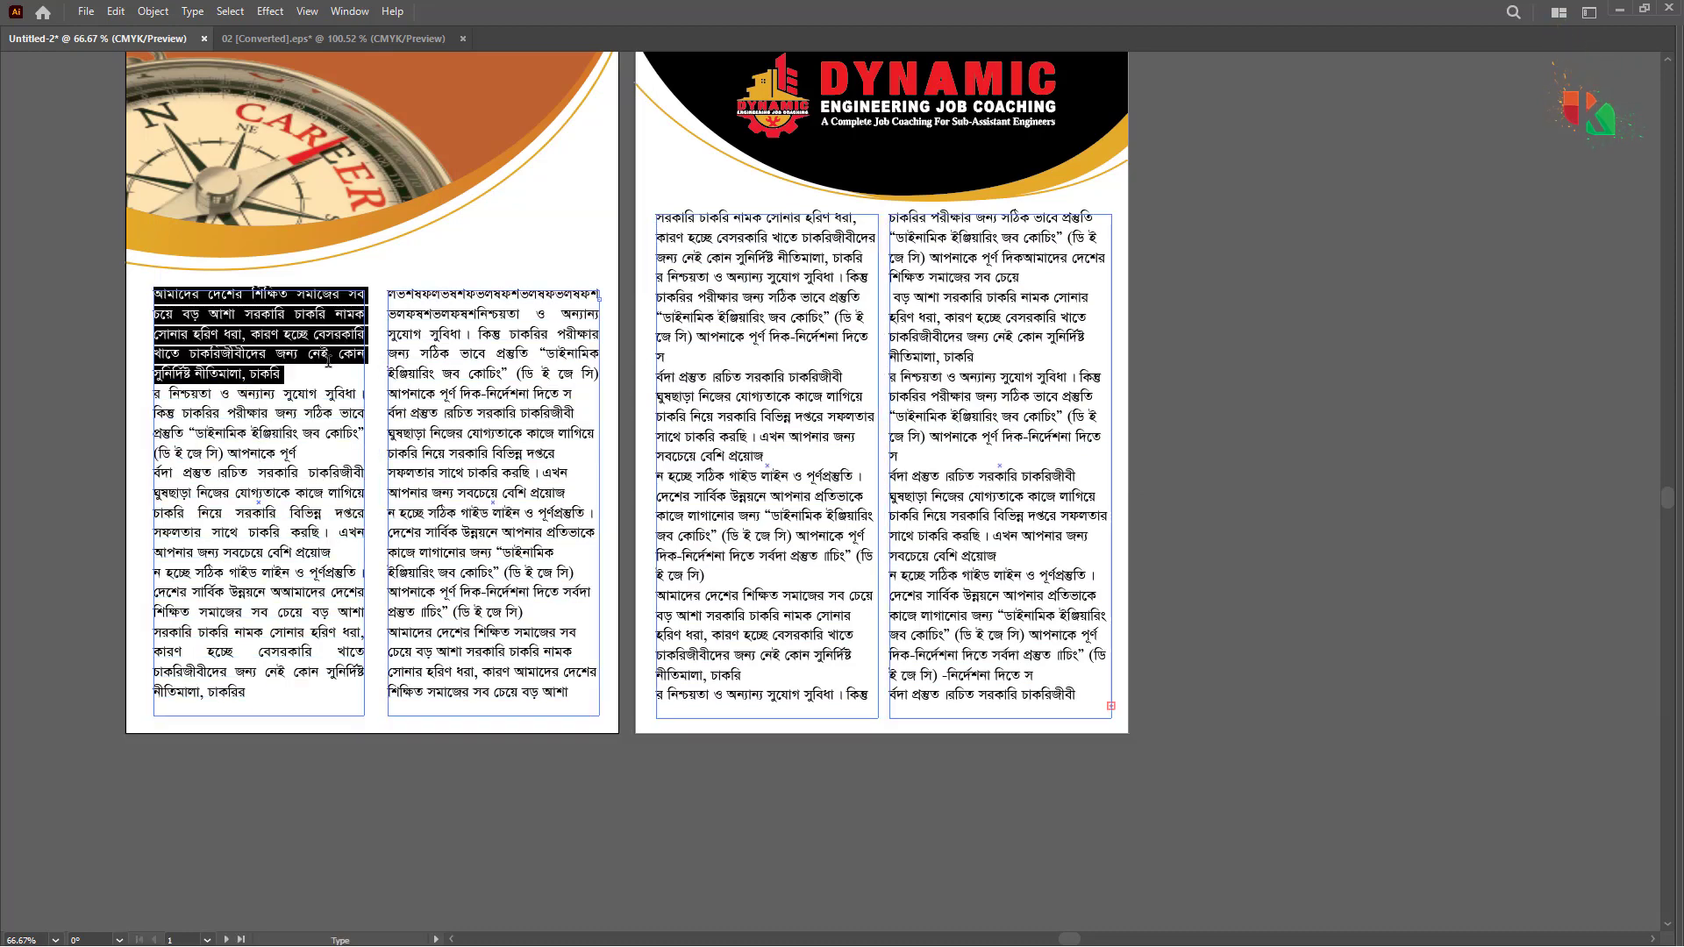
key(ctrl+x)
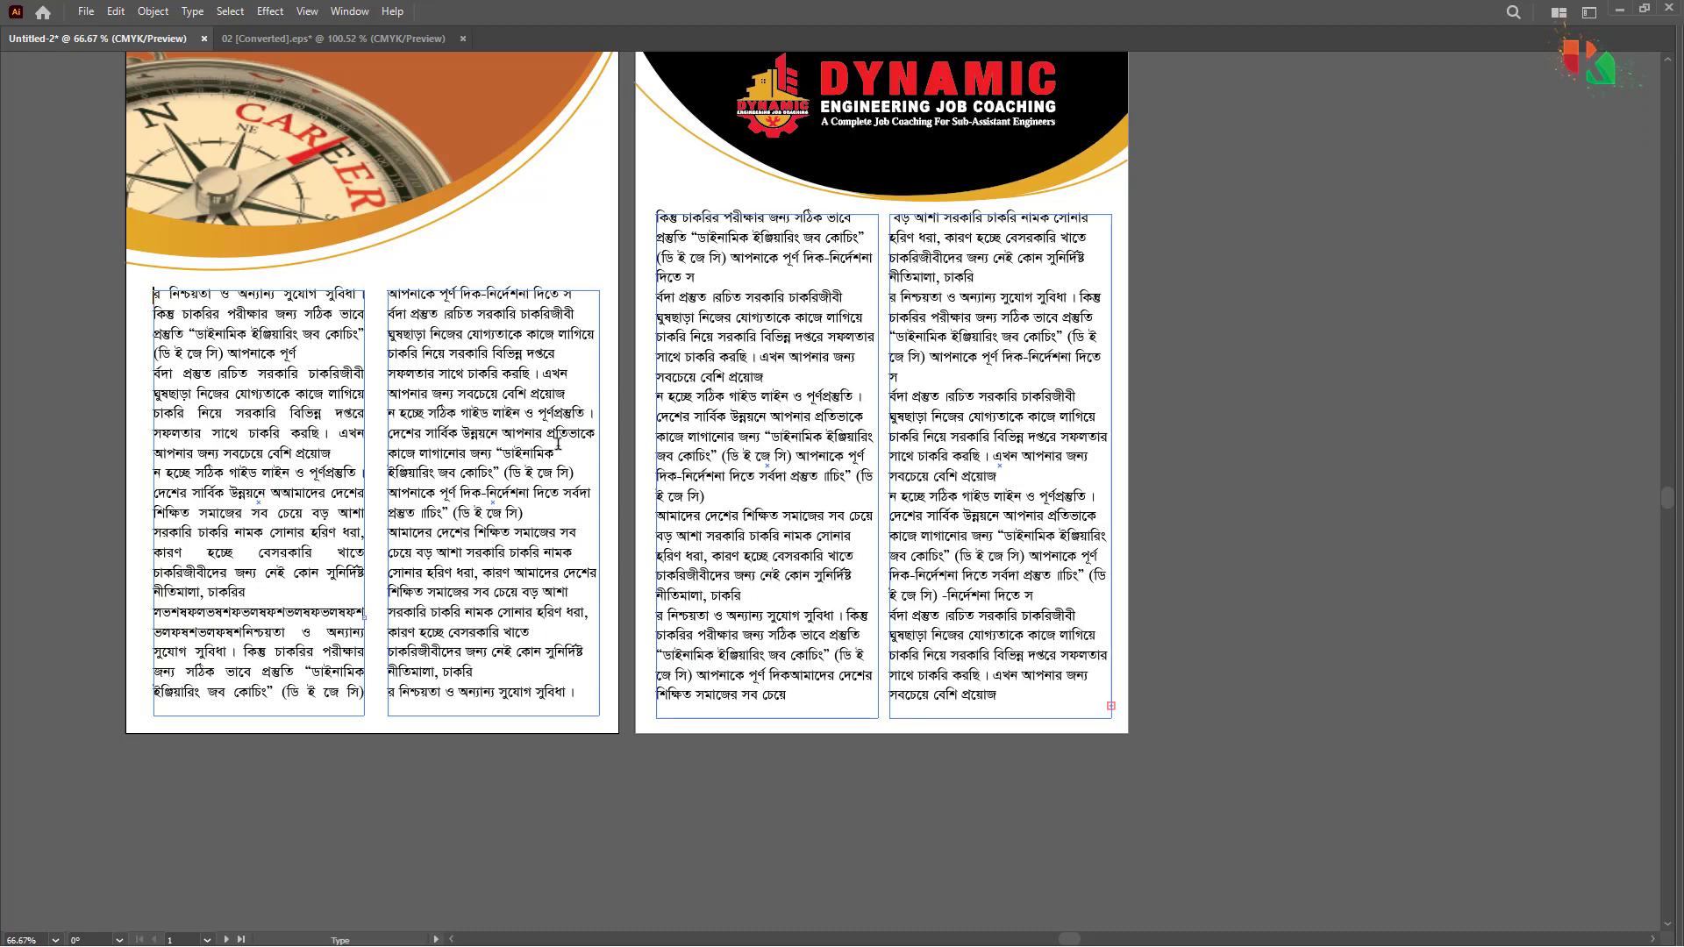
drag(310, 357, 86, 283)
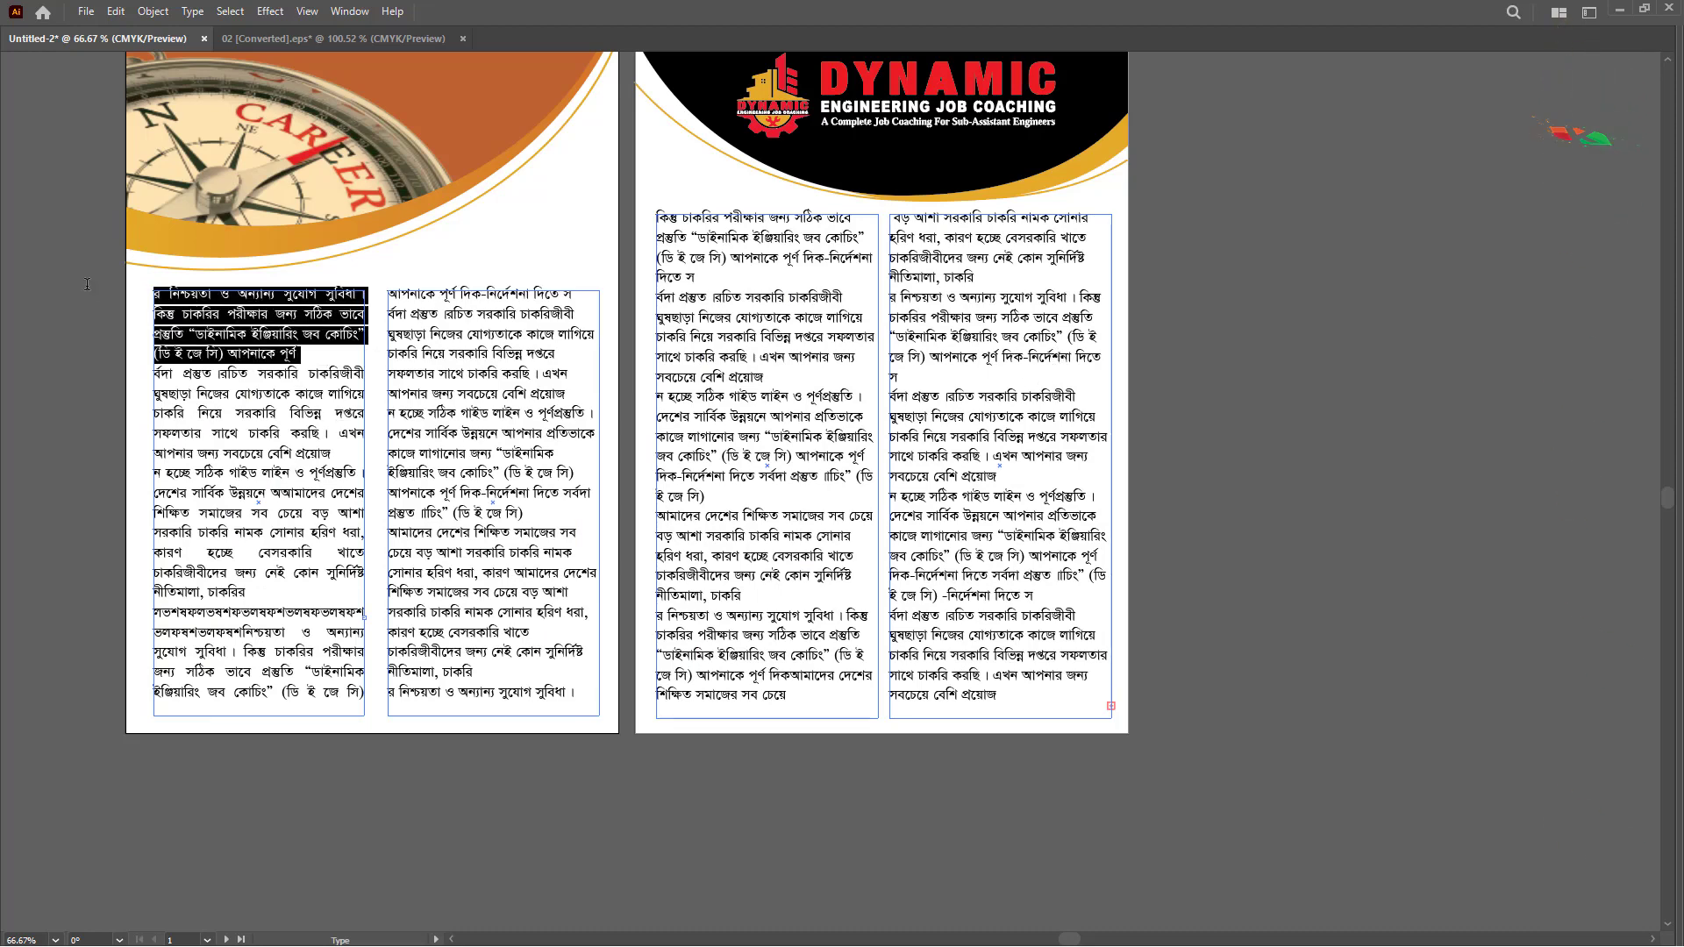
key(BackSpace)
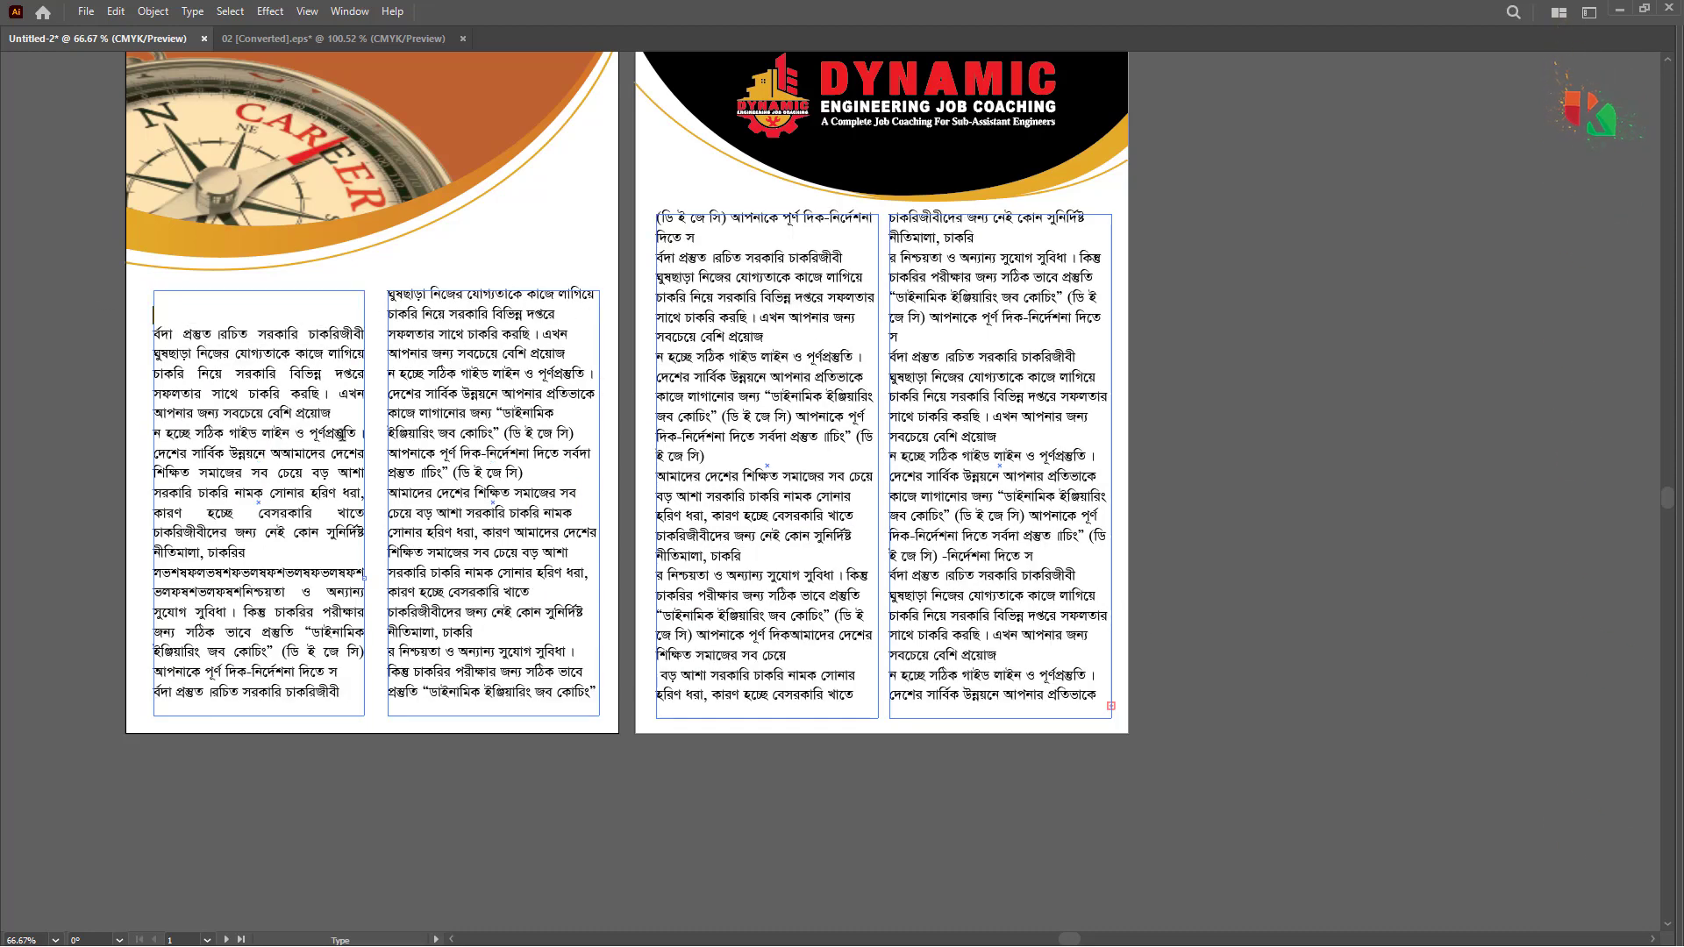
Step: Delete several more passages from the first page's left column so the threaded text flows back through the frames
drag(320, 415, 87, 338)
key(BackSpace)
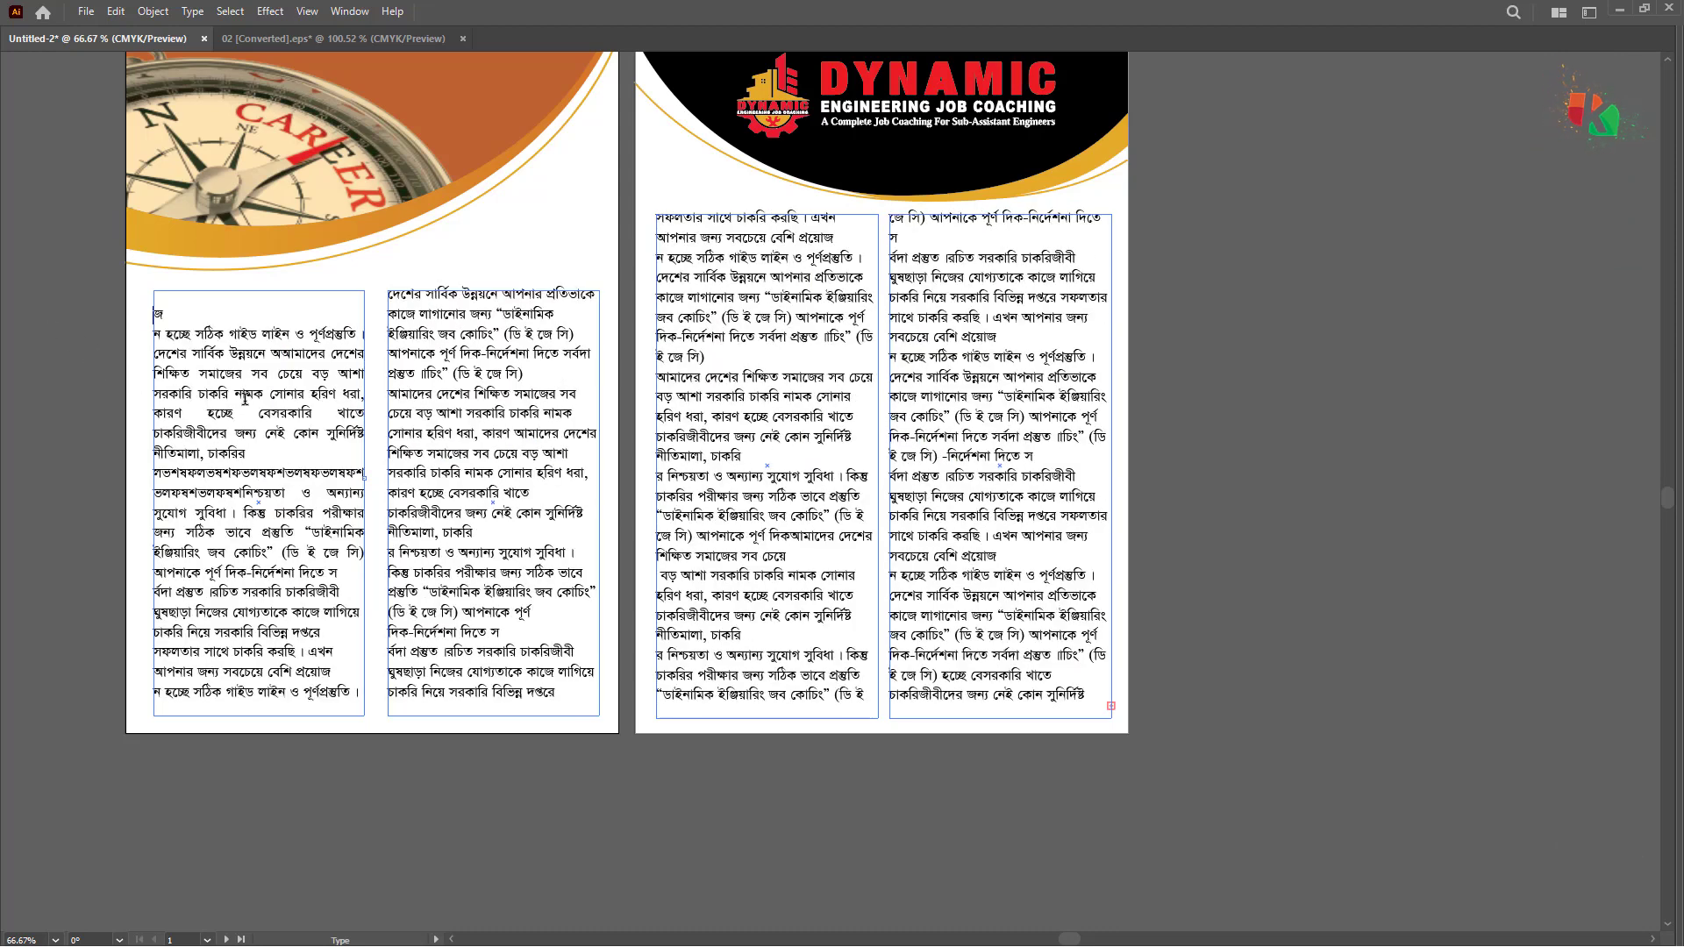
key(BackSpace)
drag(317, 557, 92, 550)
key(BackSpace)
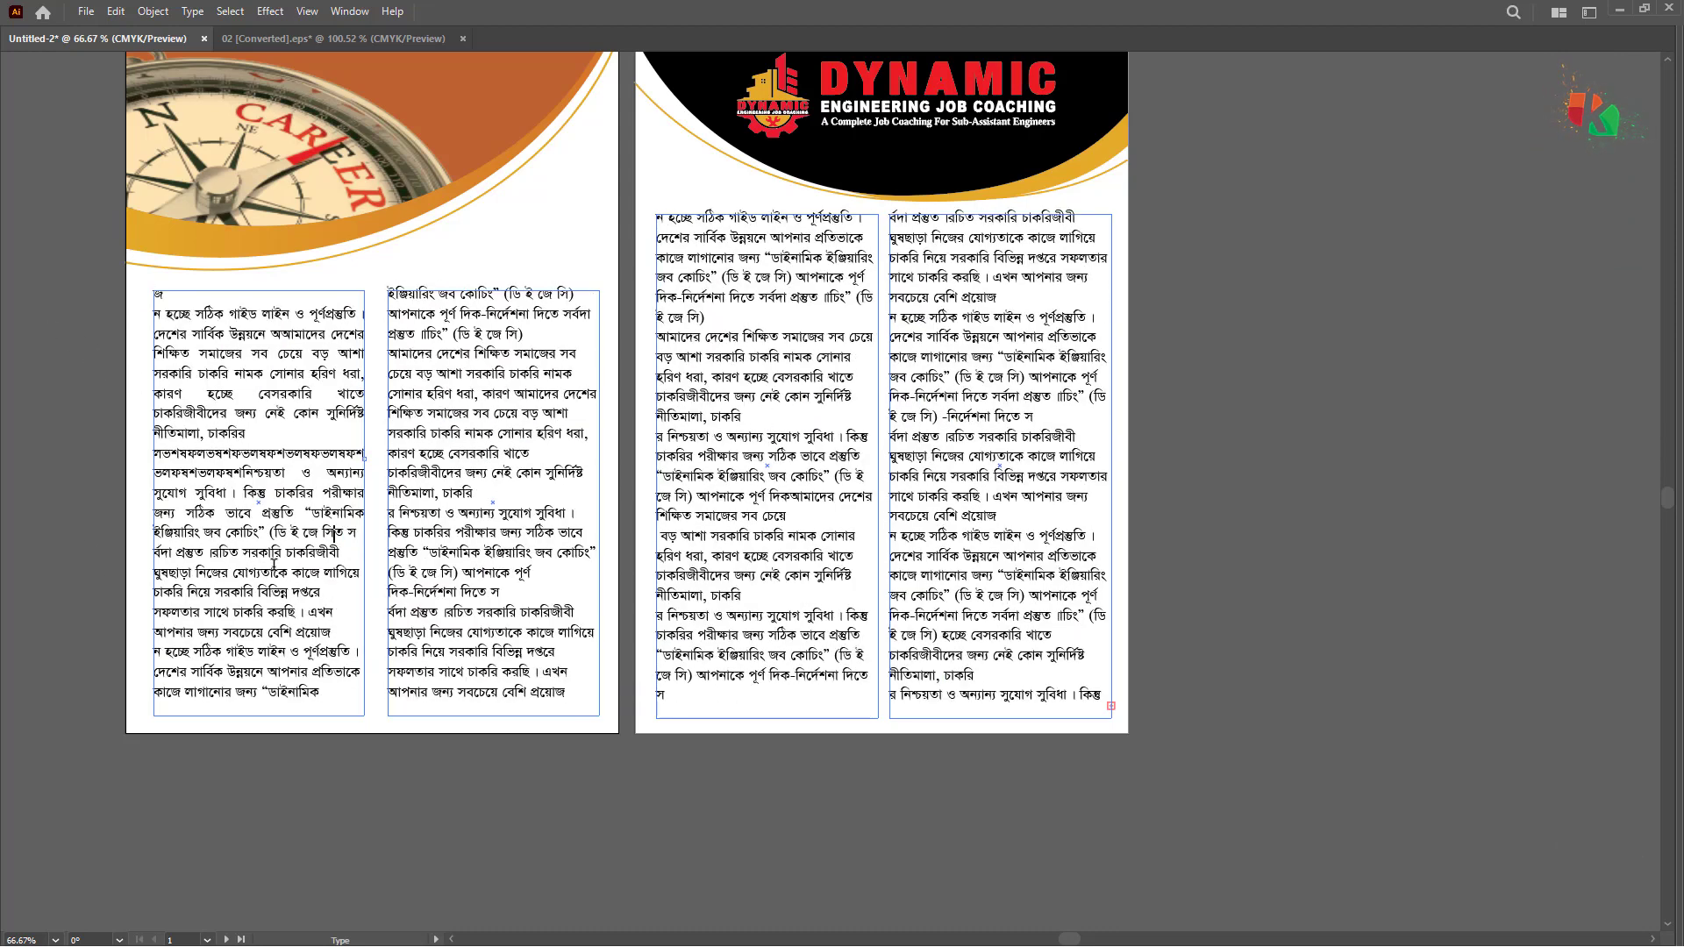
drag(347, 553, 154, 373)
key(BackSpace)
drag(363, 543, 134, 412)
key(BackSpace)
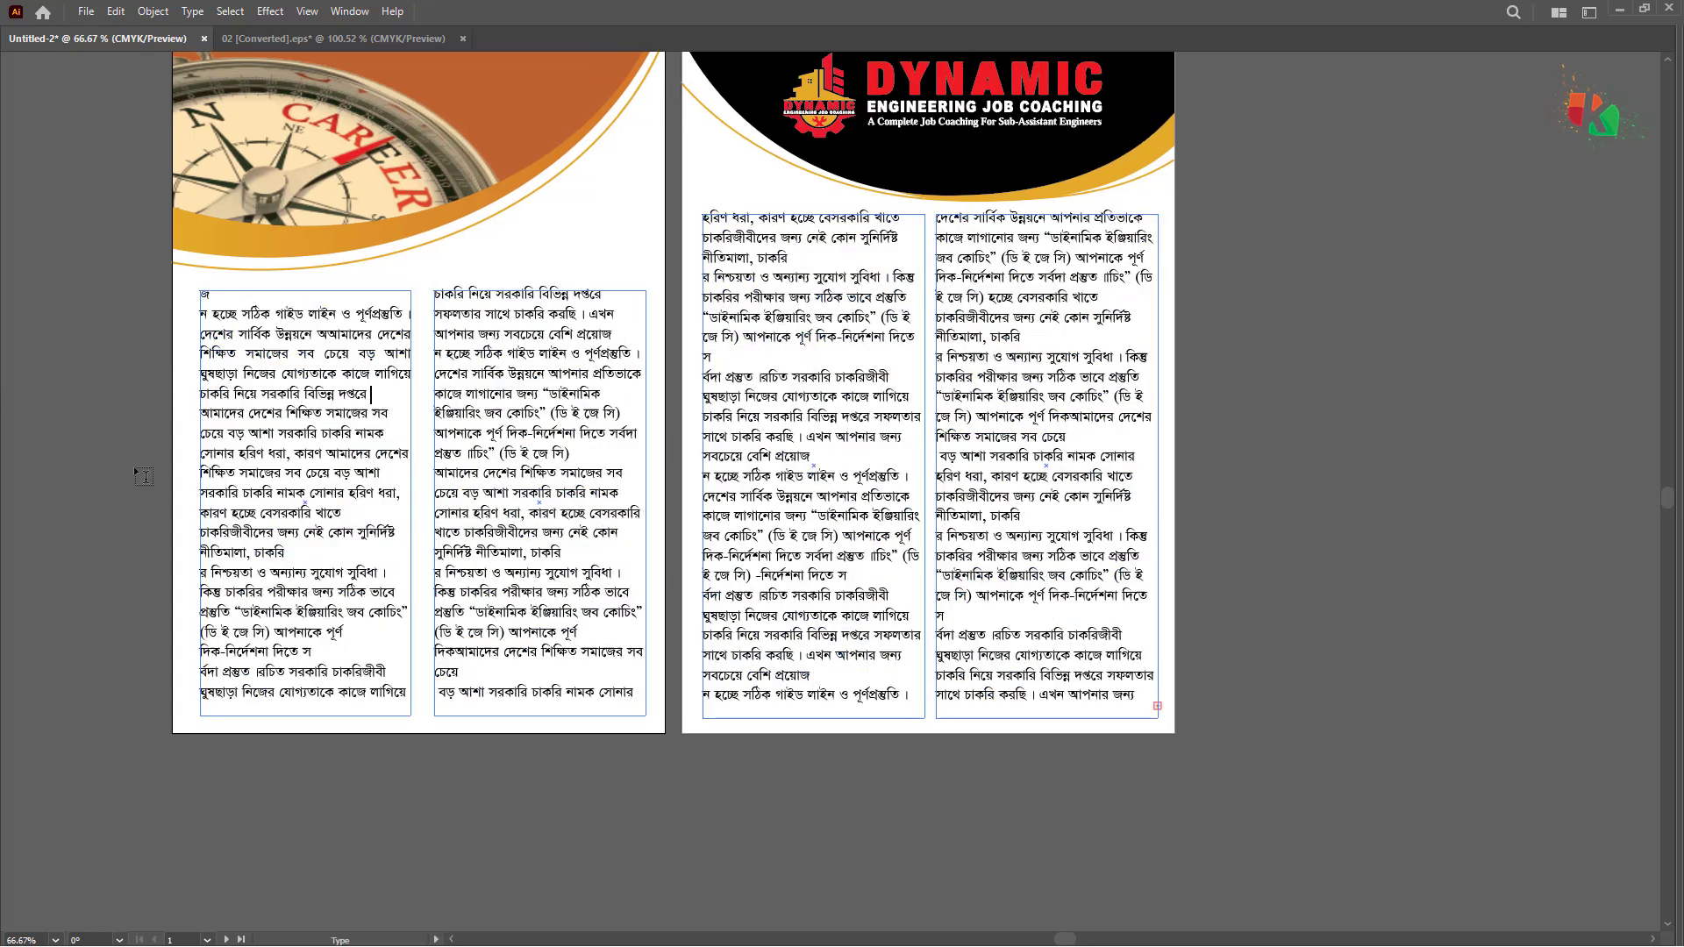
Step: Insert about three lines of random Bangla filler characters inside the word "বেসরকারি" in the first page's left column
click(281, 518)
text(ংলফযলংযফংলফংশলফংষশফলফশলংশষফ)
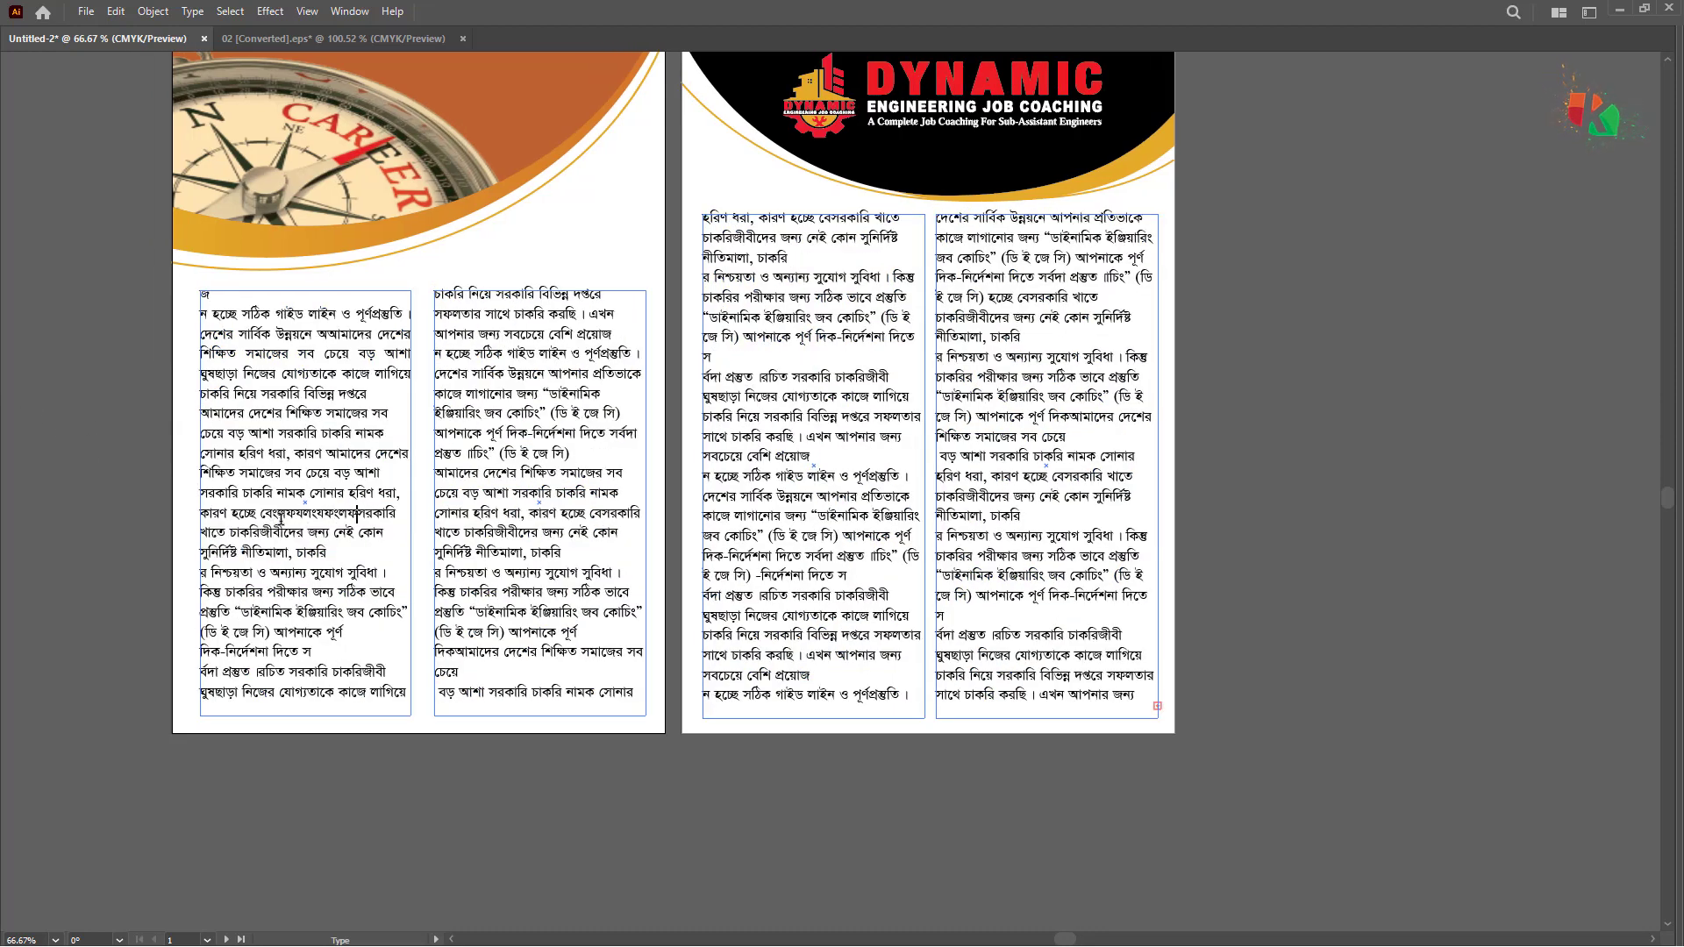
text(লংশষফলংফশষলংশষলংফশলংফষশংলফষশংফলংষশফলাষশফ)
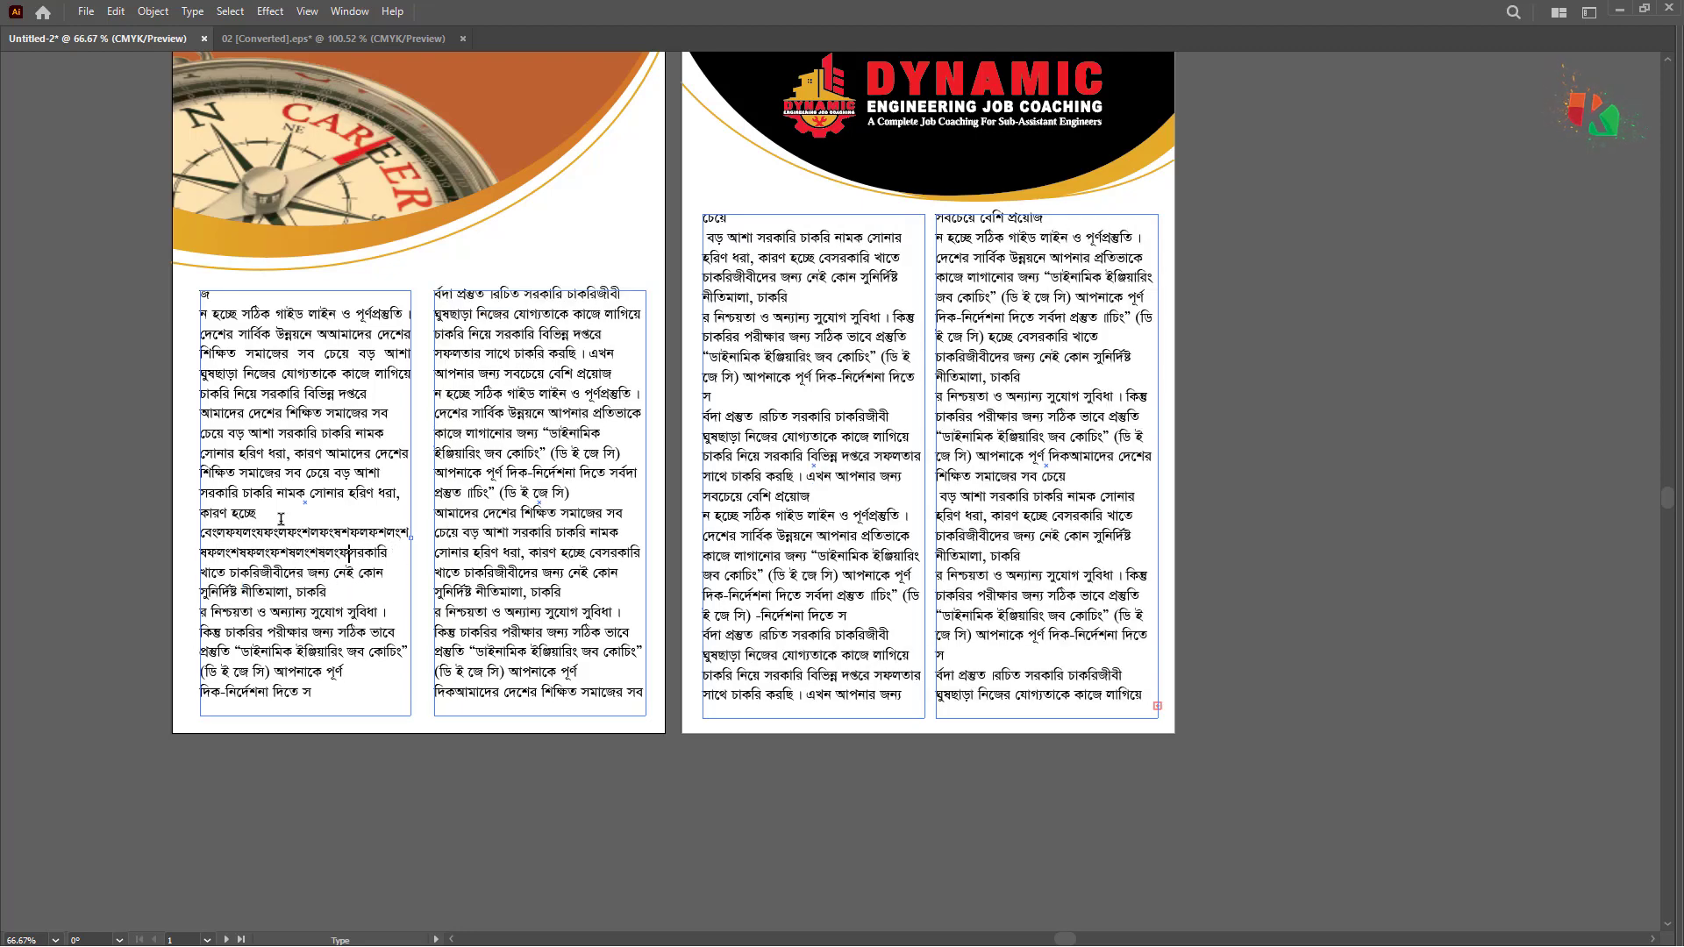
text(লংষশফলংষশ)
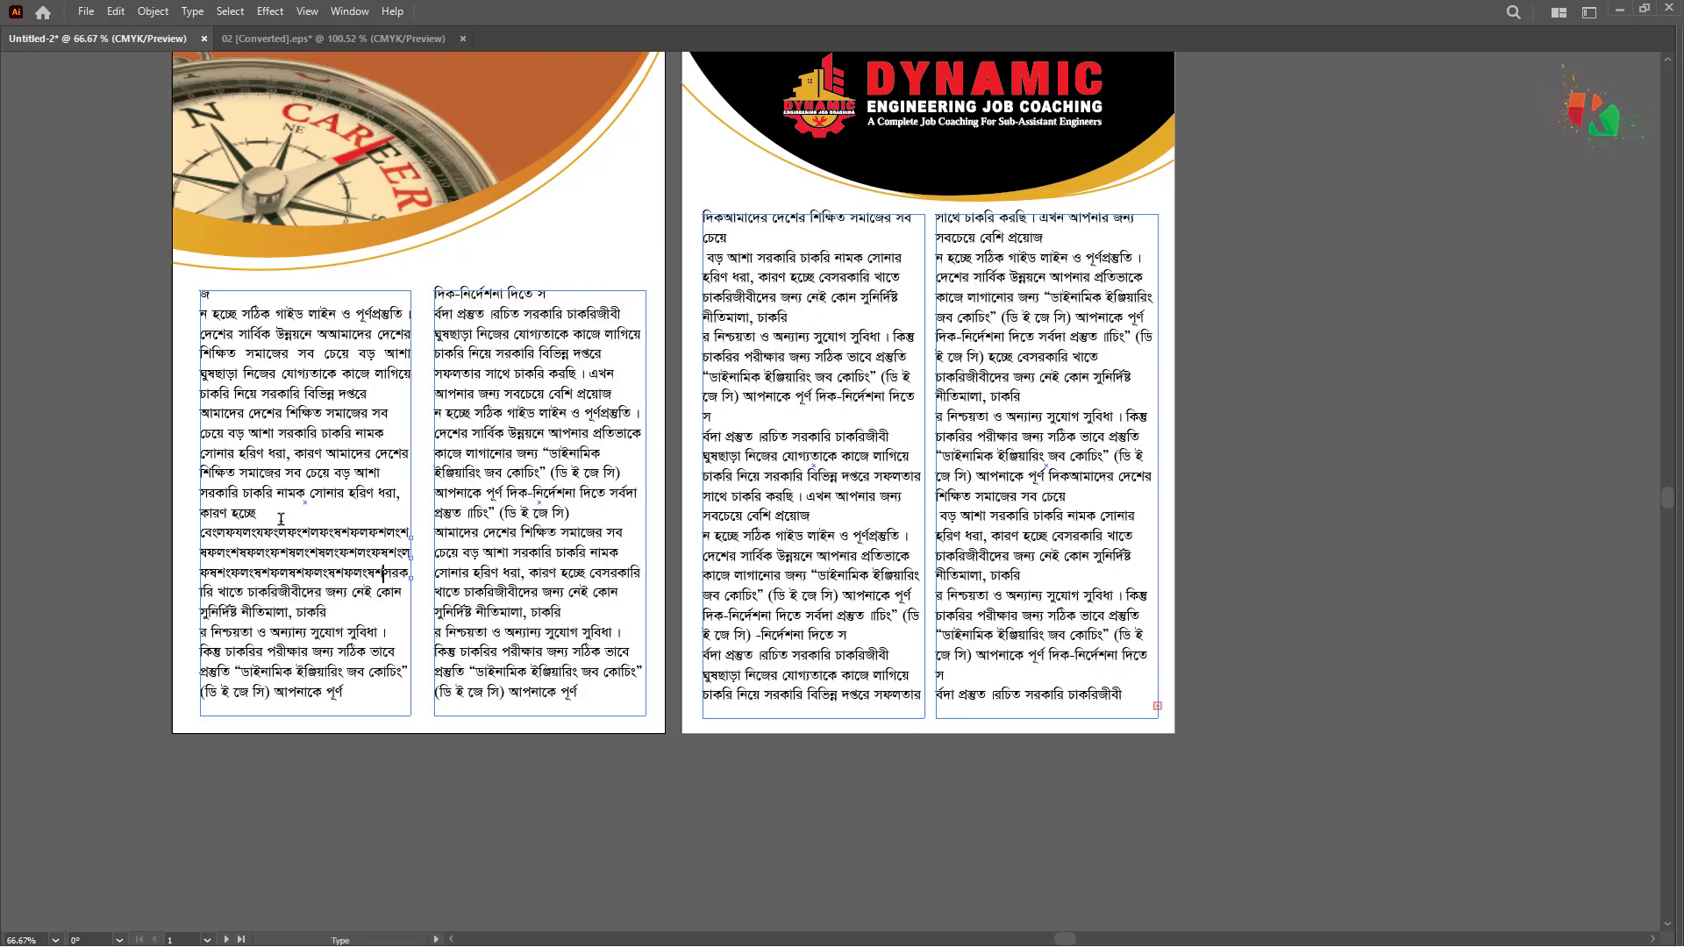
key(Escape)
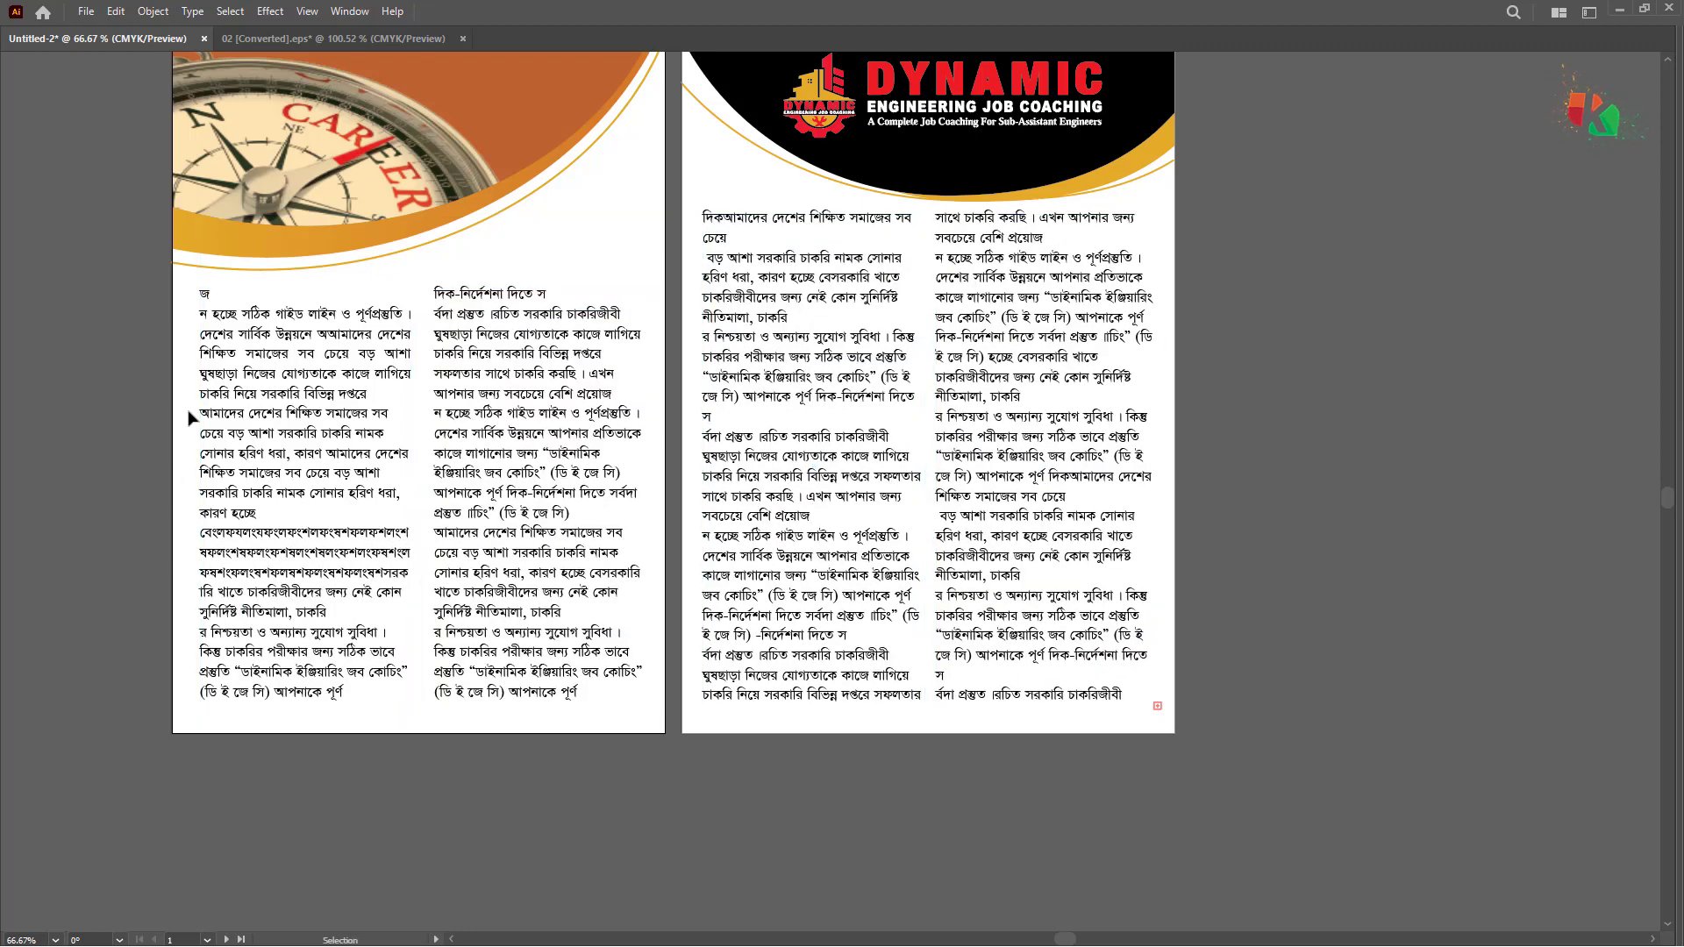
Step: Try smaller font sizes on the first page's left text column and set its size back to 20 pt
click(326, 406)
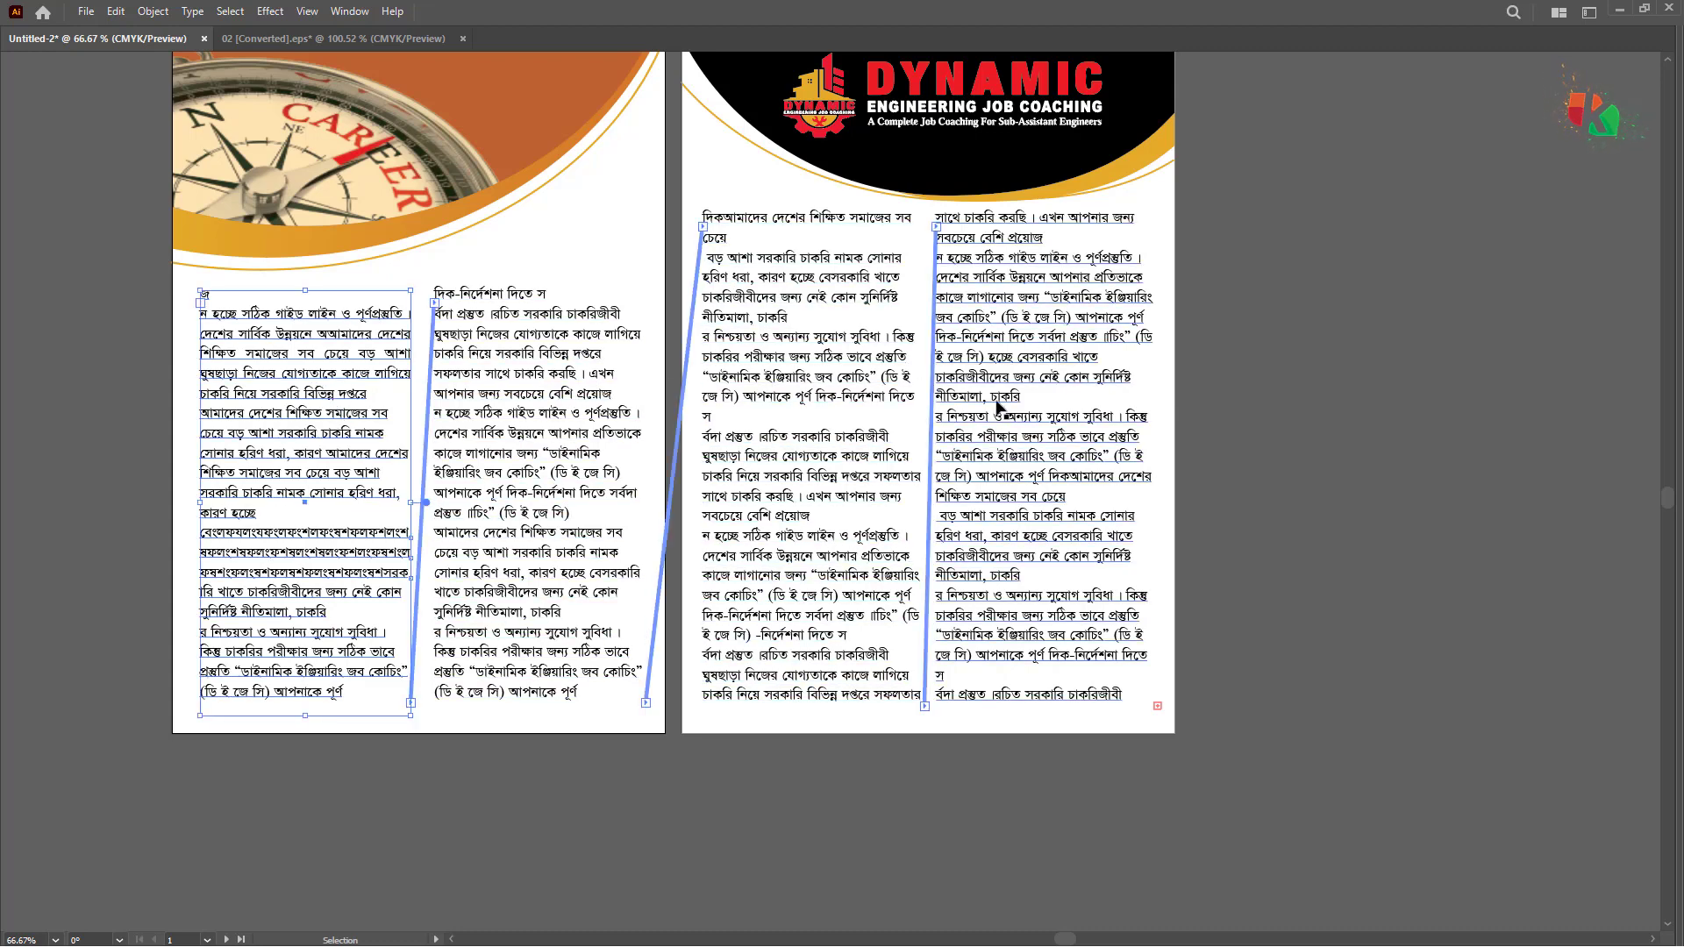
key(ctrl+t)
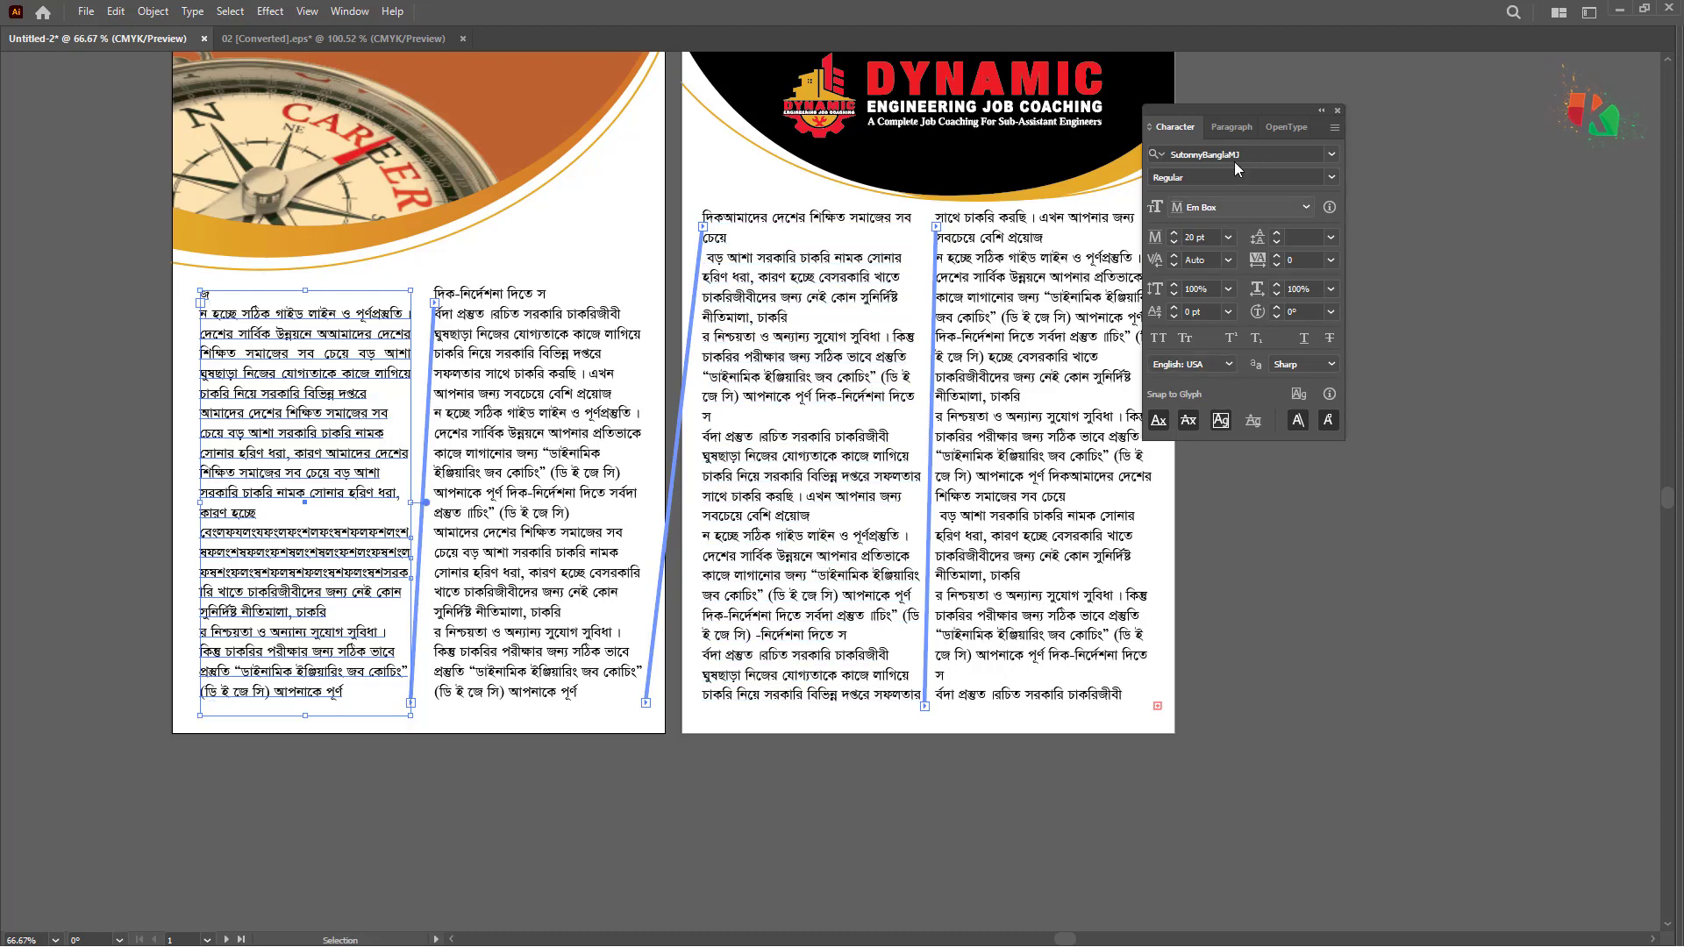
drag(1246, 113, 1410, 131)
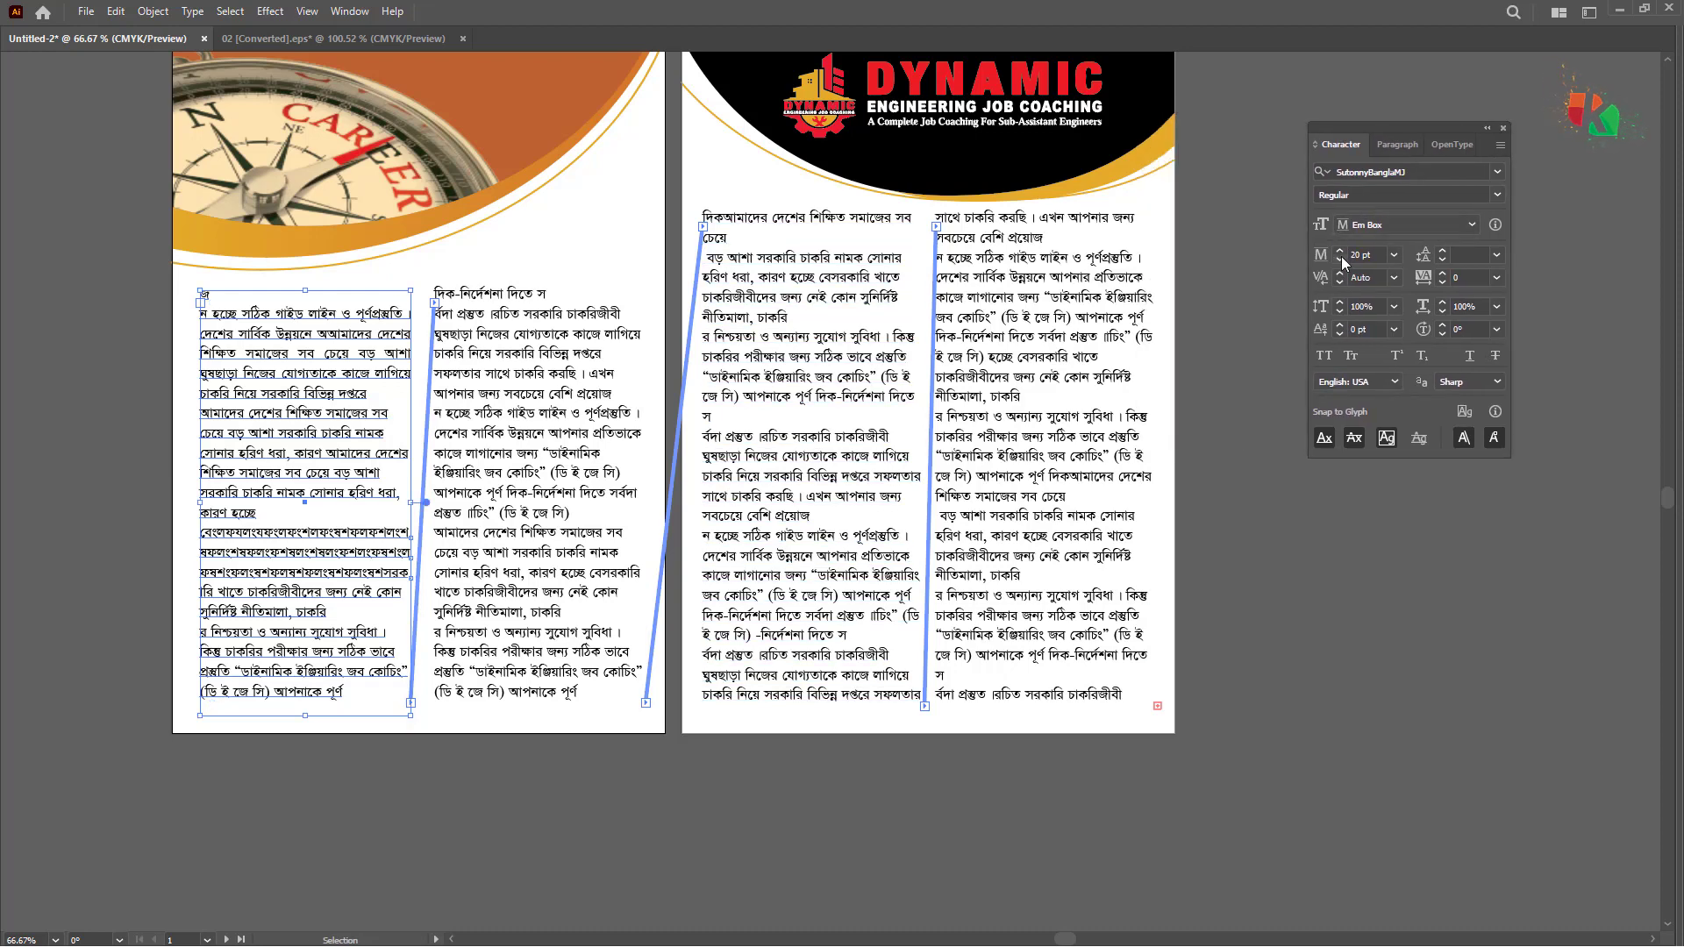
click(1340, 259)
click(1341, 259)
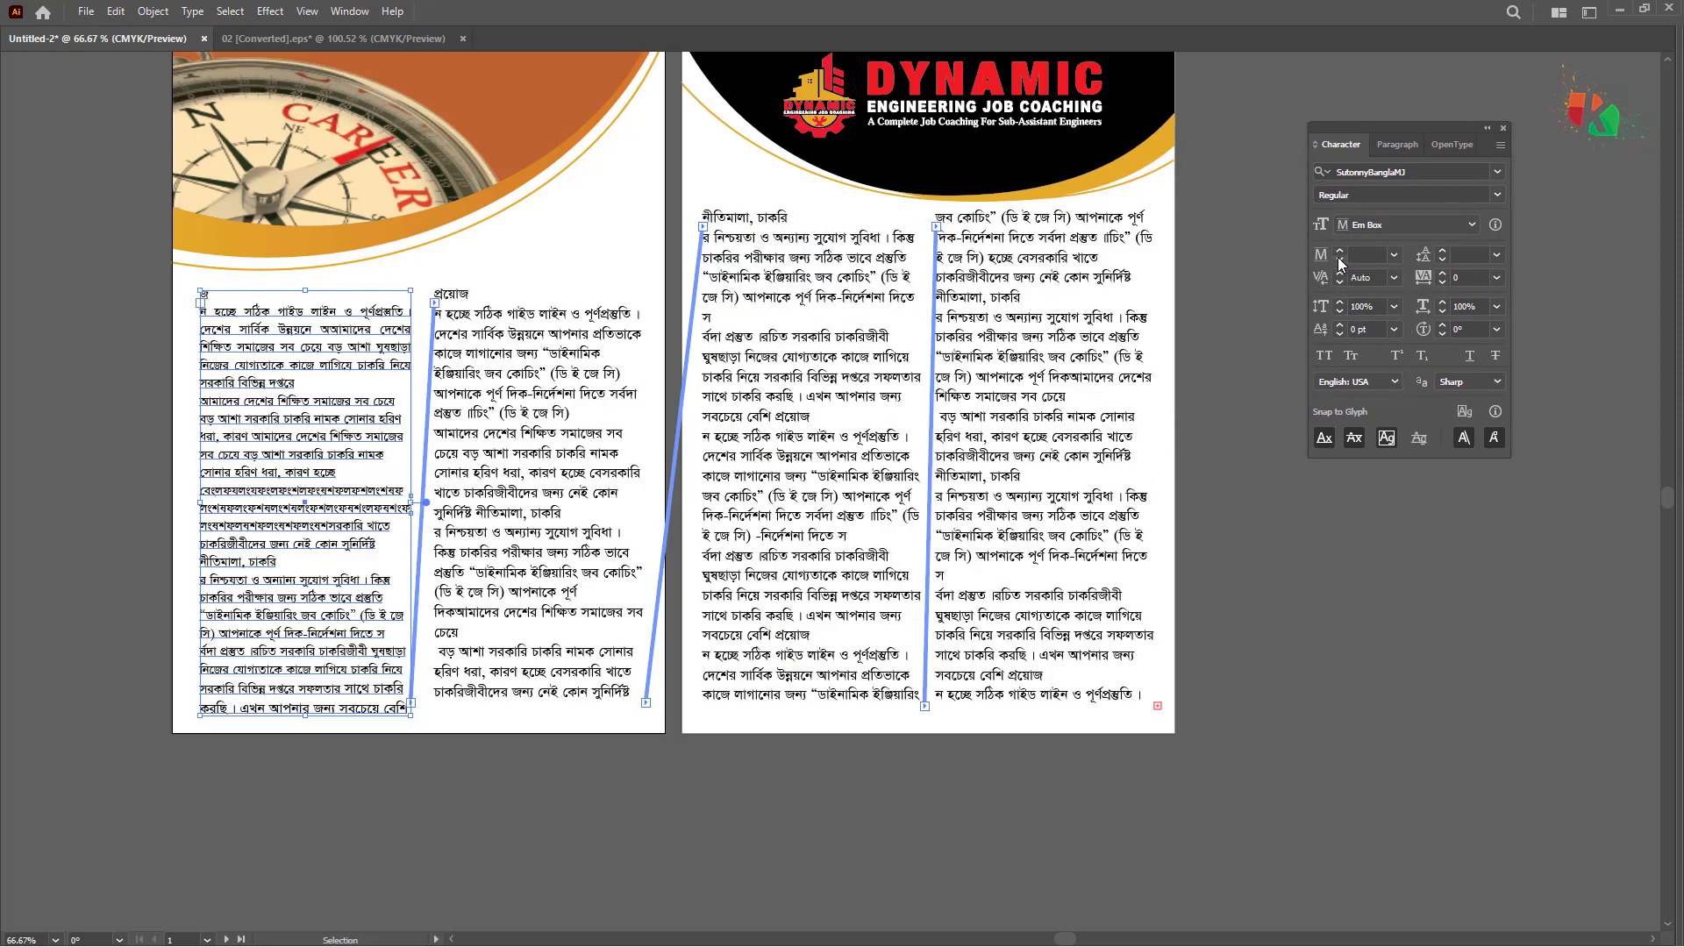
click(1341, 261)
click(1341, 261)
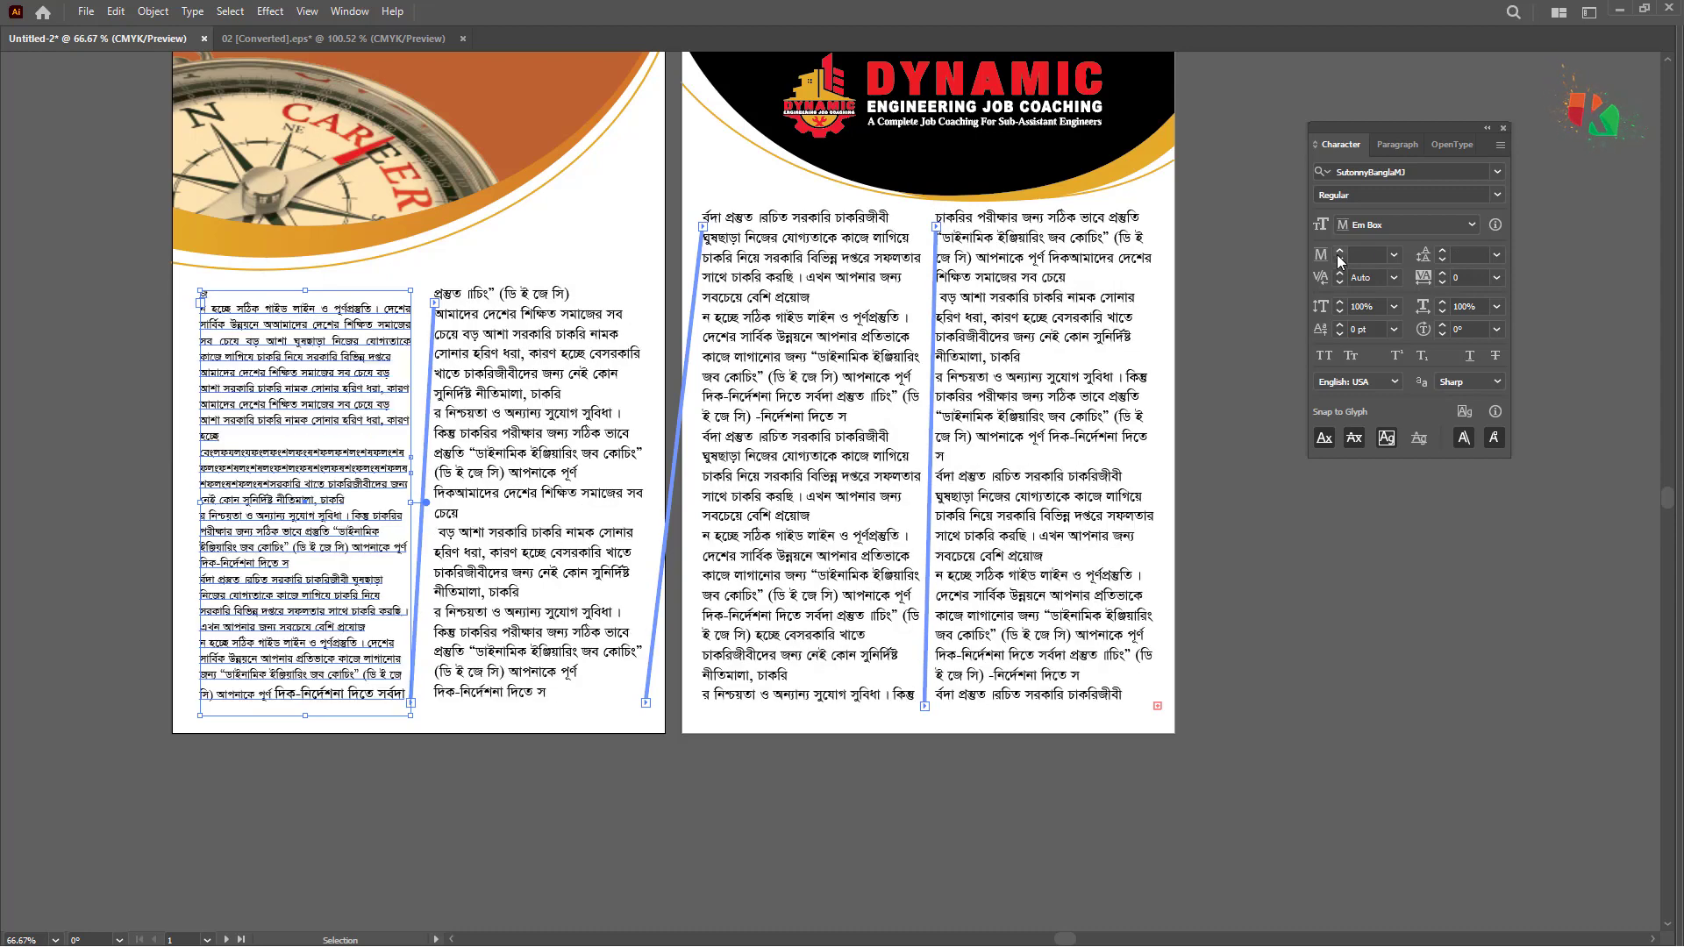
click(1341, 259)
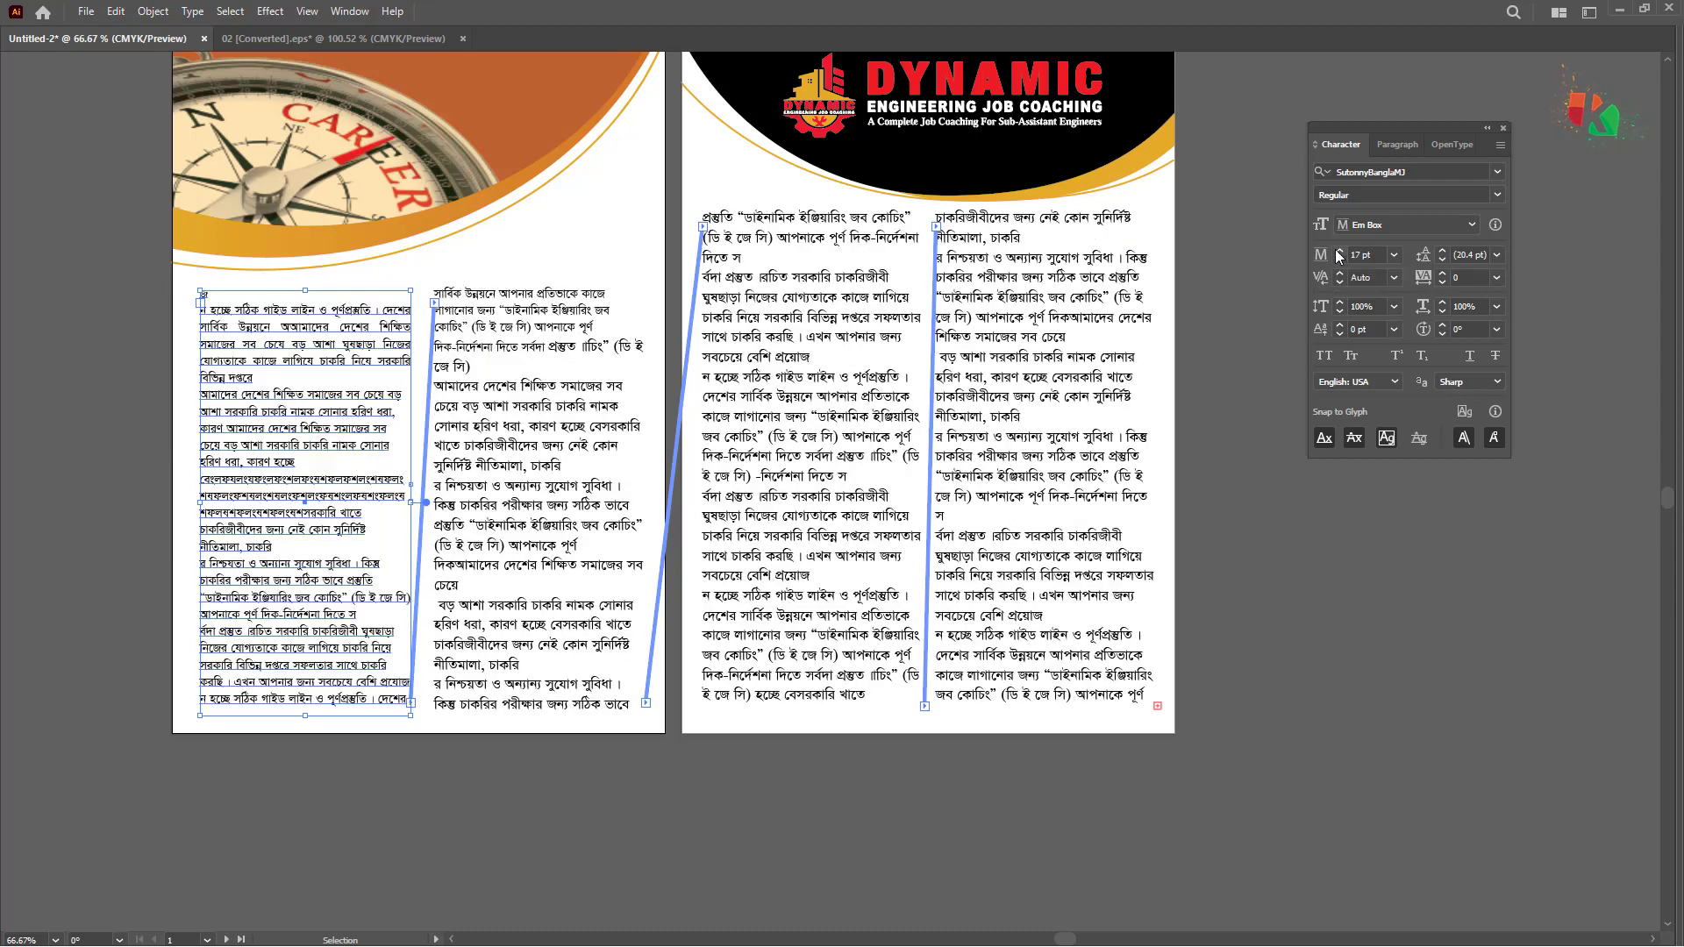
click(1340, 258)
click(1339, 252)
click(1338, 252)
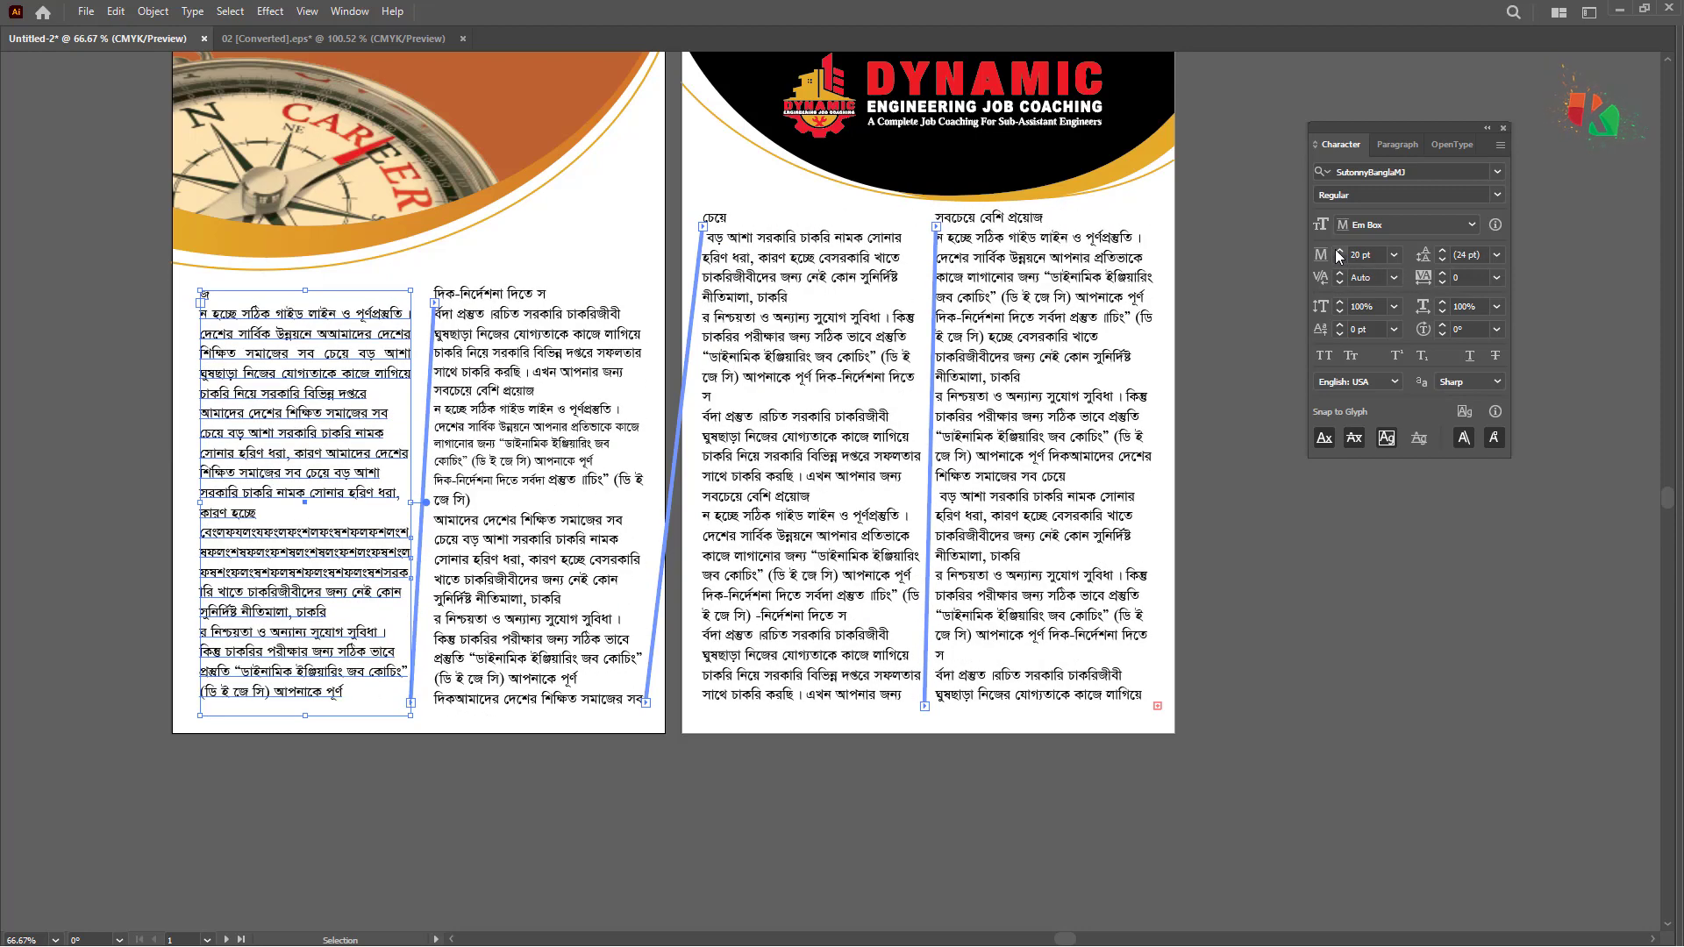
Step: Justify the first page's two text columns and the second page's right column with the last line aligned left
click(564, 371)
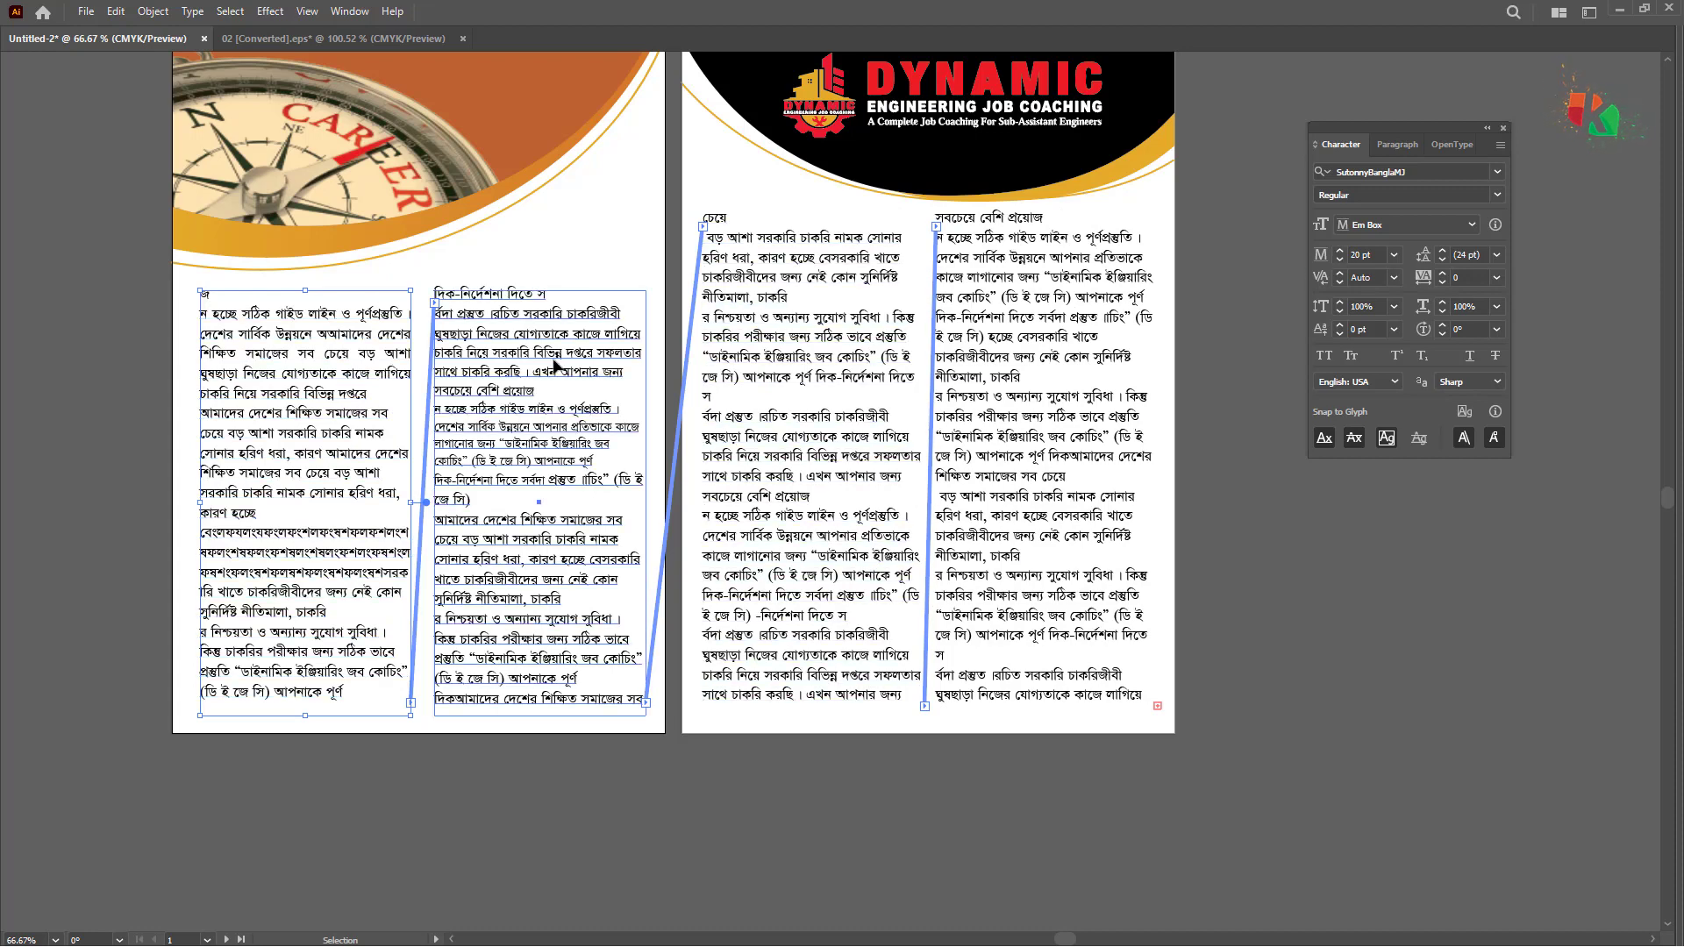
click(1046, 342)
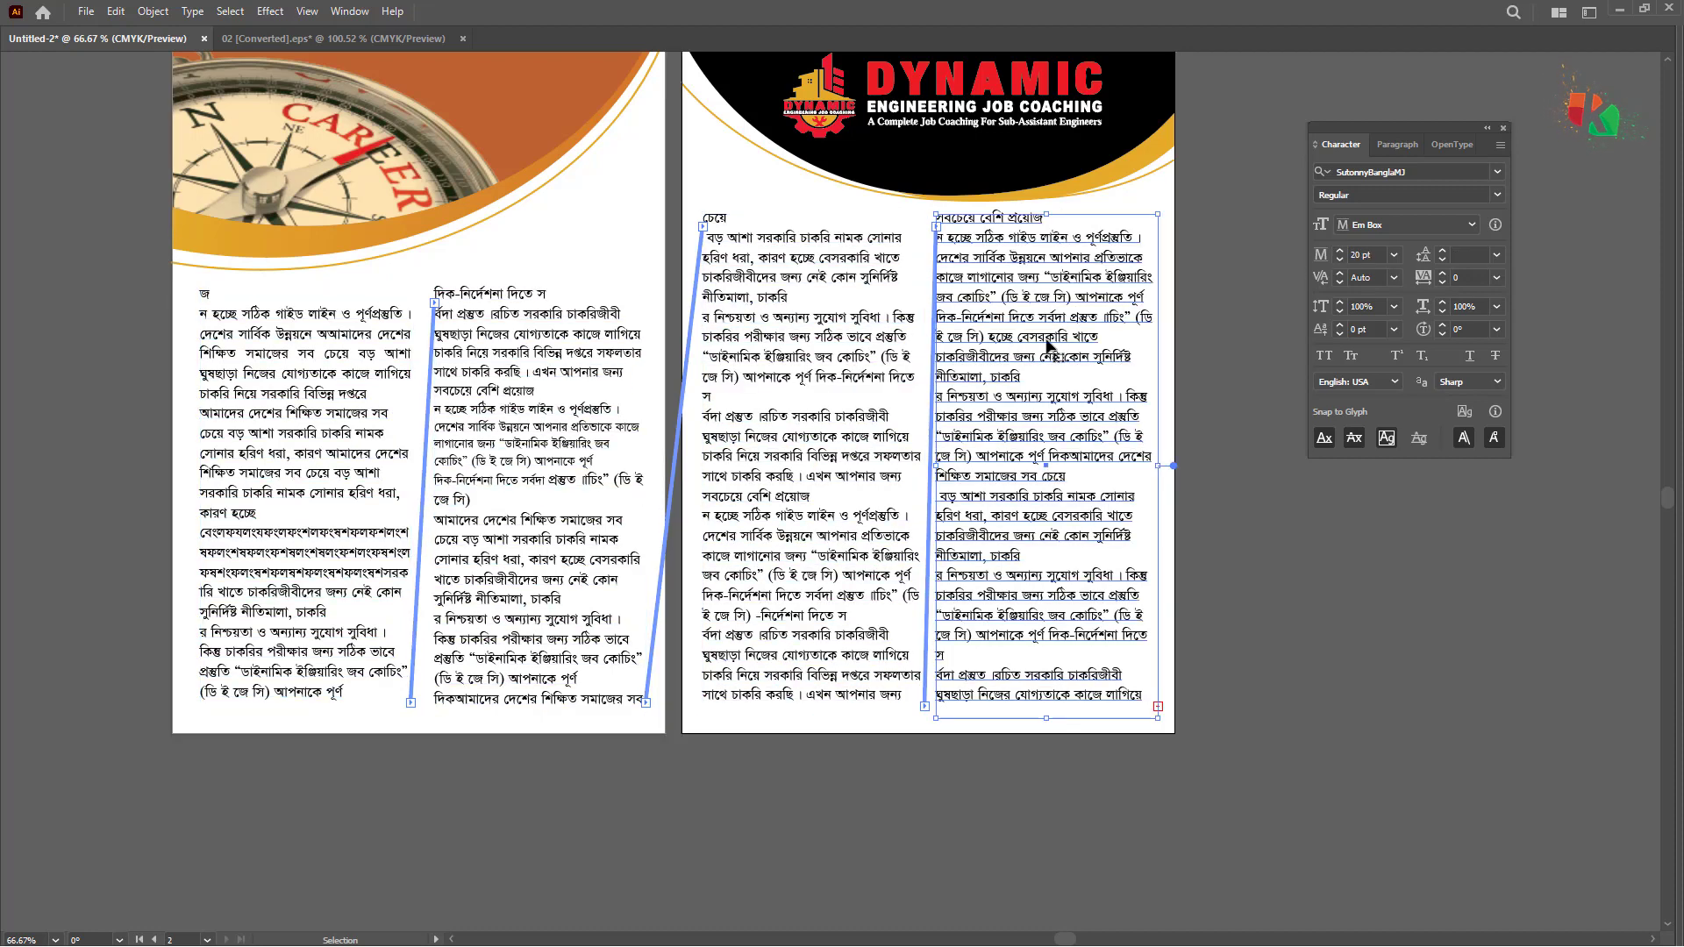
shift+click(567, 373)
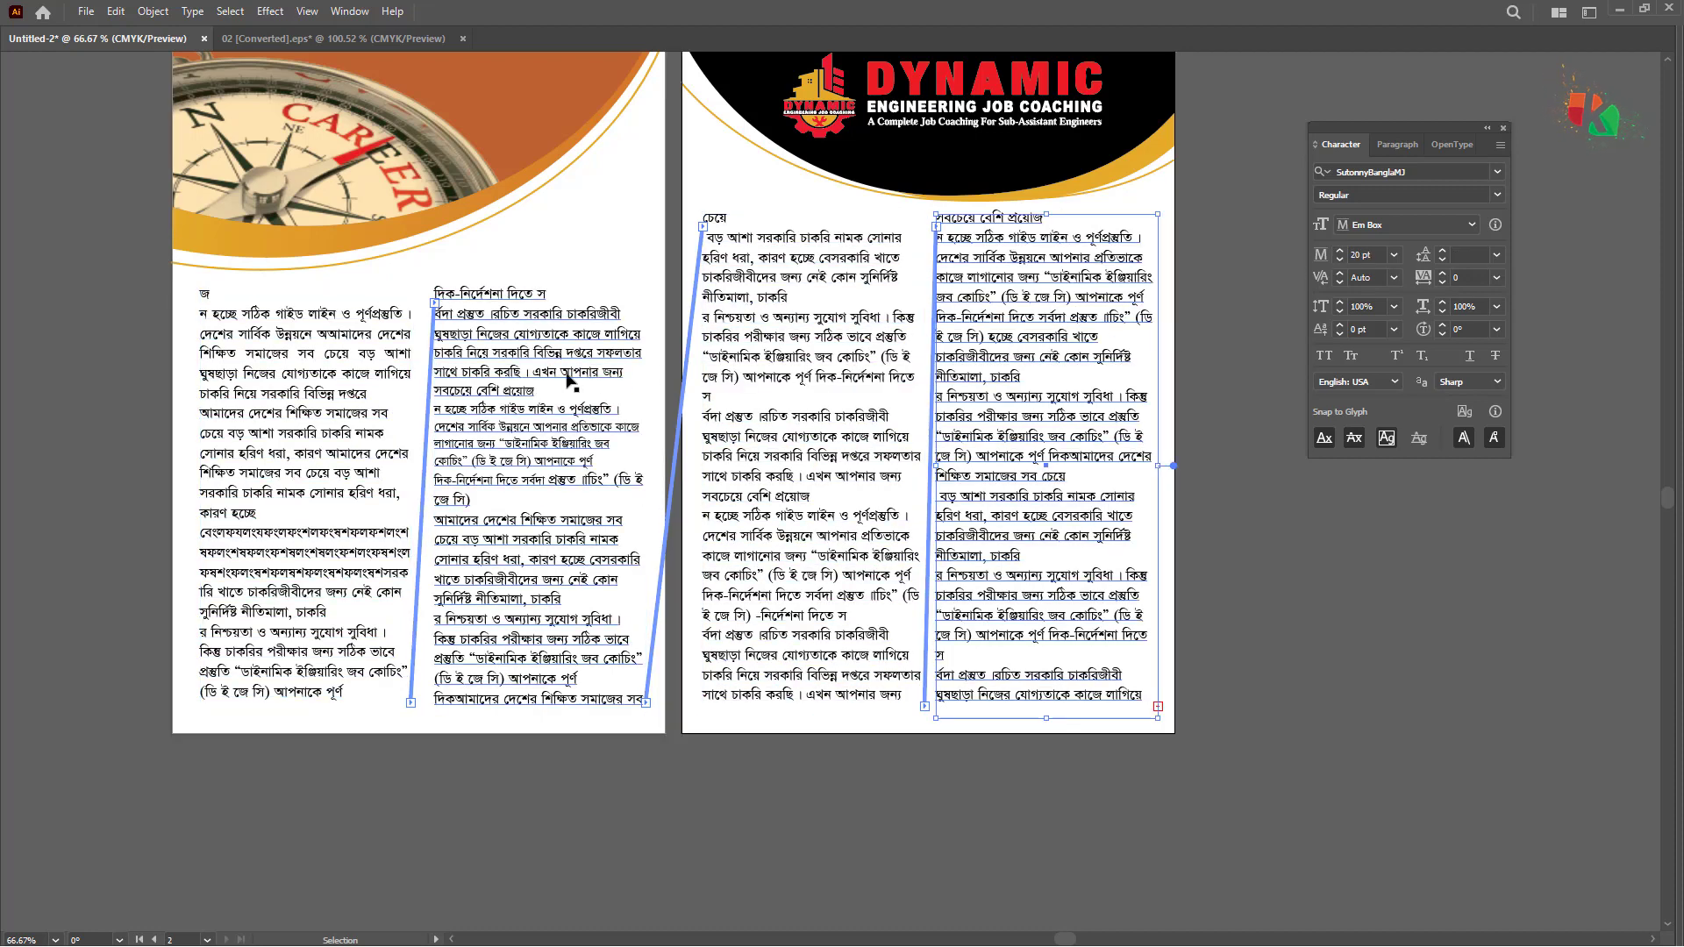
shift+click(395, 368)
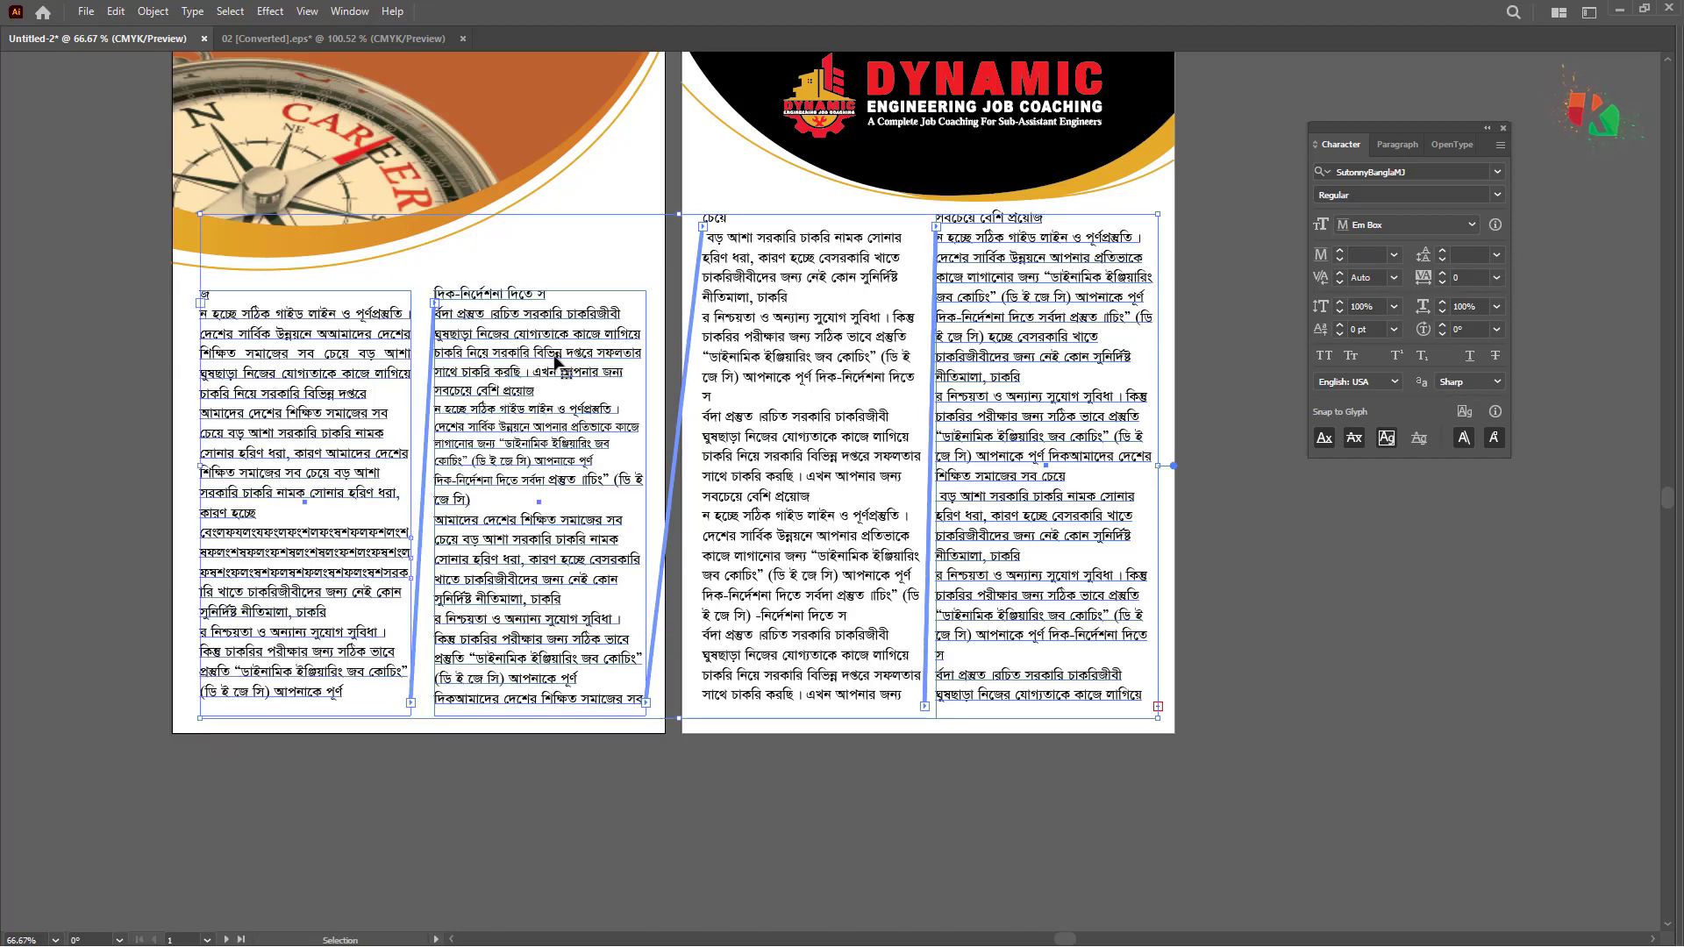
click(1407, 146)
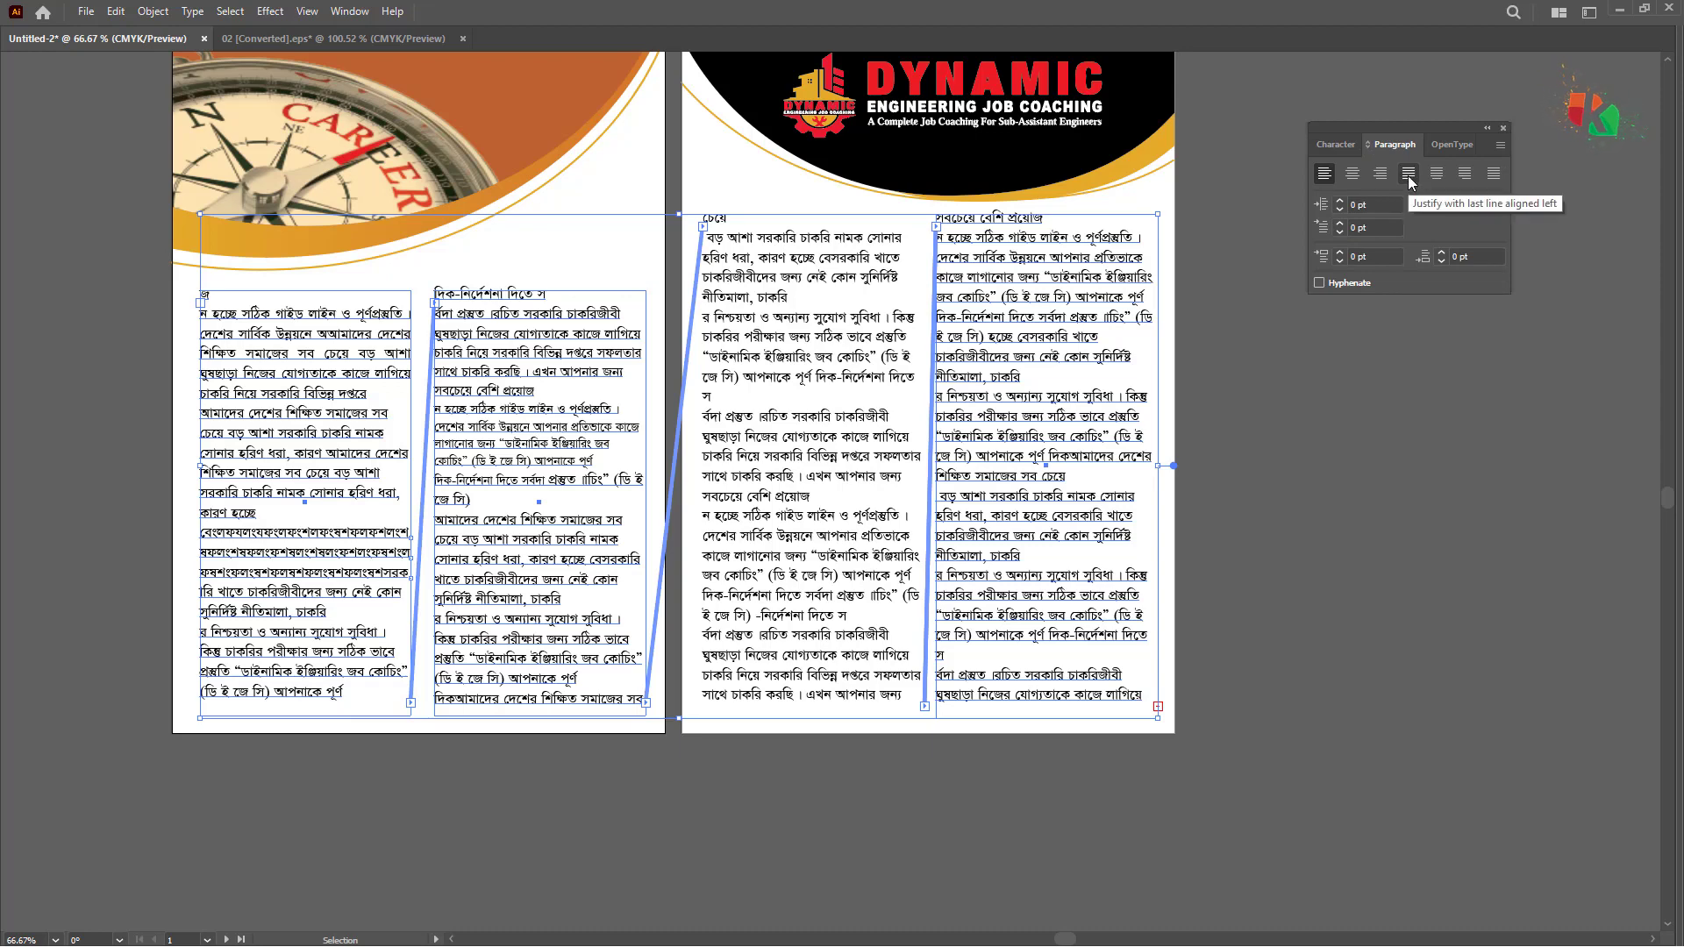
click(1408, 174)
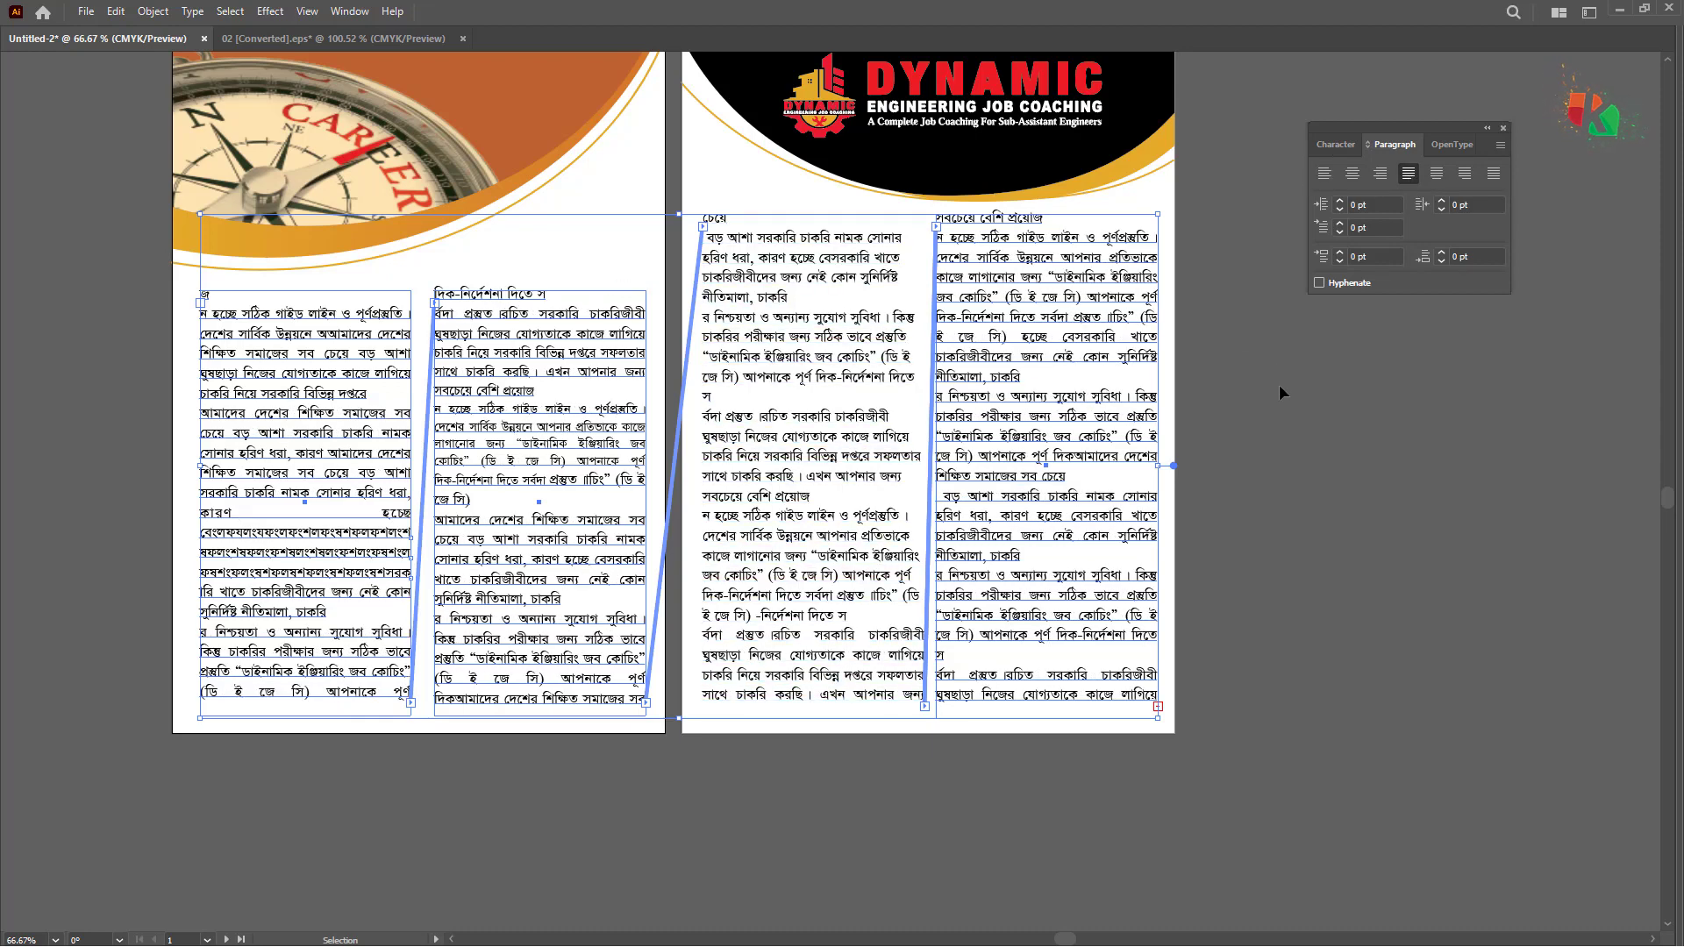
Step: Try extending the second page's right text column far below the page, and undo the extension
click(974, 354)
shift+click(829, 357)
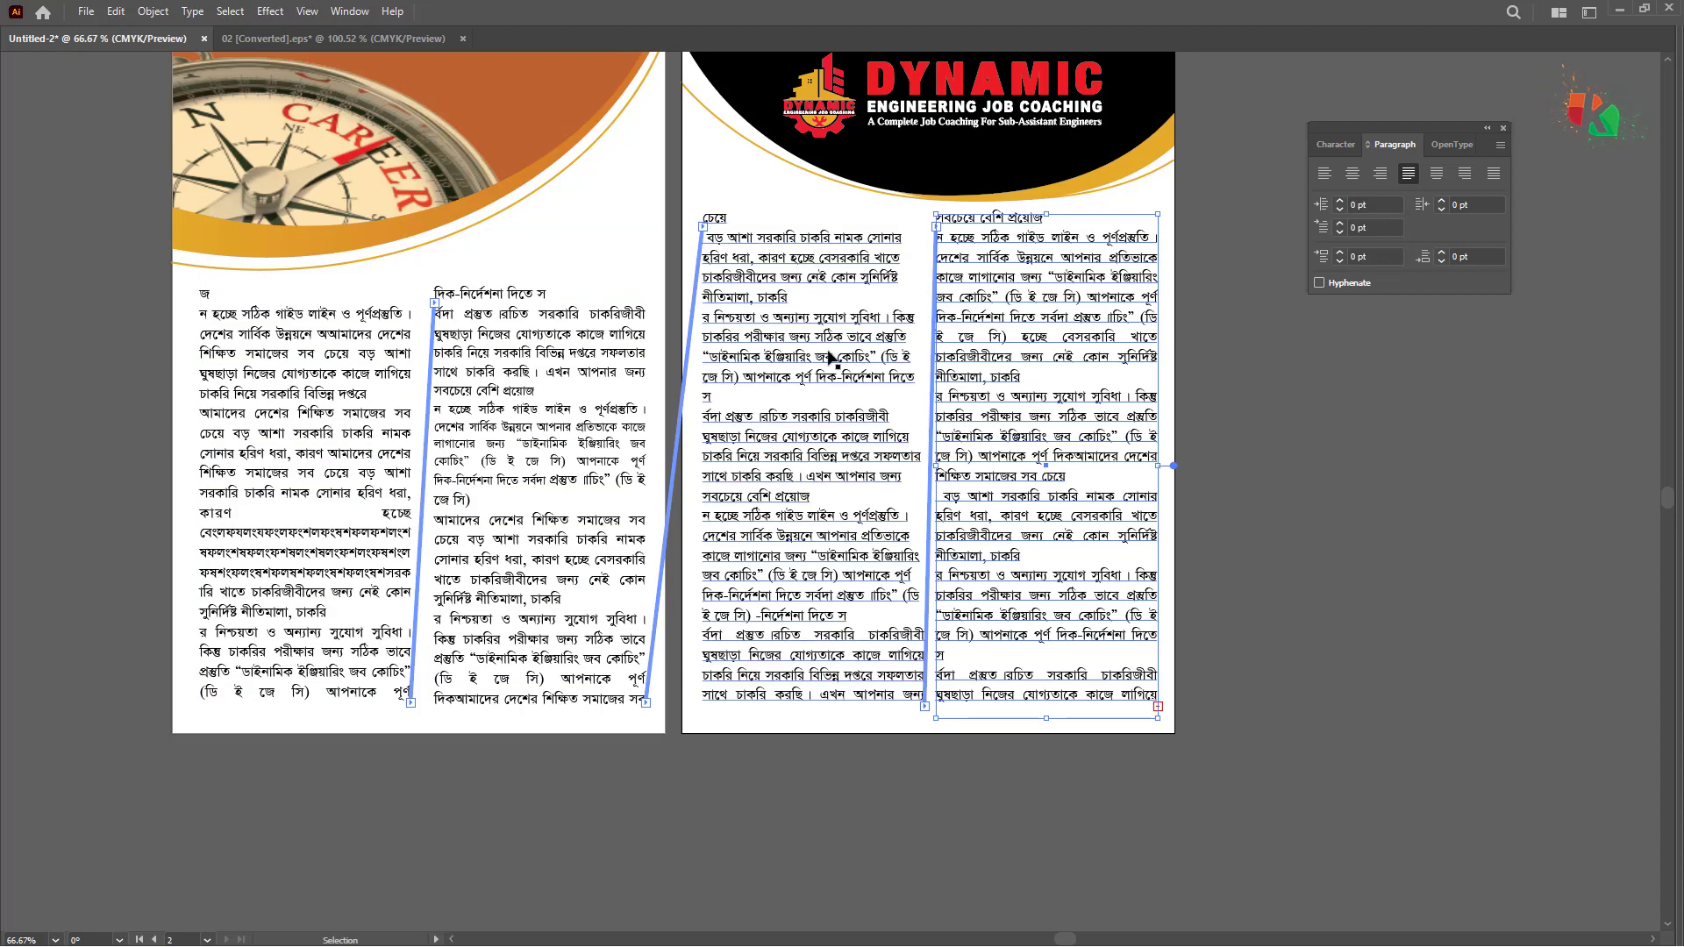
shift+click(832, 358)
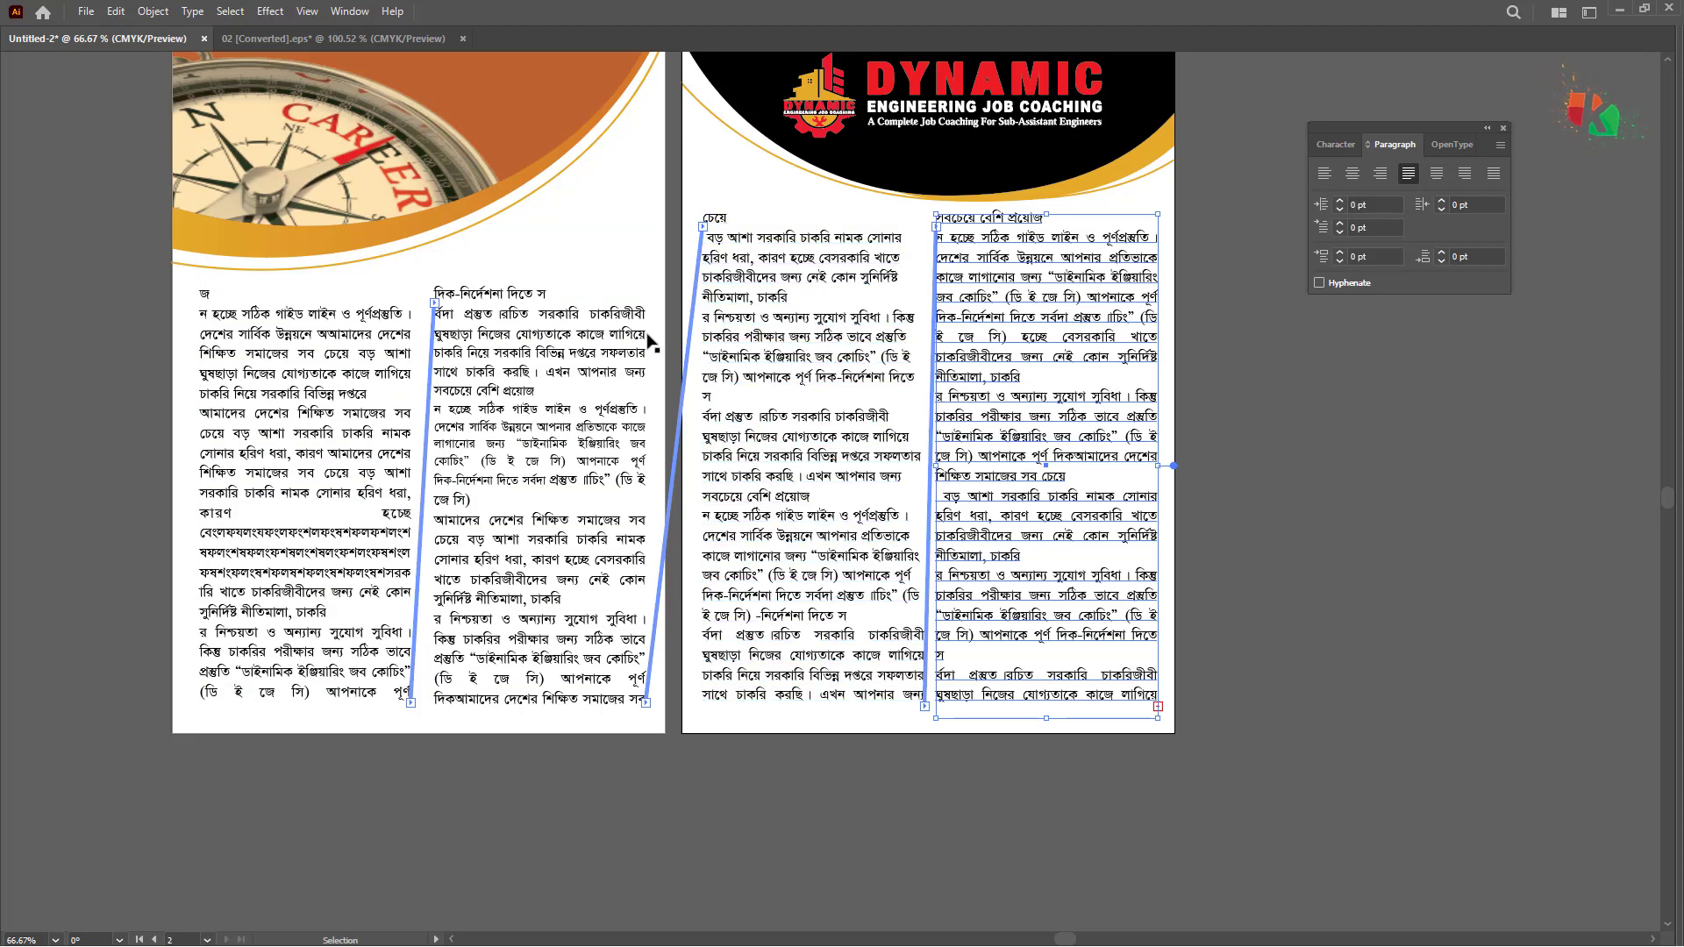
drag(1048, 717, 1056, 891)
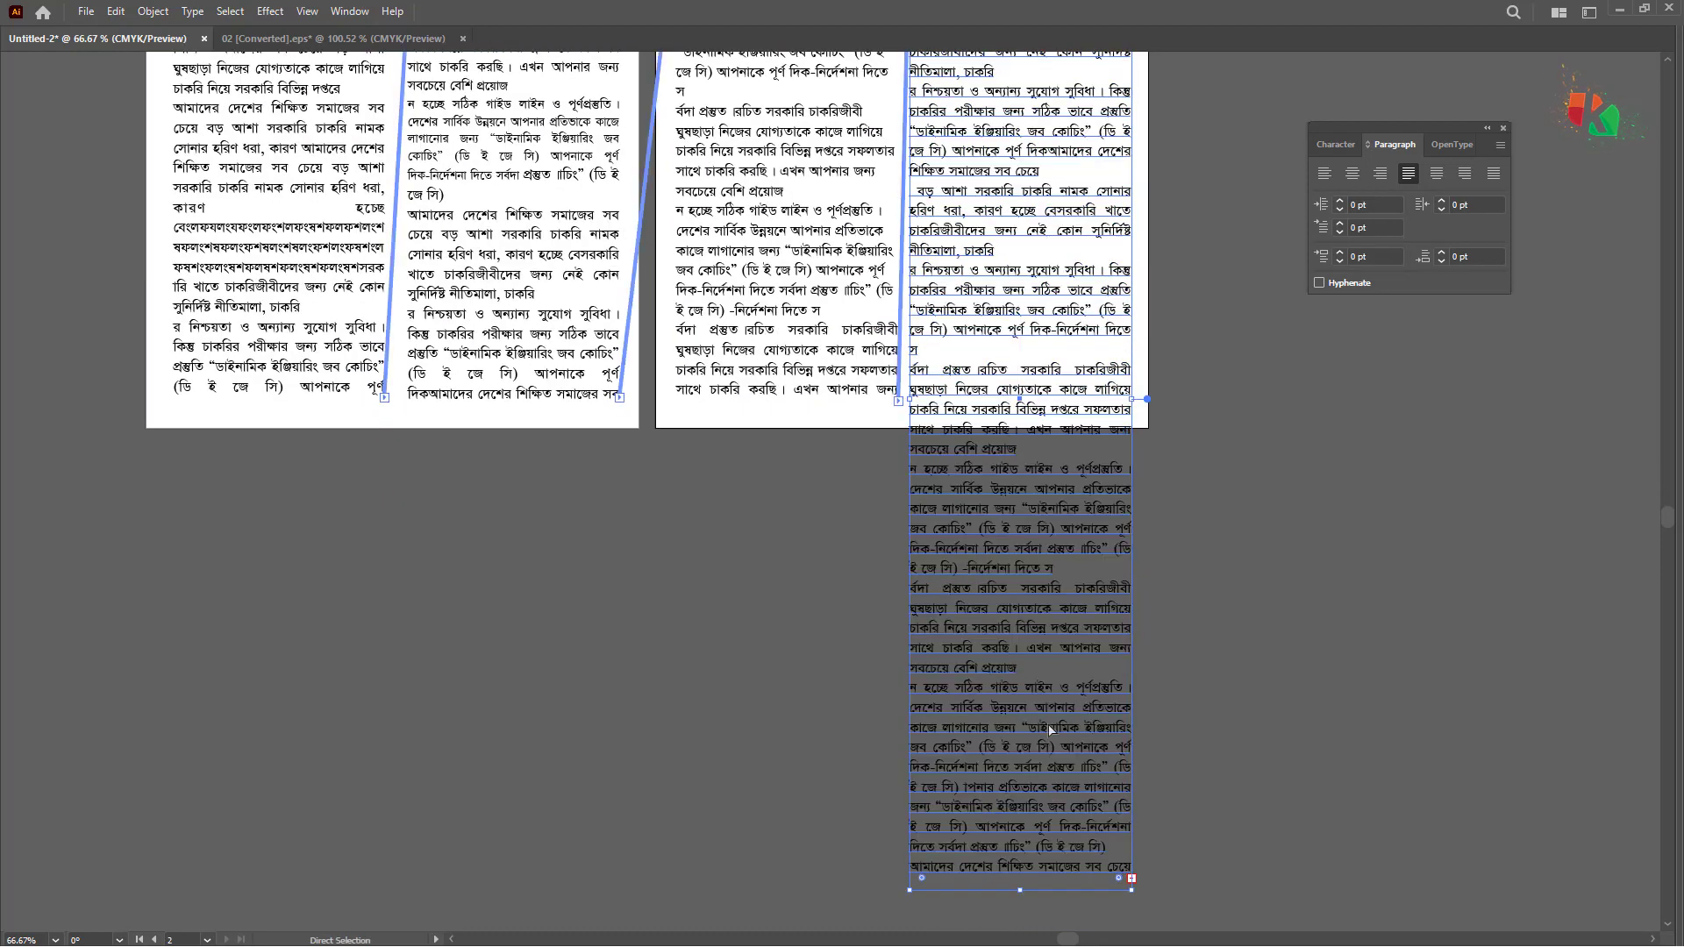
key(ctrl+z)
key(ctrl+z)
drag(1209, 409, 877, 741)
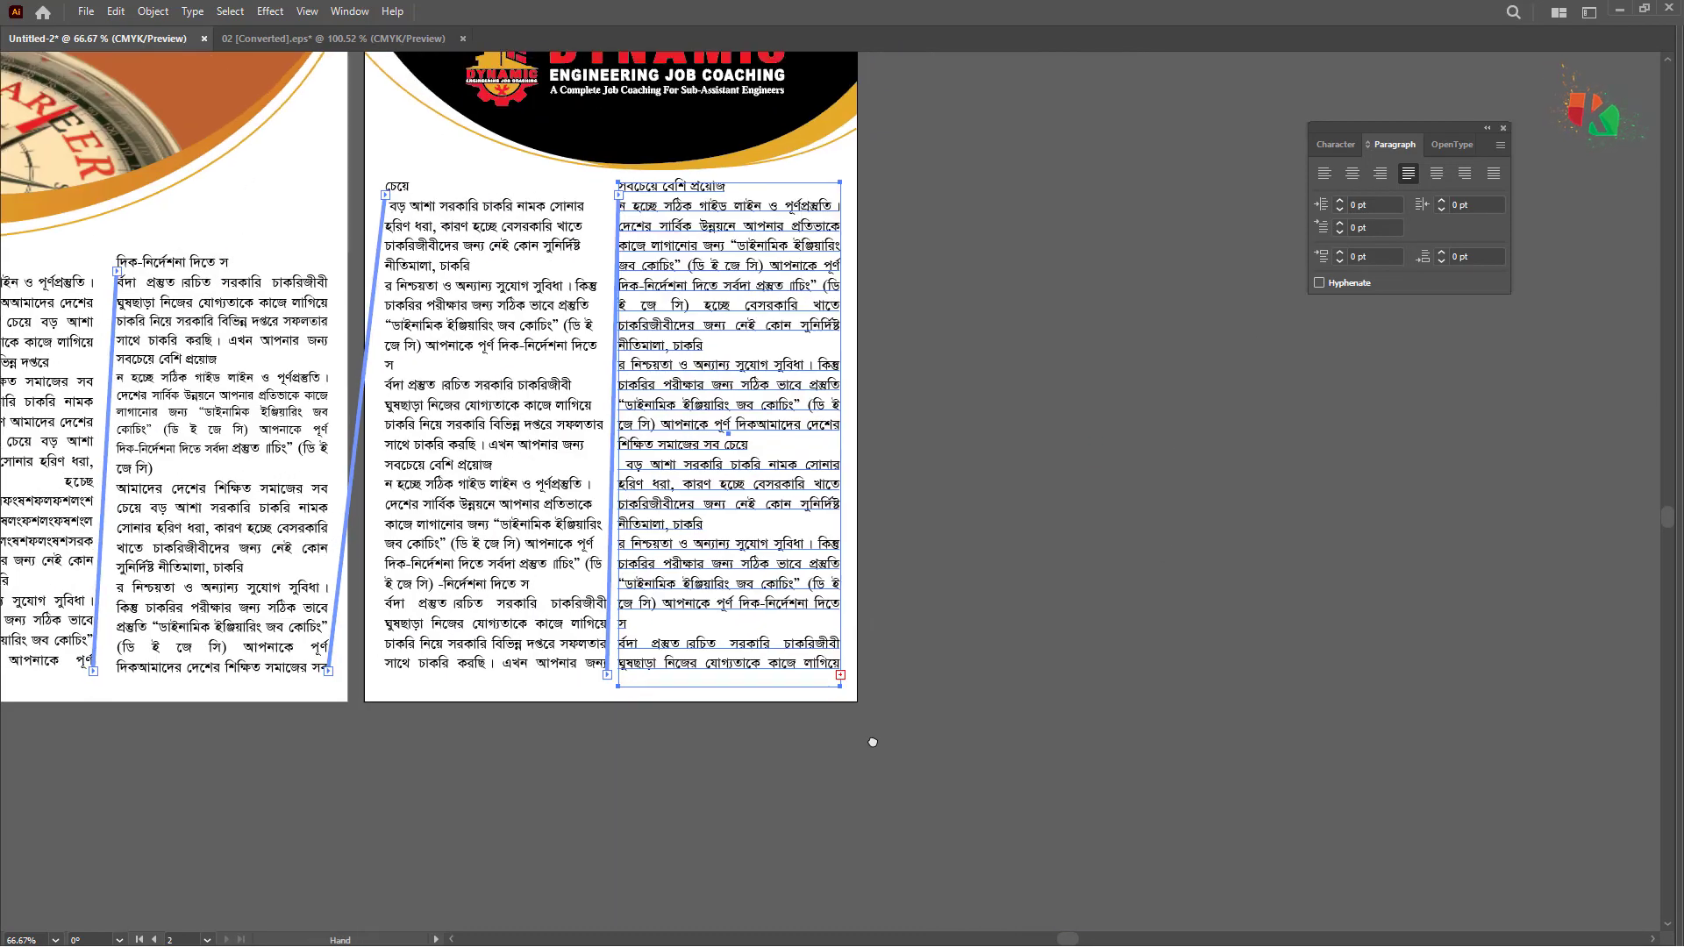
key(ctrl+minus)
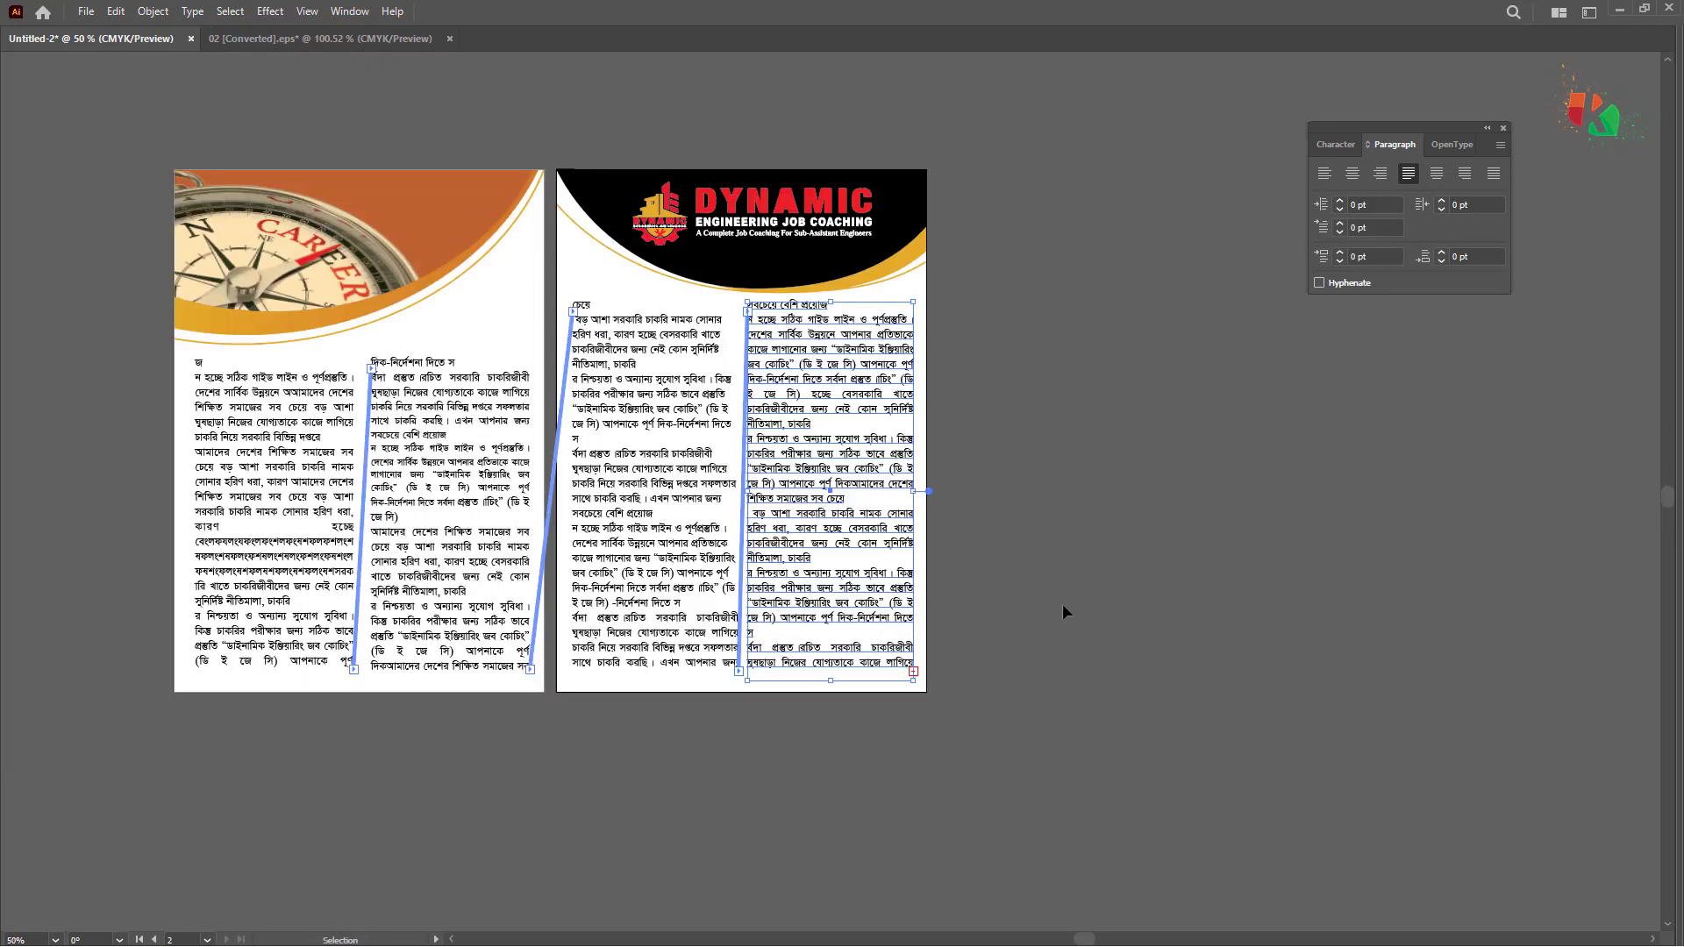
click(591, 262)
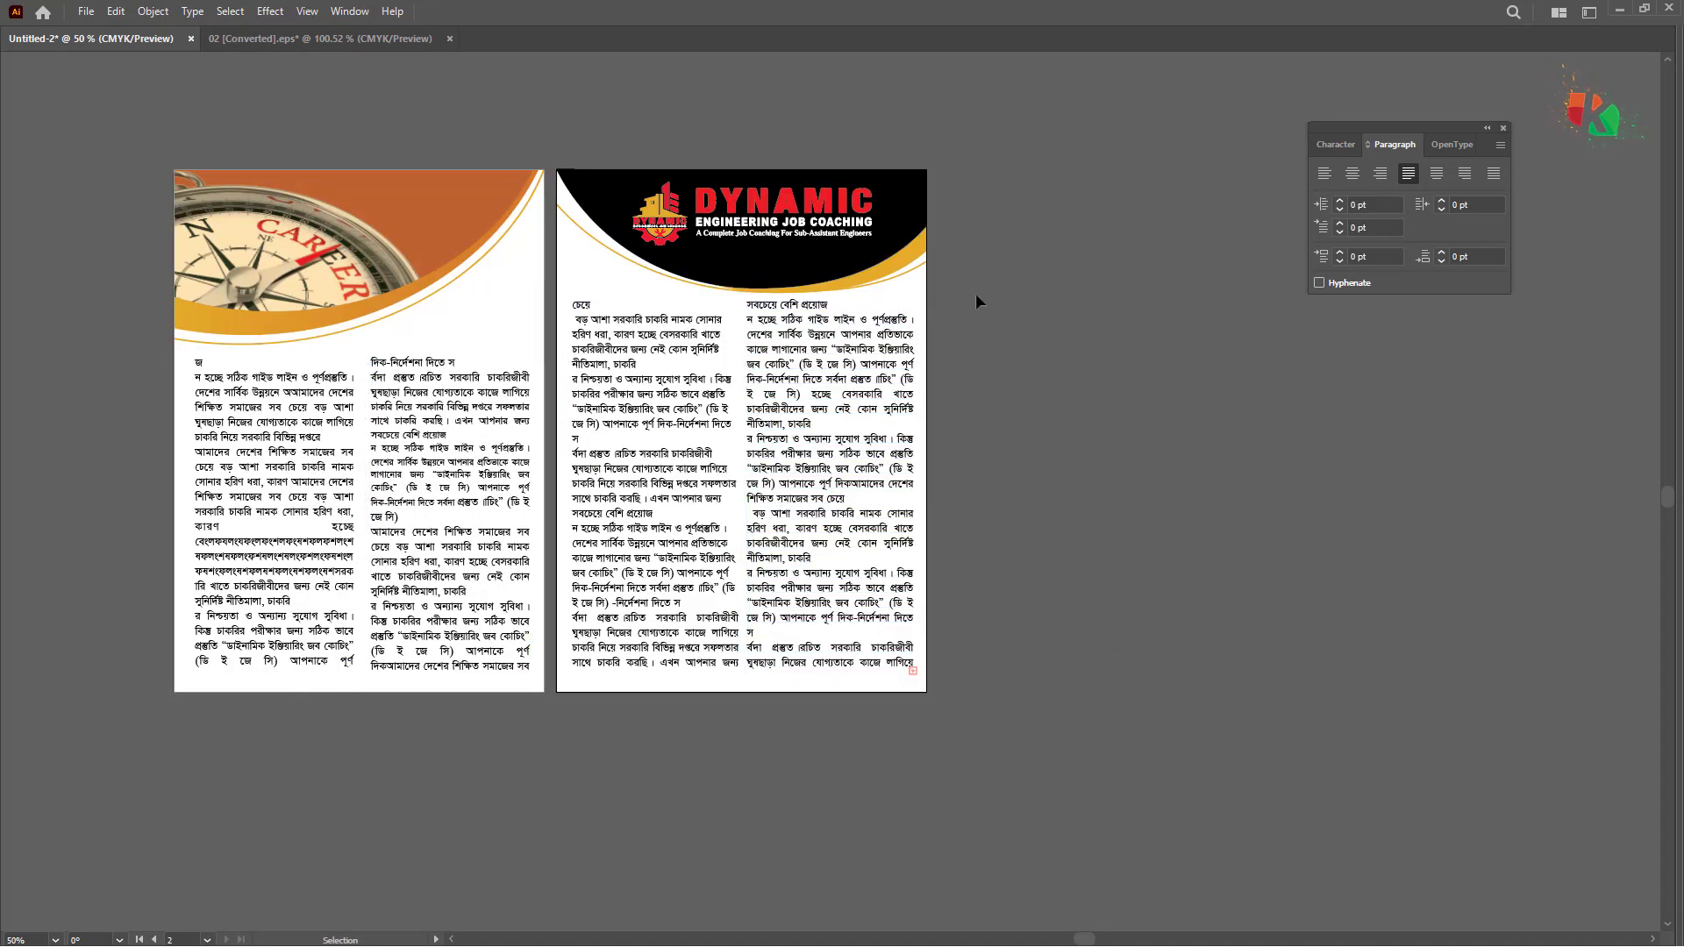
scroll(1035, 302, right, 3)
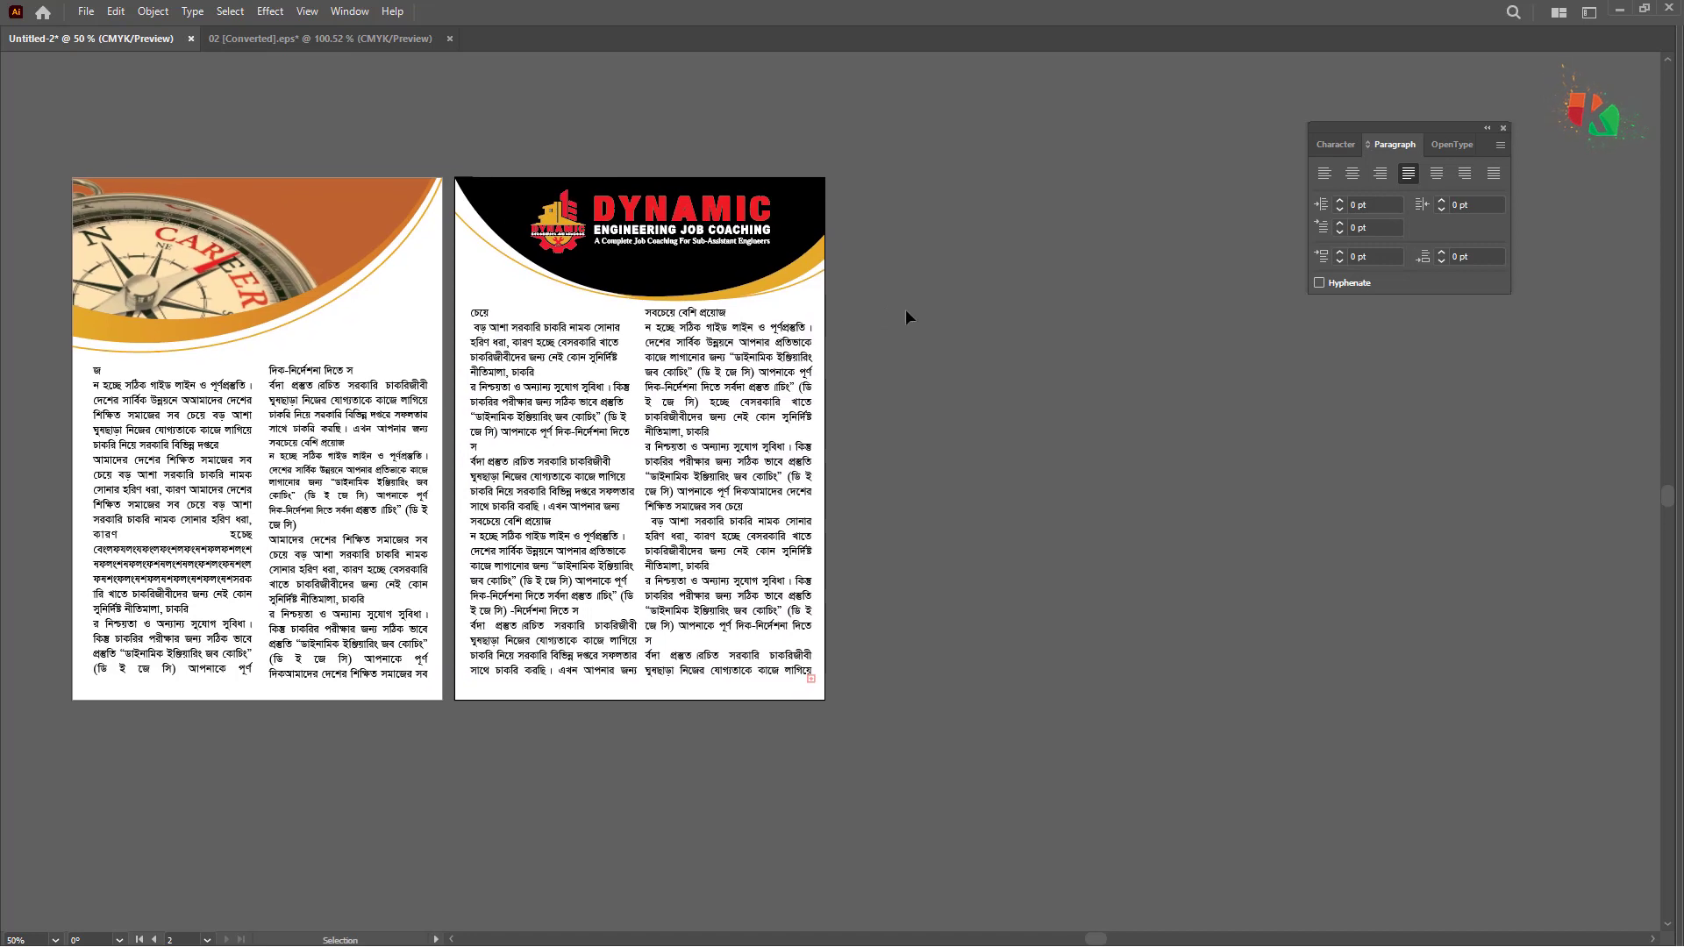
Step: Draw an 8.2675 × 11.696 in rectangle matching the second page and move it beside that page as a third page
key(Tab)
key(shift+Tab)
click(19, 180)
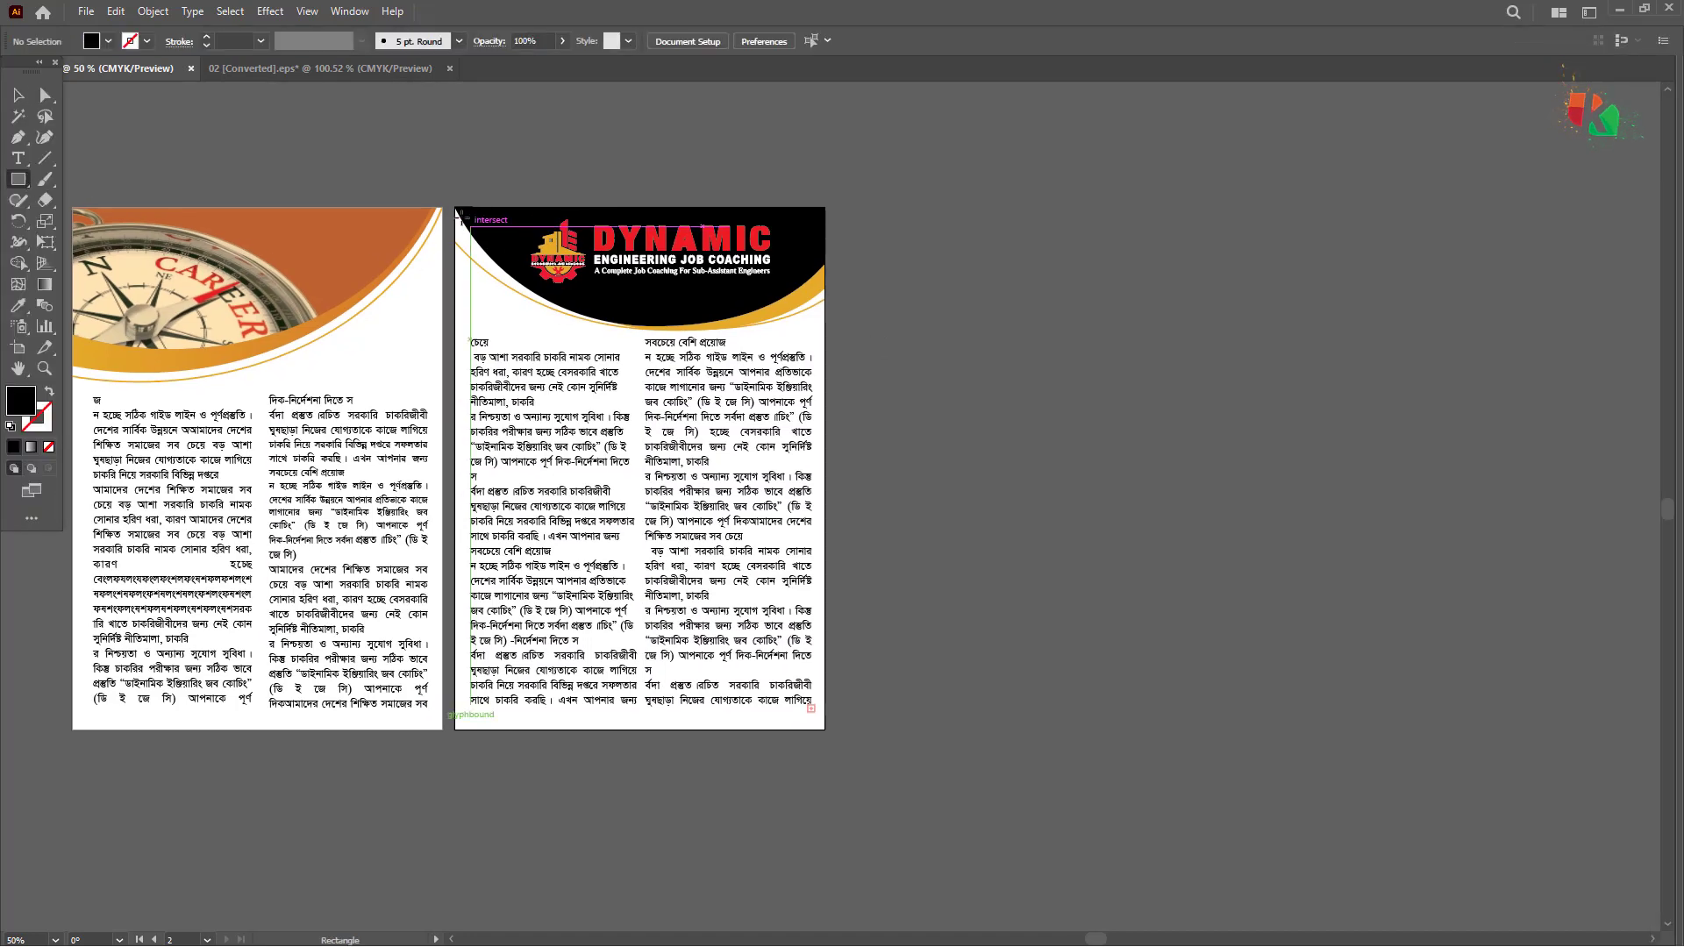
drag(455, 208, 825, 729)
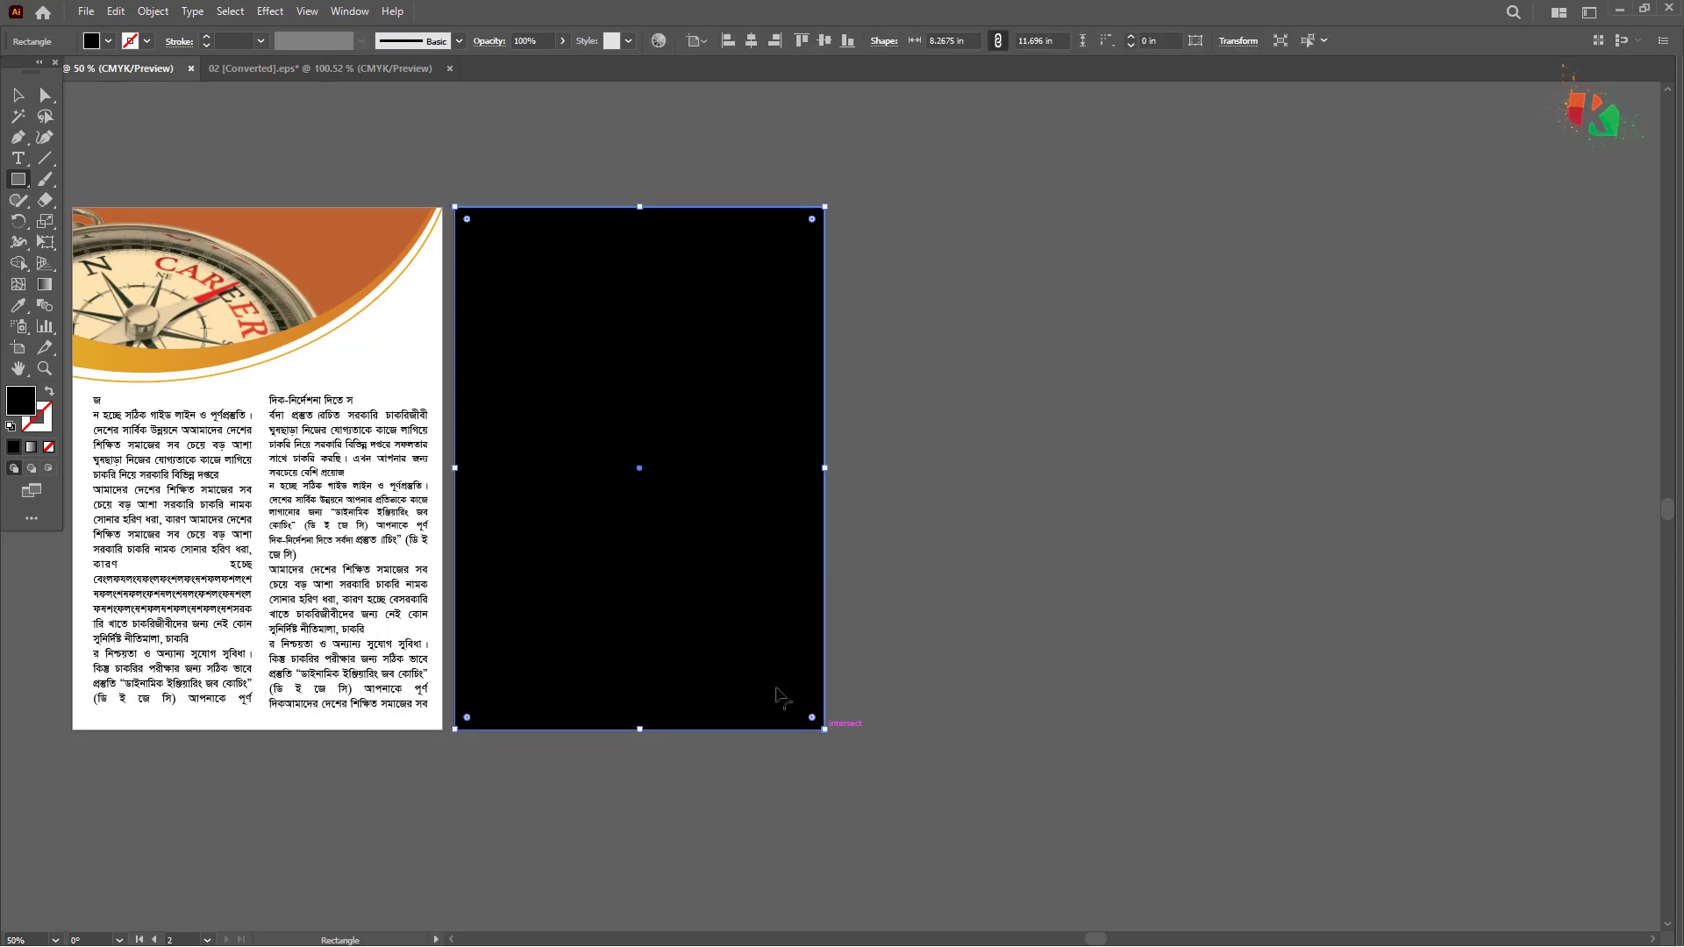
key(v)
drag(668, 585, 1061, 586)
Step: Fill the new third-page rectangle with white
click(18, 183)
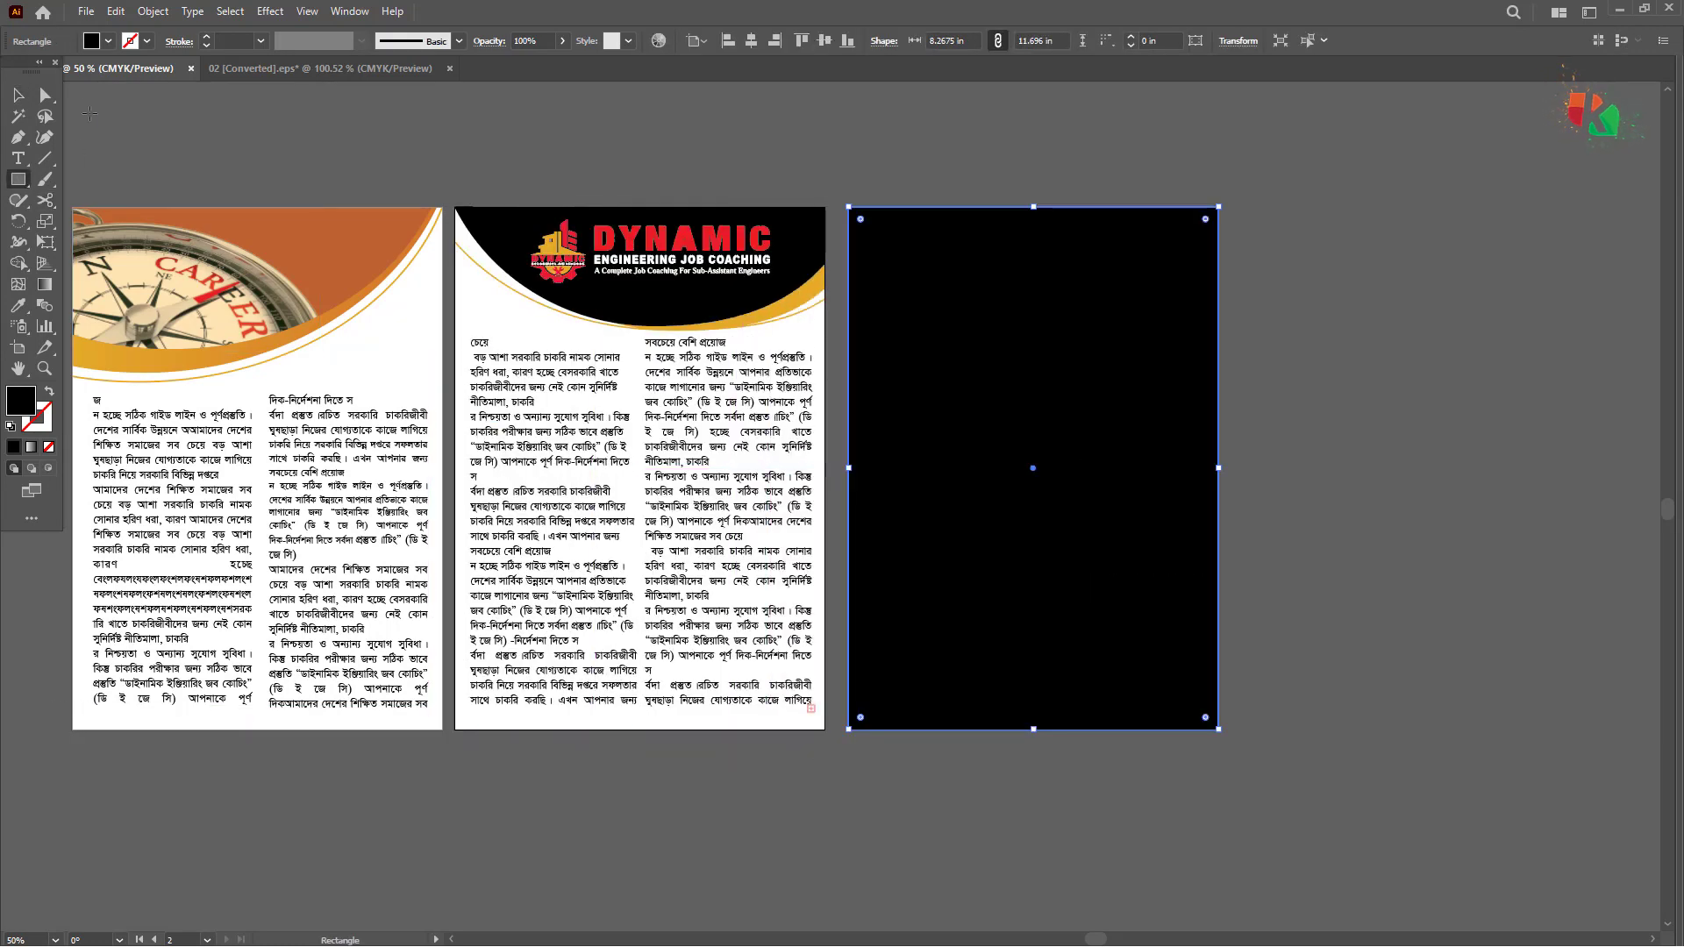
click(93, 40)
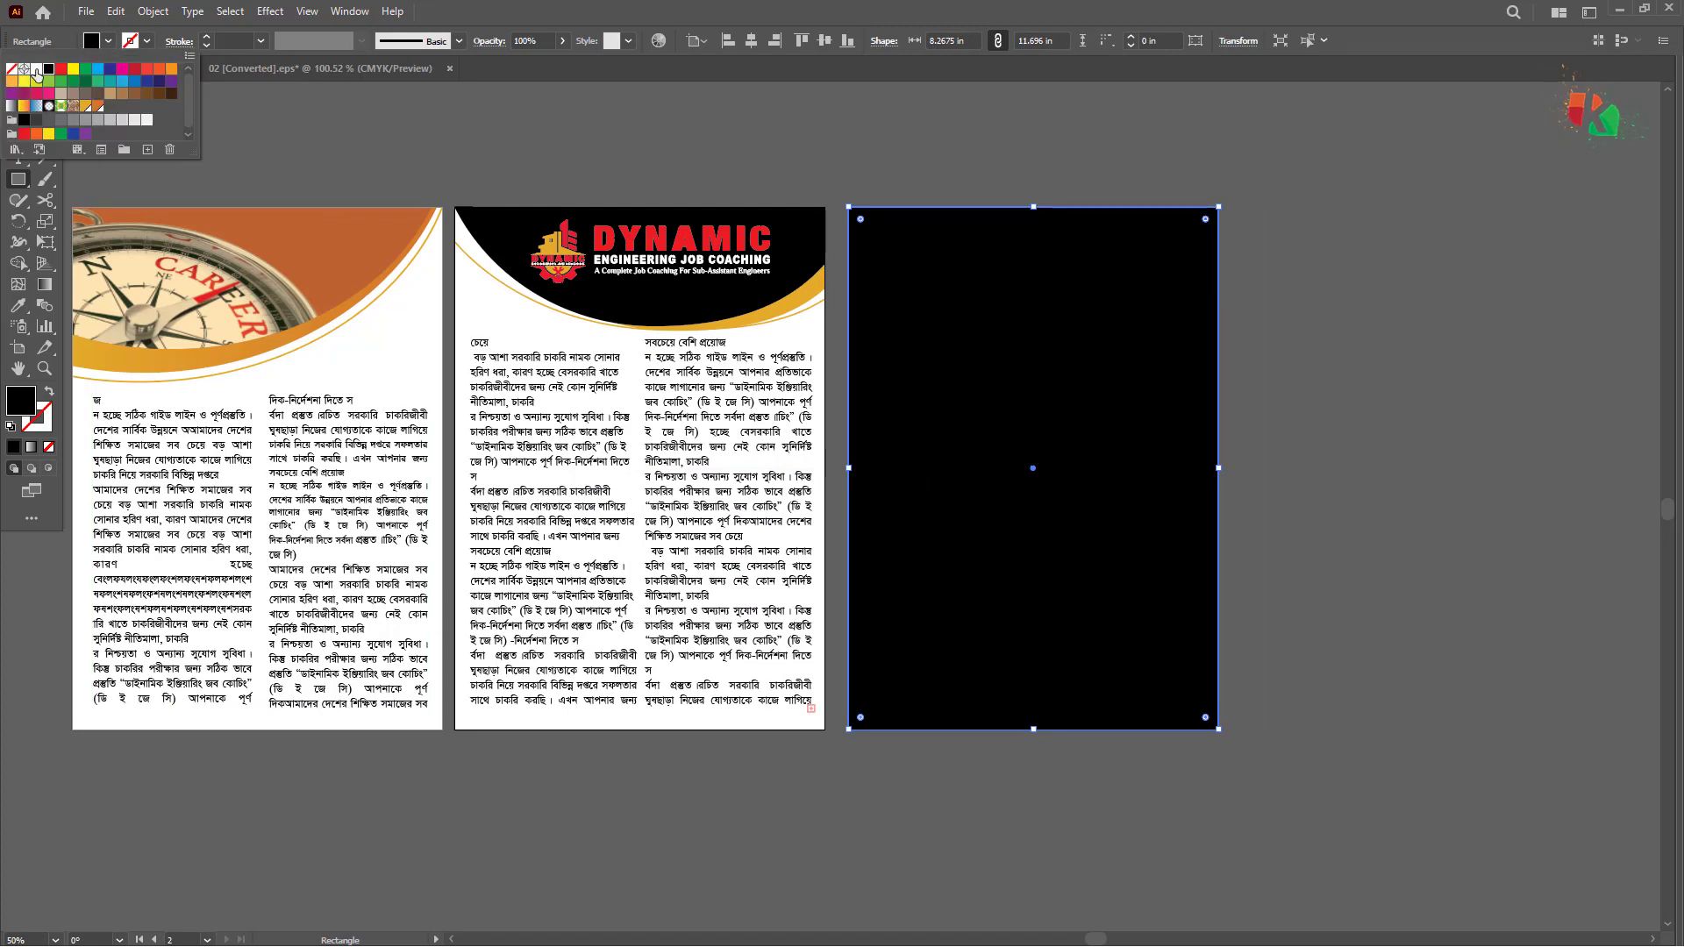
click(36, 69)
click(833, 120)
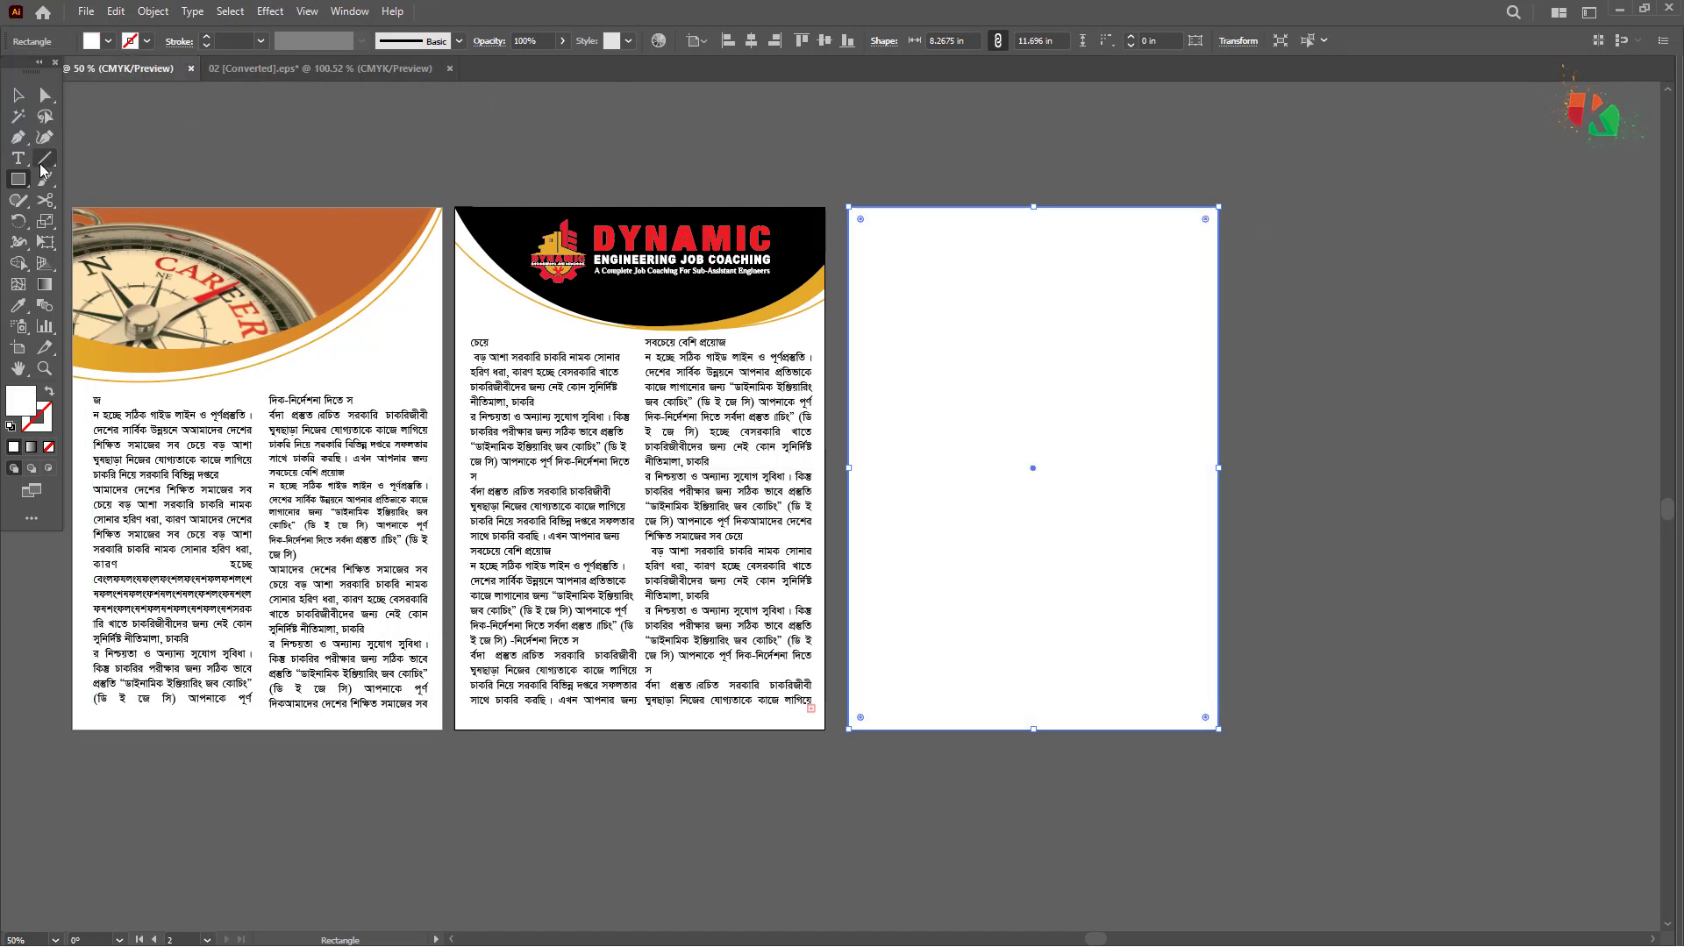
Step: Draw a column frame about 3.49 × 10.53 in on the white third page and place a copy directly against its right edge
drag(877, 235, 1033, 704)
key(v)
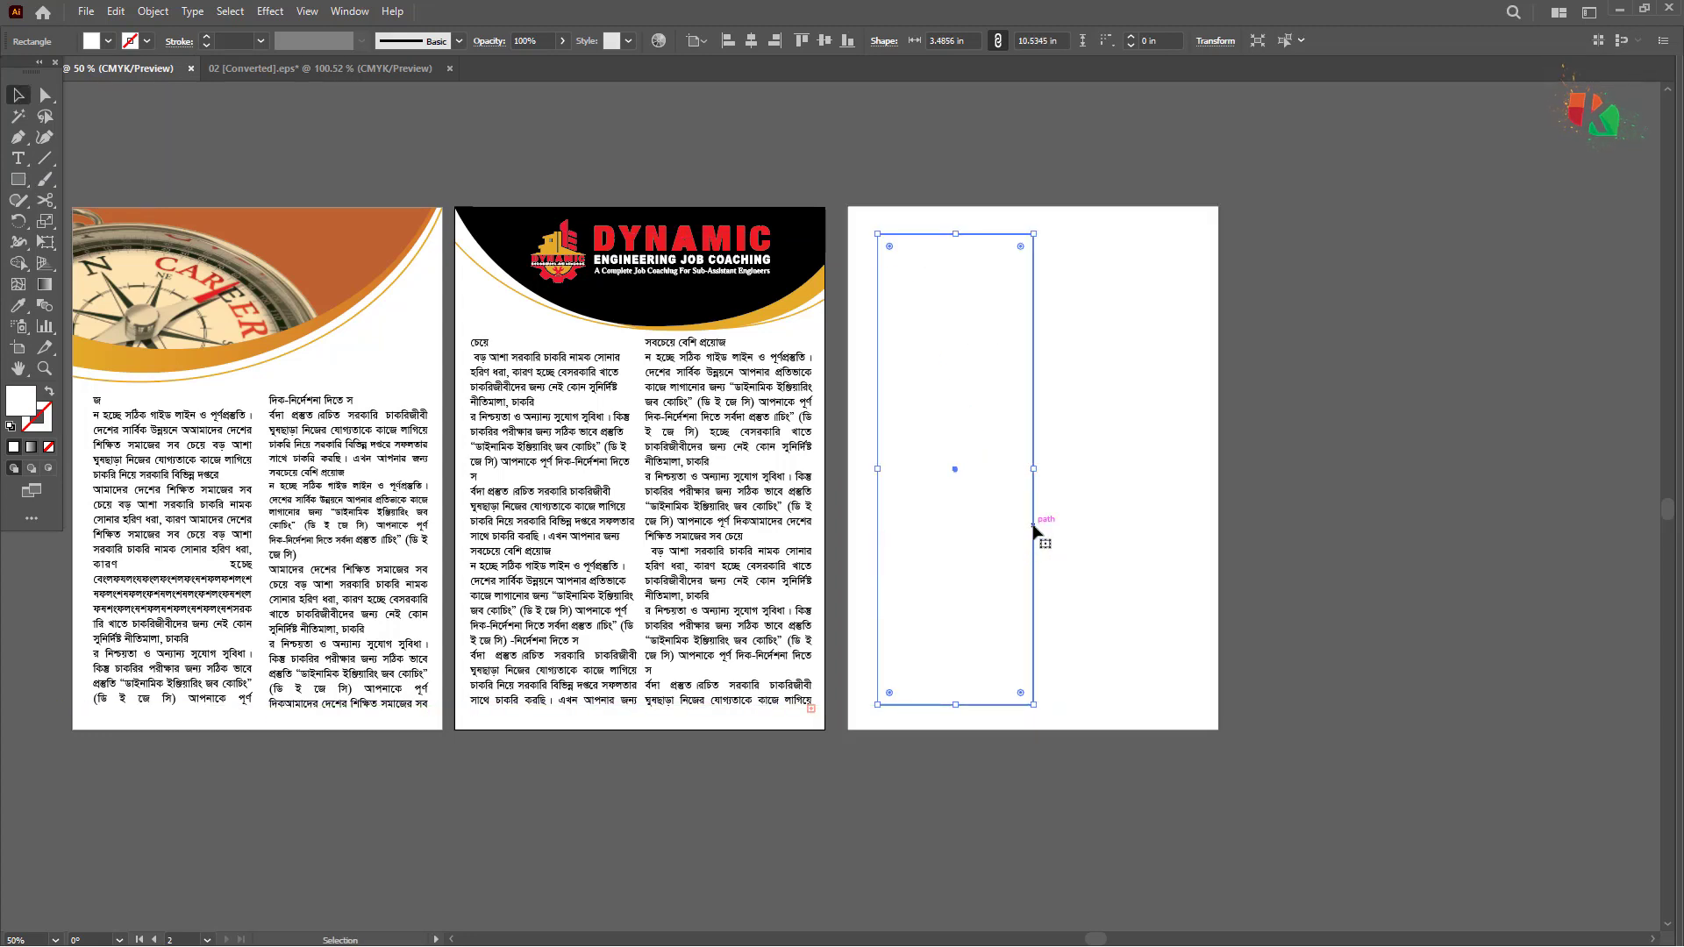
drag(1034, 530, 1190, 531)
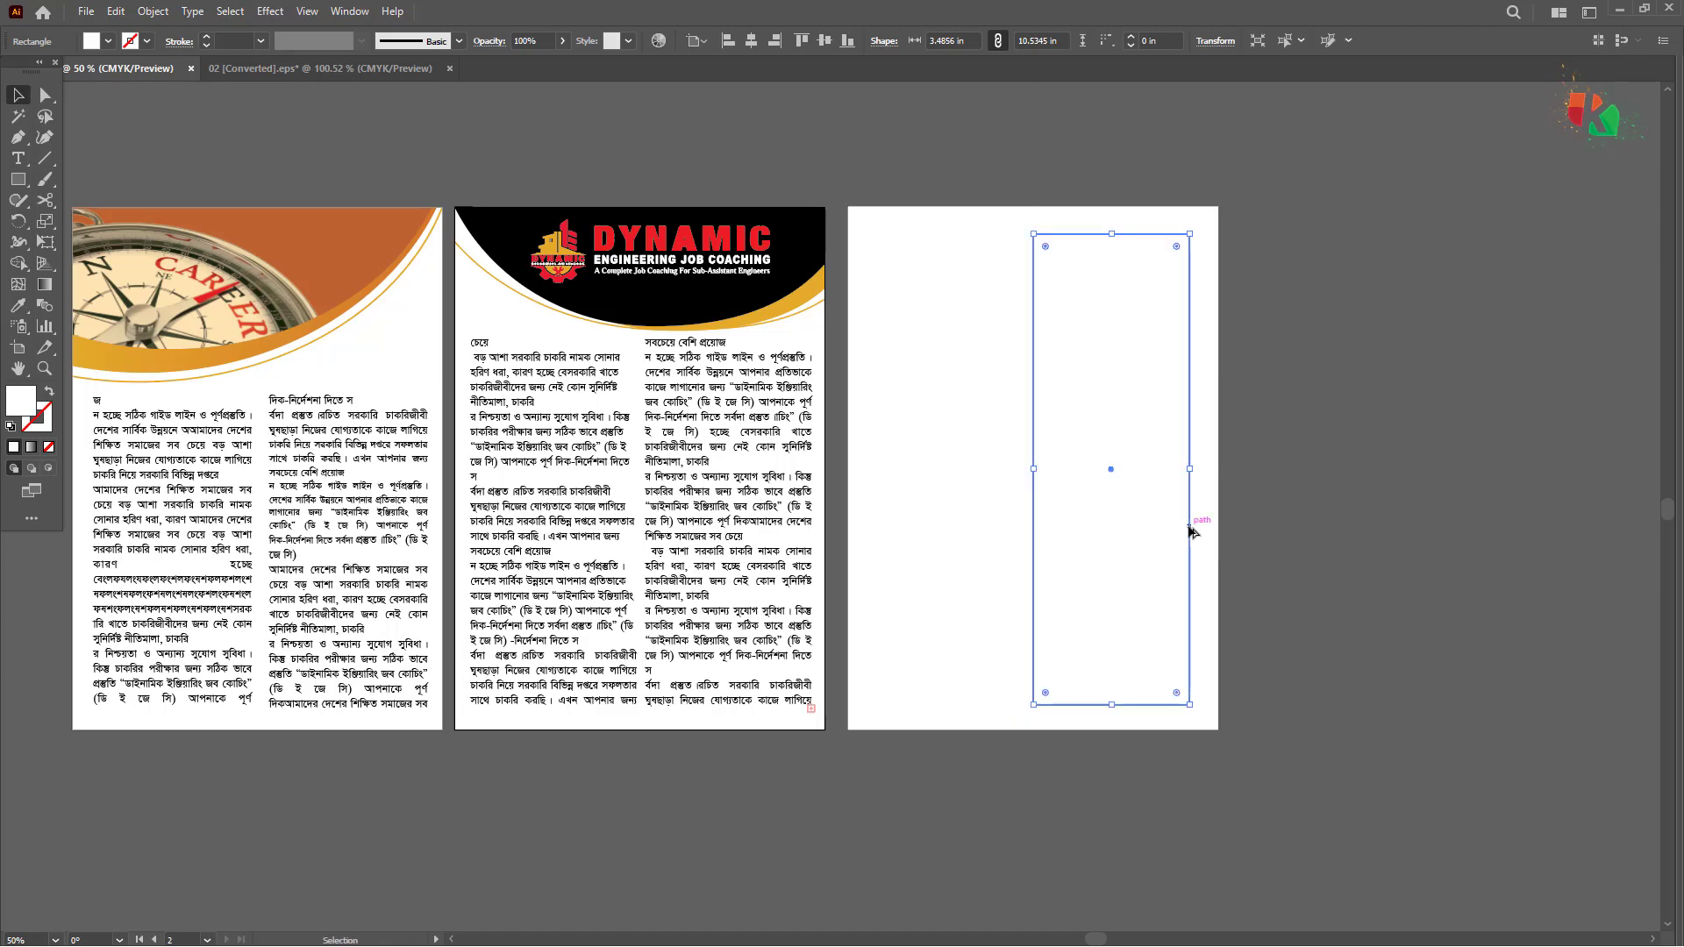
Step: Give both column frames on the third page a black 1 pt stroke and no fill
drag(1192, 316, 940, 528)
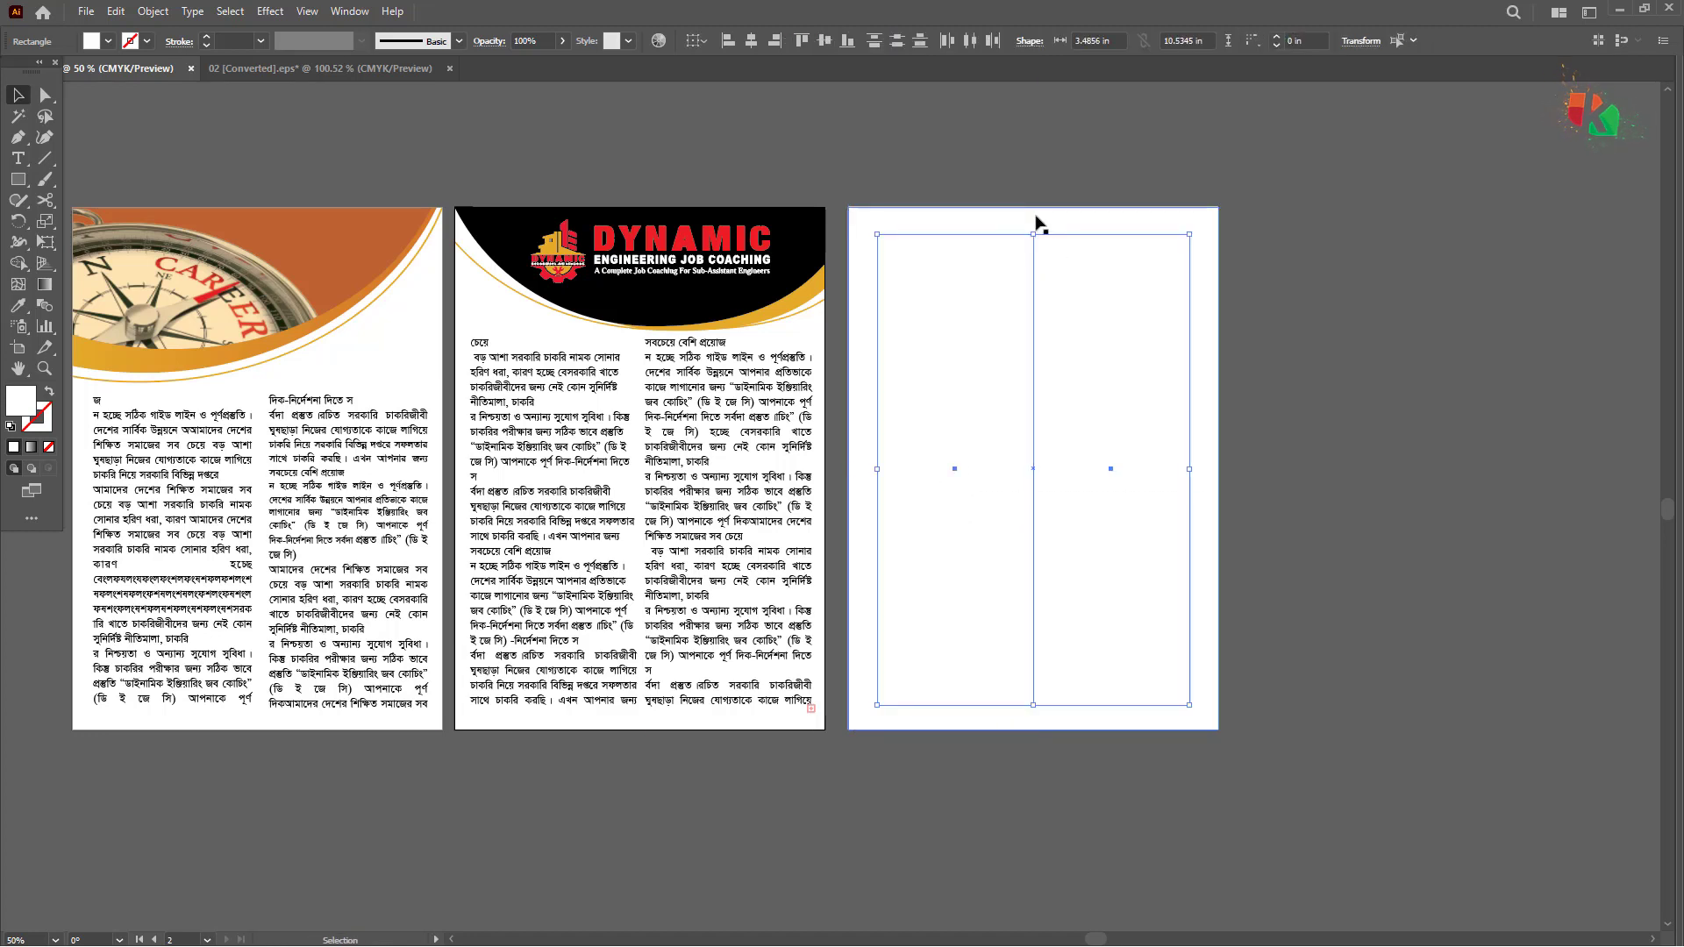
click(129, 40)
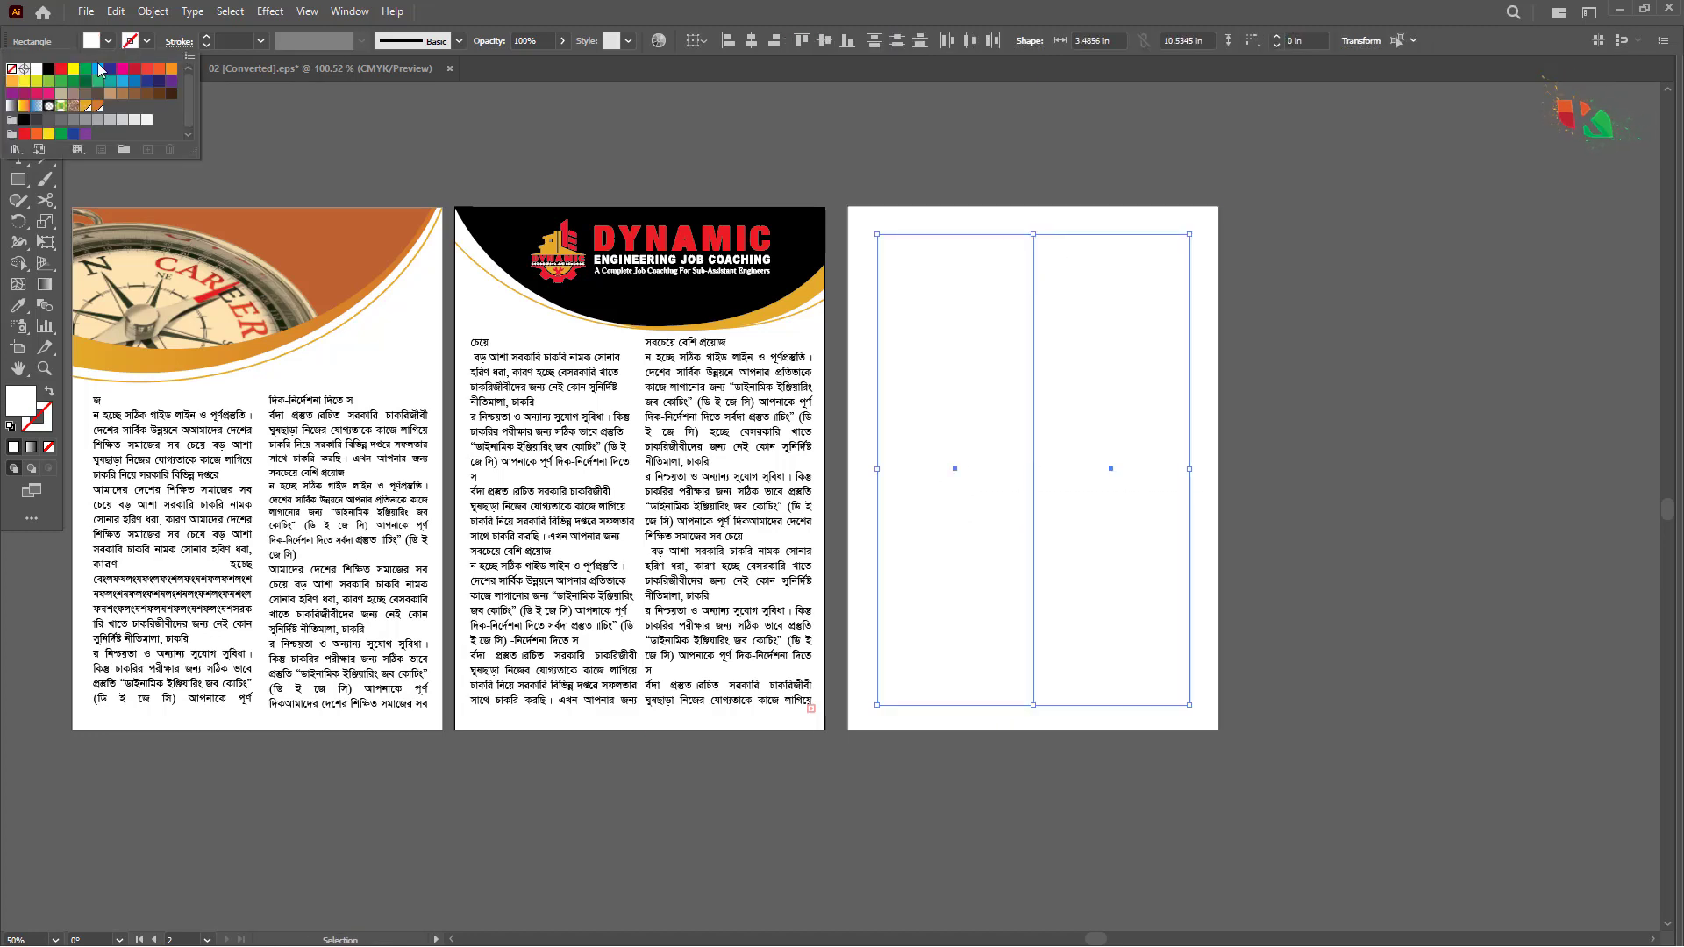
click(49, 68)
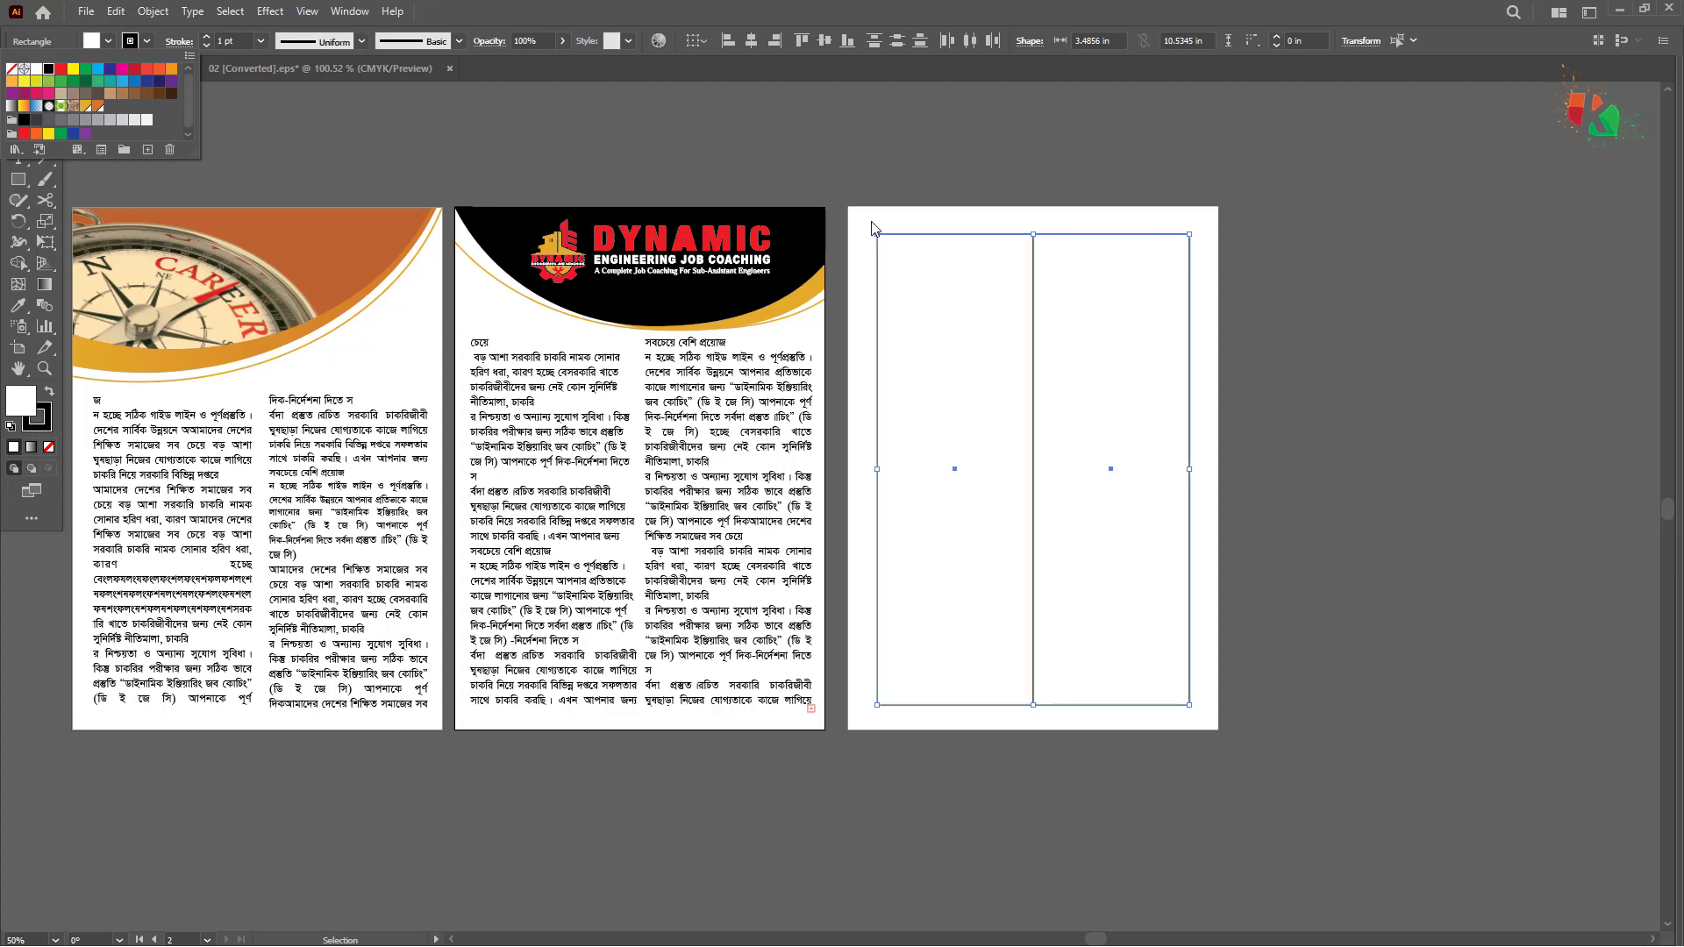
click(95, 41)
click(13, 72)
ctrl+click(1140, 186)
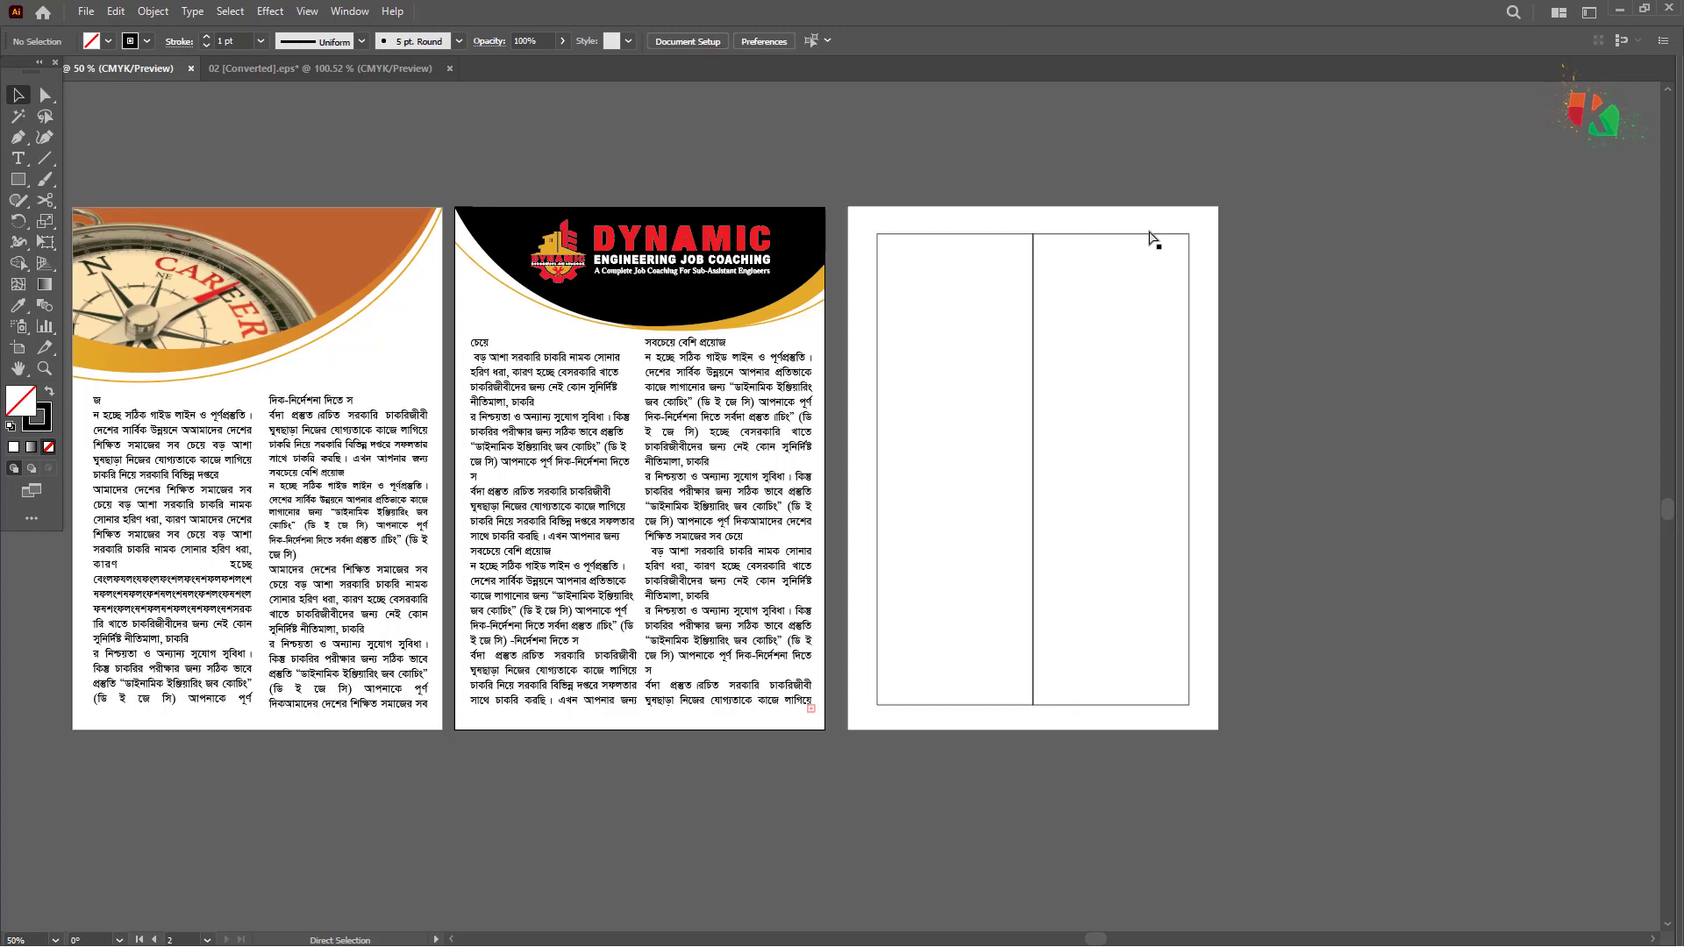
ctrl+click(1147, 234)
key(Right)
key(Right)
key(Right)
key(Right)
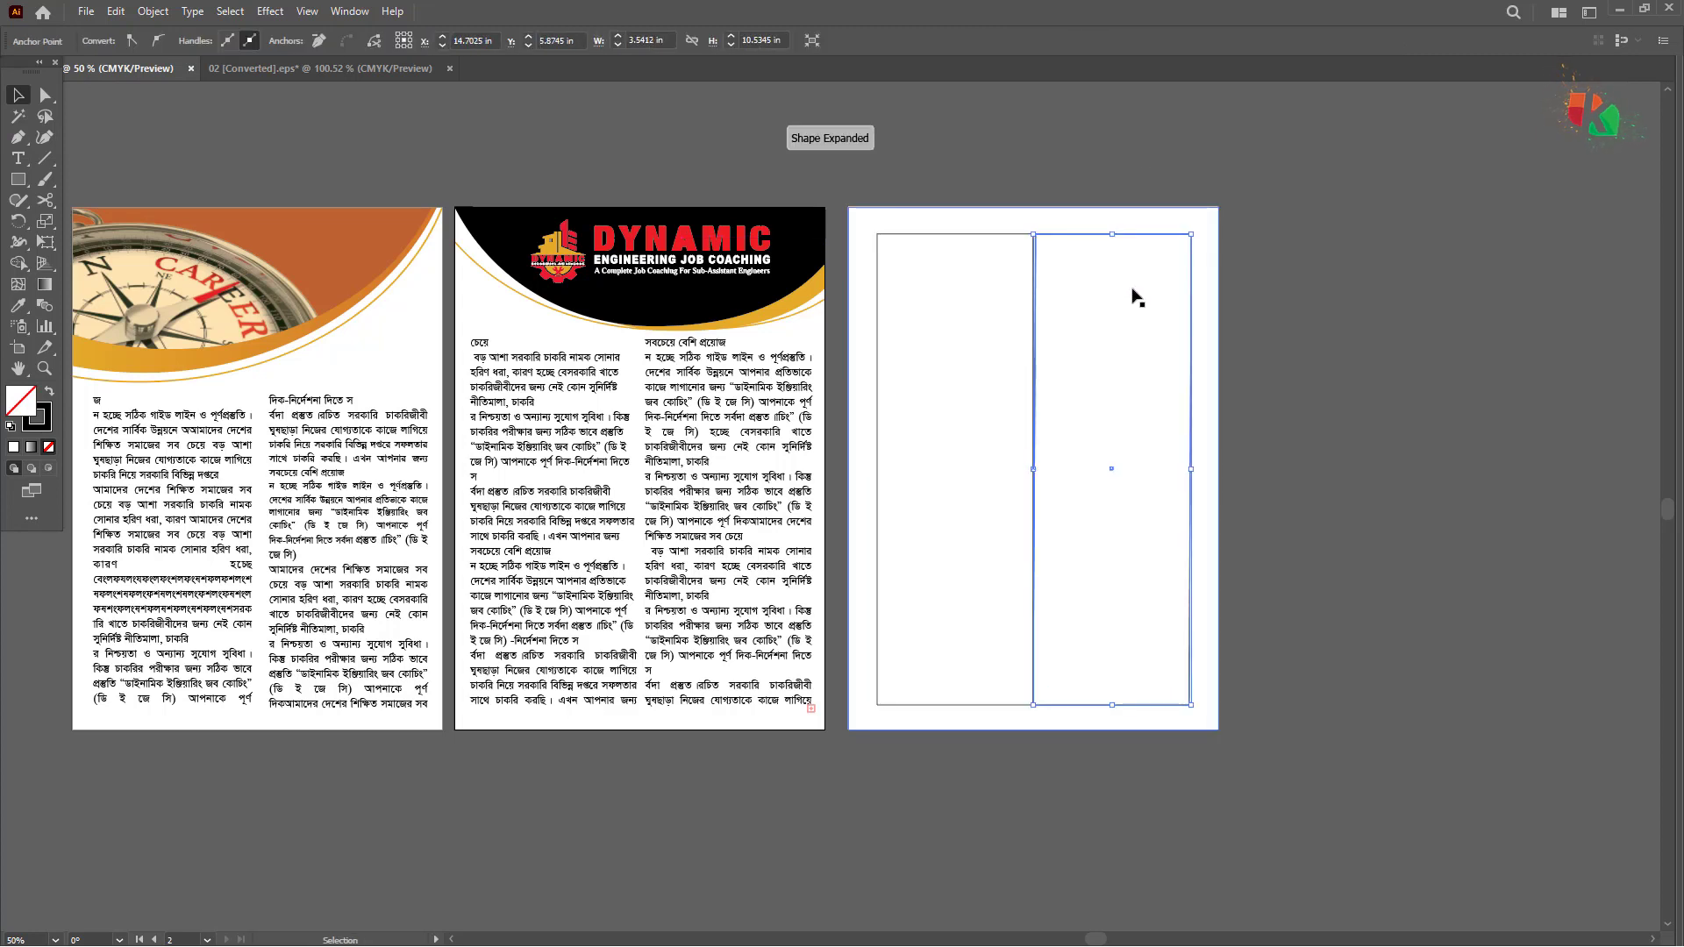
key(shift+Right)
key(shift+Right)
key(shift+Right)
key(shift+Right)
key(ctrl+z)
key(ctrl+z)
key(ctrl+z)
key(ctrl+z)
key(ctrl+z)
key(ctrl+z)
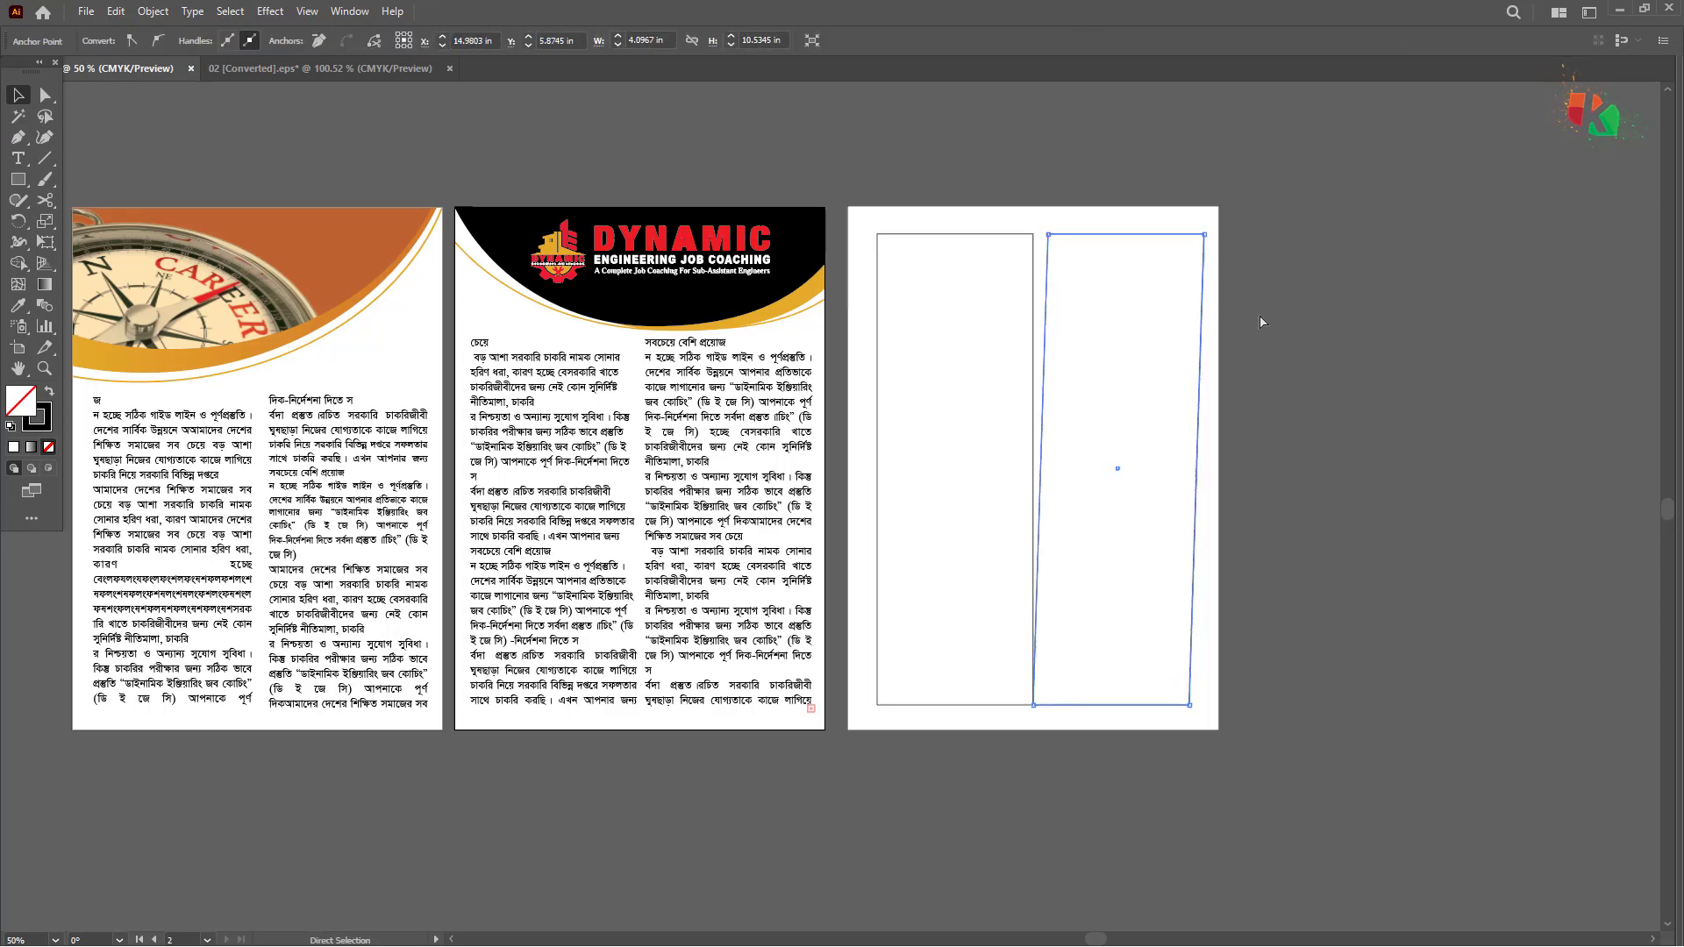
key(ctrl+z)
key(ctrl+z)
Step: Move the third page's right column frame rightward to leave a gutter, and shift both frames slightly left to centre them
click(1313, 361)
click(1096, 234)
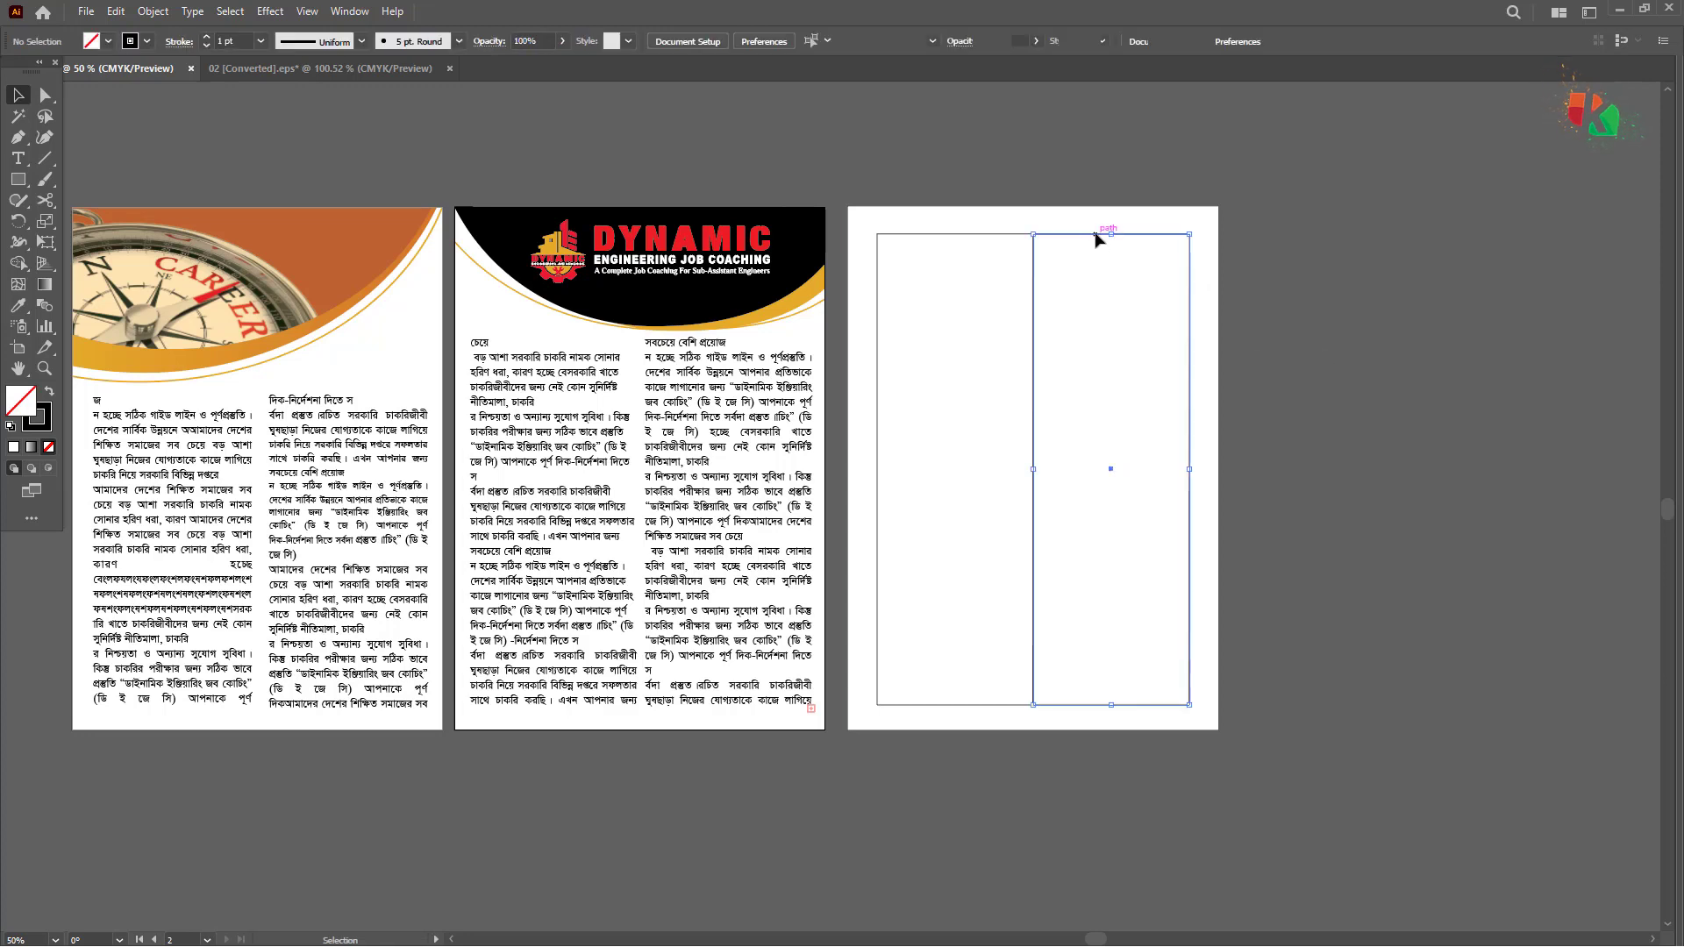
key(shift+Right)
key(shift+Right)
key(shift+Right)
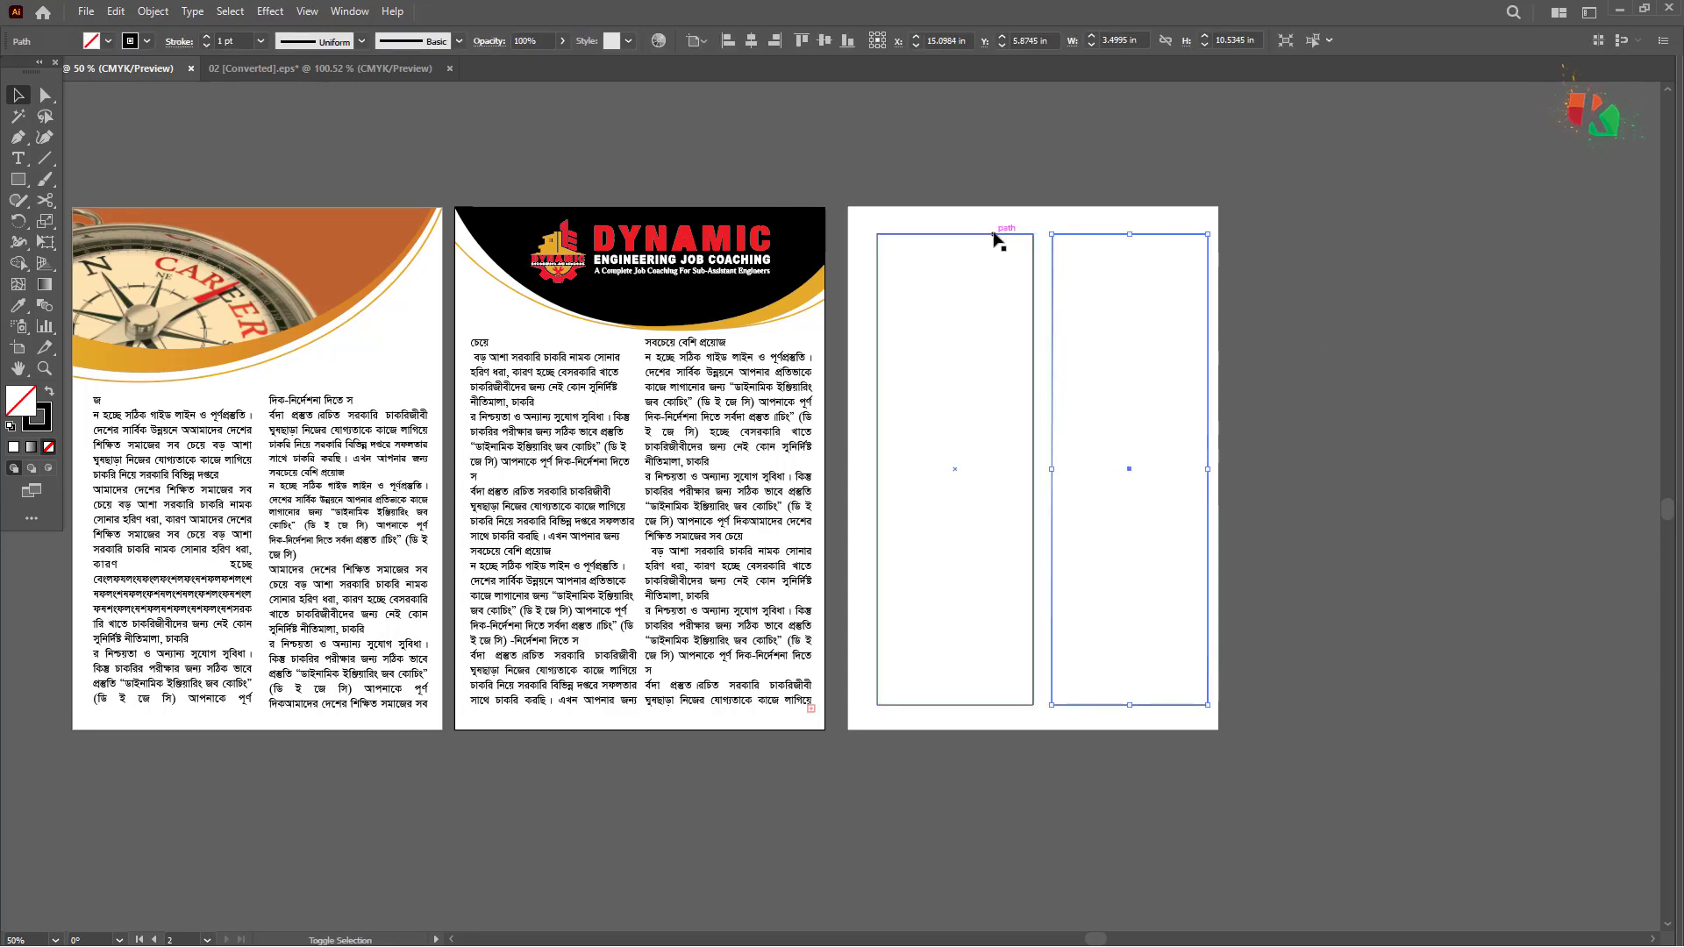
shift+click(997, 239)
key(shift+Left)
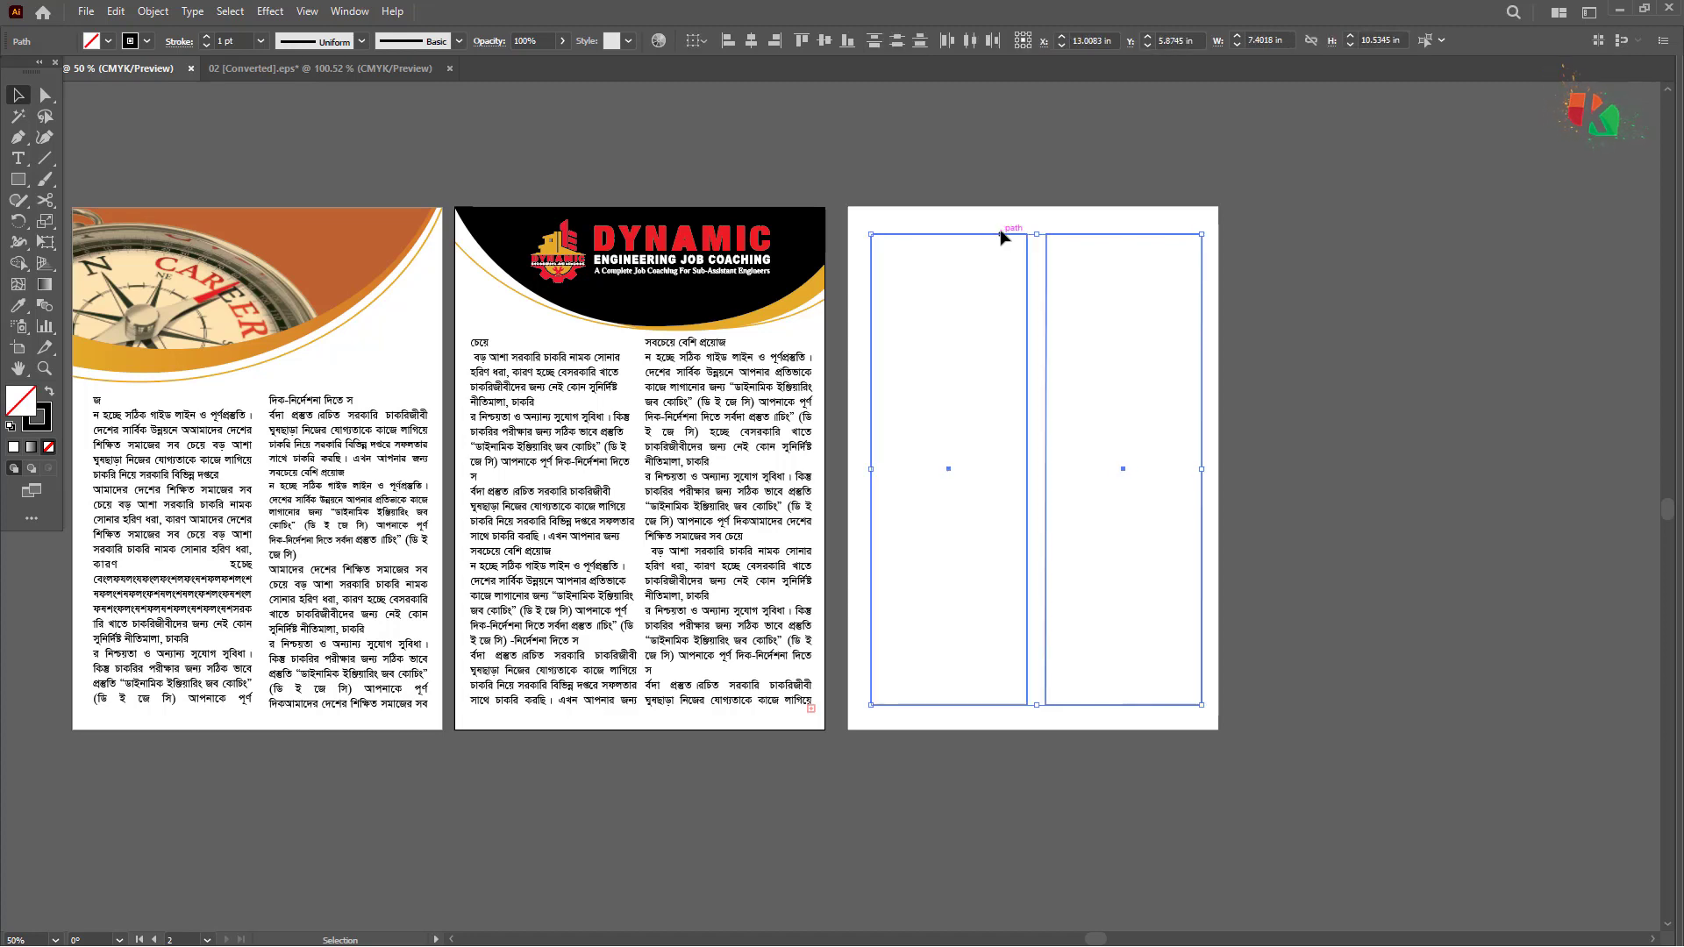
Step: Try releasing the second page's right column from the text thread, and undo the release
drag(886, 386, 983, 373)
click(845, 388)
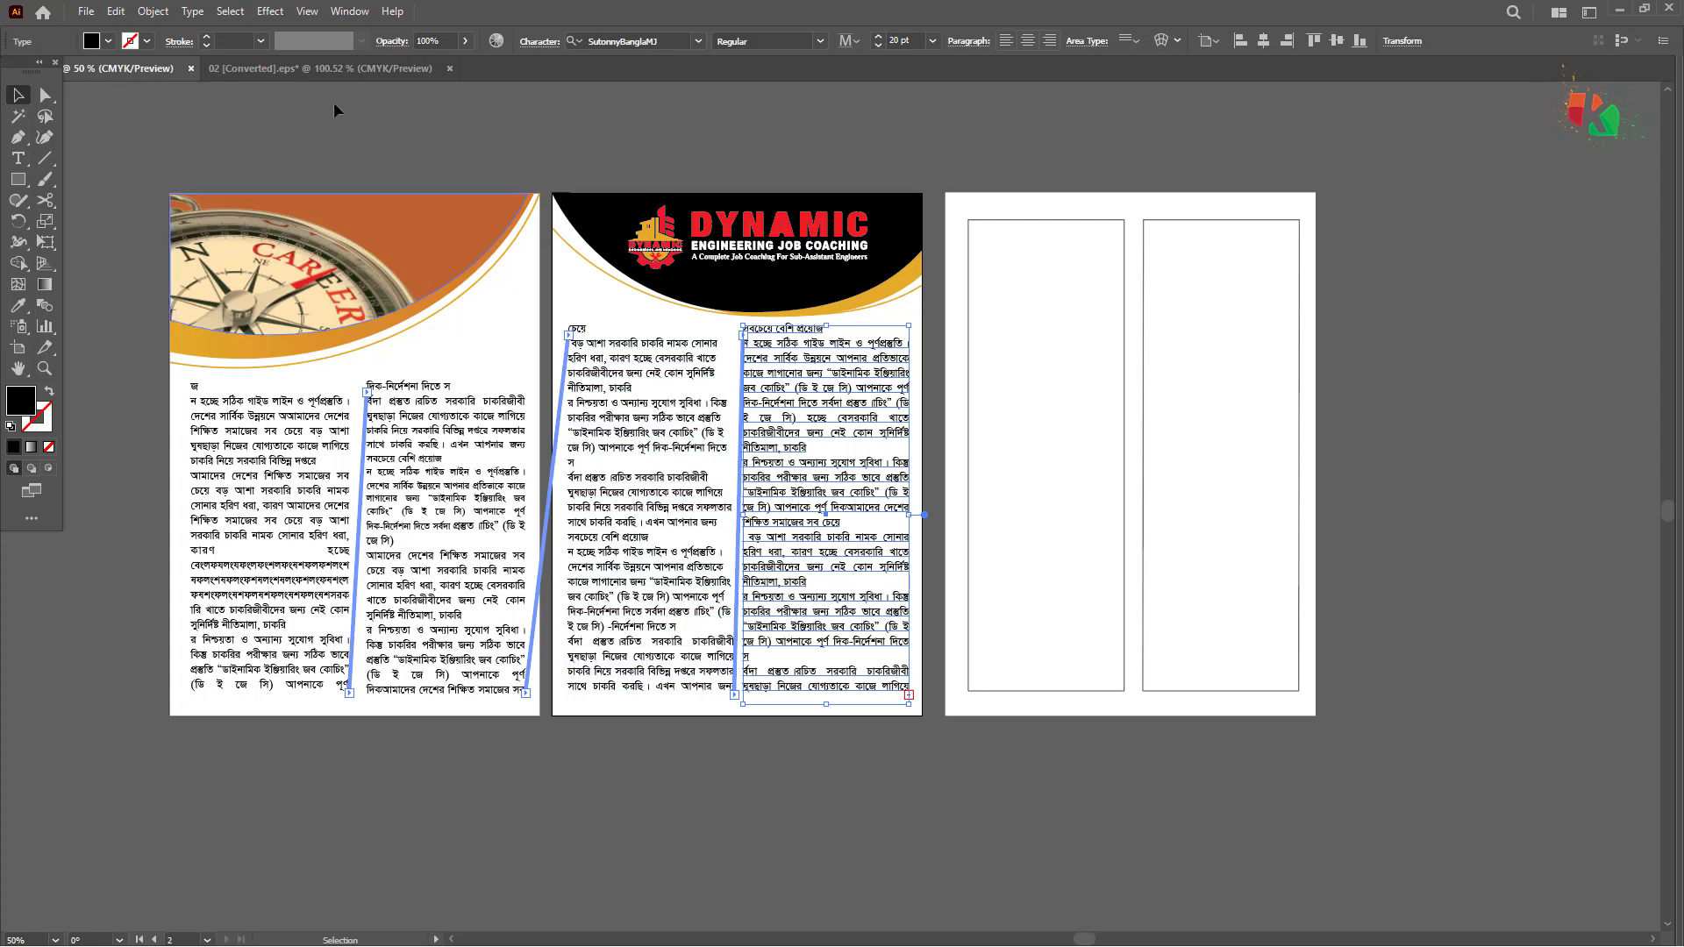
click(192, 11)
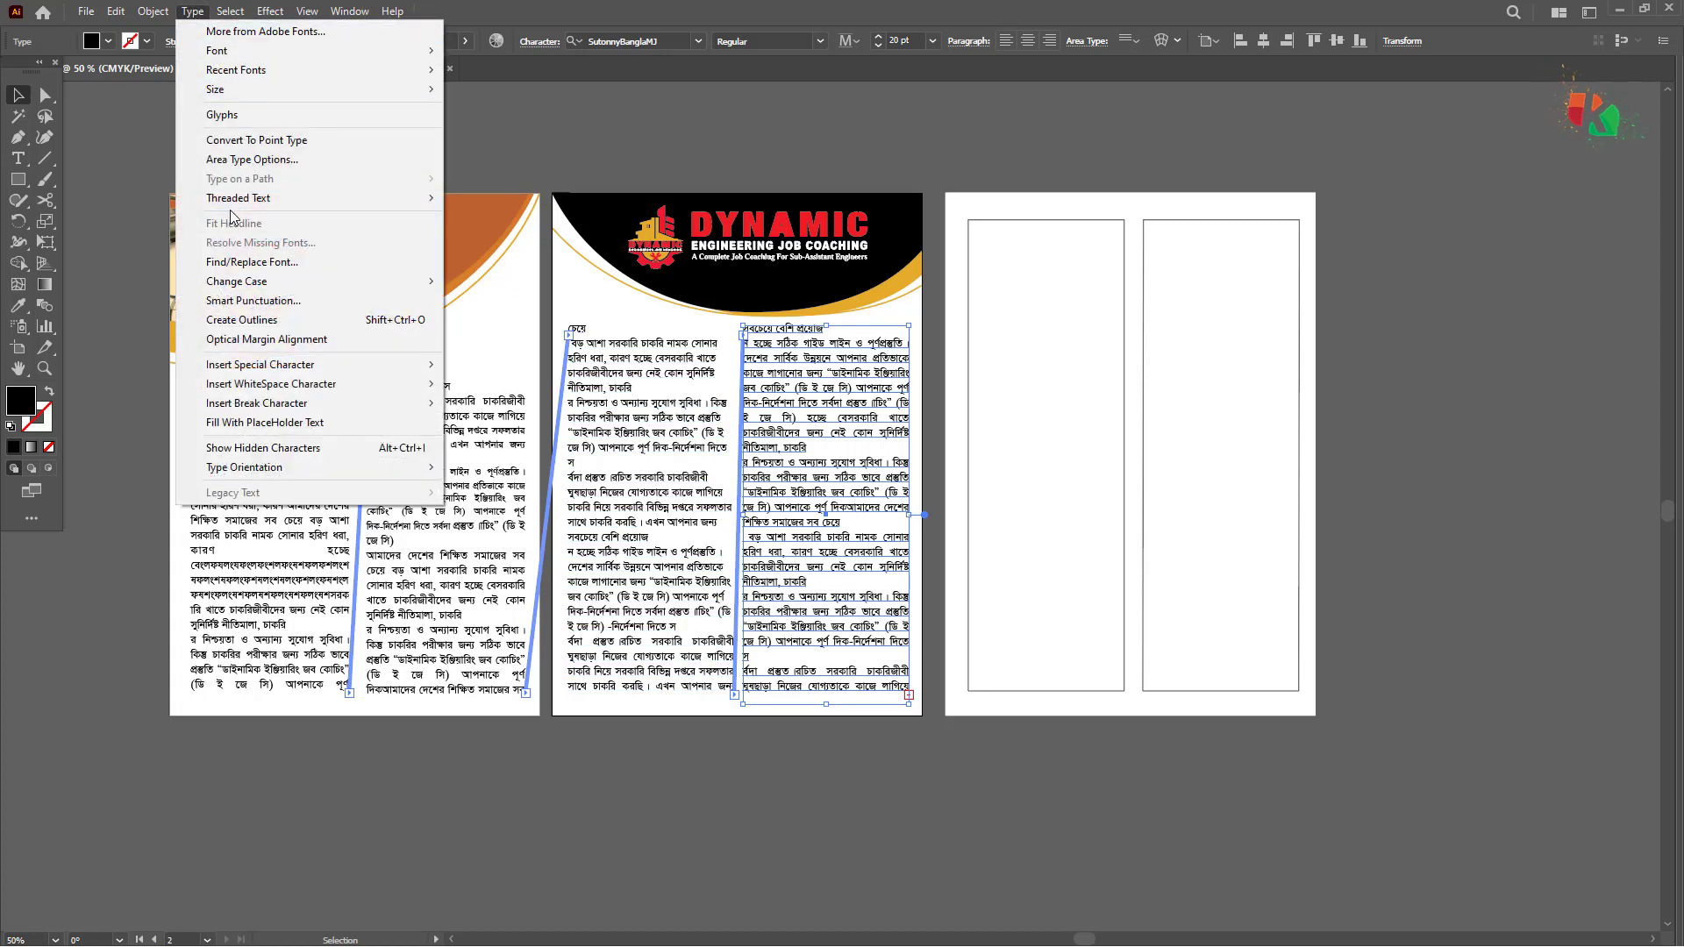
mouse_move(241, 198)
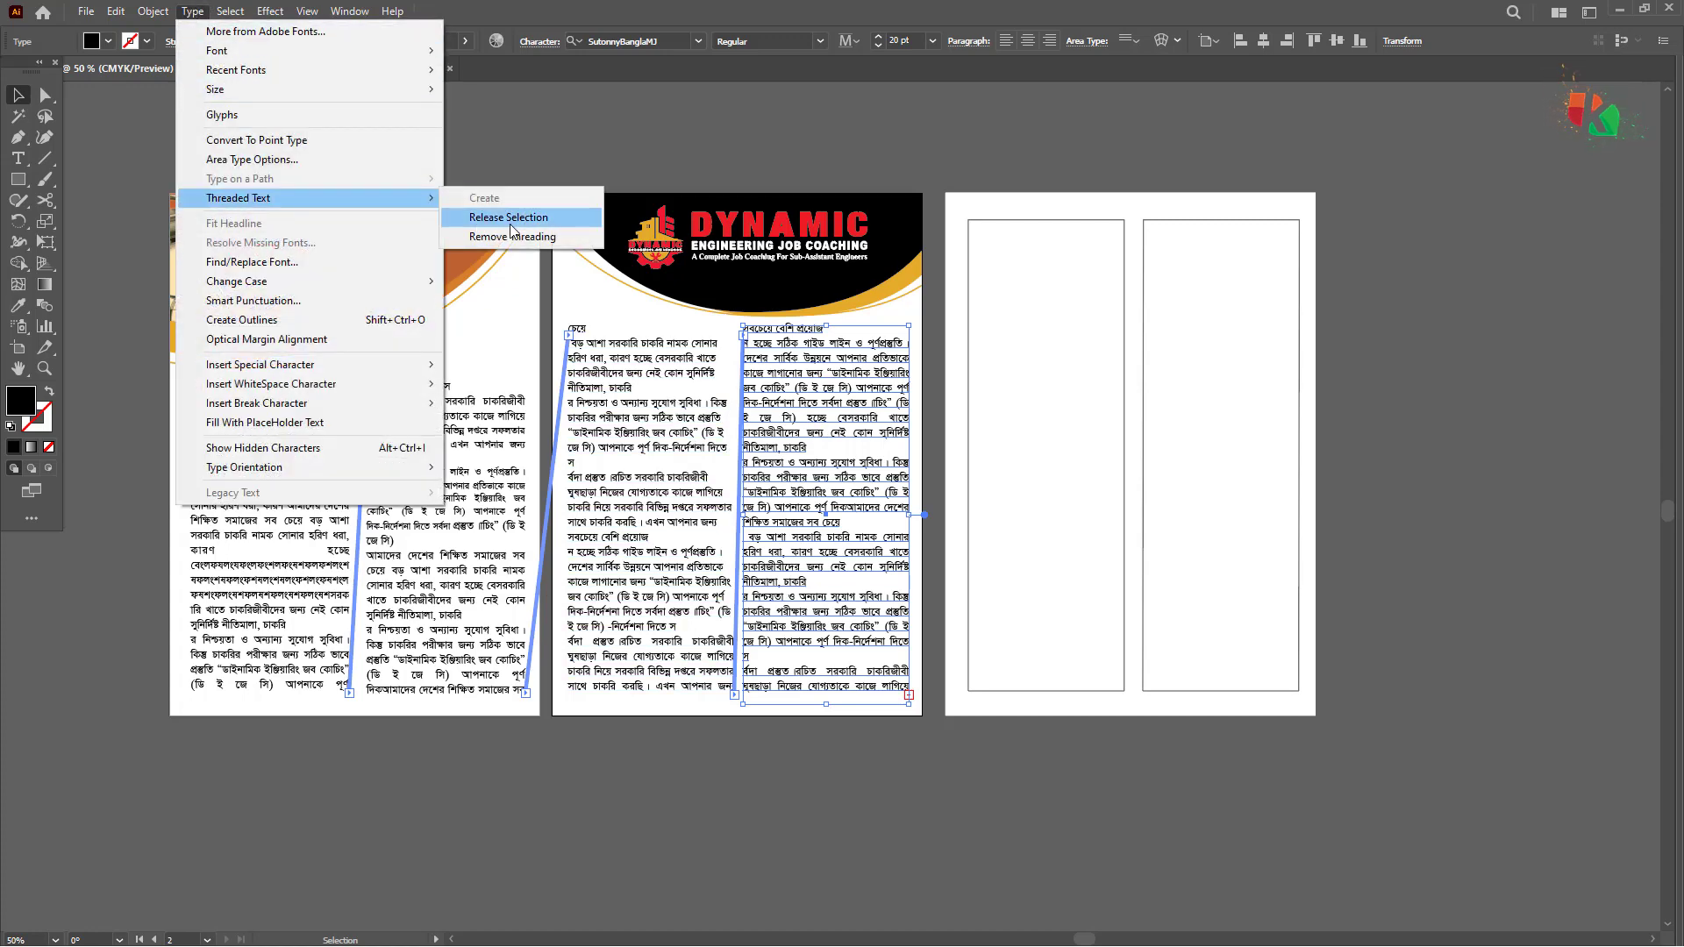
click(532, 226)
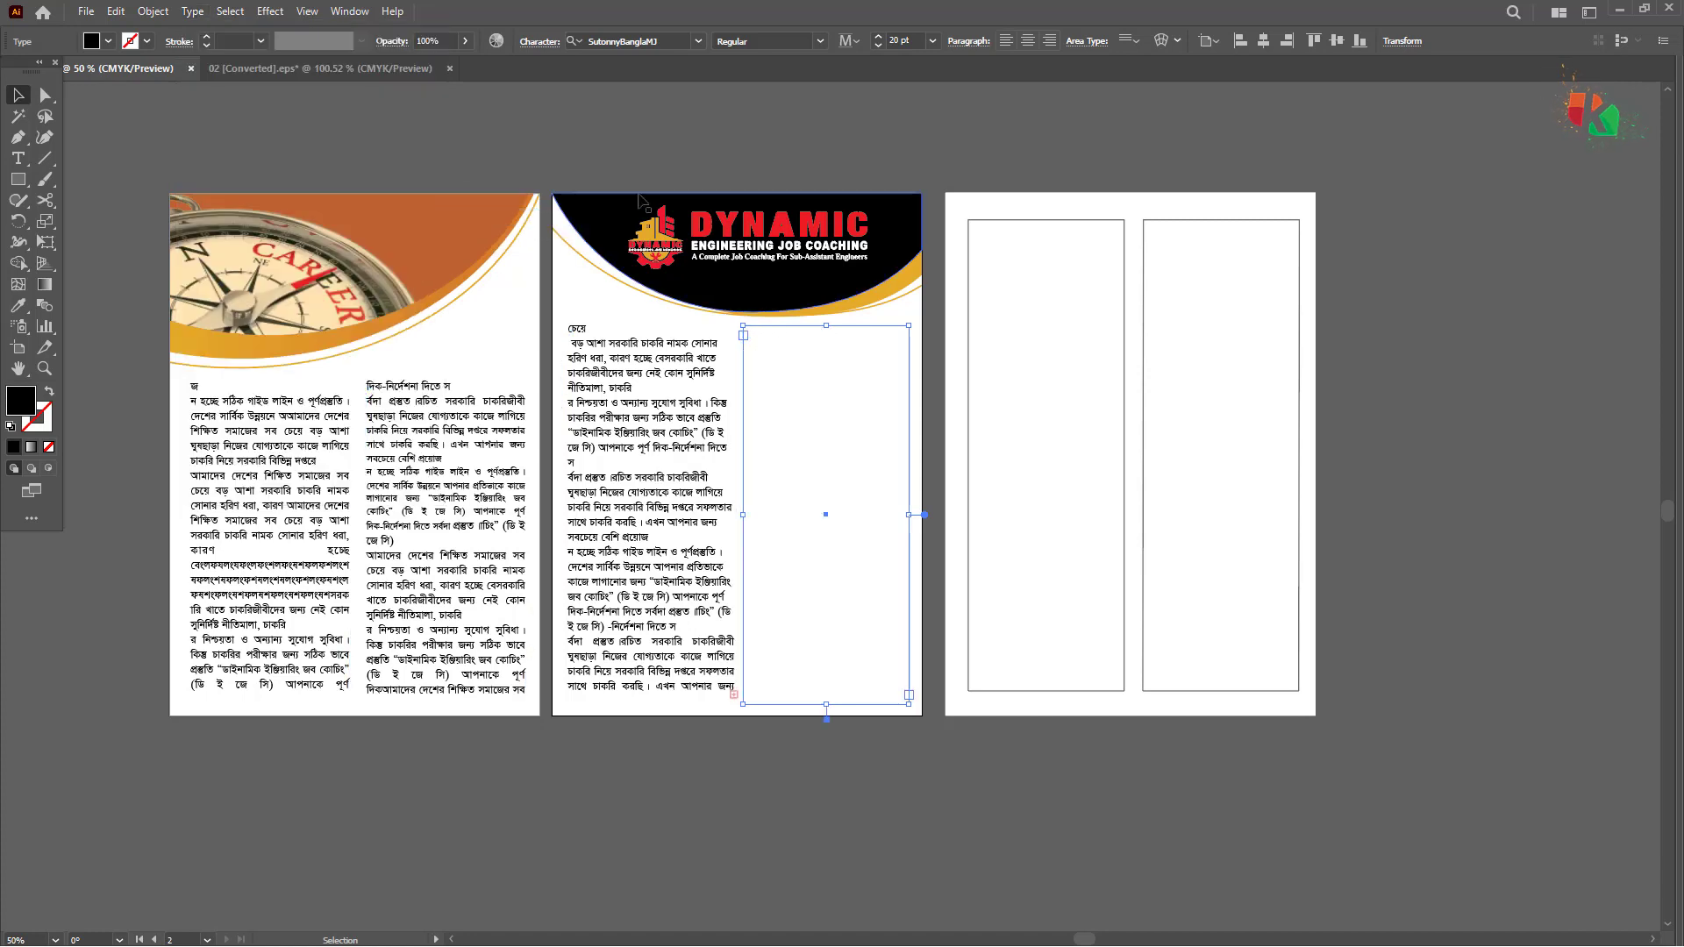
click(666, 155)
click(665, 528)
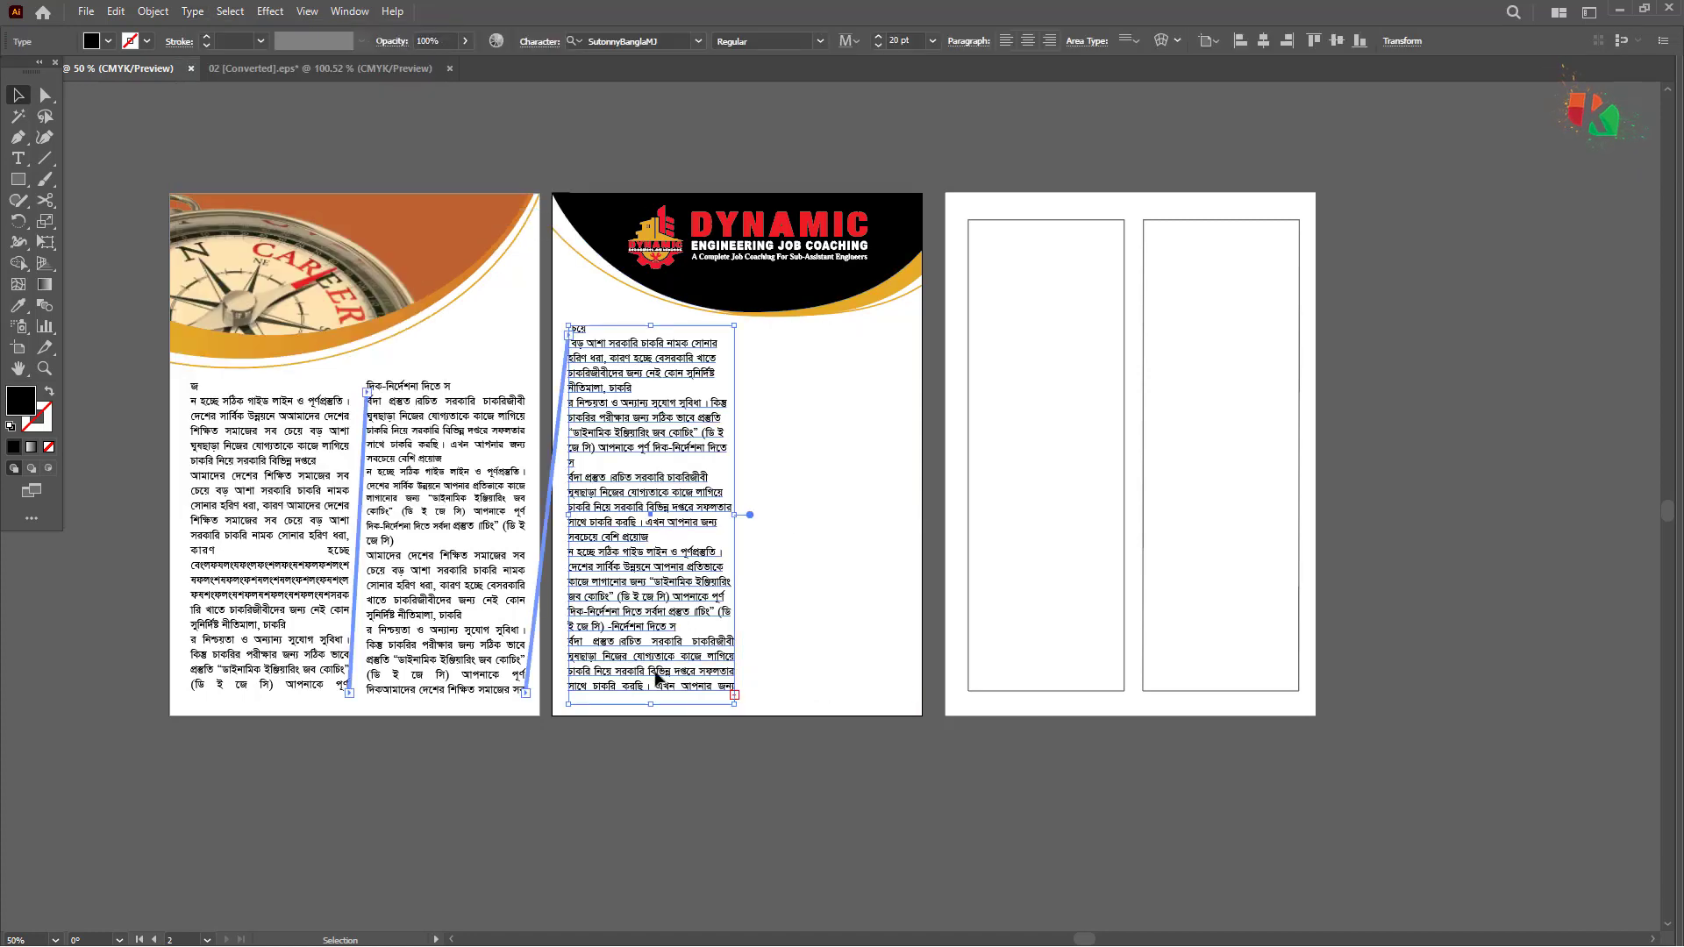
key(ctrl+z)
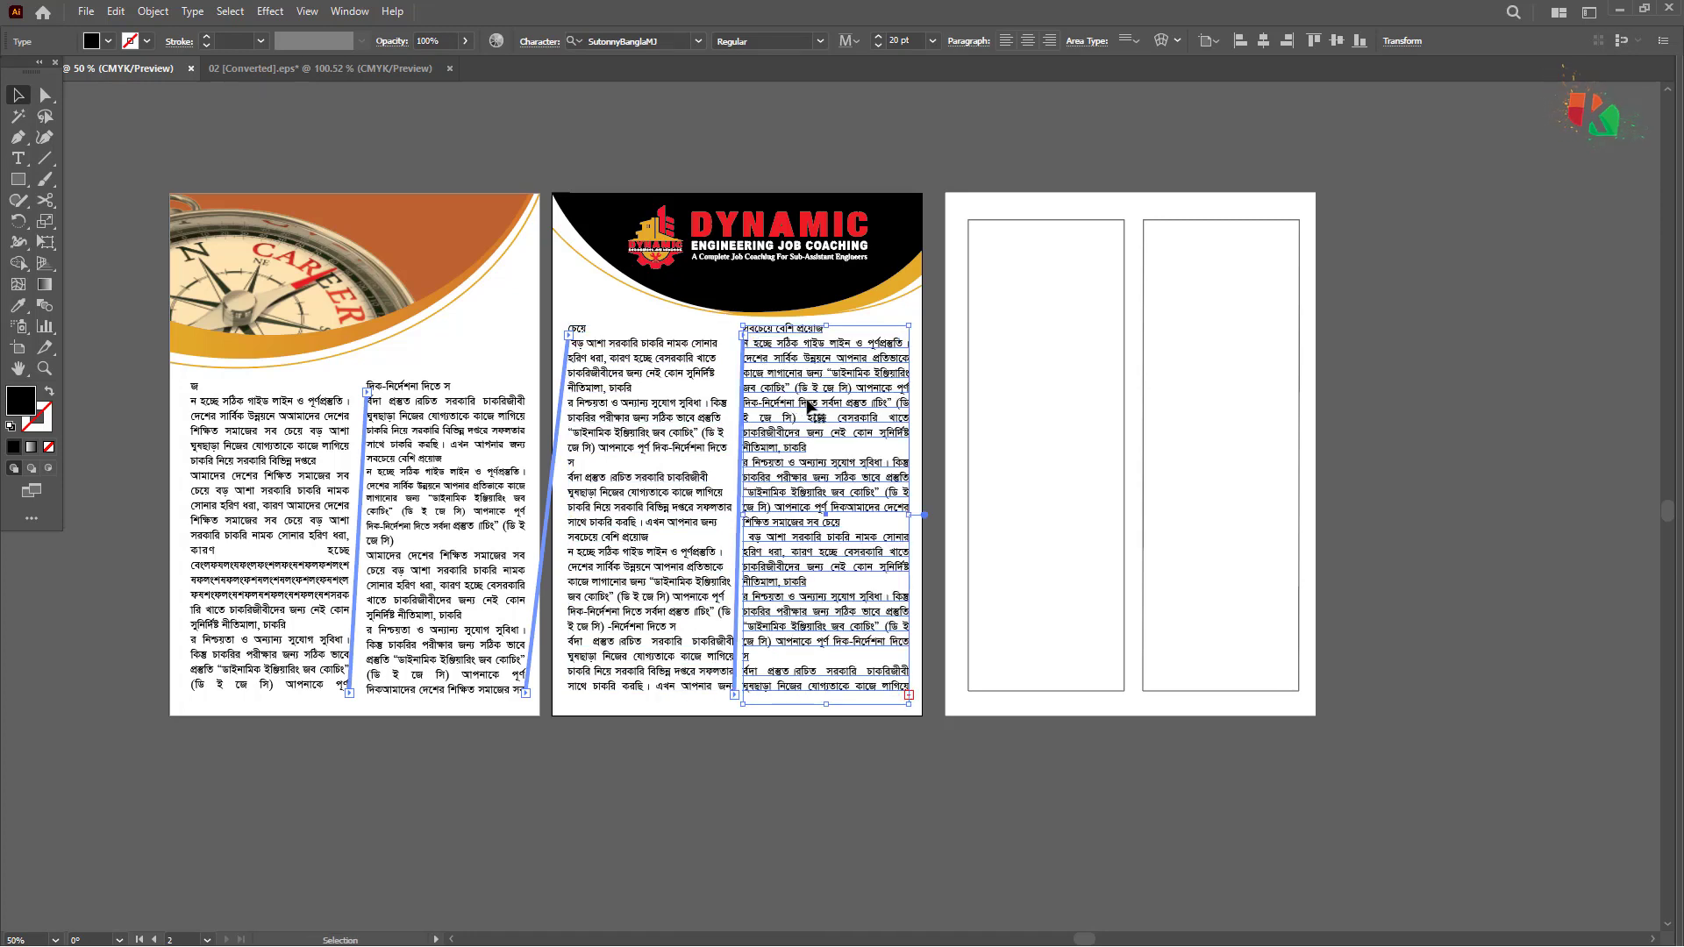
drag(808, 409, 868, 409)
key(ctrl+z)
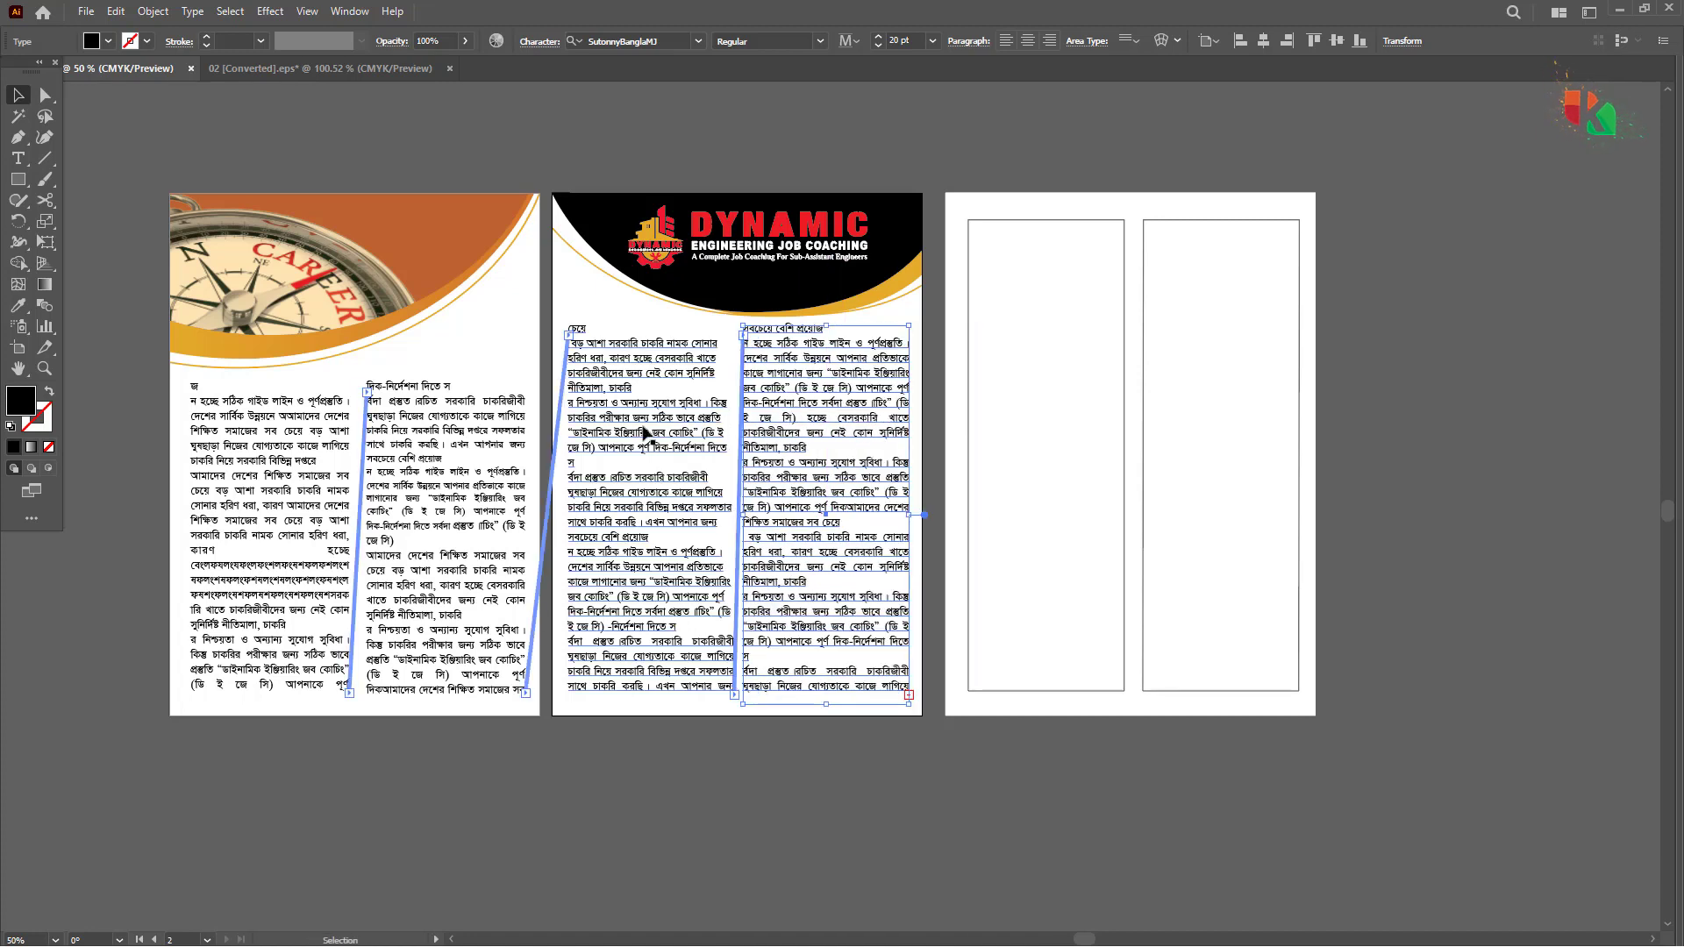
Step: Remove the threading from all four text columns on the first two pages, keeping the text in each column
shift+click(647, 436)
shift+click(454, 454)
shift+click(294, 443)
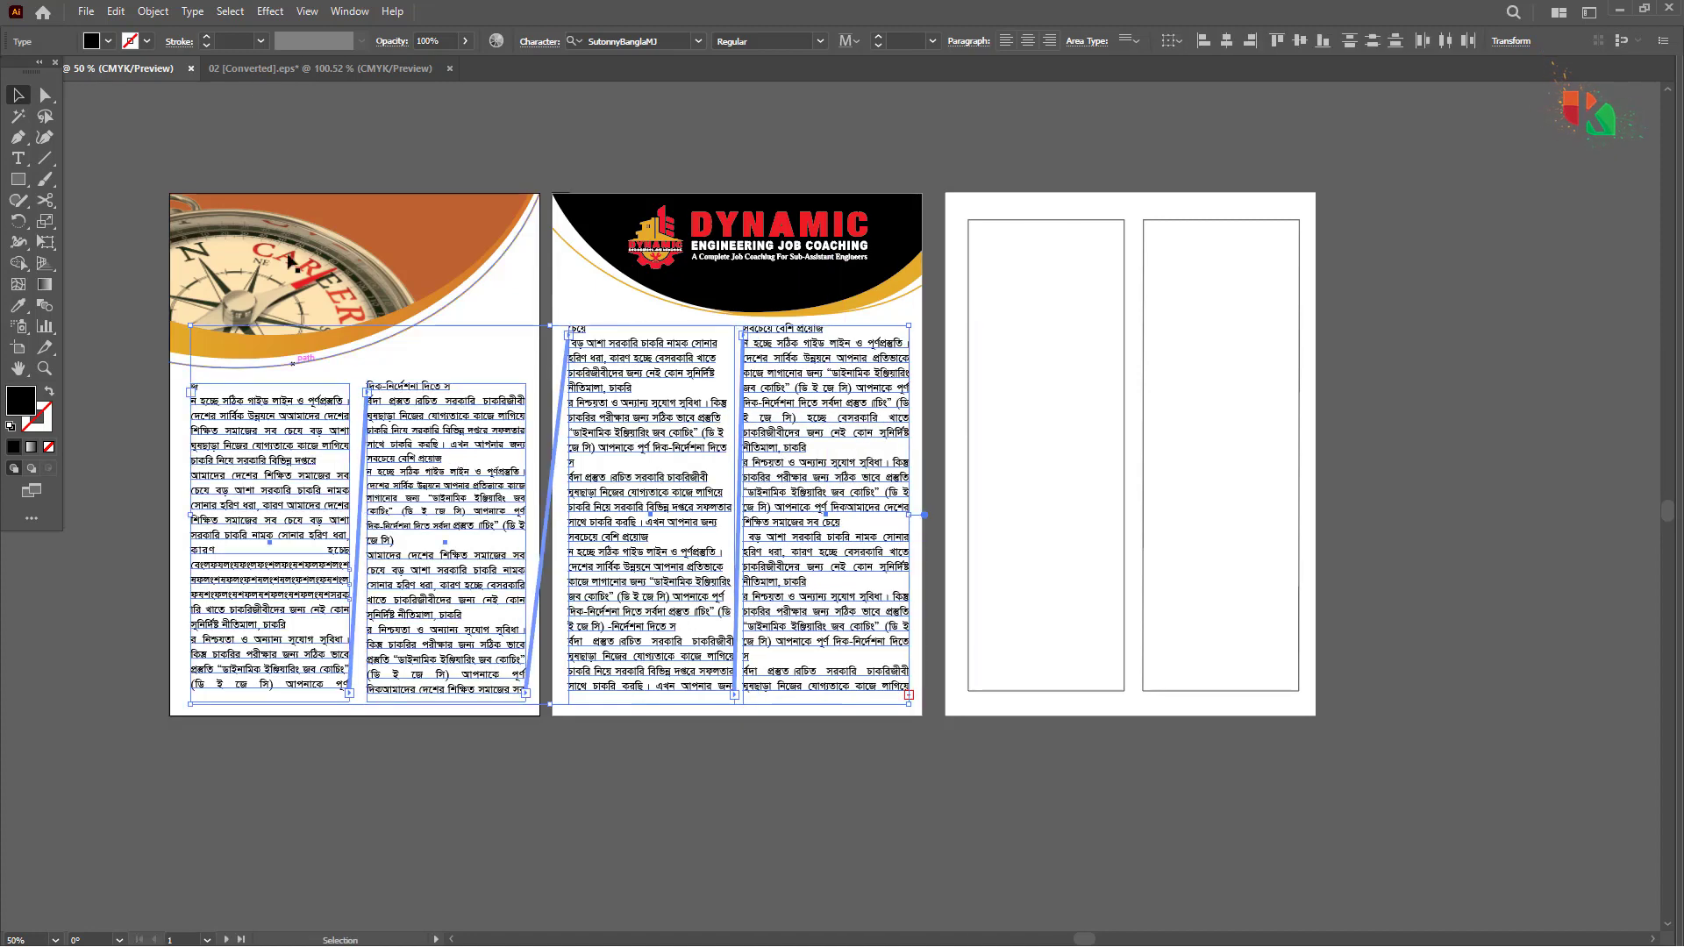
click(197, 12)
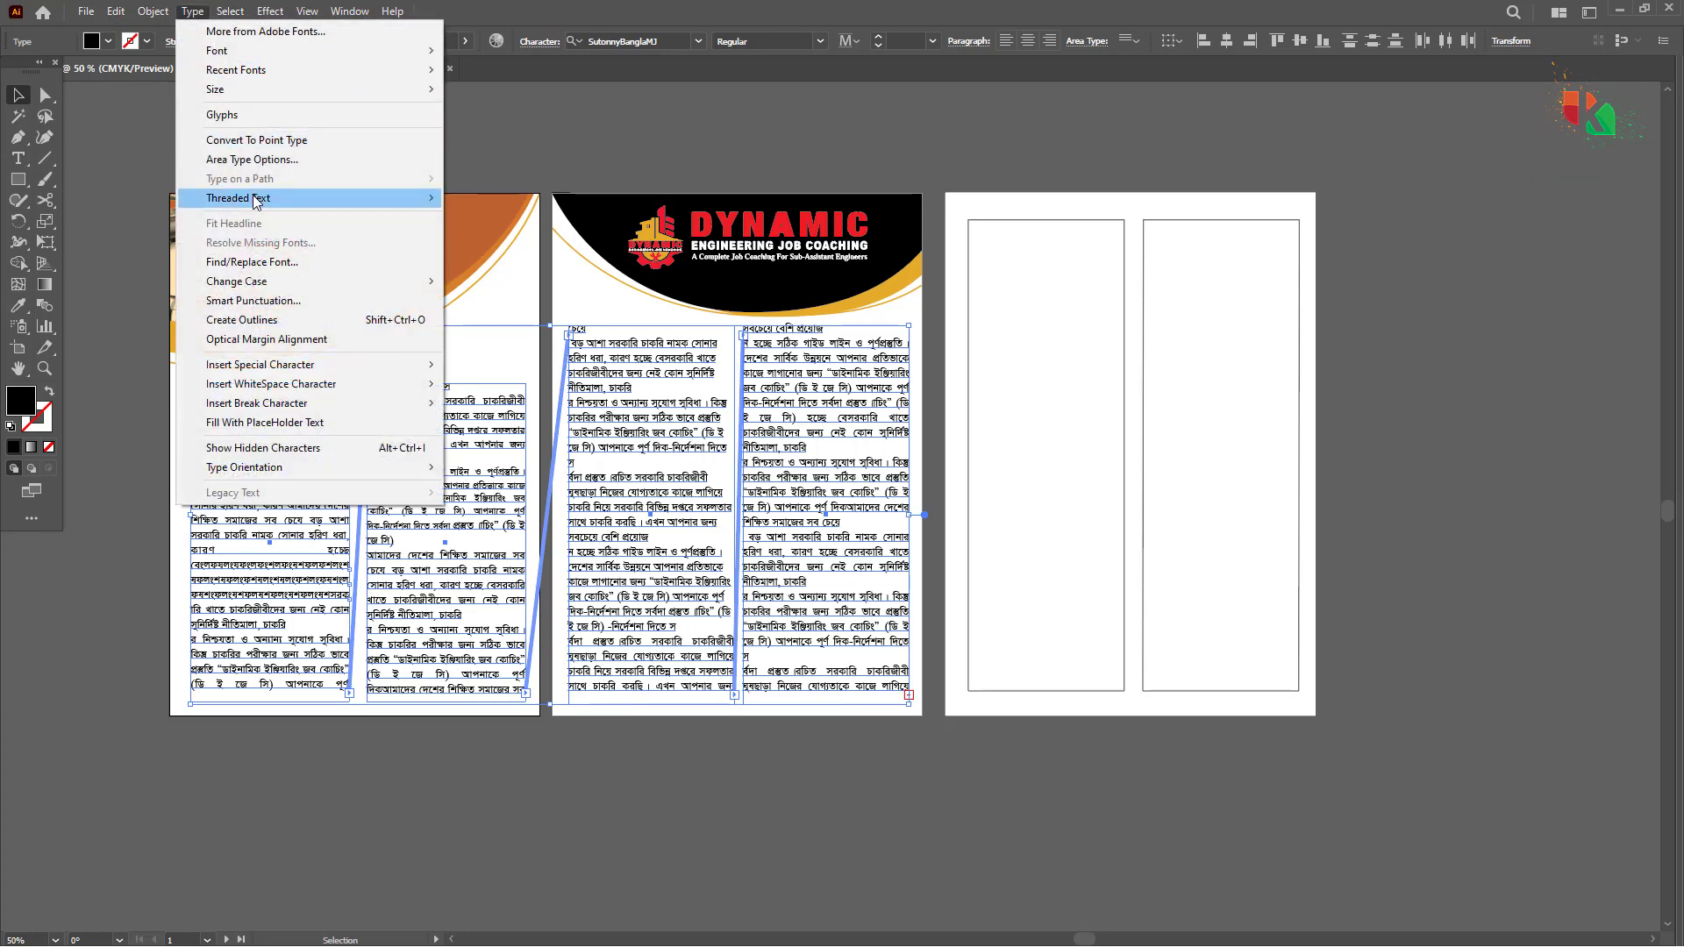
mouse_move(253, 200)
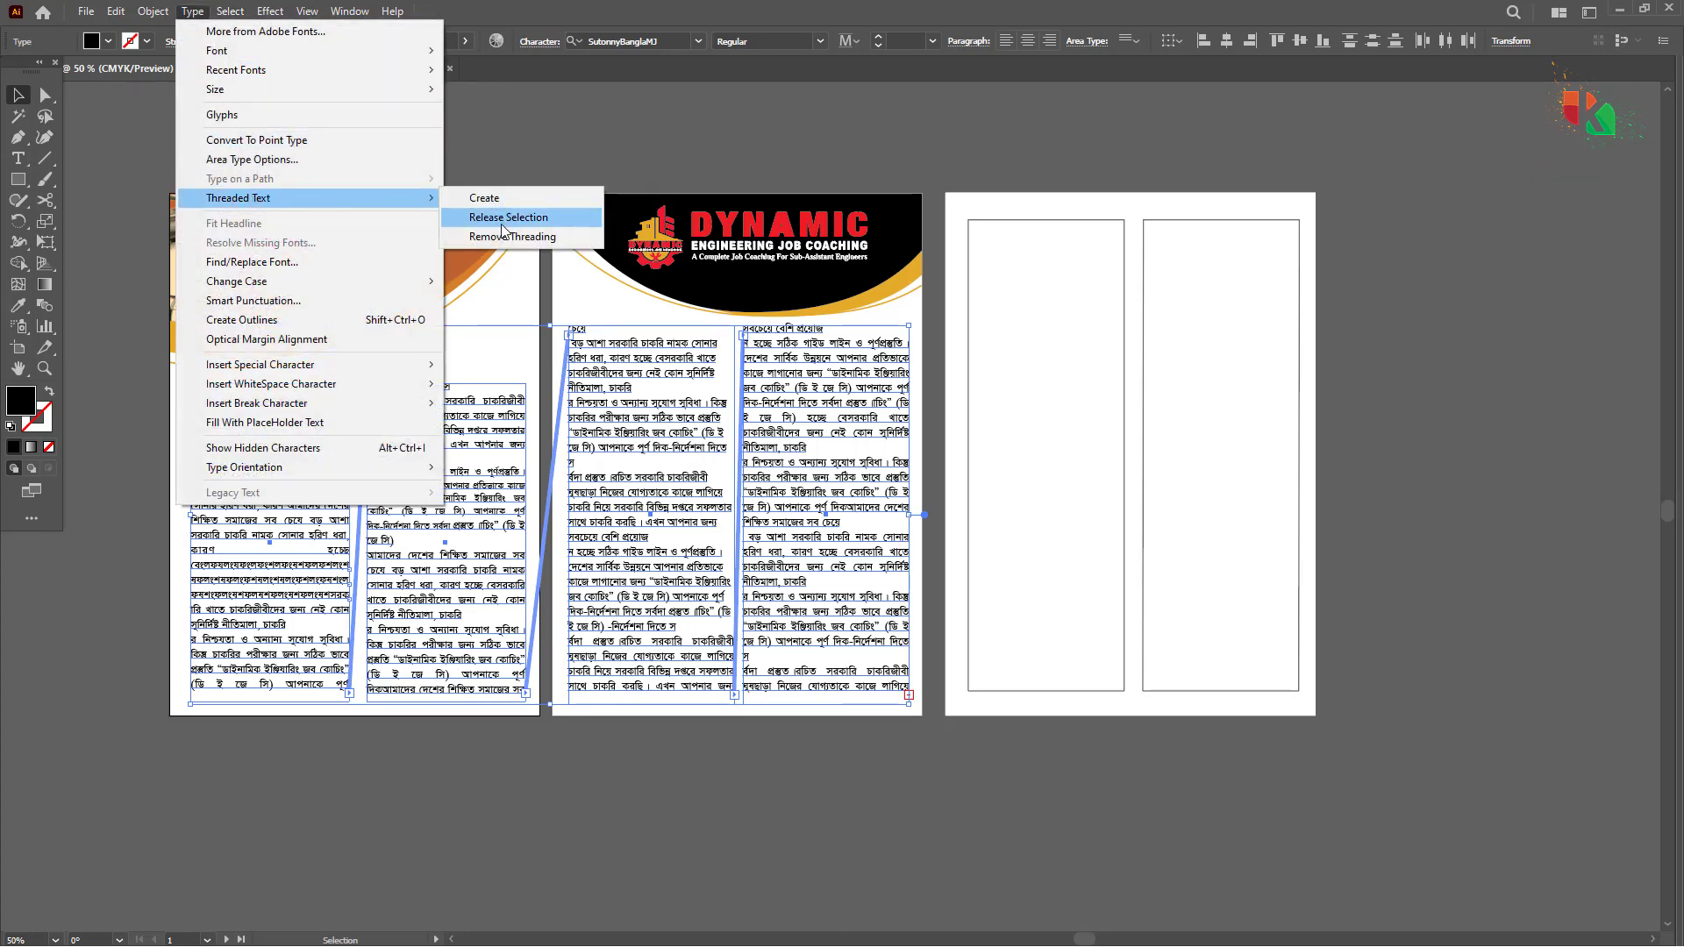
click(524, 217)
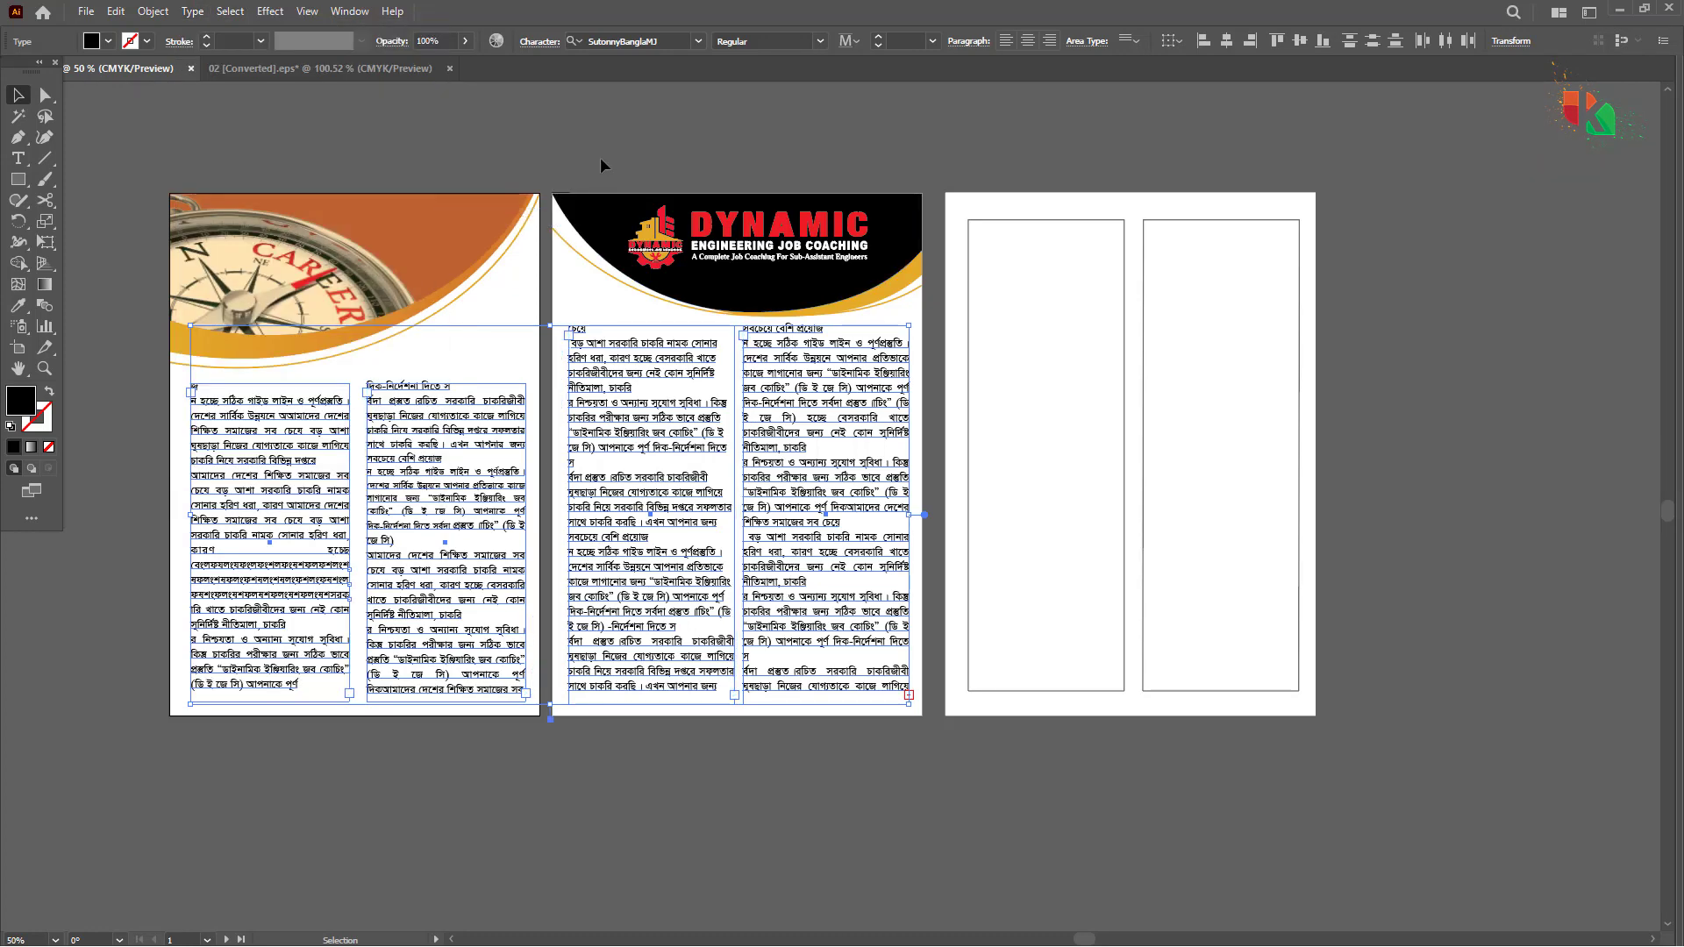
click(602, 164)
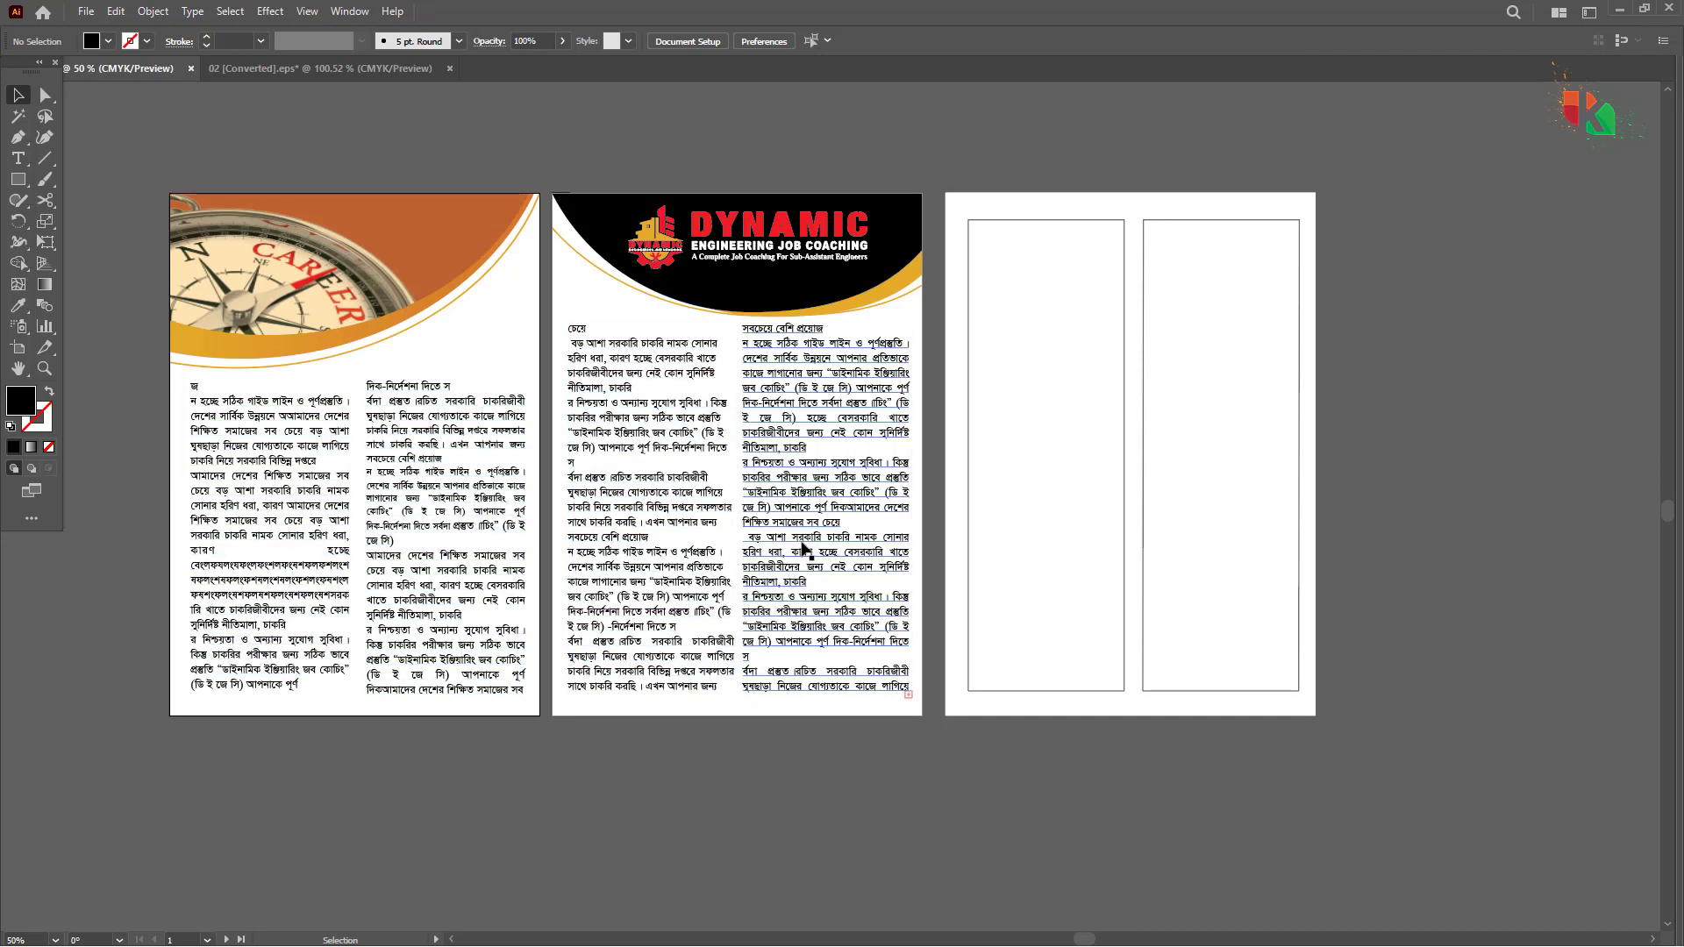
Step: Thread the four existing text columns together with the third page's two empty frames so the overflowing text continues there
click(781, 508)
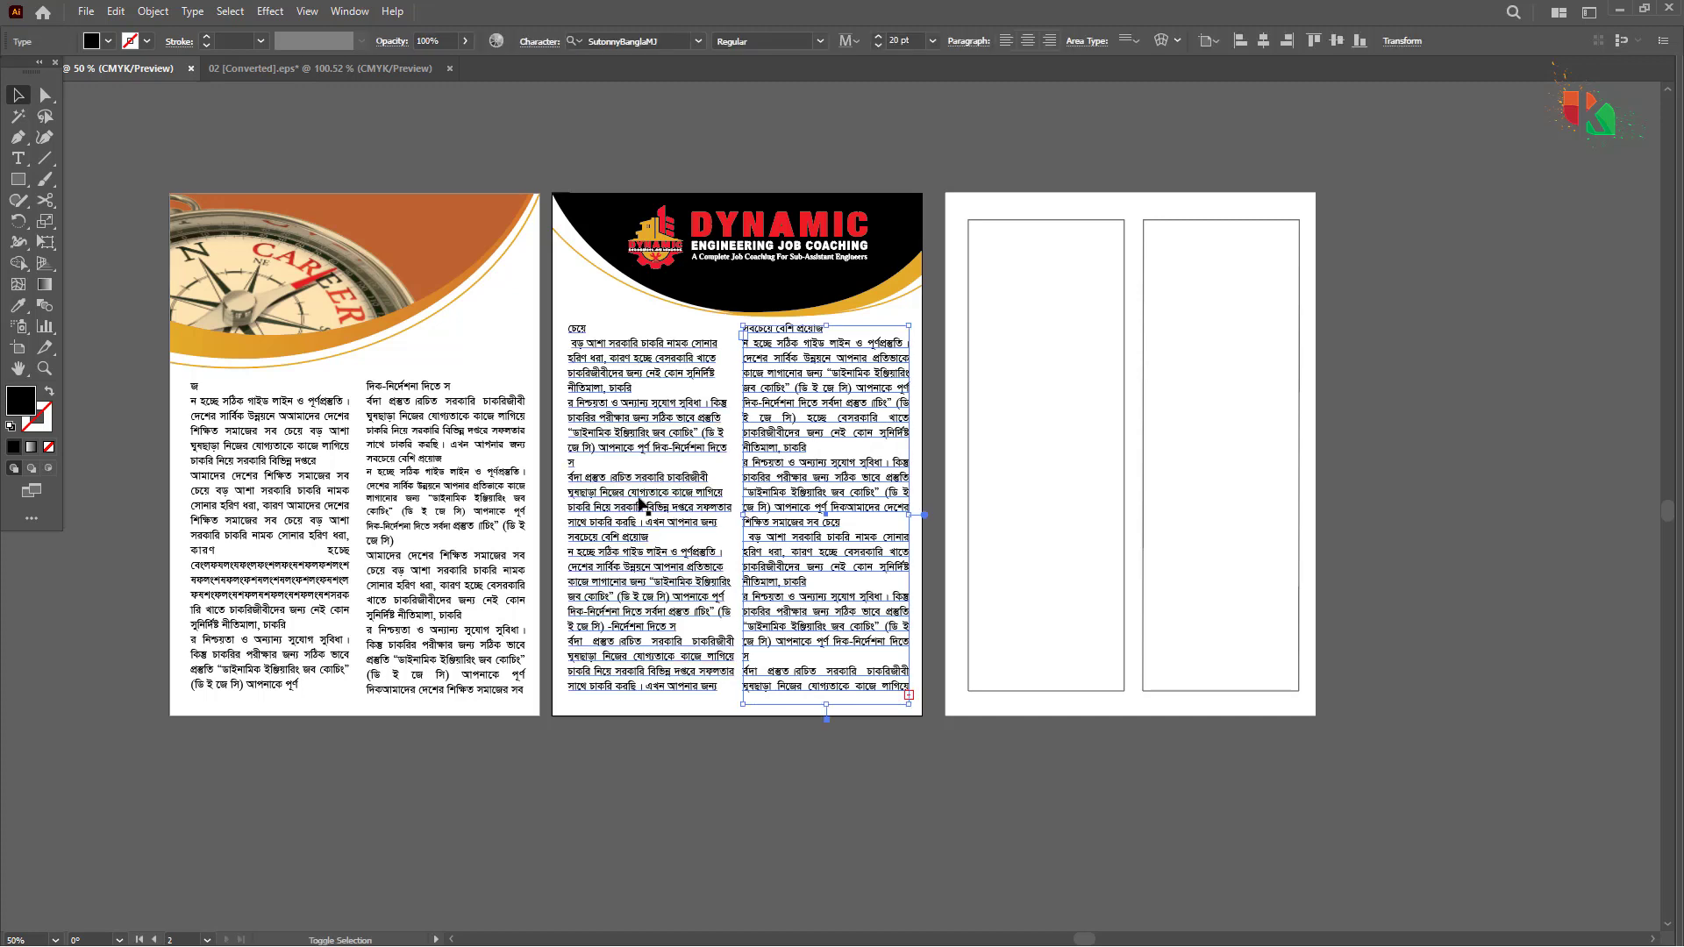
shift+click(639, 501)
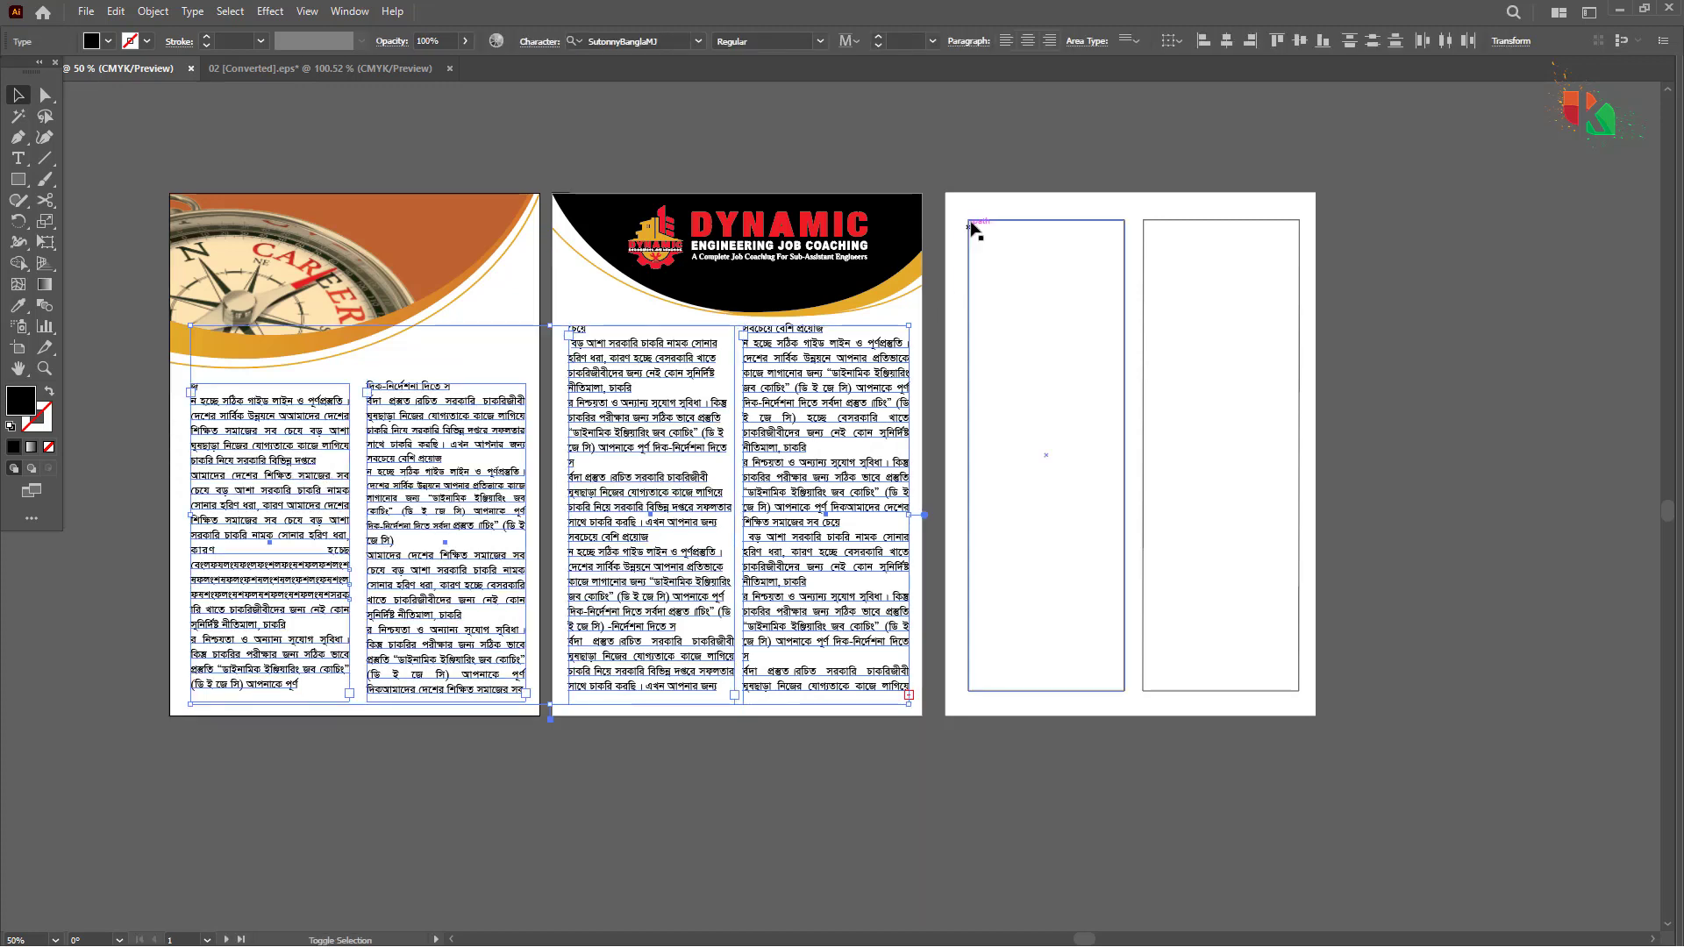
shift+click(969, 221)
shift+click(1146, 222)
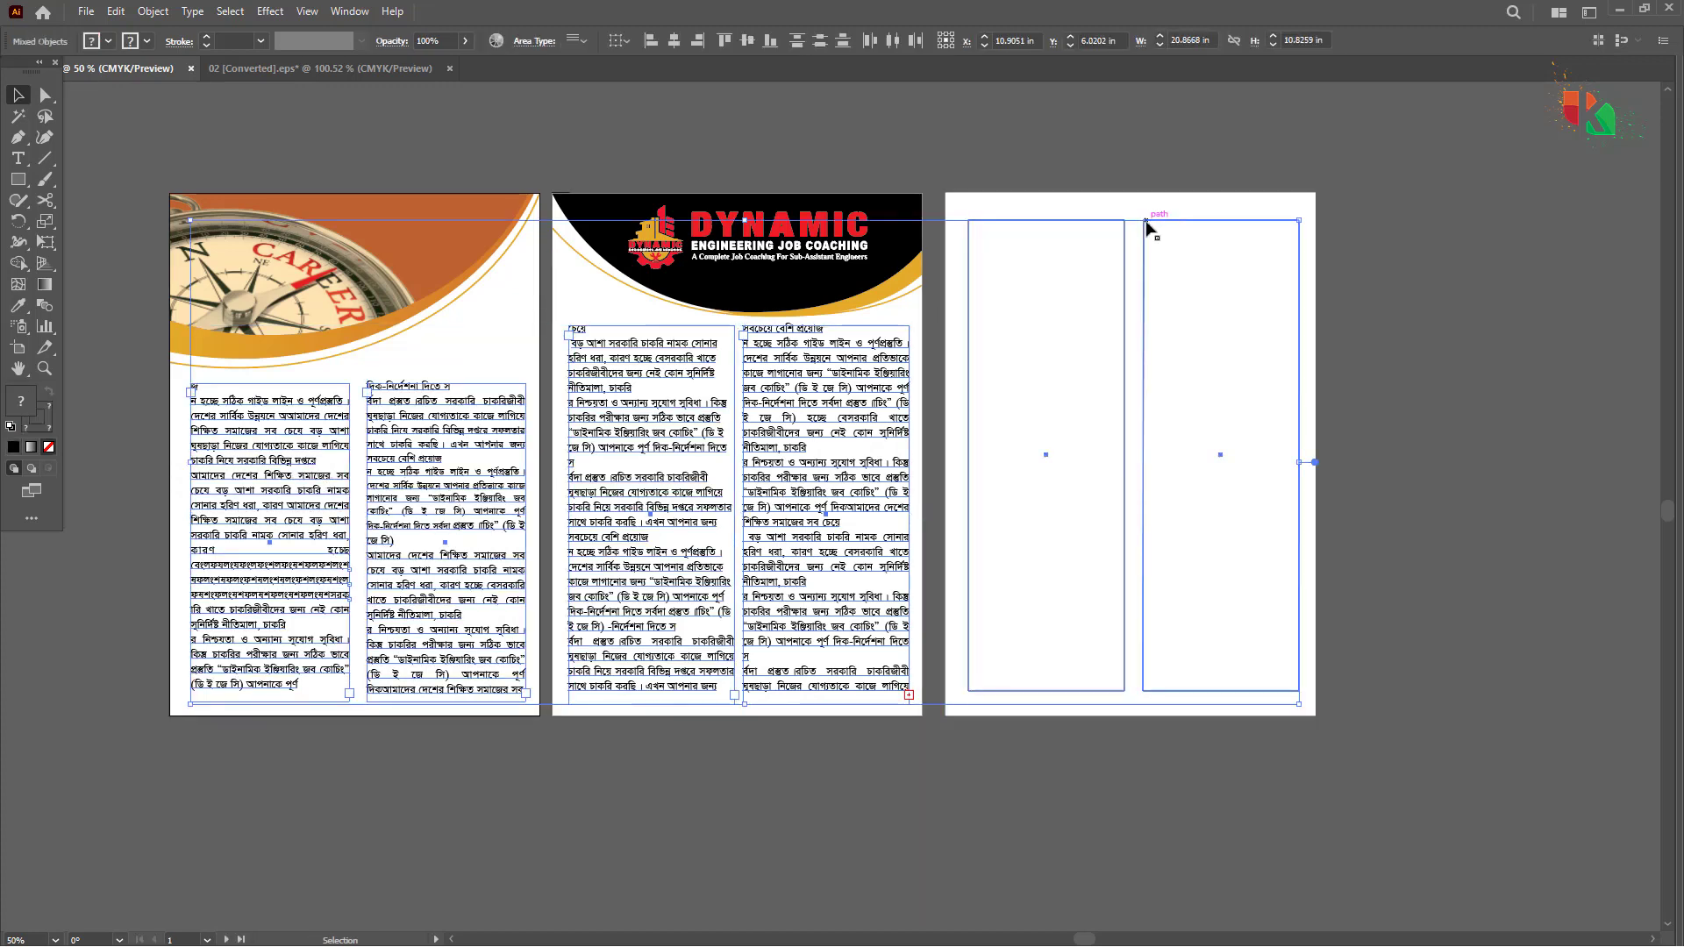
click(192, 12)
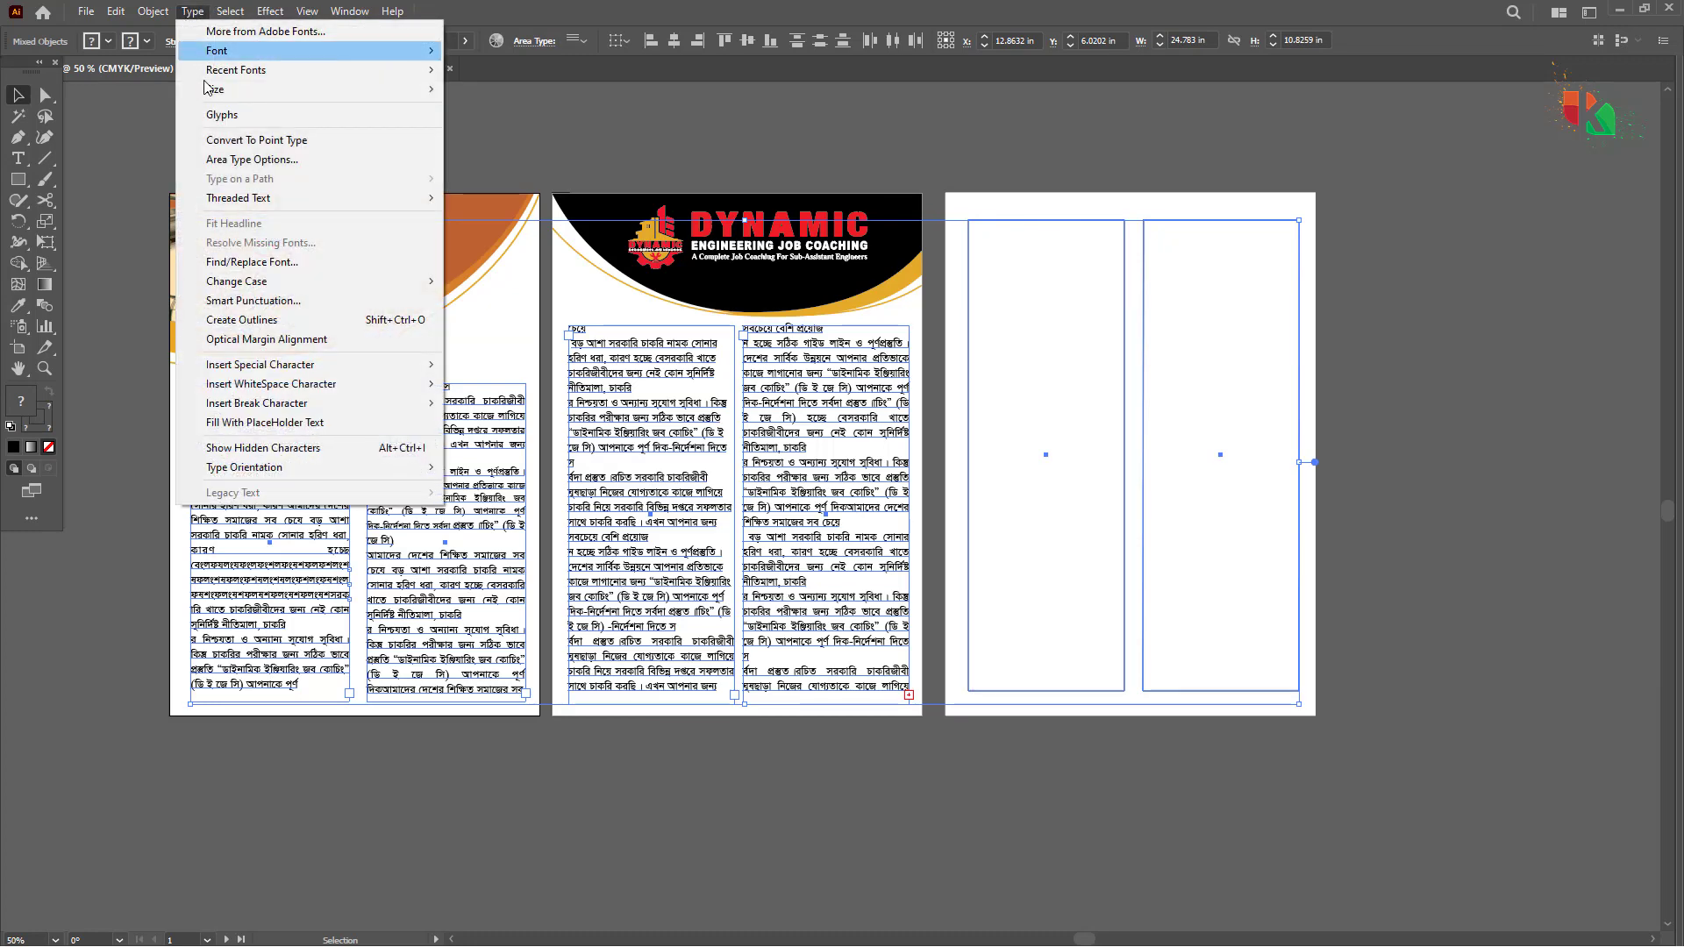
mouse_move(259, 202)
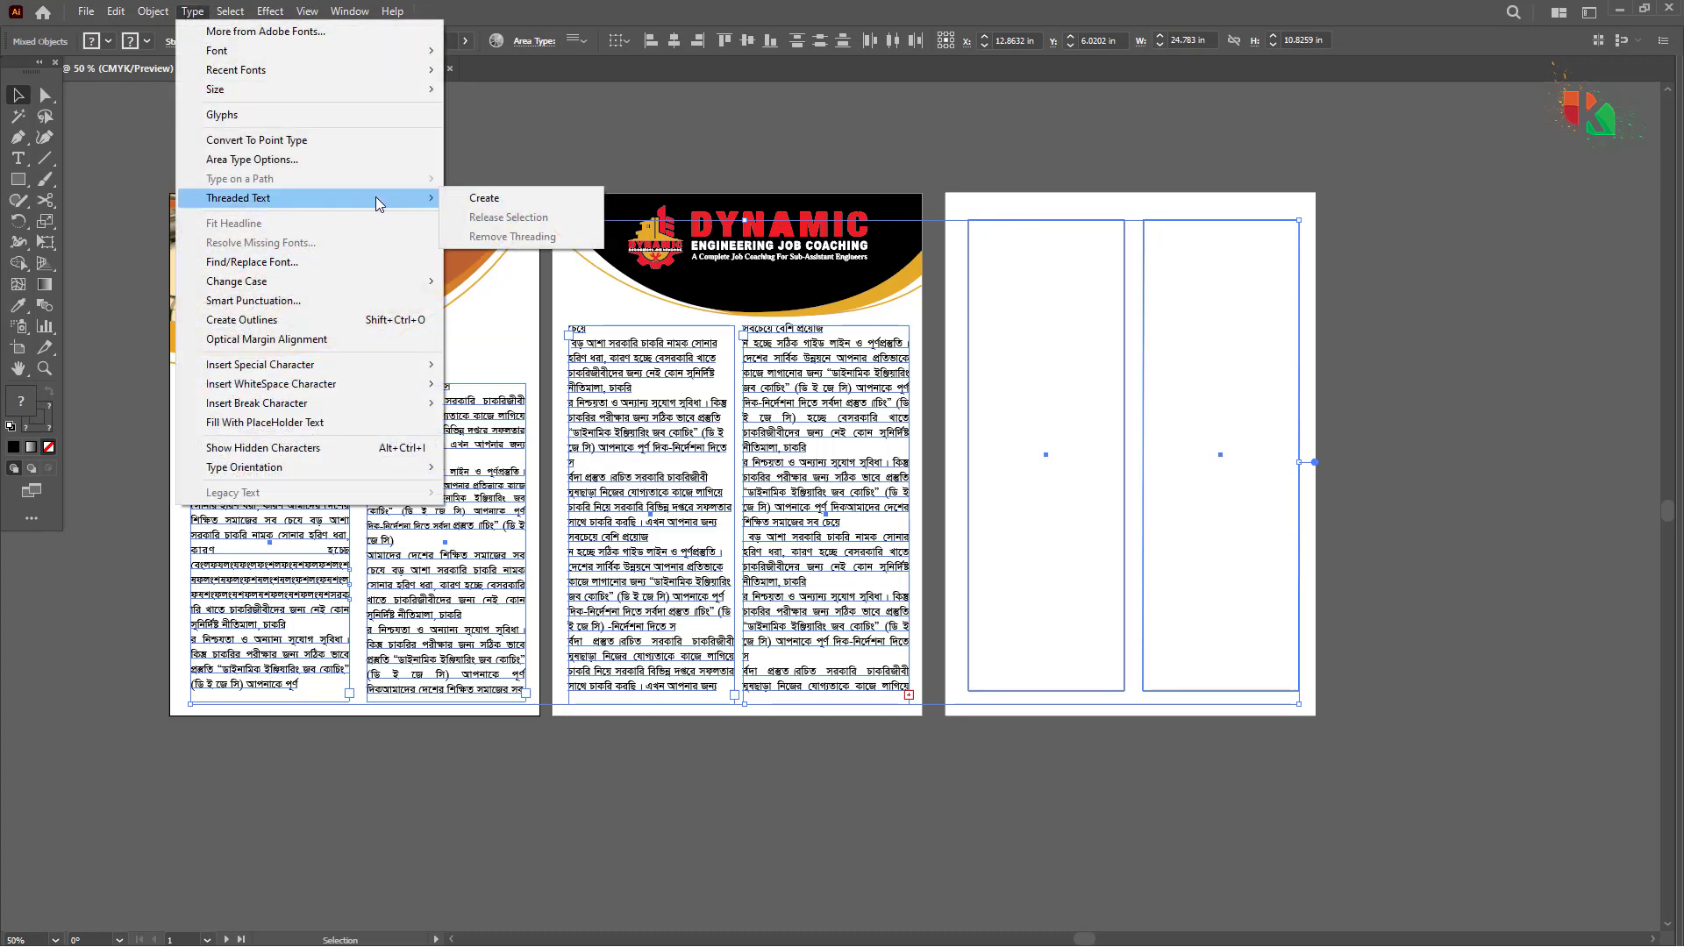
click(493, 204)
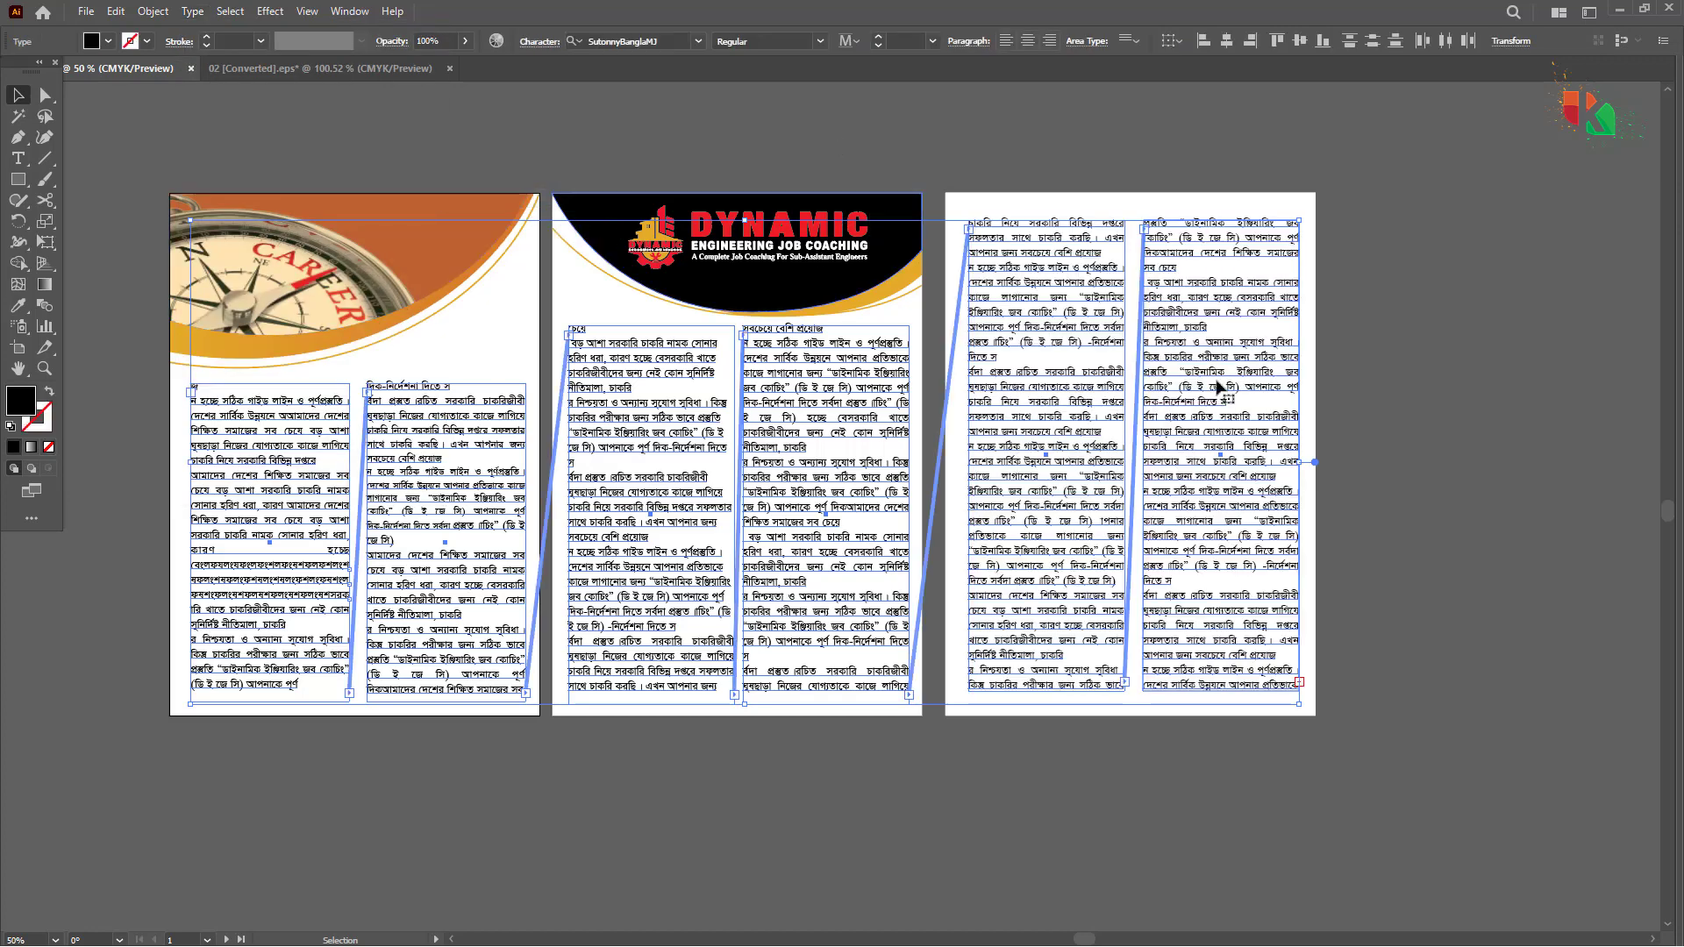
click(1377, 530)
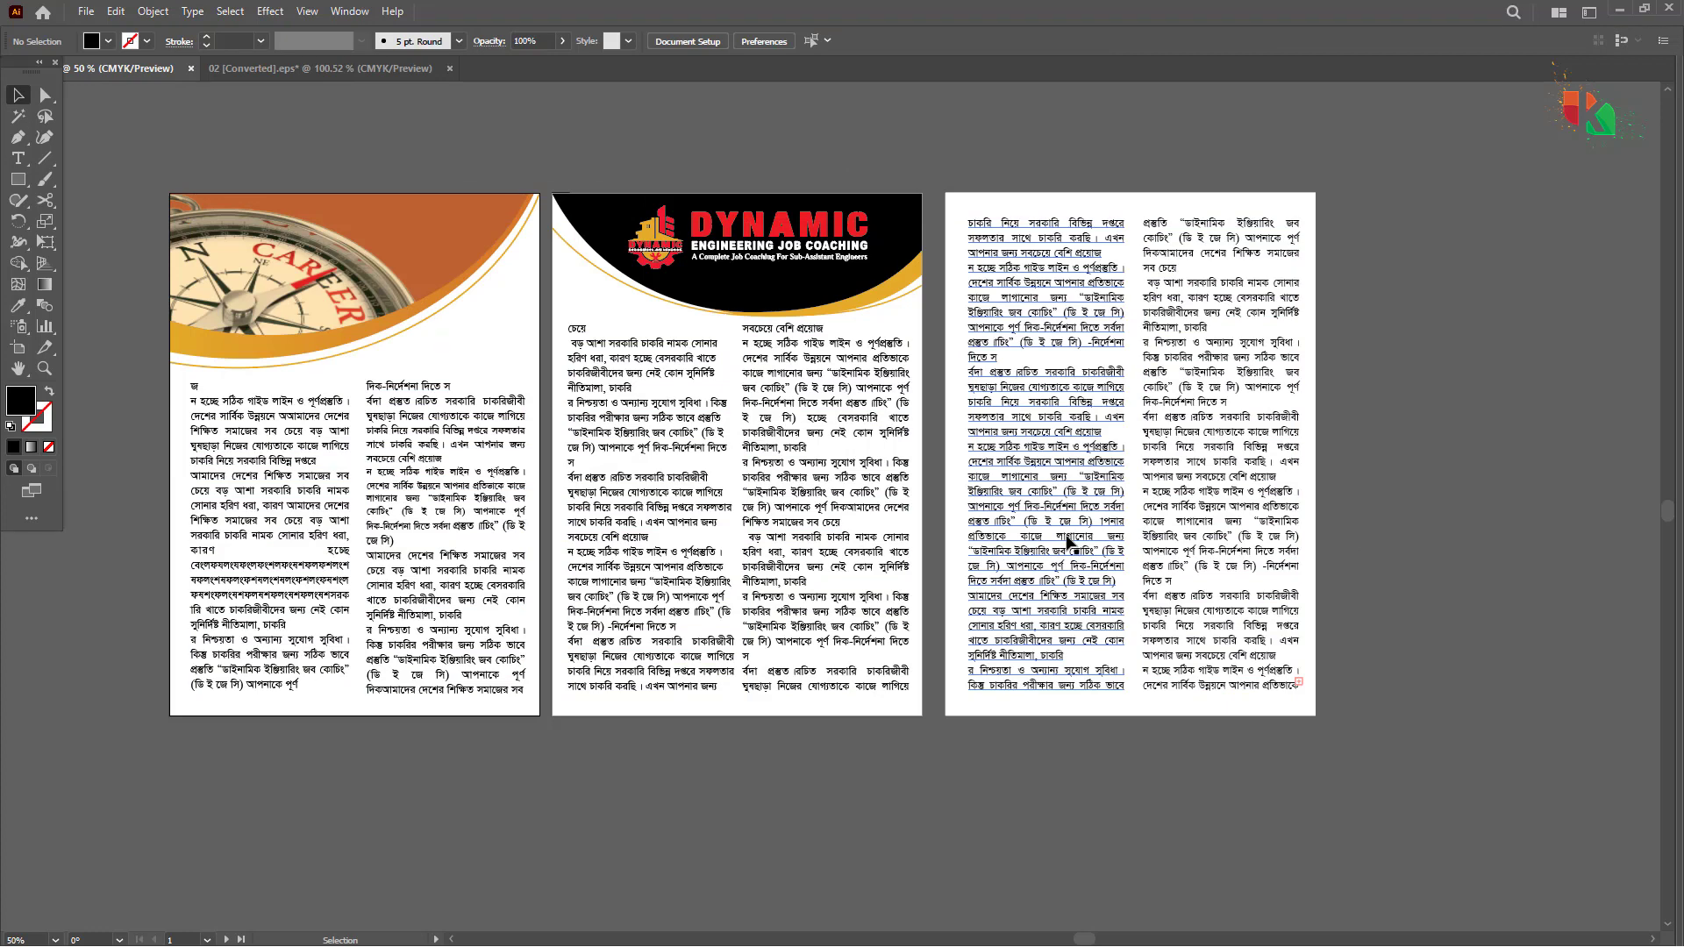
Step: Replace the paragraph starting "ন হচ্ছে সঠিক গাইড লাইন" in the first page's left column with random Bangla characters, and erase most of them
key(t)
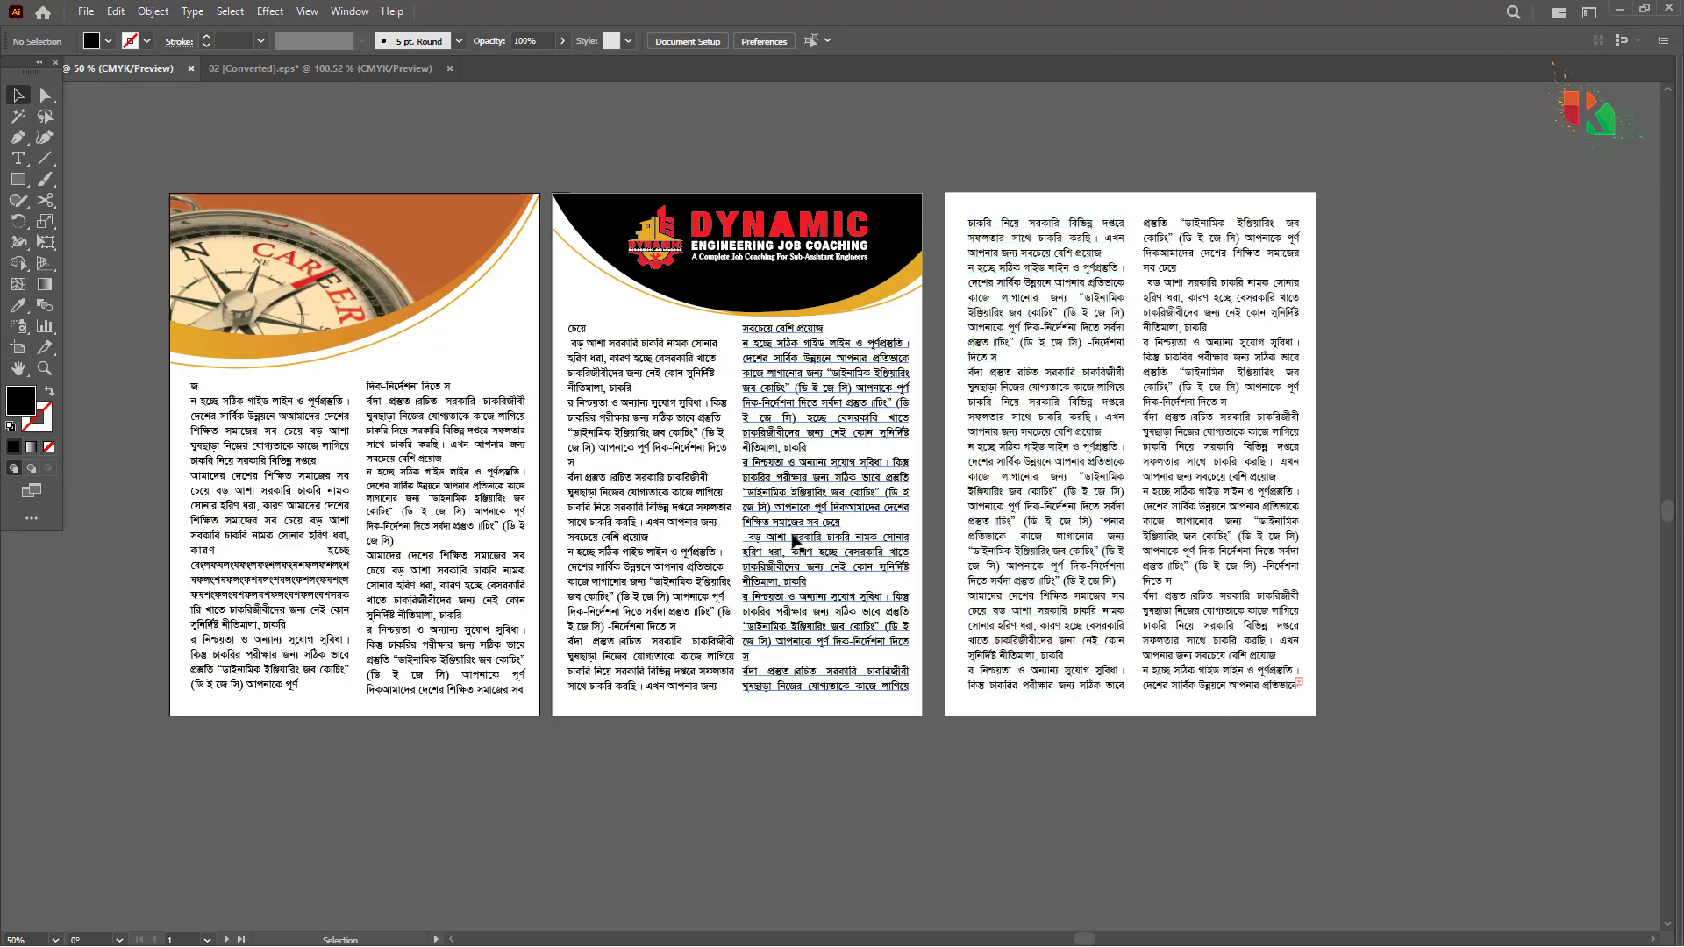
click(233, 439)
triple_click(250, 437)
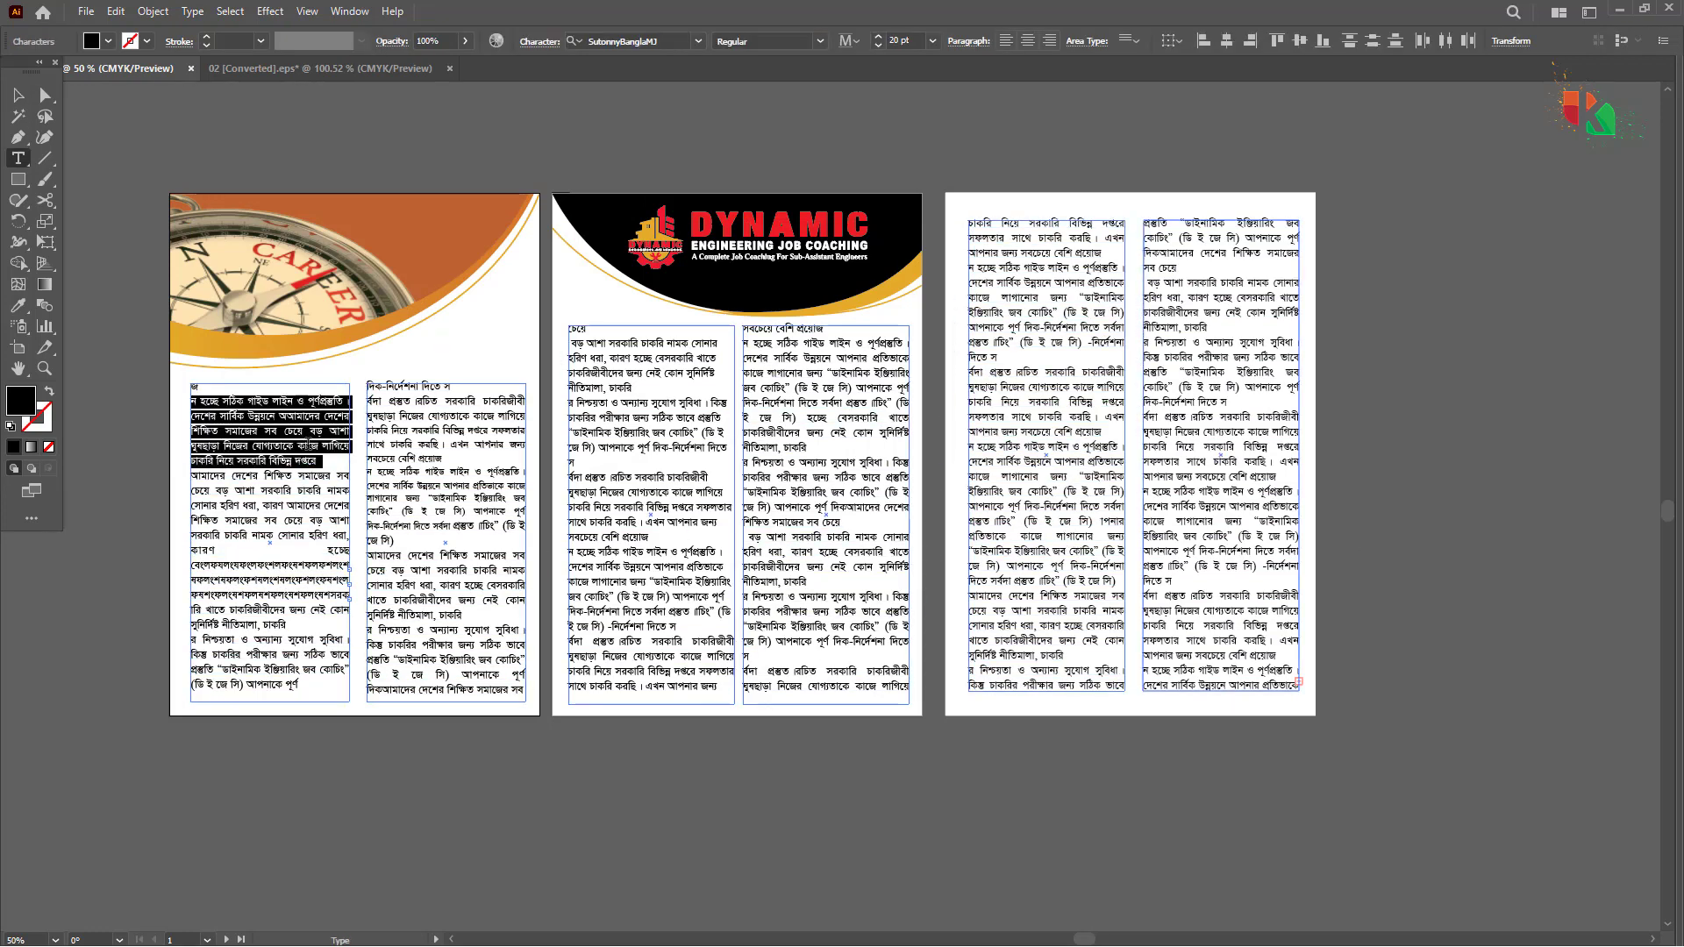
text(ংফহলংফলংশষফযলষ)
key(BackSpace)
key(BackSpace)
key(BackSpace)
key(BackSpace)
key(BackSpace)
key(BackSpace)
key(BackSpace)
key(BackSpace)
key(BackSpace)
key(BackSpace)
key(BackSpace)
key(BackSpace)
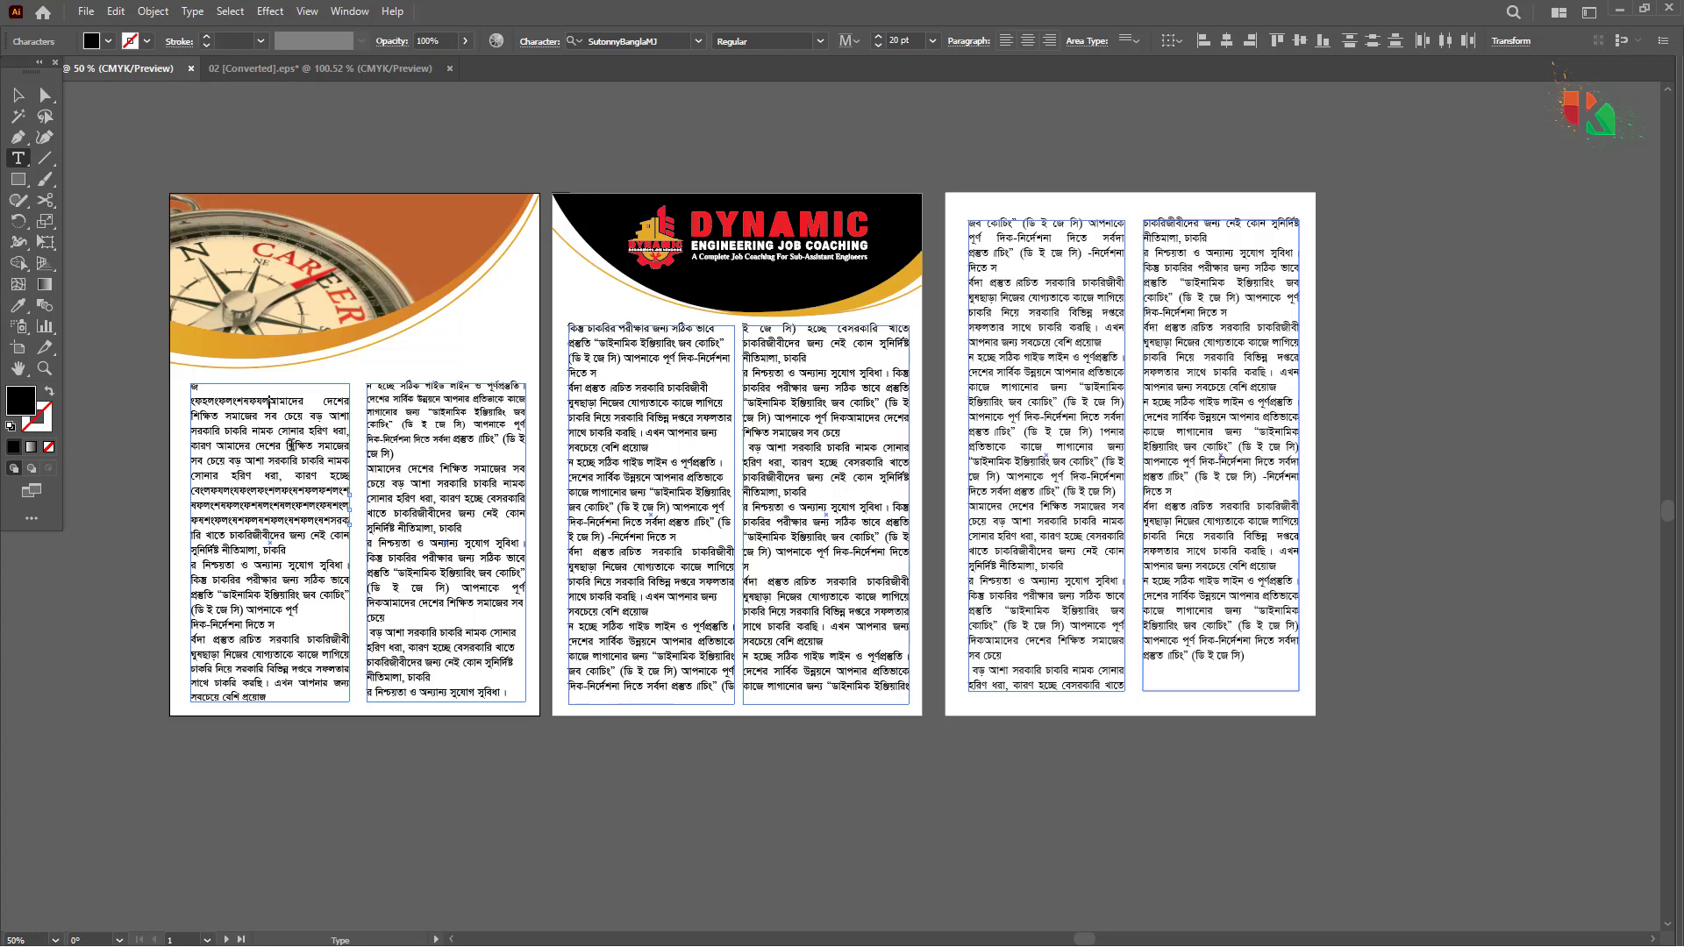
Step: Delete the opening lines of the first page's left column, and insert random Bangla filler characters beside "ইঞ্জিনিয়ারিং জব কোচিং" in that column
drag(263, 463, 39, 368)
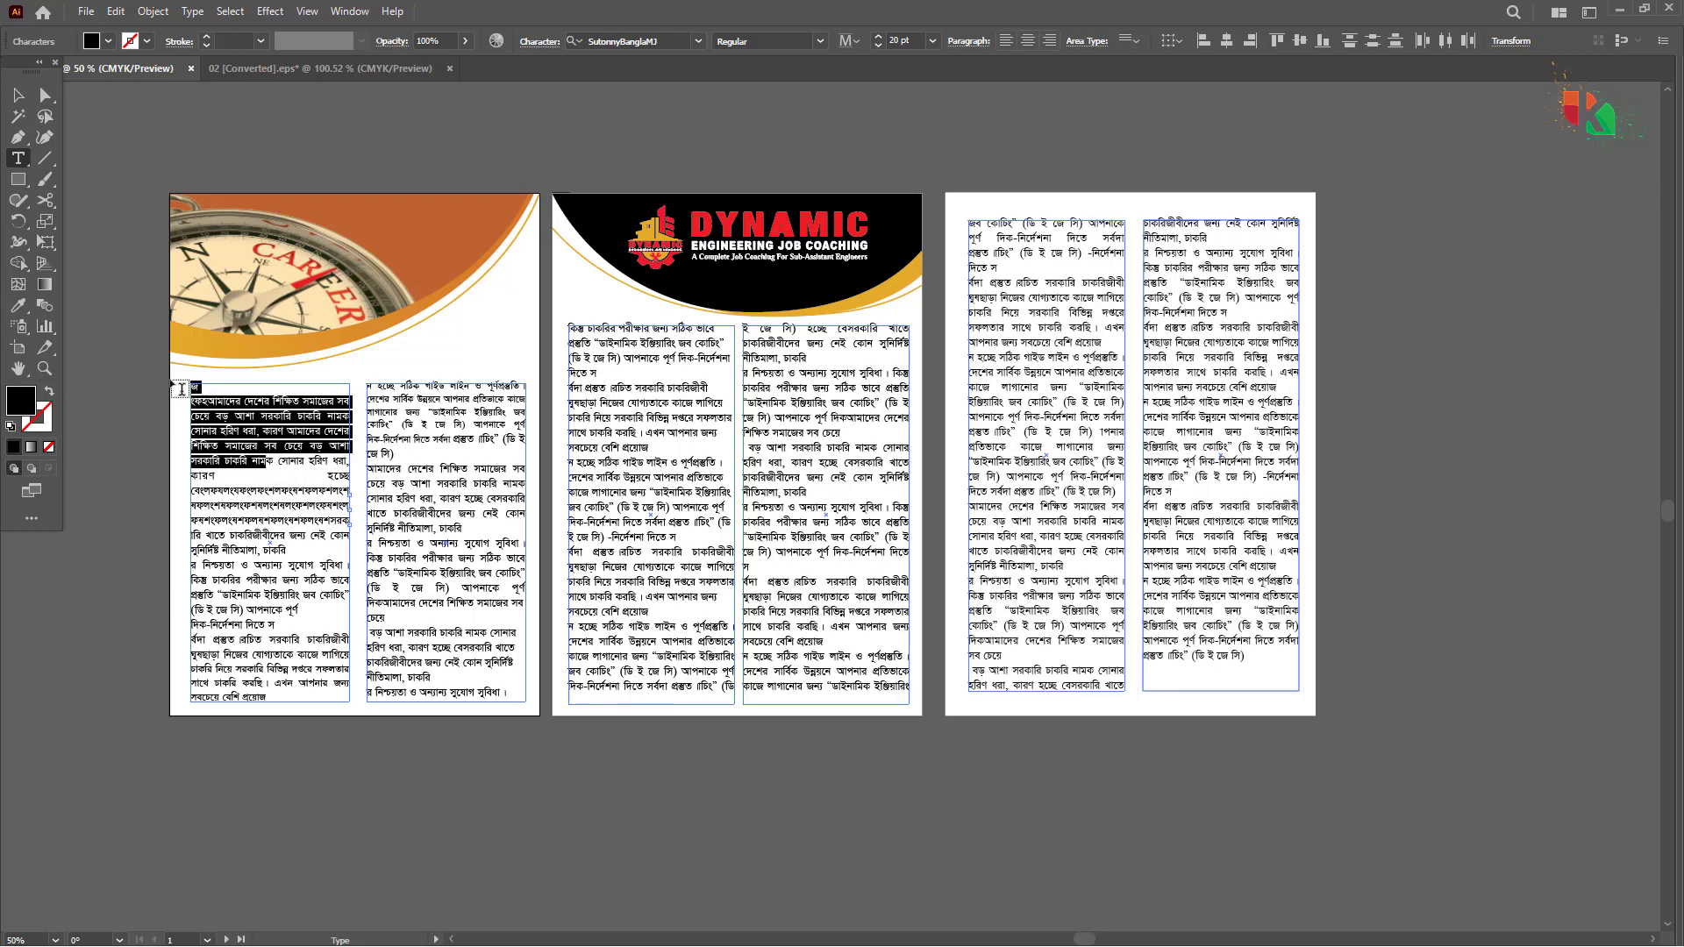
key(BackSpace)
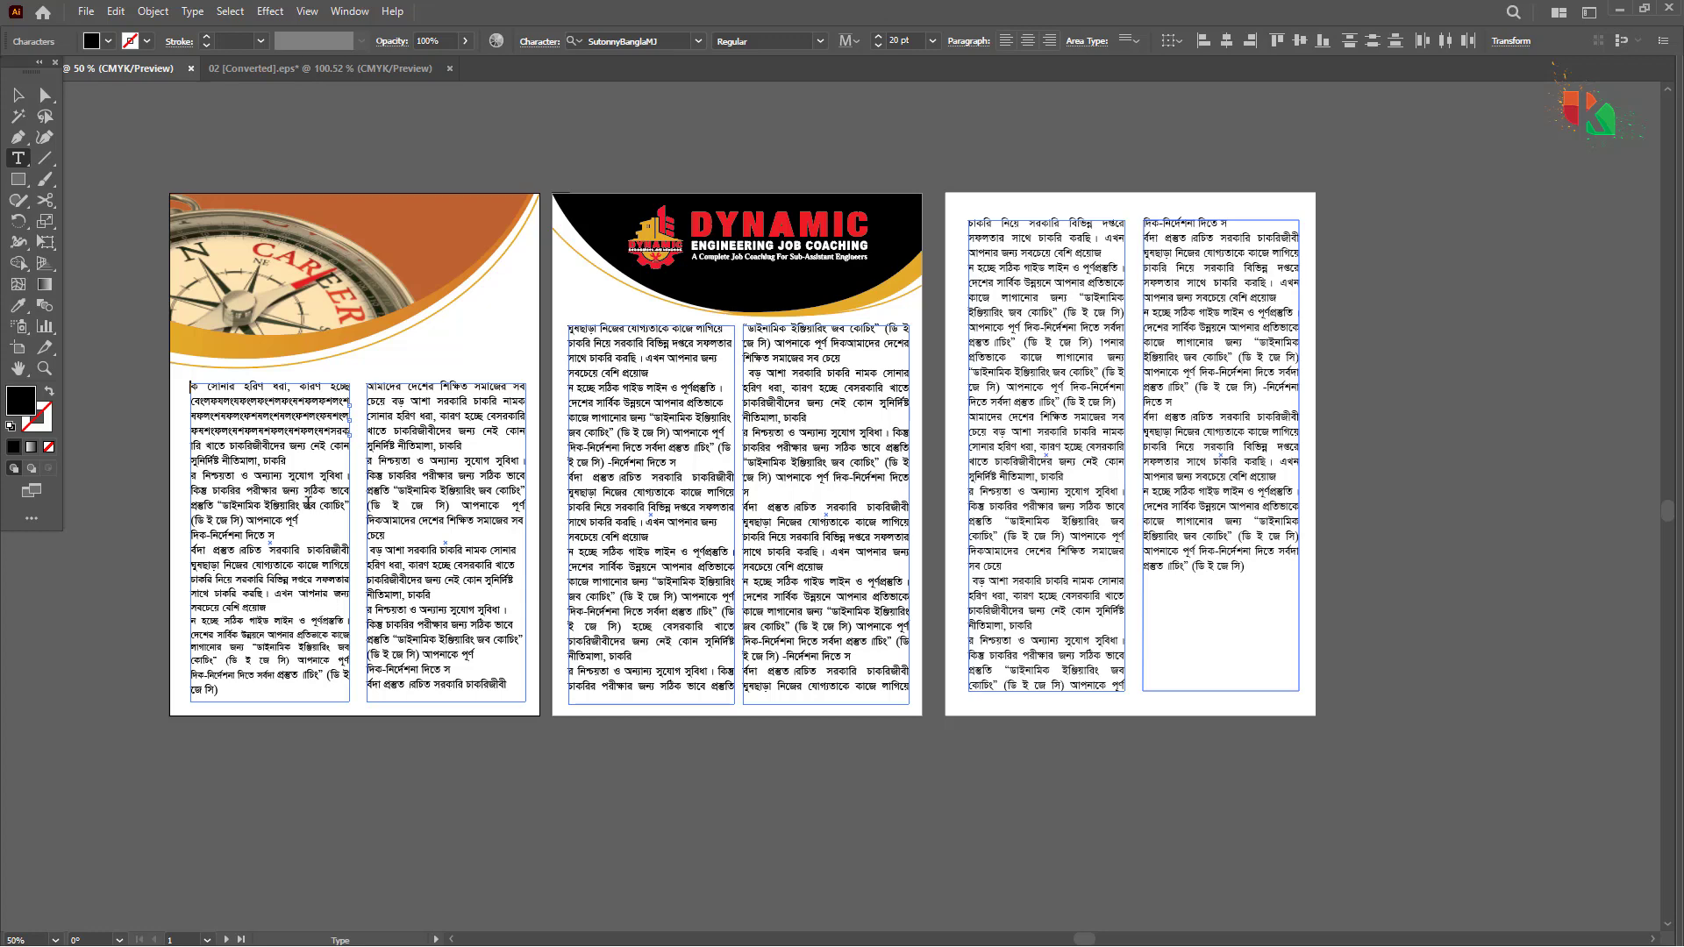
text(ফংফংলংফংলংশফলংশফলং)
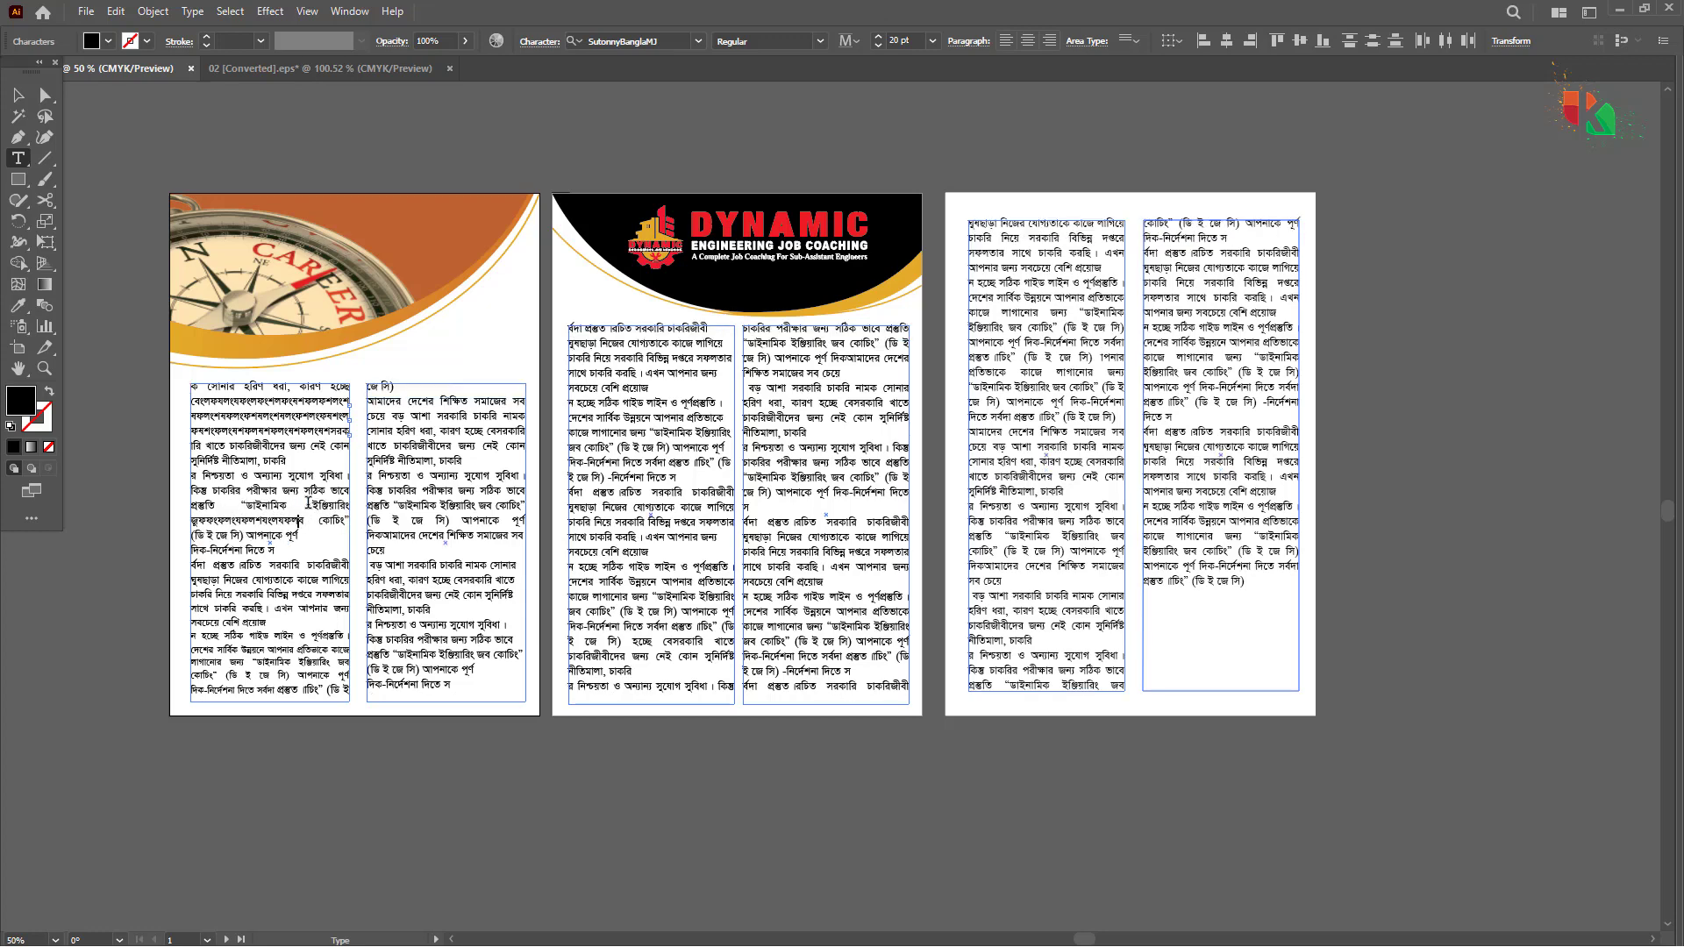
text(ফংলংফংফংফংফংফংফলংফংফলং)
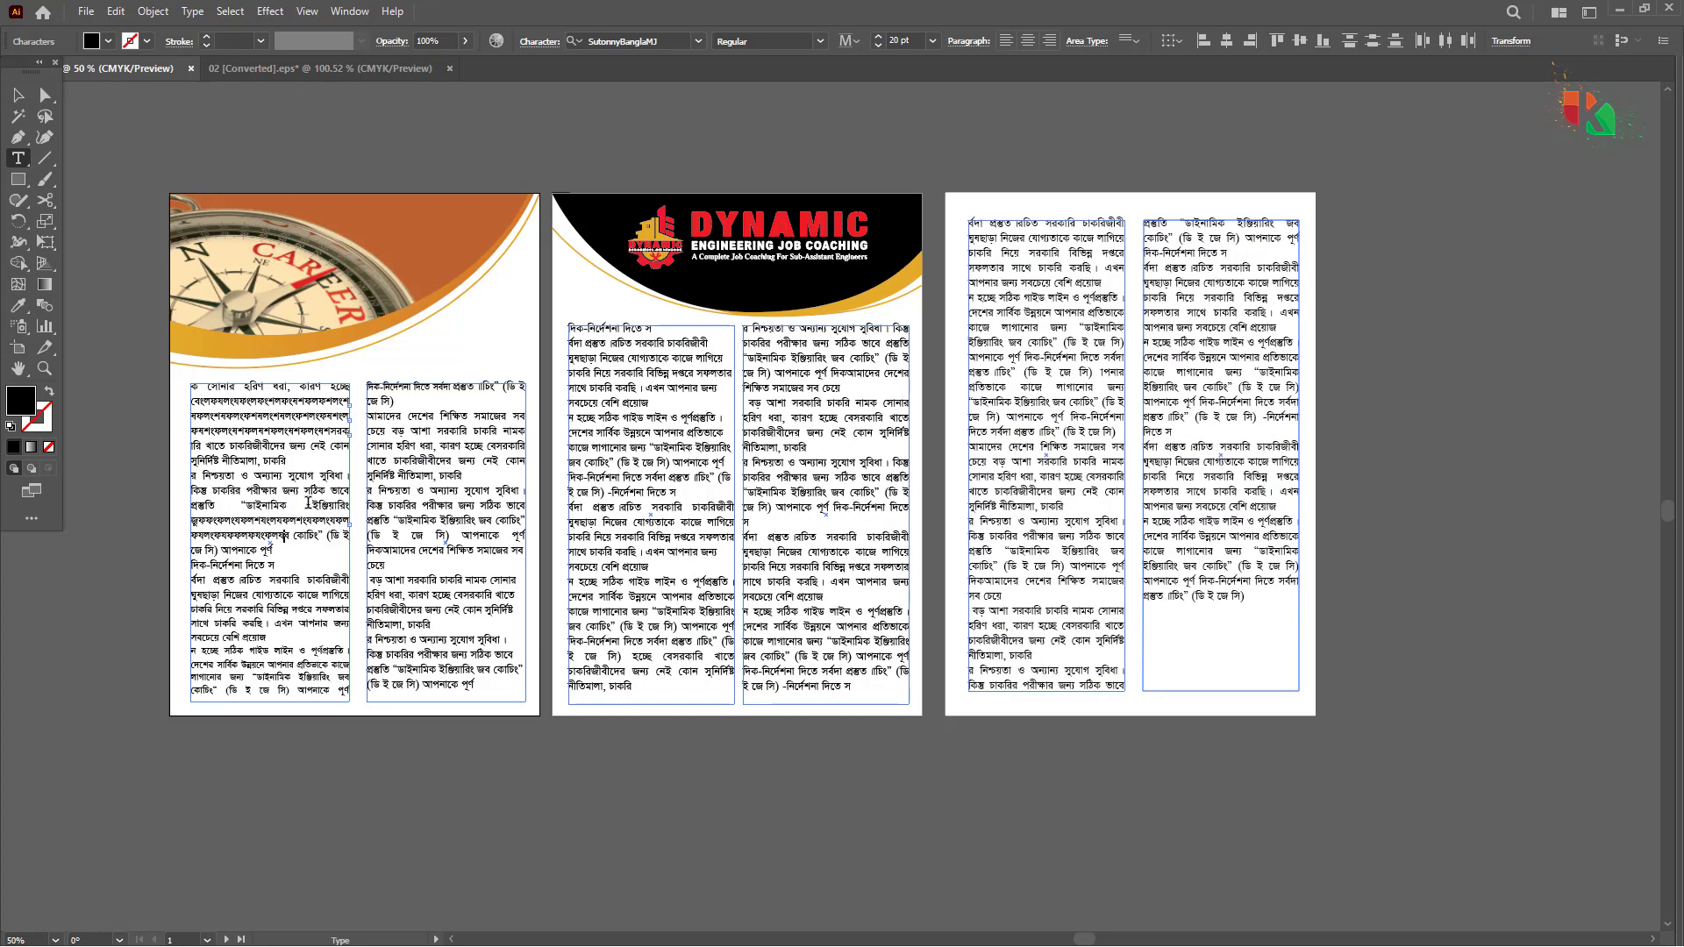
text(ফংফংফংফংফংফং)
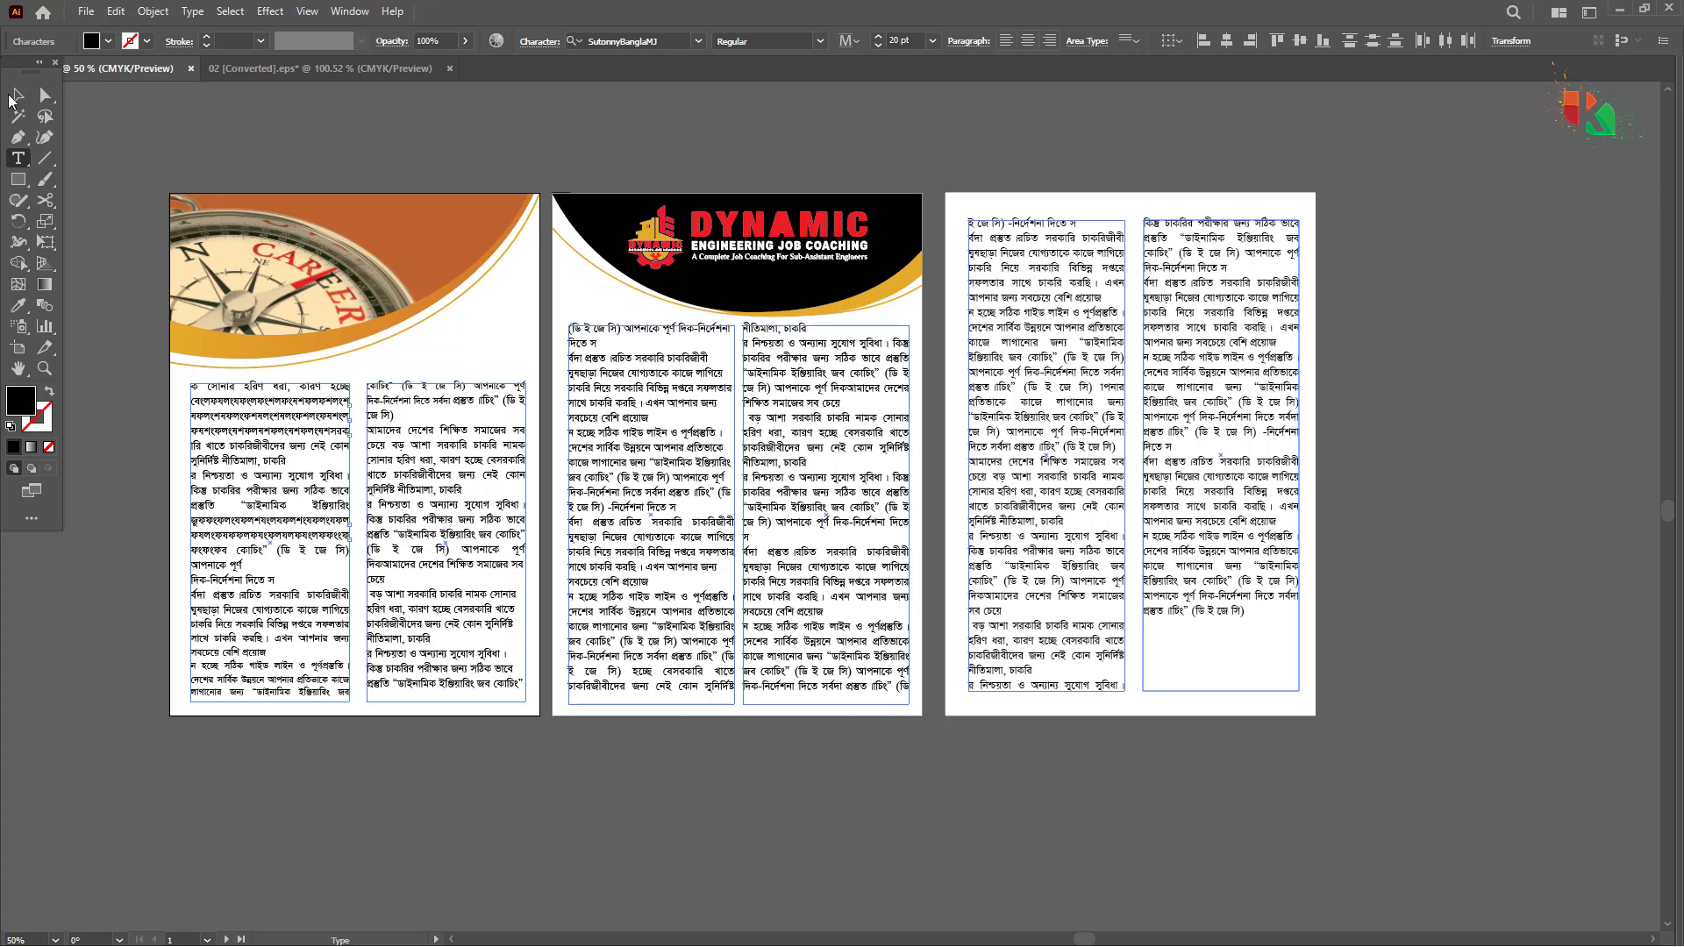
Step: Select all six threaded text columns and set their font size to 21 pt
key(Escape)
key(ctrl+t)
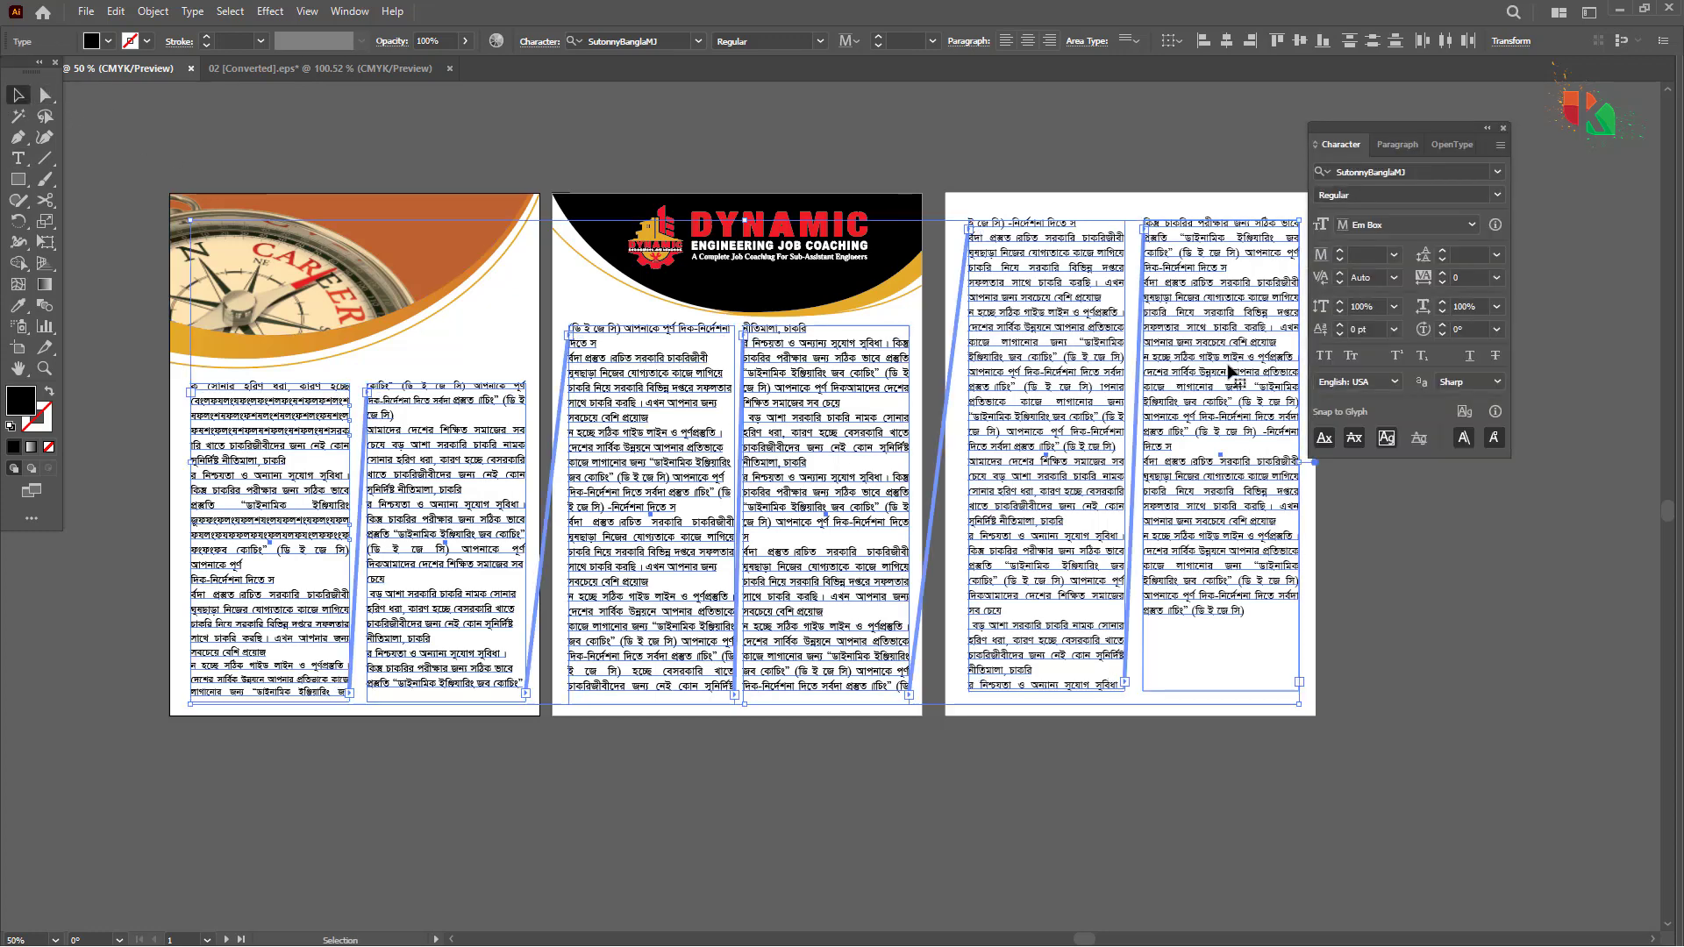
click(1340, 259)
click(1340, 259)
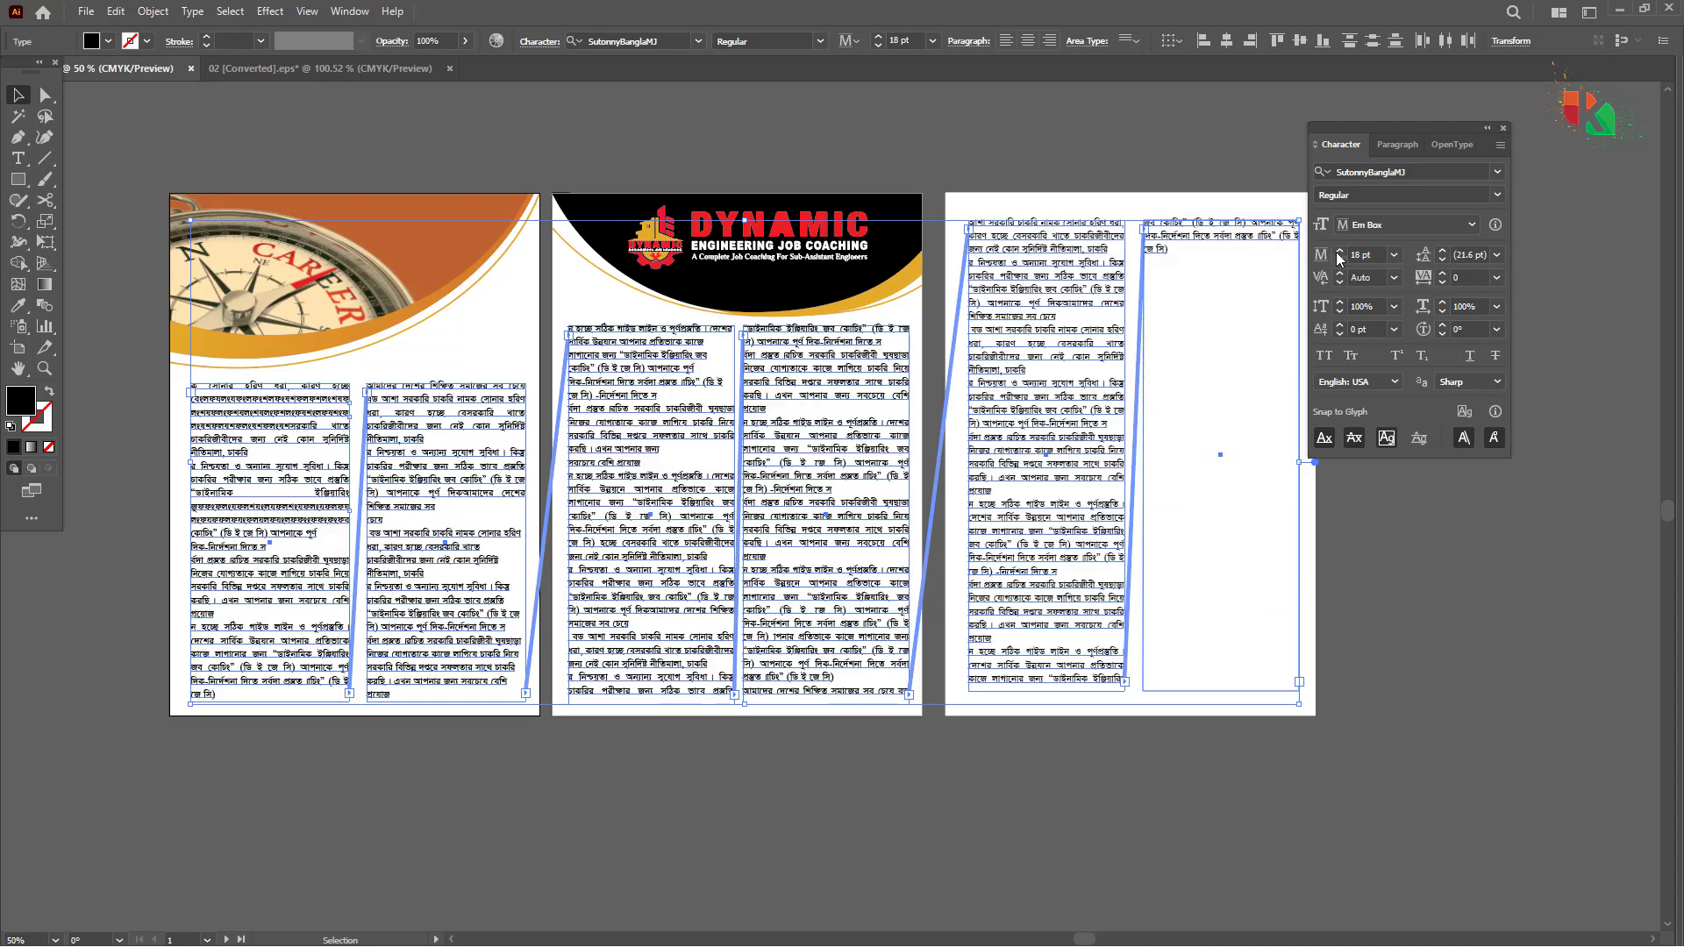
click(1339, 253)
click(1339, 252)
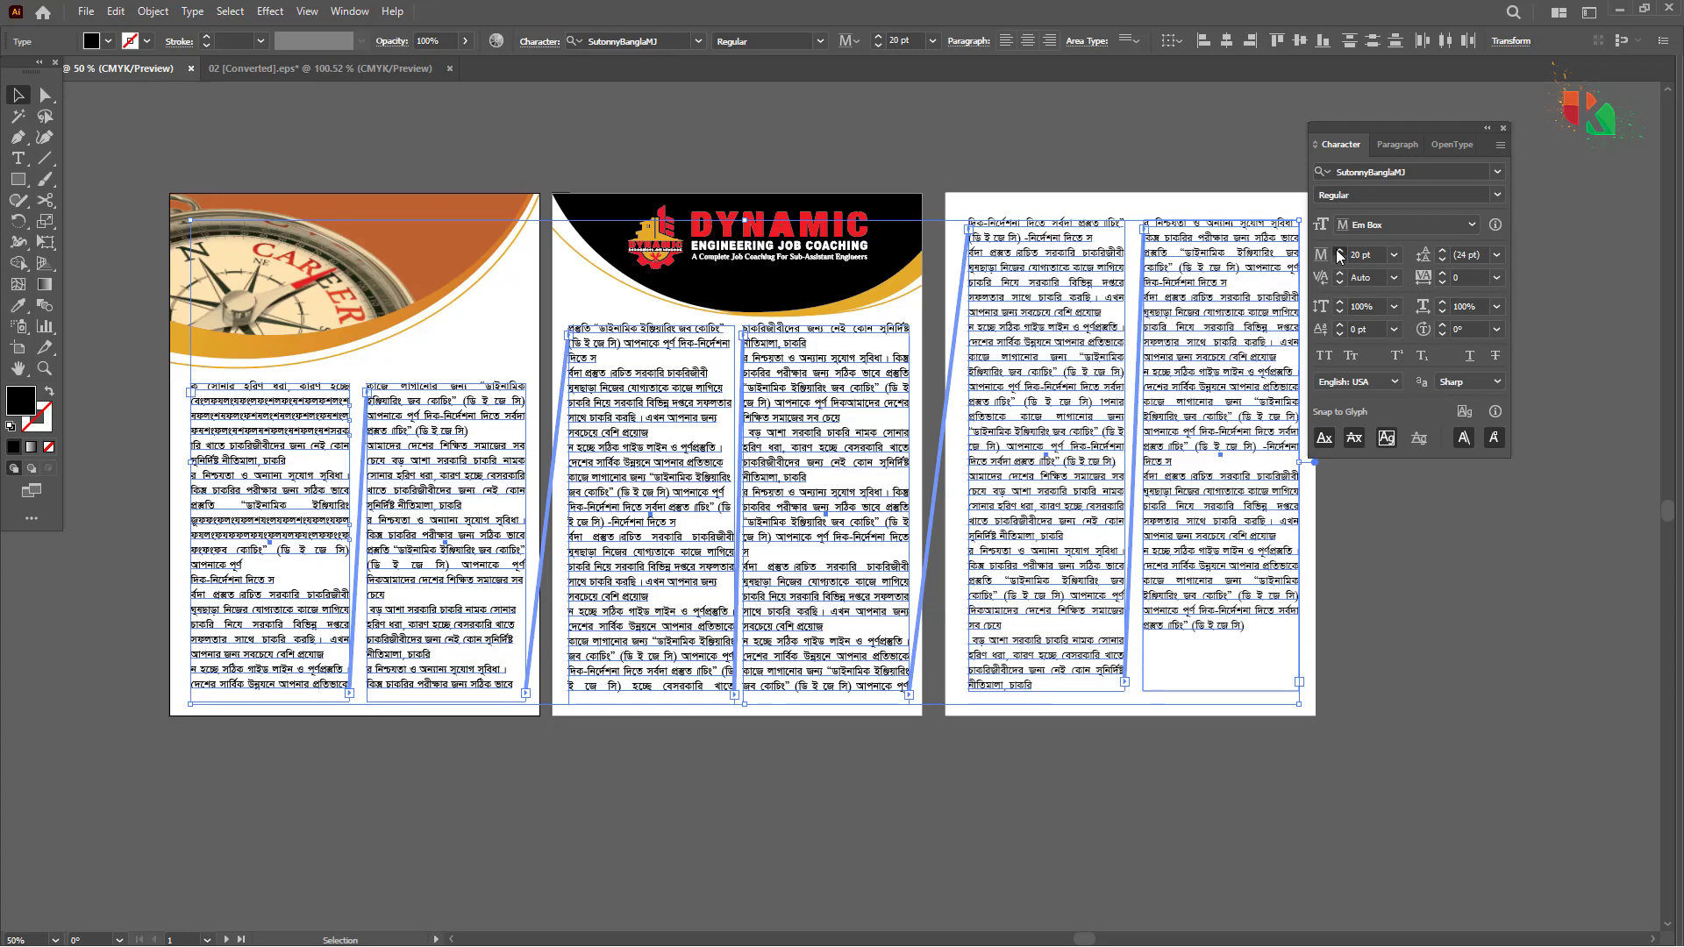
click(1340, 253)
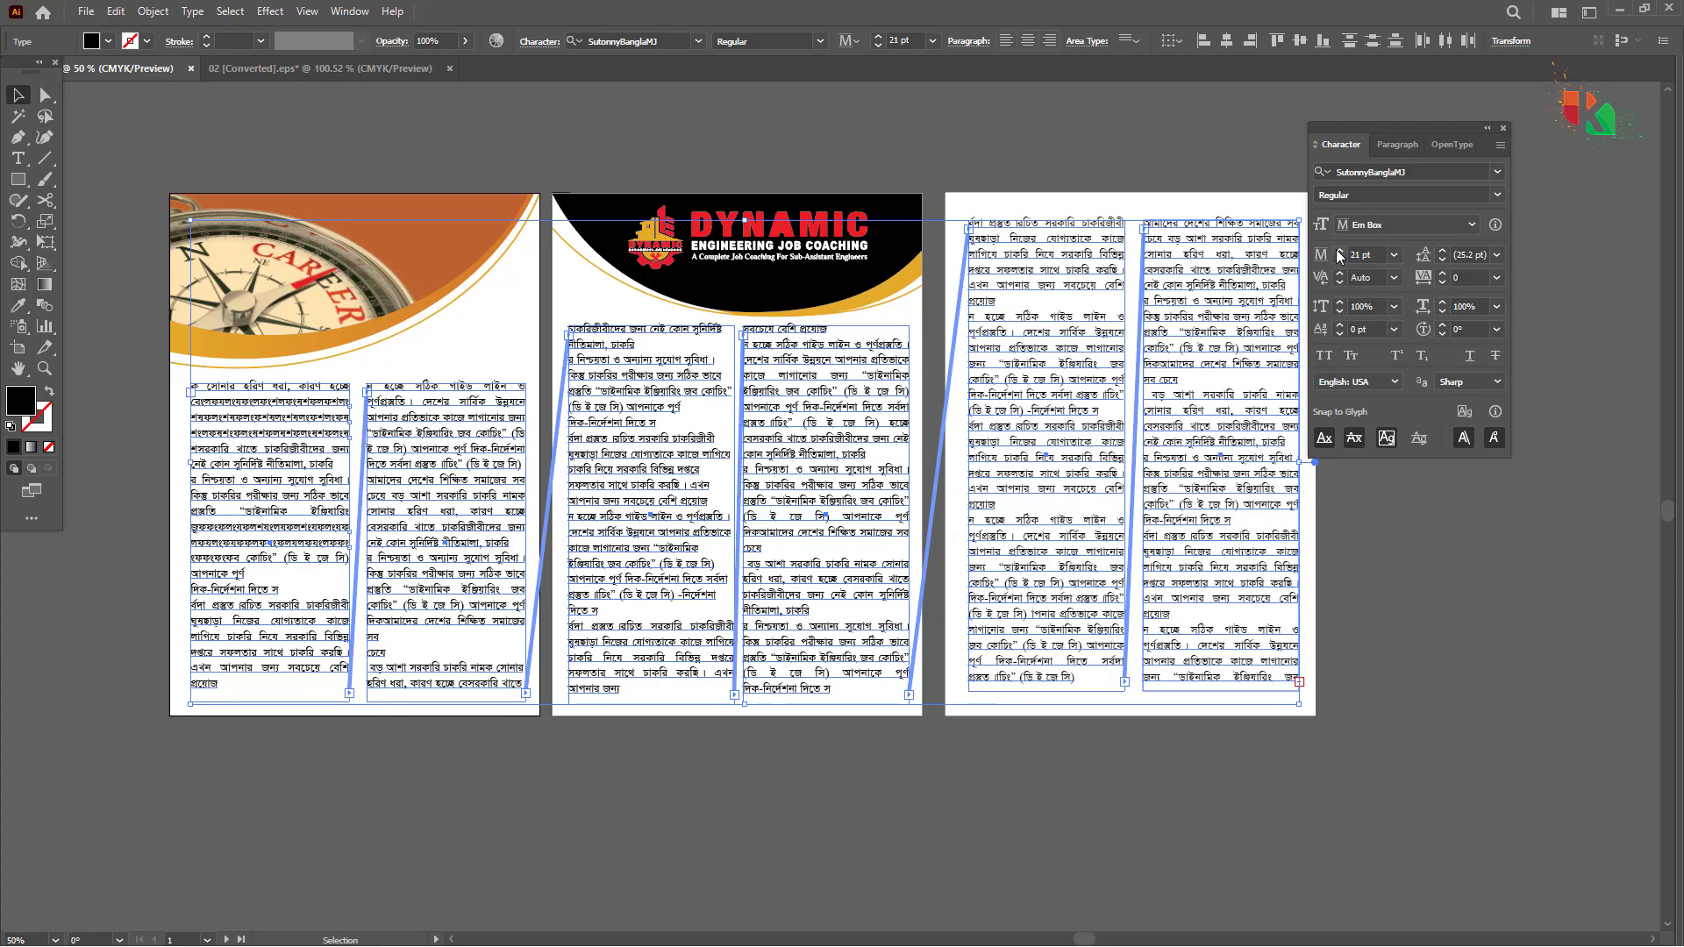
Step: Set the leading of the threaded text to 26 pt and deselect it
click(1443, 252)
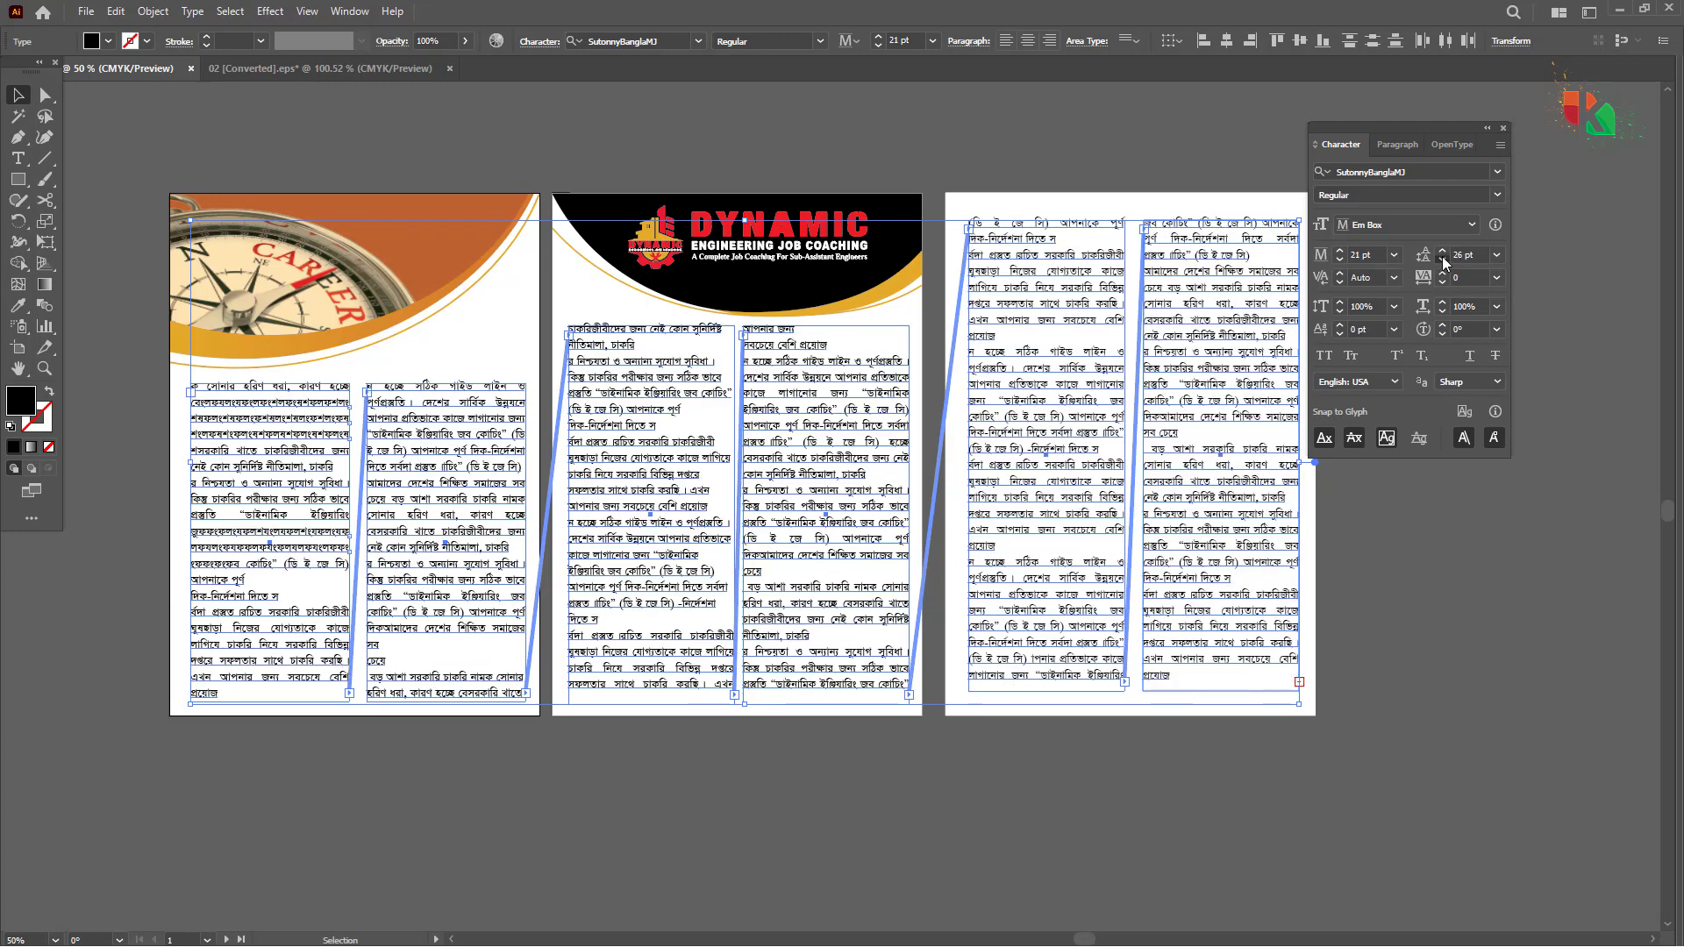
click(1442, 251)
click(1442, 251)
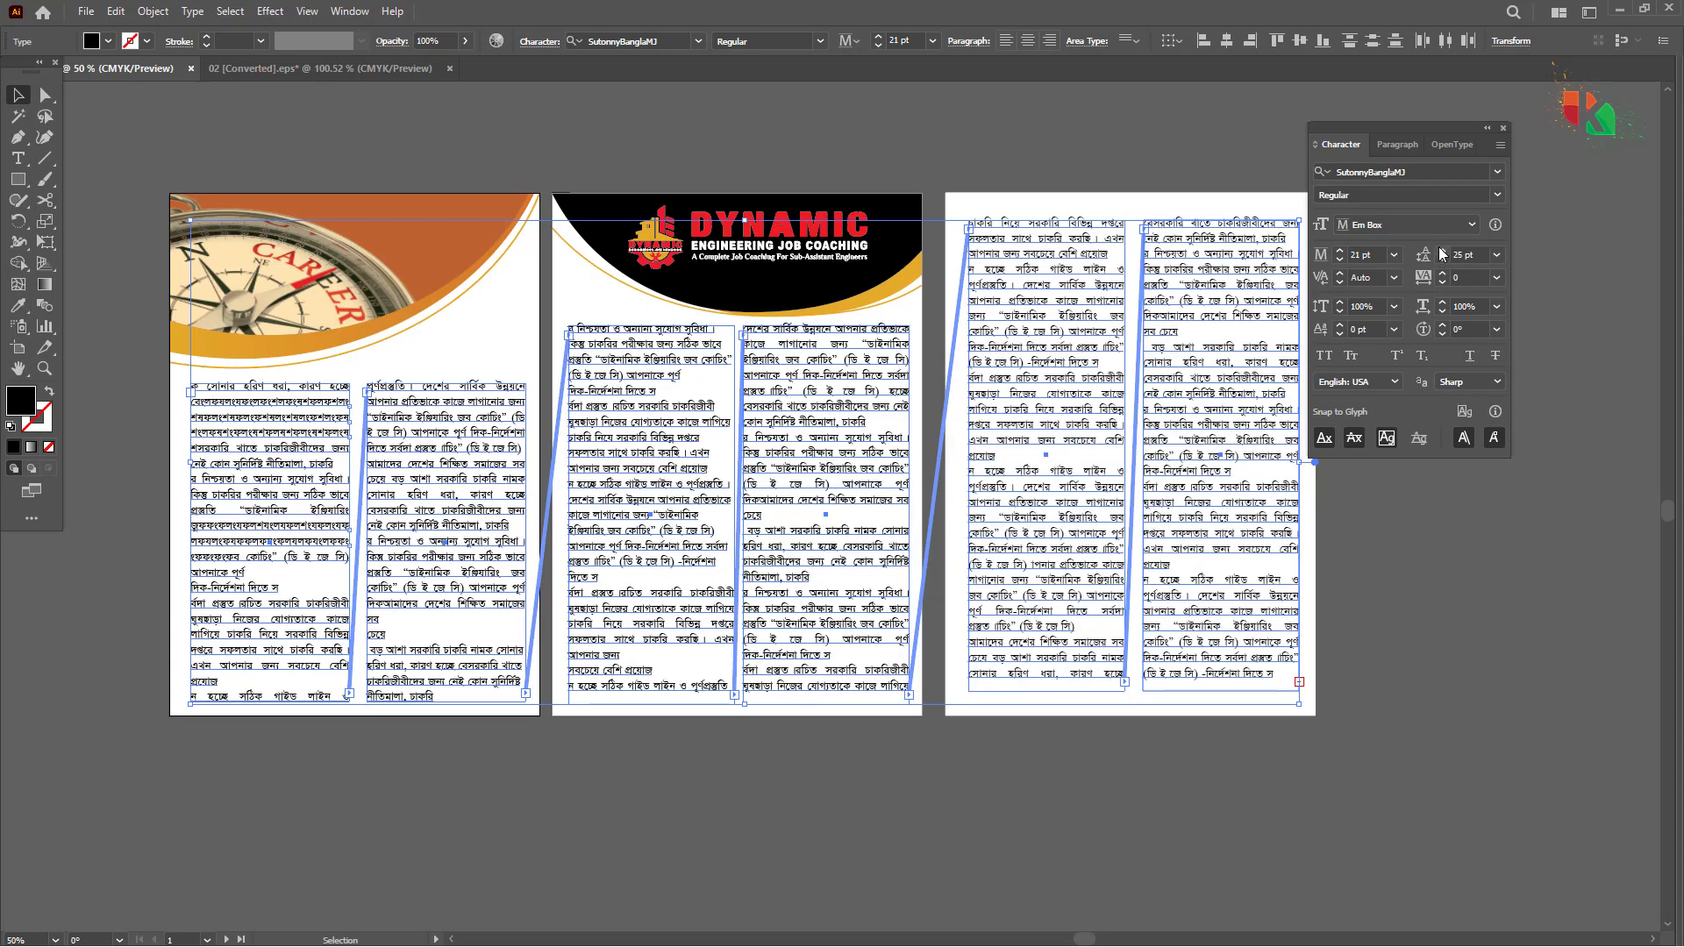
click(1435, 521)
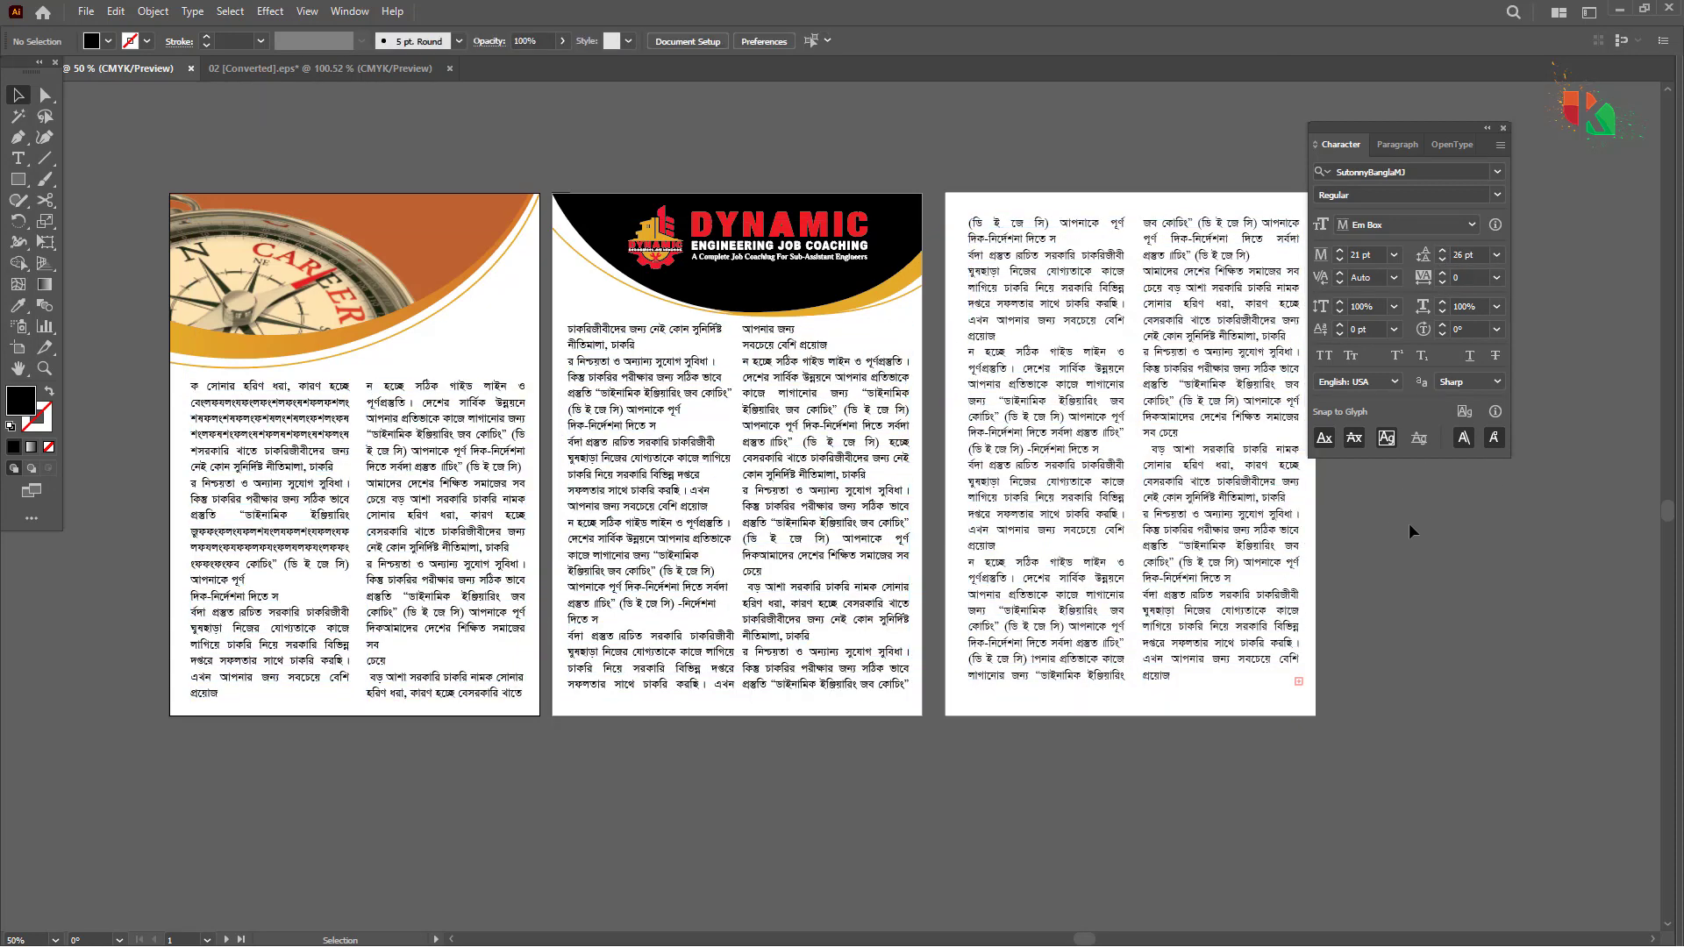
Step: Remove the threading from all six text columns across the three pages, keeping the text in each column
key(Tab)
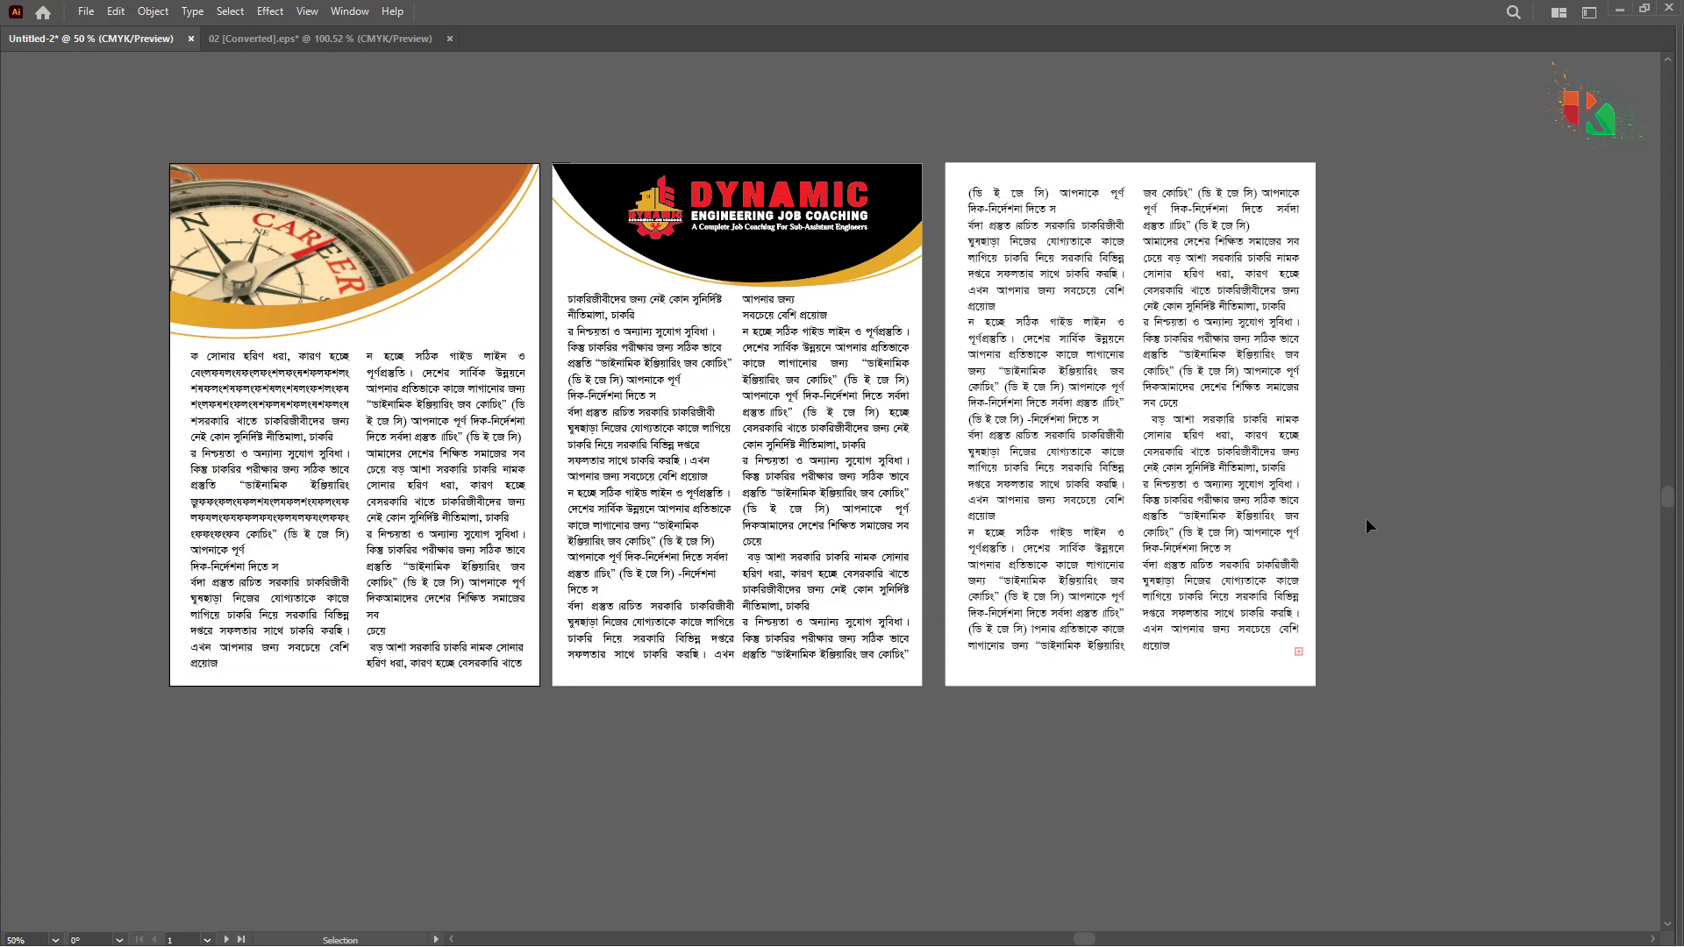
click(1222, 491)
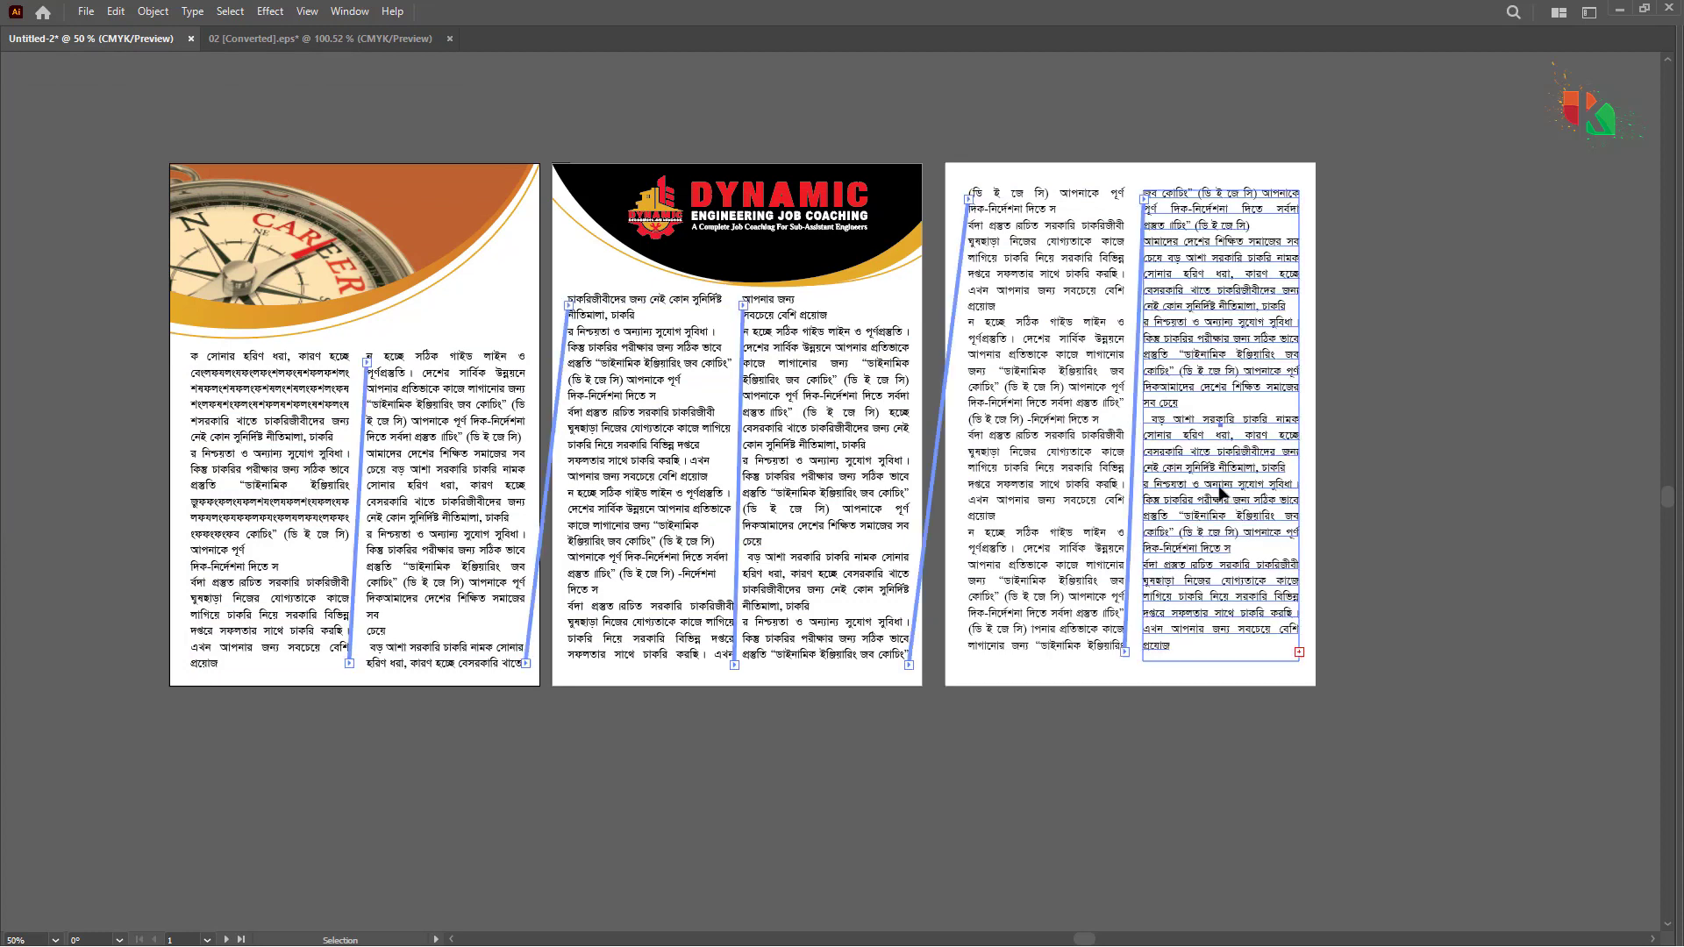
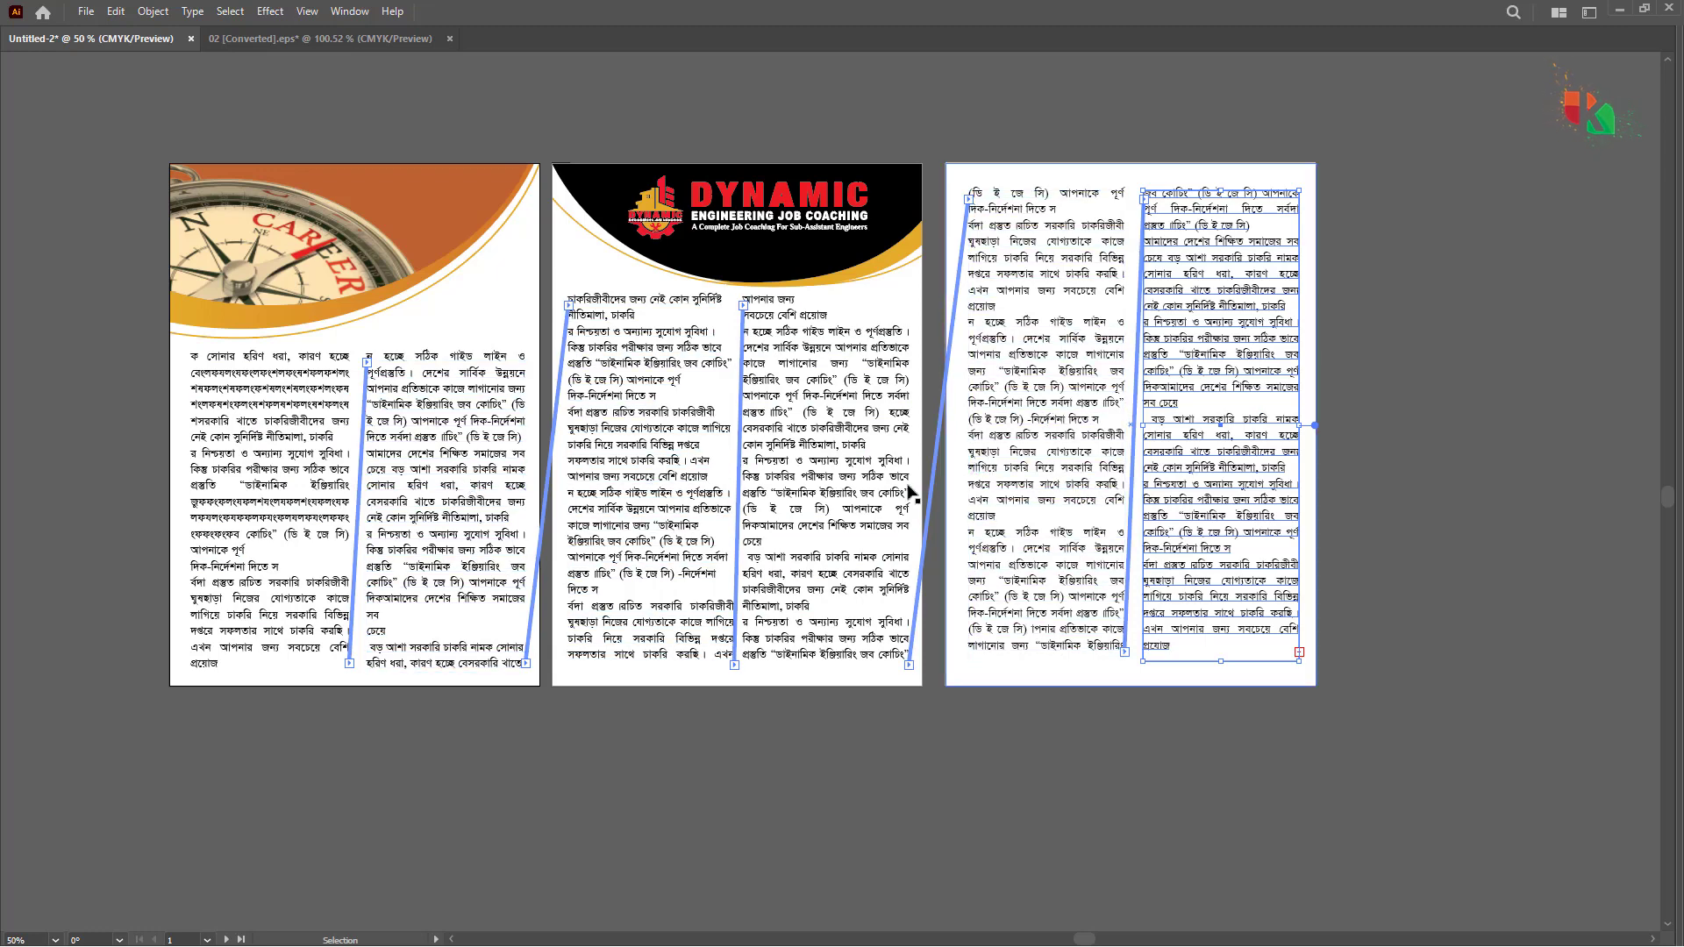
click(272, 469)
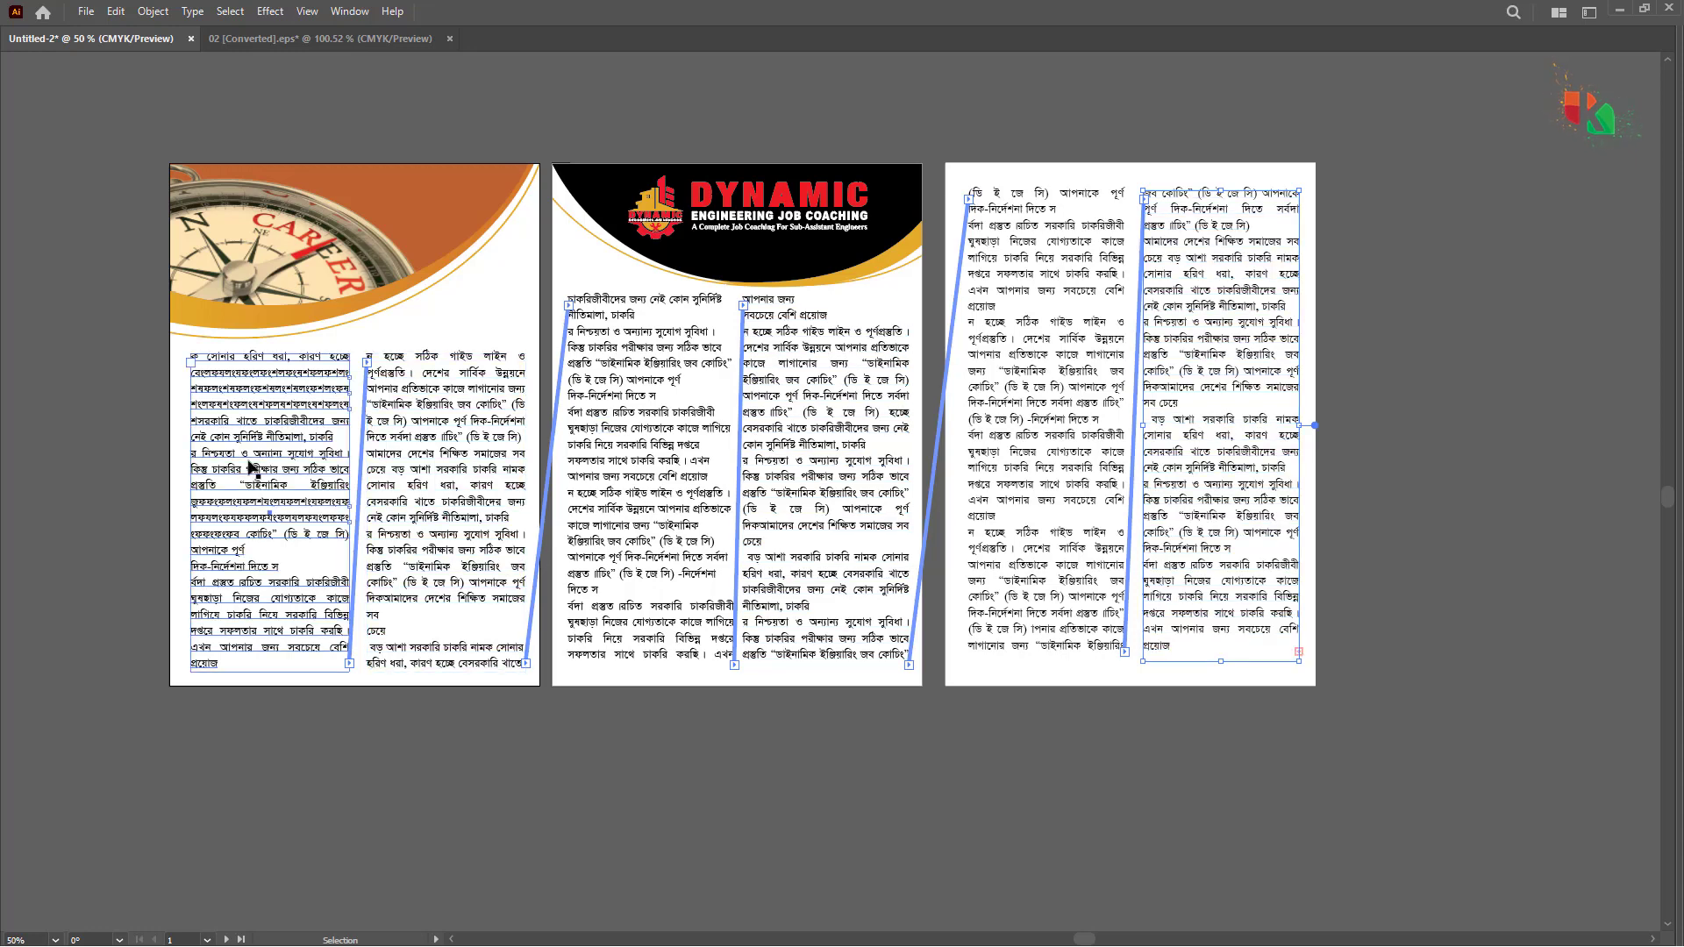
shift+click(421, 461)
shift+click(649, 436)
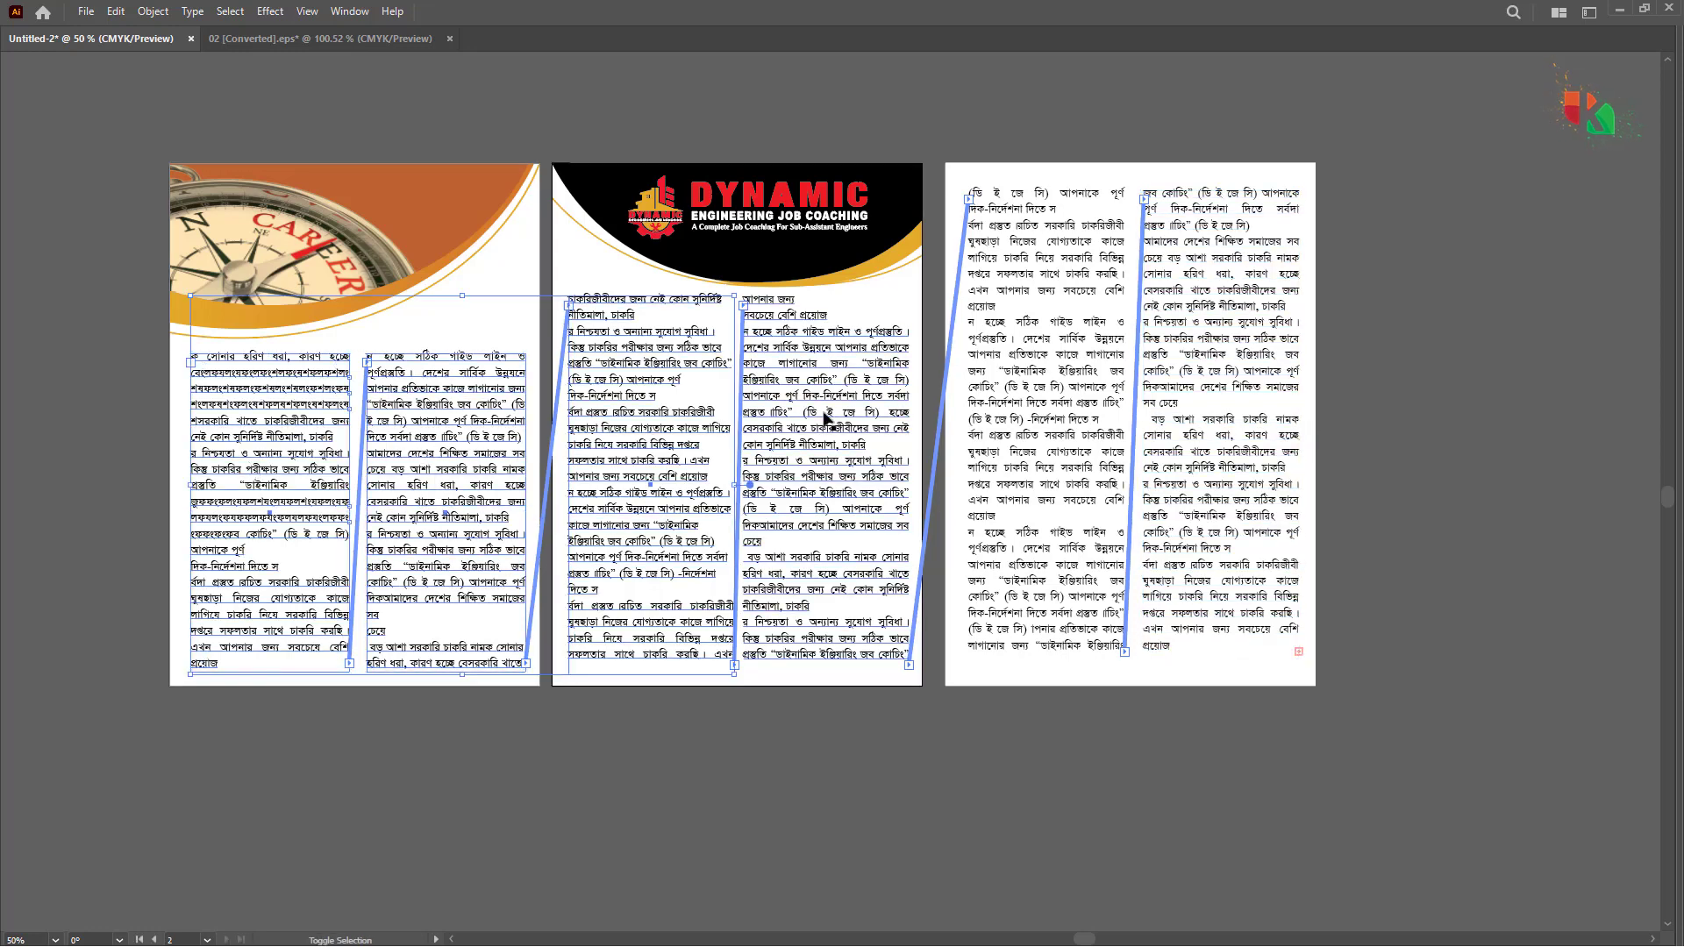
shift+click(828, 421)
shift+click(1045, 395)
shift+click(1211, 395)
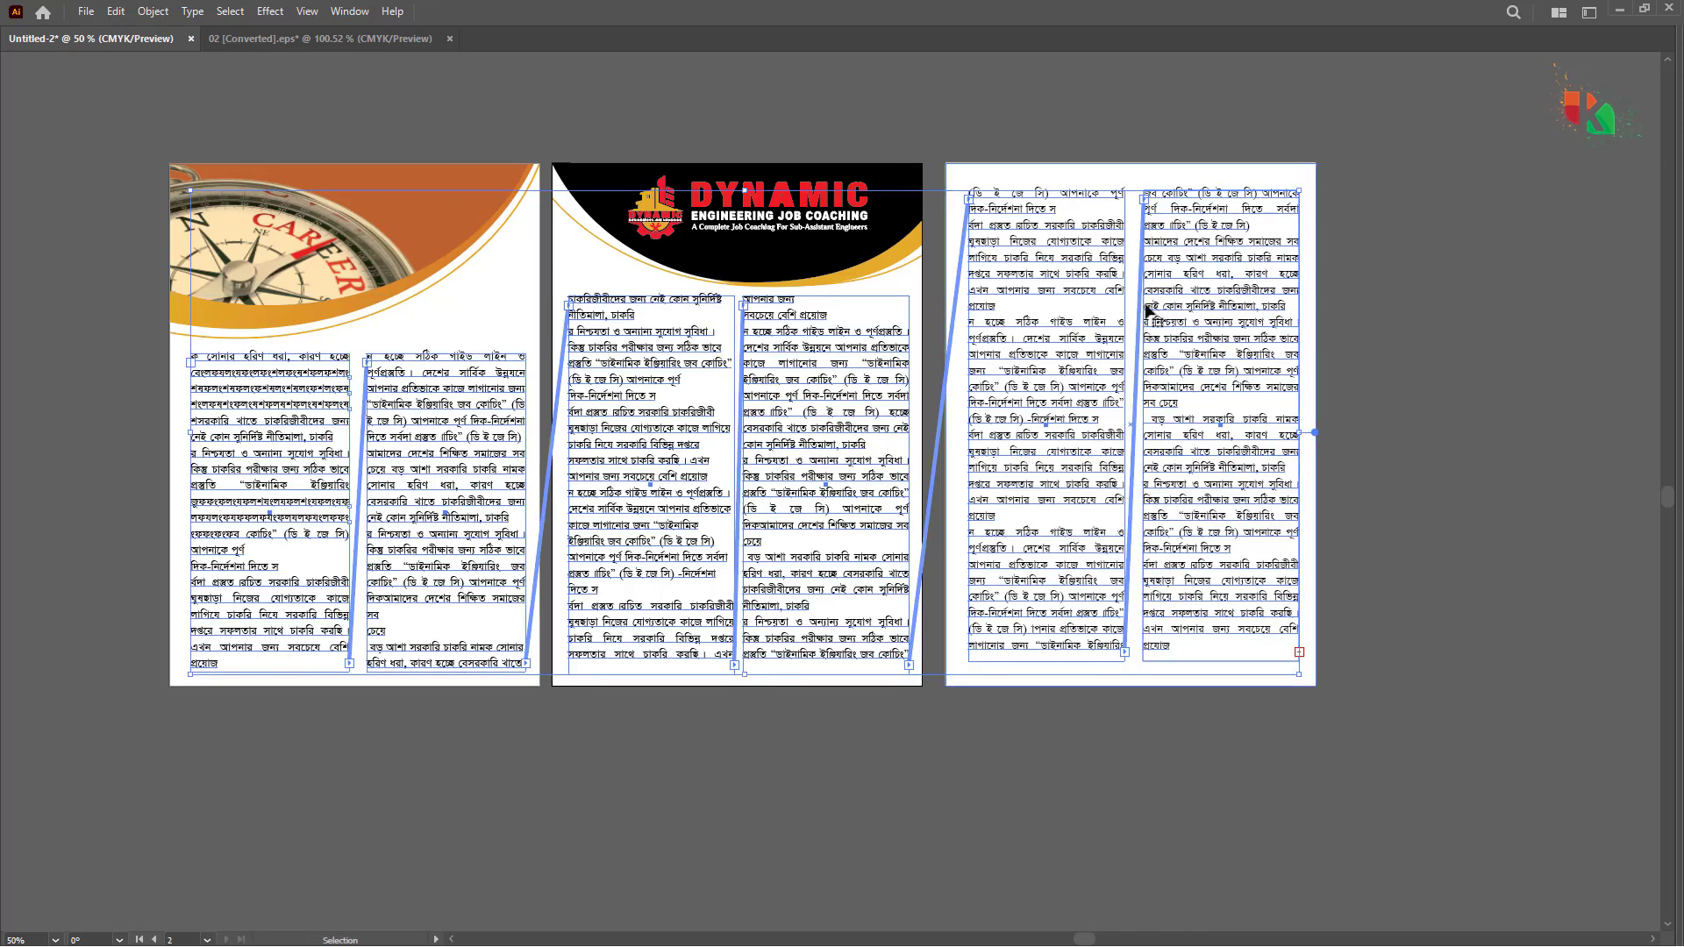
click(187, 11)
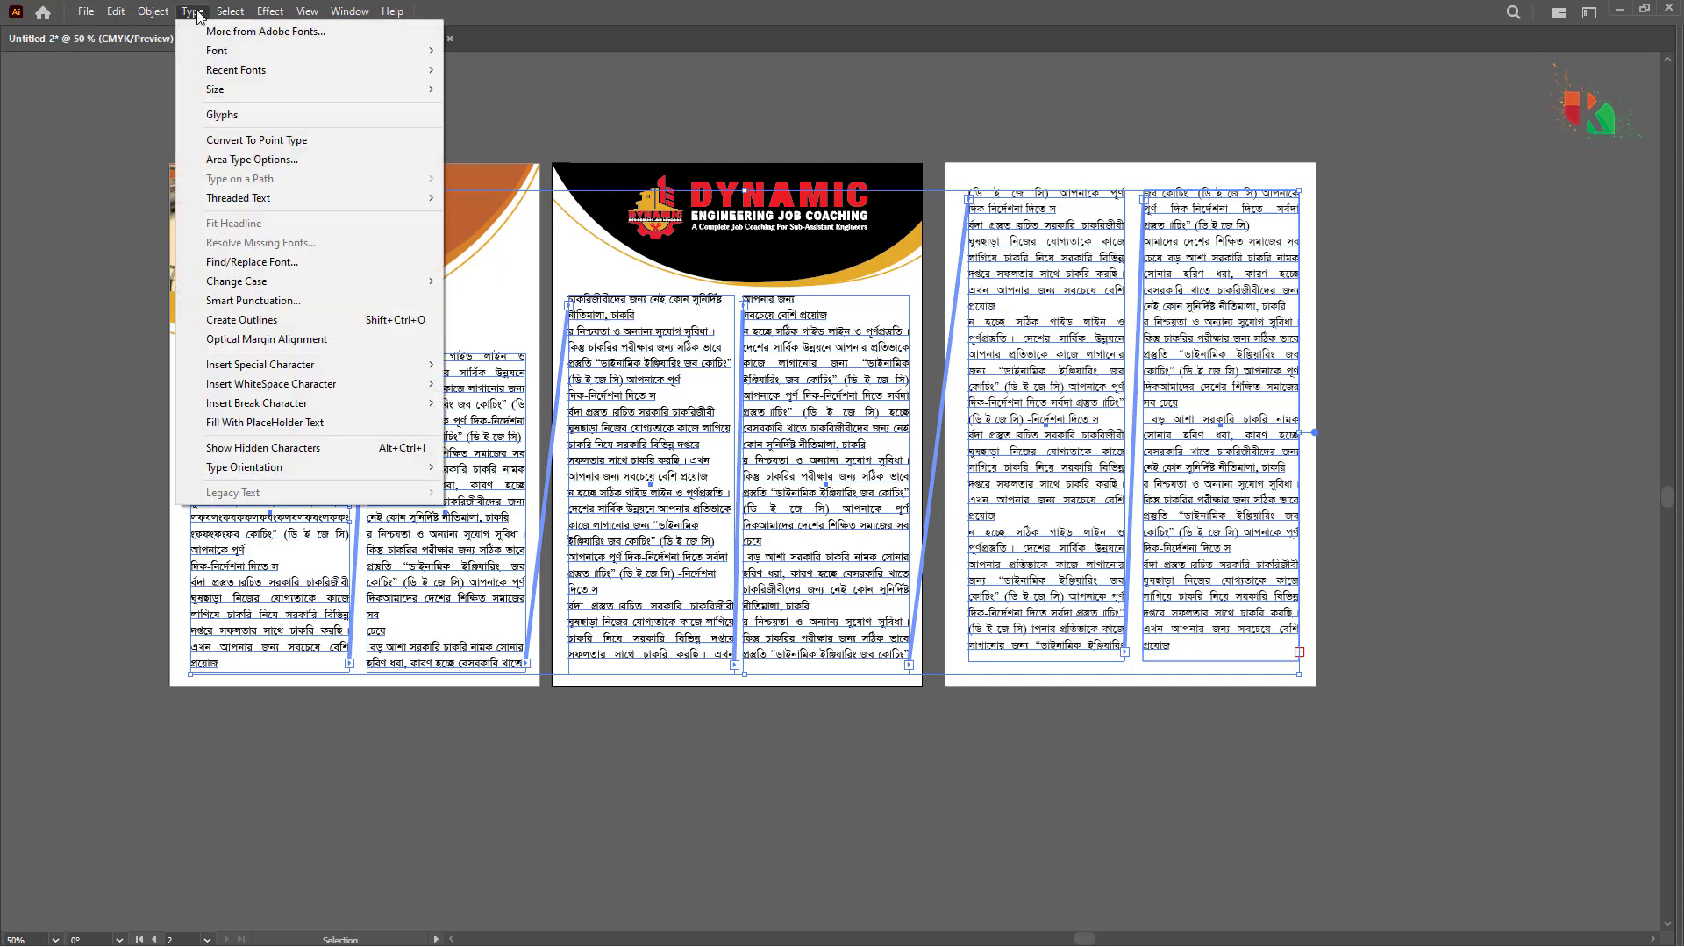
mouse_move(352, 201)
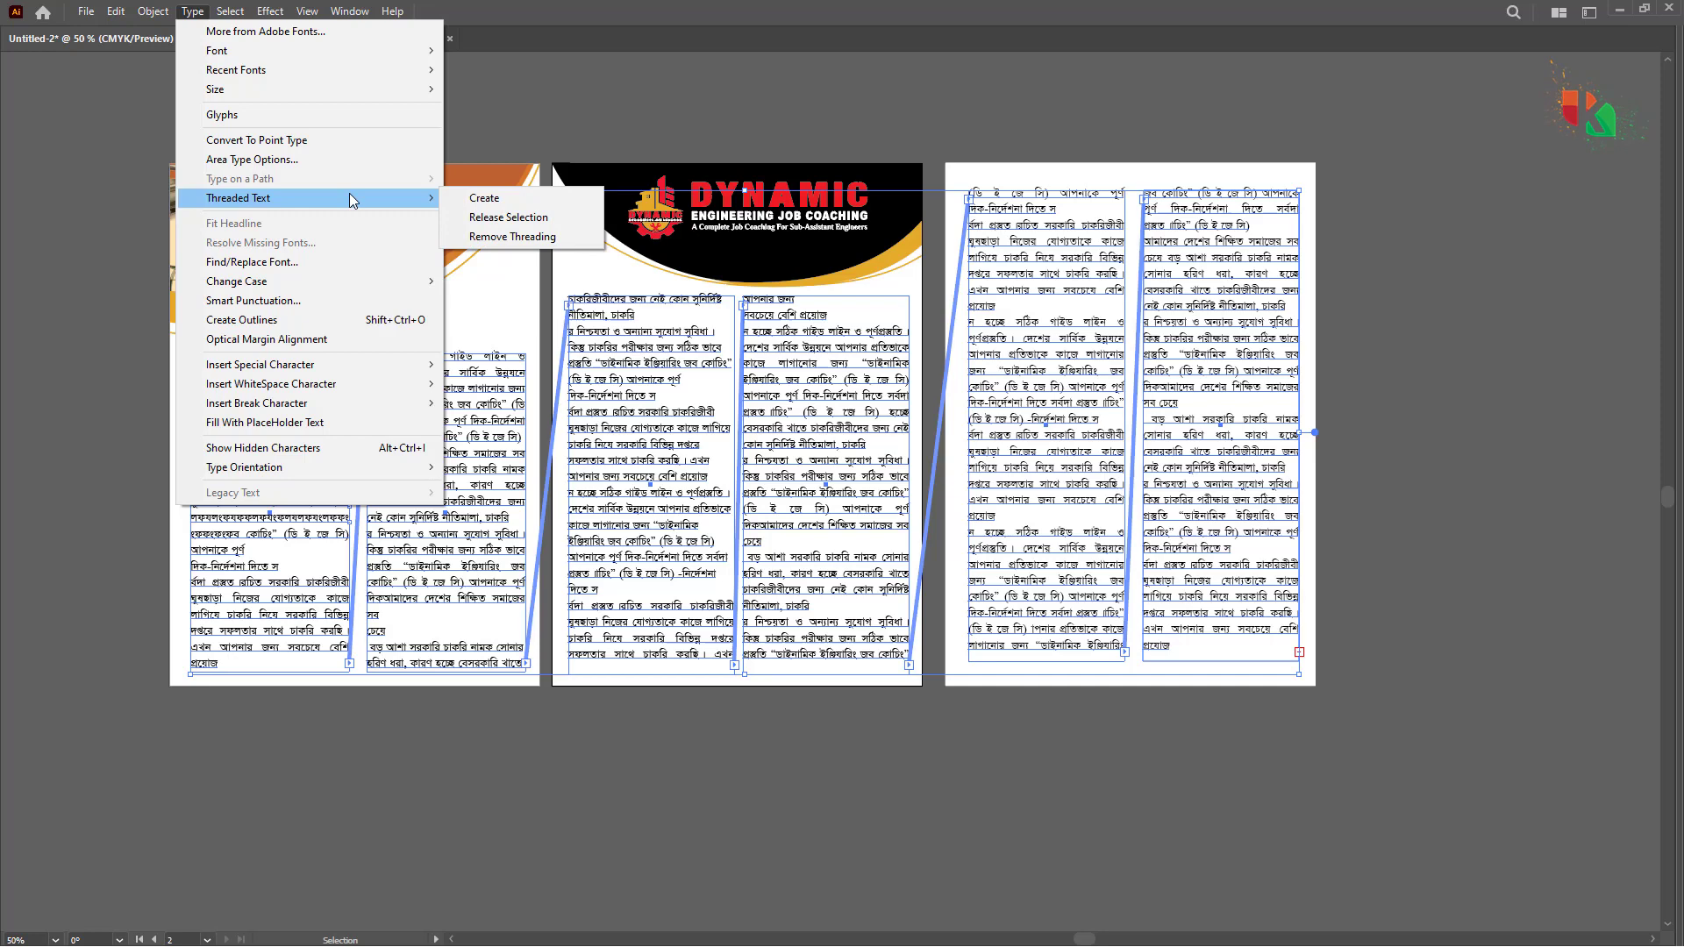
click(503, 226)
click(909, 802)
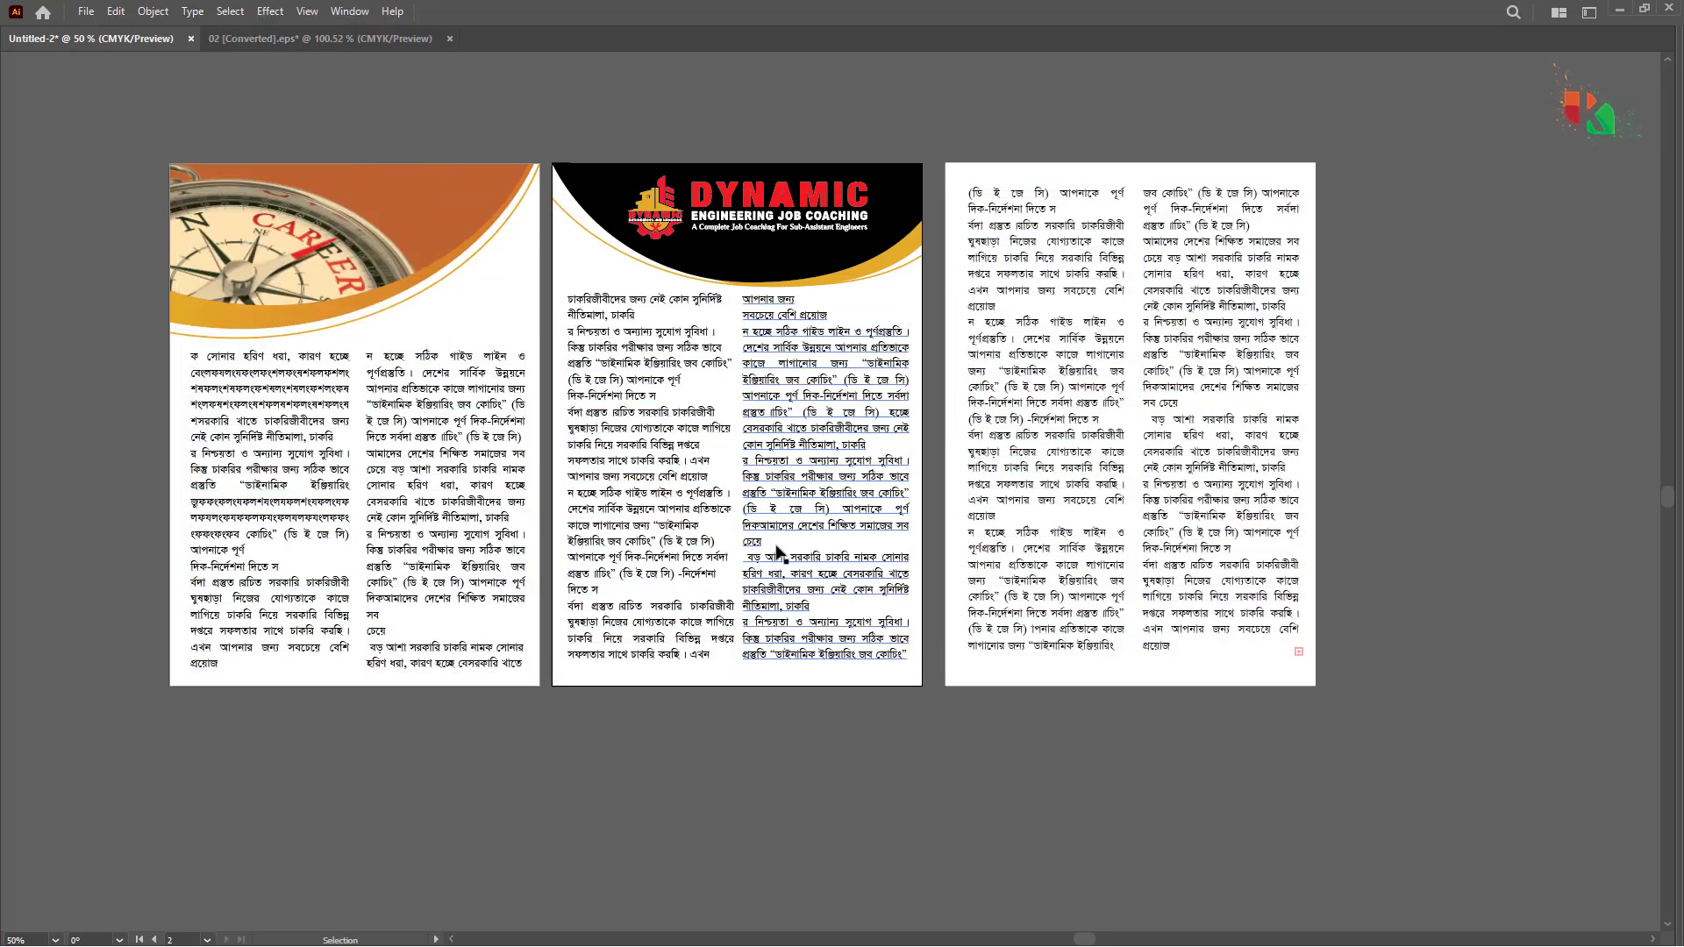
Step: Try inserting filler characters before "উন্নয়নে" in the second page's left column, and undo the insertion
double_click(629, 518)
text(ফংফ)
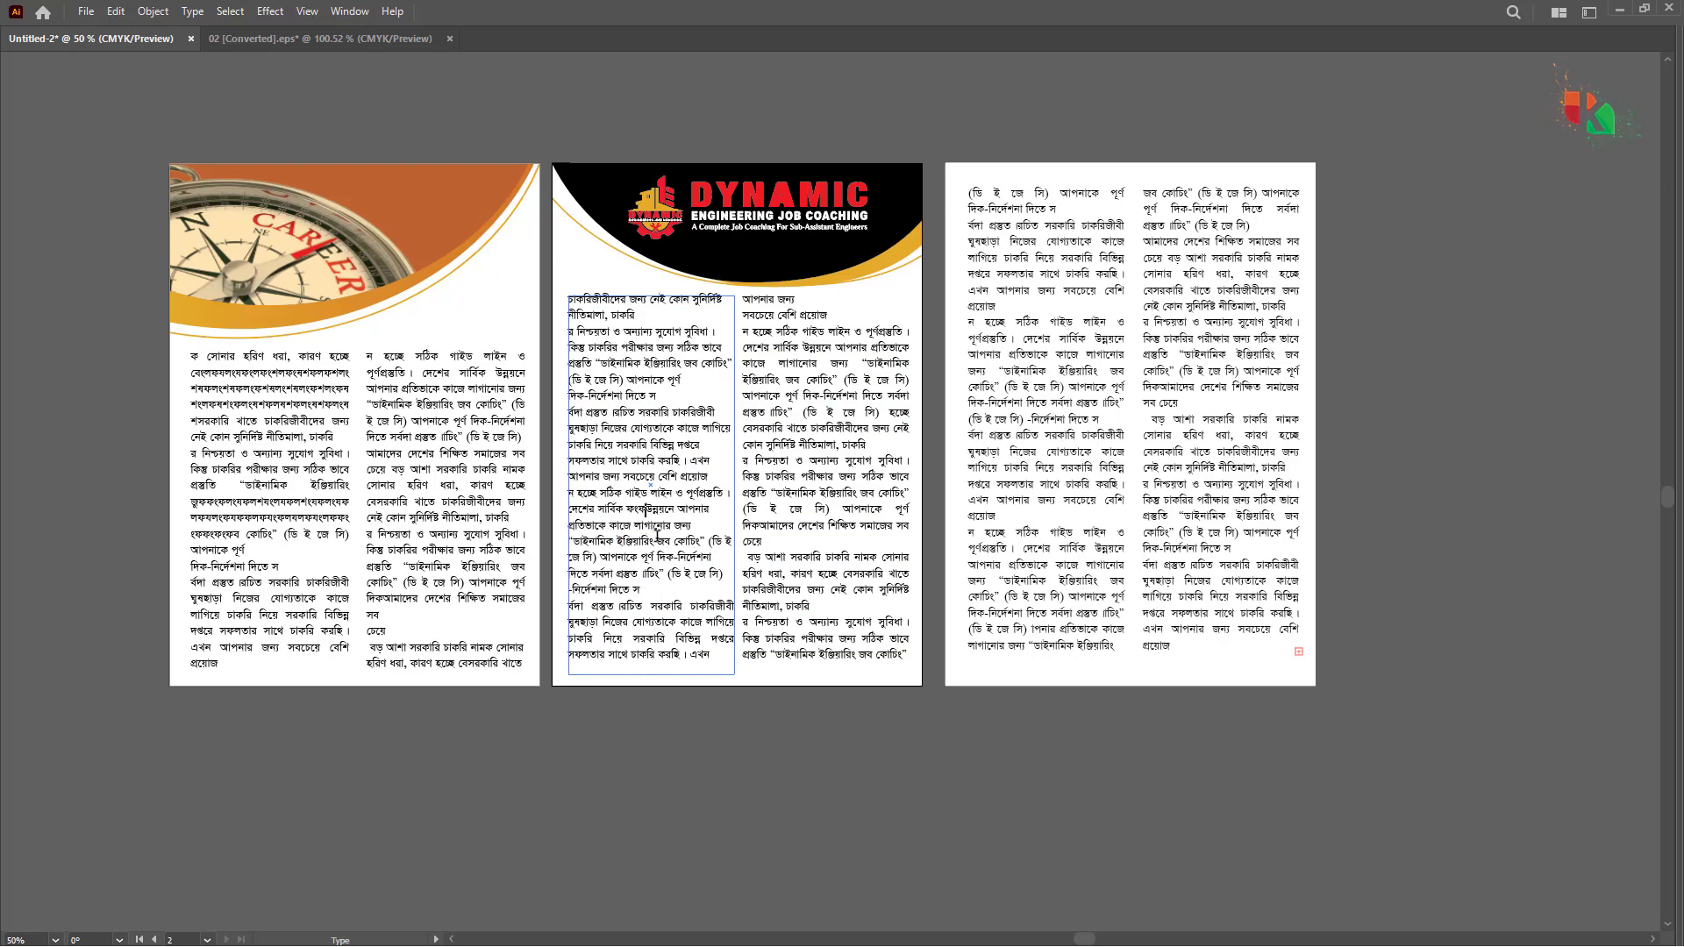
text(ংফংফংফং)
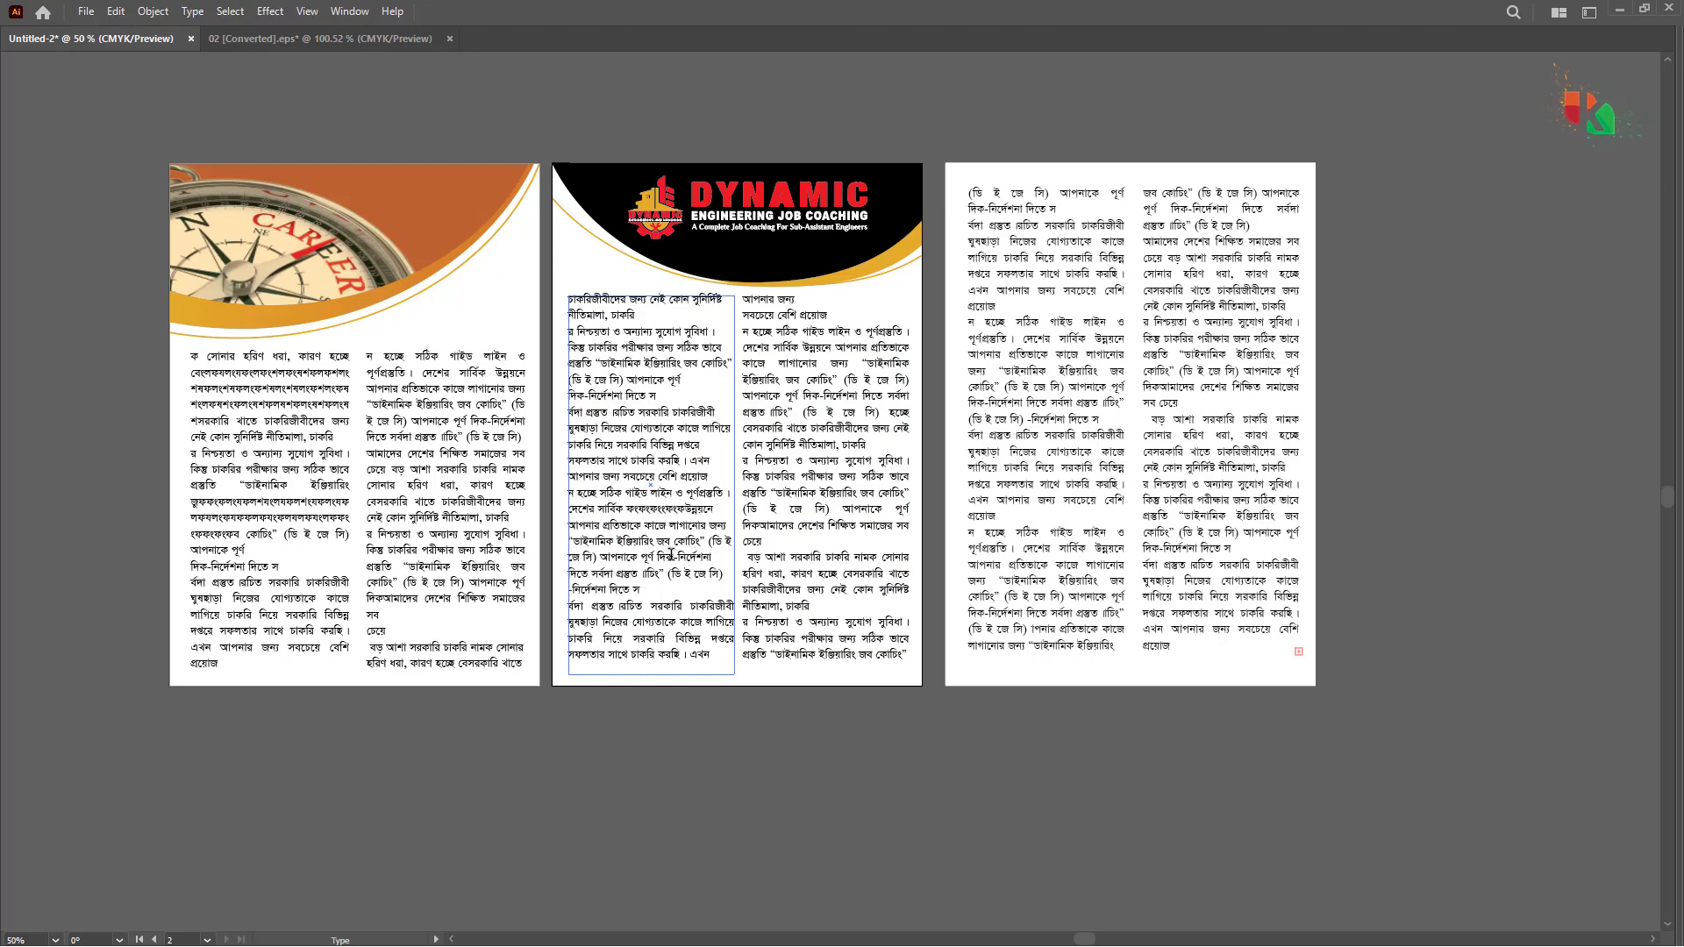
key(ctrl+z)
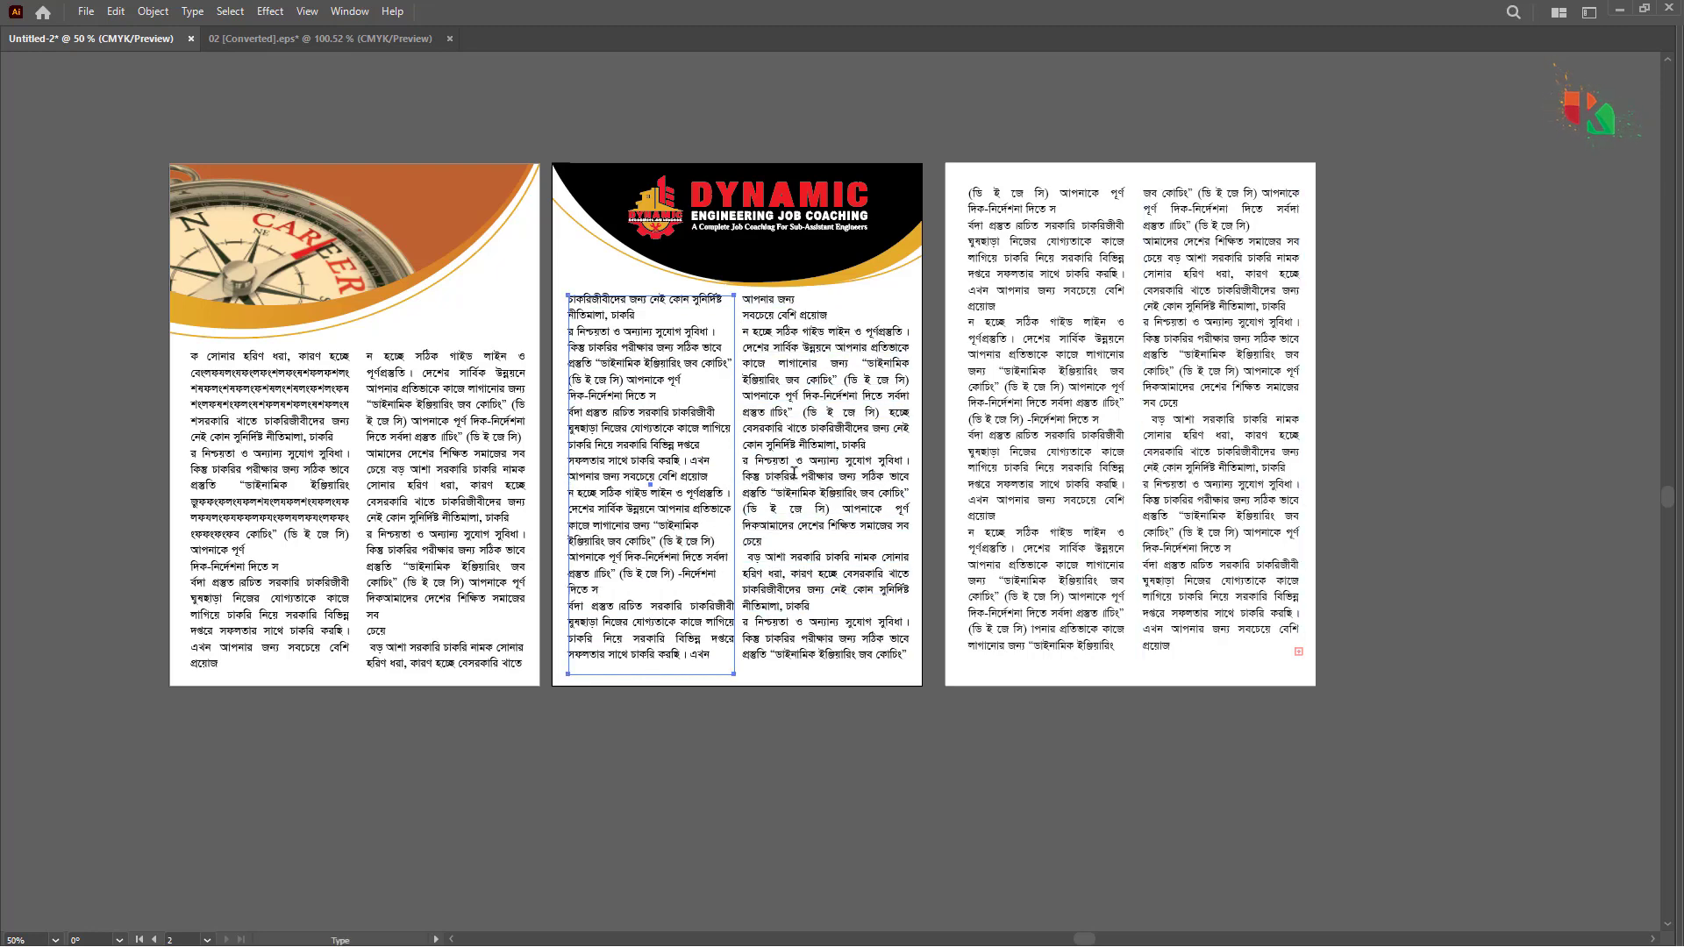
Step: Thread all six text columns together again, and insert random Bangla filler characters in the first two pages' columns
key(Escape)
key(ctrl+a)
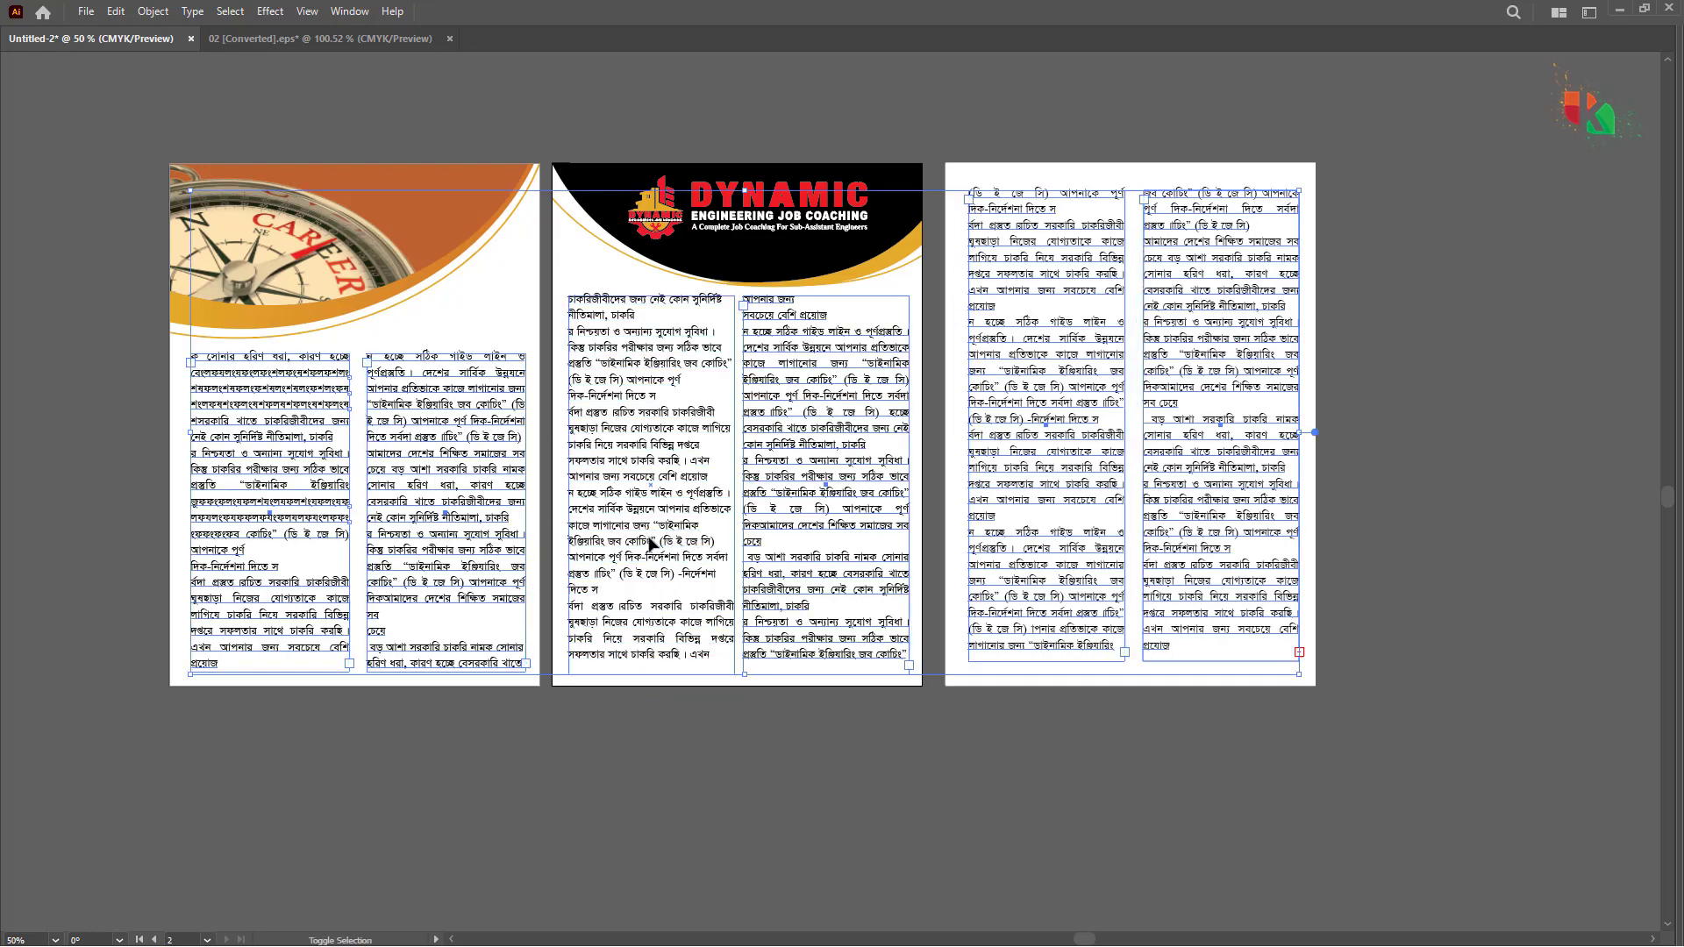
key(t)
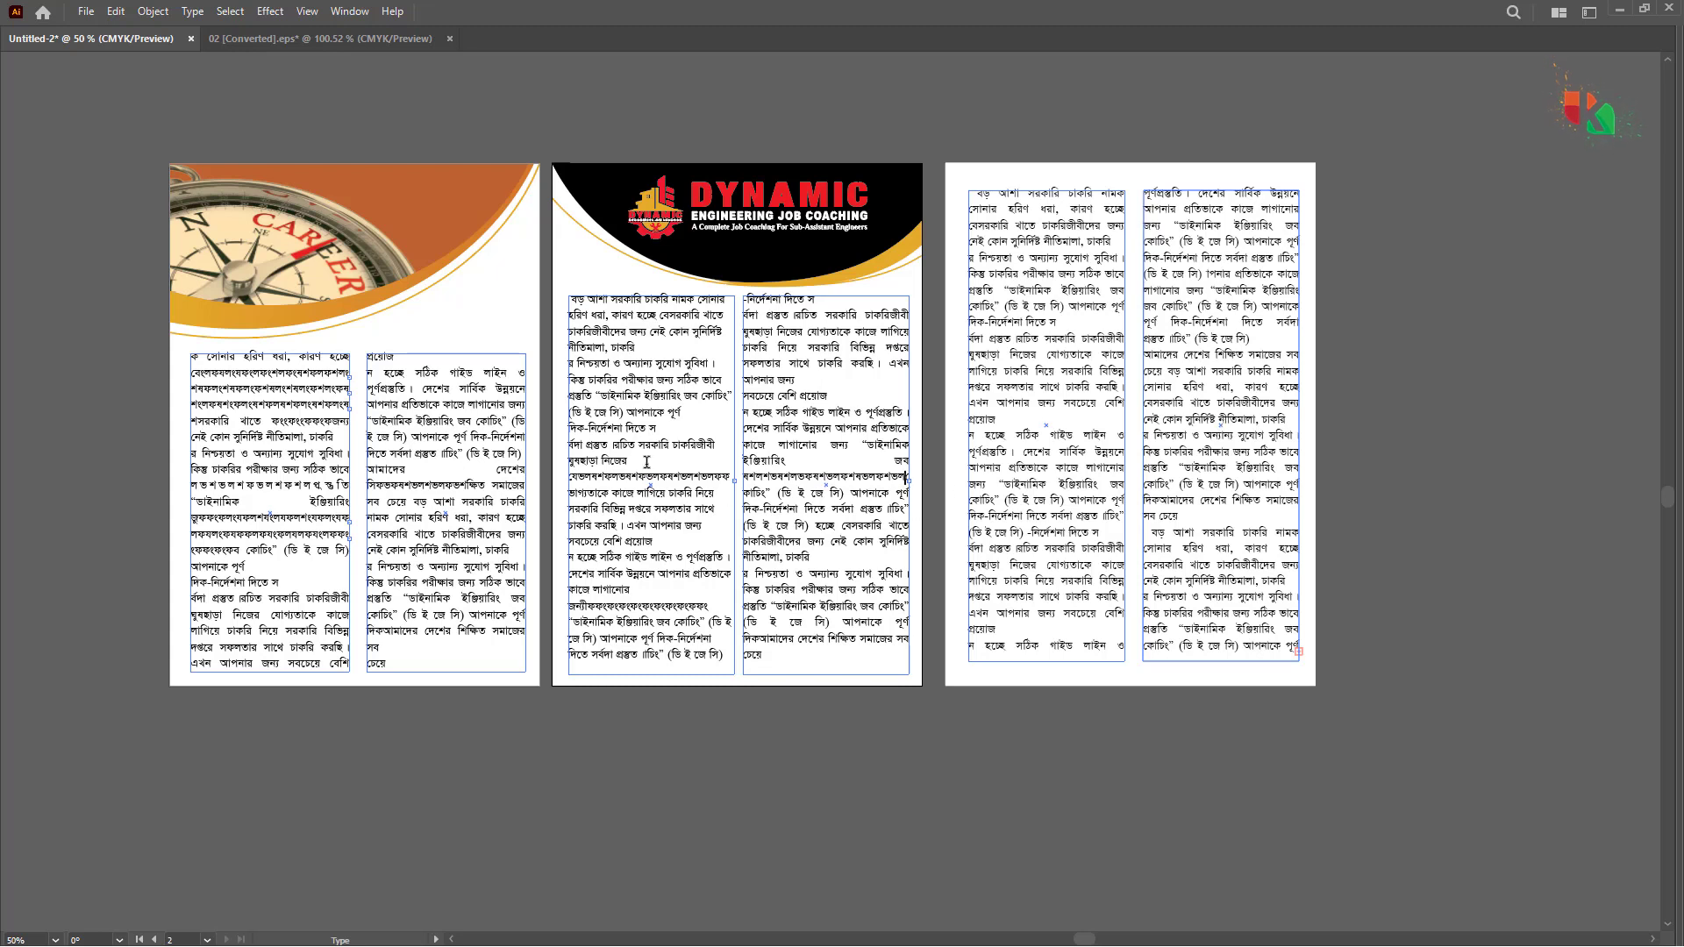
Step: Draw a black rectangle about 4.67 × 3.18 in across the second page's two text columns, and delete it
ctrl+click(636, 433)
key(Tab)
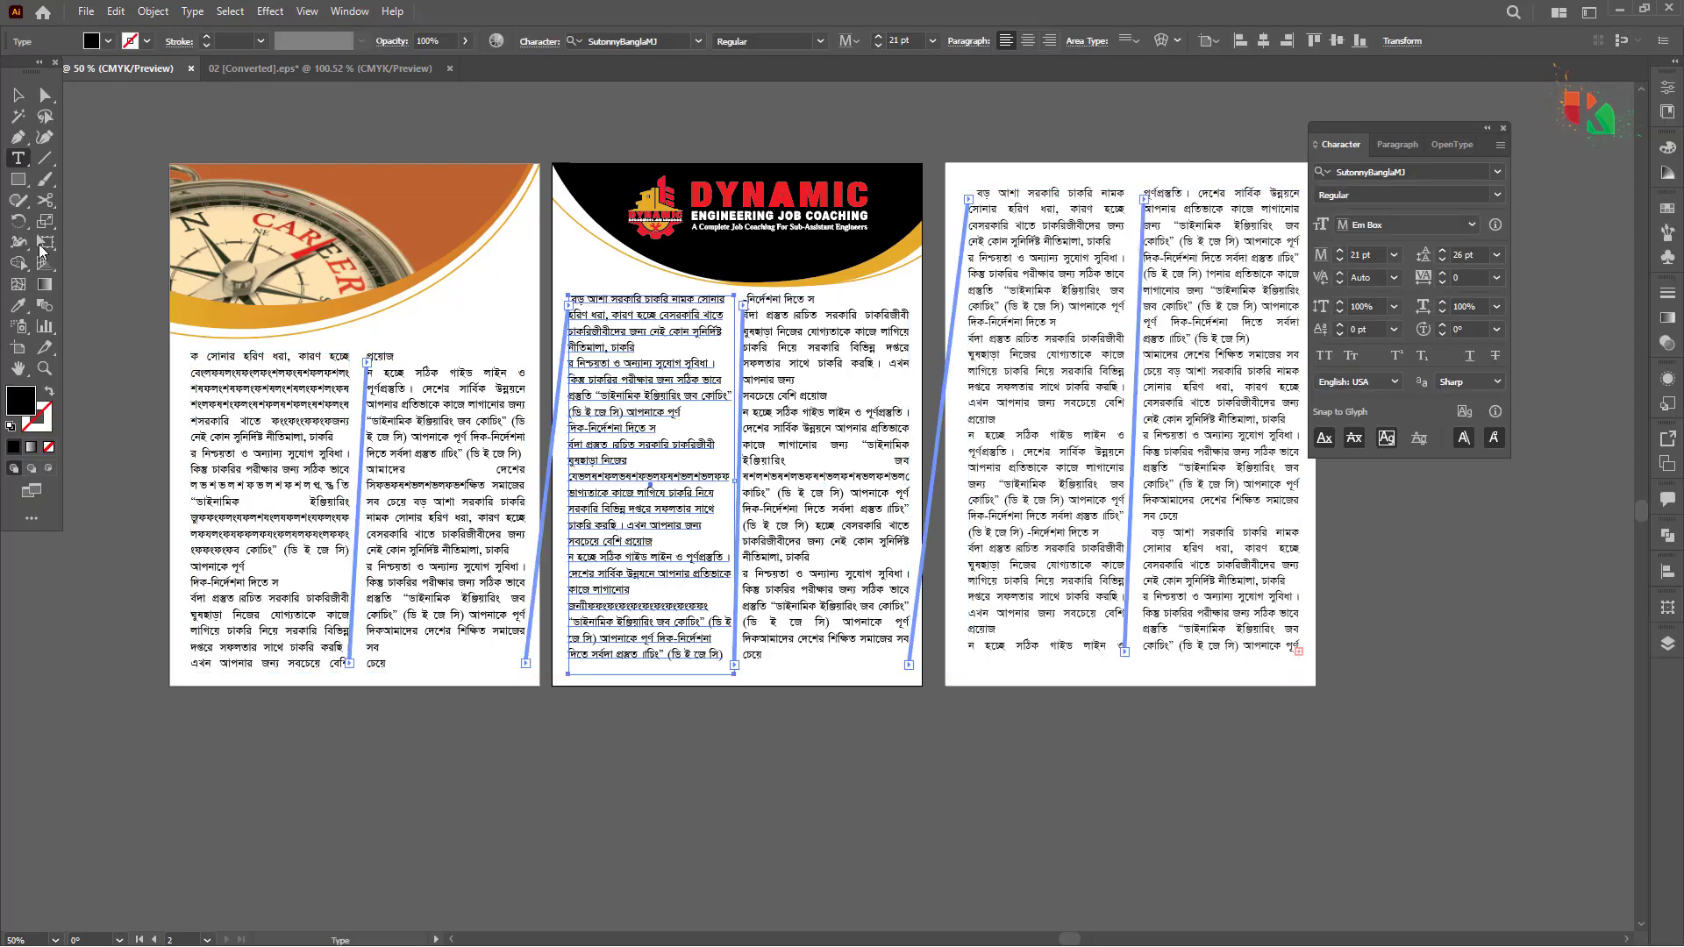
click(18, 180)
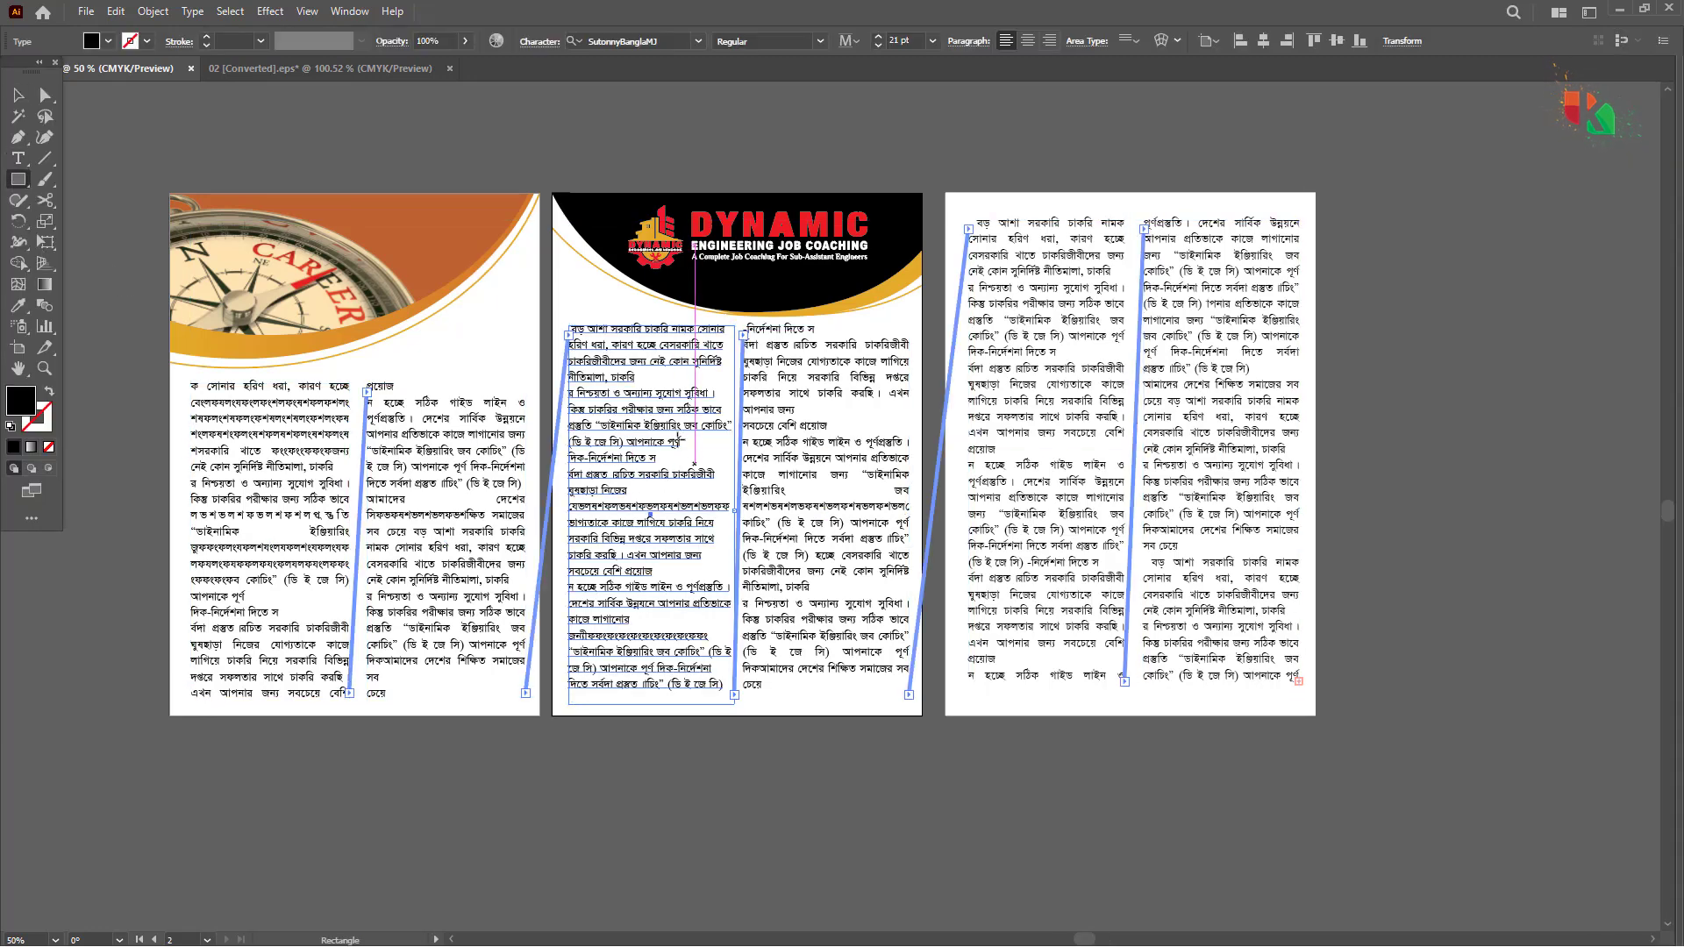
mouse_move(654, 427)
mouse_down()
mouse_move(862, 568)
mouse_move(805, 522)
mouse_up()
key(v)
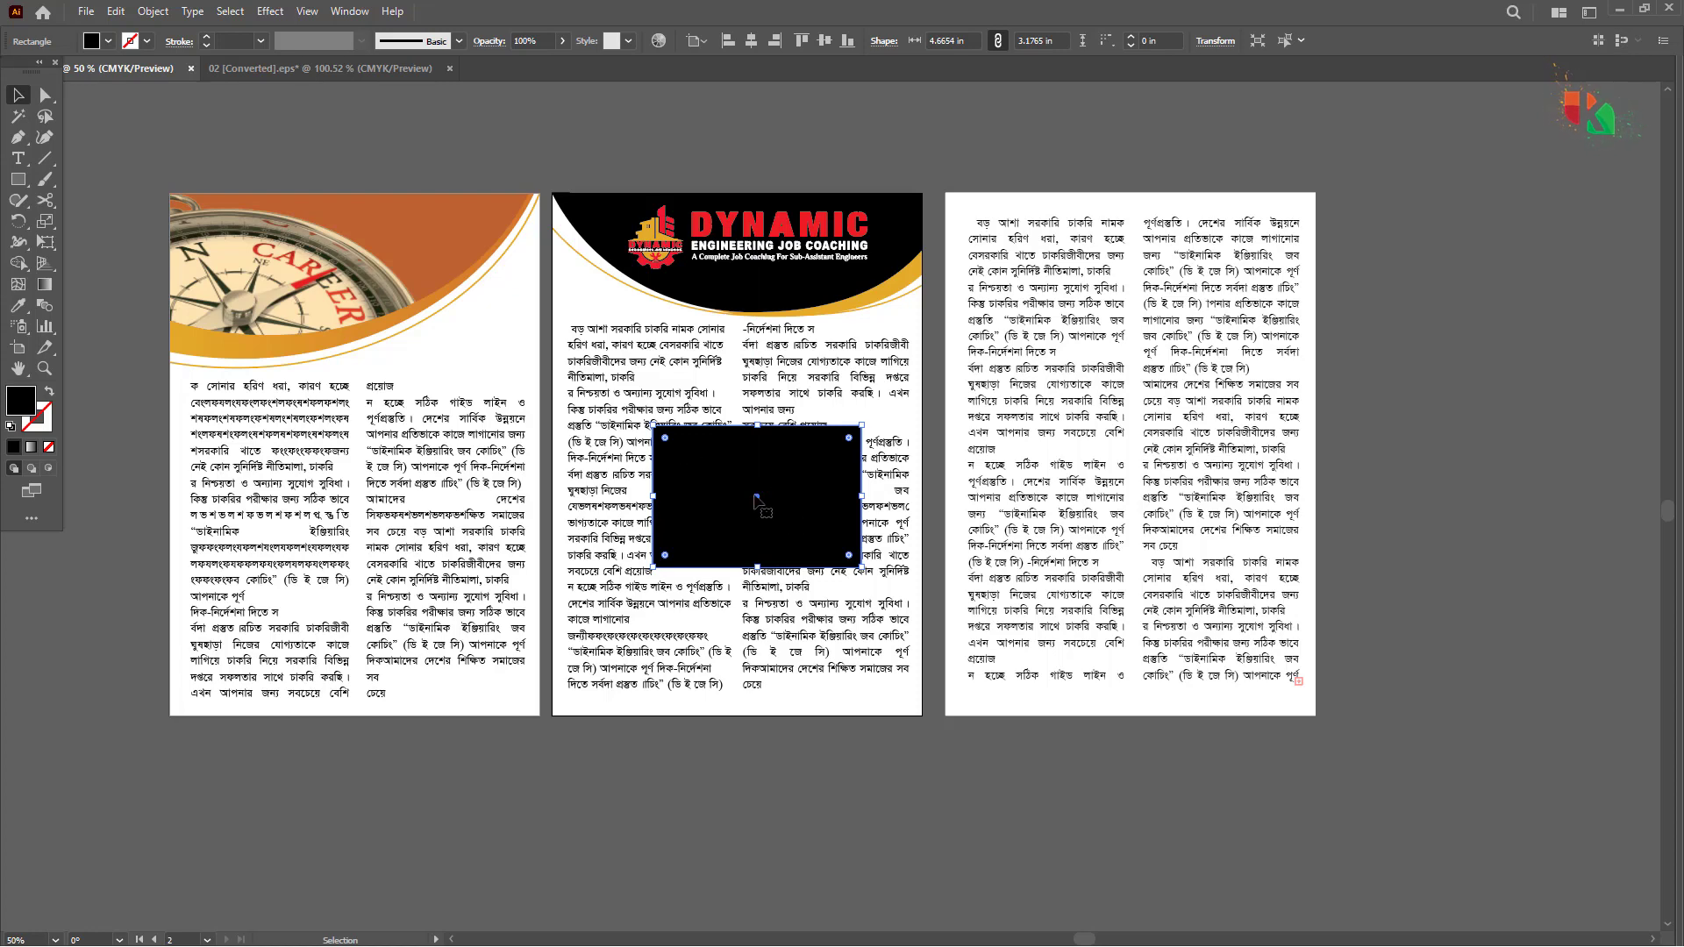
key(Delete)
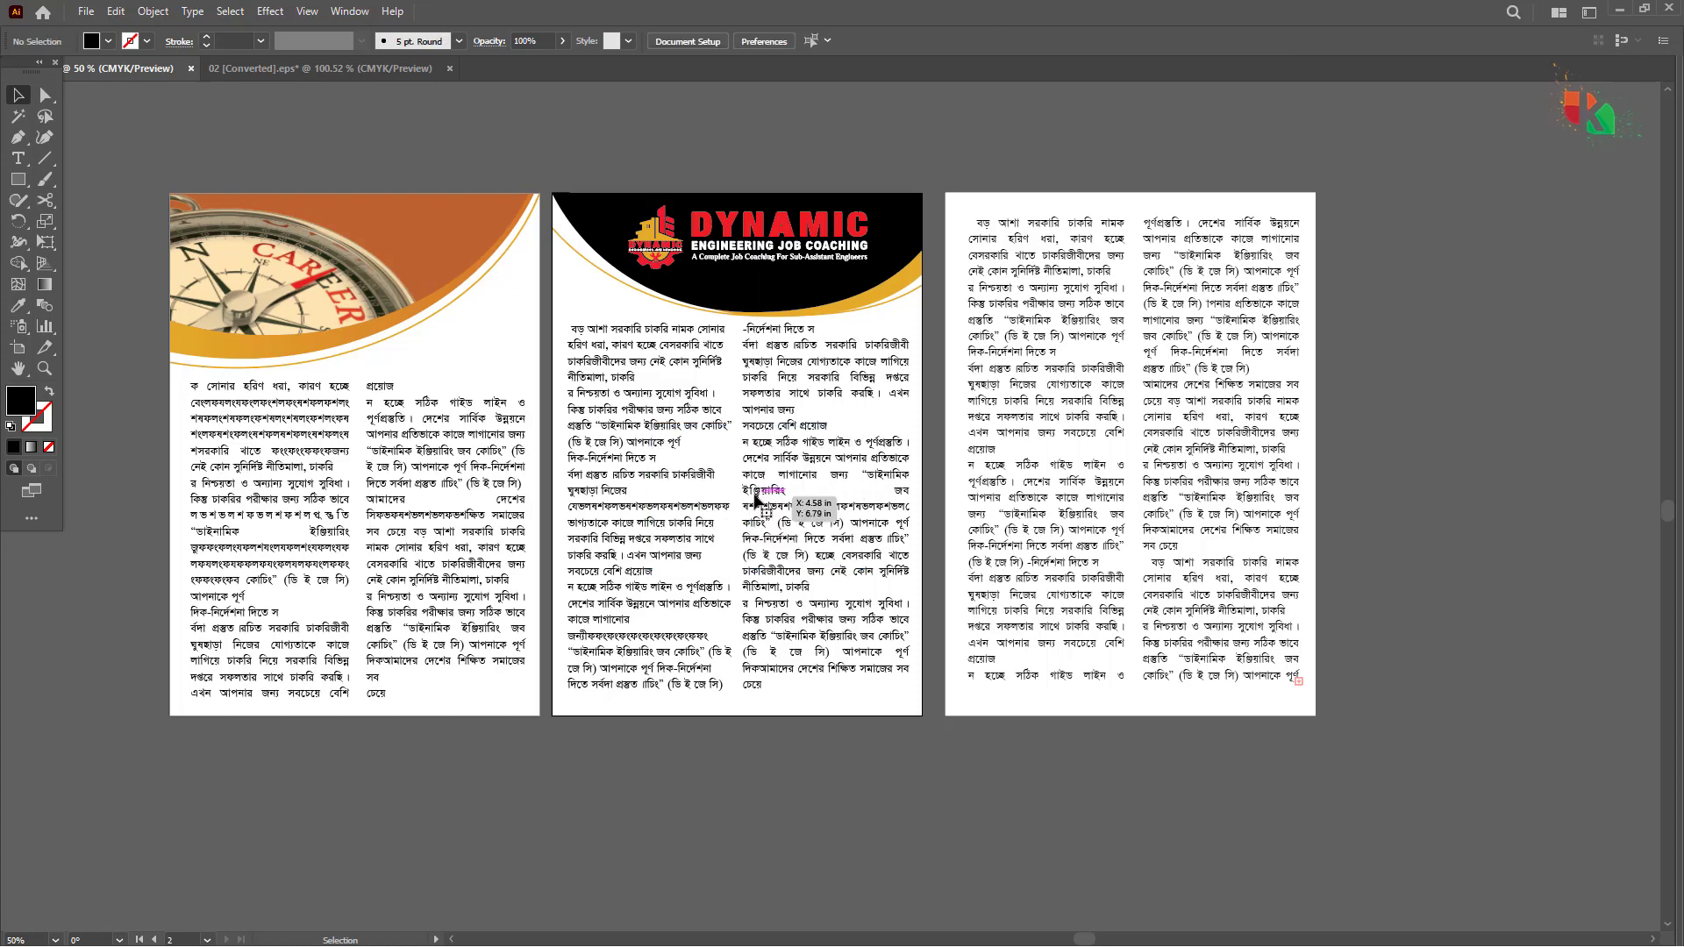
Step: Try enlarging the third page's right-hand text column outward from its side edge, and undo the resize
click(516, 490)
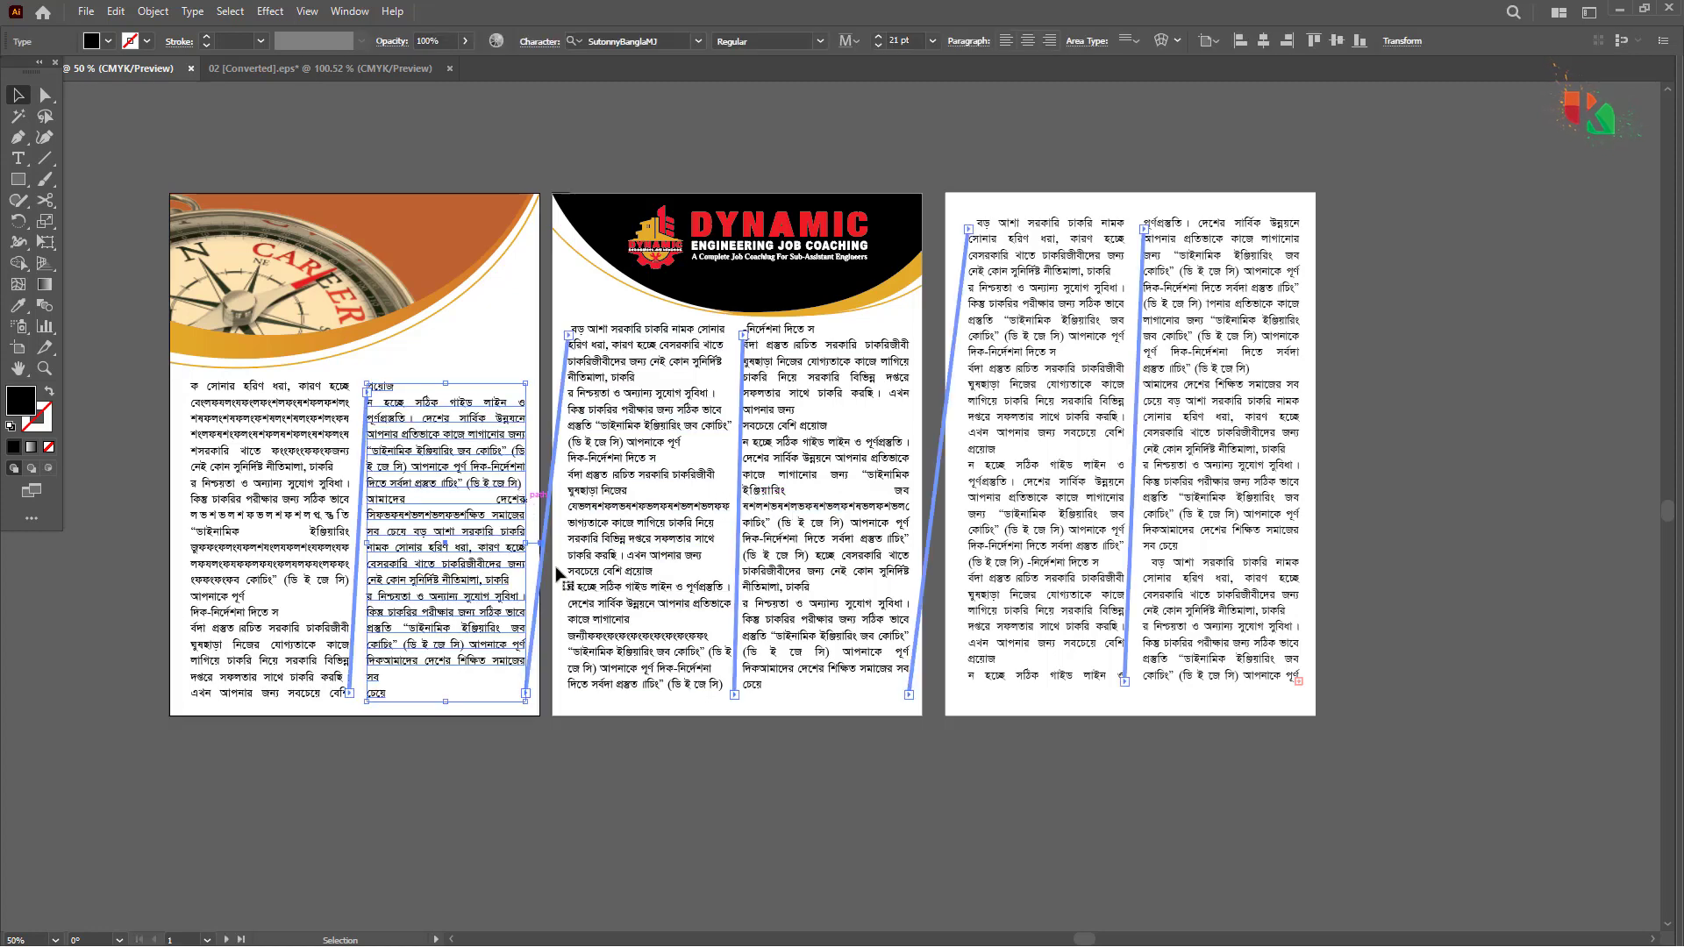
click(1230, 512)
scroll(1246, 509, right, 3)
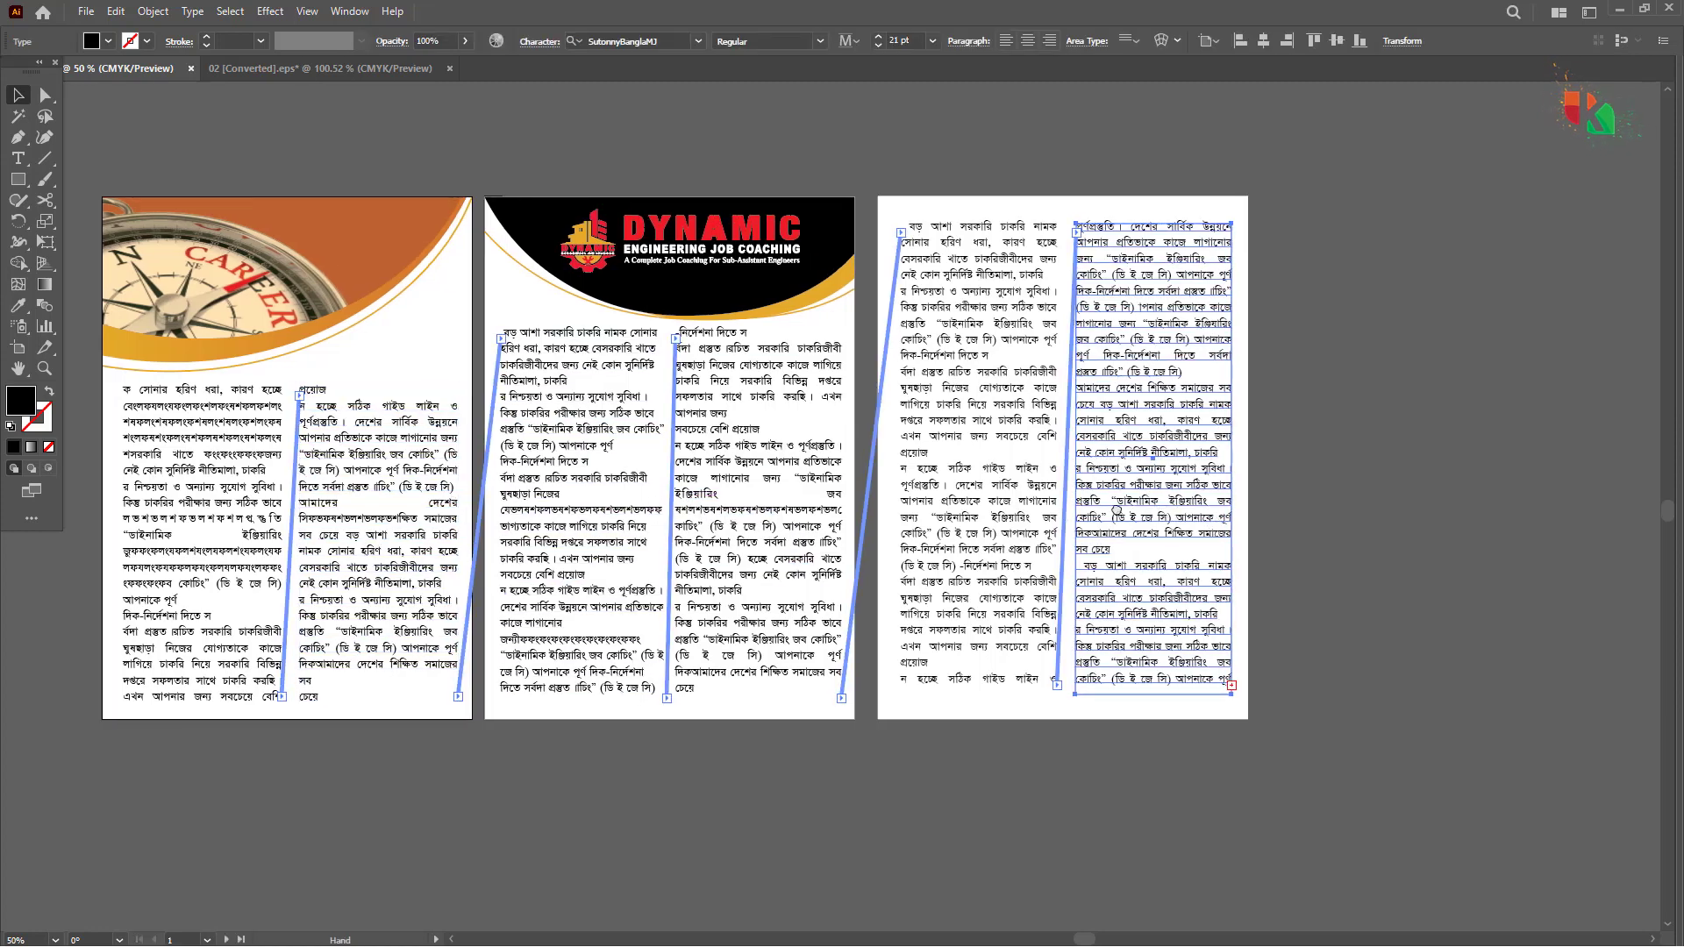
drag(1177, 470, 1260, 469)
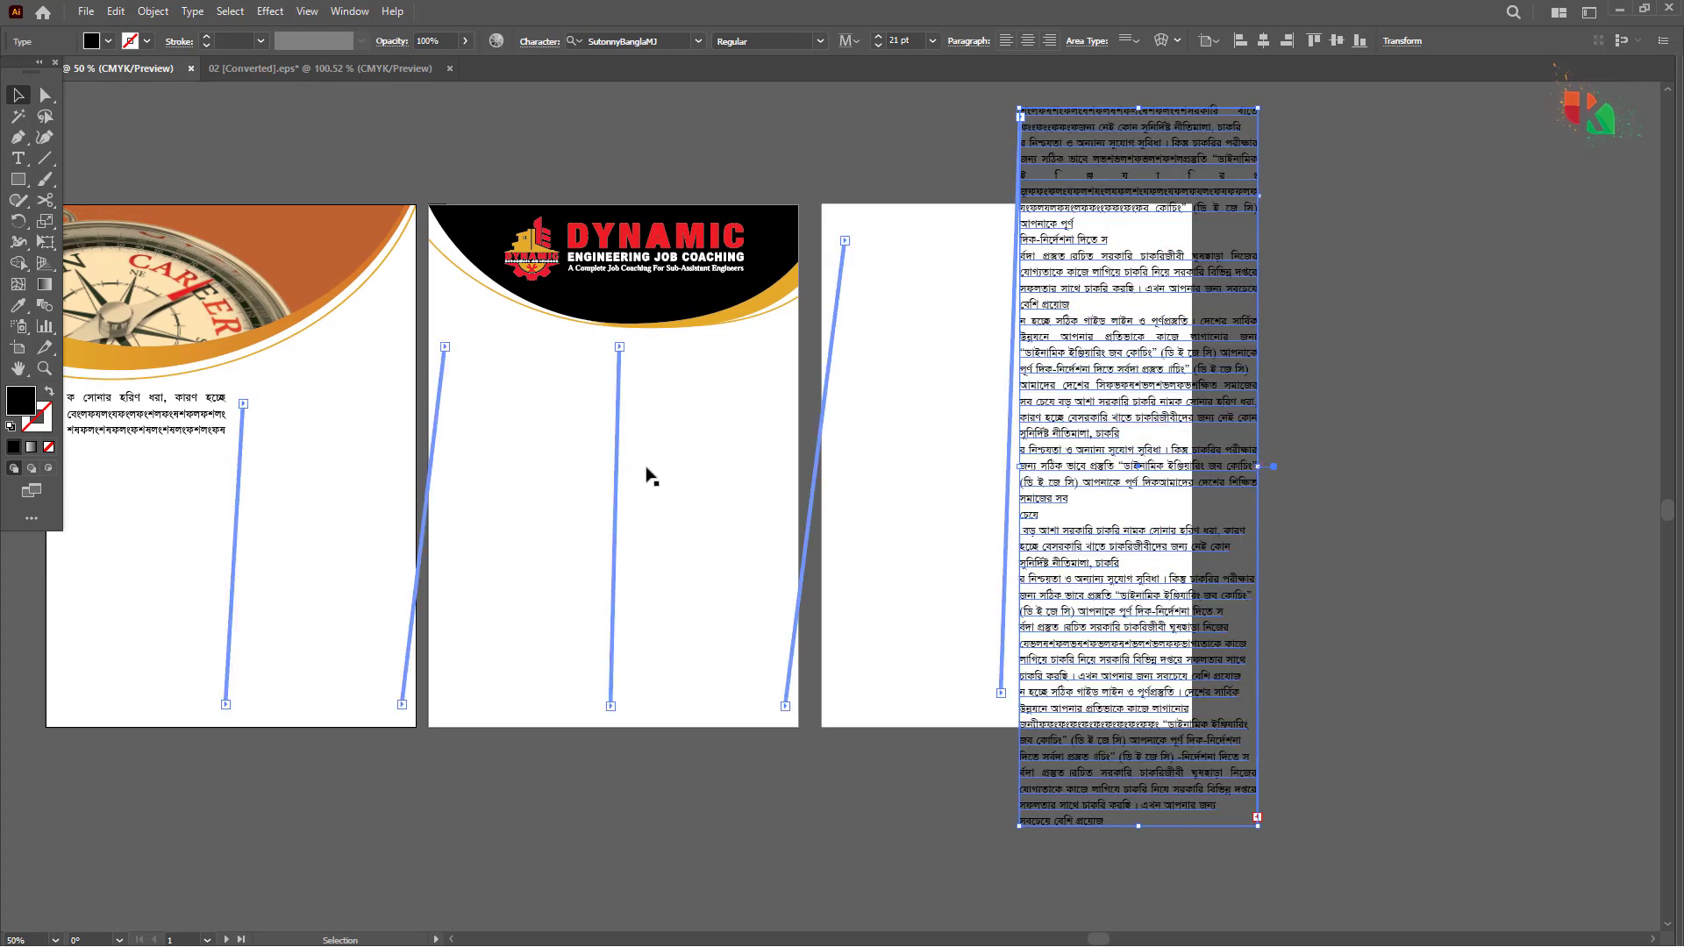
key(ctrl+z)
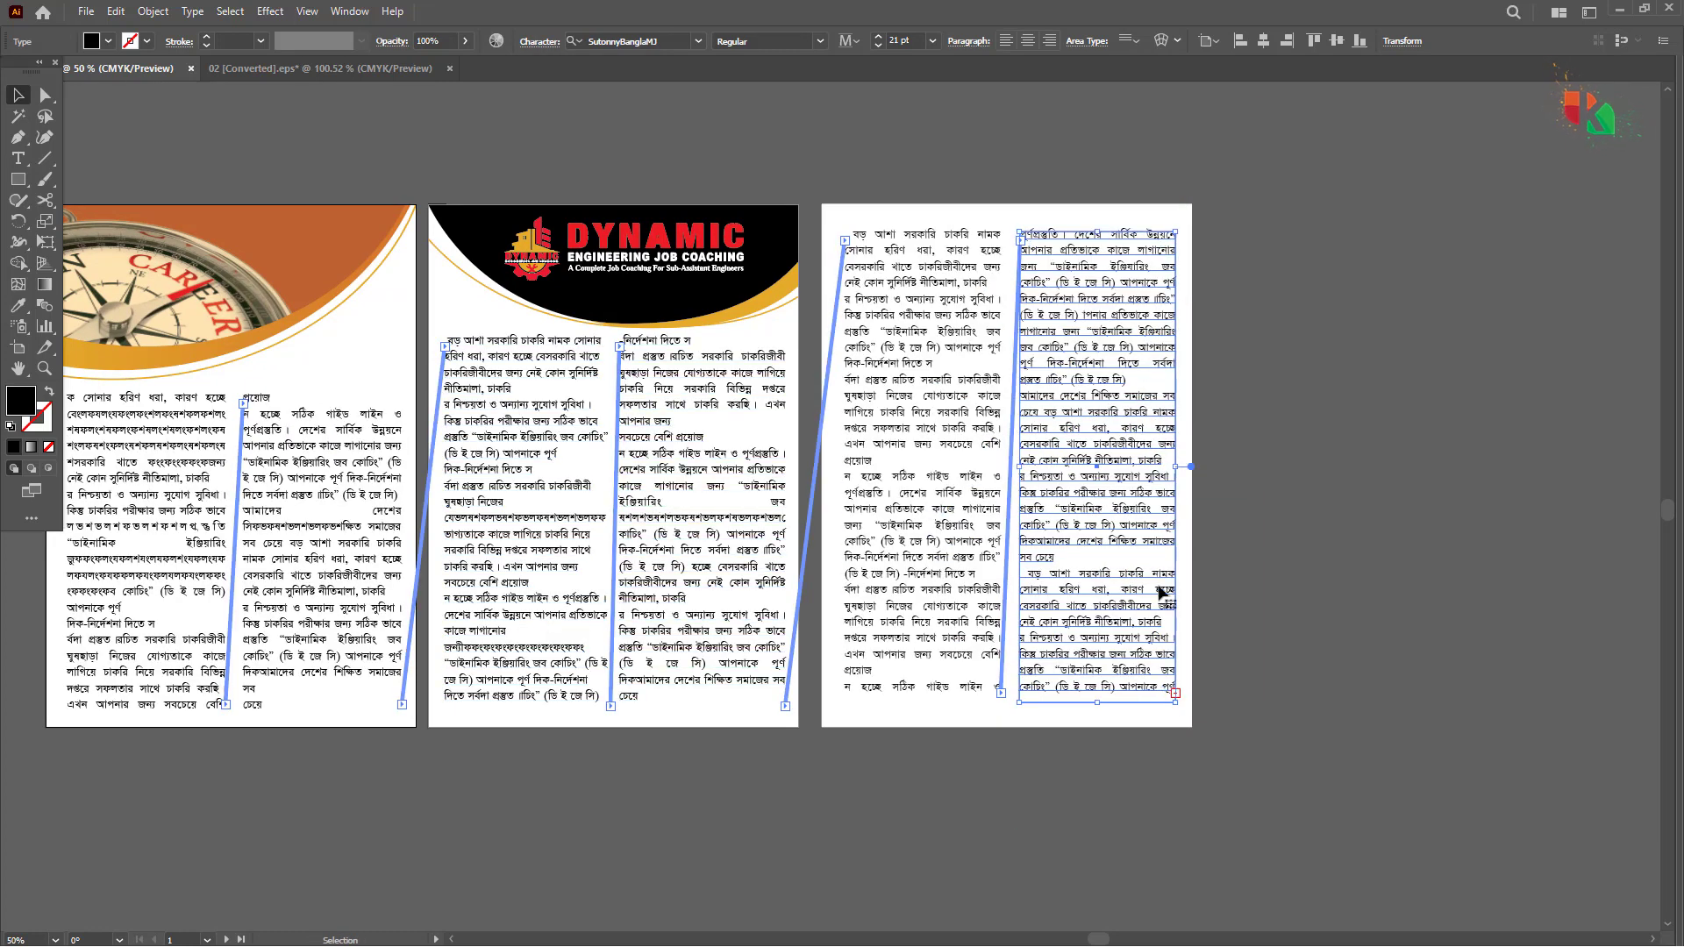
Step: Try changing the height of each of the third page's two text columns from the lower edge, and undo both resizes
drag(1097, 703, 1102, 767)
key(ctrl+z)
mouse_move(923, 700)
mouse_down()
mouse_move(934, 864)
mouse_move(929, 686)
mouse_up()
key(ctrl+z)
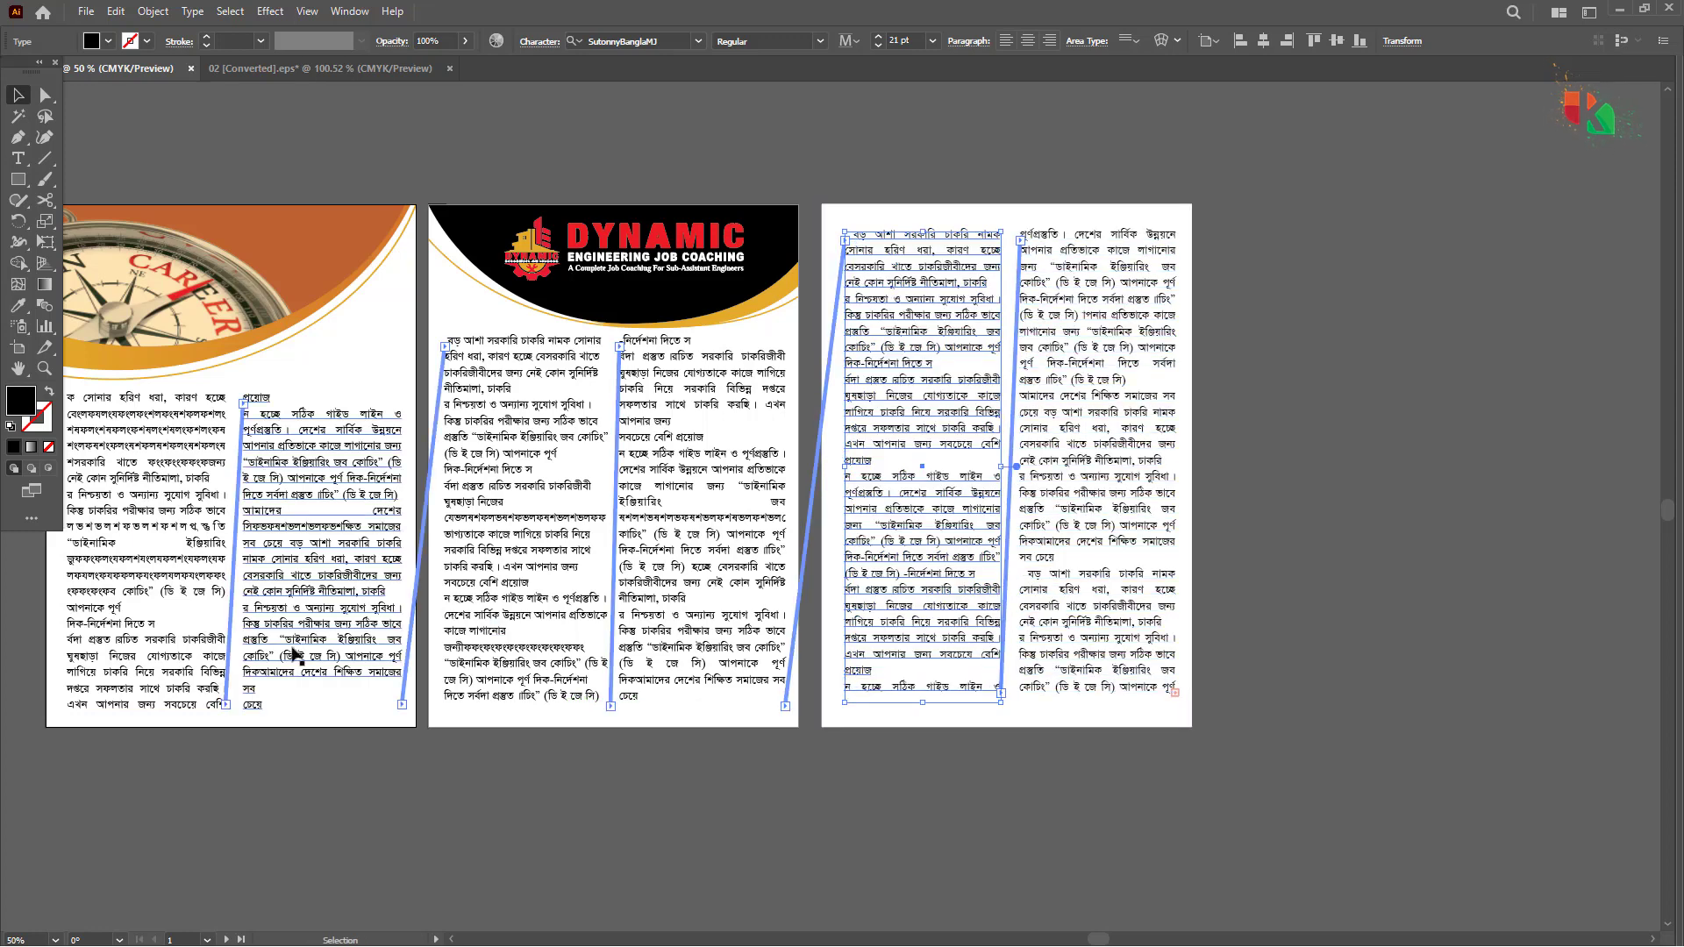
Step: Try enlarging all six text columns together, undo back through the rectangle's deletion, and delete the black rectangle again
drag(173, 773, 1167, 568)
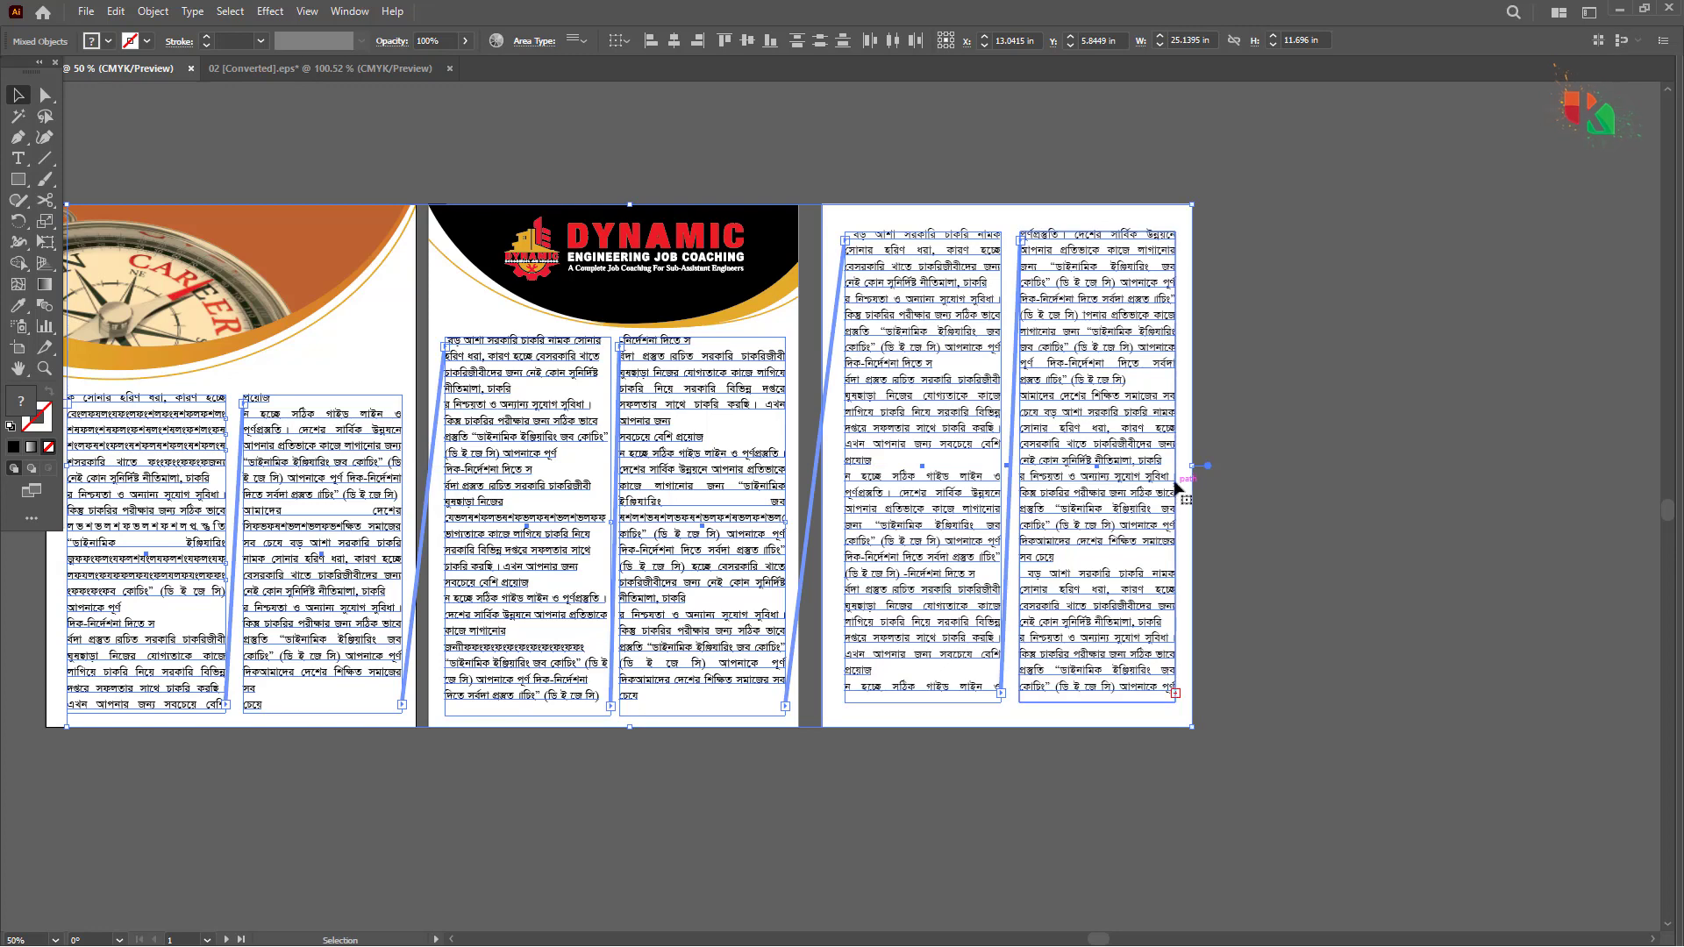
click(1230, 471)
click(1156, 441)
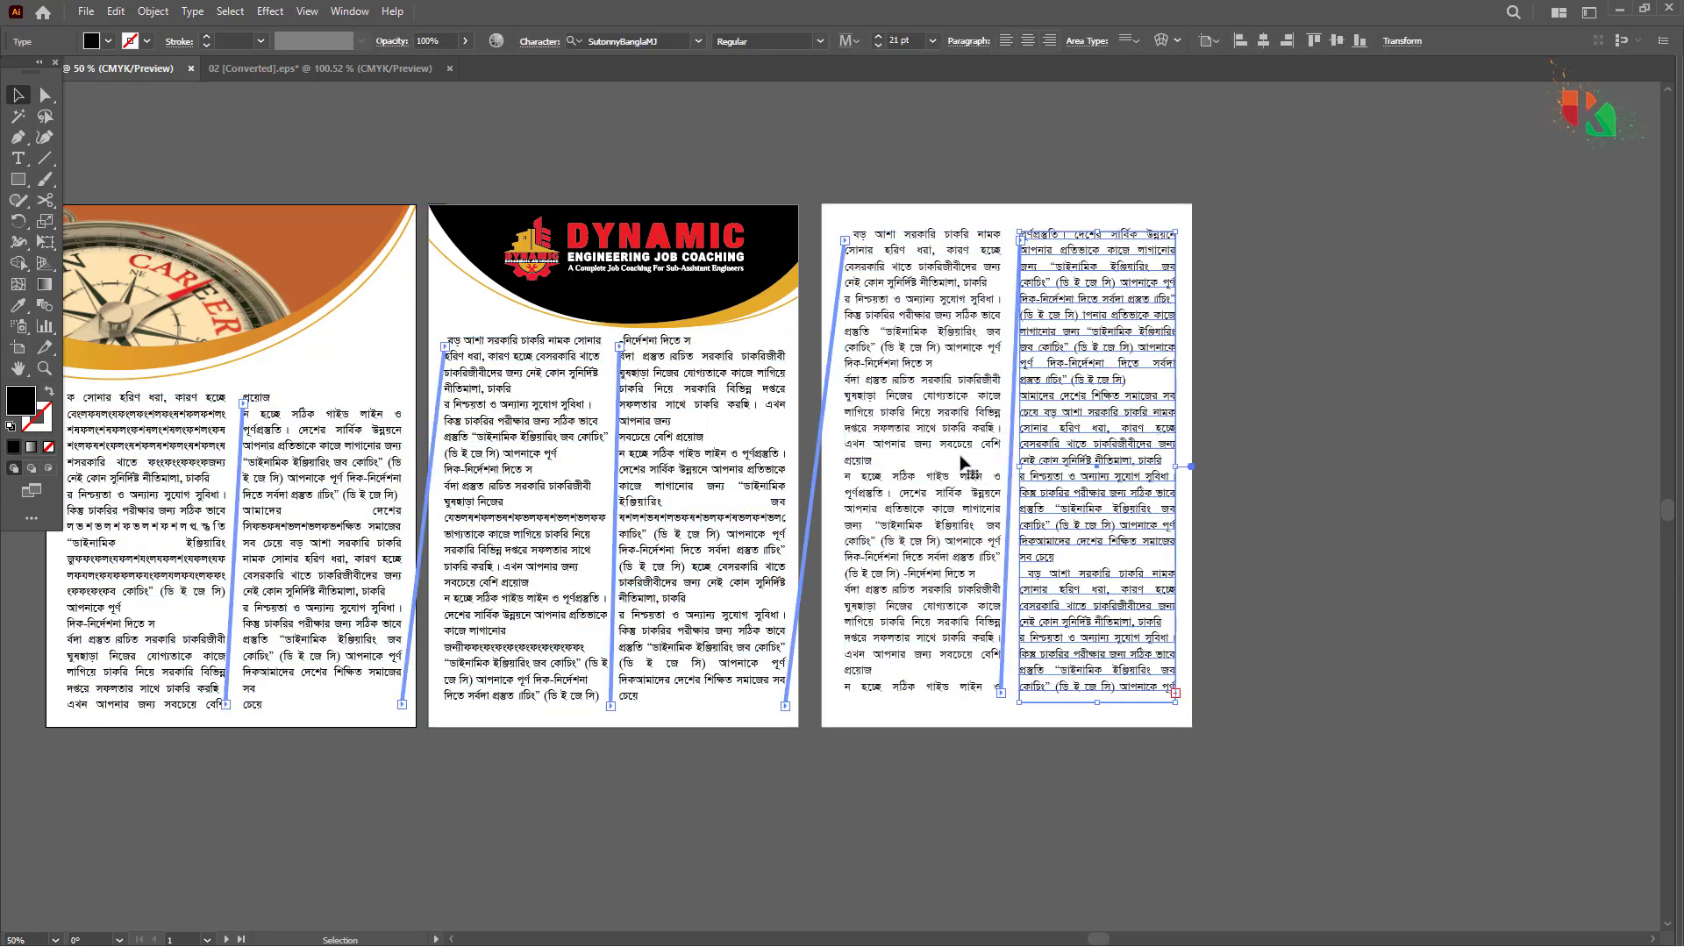
shift+click(942, 463)
shift+click(745, 500)
shift+click(527, 500)
shift+click(319, 504)
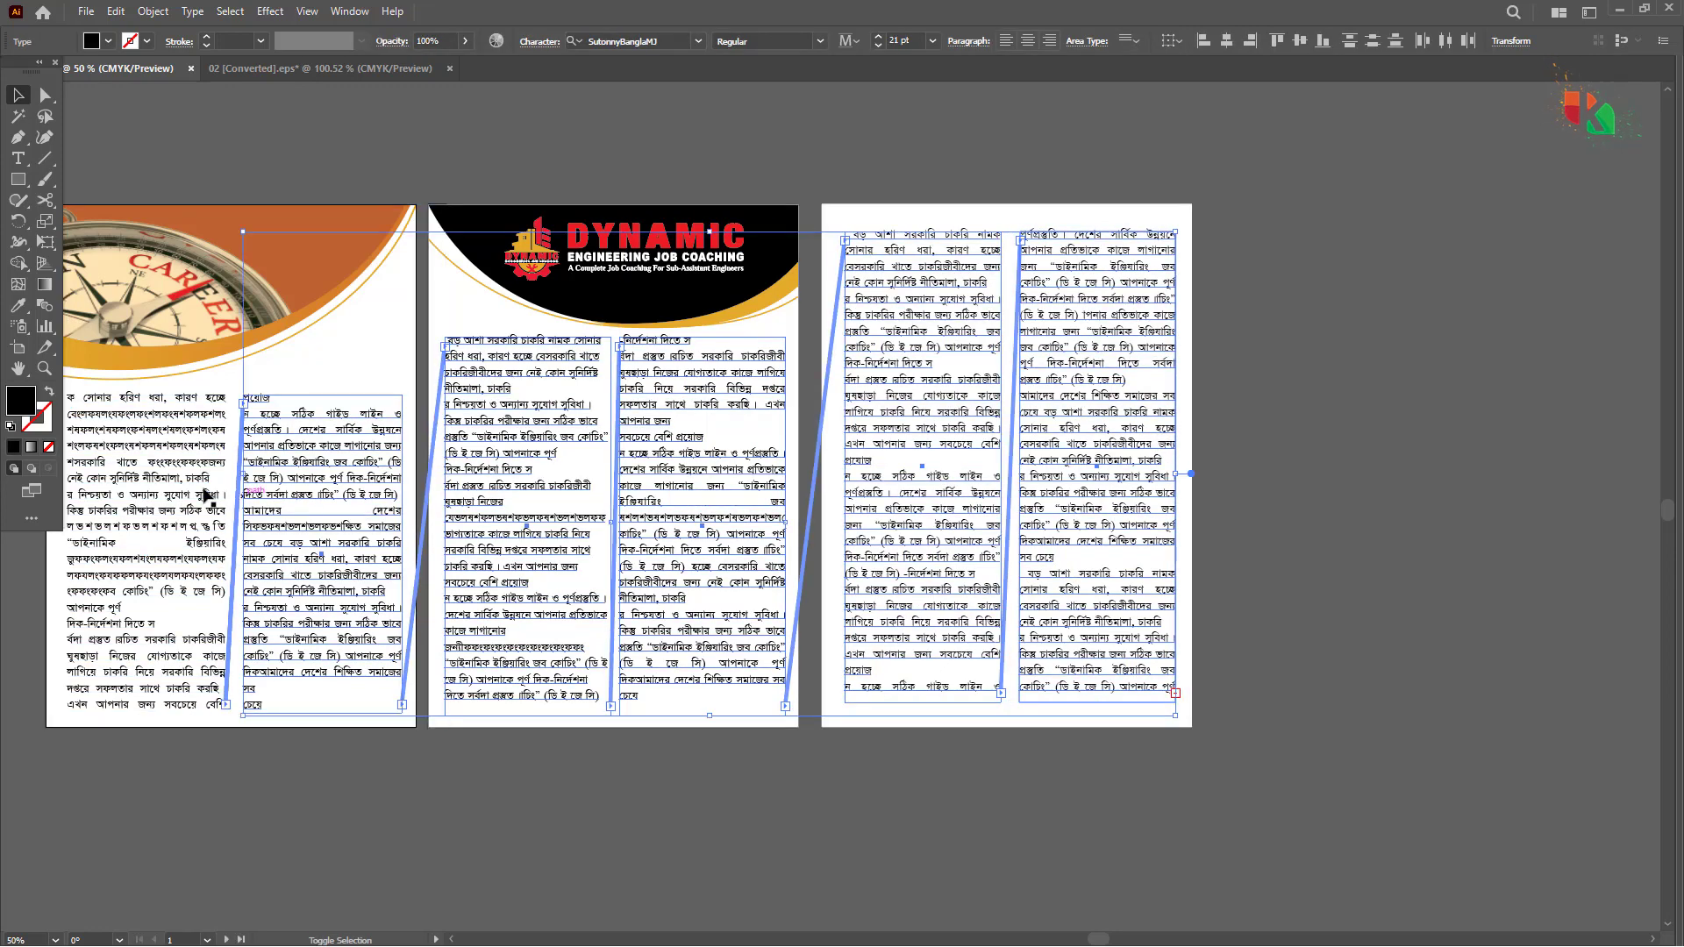
shift+click(145, 504)
drag(1190, 474, 1374, 473)
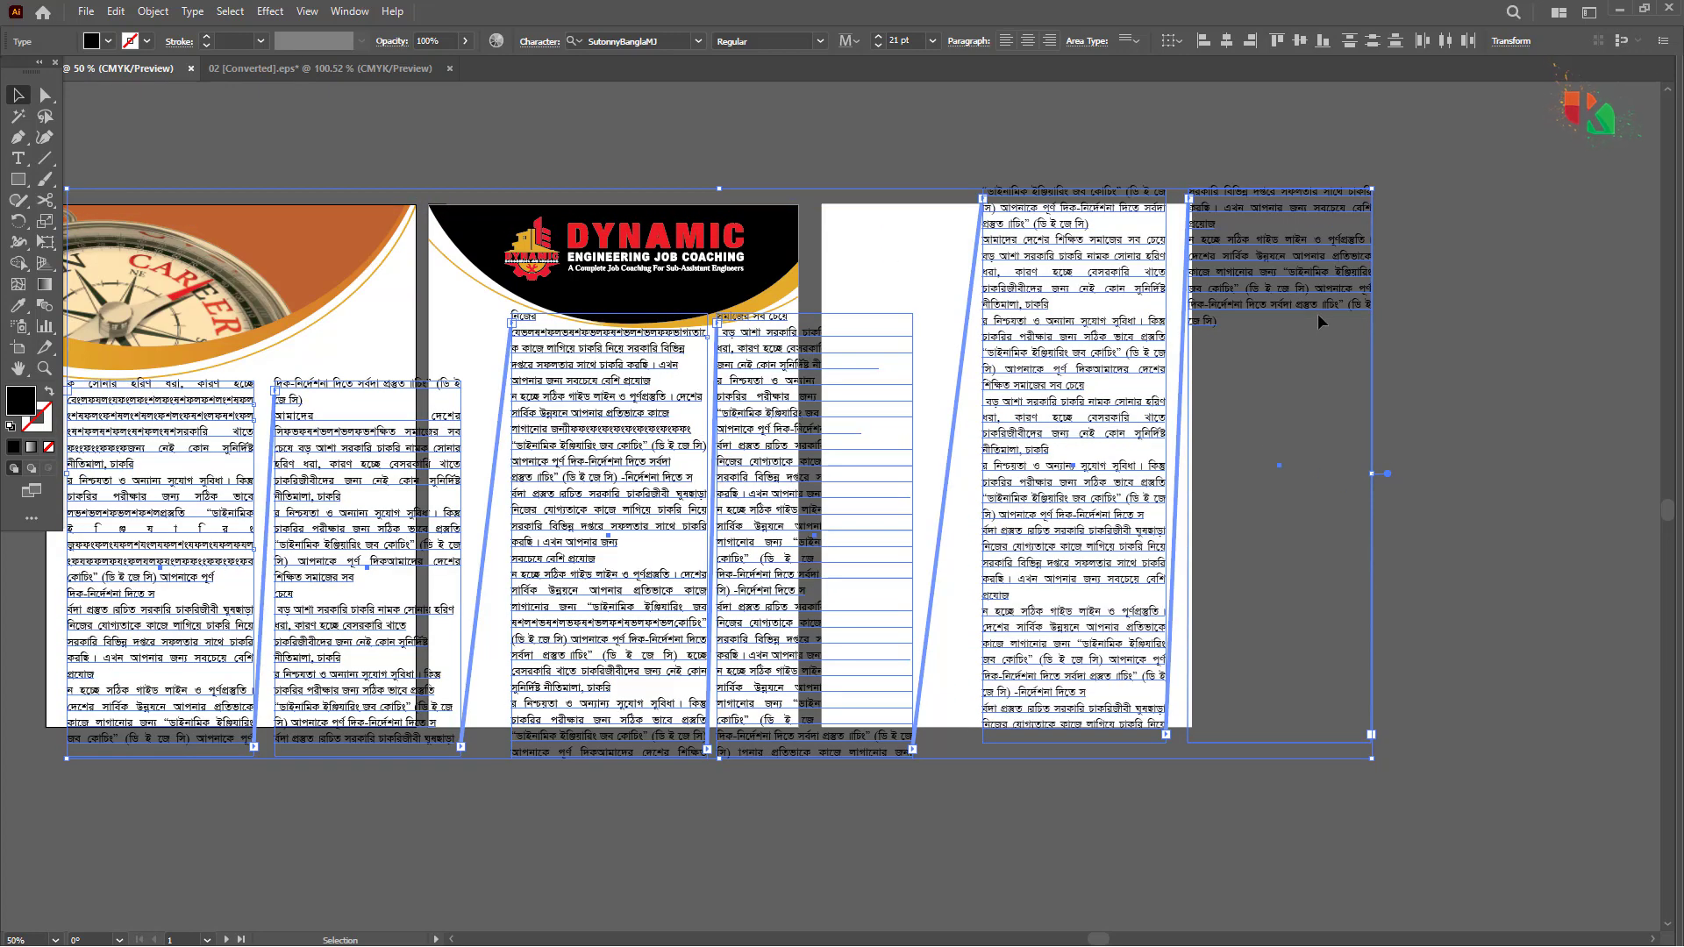
key(ctrl+z)
key(ctrl+z)
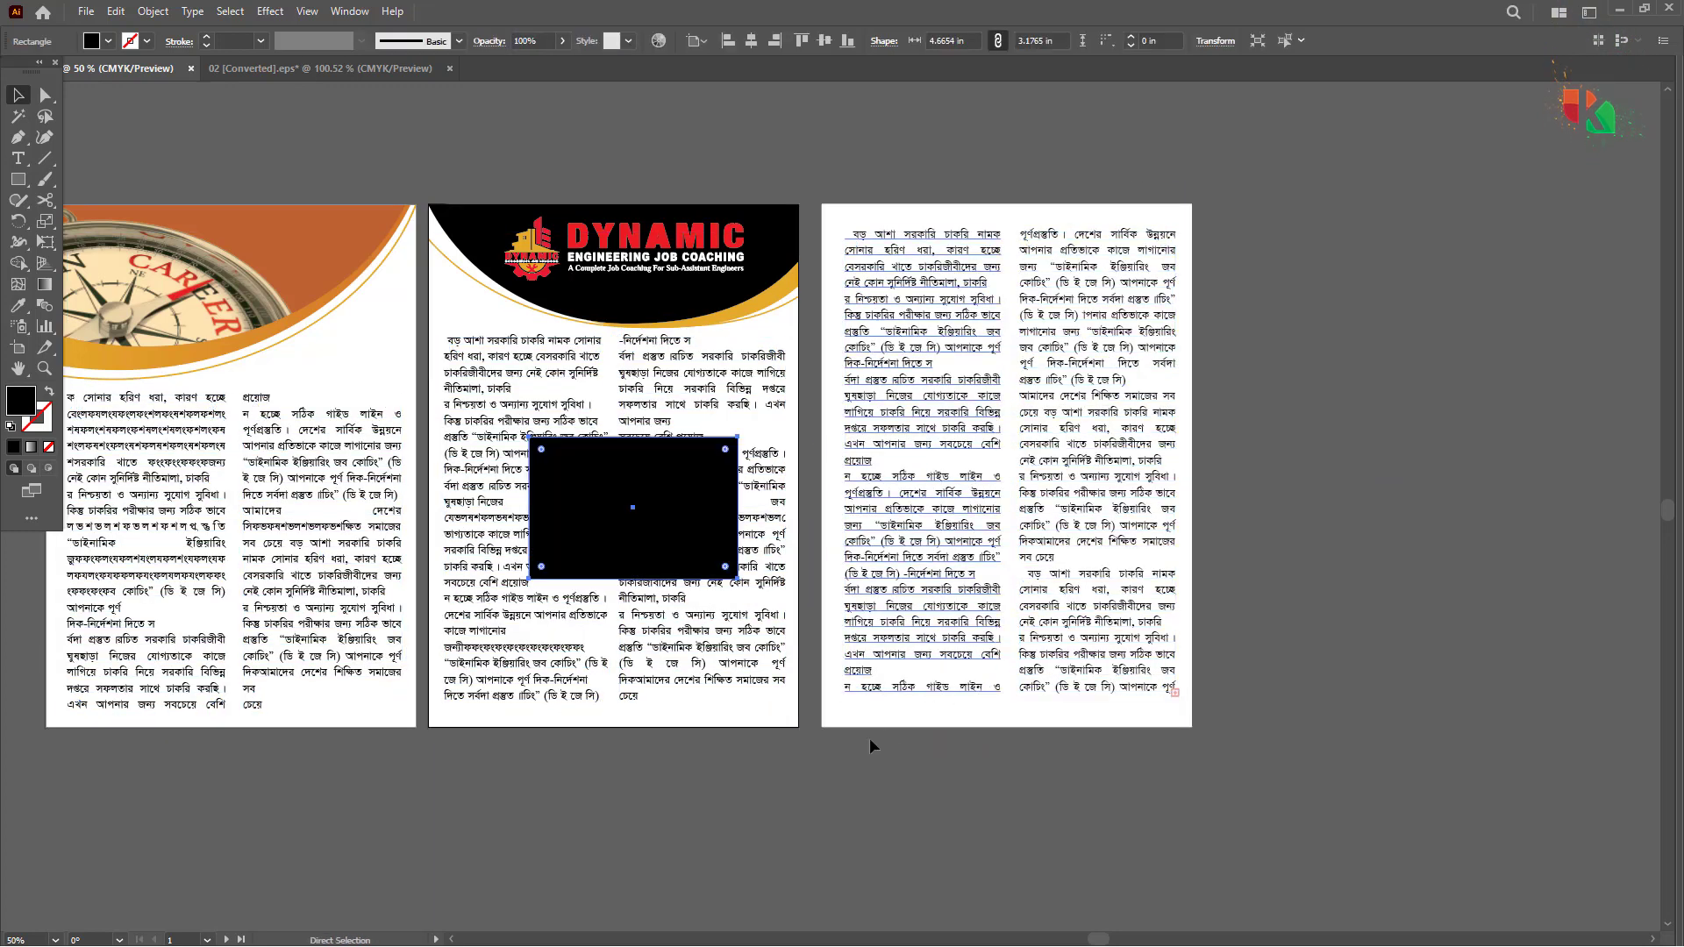
key(v)
key(Delete)
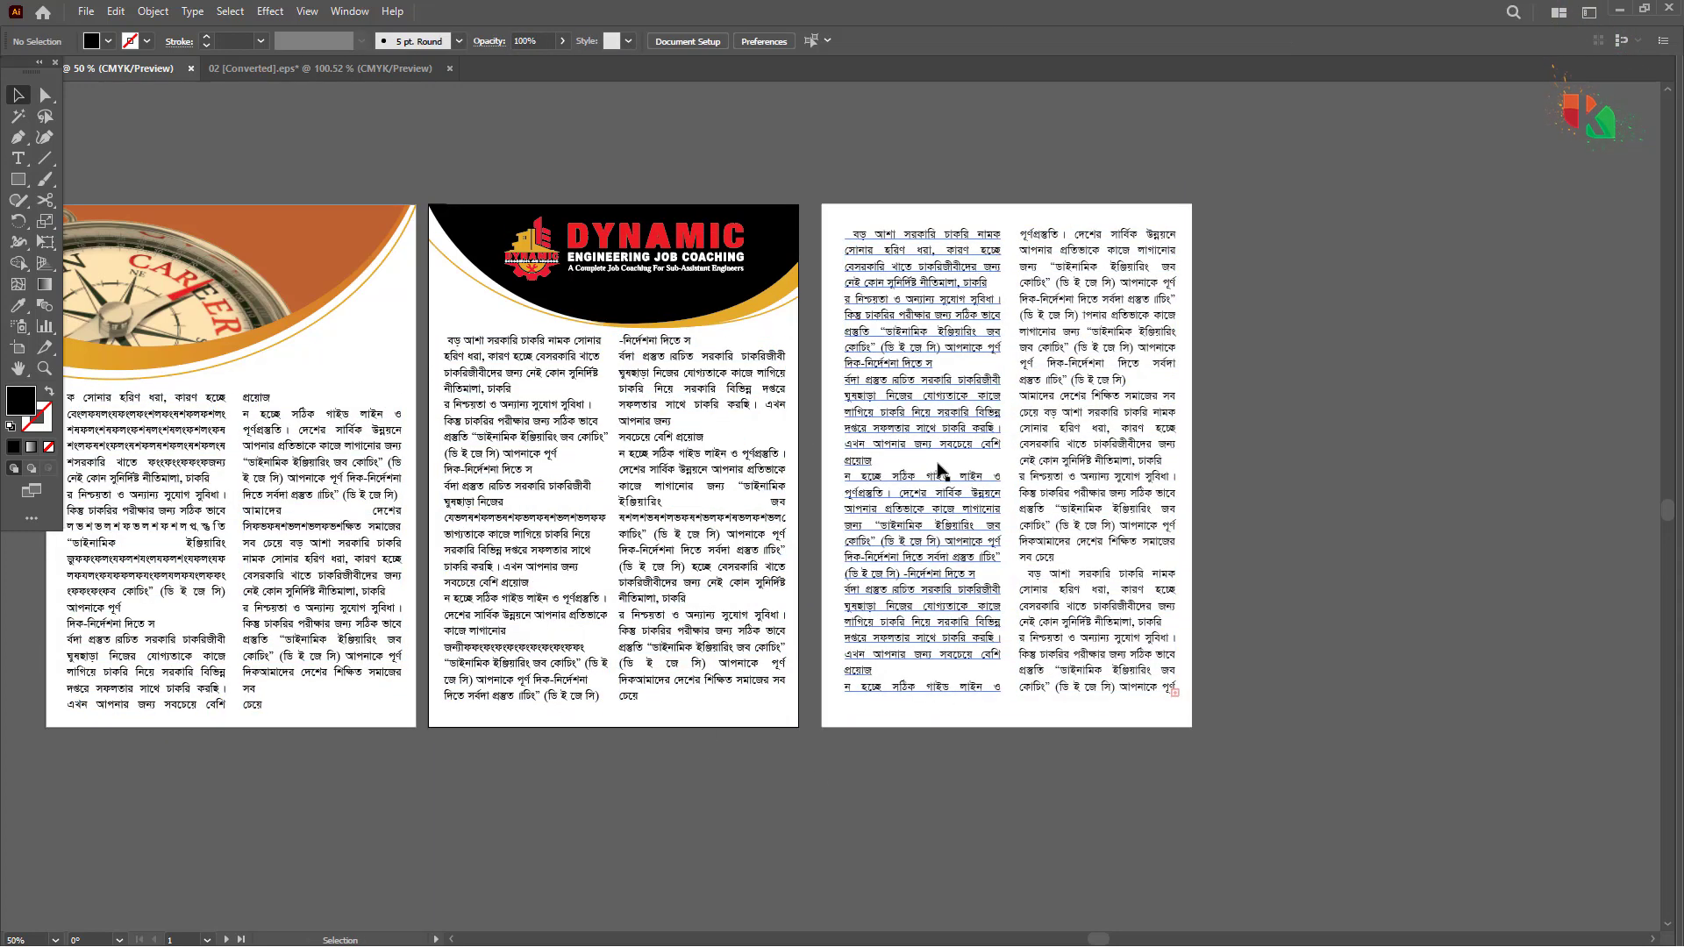
Step: Delete both text columns on the third page and both text columns on the second page
click(944, 470)
key(Delete)
click(1048, 470)
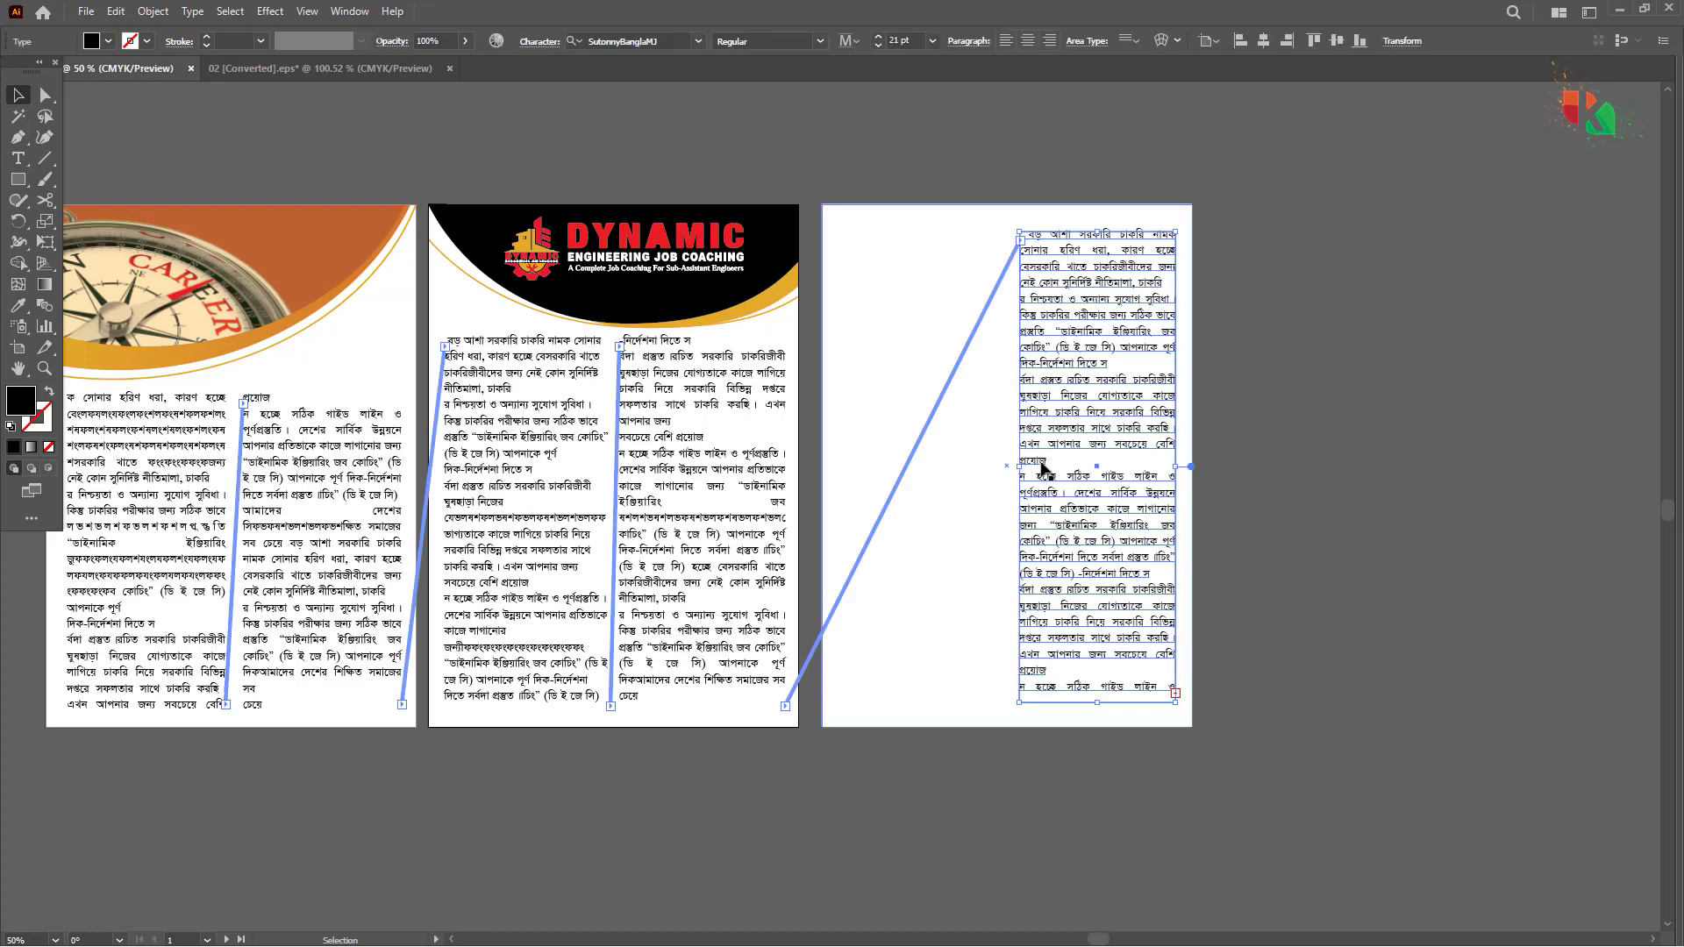
key(Delete)
click(513, 493)
key(Delete)
click(505, 488)
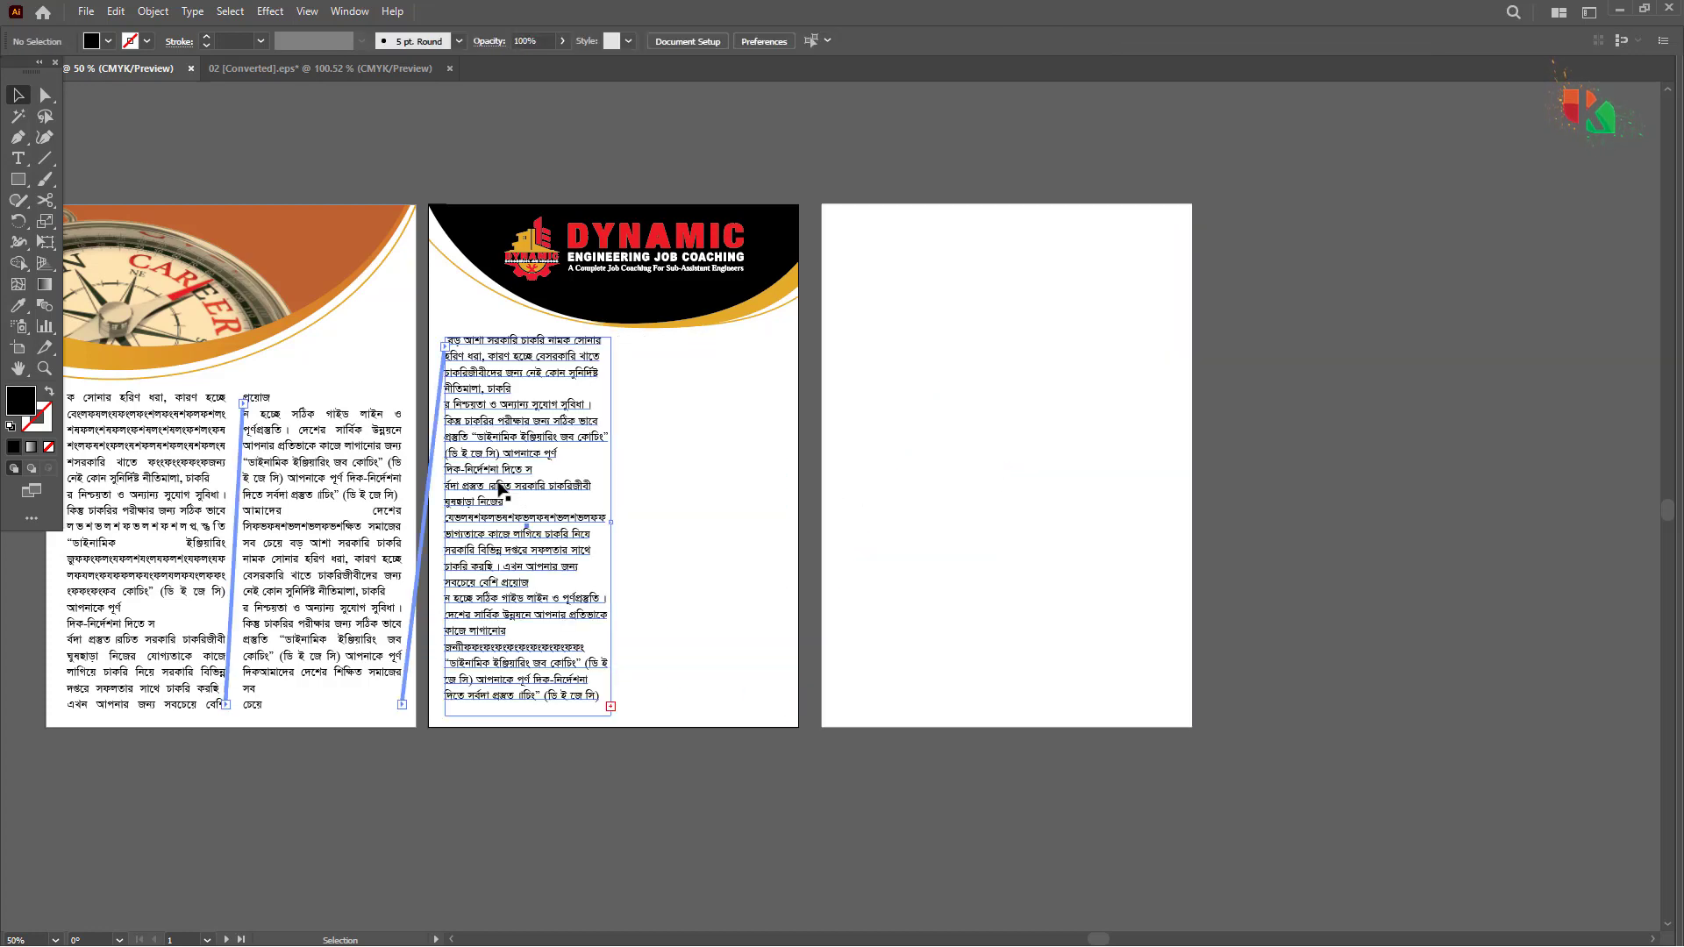
key(Delete)
Step: Delete several passages from the middle and lower lines of the first page's left text column
click(361, 525)
drag(481, 557, 639, 559)
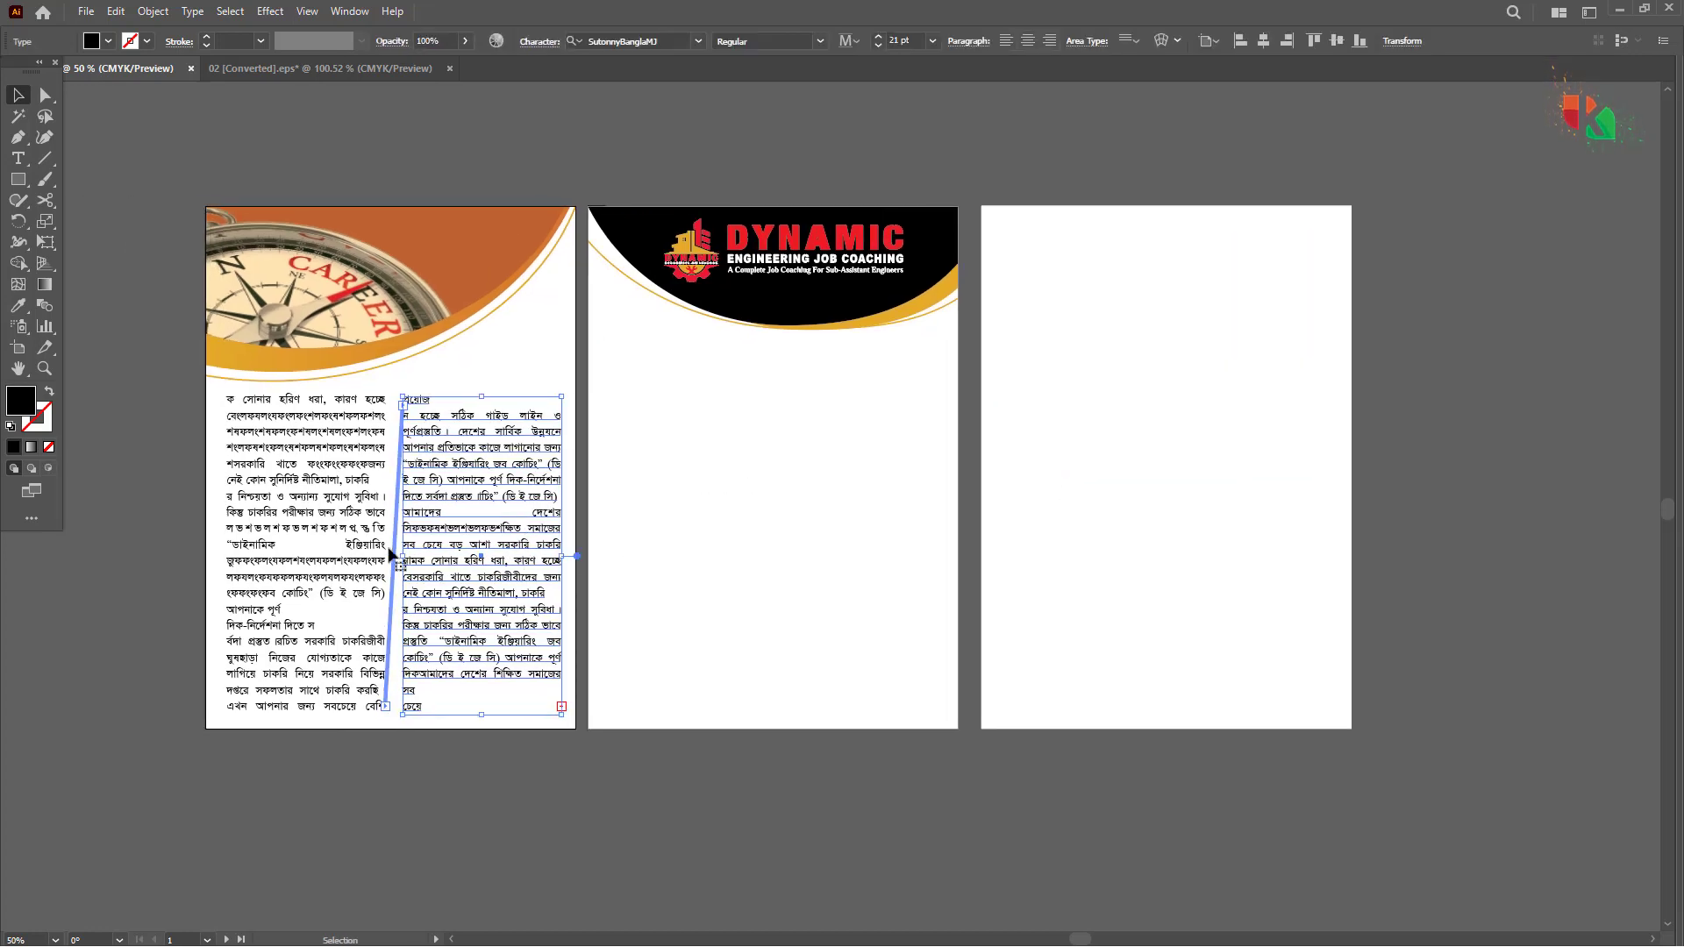
key(t)
drag(388, 645, 184, 526)
key(Delete)
key(BackSpace)
key(BackSpace)
key(BackSpace)
key(BackSpace)
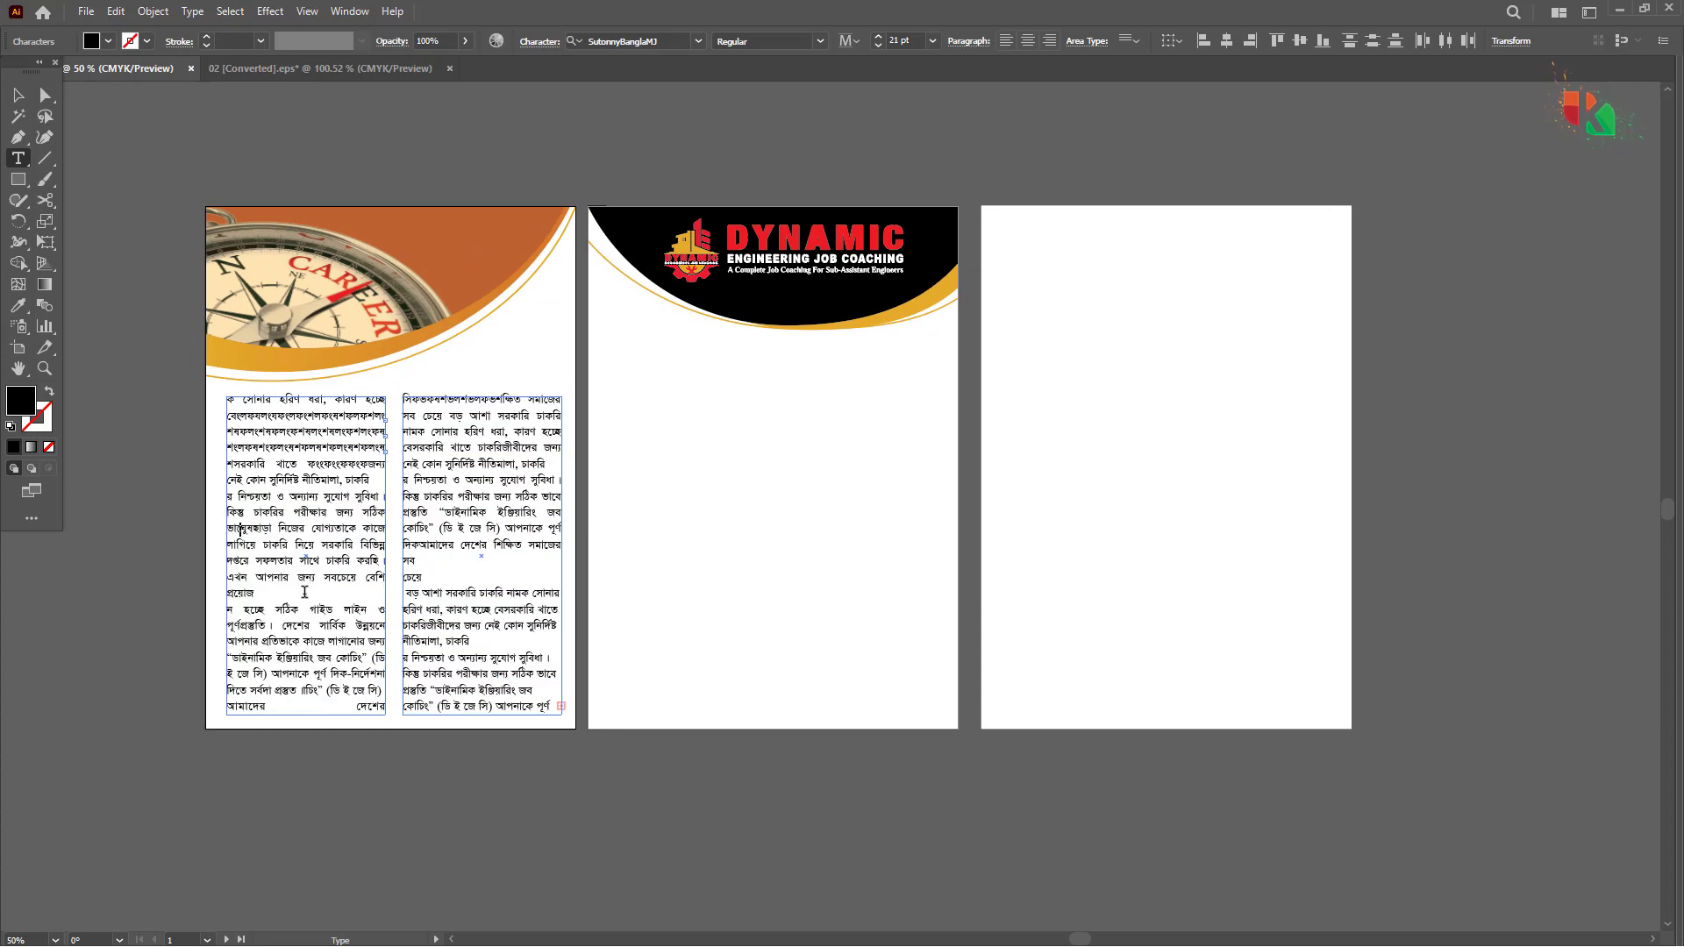
drag(367, 641, 250, 467)
key(BackSpace)
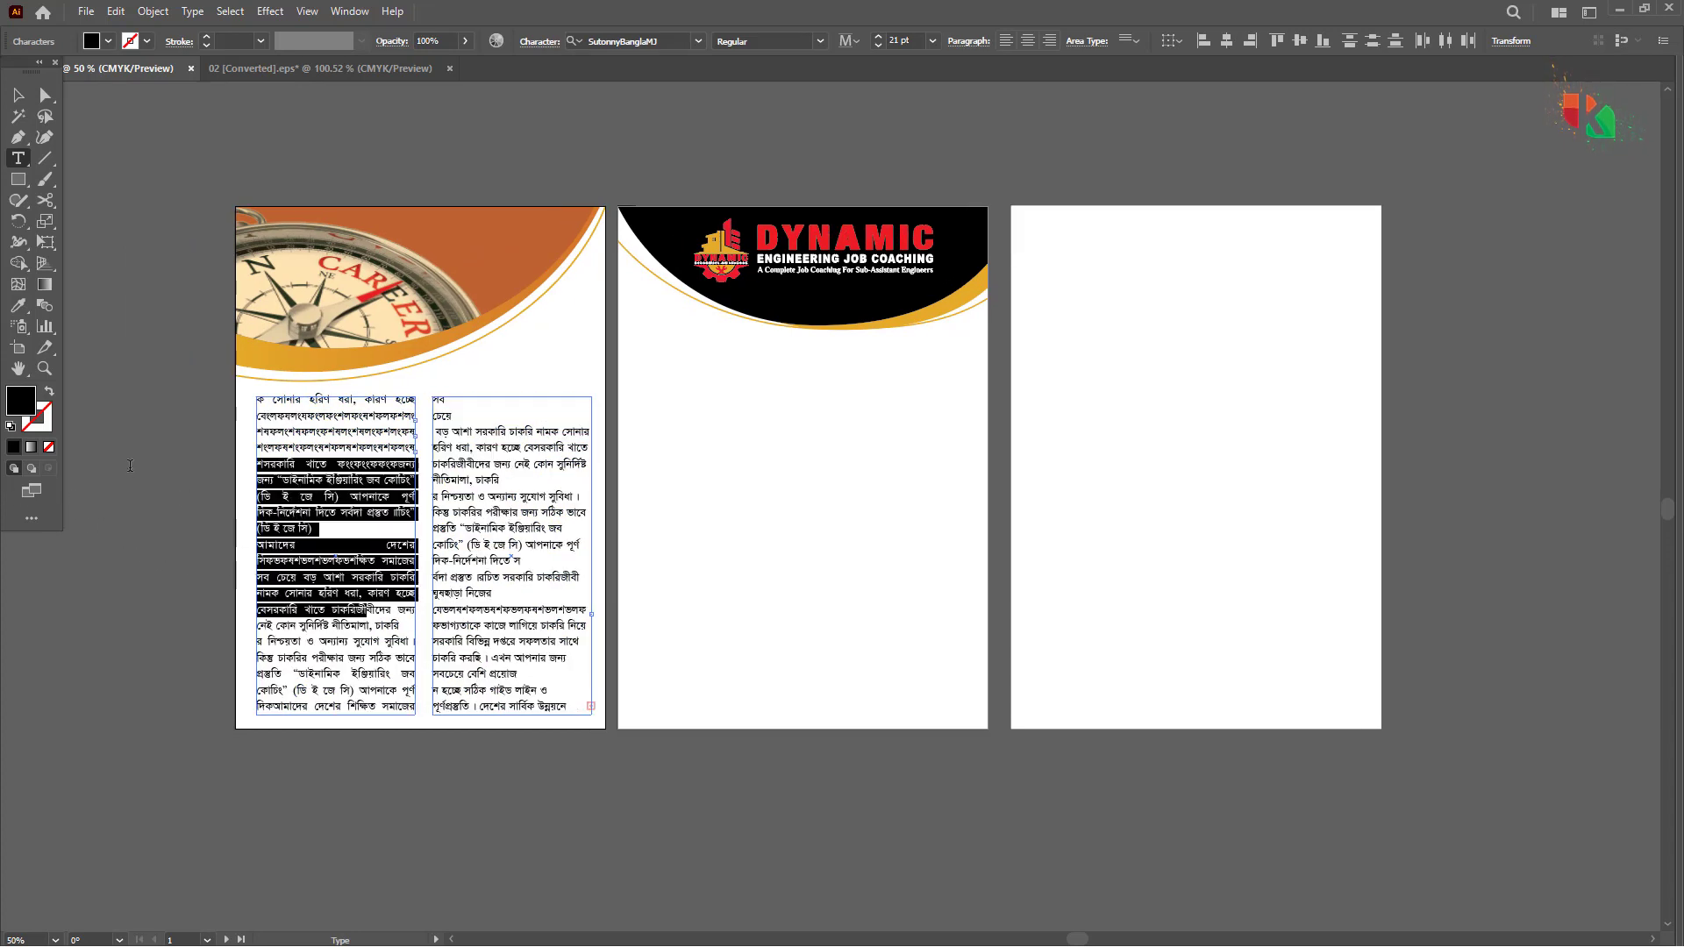
key(BackSpace)
drag(400, 644, 202, 449)
key(BackSpace)
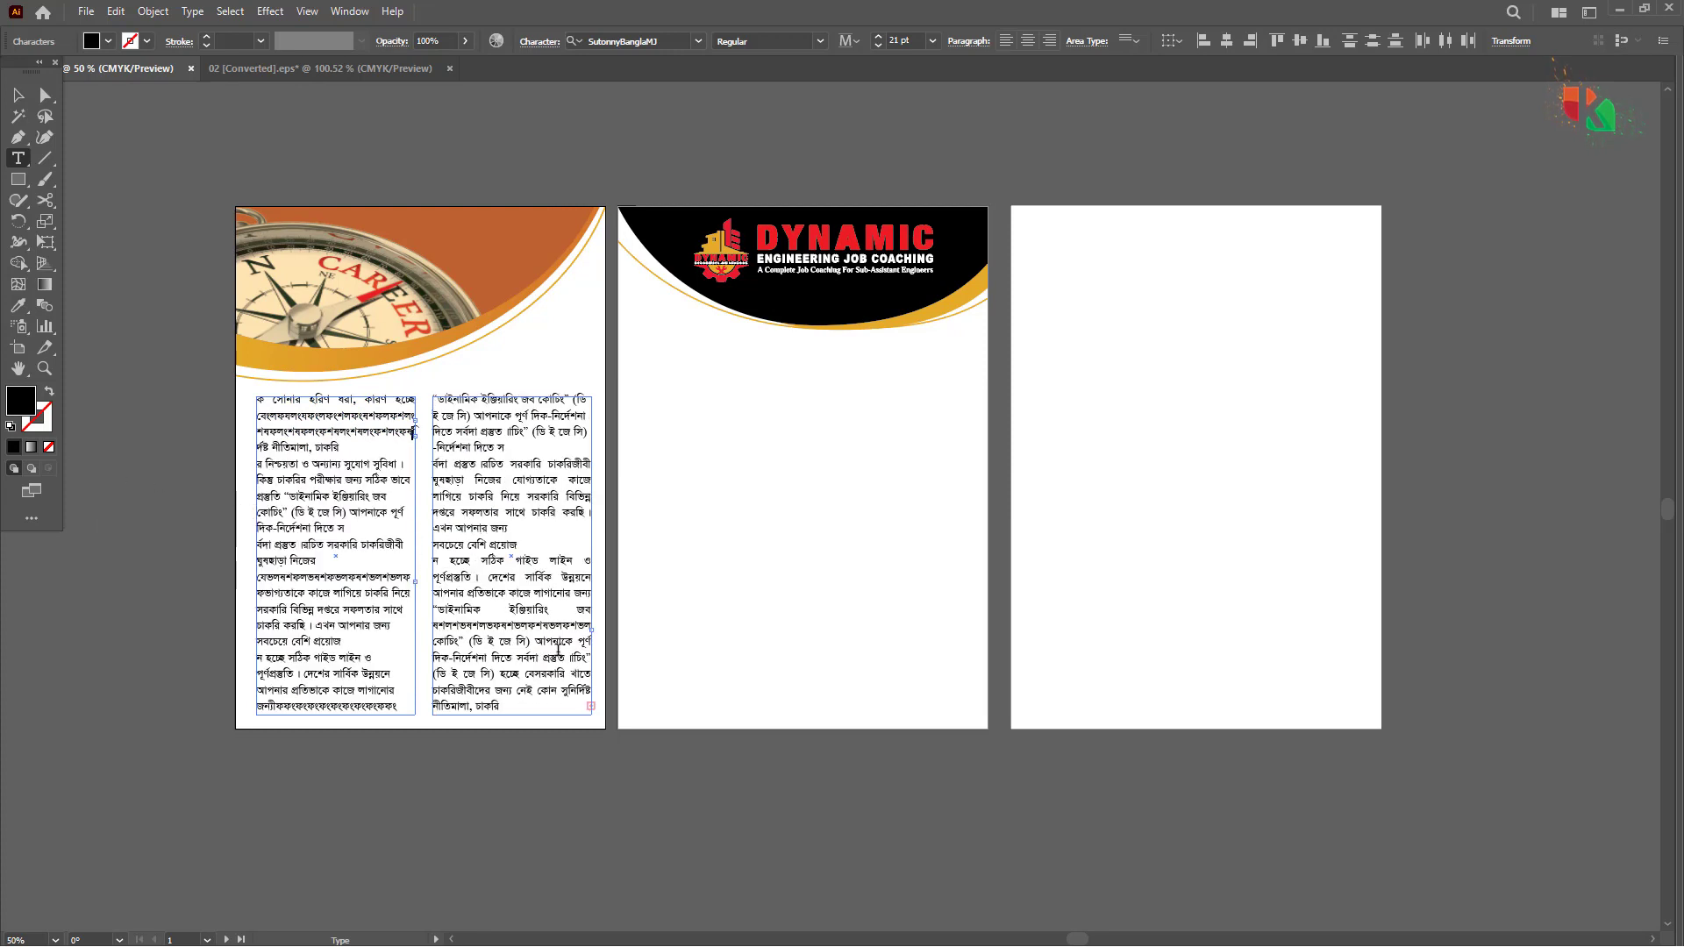
Step: Delete the passage running from the first page's left column, after "র নিশ্চয়তা ও", into the right column's lower half
drag(595, 648, 414, 549)
key(ctrl+z)
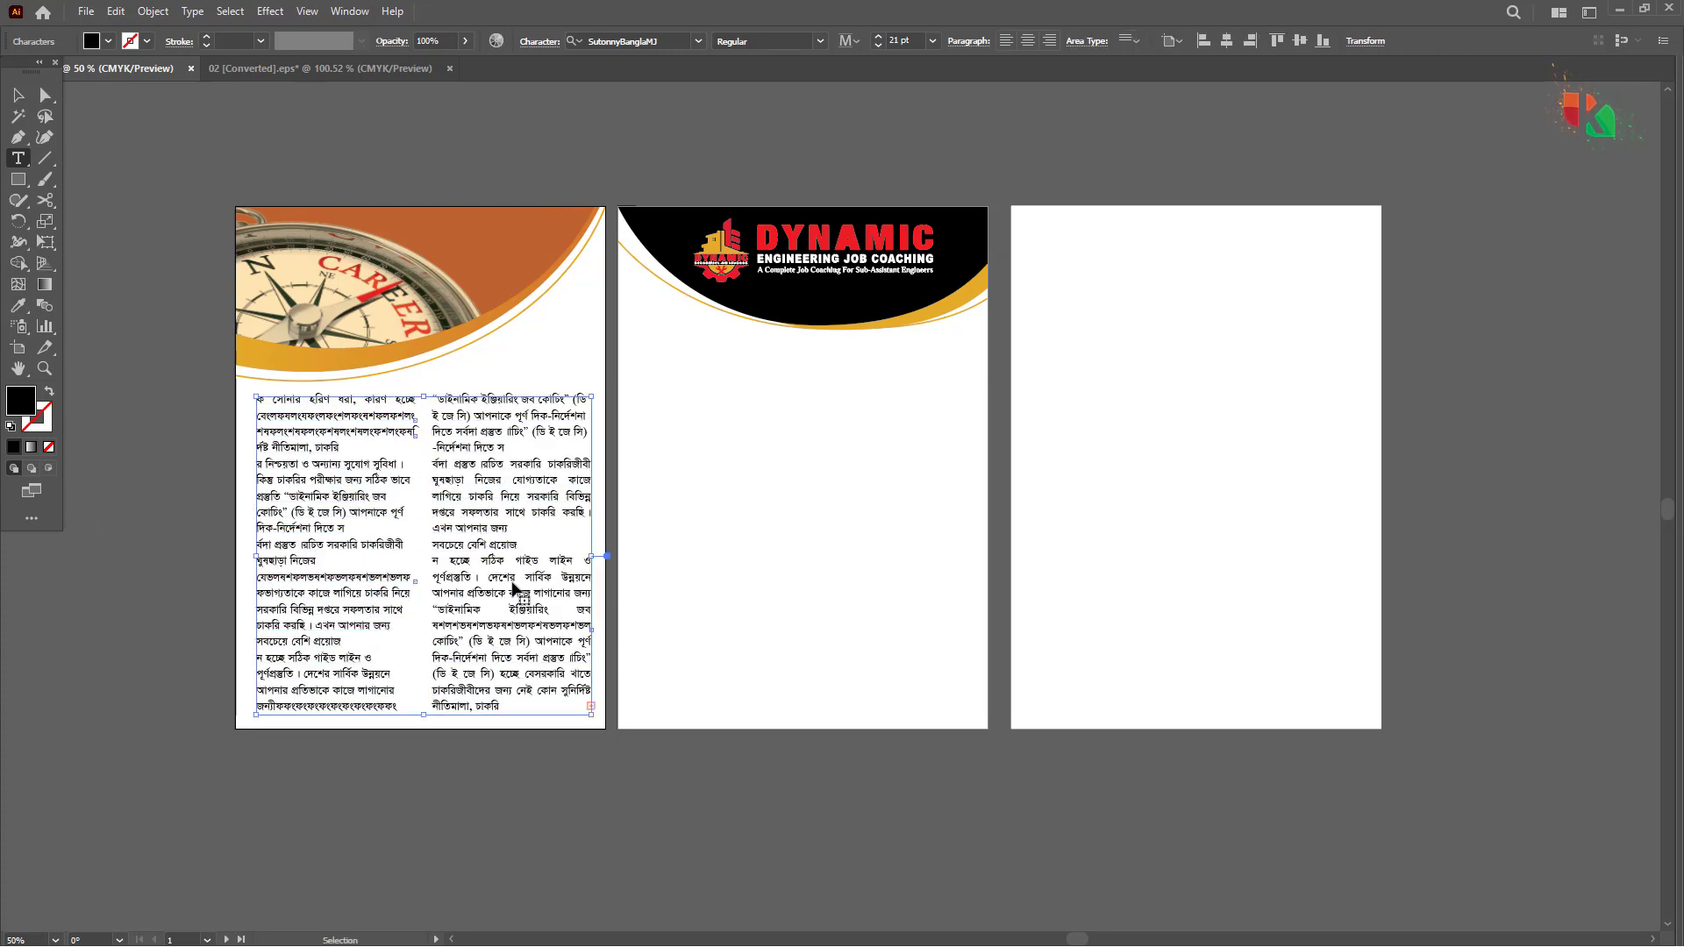
drag(550, 594, 331, 463)
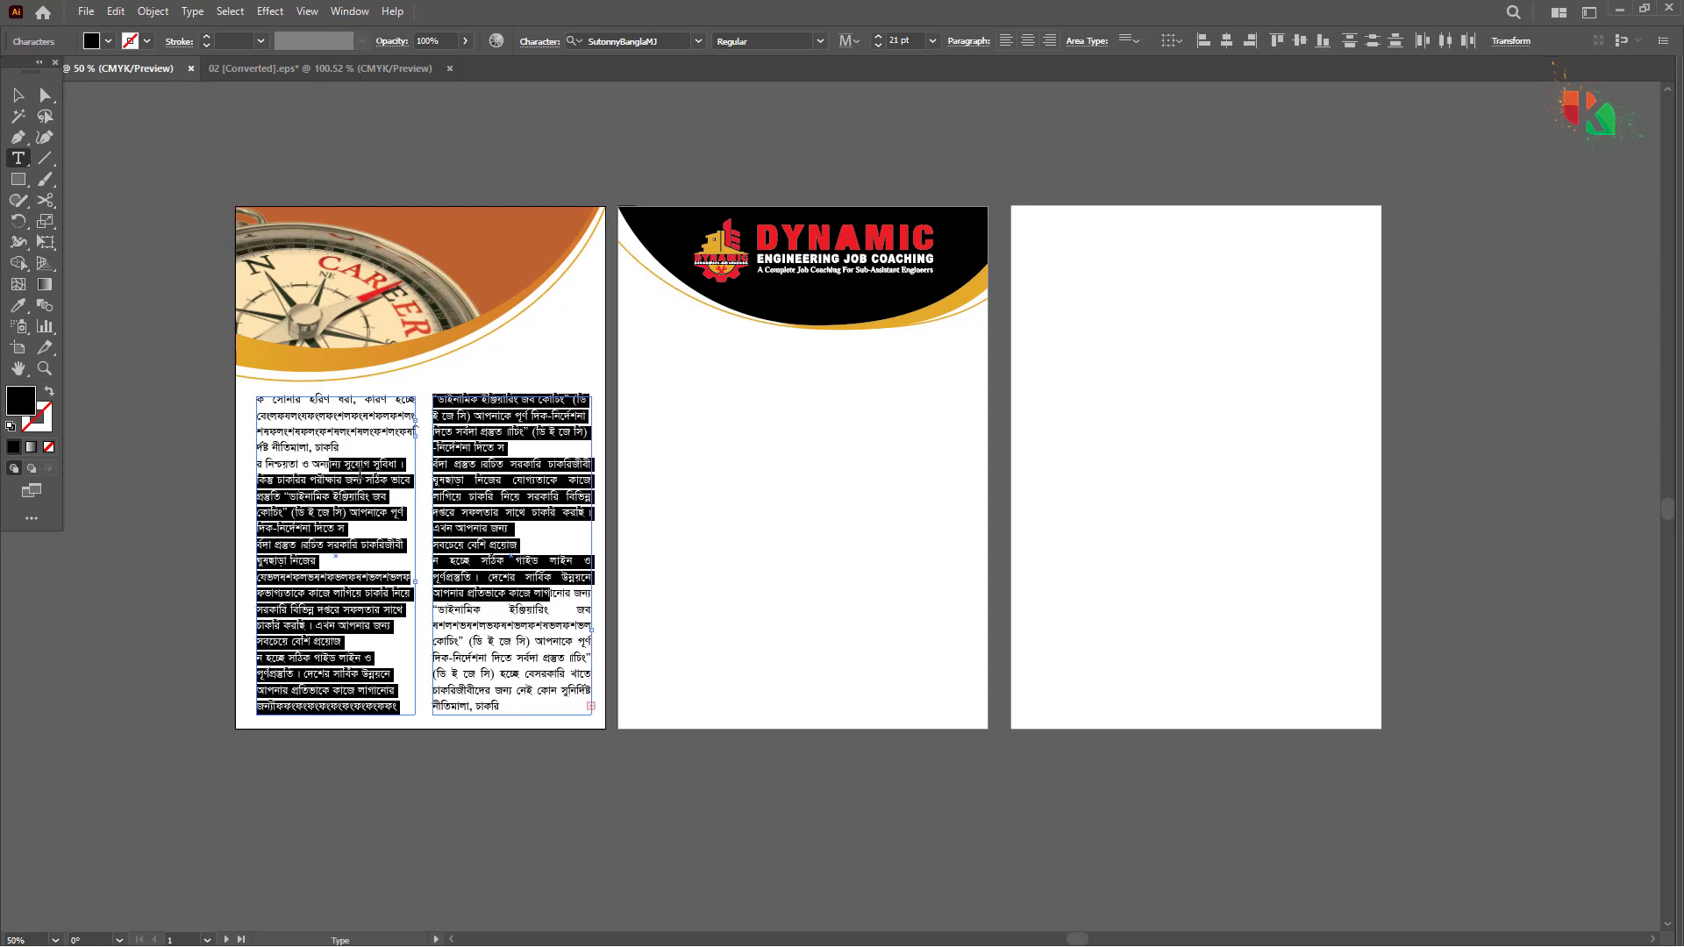
key(BackSpace)
key(Escape)
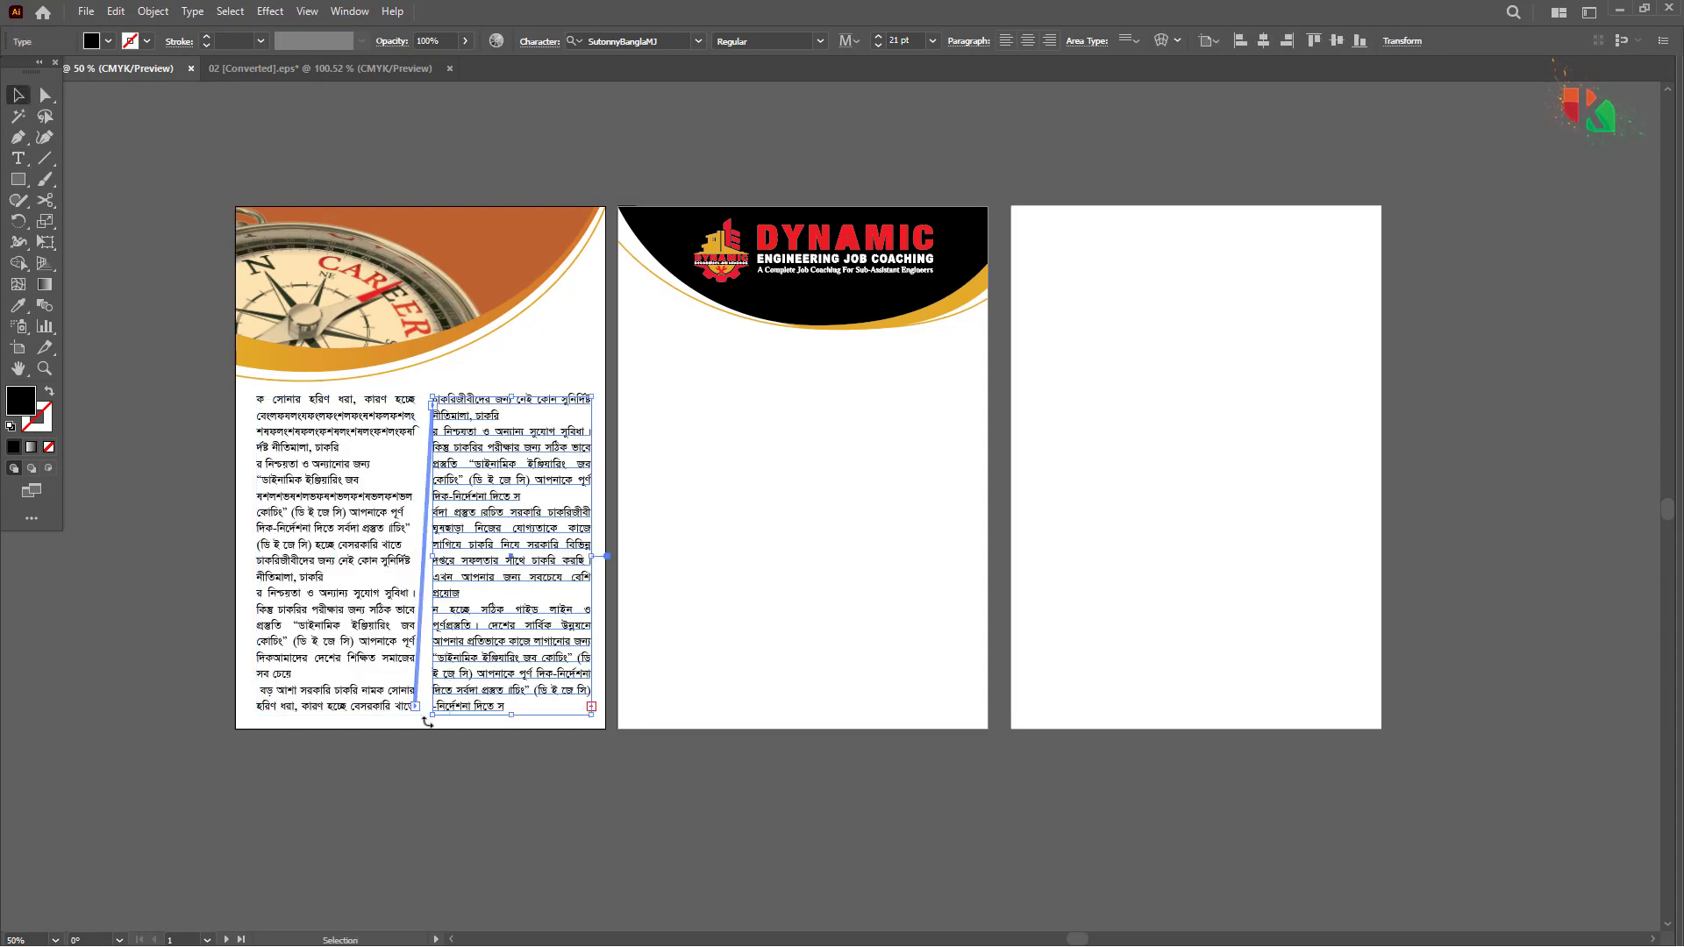
Step: Shorten both first-page text columns together by raising their lower edge to about two-fifths less height
shift+click(400, 710)
drag(423, 717, 425, 591)
click(526, 794)
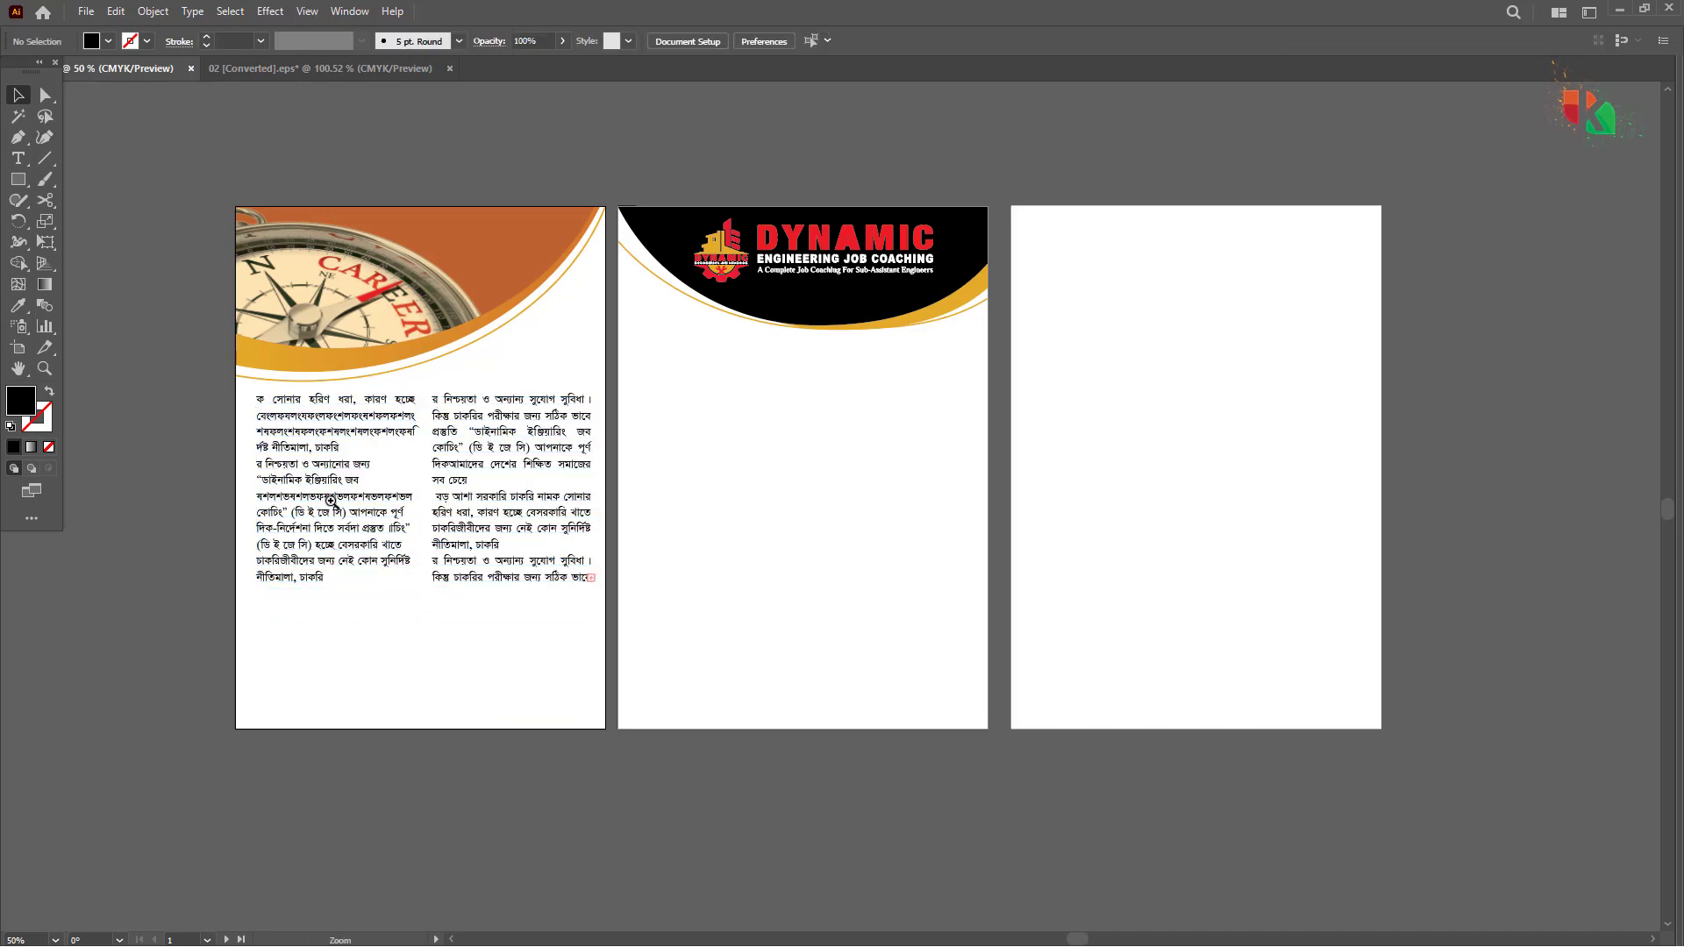
Step: Narrow both first-page text columns together symmetrically about their shared centre to about two-thirds of their width
scroll(342, 563, up, 2)
click(360, 514)
shift+click(352, 519)
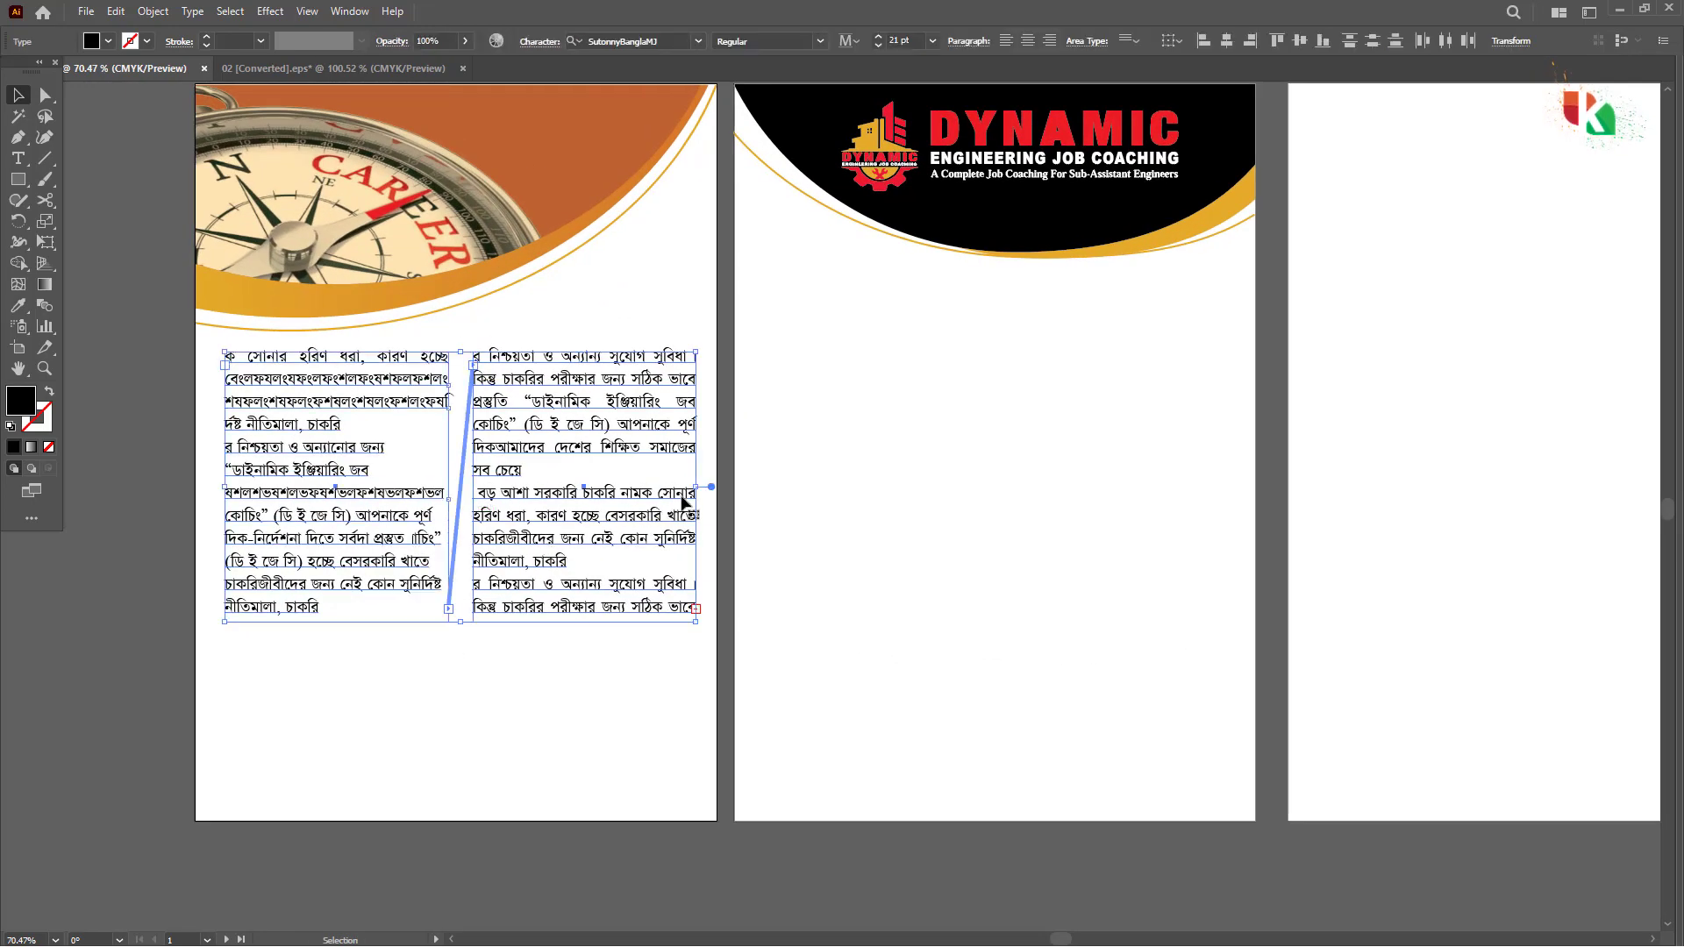
drag(695, 487, 615, 488)
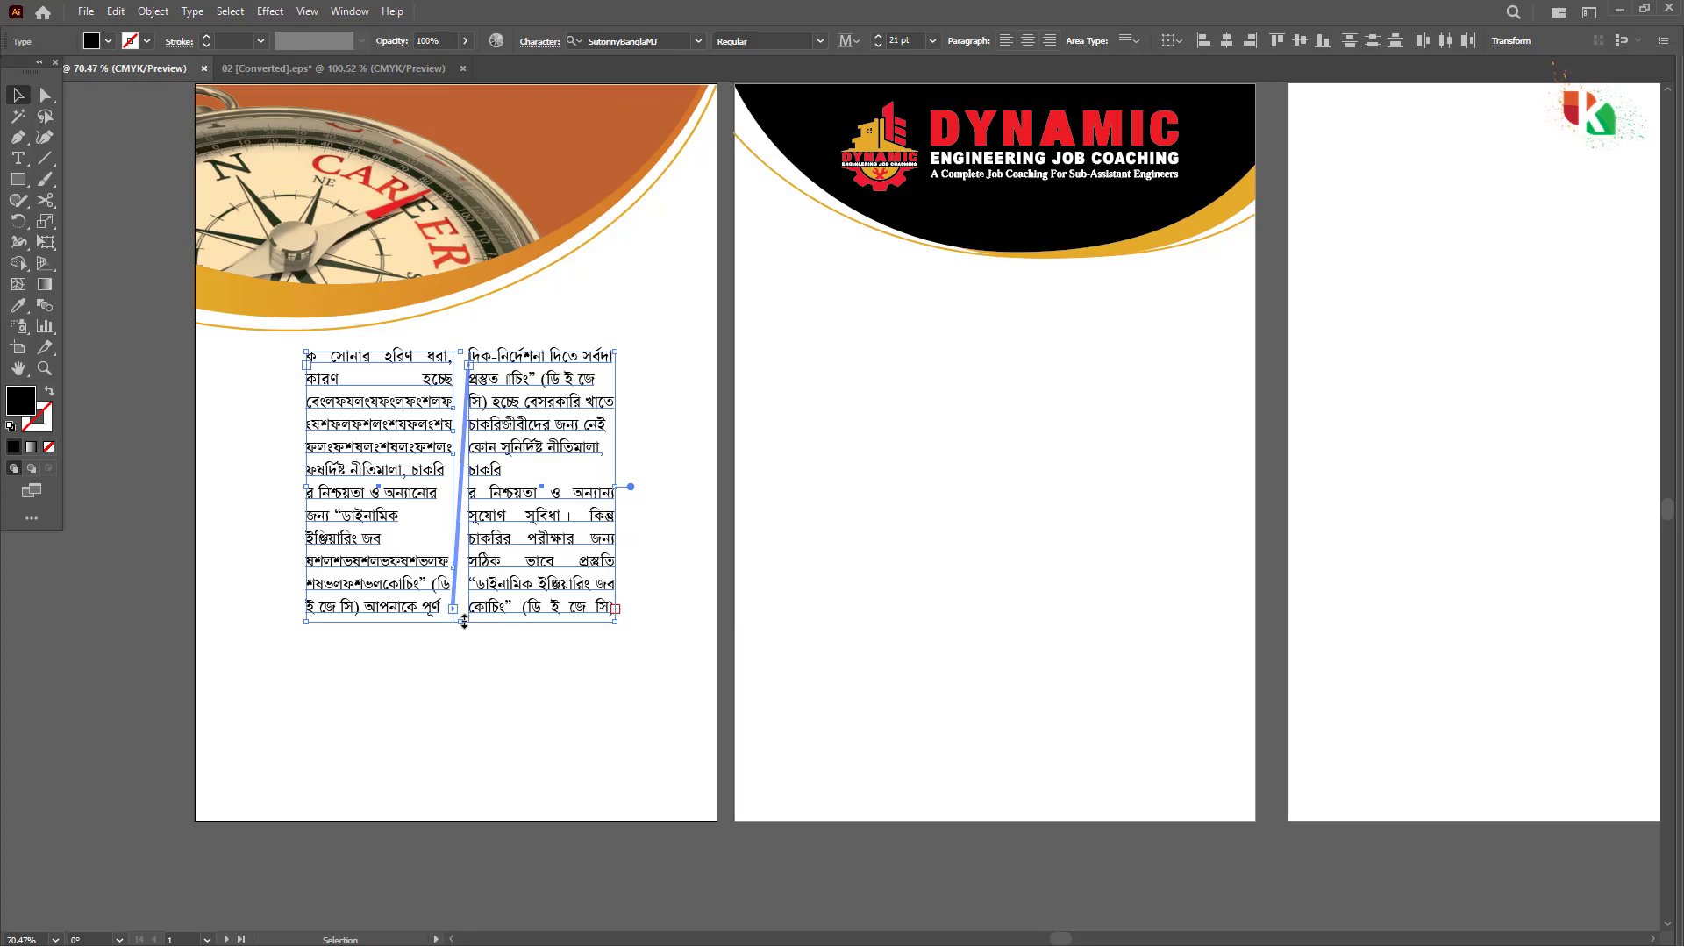
Step: Try lengthening the two narrowed first-page columns downward together, and undo the change to keep their narrowed size
drag(465, 622, 496, 716)
key(ctrl+z)
drag(461, 622, 463, 623)
key(ctrl+z)
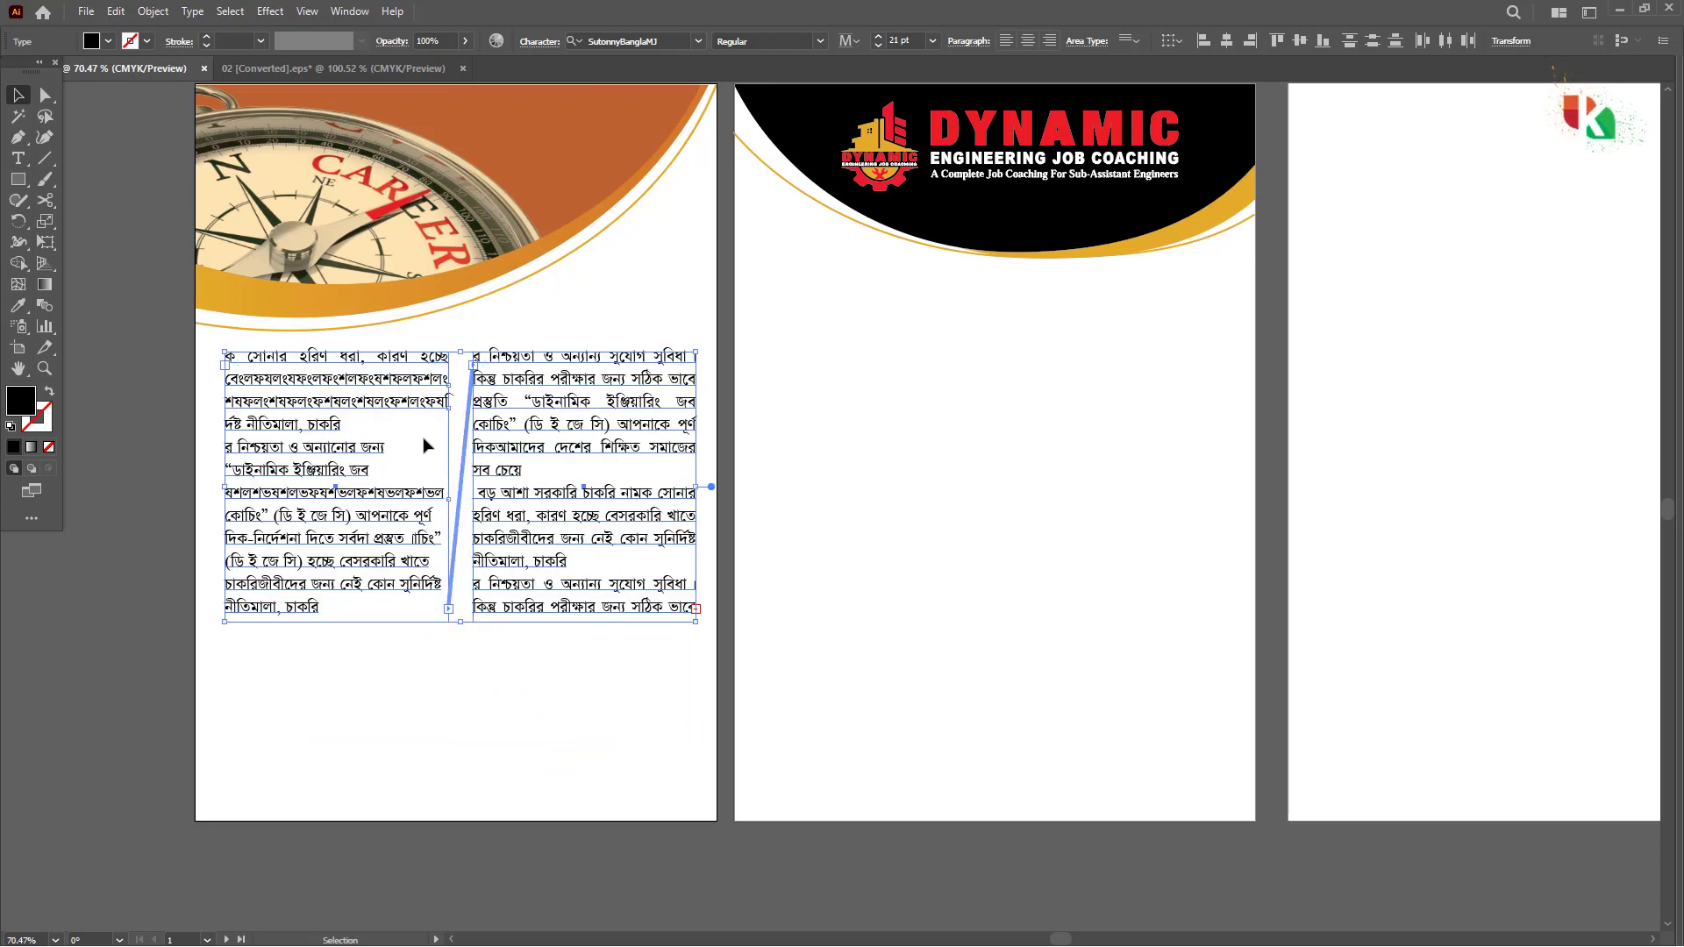
key(ctrl+z)
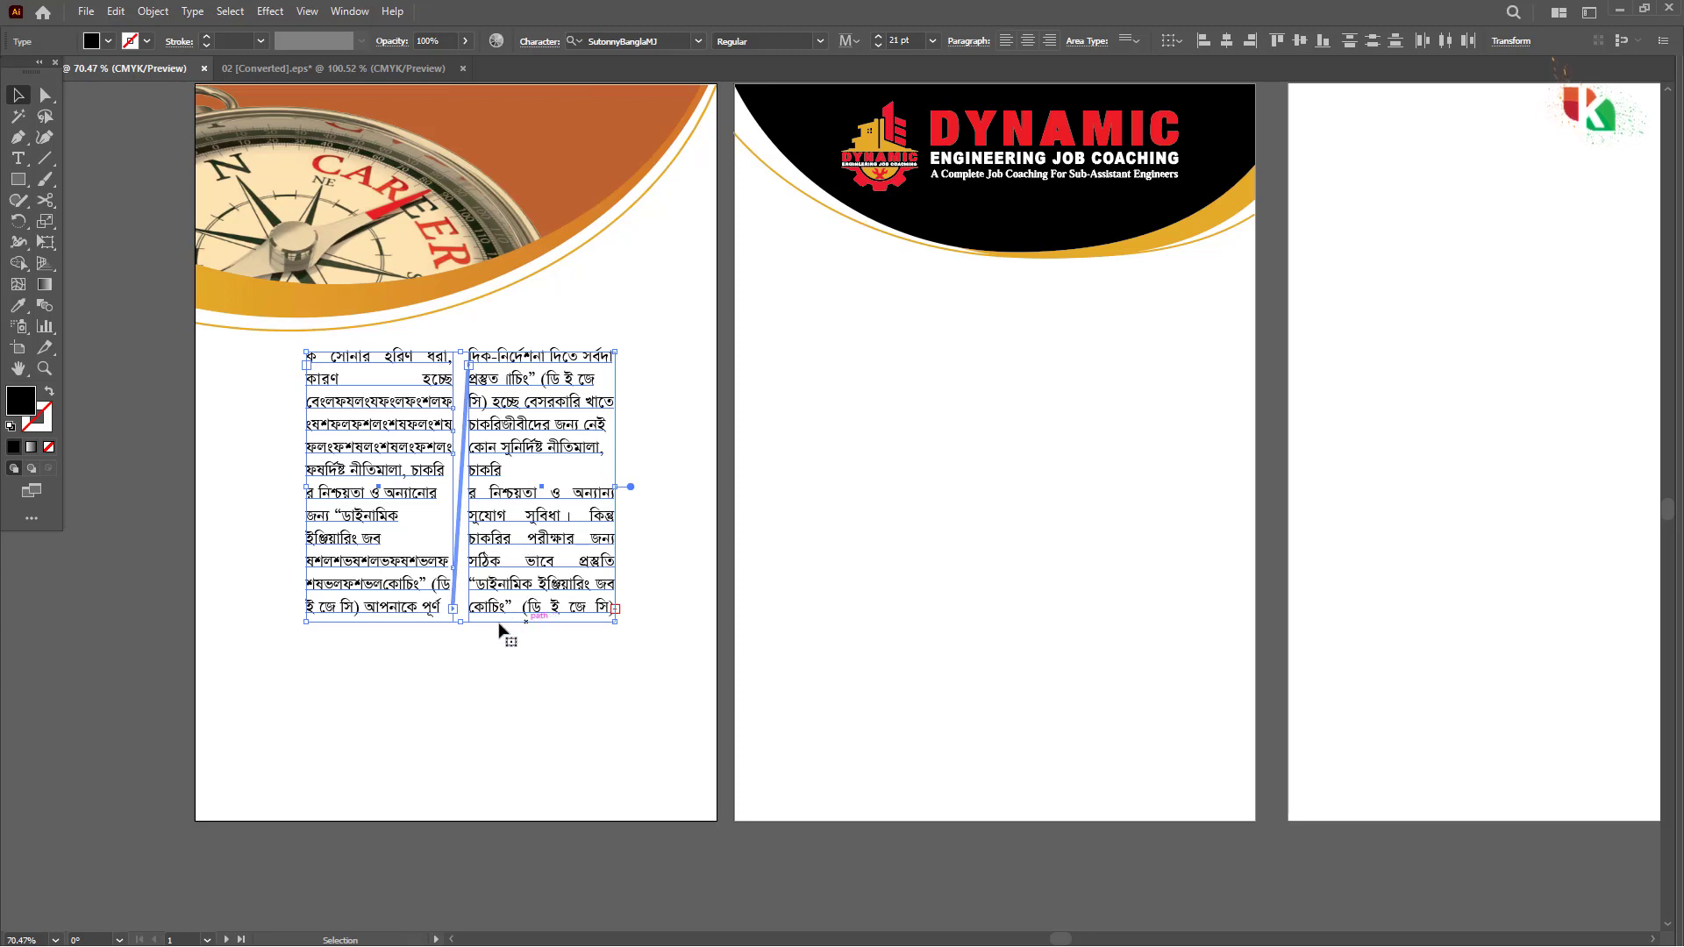
drag(462, 623, 467, 741)
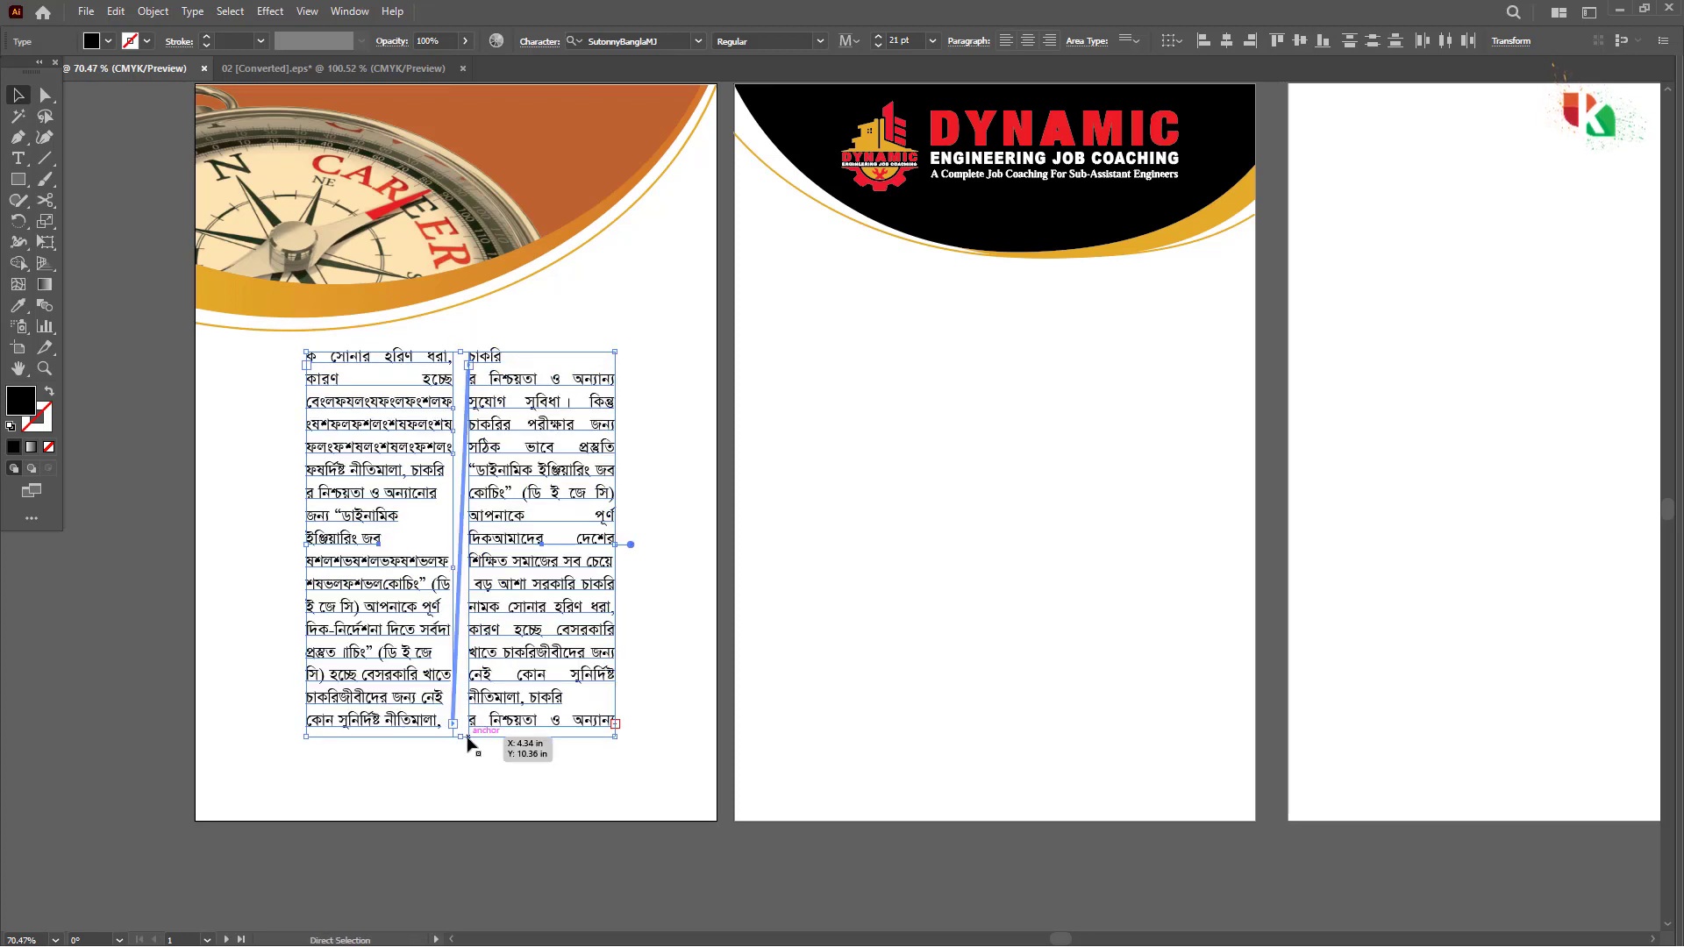
key(ctrl+z)
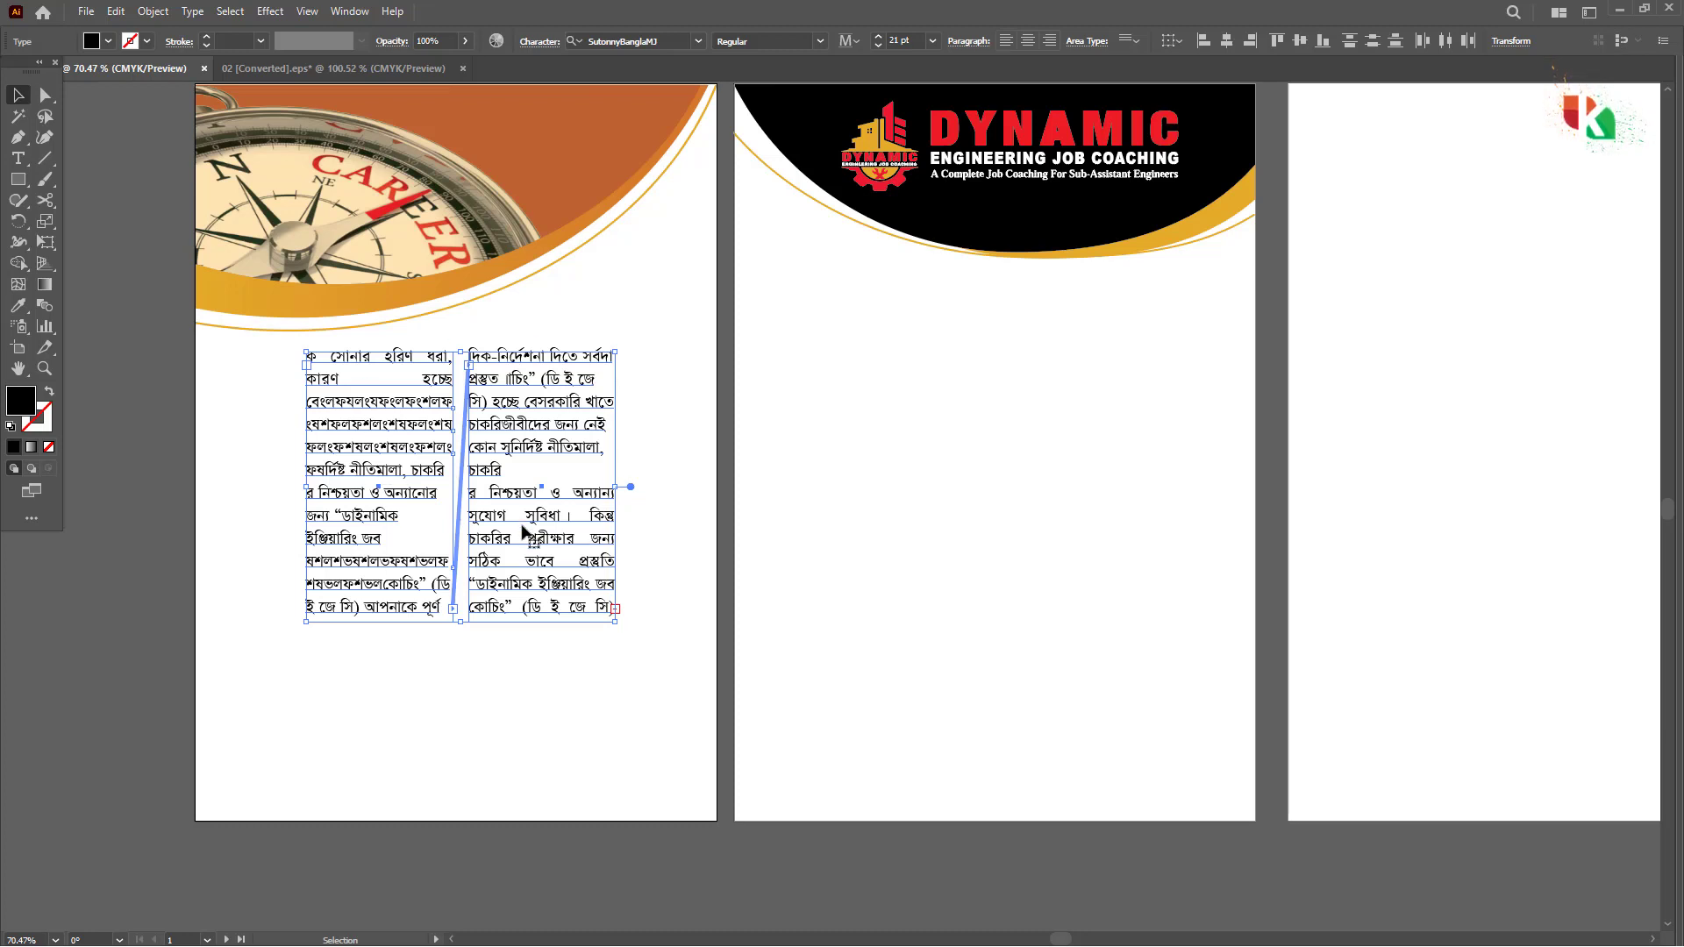
Step: Draw a black rectangle about 3.12 × 2.37 in over the middle of the first page's two text columns, centring it more closely between them
click(18, 180)
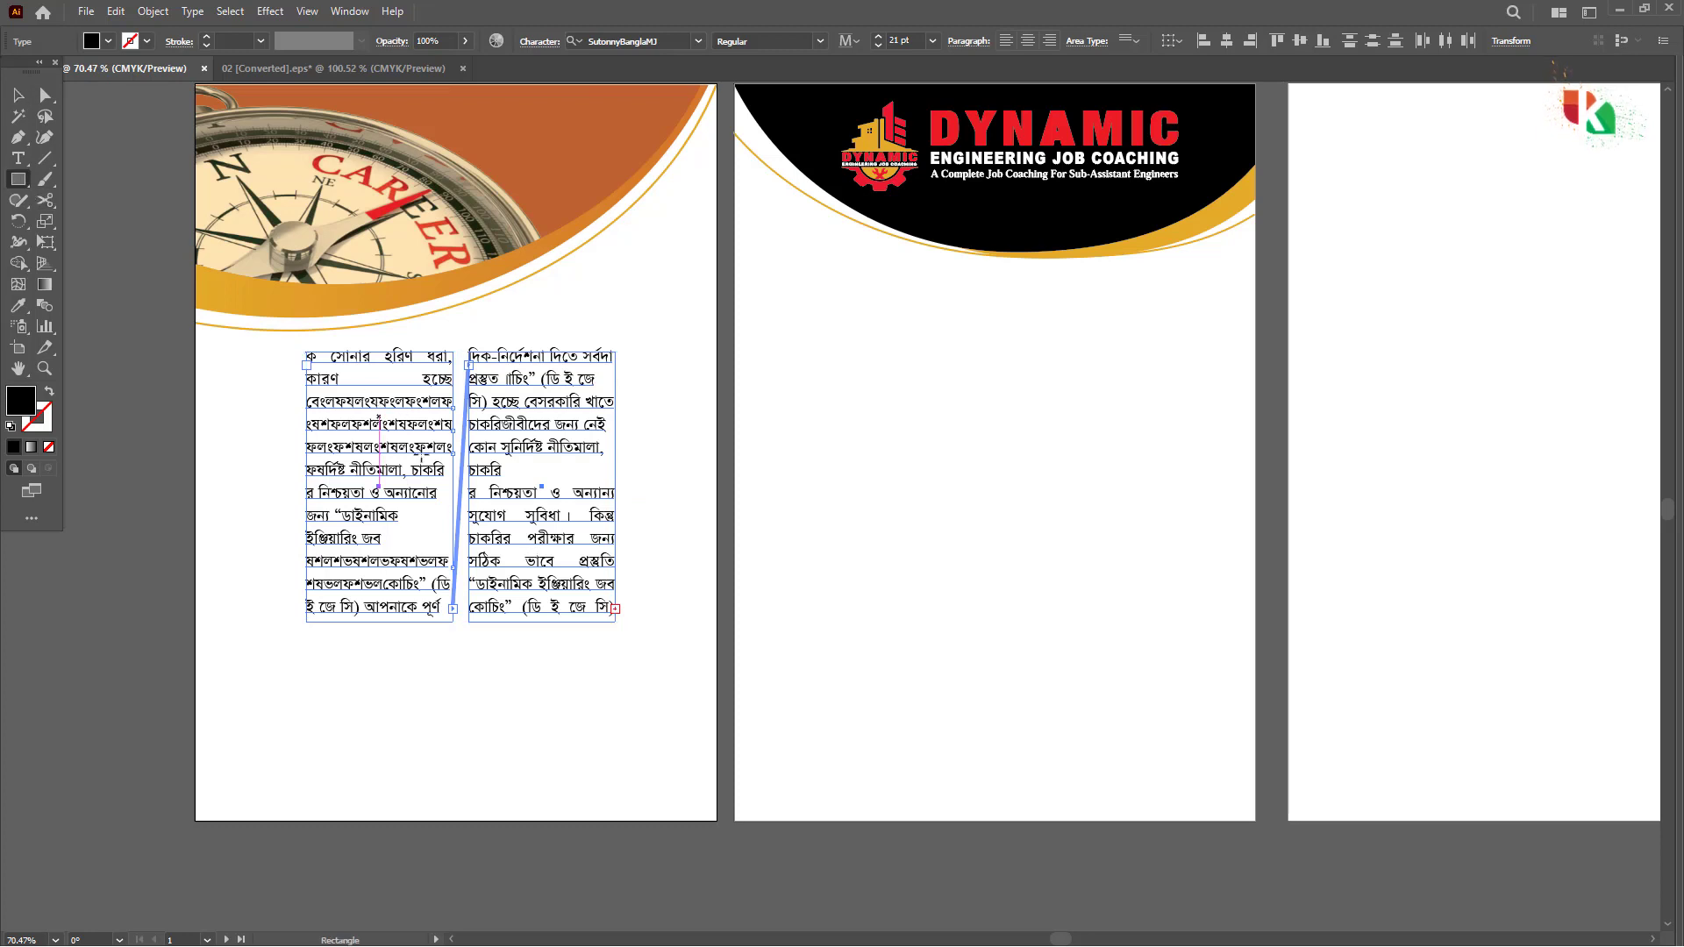
drag(379, 416, 575, 565)
key(v)
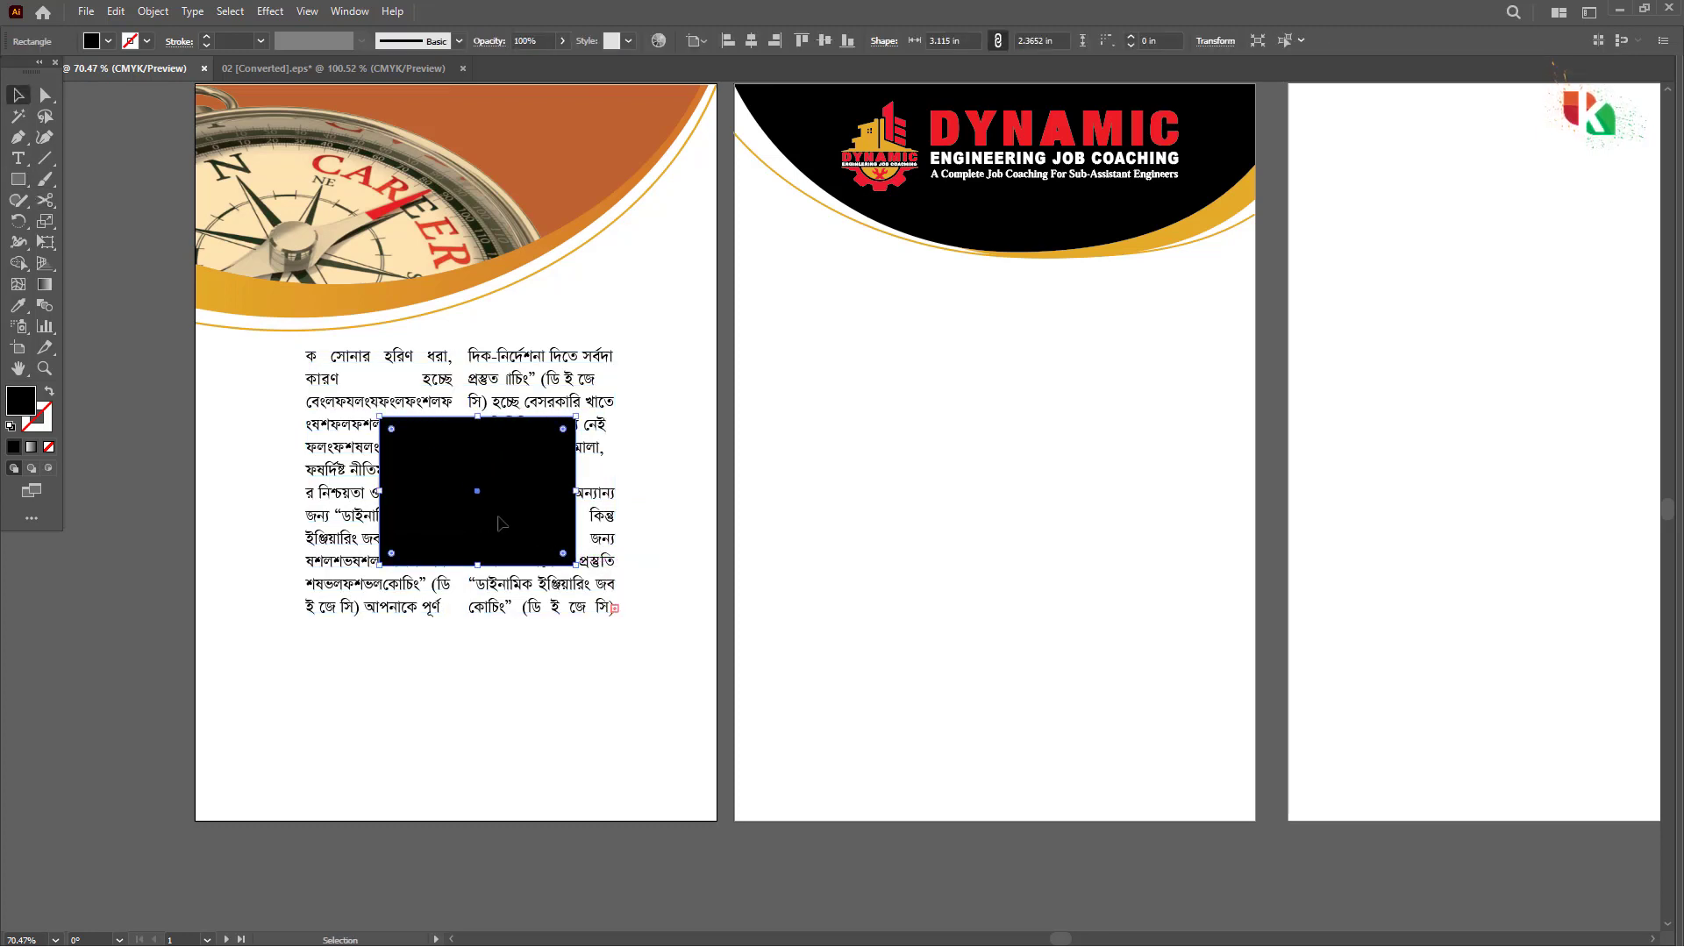
drag(500, 524, 490, 523)
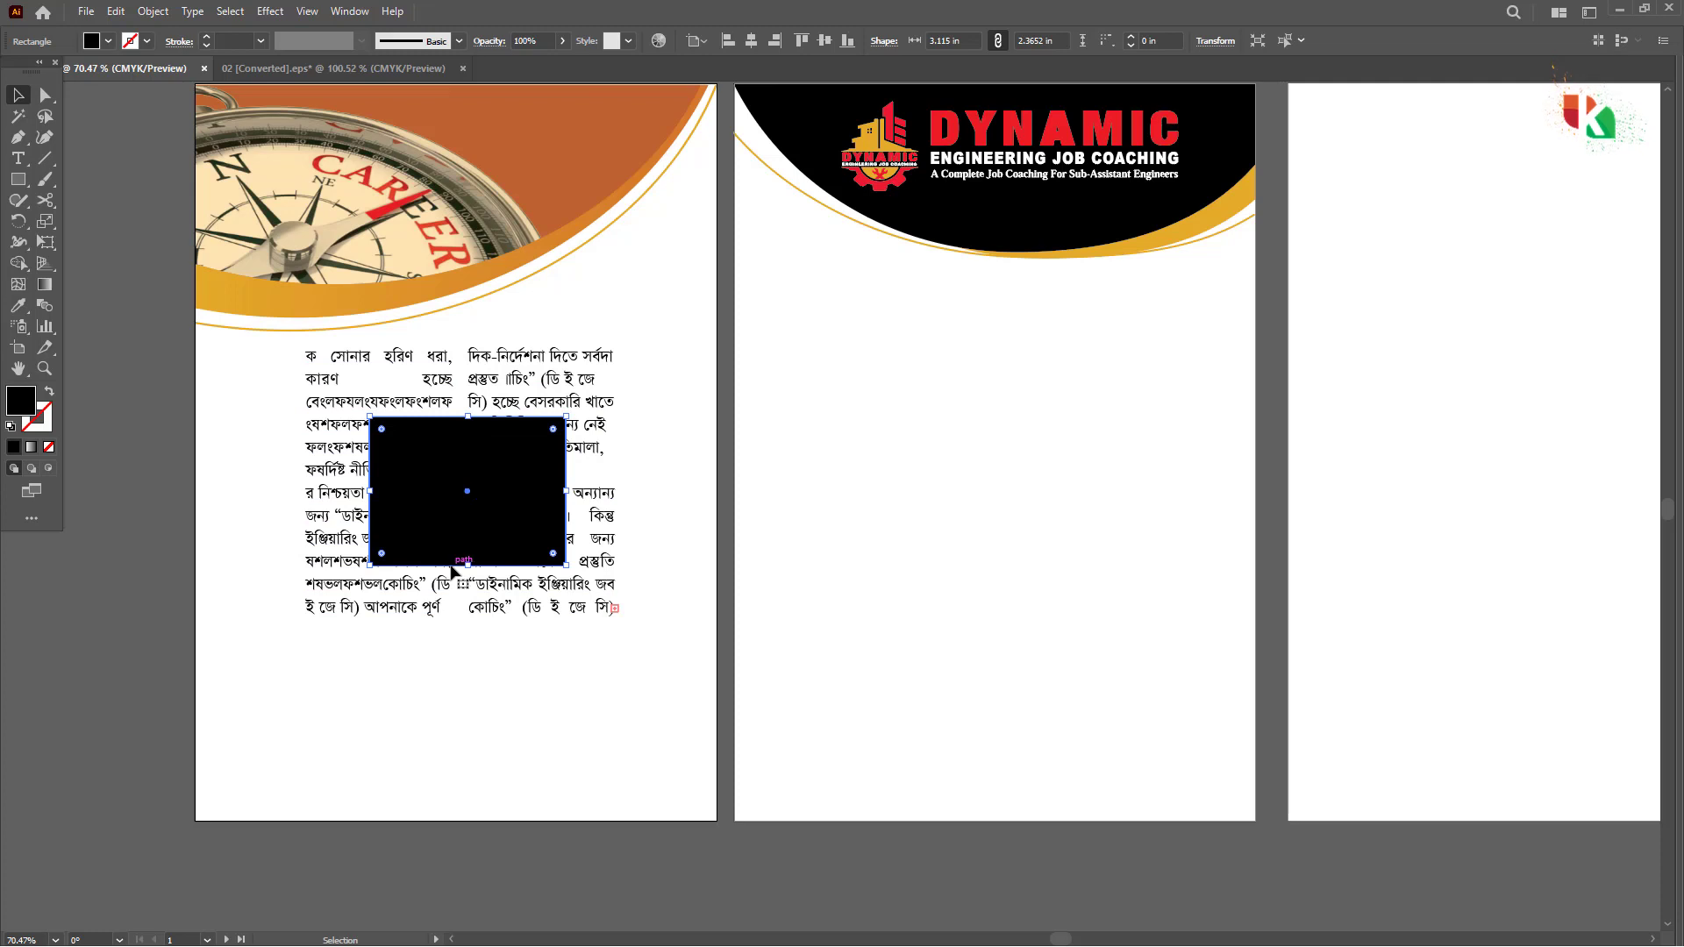